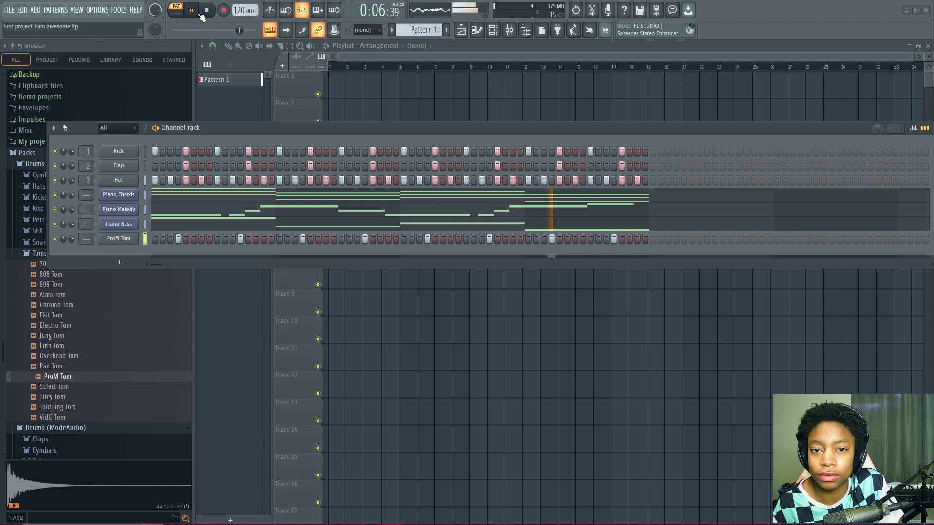
# Step: Stop playback and replace the Piano Melody channel's instrument with FLEX
pyautogui.click(196, 13)
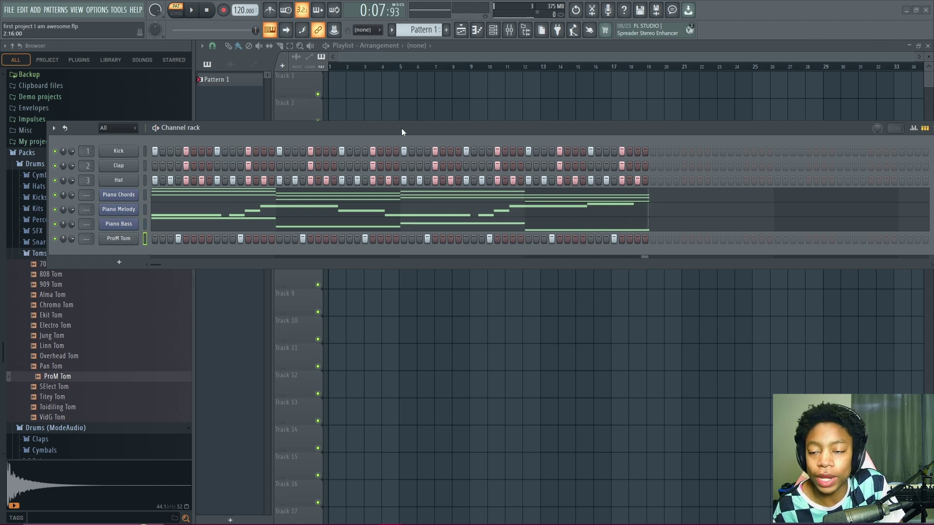
pyautogui.moveTo(401, 127); pyautogui.dragTo(454, 115)
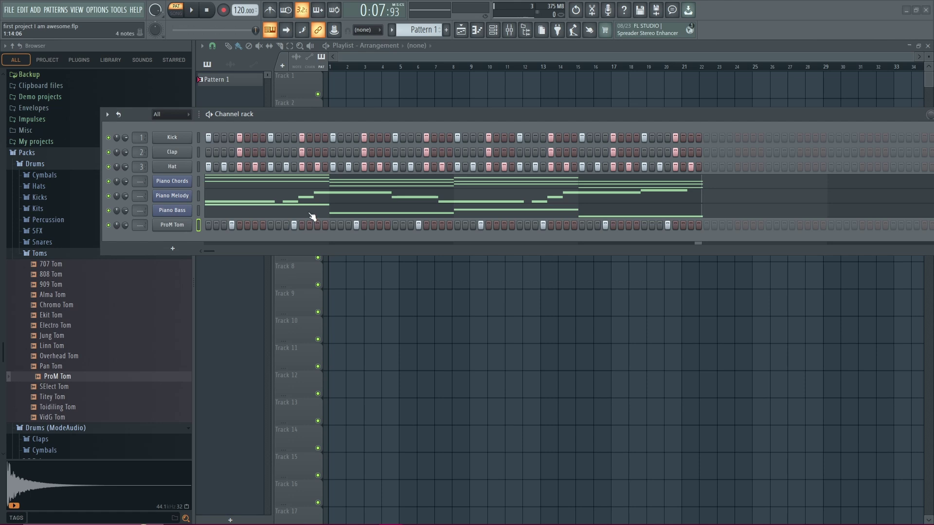
pyautogui.rightClick(172, 202)
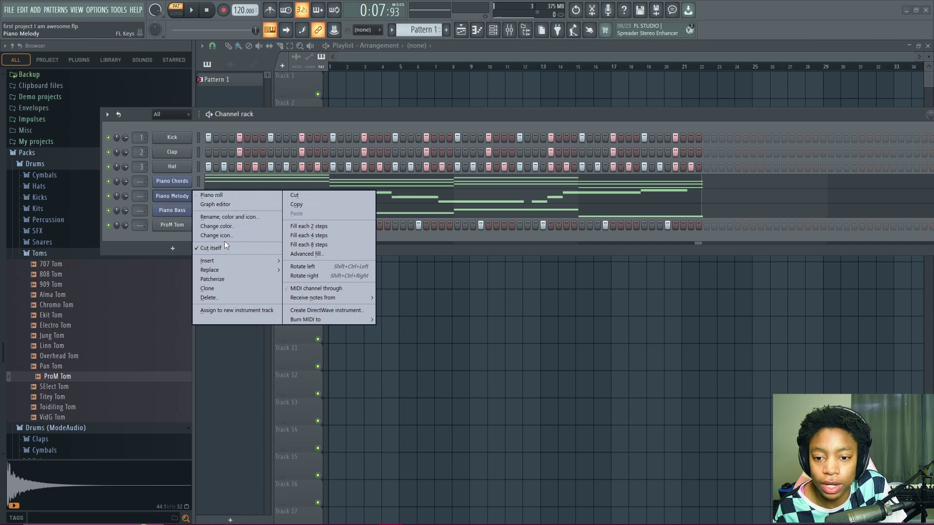
pyautogui.moveTo(218, 271)
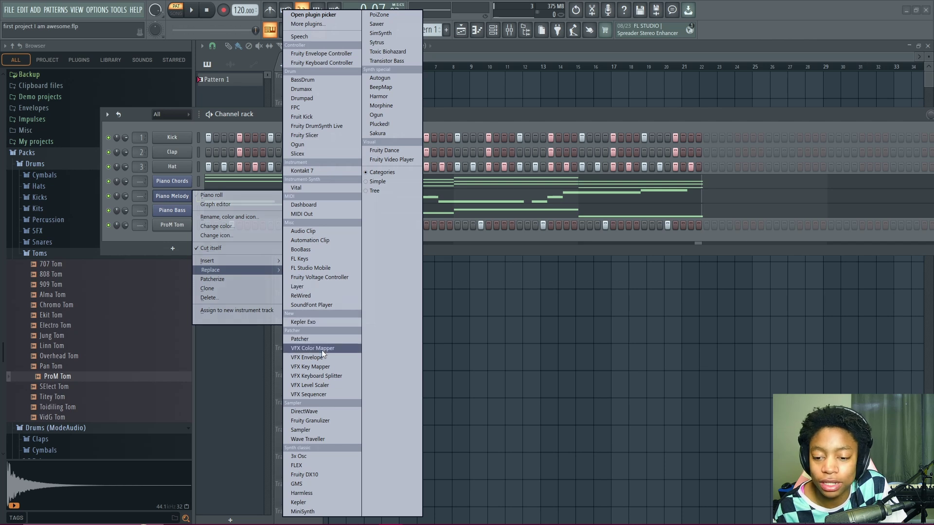
pyautogui.click(302, 466)
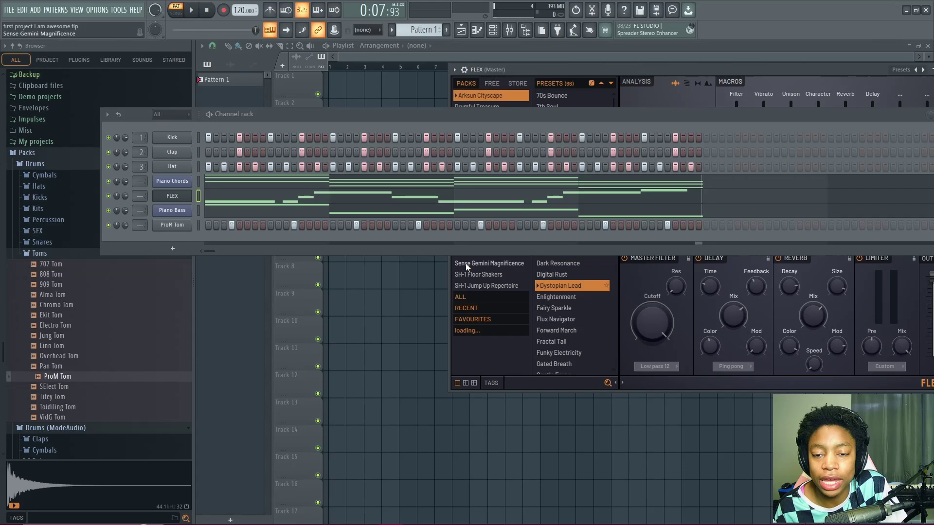
# Step: Place the Channel rack below the FLEX window, turn off its Detached option, and reposition FLEX over the playlist
pyautogui.moveTo(590, 114); pyautogui.dragTo(510, 399)
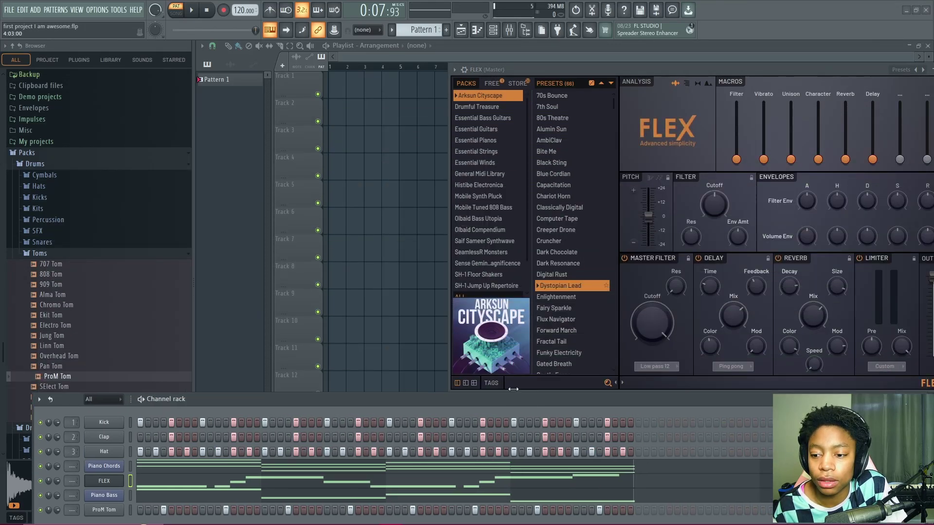
pyautogui.moveTo(609, 65); pyautogui.dragTo(428, 60)
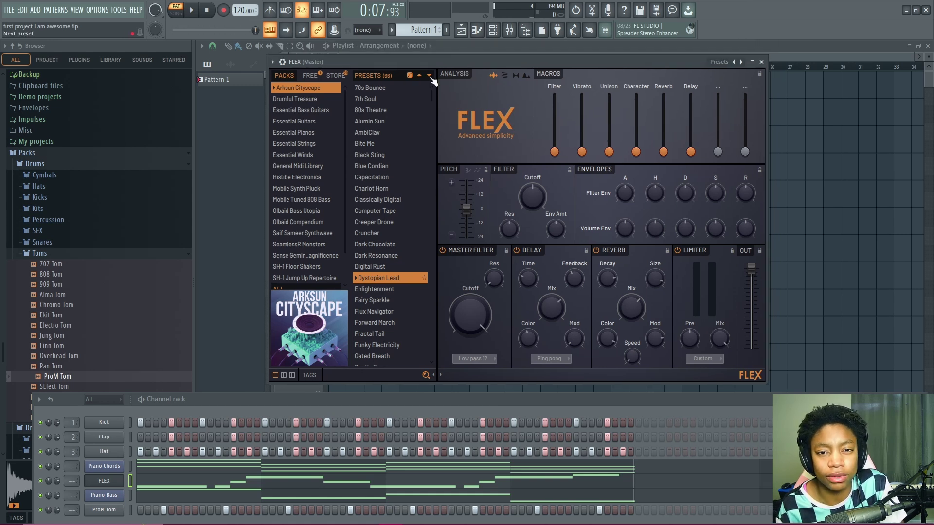
pyautogui.moveTo(393, 399); pyautogui.dragTo(399, 372)
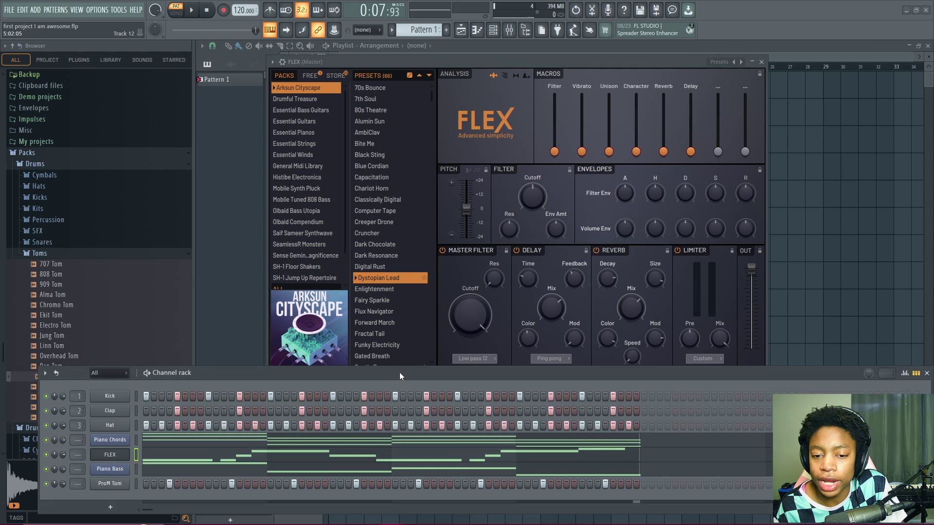
pyautogui.click(45, 374)
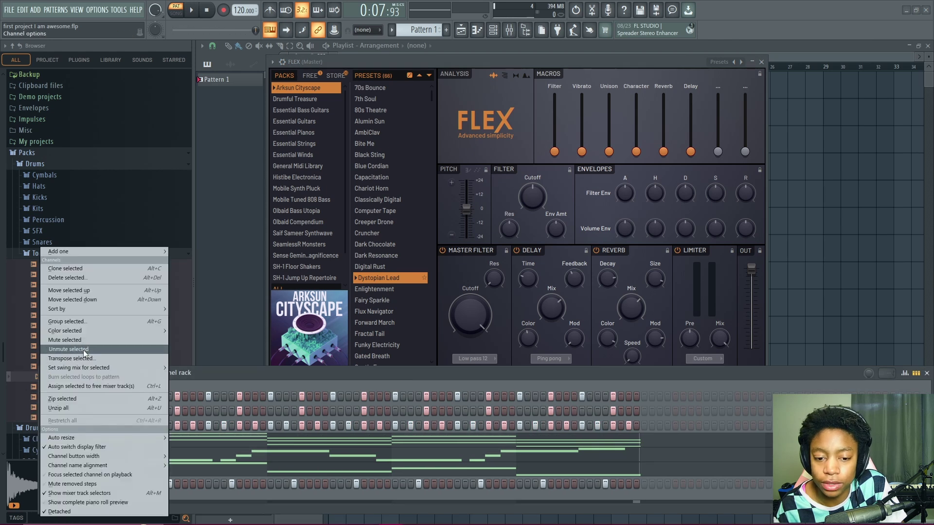
pyautogui.click(60, 511)
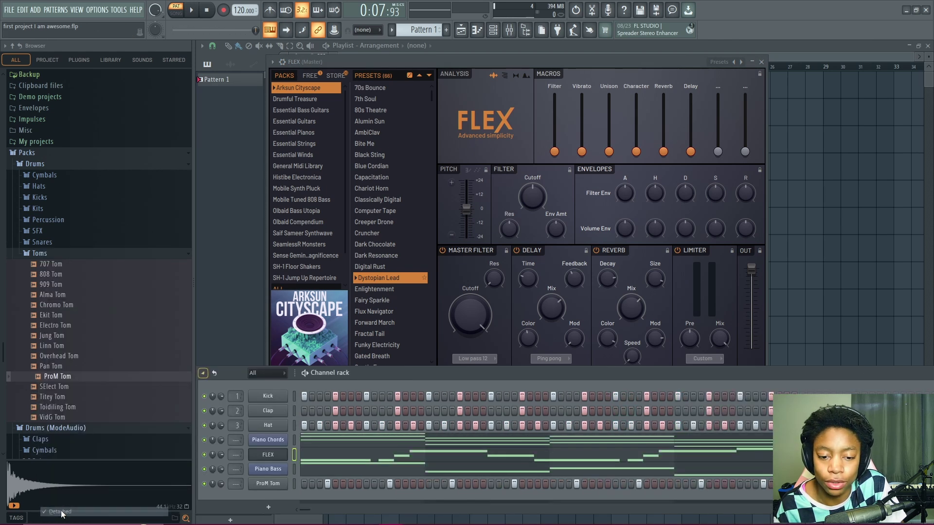
pyautogui.moveTo(488, 59); pyautogui.dragTo(436, 94)
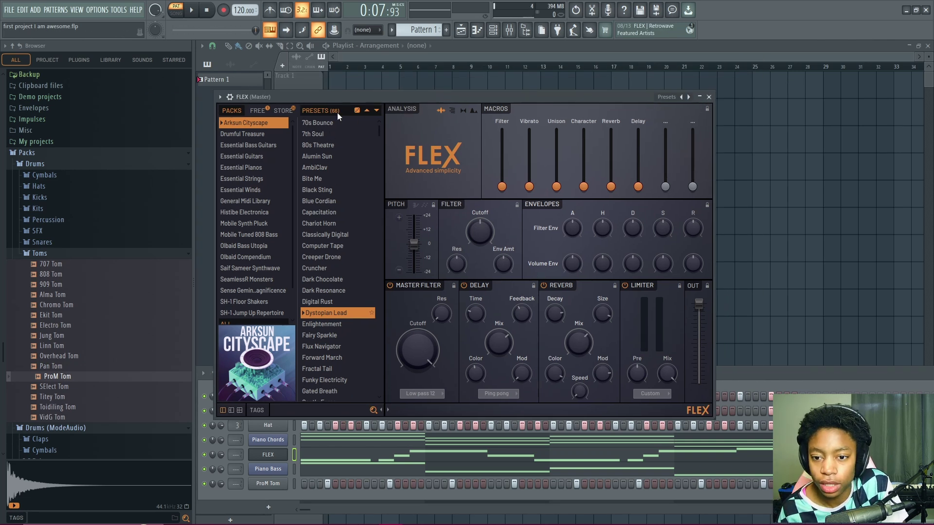
# Step: Audition presets from FLEX's Mobile Synth Pluck pack, load Synpluck Strung for the melody, and close the plugin
pyautogui.click(244, 223)
pyautogui.click(323, 282)
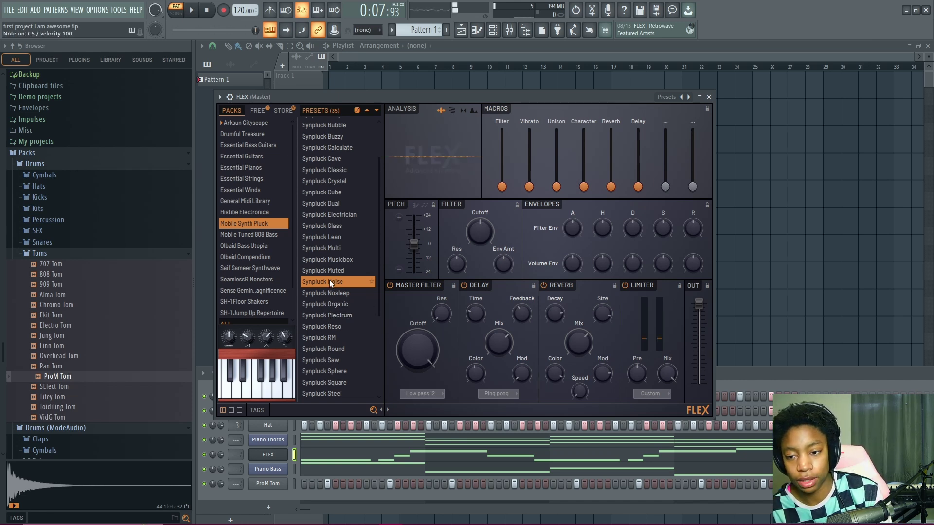
pyautogui.click(332, 295)
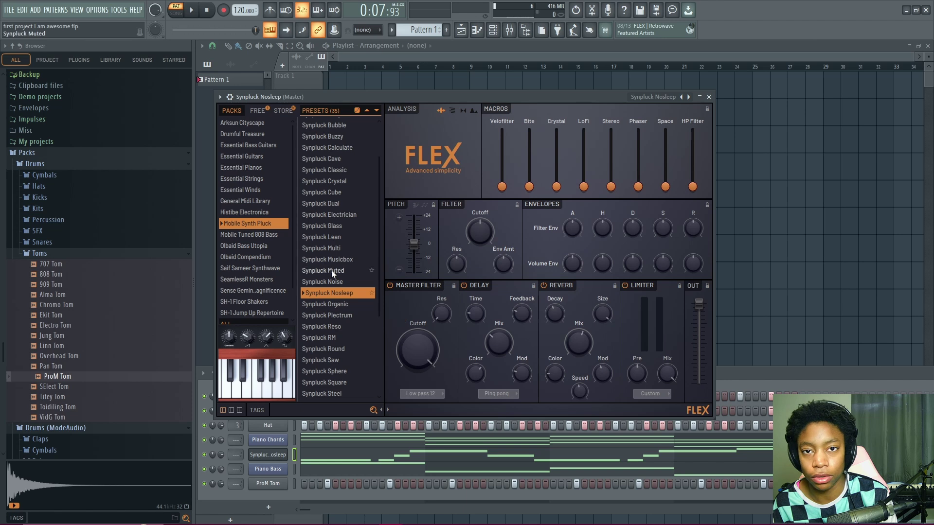
pyautogui.scroll(-1, 333, 274)
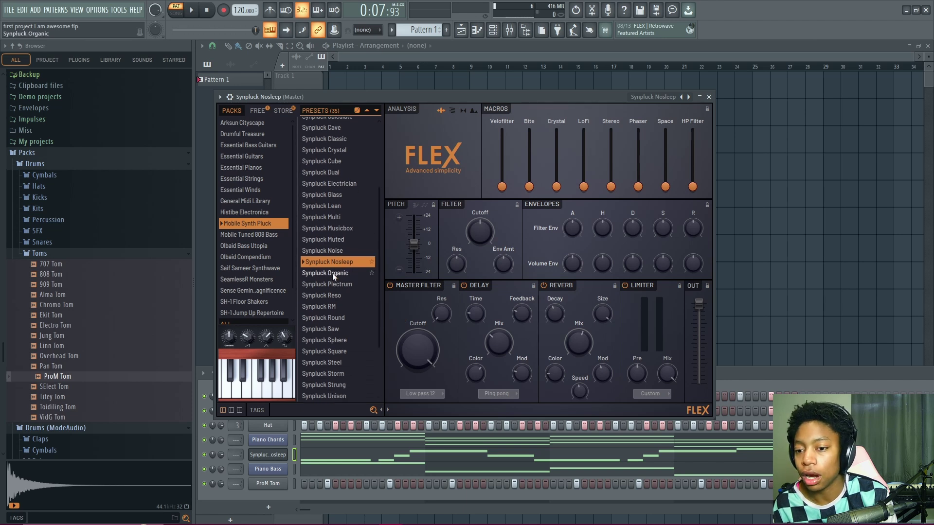
pyautogui.click(325, 329)
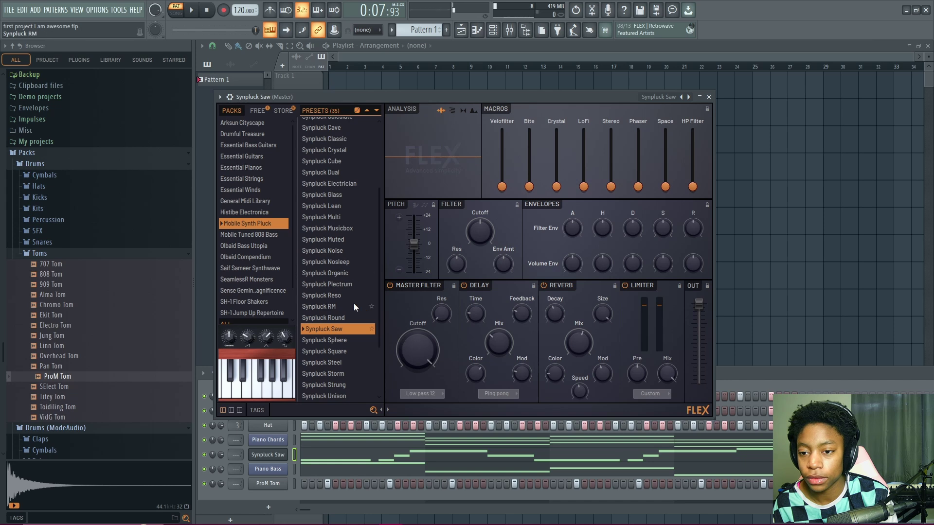
pyautogui.click(334, 329)
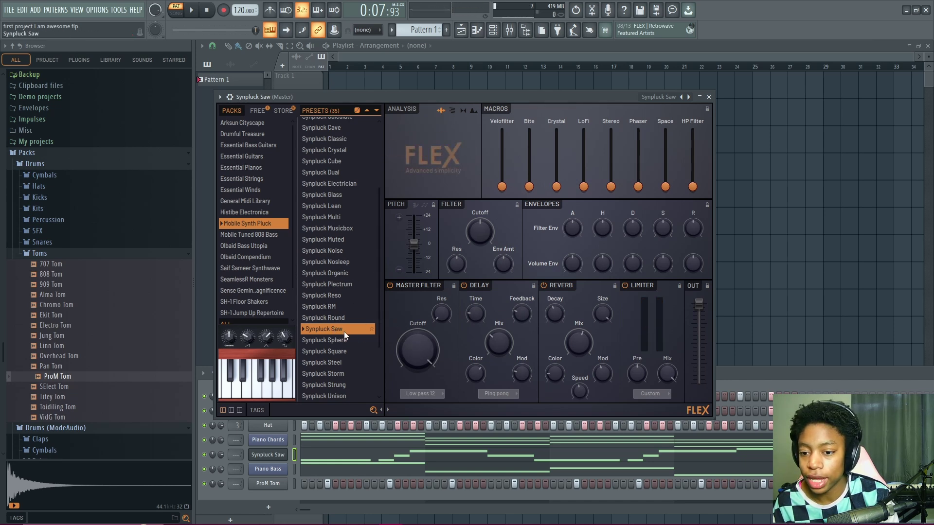
pyautogui.scroll(-3, 342, 331)
pyautogui.click(325, 339)
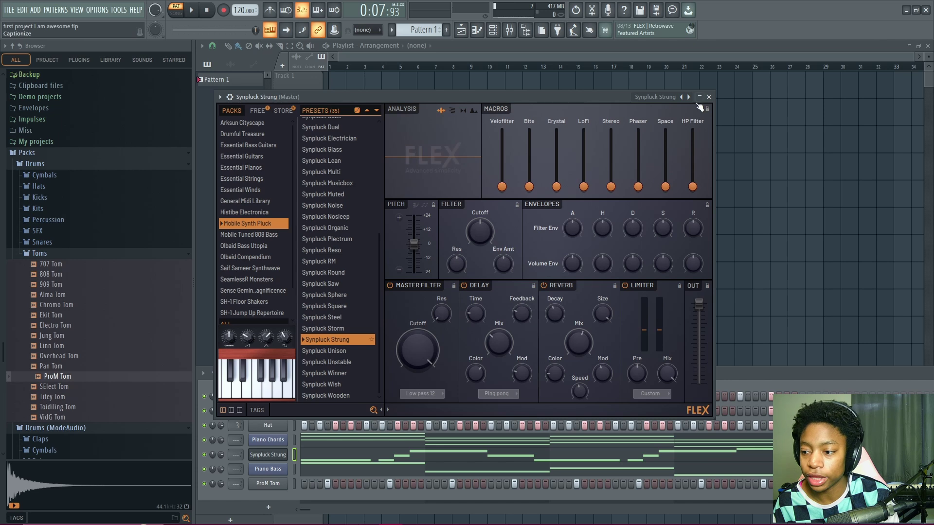
pyautogui.click(709, 97)
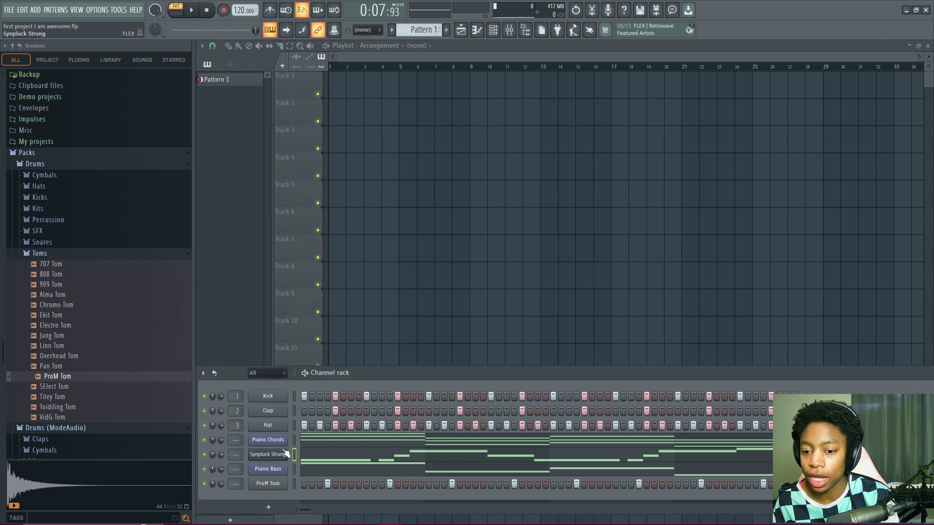
# Step: Move the Channel rack back up and play the pattern with Synpluck Strung soloed, and again with all channels on
pyautogui.moveTo(374, 372); pyautogui.dragTo(387, 89)
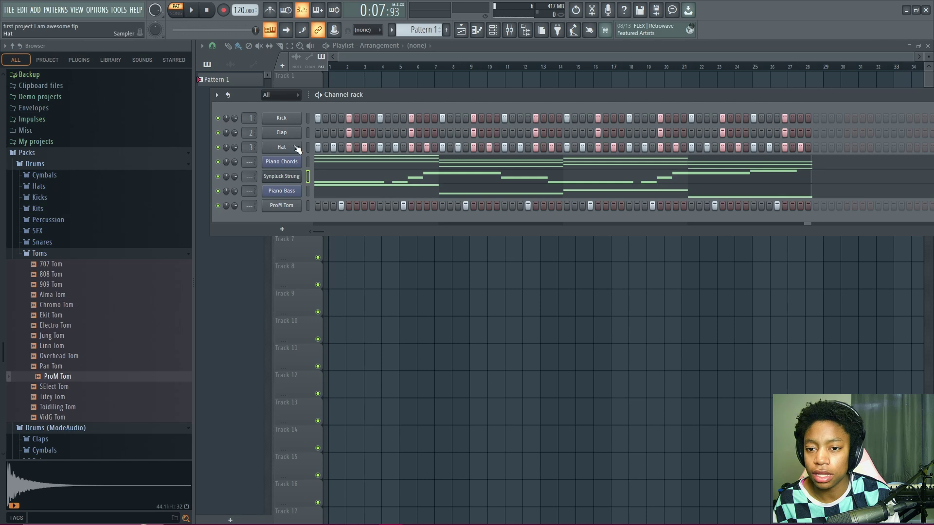
pyautogui.moveTo(513, 97); pyautogui.dragTo(502, 87)
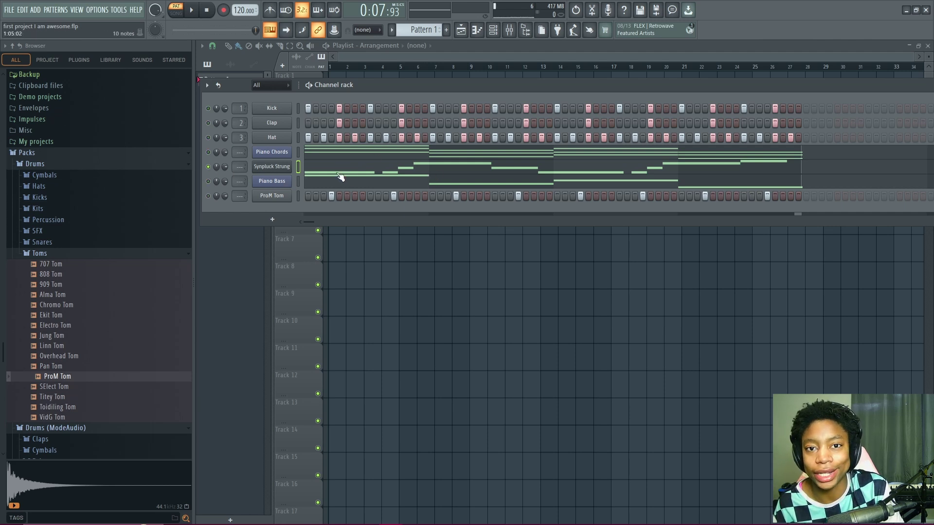
pyautogui.press('space')
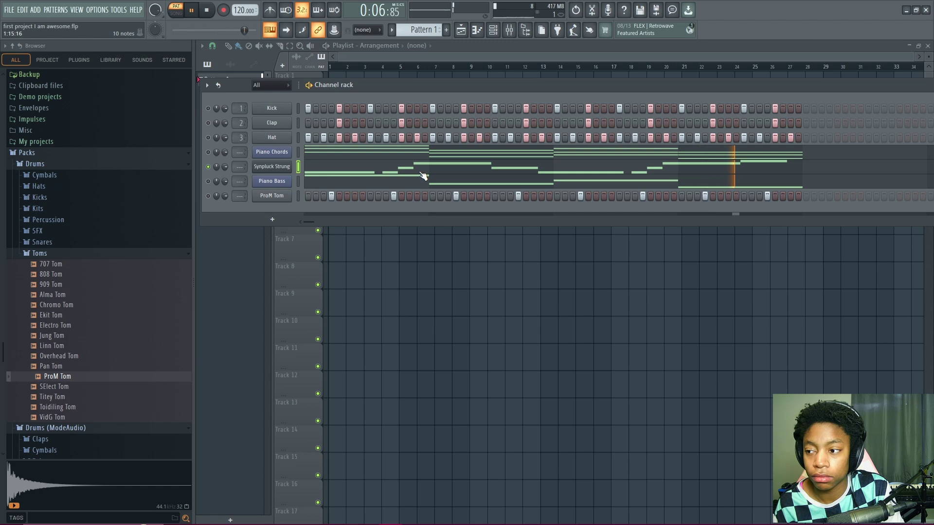
pyautogui.press('space')
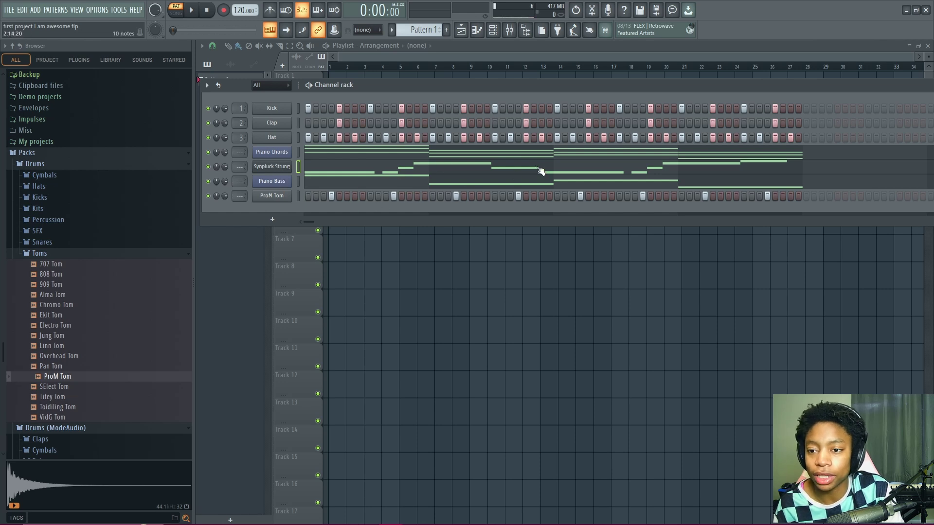
pyautogui.press('space')
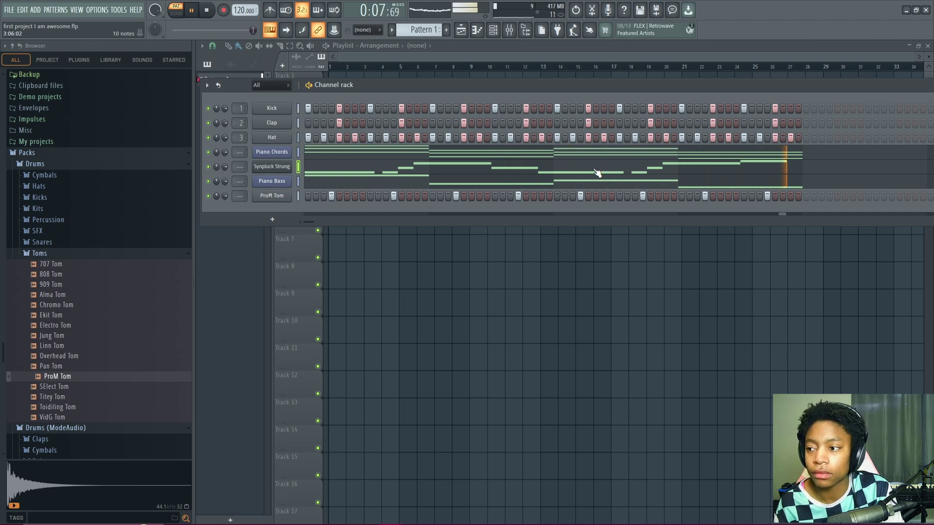
pyautogui.press('space')
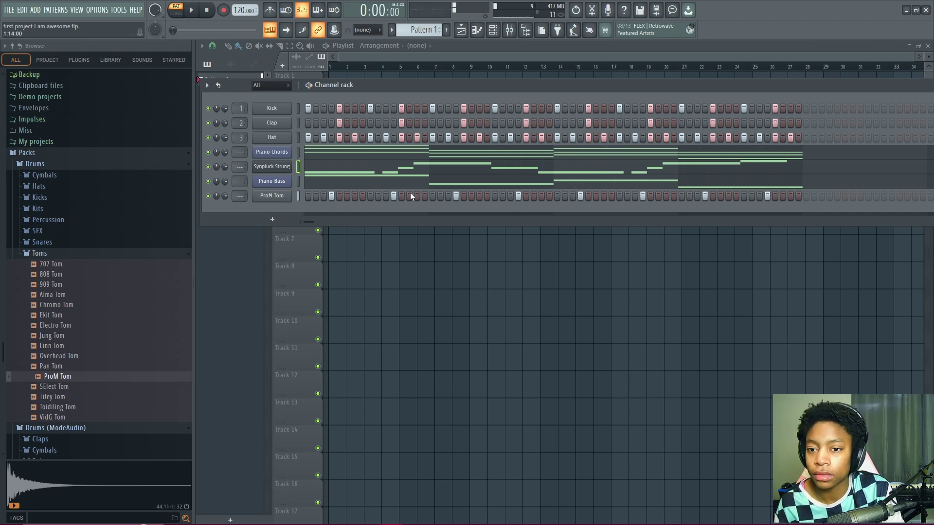
# Step: Replace the Piano Chords channel's instrument with Sytrus and move the plugin window over the middle of the playlist
pyautogui.rightClick(273, 155)
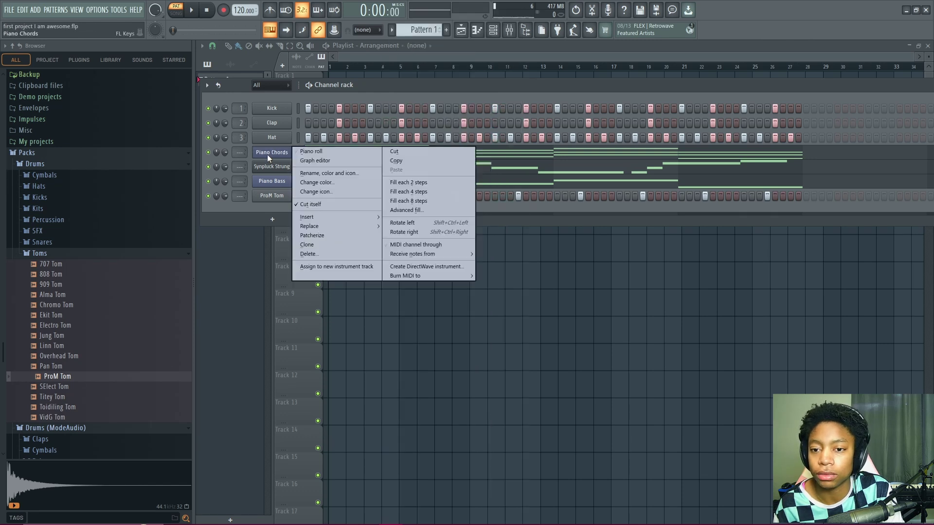
pyautogui.moveTo(339, 225)
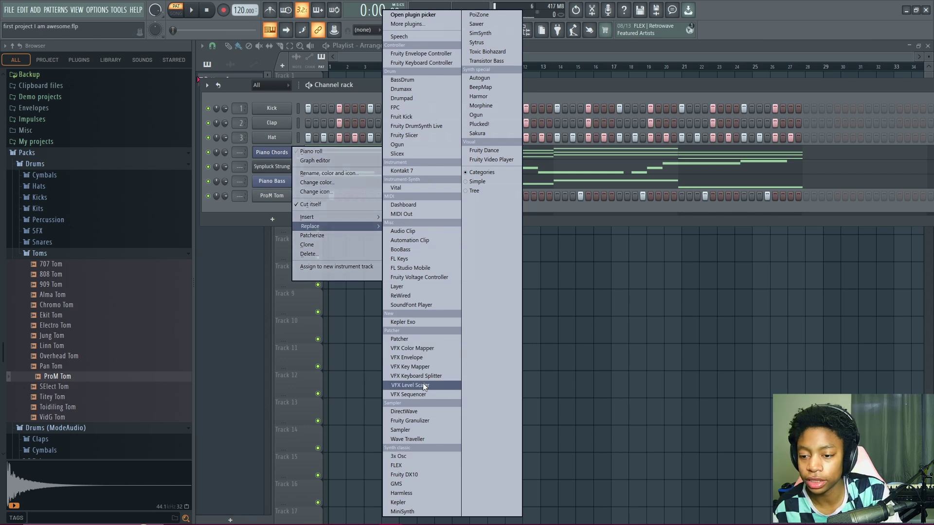
pyautogui.click(482, 43)
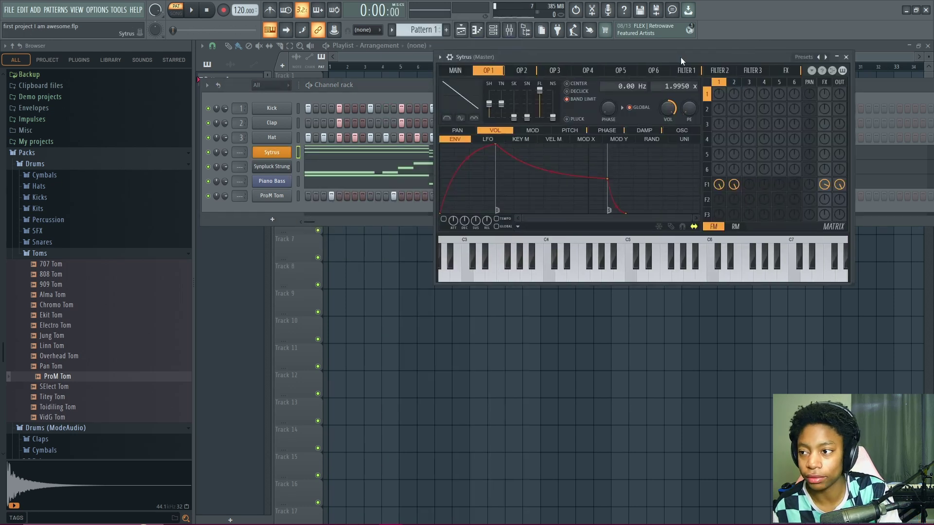
pyautogui.moveTo(681, 57); pyautogui.dragTo(501, 153)
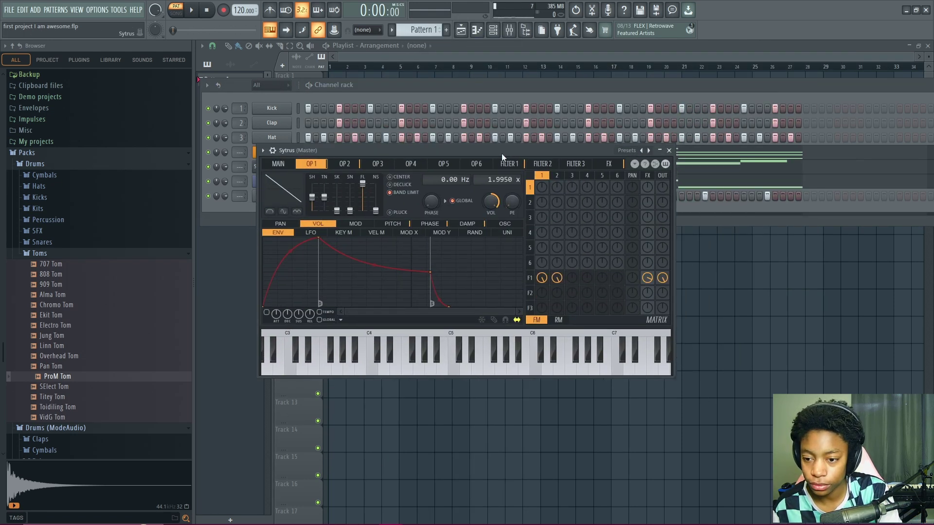
# Step: Try the Gated hypersaw preset in Sytrus and play a test note
pyautogui.click(631, 153)
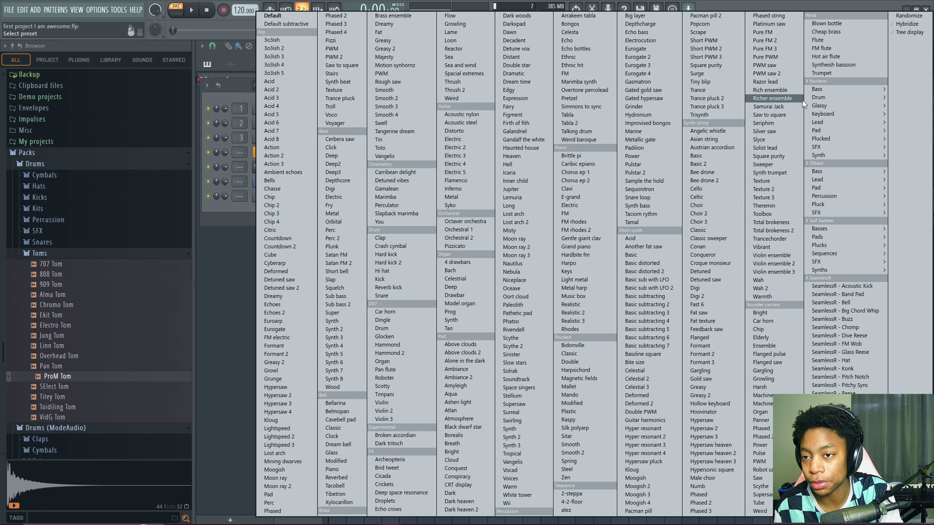
pyautogui.click(649, 97)
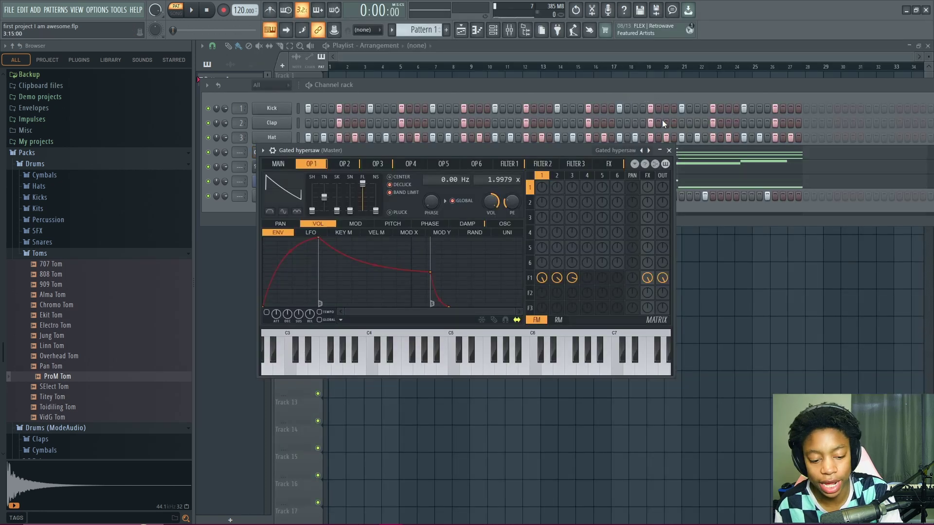
pyautogui.press('z')
# Step: Load the Another fat saw preset in Sytrus, close the plugin, and play back the full pattern
pyautogui.click(631, 151)
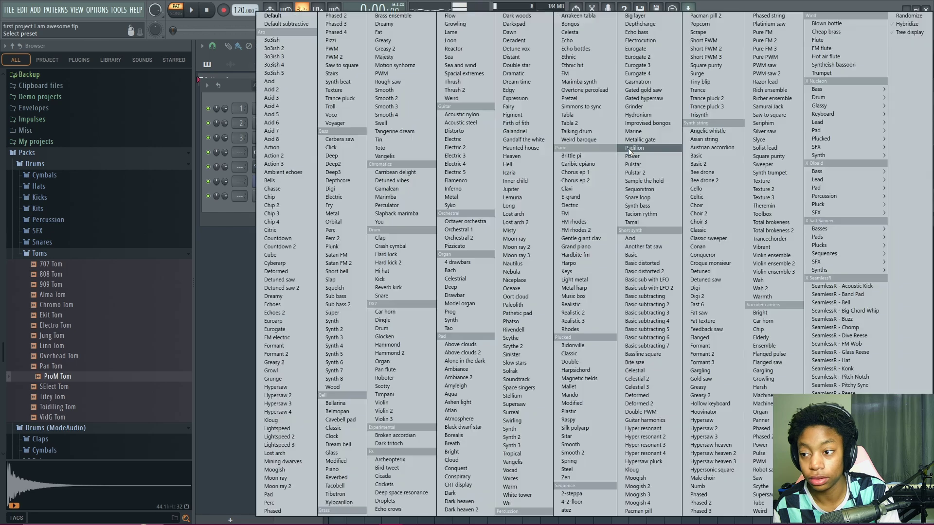
pyautogui.click(649, 245)
pyautogui.press('z')
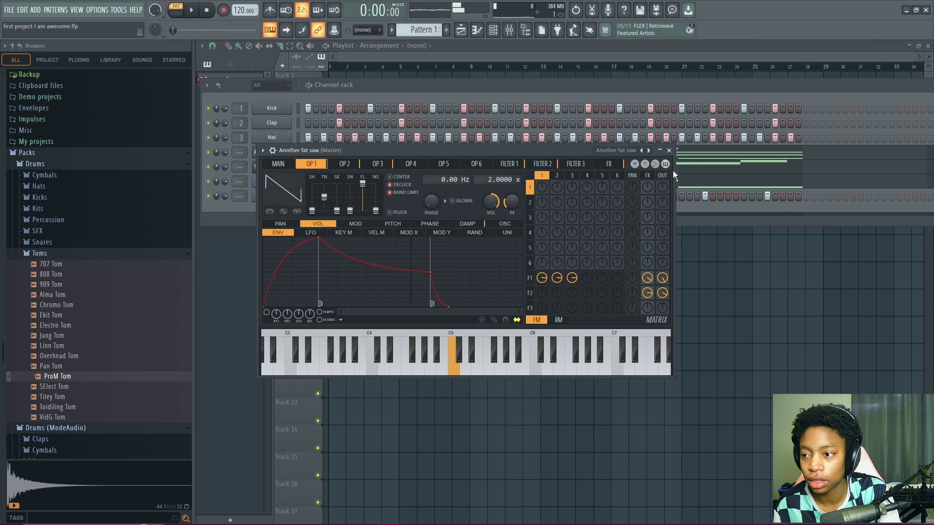
pyautogui.click(669, 150)
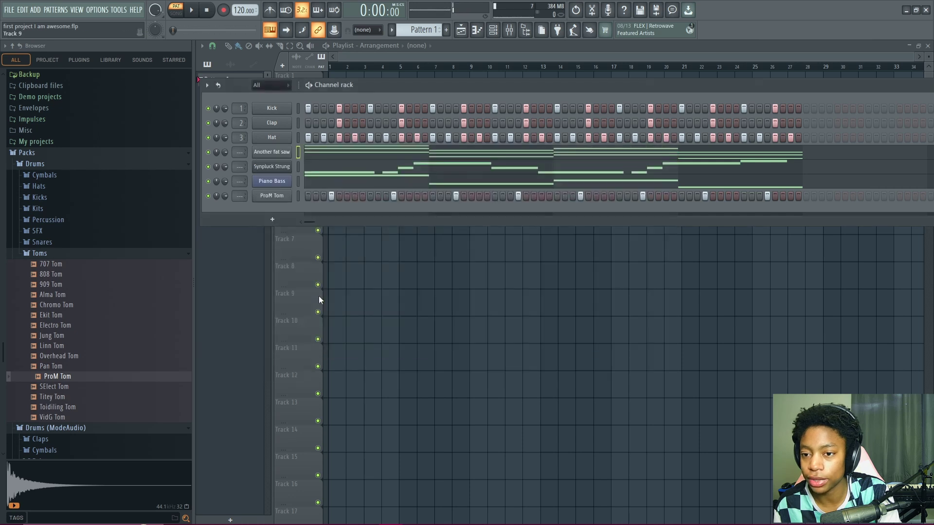
pyautogui.press('space')
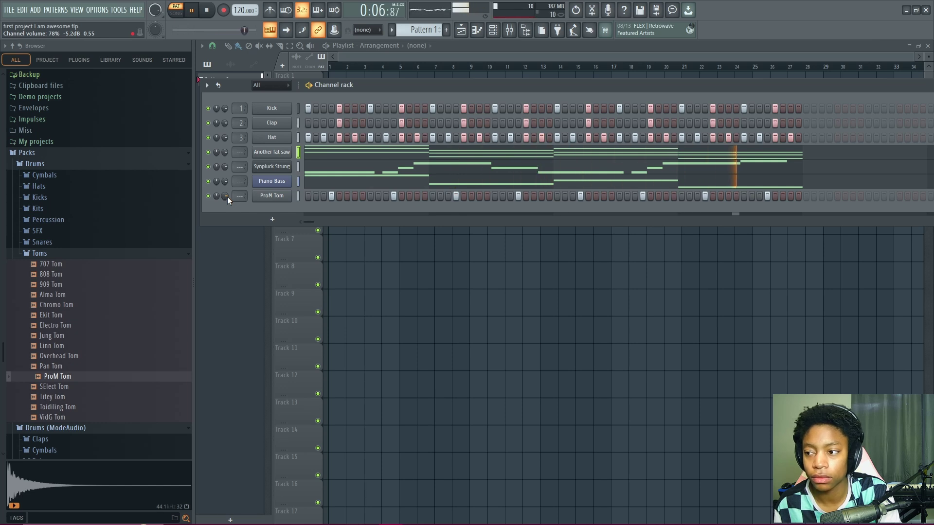
pyautogui.press('space')
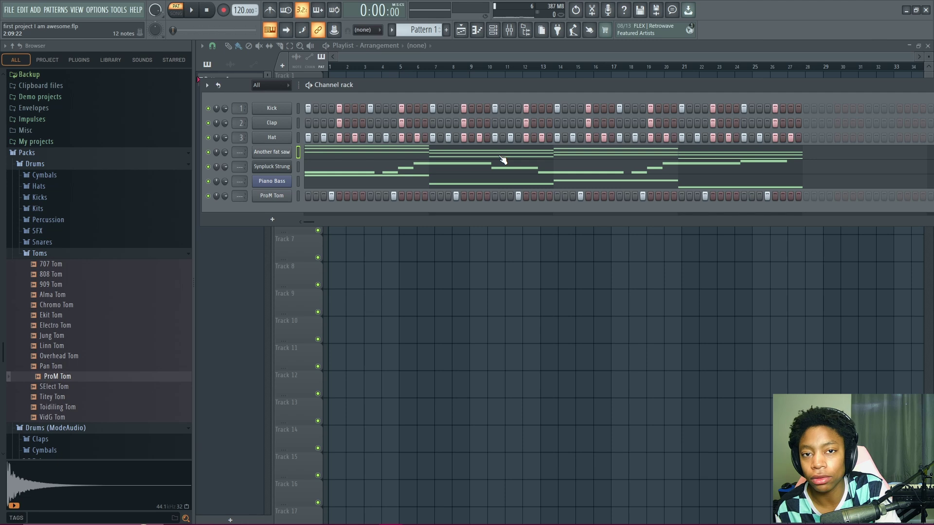
# Step: Open the Another fat saw channel's piano roll, move its window up, and transpose all chord notes up one octave
pyautogui.click(352, 152)
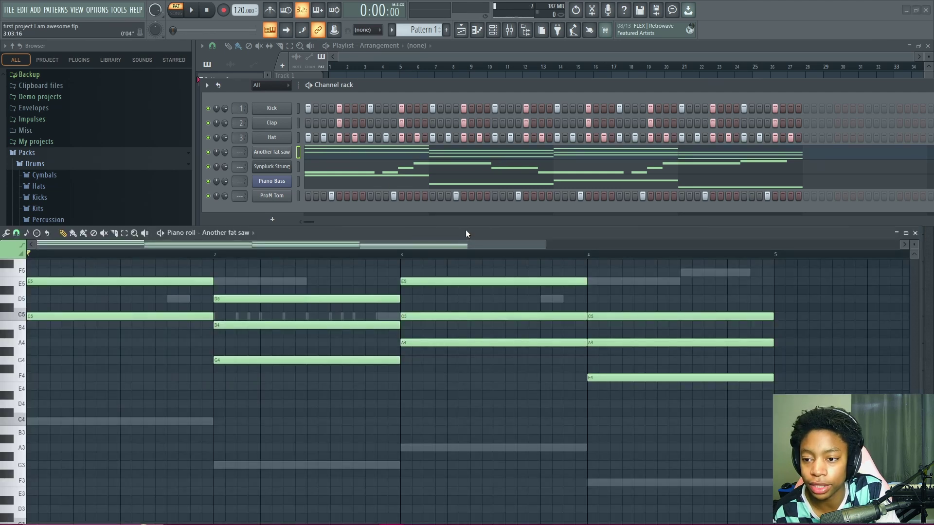
pyautogui.moveTo(465, 233); pyautogui.dragTo(528, 73)
pyautogui.scroll(4, 559, 317)
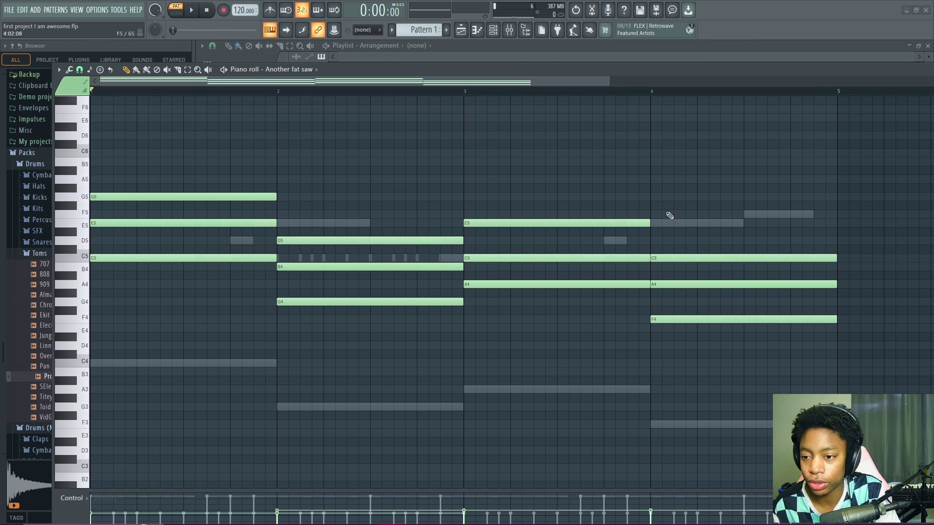
pyautogui.hotkey('ctrl', 'Up')
pyautogui.scroll(5, 639, 157)
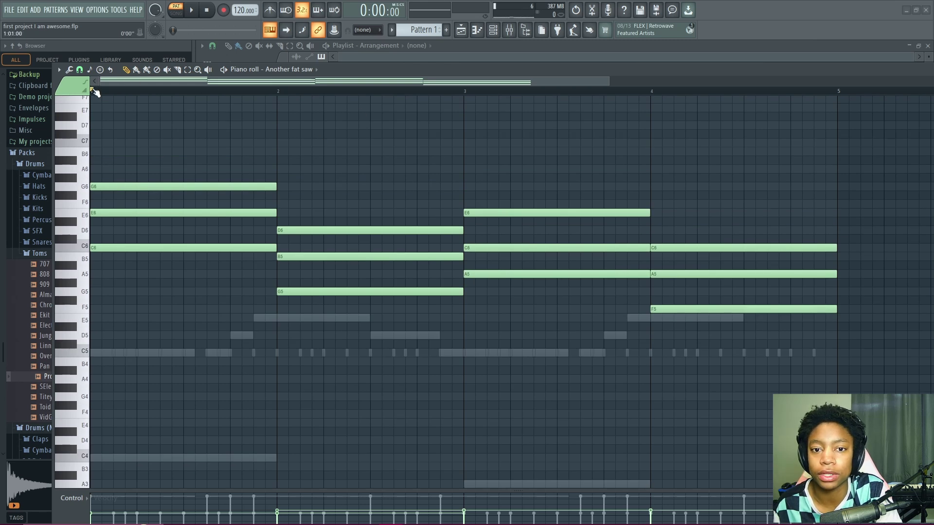
# Step: Play back the pattern with the raised chords and close the piano roll
pyautogui.press('space')
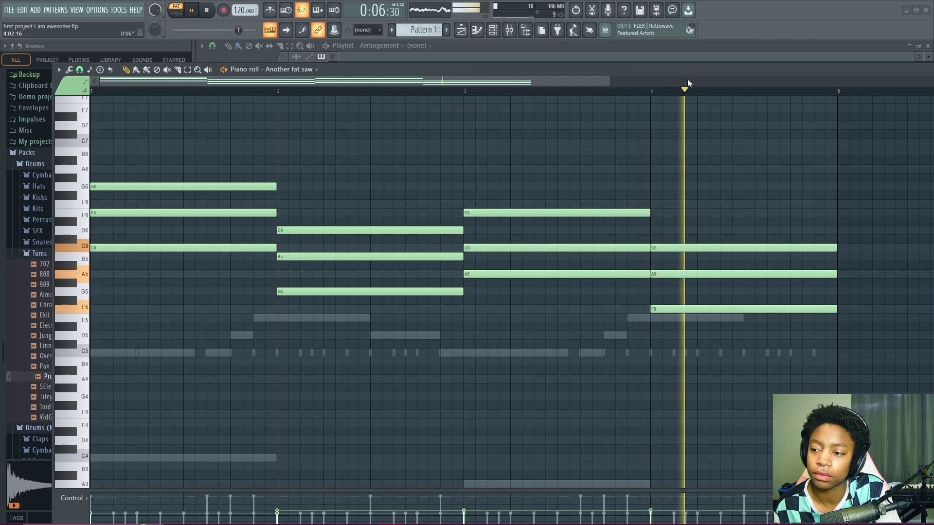
pyautogui.press('space')
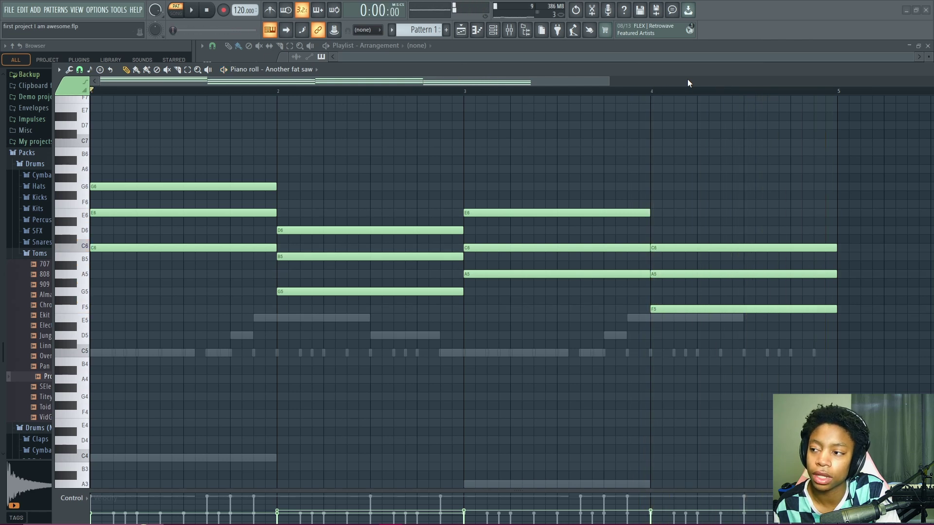
pyautogui.moveTo(687, 79); pyautogui.dragTo(559, 114)
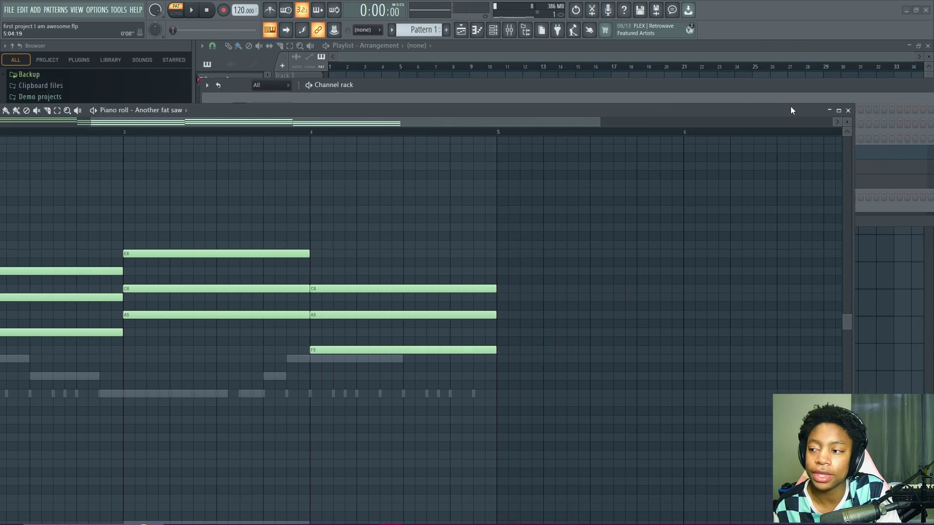
pyautogui.click(848, 111)
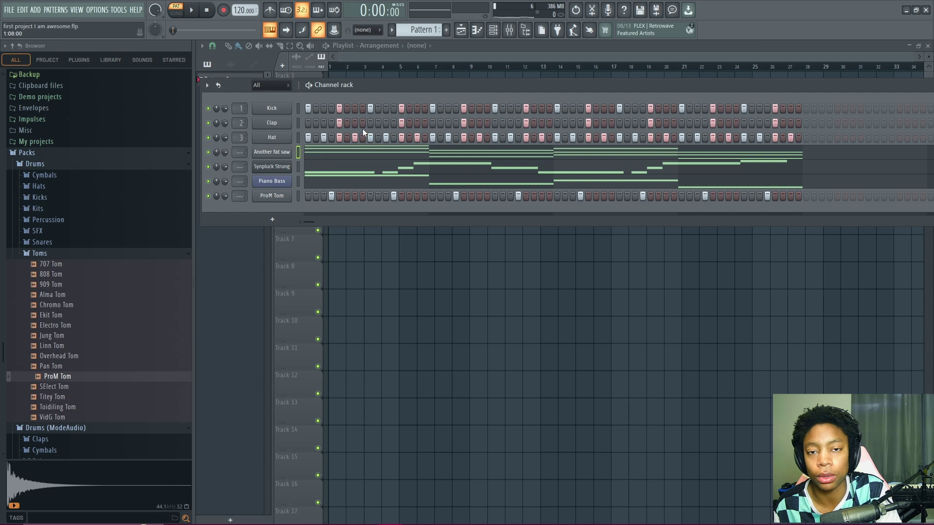
# Step: Swap the two synths: FLEX with Synpluck Strung on the chords channel, Sytrus with Another fat saw on the melody channel
pyautogui.rightClick(275, 154)
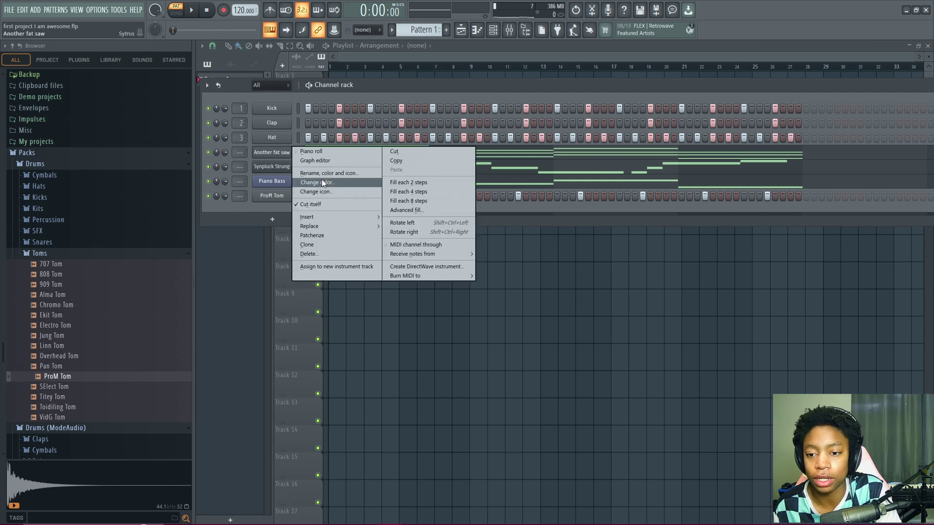
pyautogui.rightClick(275, 155)
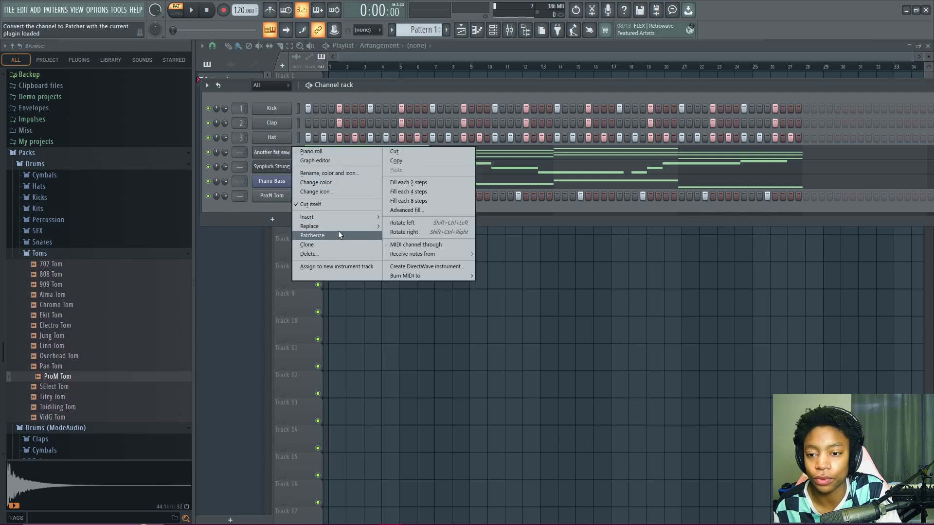
pyautogui.moveTo(337, 226)
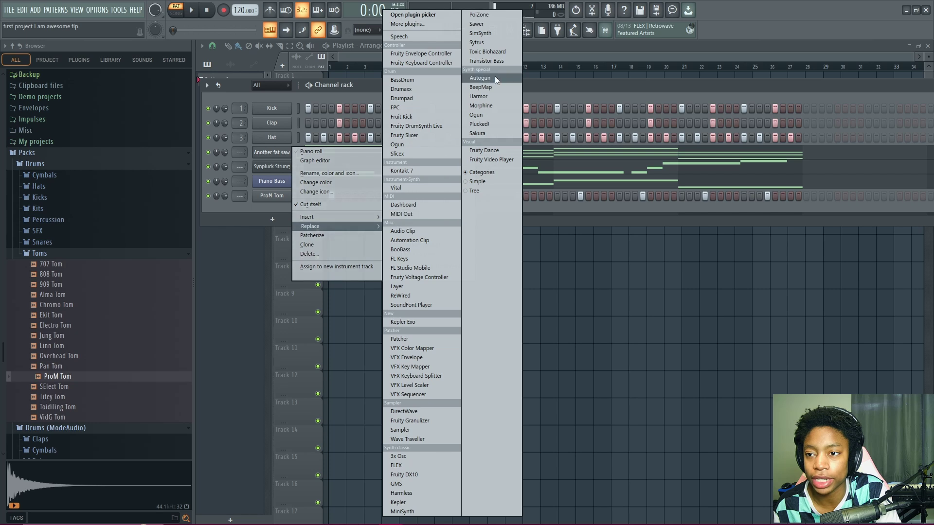
pyautogui.click(395, 466)
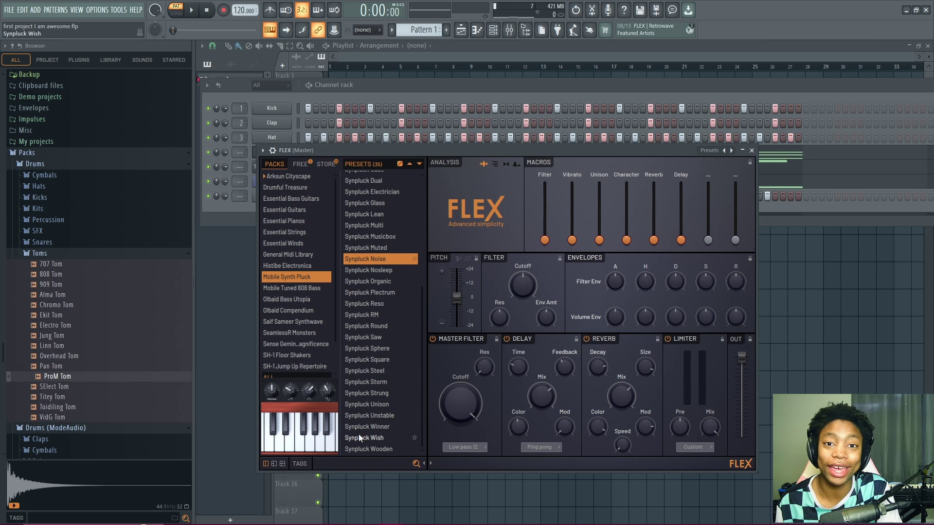
pyautogui.click(369, 372)
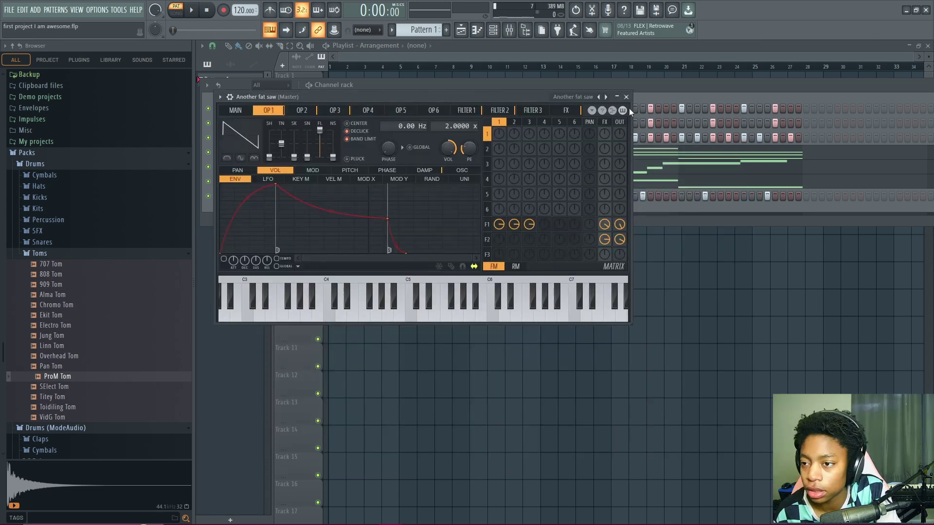
pyautogui.click(630, 98)
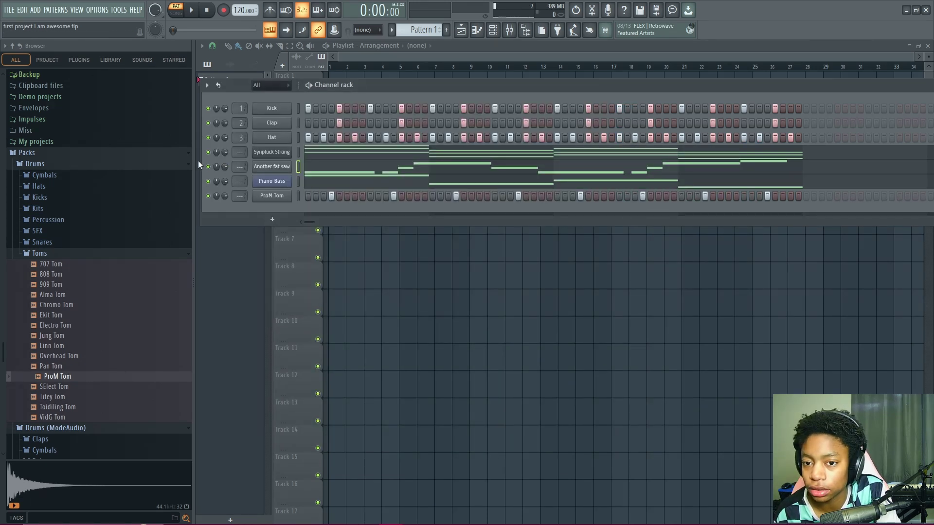
# Step: Play the pattern briefly and transpose the Synpluck Strung chord notes down one octave in the piano roll
pyautogui.press('space')
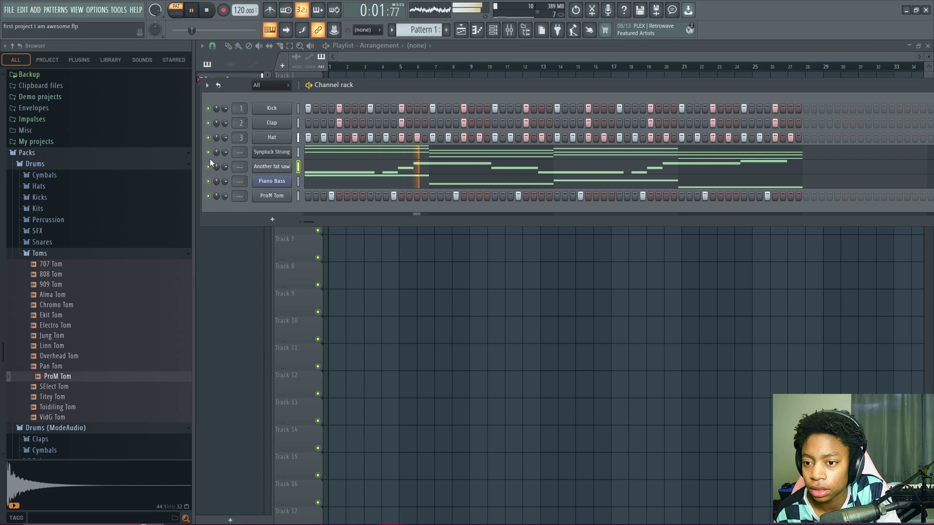
pyautogui.press('space')
pyautogui.click(422, 155)
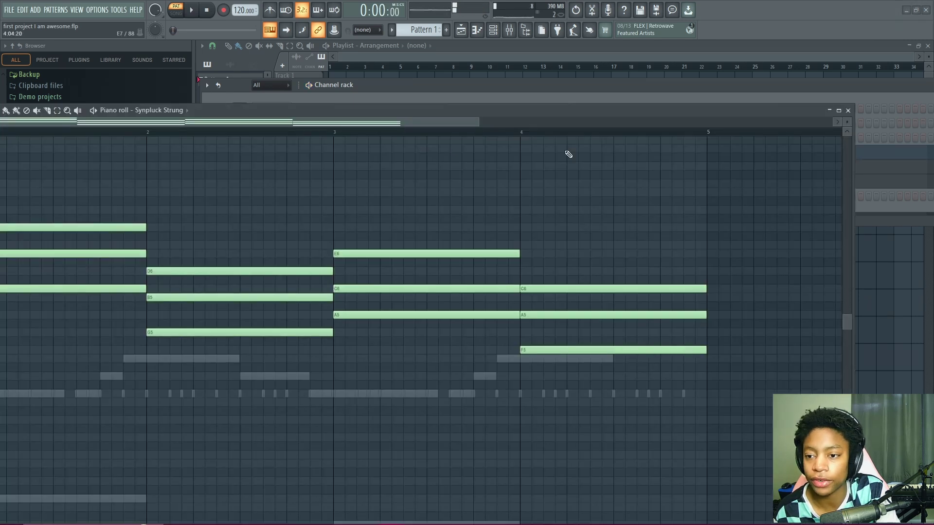
pyautogui.hotkey('ctrl', 'Down')
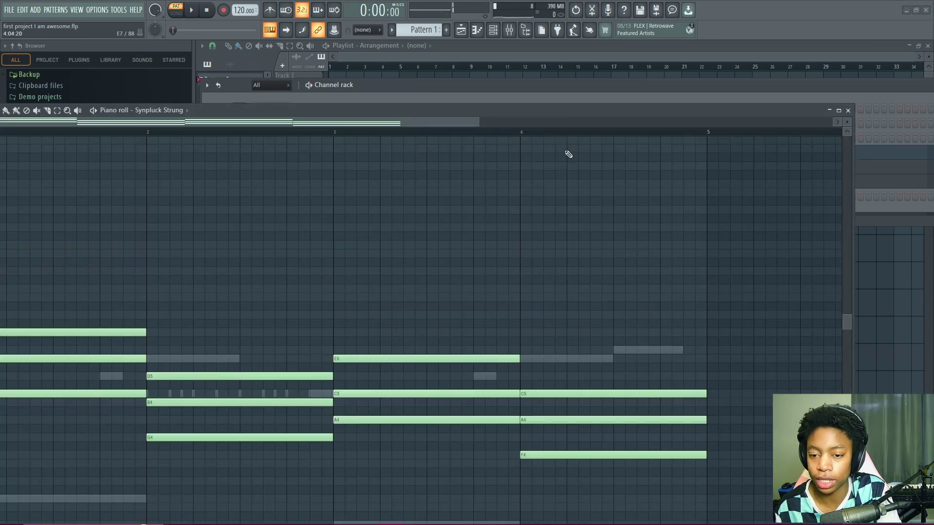
pyautogui.click(848, 110)
# Step: Transpose the Another fat saw melody notes up one octave in the piano roll and reposition its window
pyautogui.click(452, 167)
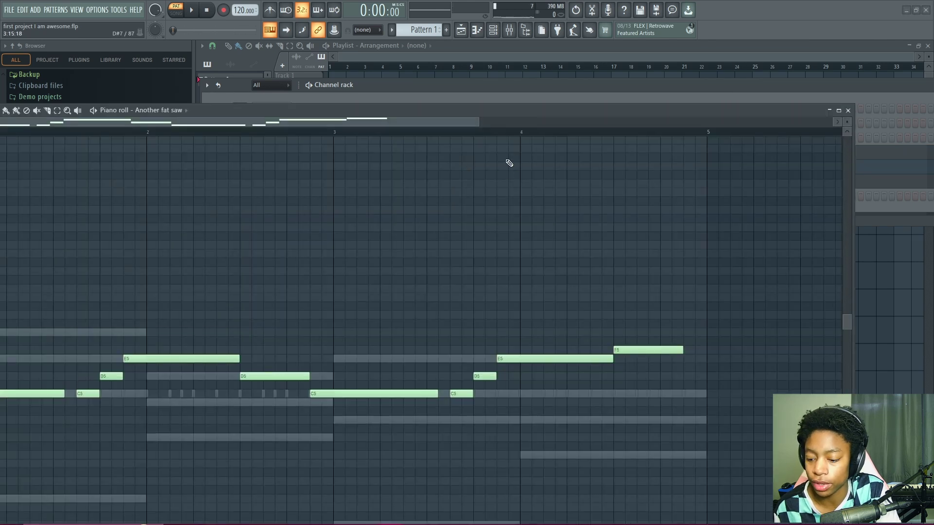
pyautogui.hotkey('ctrl', 'Up')
pyautogui.doubleClick(466, 109)
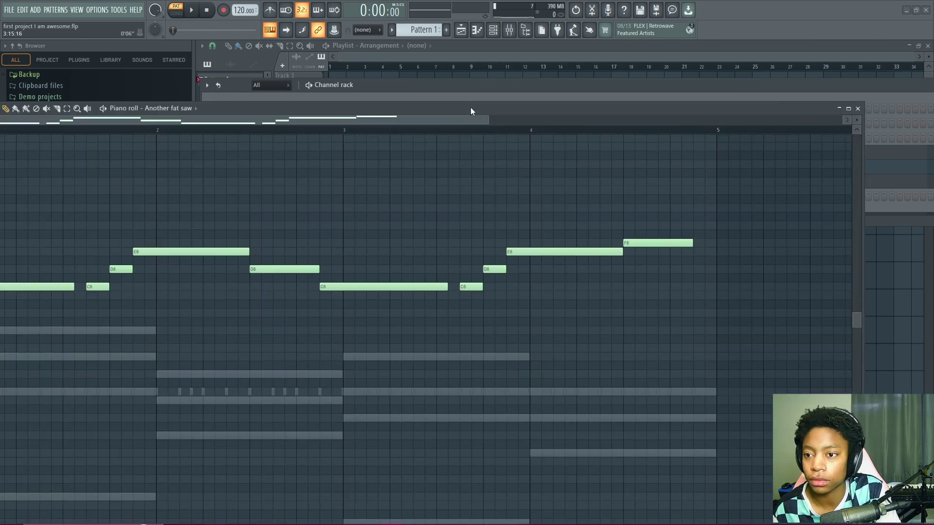
# Step: Raise the Another fat saw melody another octave during playback and close the piano roll
pyautogui.press('space')
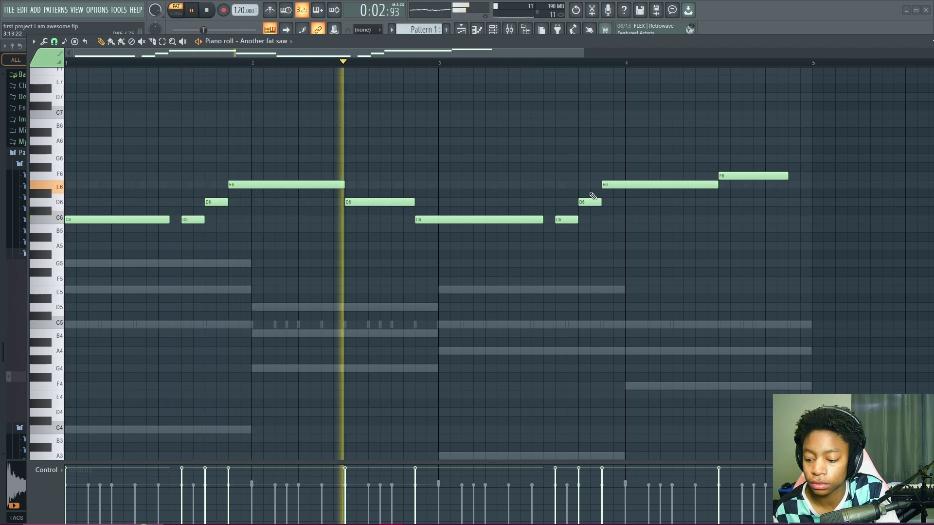
pyautogui.hotkey('ctrl', 'Up')
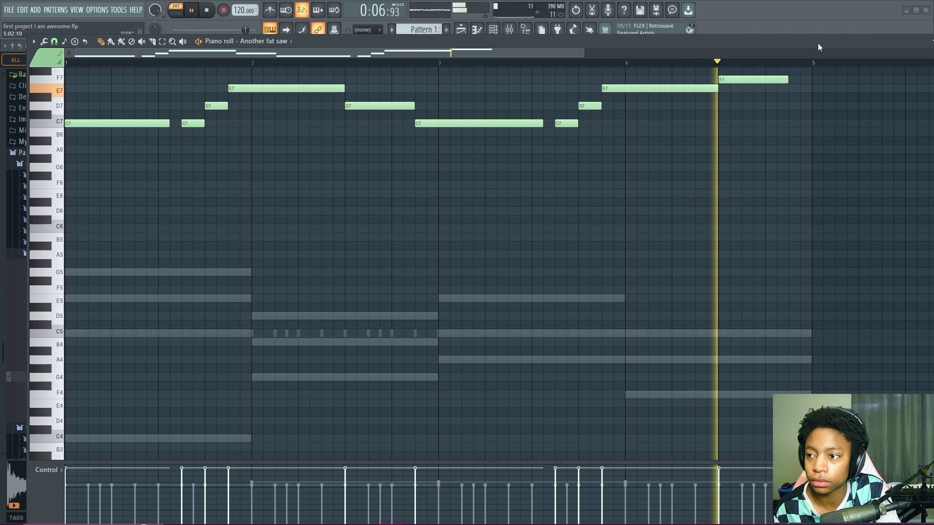
pyautogui.moveTo(661, 43); pyautogui.dragTo(602, 103)
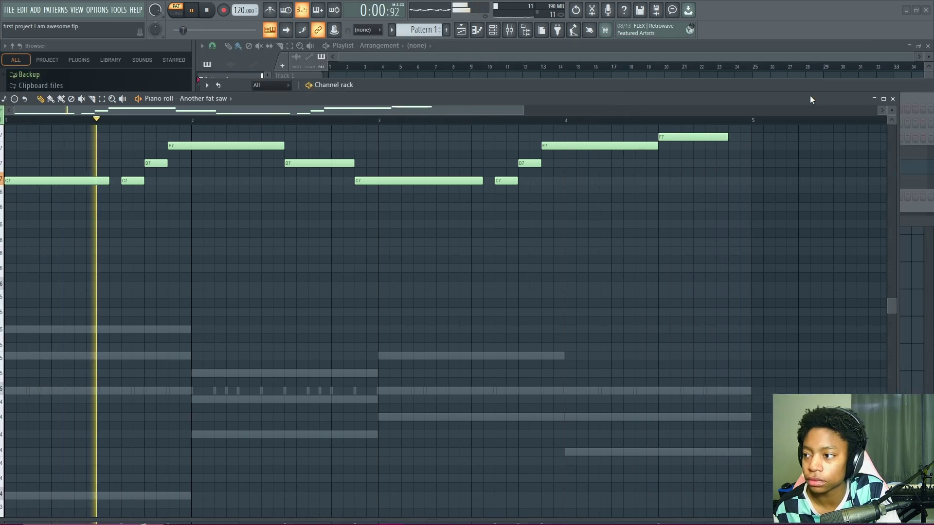
pyautogui.click(893, 99)
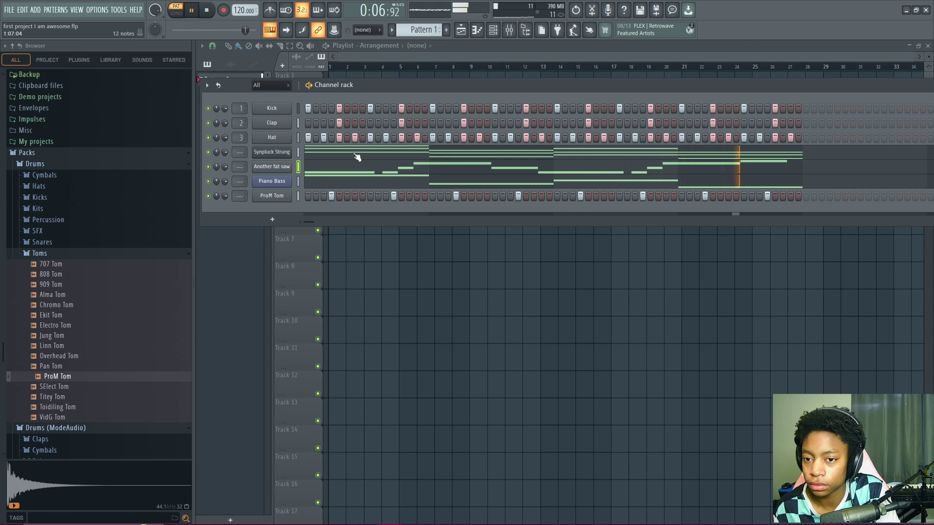
# Step: Lower the Another fat saw channel's volume to 34% and listen to the pattern
pyautogui.press('space')
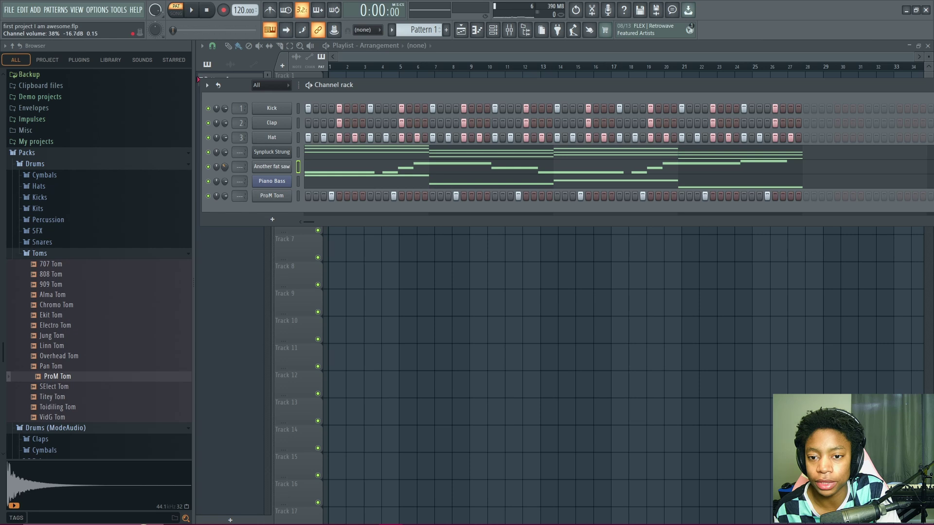
pyautogui.press('space')
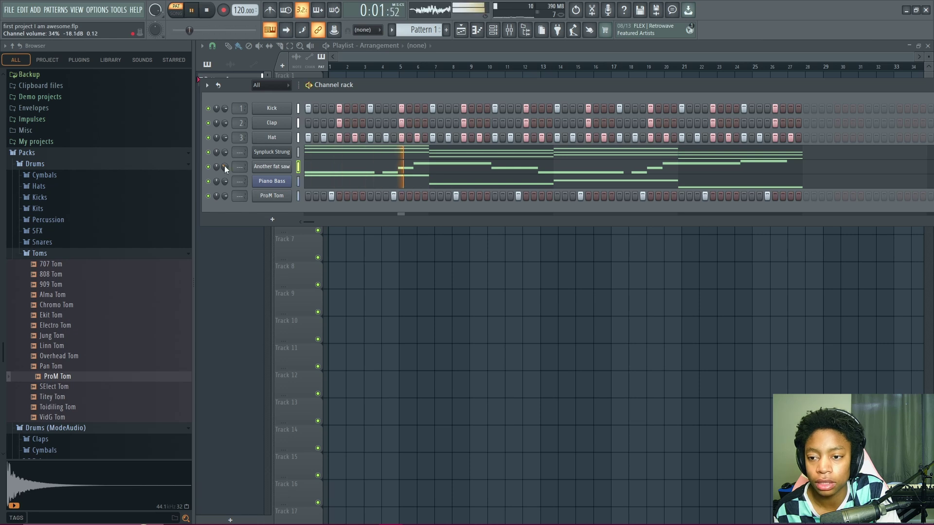
pyautogui.press('space')
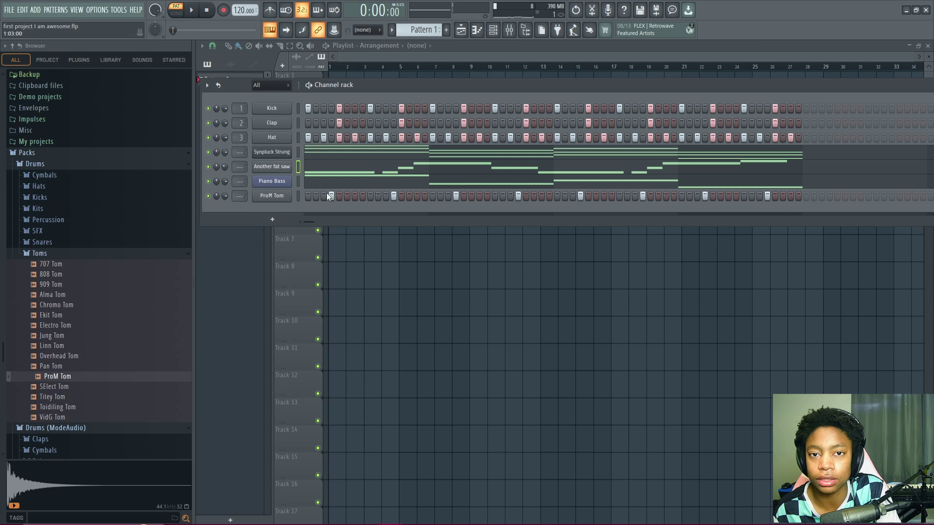
# Step: Load the Synpluck Sphere preset in the chords channel's FLEX, start playback, and move the plugin window to uncover the channel names
pyautogui.rightClick(279, 155)
pyautogui.click(279, 155)
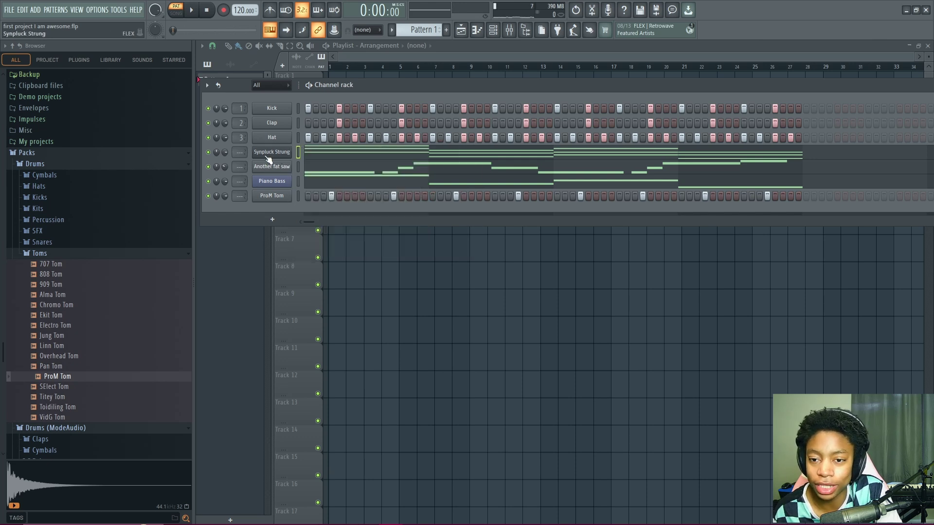
pyautogui.click(280, 155)
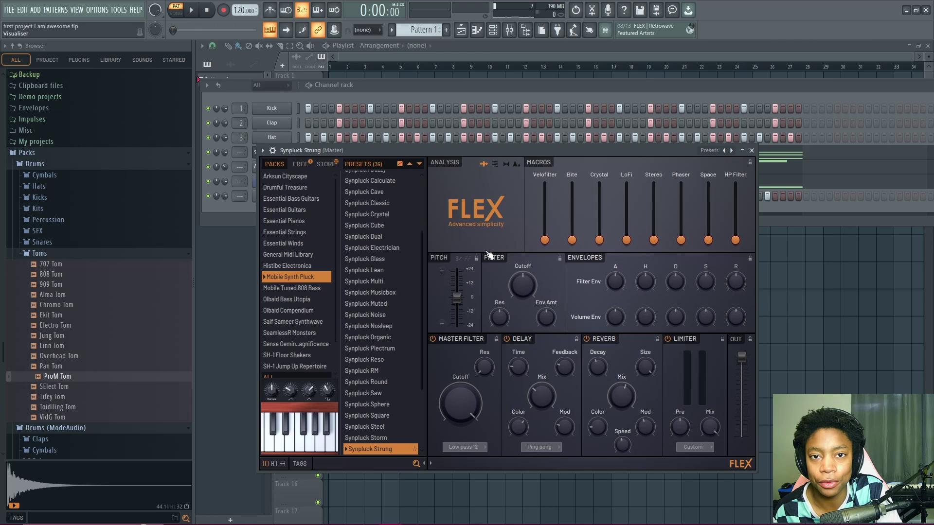
pyautogui.scroll(-3, 405, 337)
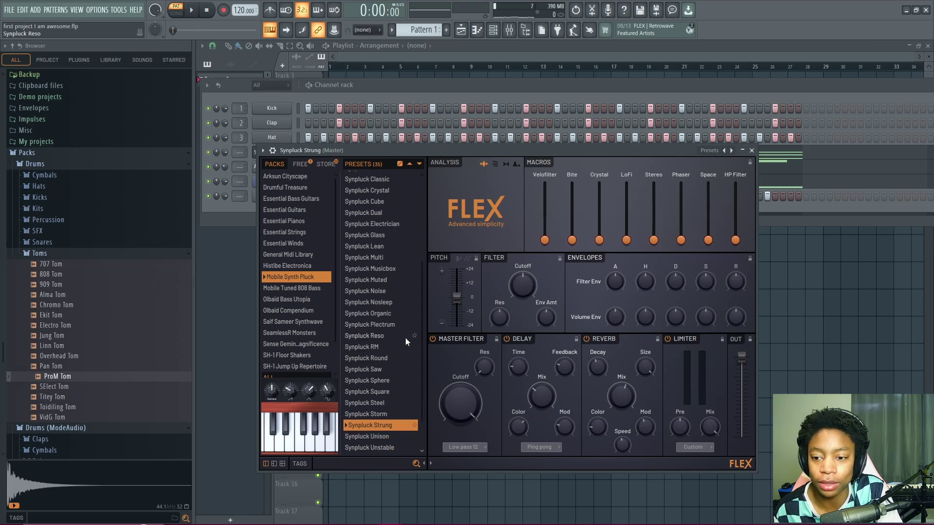
pyautogui.click(375, 348)
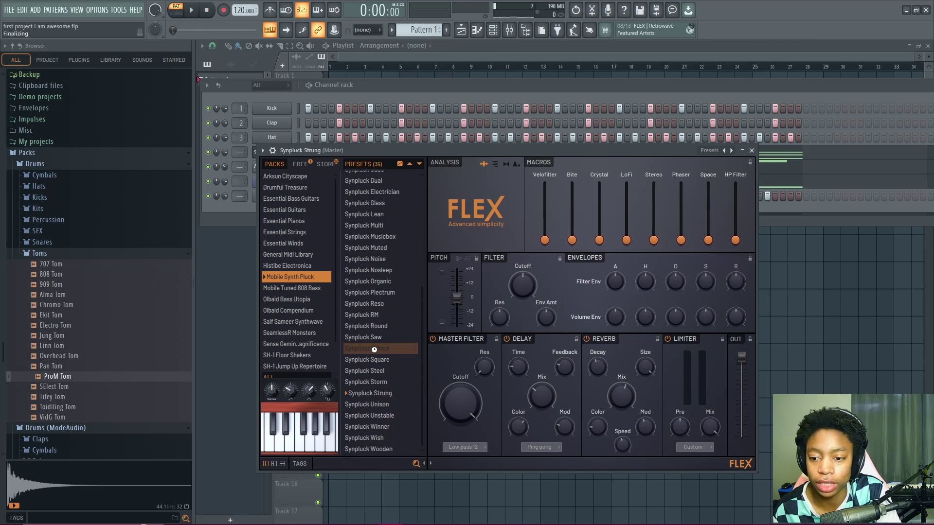
pyautogui.press('space')
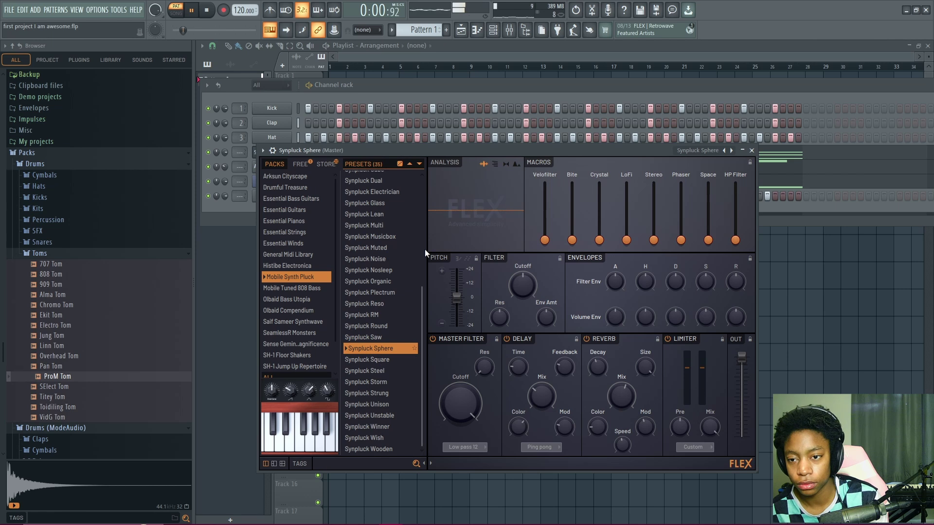
pyautogui.moveTo(431, 150); pyautogui.dragTo(393, 184)
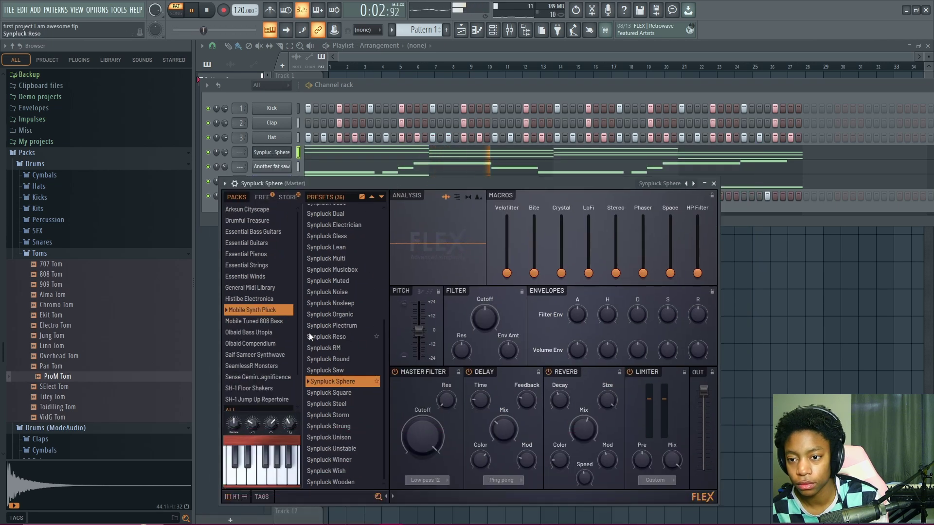
# Step: Try the Synpluck Multi, Synpluck Crystal and Synpluck Glass presets on the chords channel while the pattern plays
pyautogui.click(329, 258)
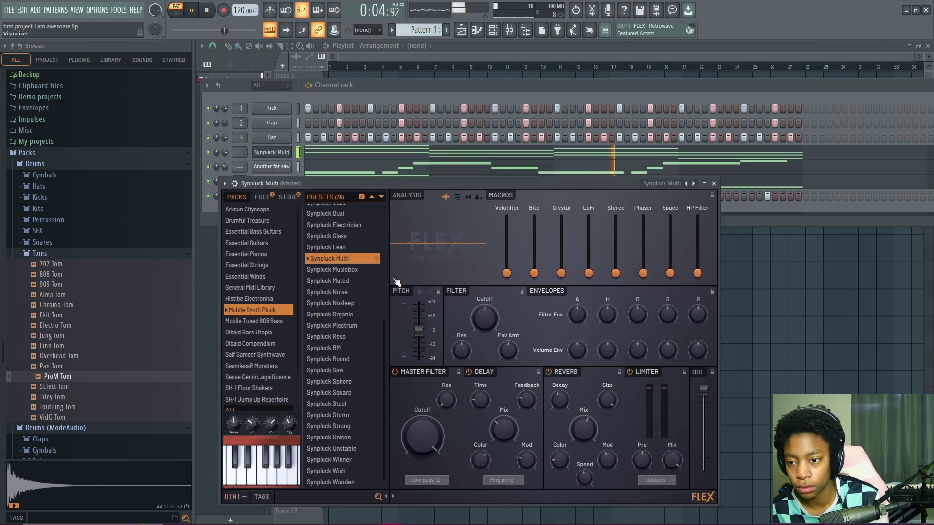
pyautogui.scroll(3, 333, 305)
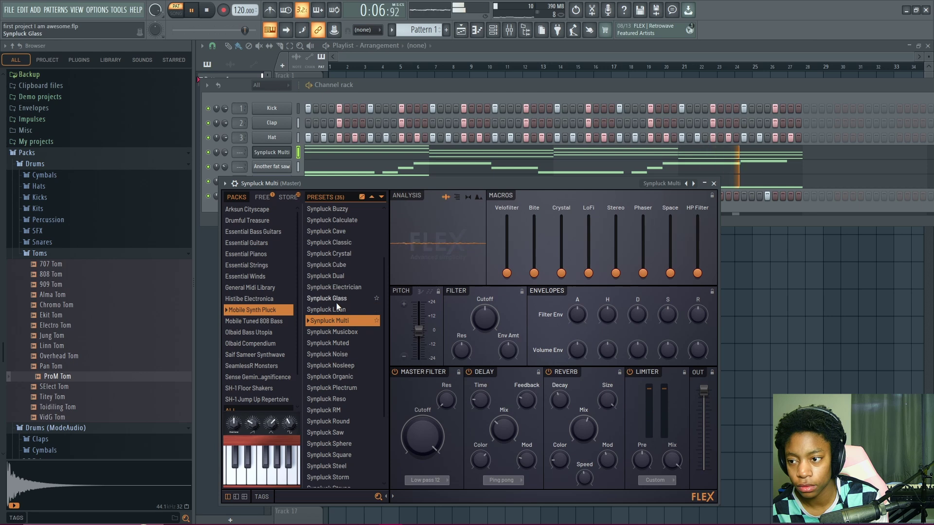
pyautogui.click(340, 254)
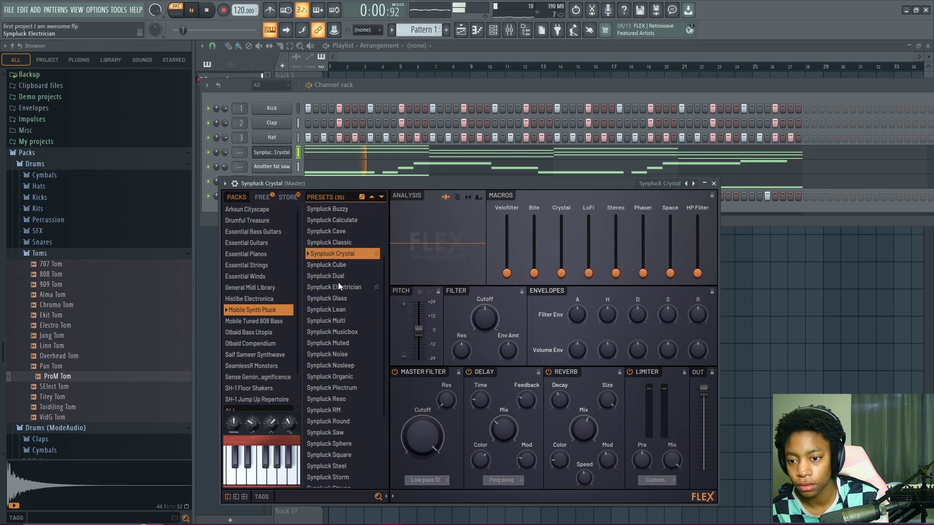
pyautogui.click(333, 298)
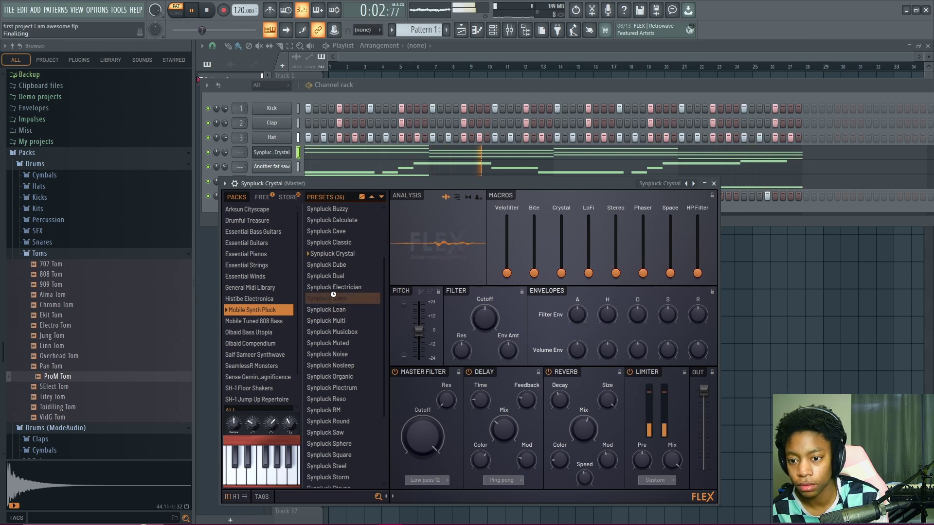
# Step: Try the Synpluck Electrician preset, settle on Synpluck Multi for the chords channel, close FLEX and stop playback
pyautogui.click(366, 287)
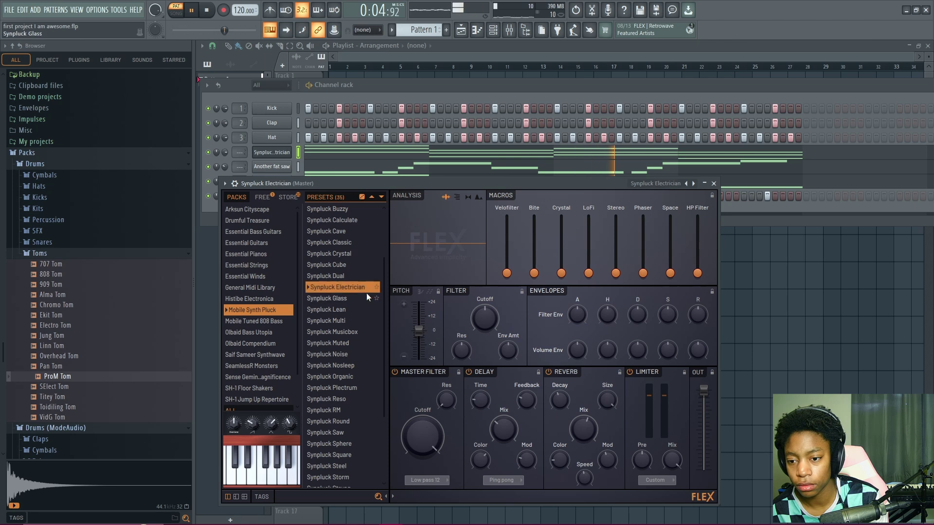
pyautogui.click(336, 320)
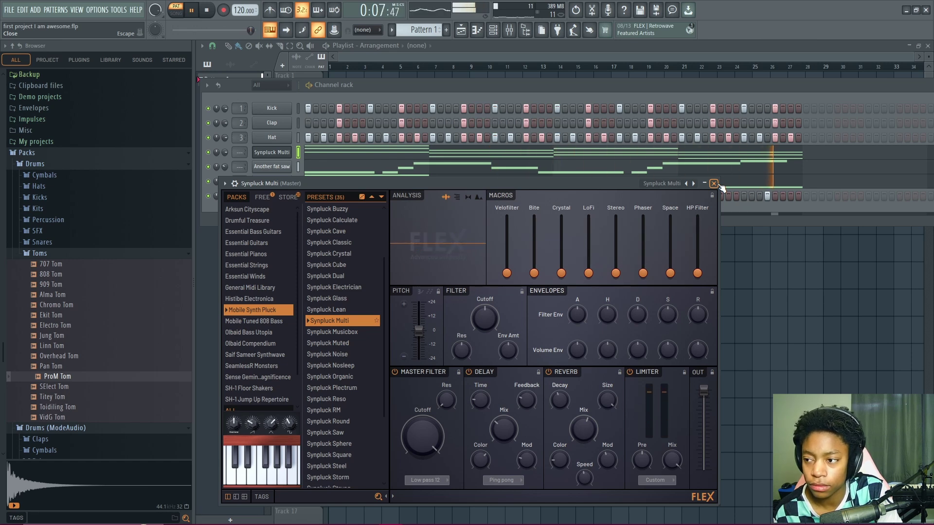
pyautogui.click(717, 184)
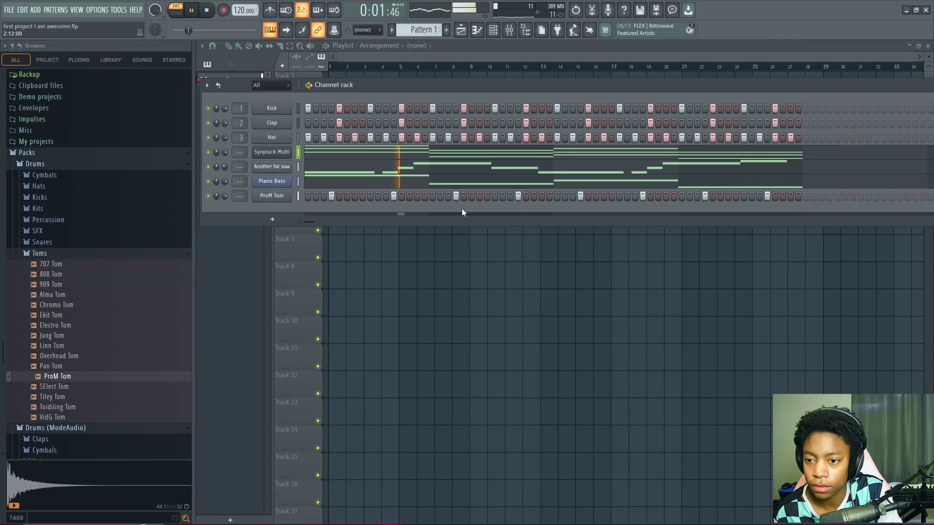
pyautogui.press('space')
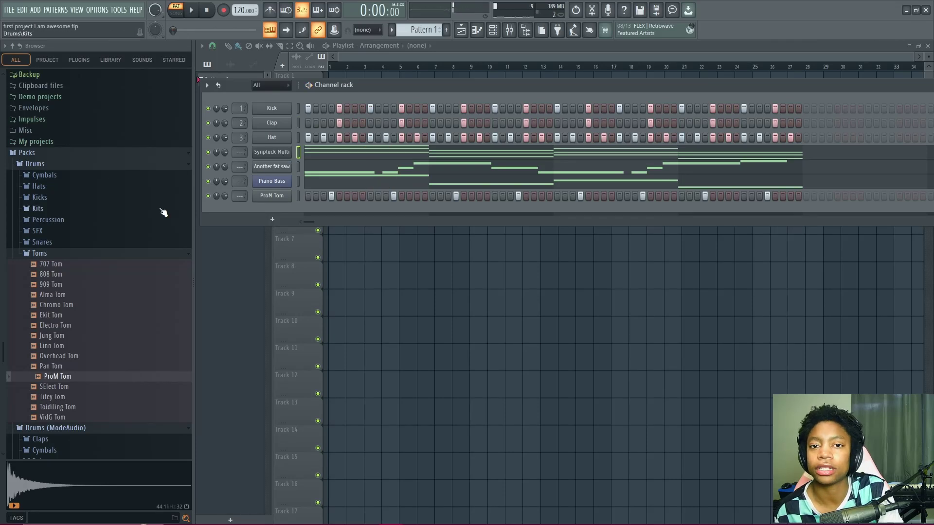
# Step: Reopen the chords channel's FLEX to audition Synpluck Multi alone and with the playing pattern, and close it again
pyautogui.click(274, 153)
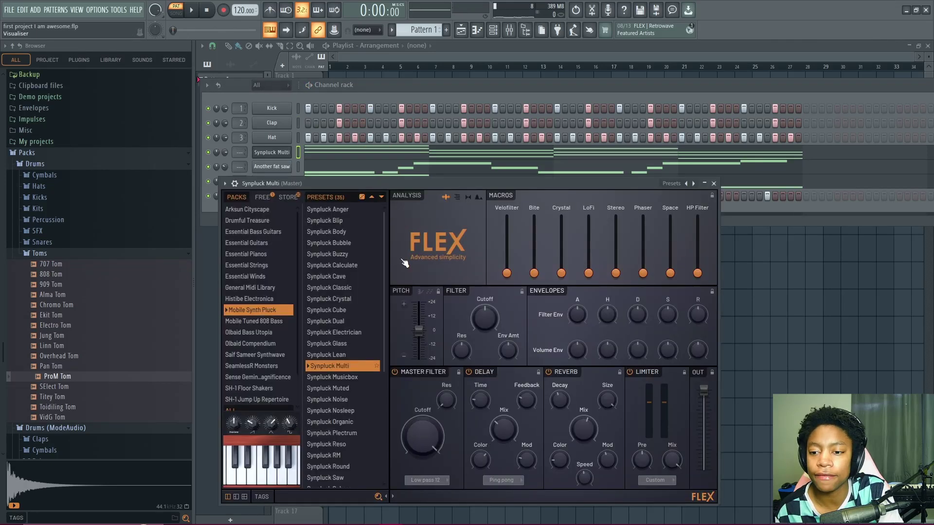
pyautogui.moveTo(385, 272); pyautogui.dragTo(385, 352)
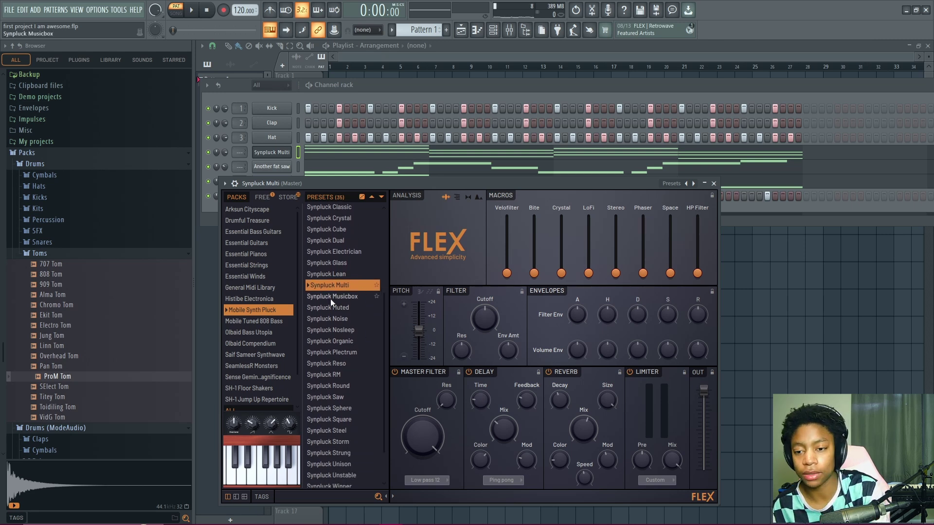
pyautogui.press('z')
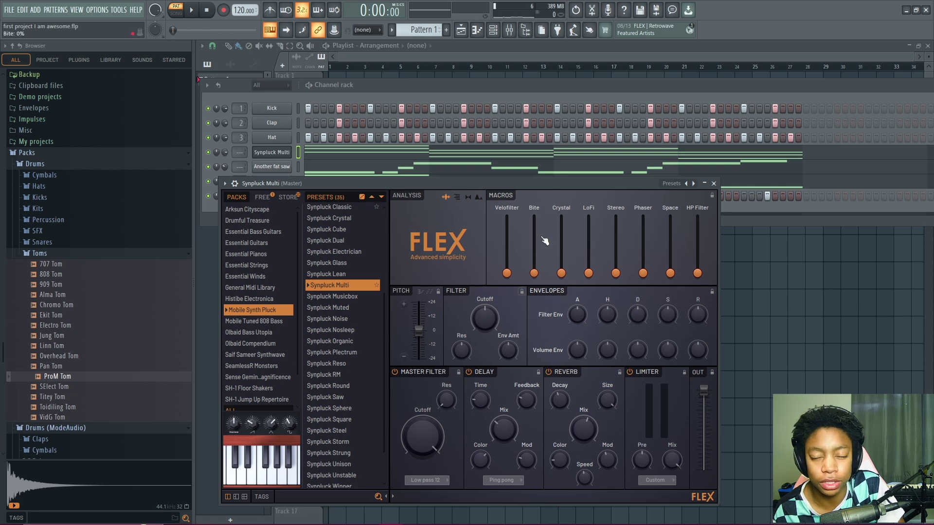
pyautogui.press('space')
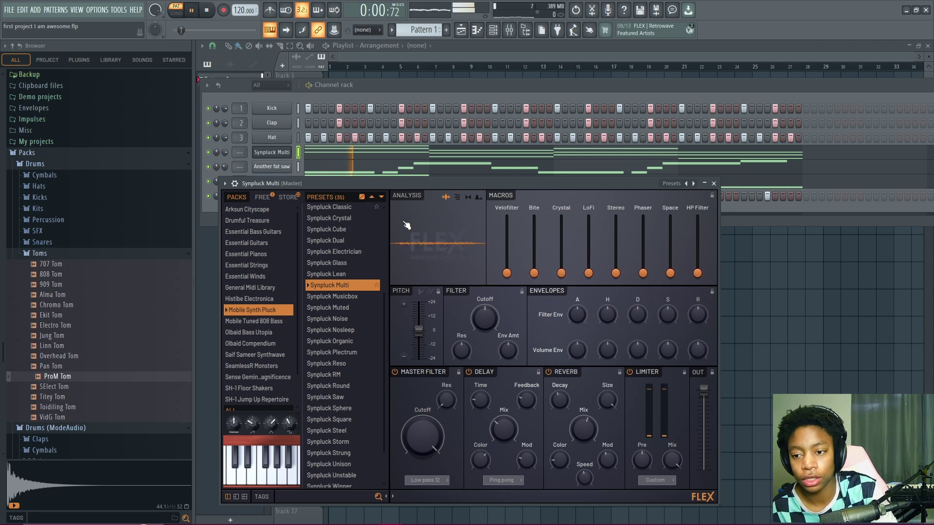
pyautogui.moveTo(355, 186); pyautogui.dragTo(332, 227)
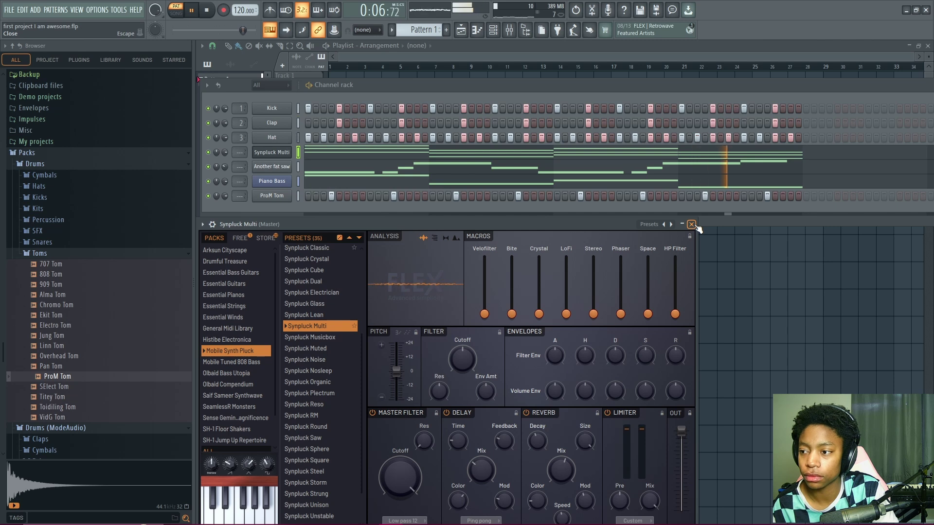
pyautogui.press('space')
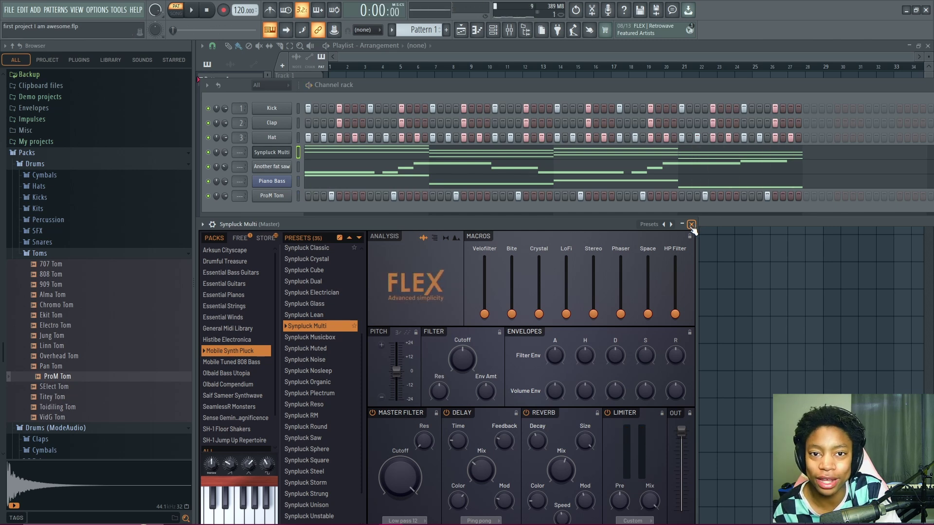
pyautogui.click(692, 226)
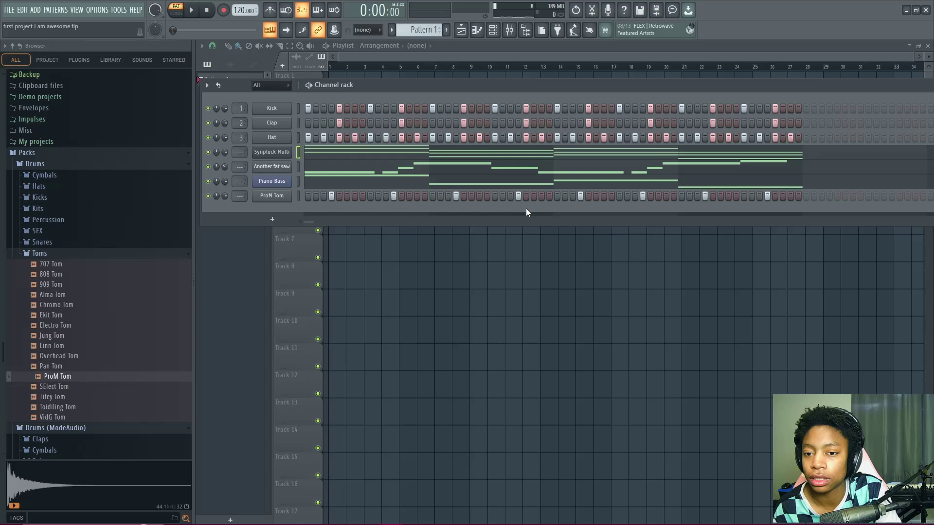
# Step: Replace the Piano Bass channel's instrument with FLEX and select its Olbaid Bass Utopia pack
pyautogui.rightClick(283, 185)
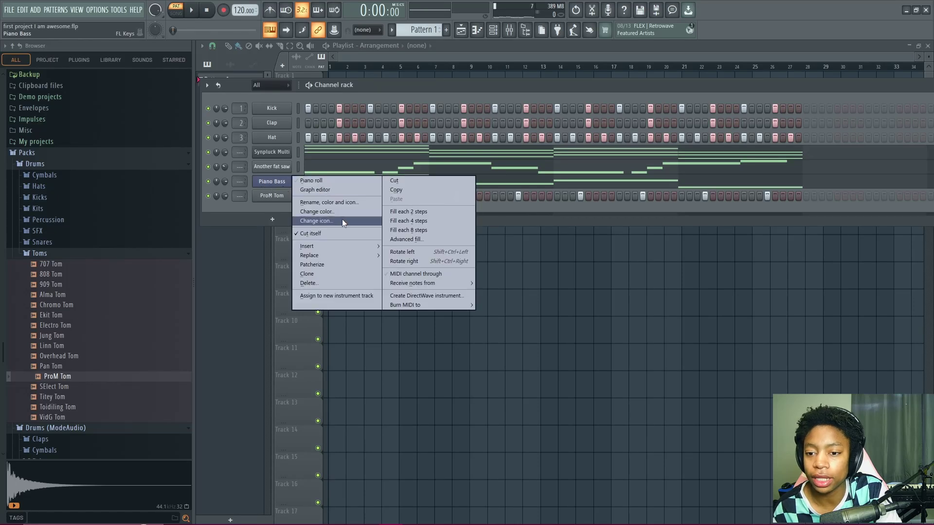
pyautogui.moveTo(367, 259)
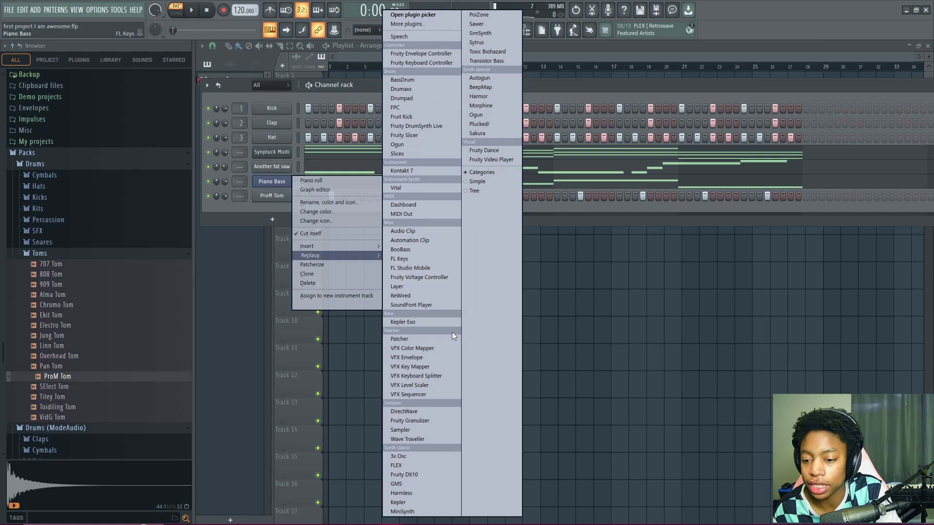
pyautogui.click(410, 465)
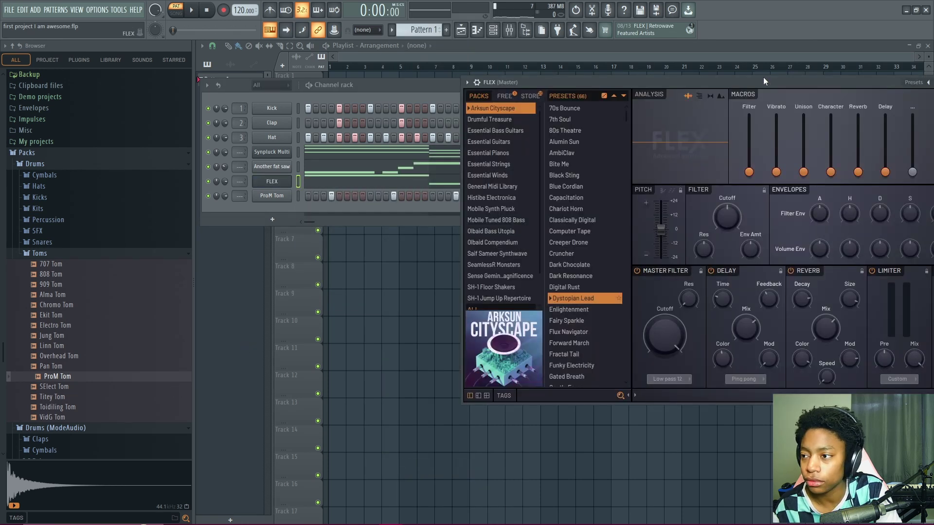
pyautogui.moveTo(763, 77); pyautogui.dragTo(534, 165)
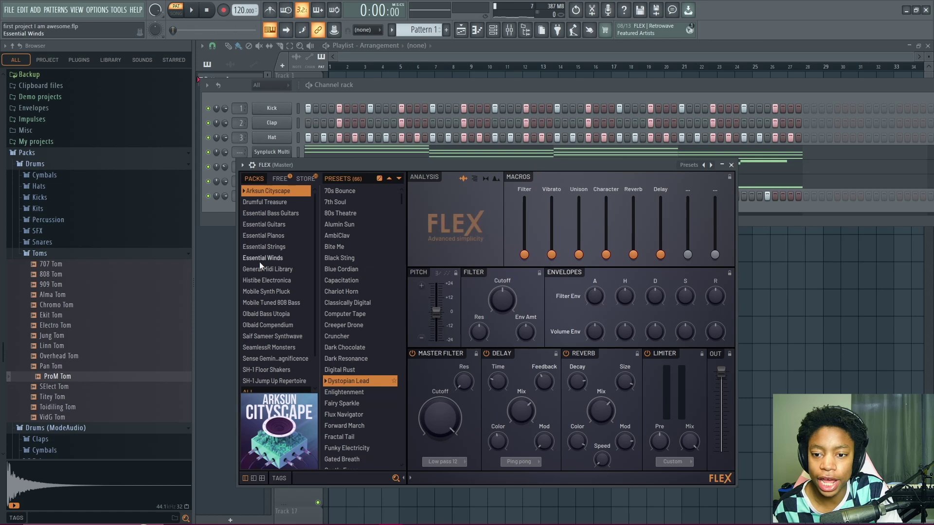
pyautogui.scroll(-1, 267, 259)
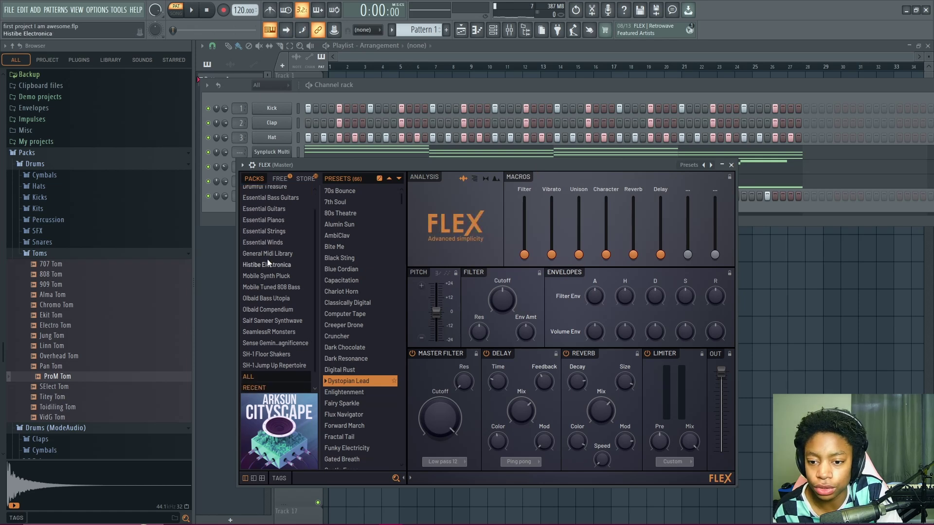
pyautogui.click(256, 297)
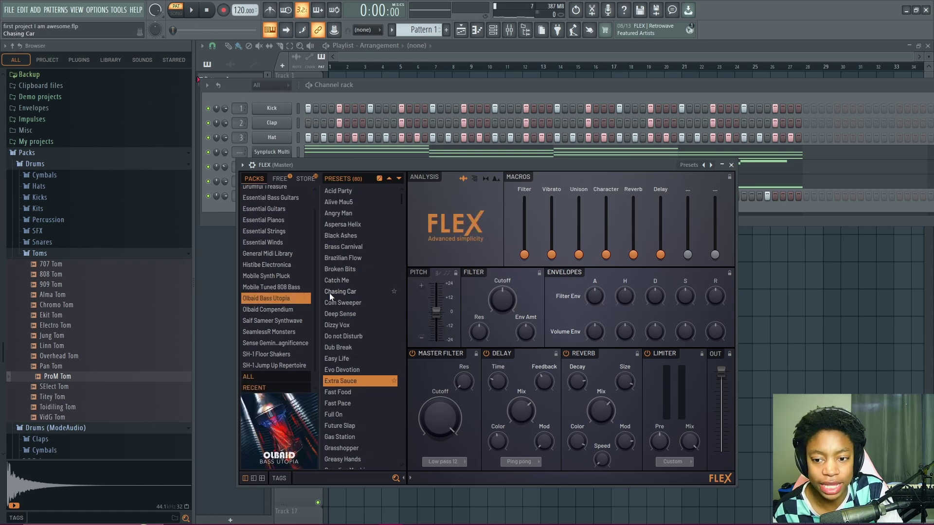
# Step: Try the Aspersa Helix, Catch Me and Chasing Car presets on the bass channel by playing test notes
pyautogui.click(343, 224)
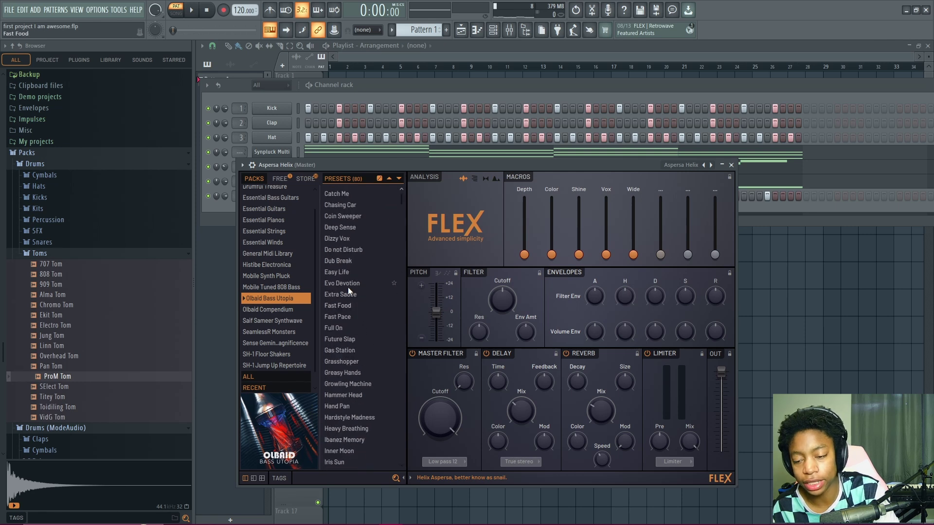
pyautogui.click(349, 281)
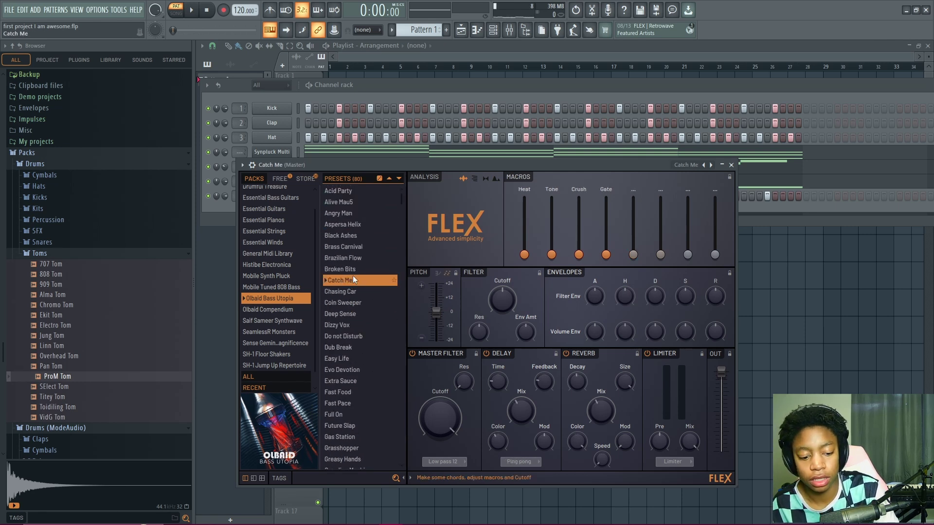
pyautogui.press('z')
pyautogui.press('z')
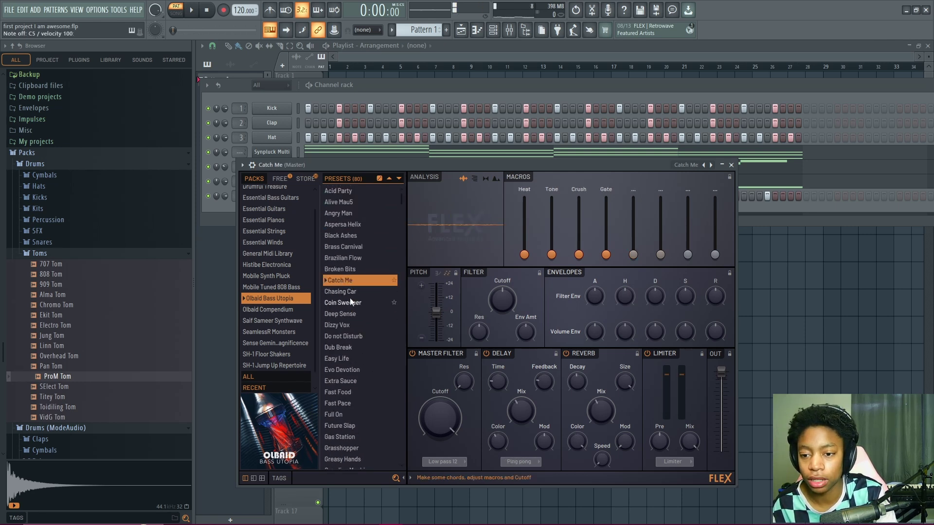
pyautogui.click(346, 292)
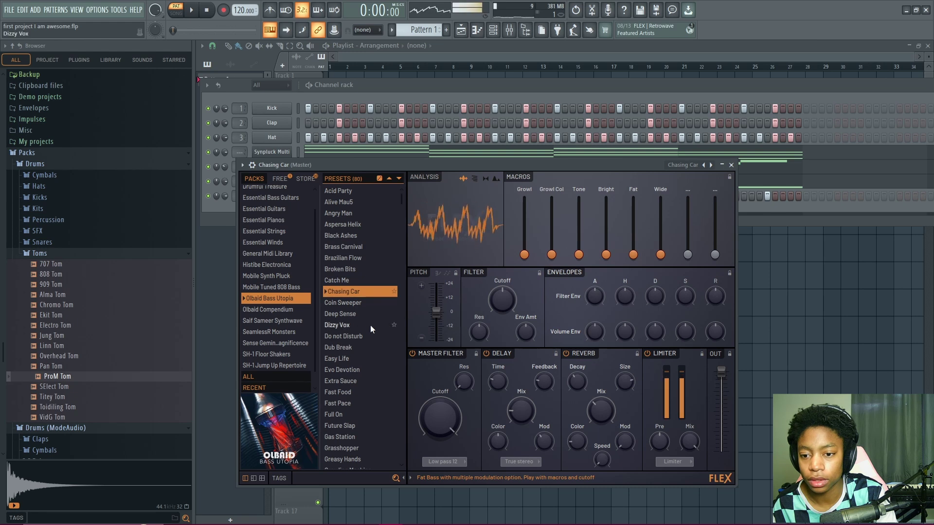
pyautogui.click(349, 337)
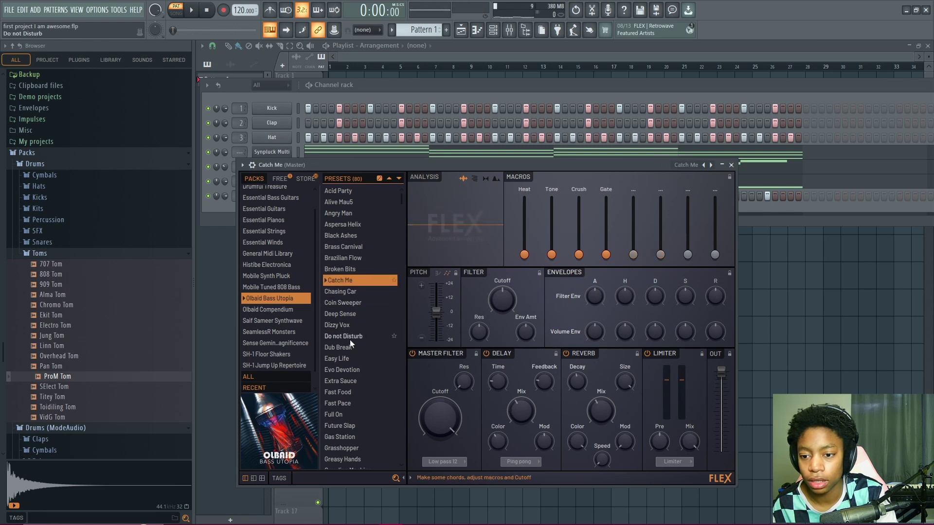
# Step: Load the Evo Devotion preset on the bass channel, close FLEX, and check the bass piano roll while the pattern plays
pyautogui.click(349, 358)
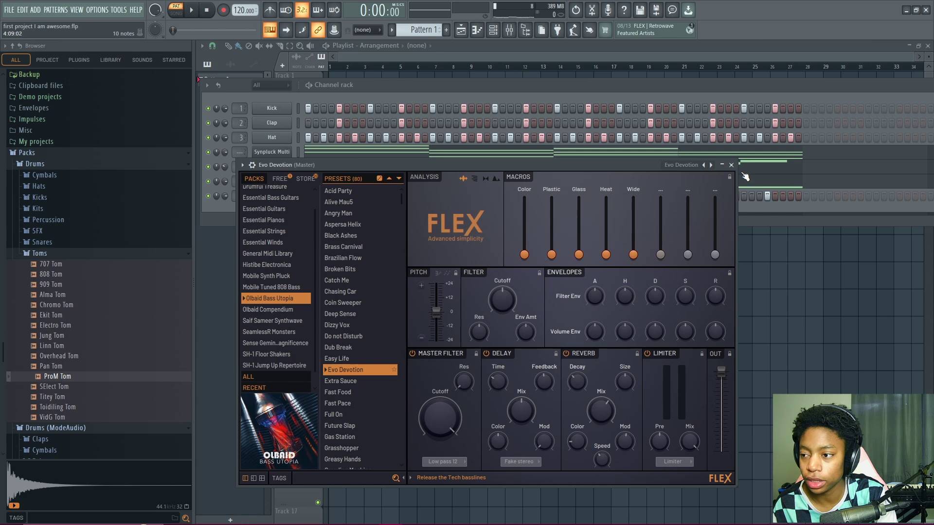
pyautogui.click(732, 165)
pyautogui.press('space')
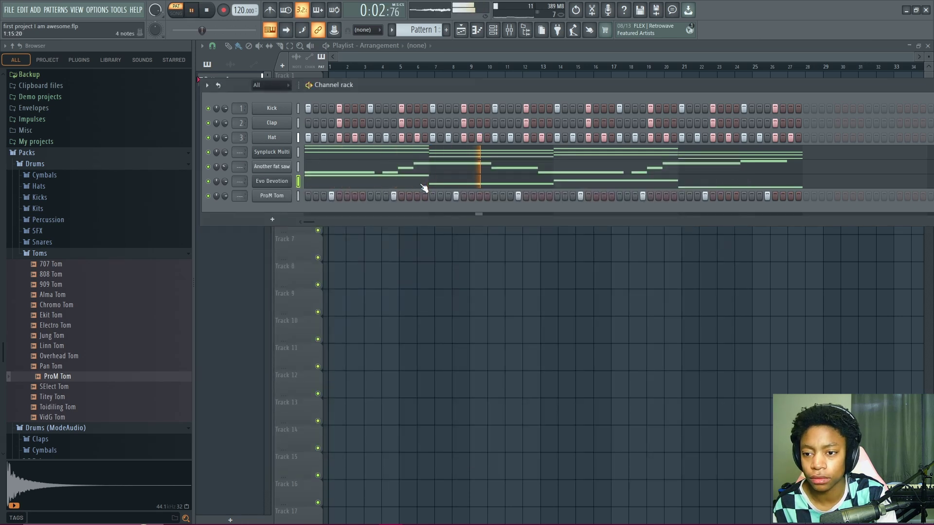
pyautogui.click(424, 187)
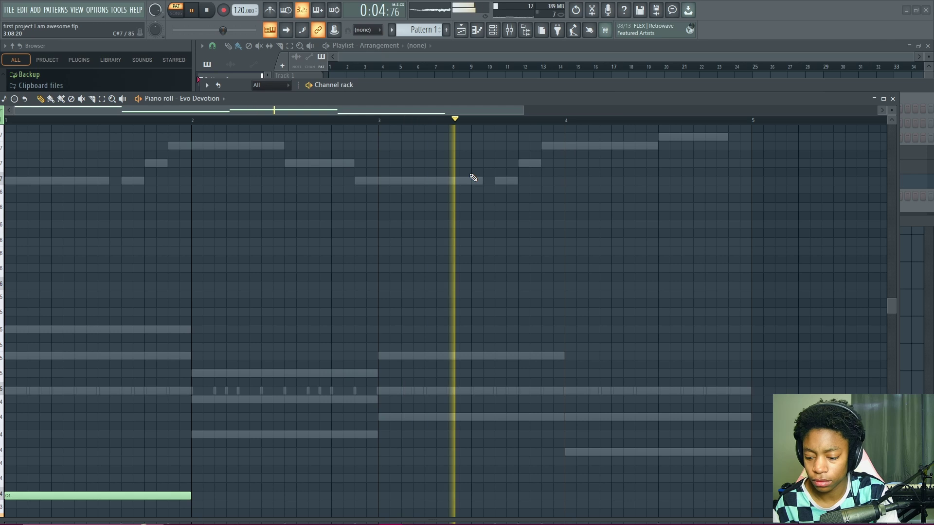
pyautogui.click(894, 100)
pyautogui.press('space')
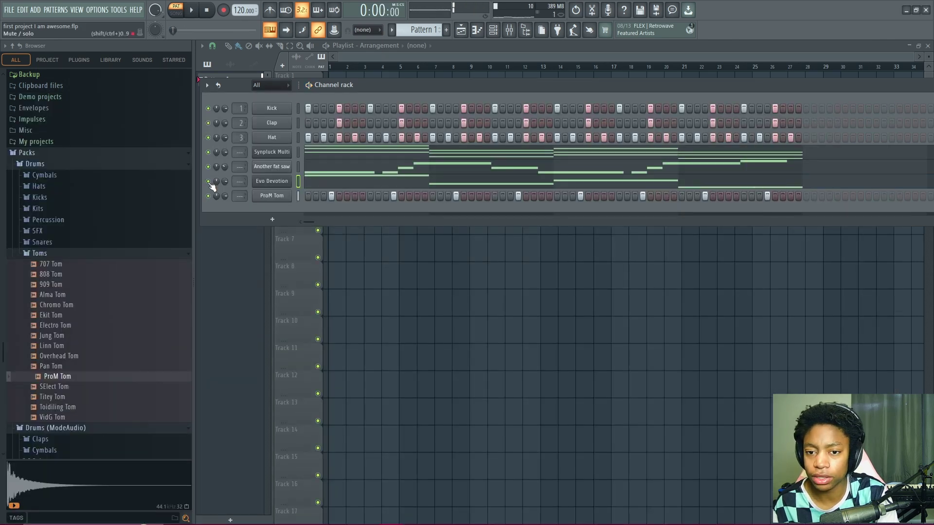
# Step: Solo the Evo Devotion channel and listen to the bass line on its own
pyautogui.rightClick(208, 182)
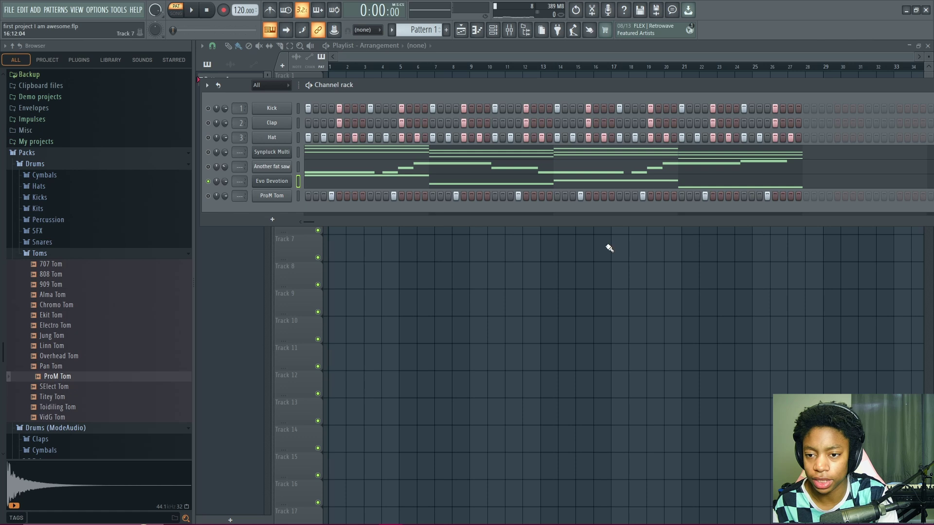
pyautogui.press('space')
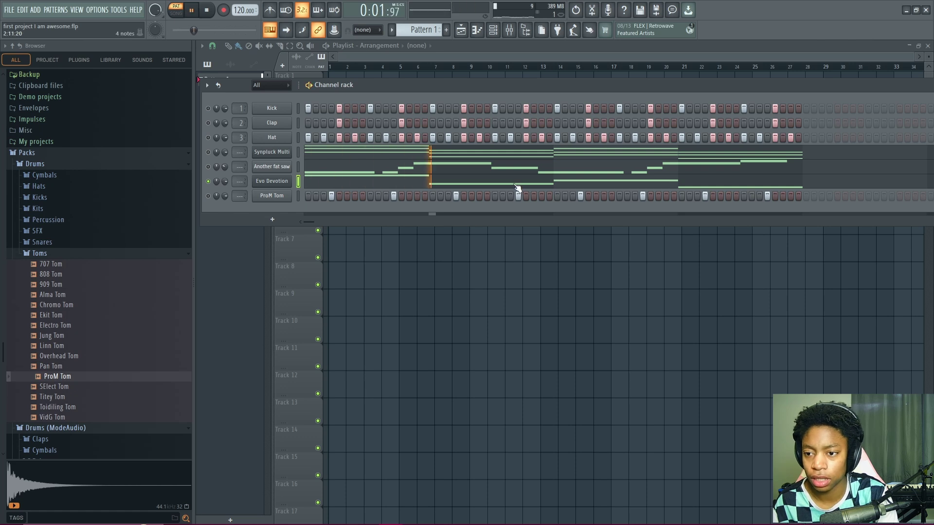
pyautogui.press('space')
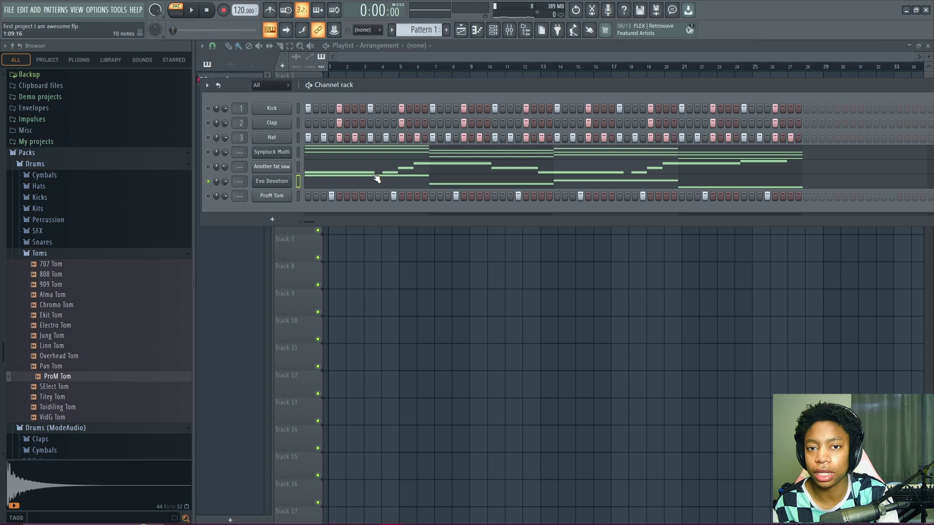
# Step: Examine the Evo Devotion bass notes in the piano roll with a brief playback, and close the piano roll
pyautogui.click(423, 187)
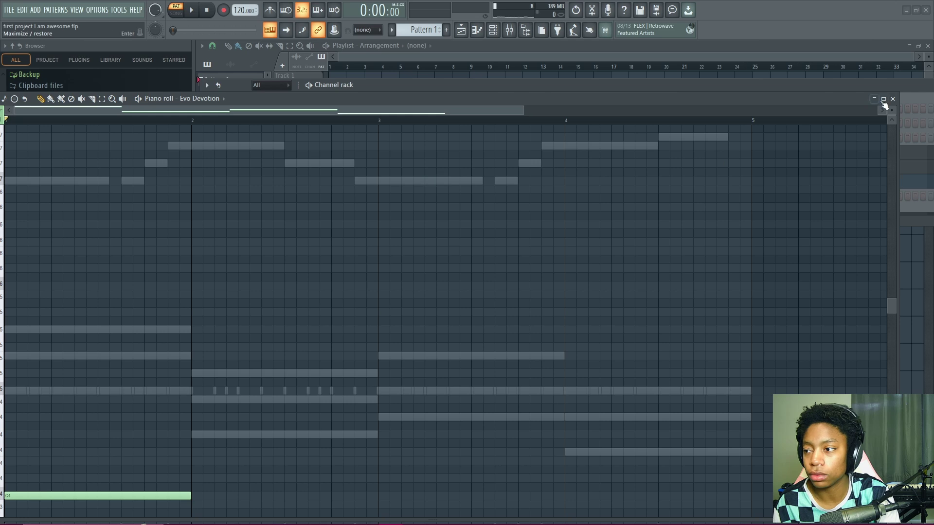
pyautogui.doubleClick(597, 98)
pyautogui.scroll(-5, 112, 316)
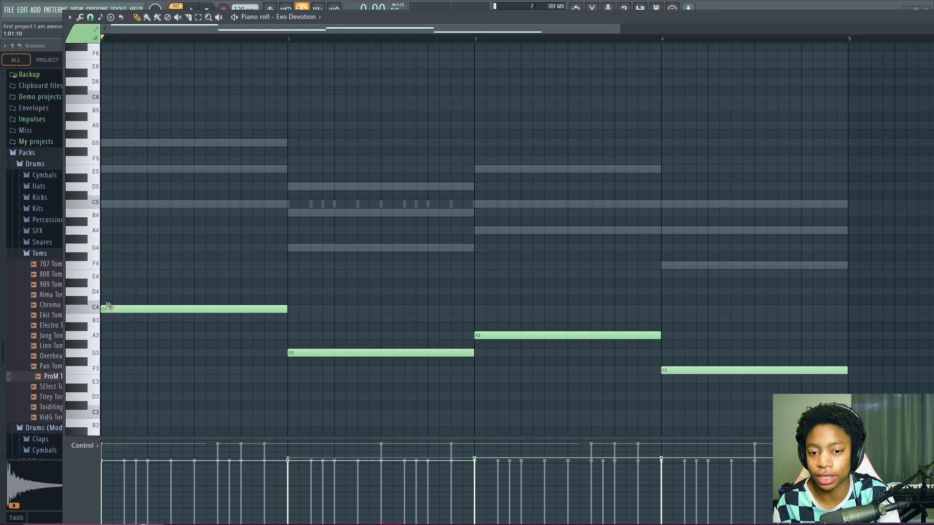
pyautogui.press('space')
pyautogui.press('space')
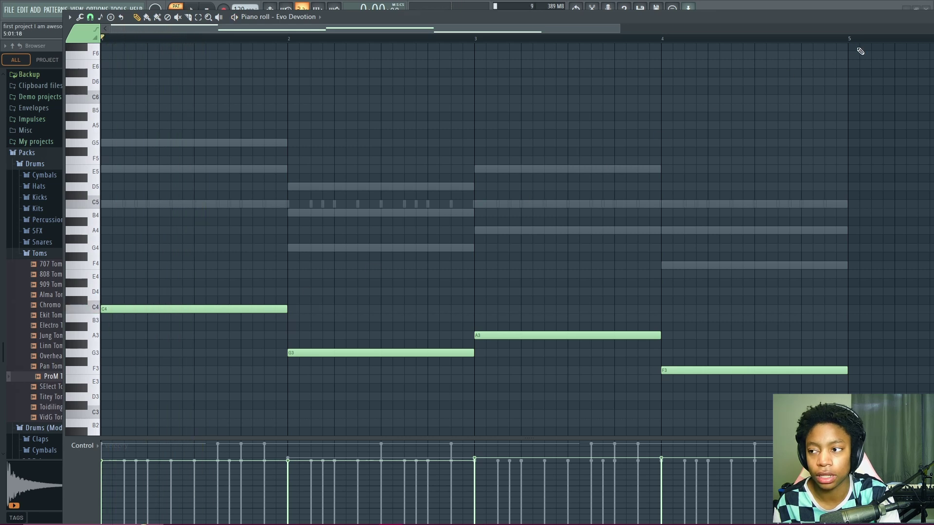
pyautogui.moveTo(847, 24); pyautogui.dragTo(731, 48)
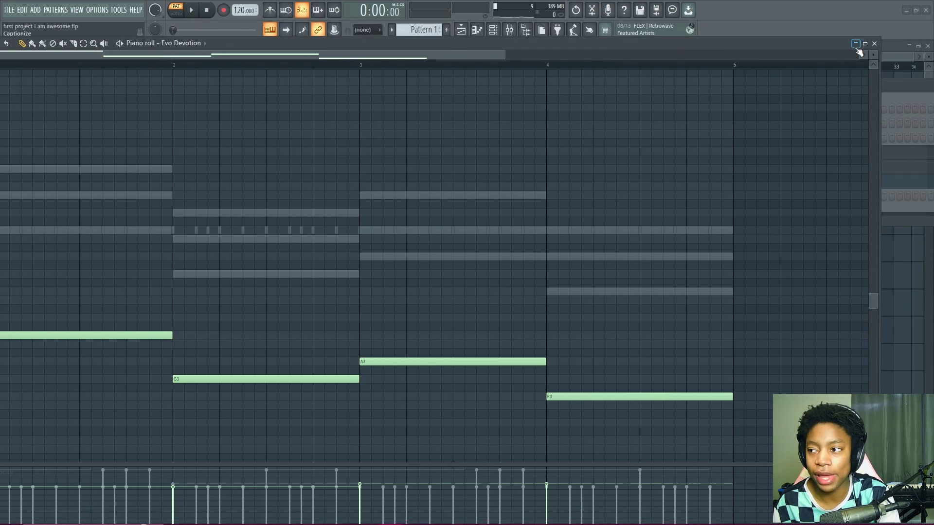
pyautogui.click(883, 42)
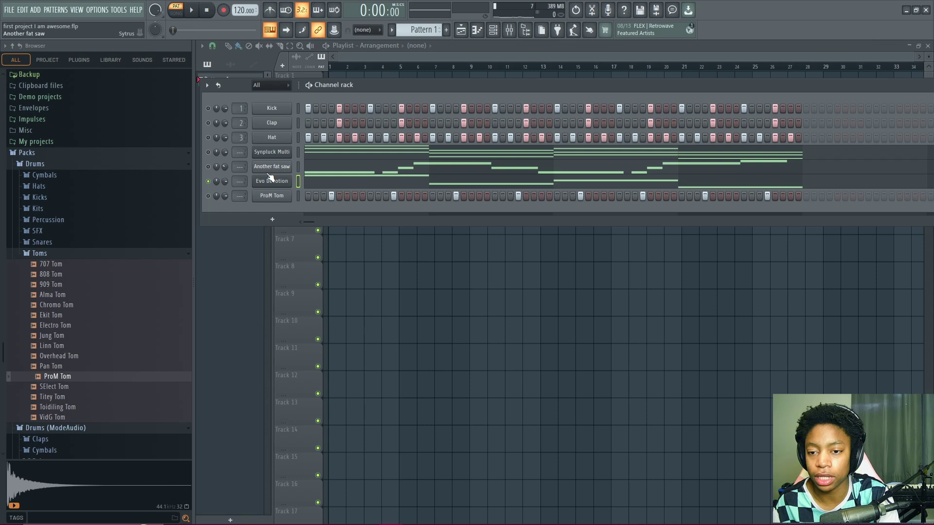
pyautogui.rightClick(284, 183)
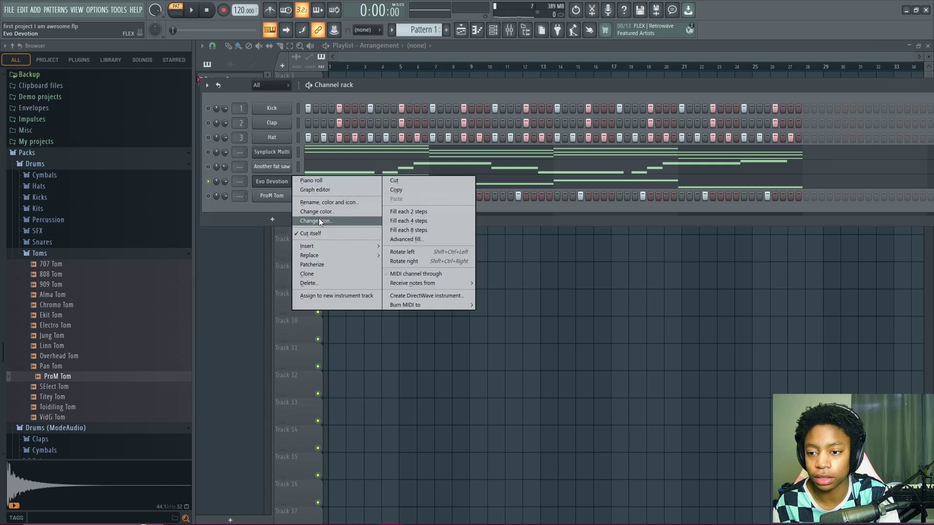
pyautogui.click(282, 187)
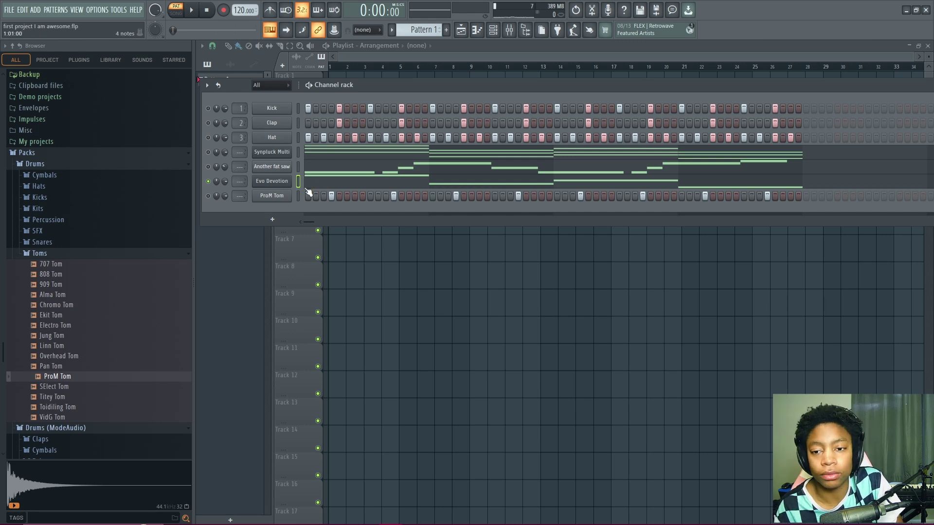
pyautogui.rightClick(272, 182)
pyautogui.moveTo(332, 258)
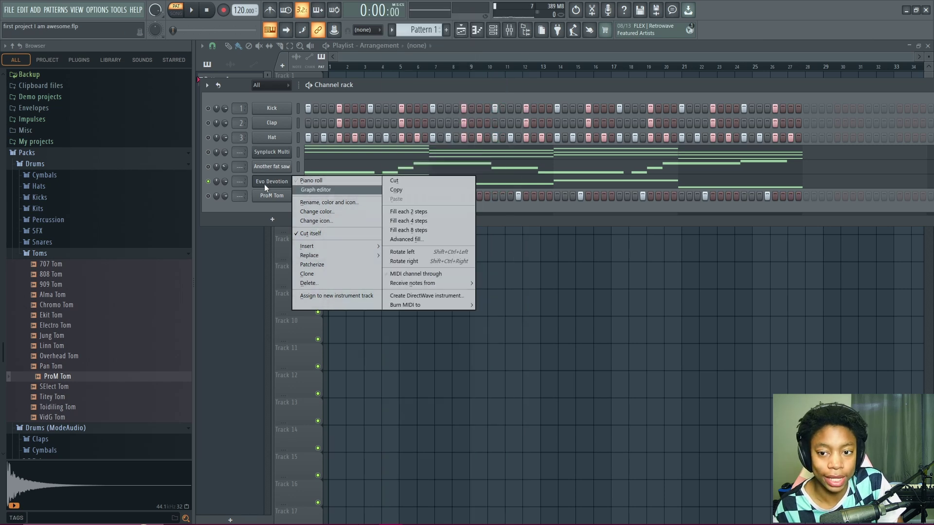
pyautogui.click(265, 185)
# Step: Audition the Coin Sweeper, Dizzy Vox and Fast Food presets on the bass channel in FLEX, and load Future Slap
pyautogui.click(276, 183)
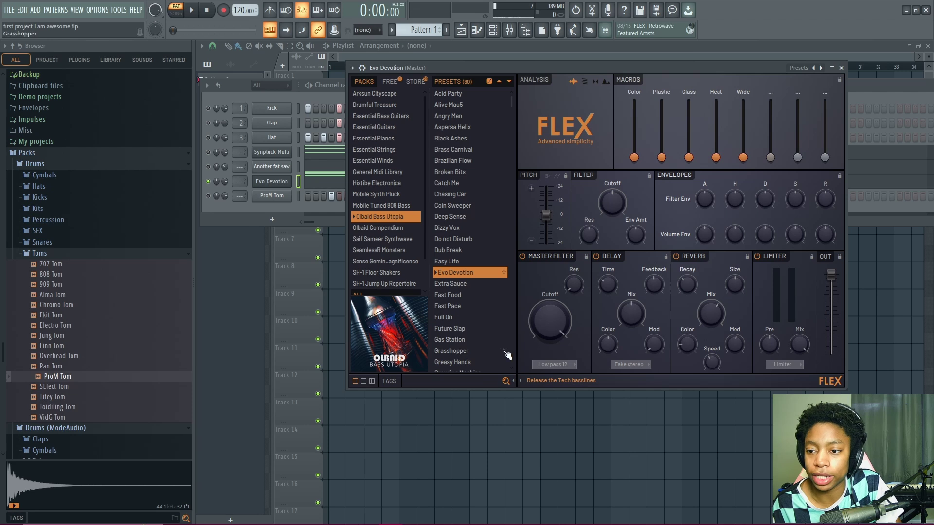
pyautogui.click(489, 206)
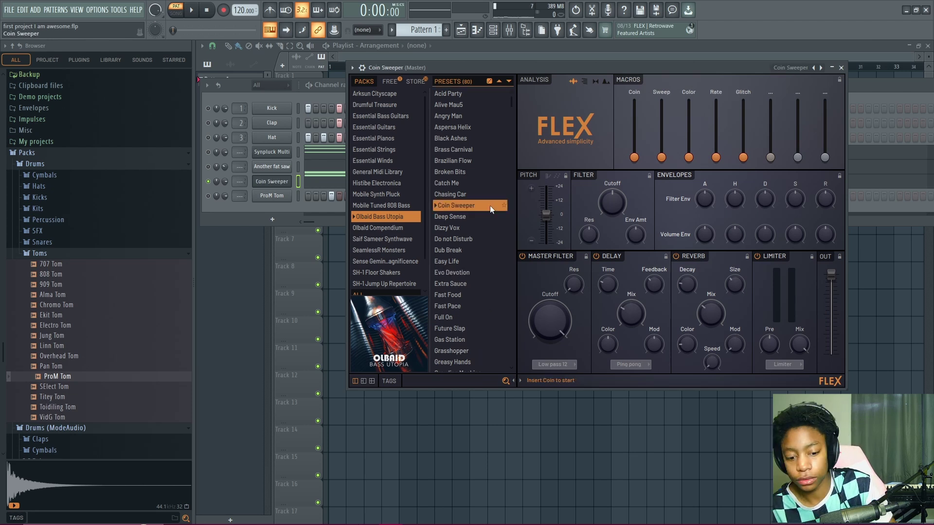
pyautogui.click(453, 229)
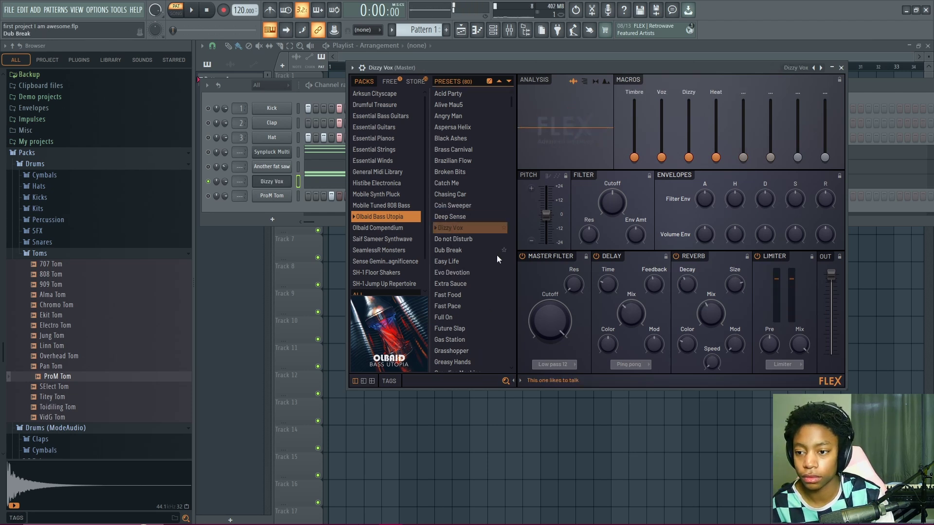
pyautogui.click(448, 295)
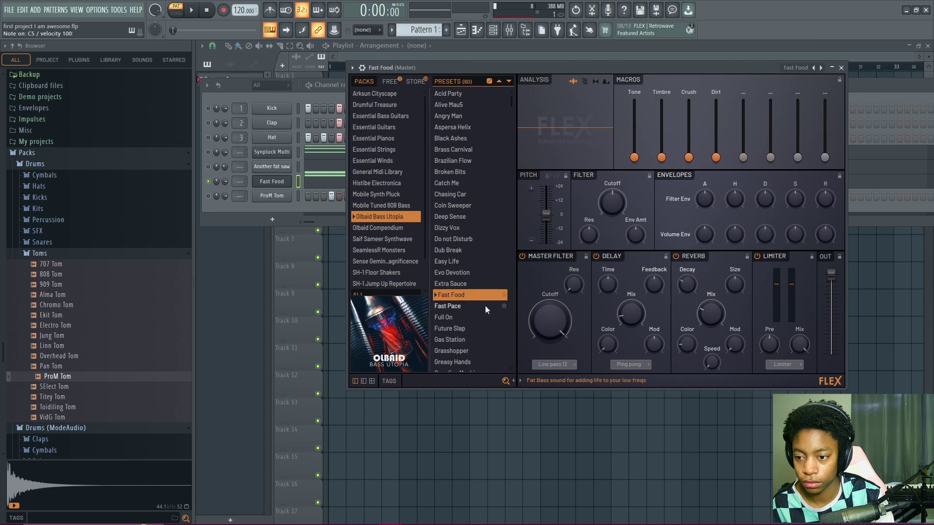
pyautogui.click(443, 328)
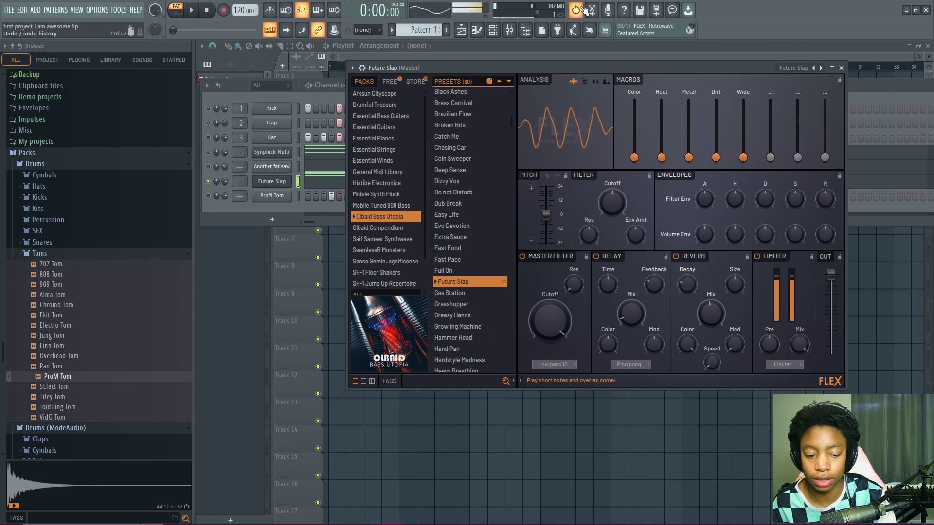
pyautogui.click(842, 68)
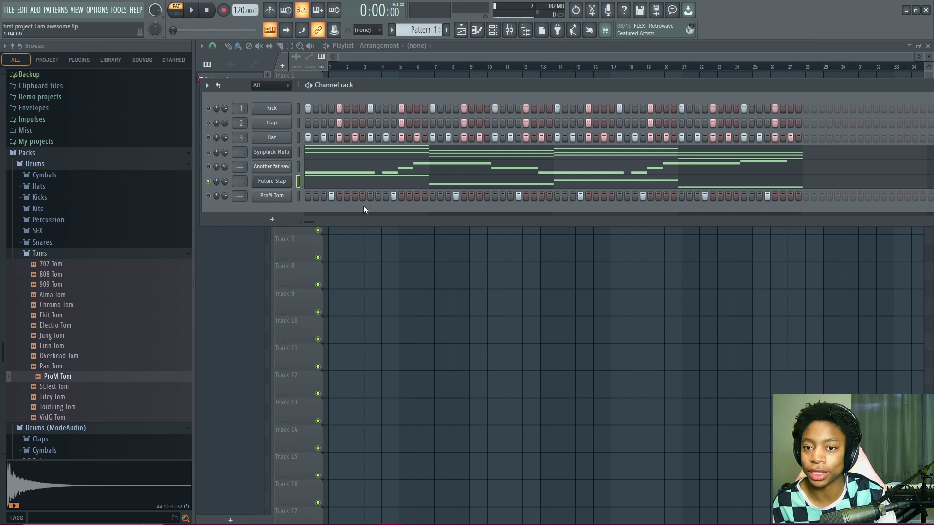
# Step: Listen to the soloed Future Slap bass line and look over its notes in the piano roll
pyautogui.press('space')
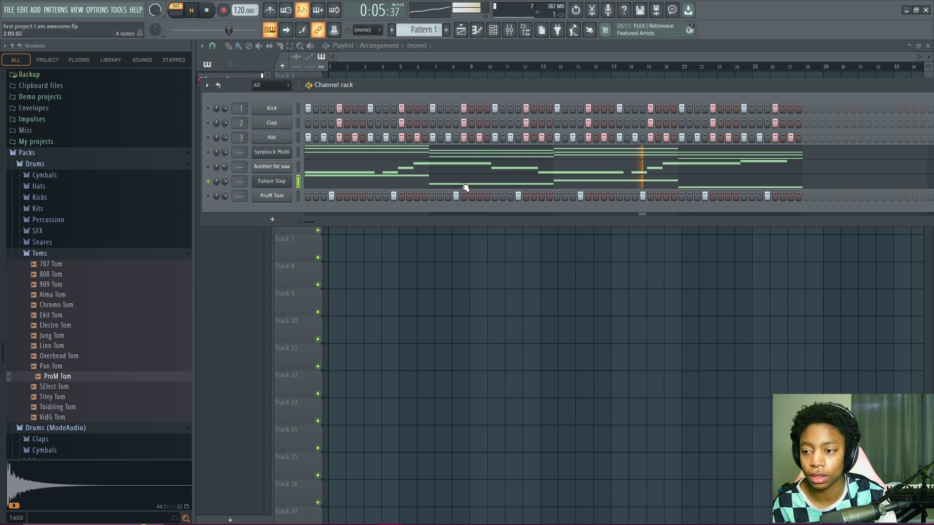
pyautogui.press('space')
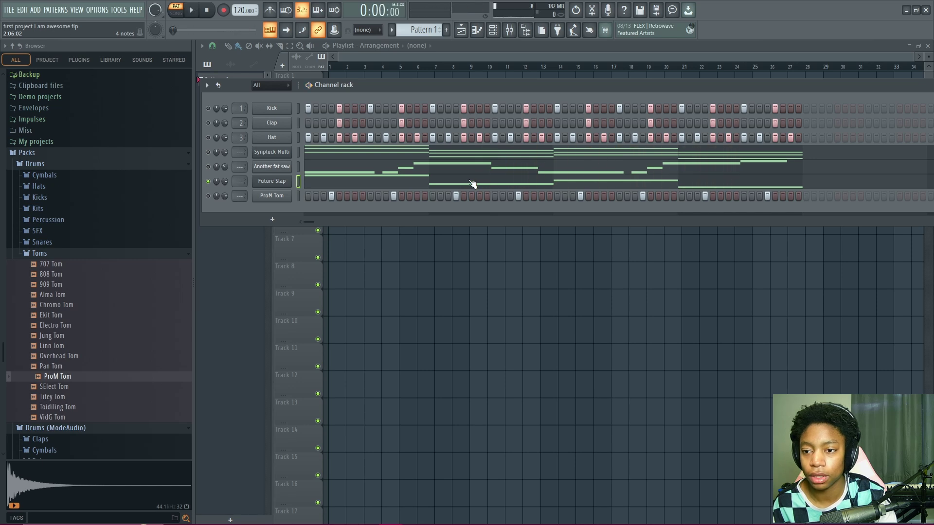
pyautogui.click(472, 184)
pyautogui.doubleClick(534, 51)
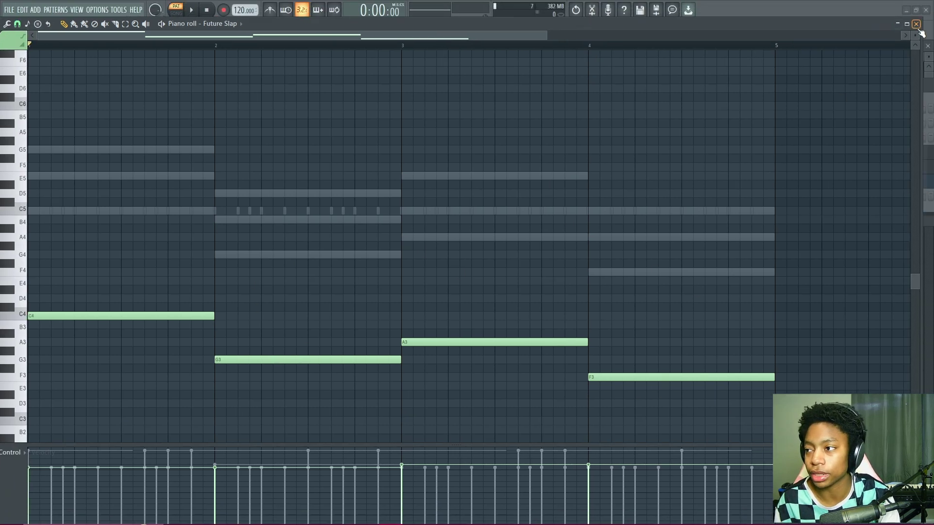
pyautogui.click(916, 23)
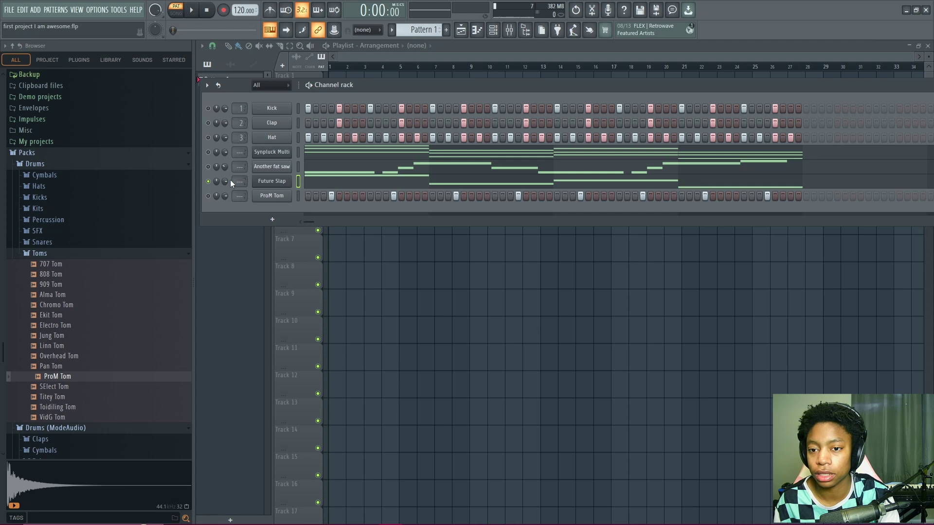
# Step: Listen to the Future Slap bass together with Another fat saw, and switch to hearing it together with Synpluck Multi
pyautogui.rightClick(208, 166)
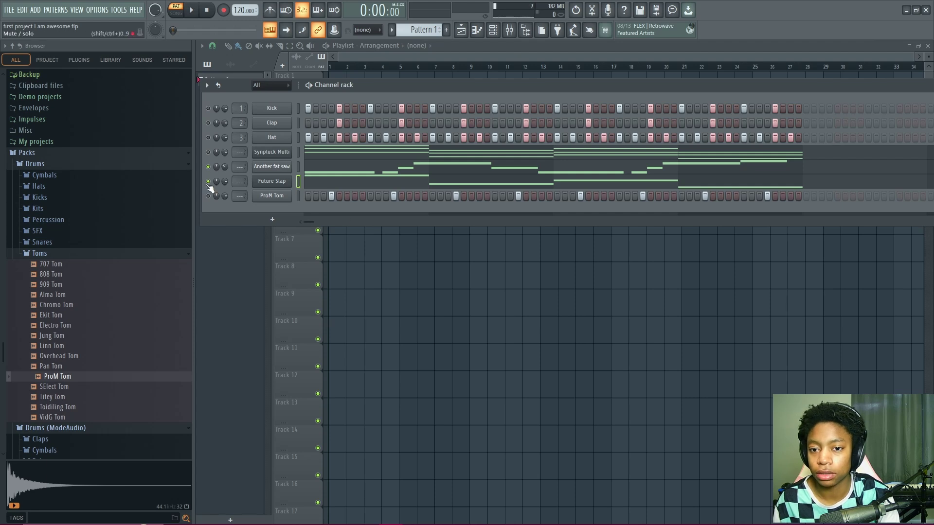
pyautogui.press('space')
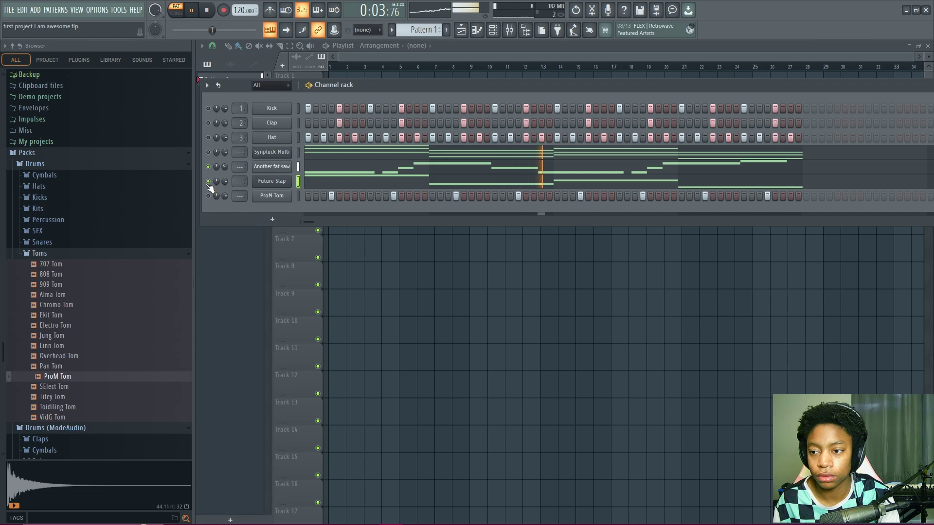
pyautogui.rightClick(208, 181)
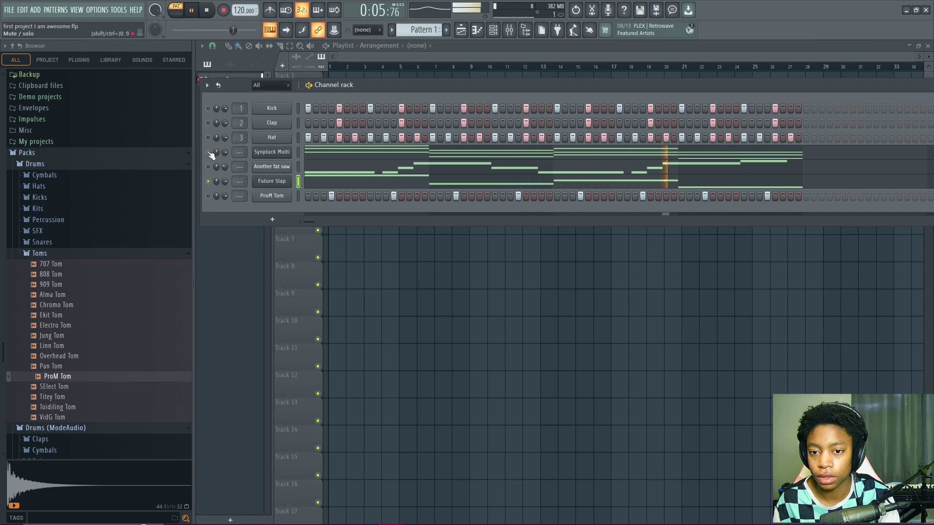
pyautogui.press('space')
pyautogui.press('space')
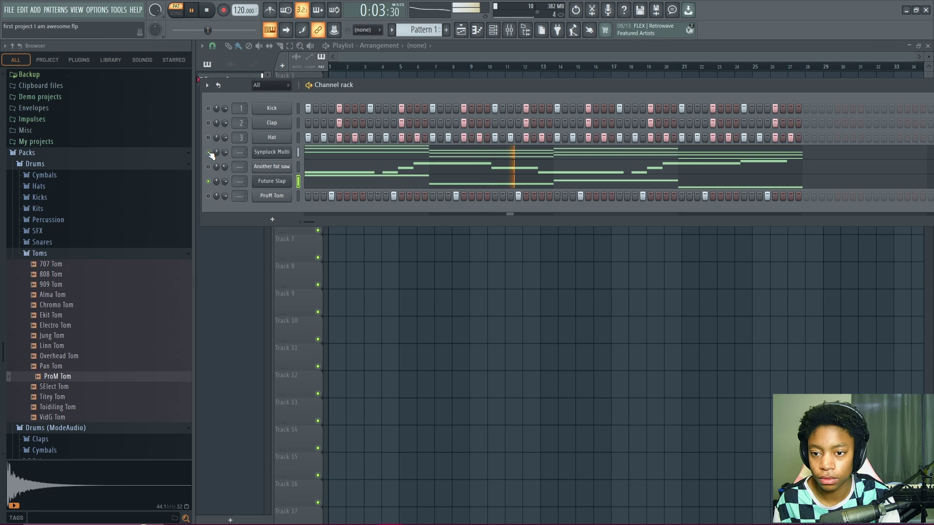
pyautogui.click(208, 152)
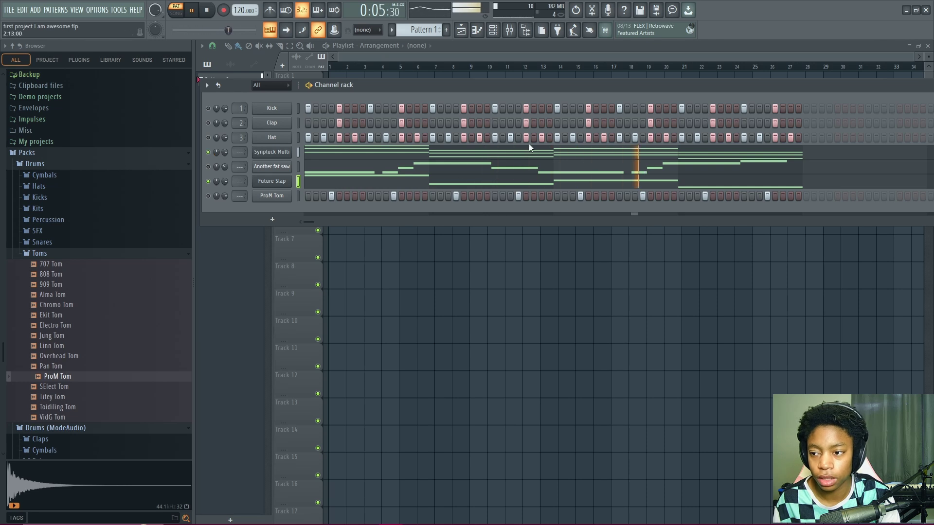
pyautogui.press('space')
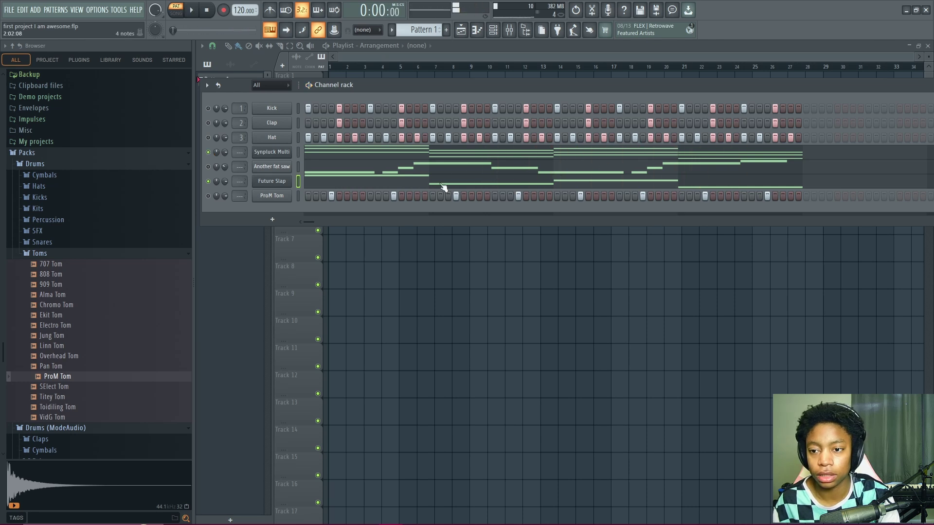
# Step: Transpose all Future Slap bass notes up one octave and listen to them with the Synpluck Multi chords
pyautogui.click(439, 185)
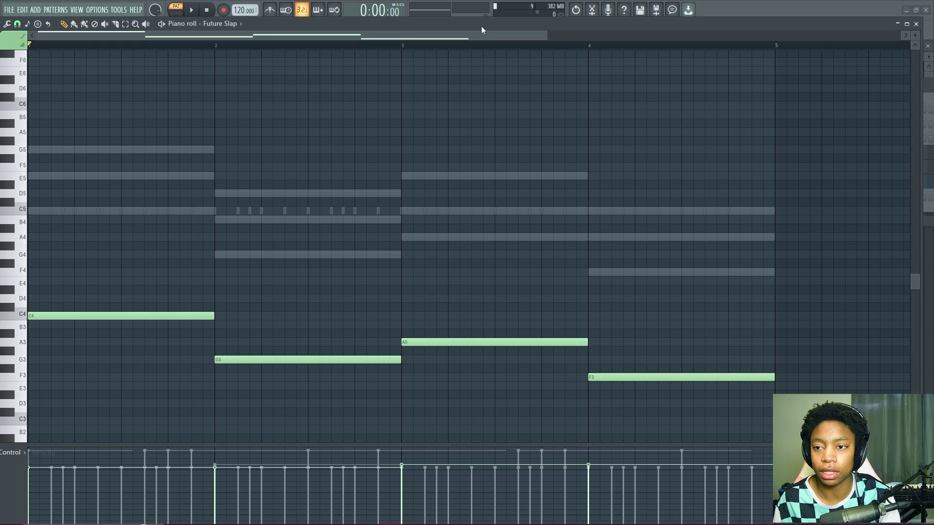
pyautogui.moveTo(499, 34); pyautogui.dragTo(525, 29)
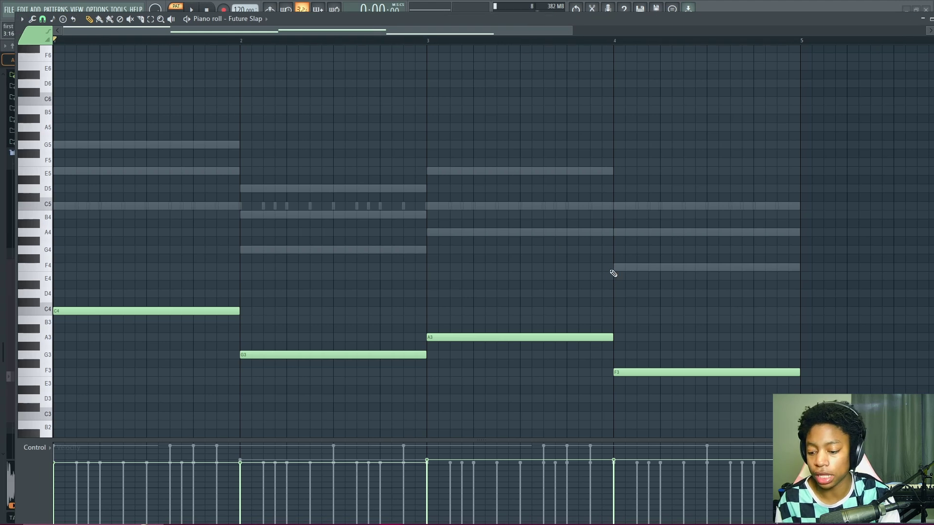
pyautogui.hotkey('ctrl', 'Up')
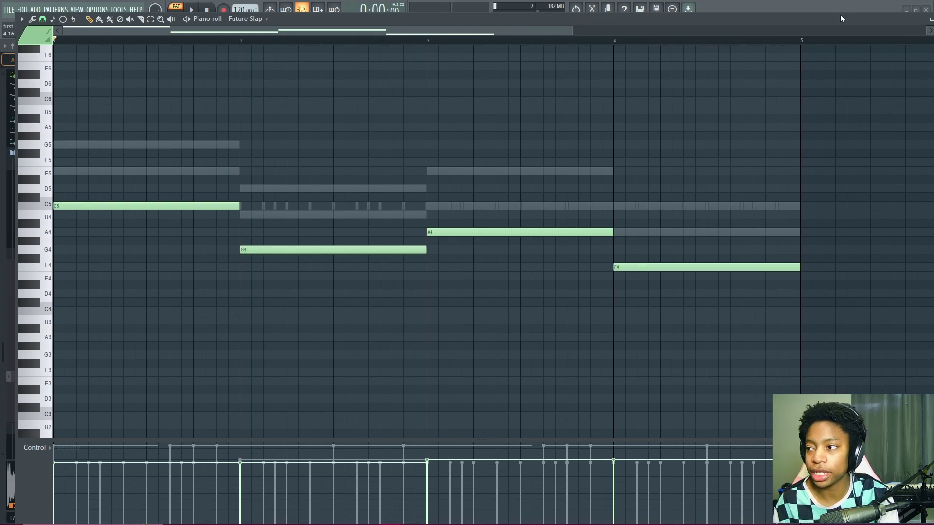
pyautogui.moveTo(842, 18); pyautogui.dragTo(821, 36)
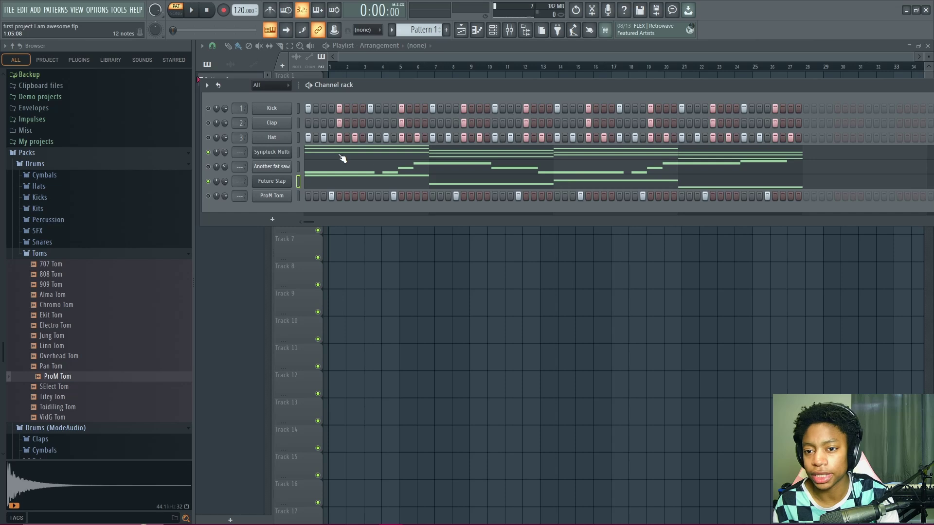
pyautogui.press('space')
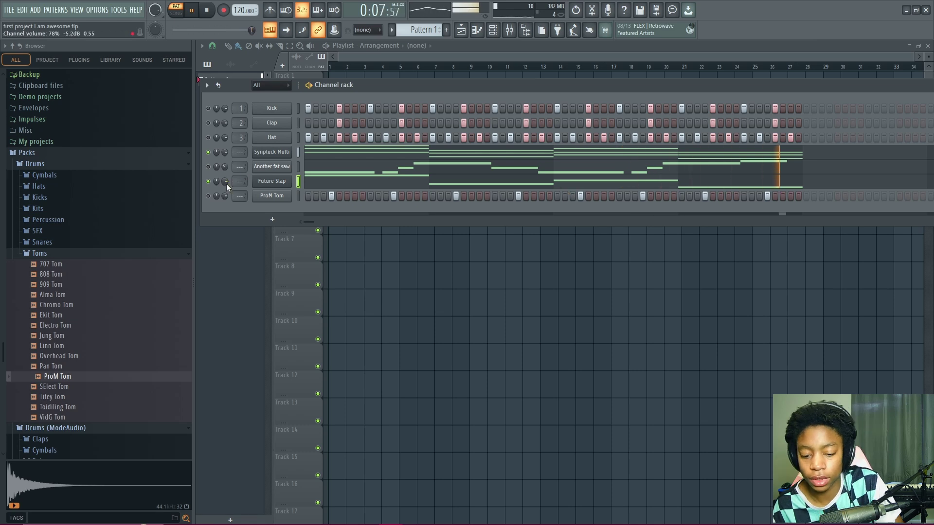
pyautogui.press('space')
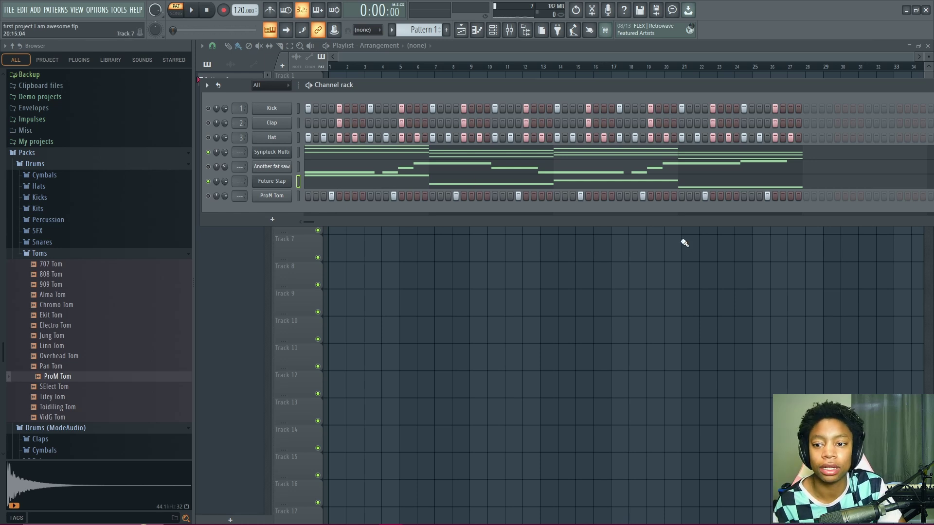
# Step: Unmute all channels and lower the Clap channel's volume to 59% while the whole pattern plays
pyautogui.moveTo(781, 87); pyautogui.dragTo(797, 75)
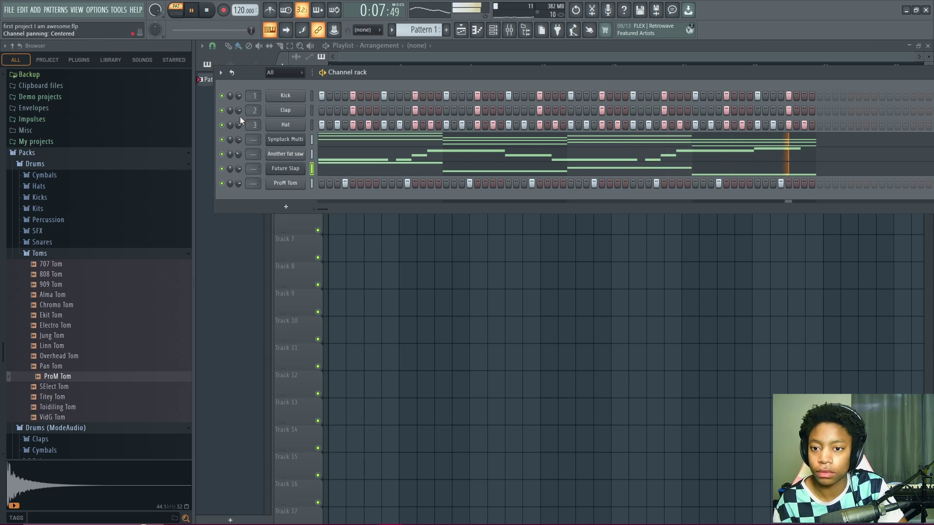
pyautogui.press('space')
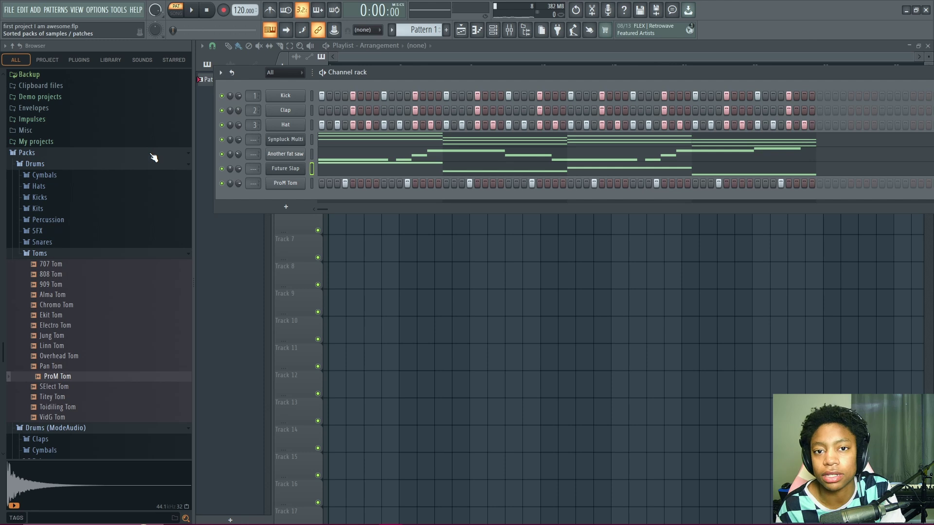
pyautogui.press('space')
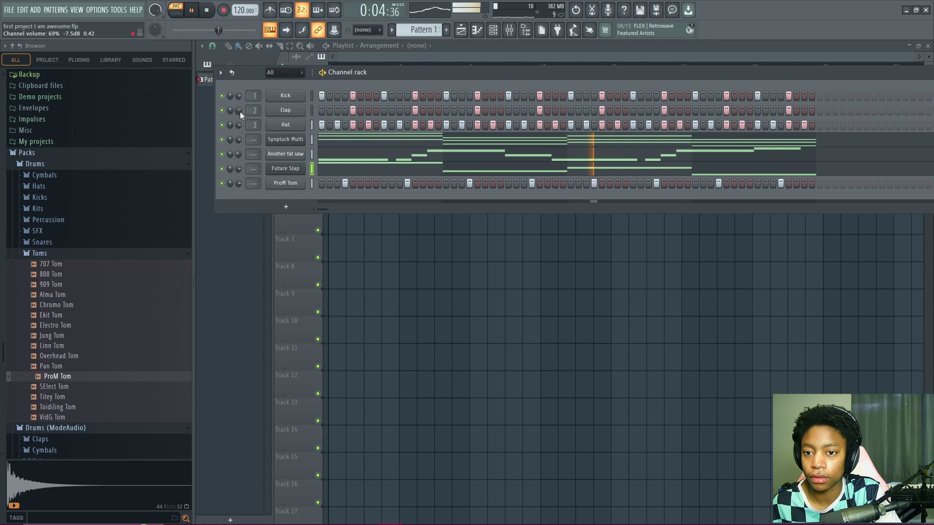
pyautogui.scroll(4, 241, 112)
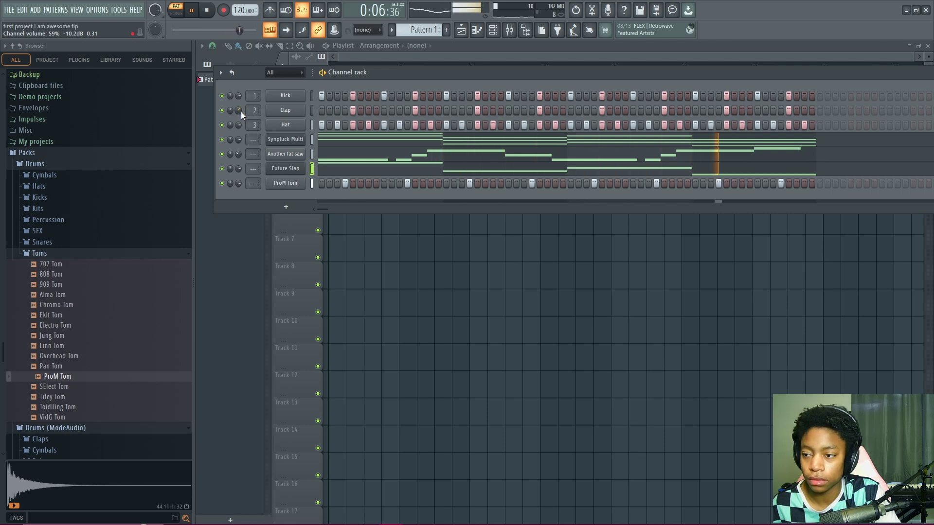
pyautogui.press('space')
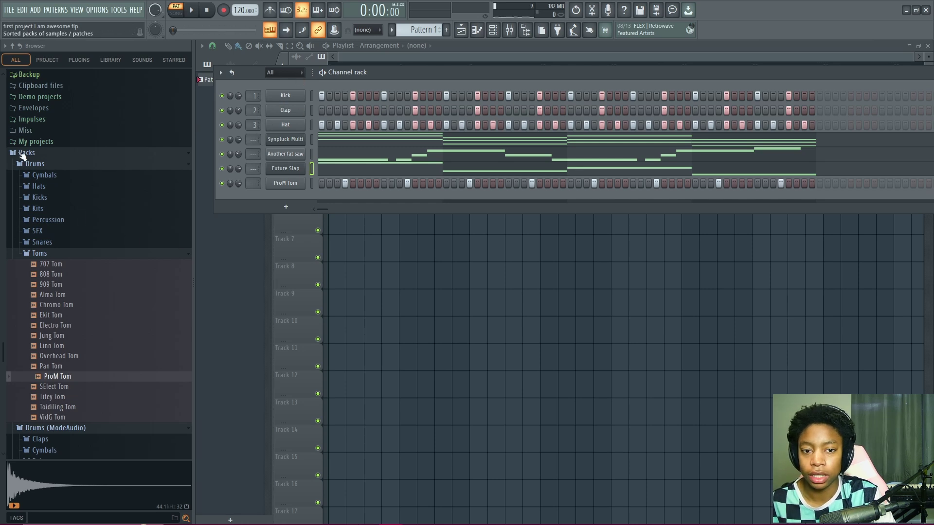
# Step: Locate the Packs folder in the browser, collapse and re-expand it, and select its Kicks drum folder
pyautogui.click(532, 31)
pyautogui.click(532, 31)
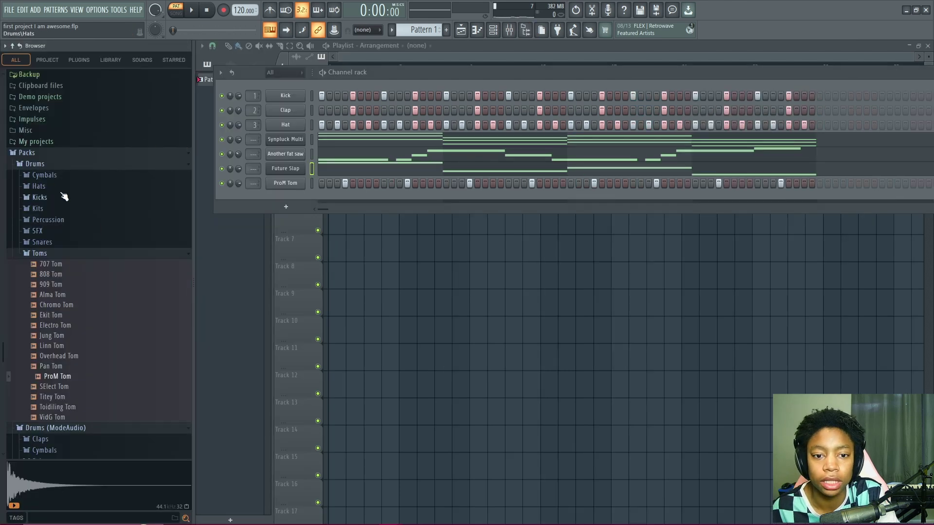
pyautogui.click(37, 152)
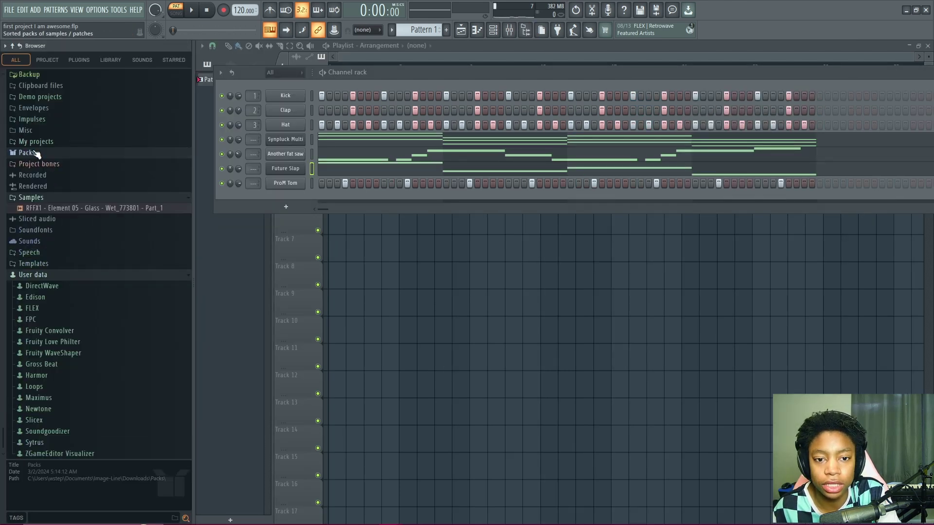
pyautogui.scroll(3, 37, 154)
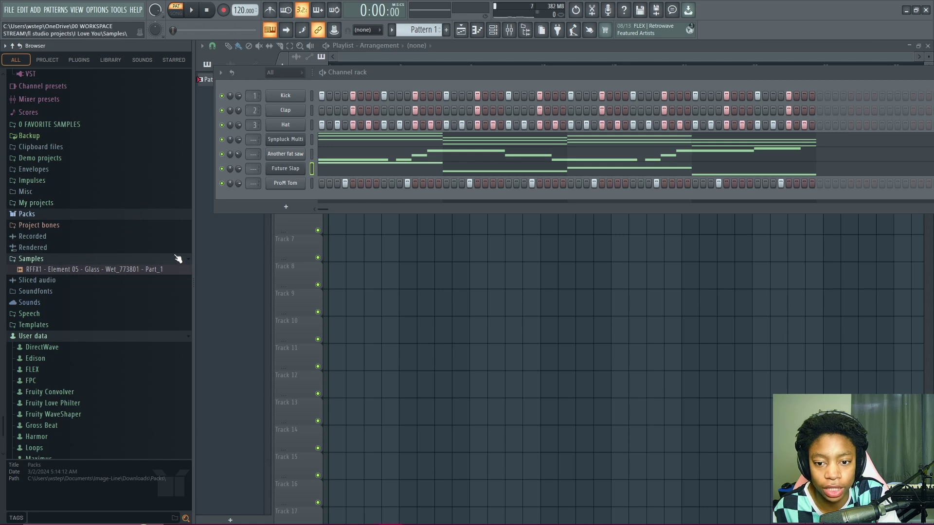
pyautogui.click(29, 215)
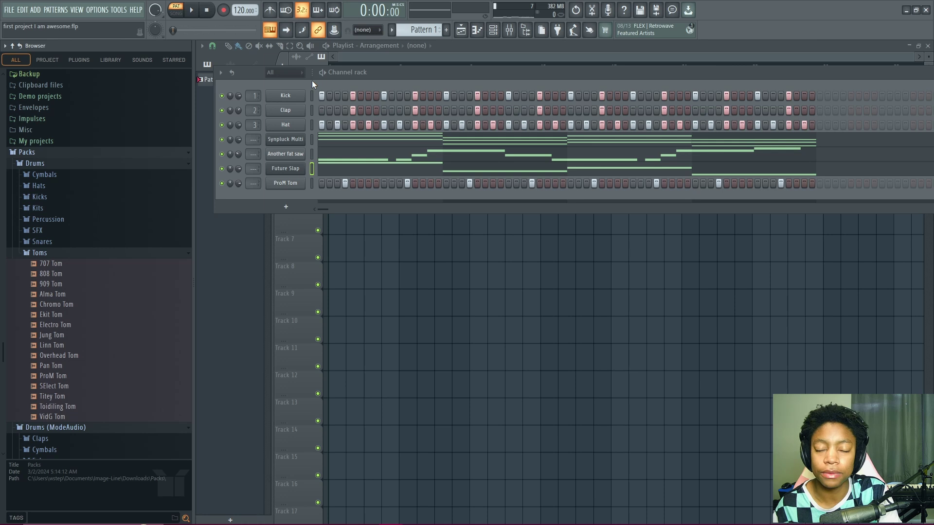
pyautogui.click(37, 196)
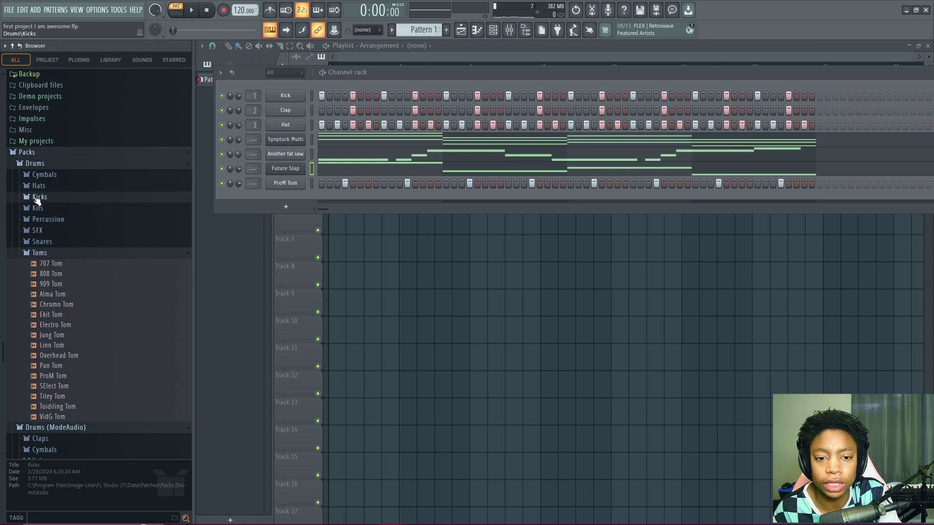
# Step: Audition samples in the Kicks folder, from 707 Kick and 808 Kick through the FPC and Grv kicks
pyautogui.click(48, 95)
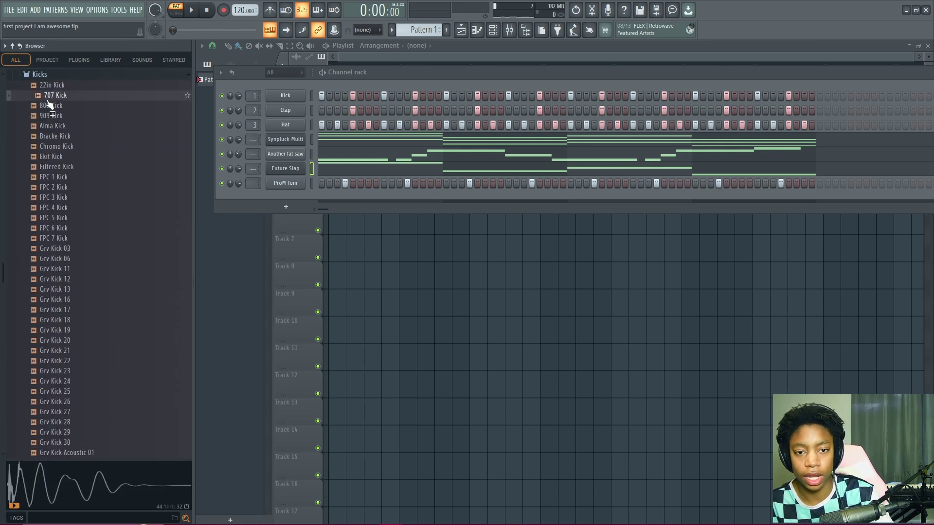
pyautogui.click(62, 136)
pyautogui.click(54, 106)
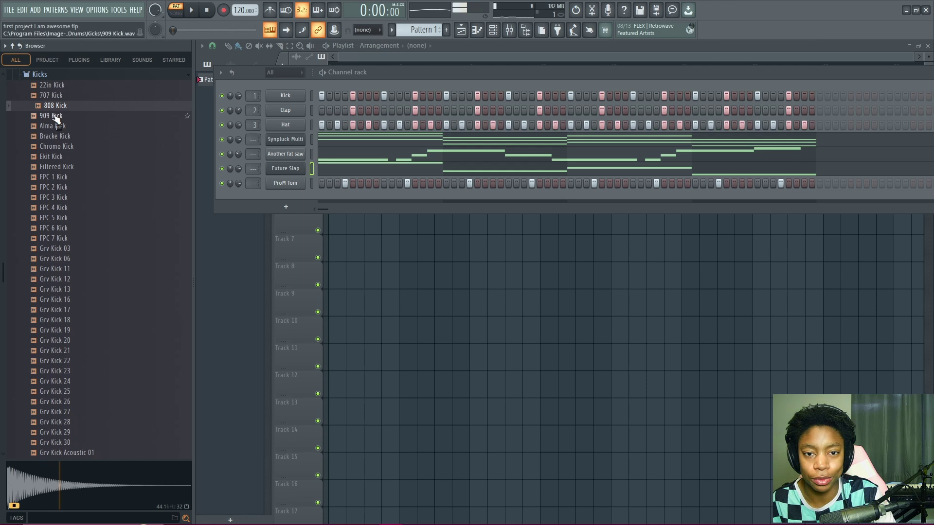
pyautogui.click(54, 116)
pyautogui.click(56, 126)
pyautogui.click(58, 136)
pyautogui.click(61, 167)
pyautogui.click(67, 249)
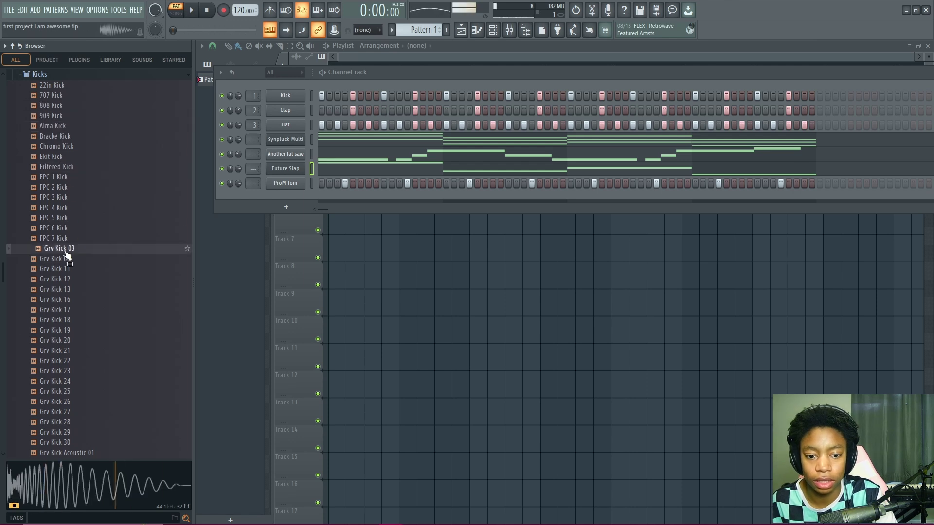
pyautogui.click(60, 300)
pyautogui.click(56, 341)
pyautogui.click(56, 381)
# Step: Audition further kick samples, from the last Grv kicks and Importer Kick through the Minimal kicks up to Minimal Kick 23
pyautogui.scroll(-4, 57, 374)
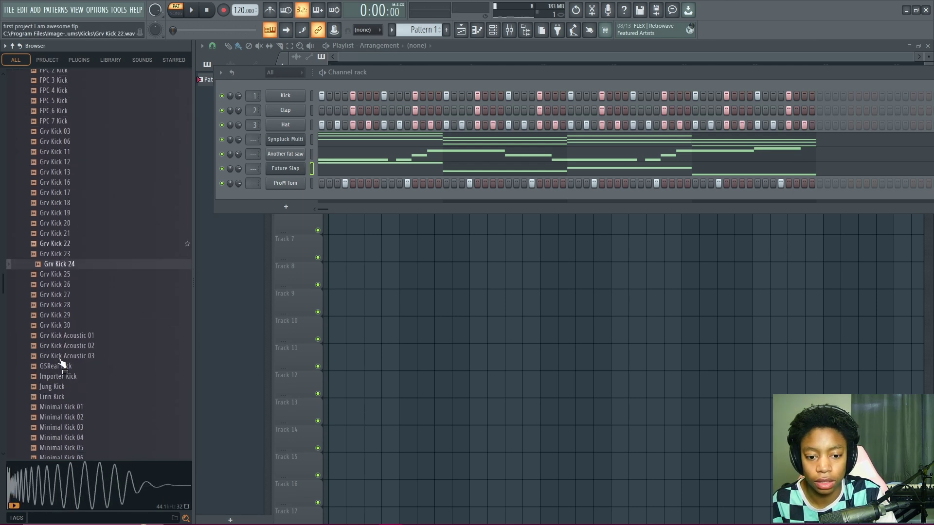
pyautogui.click(47, 371)
pyautogui.click(56, 351)
pyautogui.click(55, 374)
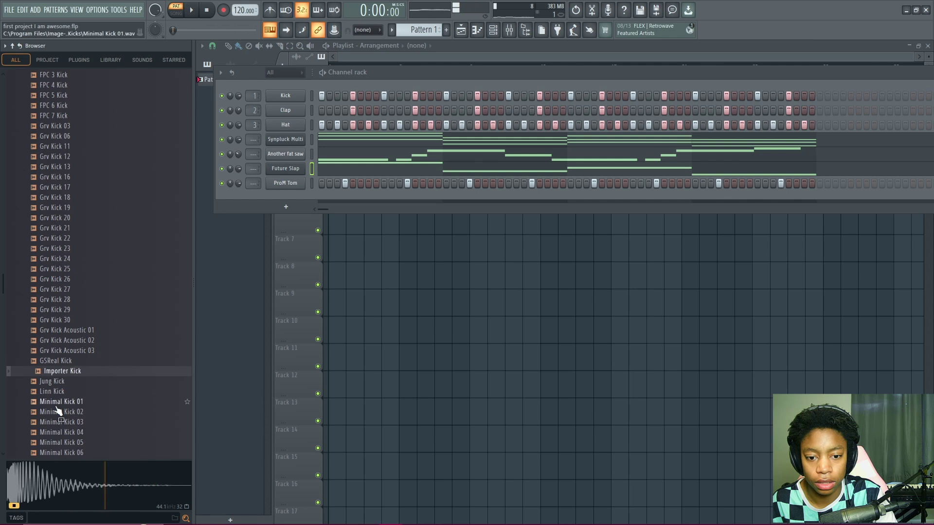
pyautogui.click(56, 404)
pyautogui.click(54, 373)
pyautogui.scroll(-2, 48, 417)
pyautogui.click(50, 422)
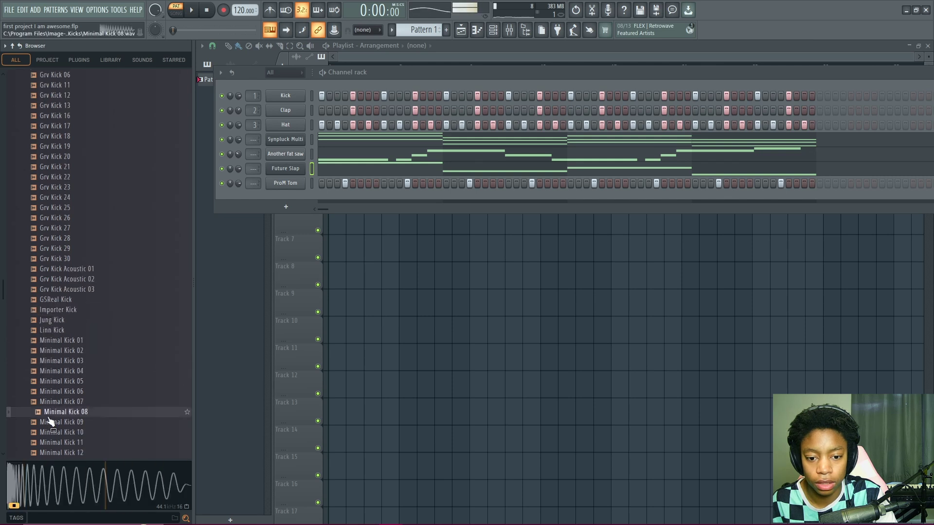
pyautogui.click(52, 433)
pyautogui.scroll(-4, 49, 389)
pyautogui.click(55, 422)
pyautogui.click(55, 443)
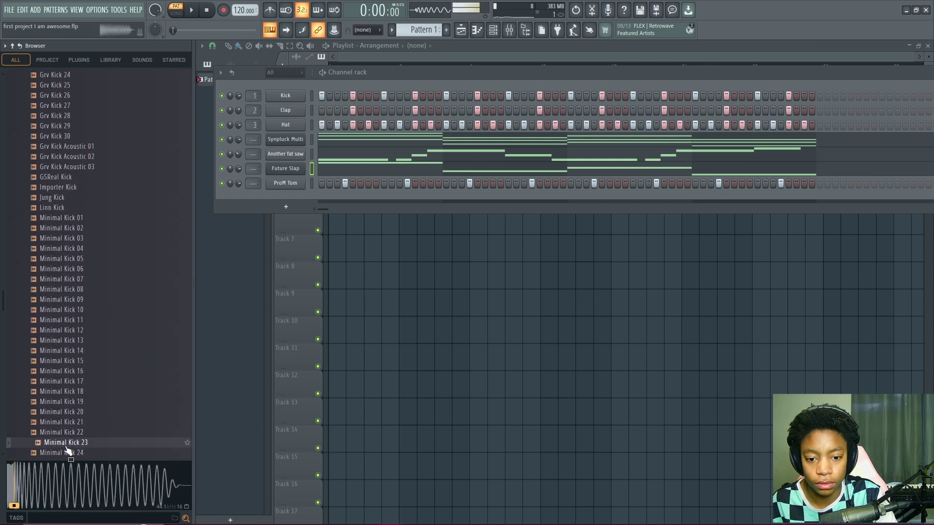
# Step: Audition the remaining samples at the end of the Kicks folder, including RD Kick and Yam Kick
pyautogui.scroll(-10, 68, 408)
pyautogui.click(71, 420)
pyautogui.scroll(-8, 70, 418)
pyautogui.scroll(-5, 70, 412)
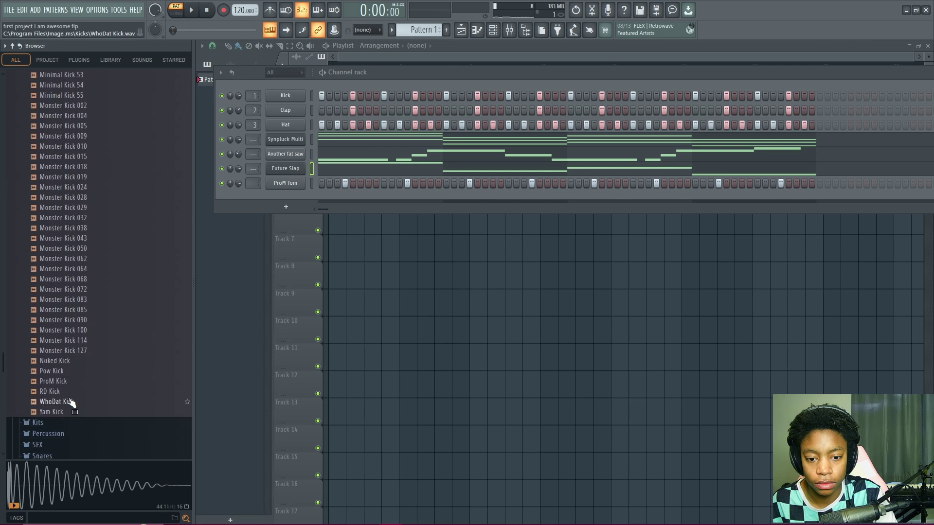
pyautogui.click(67, 393)
pyautogui.click(67, 412)
# Step: Replace the Kick channel's sample with FPC 1 Kick from the Kicks folder and listen to the pattern
pyautogui.scroll(15, 68, 354)
pyautogui.scroll(20, 87, 345)
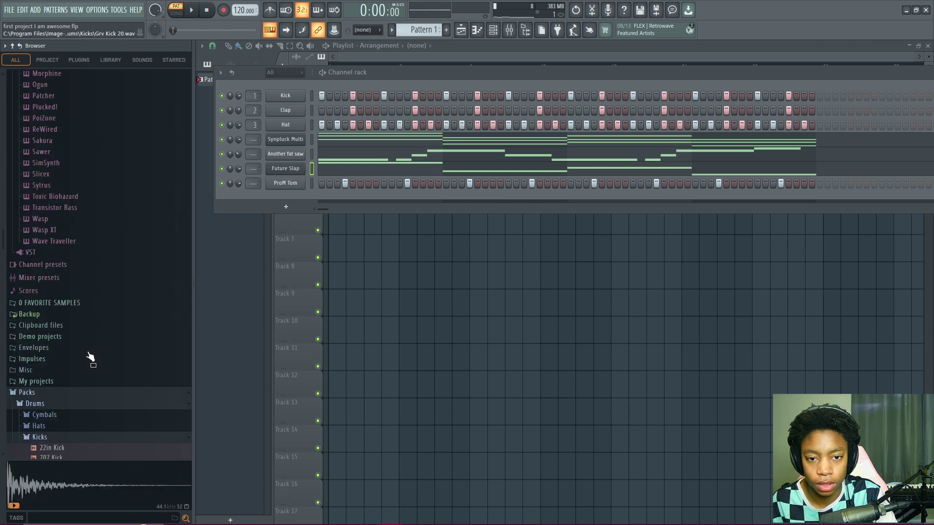
pyautogui.scroll(-10, 63, 389)
pyautogui.click(61, 178)
pyautogui.click(61, 198)
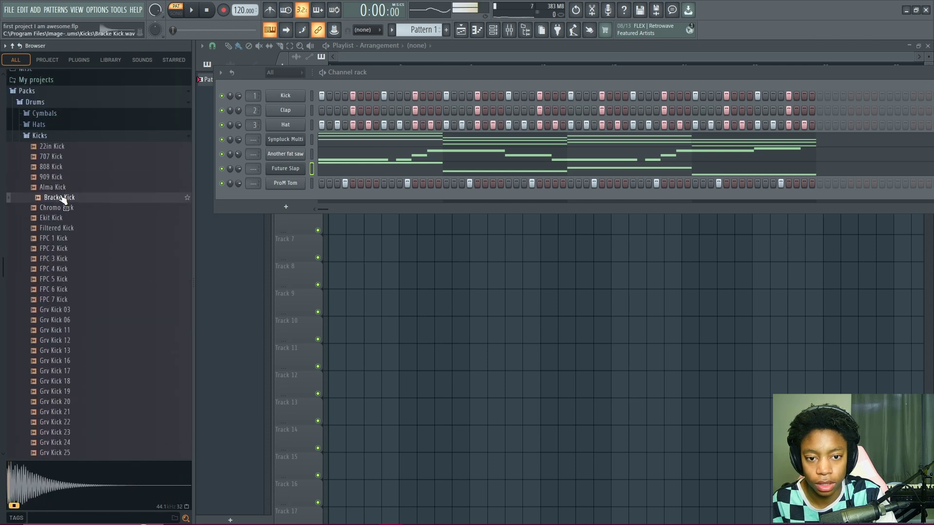
pyautogui.moveTo(54, 238); pyautogui.dragTo(294, 93)
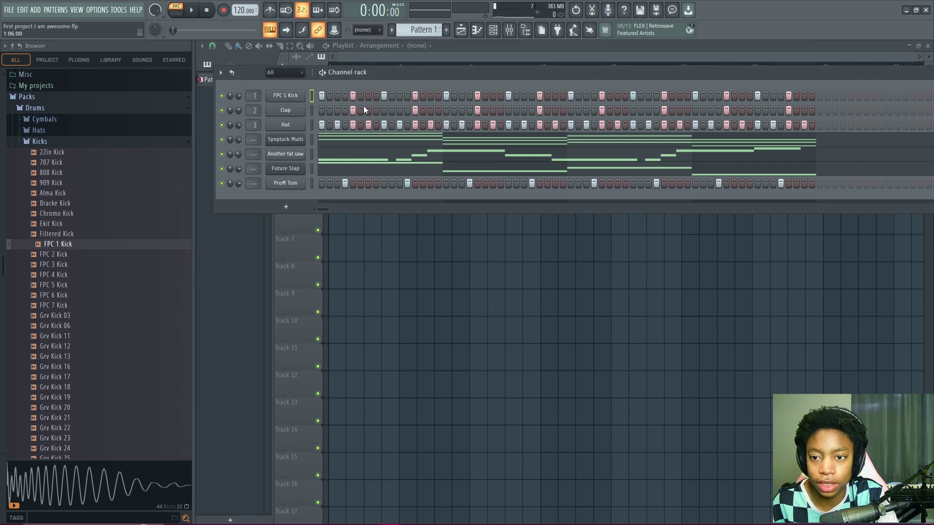
pyautogui.press('space')
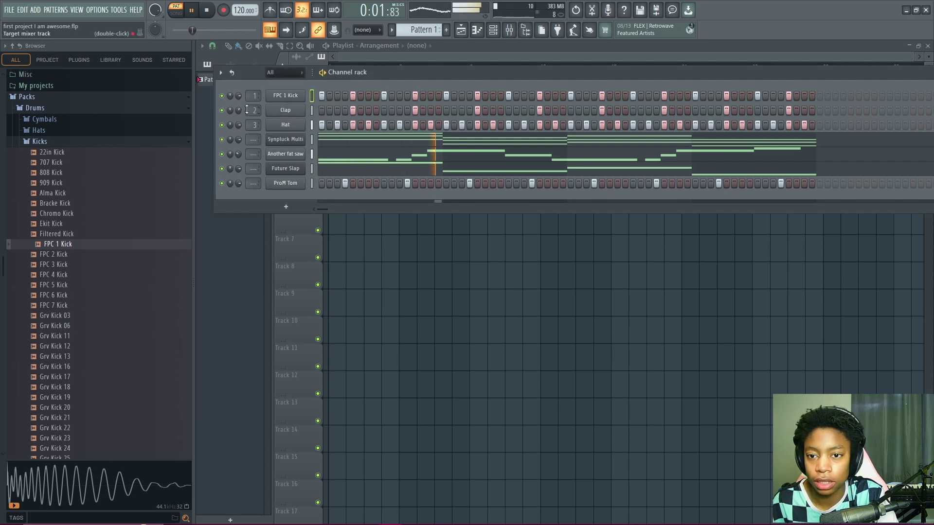
pyautogui.scroll(-2, 235, 95)
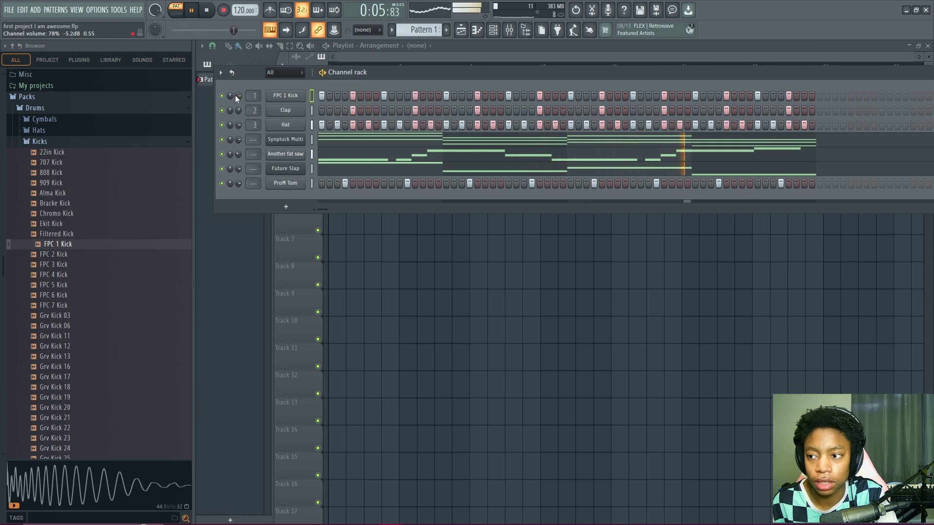
pyautogui.press('space')
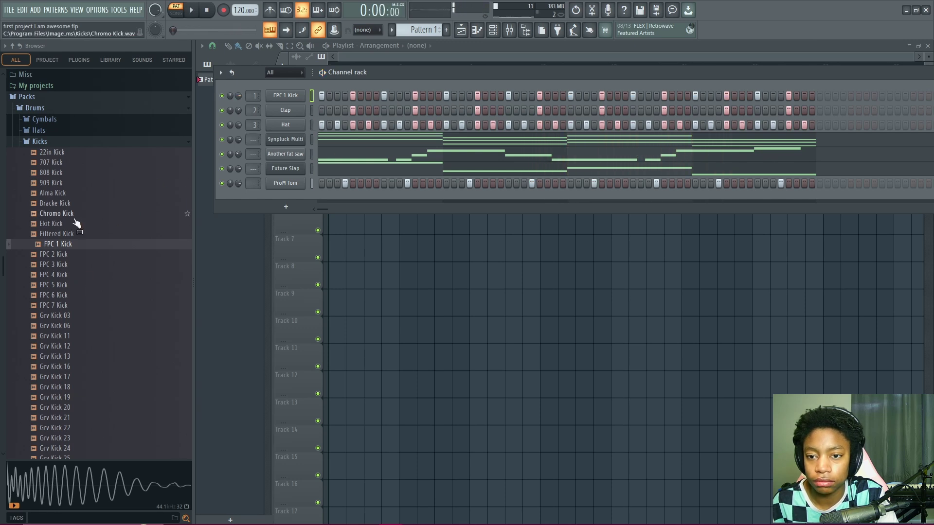
# Step: Compare more FPC and Grv kicks, load Grv Kick 12 into the kick channel and listen to the pattern
pyautogui.click(51, 284)
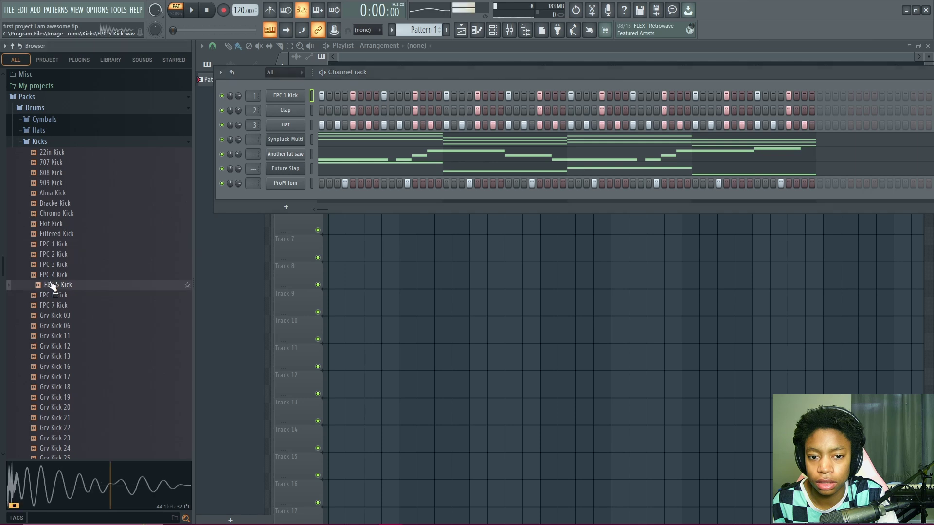
pyautogui.click(67, 317)
pyautogui.click(59, 348)
pyautogui.click(59, 386)
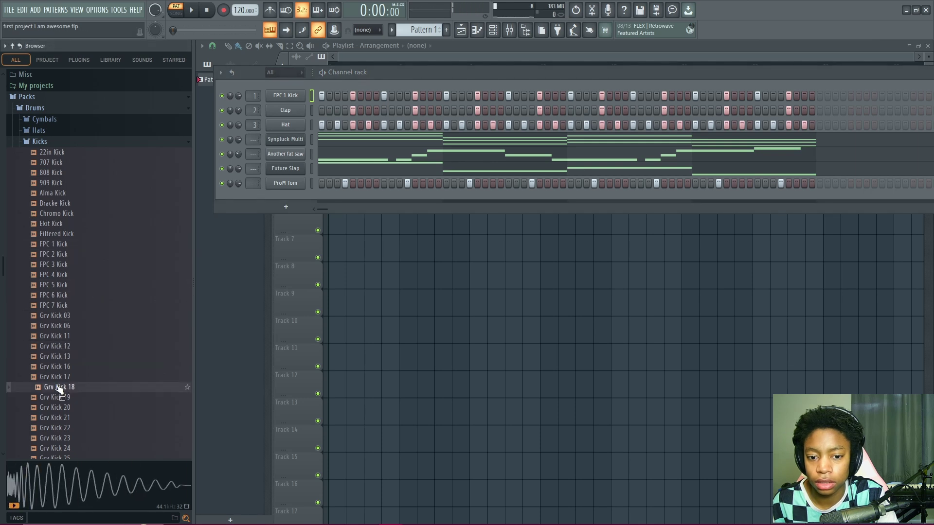
pyautogui.click(59, 348)
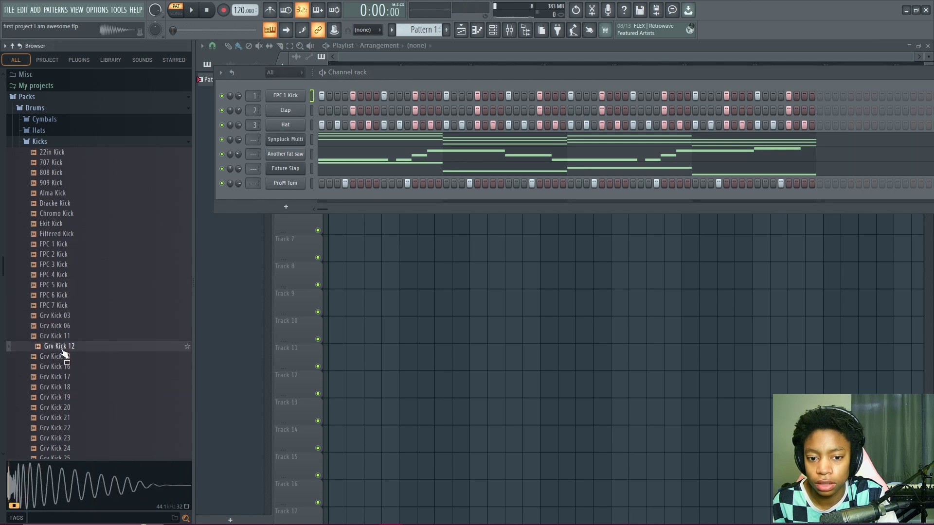
pyautogui.moveTo(62, 350); pyautogui.dragTo(308, 97)
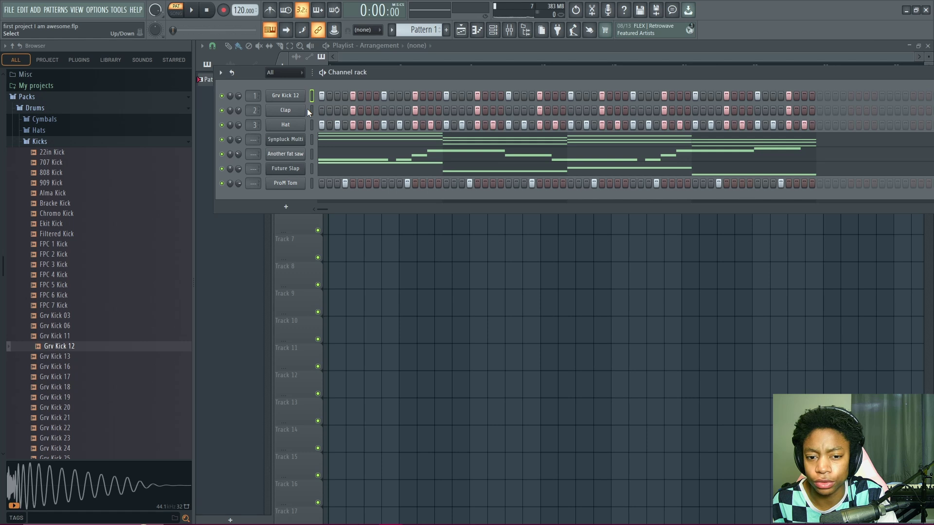
pyautogui.press('space')
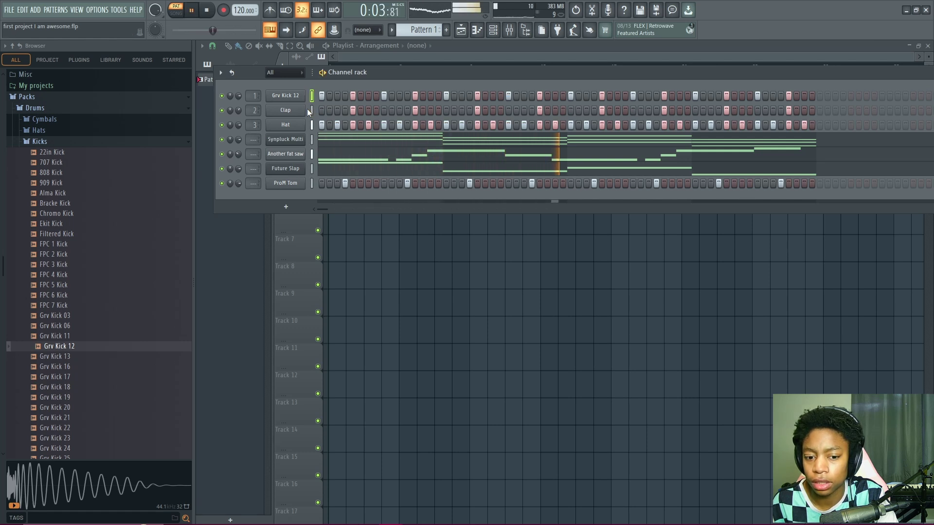
pyautogui.press('space')
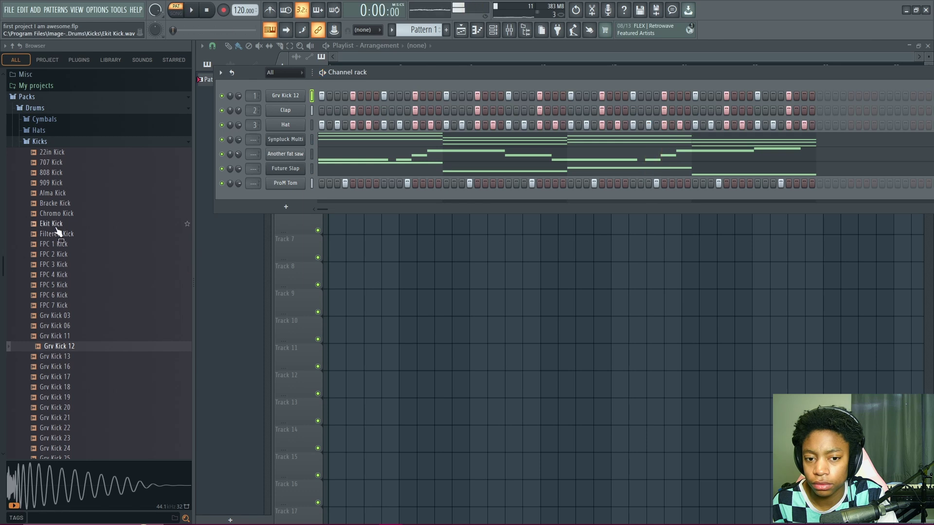
# Step: Audition RD, Yam and WhoDat kicks, load WhoDat Kick into the kick channel and listen to the pattern
pyautogui.click(59, 336)
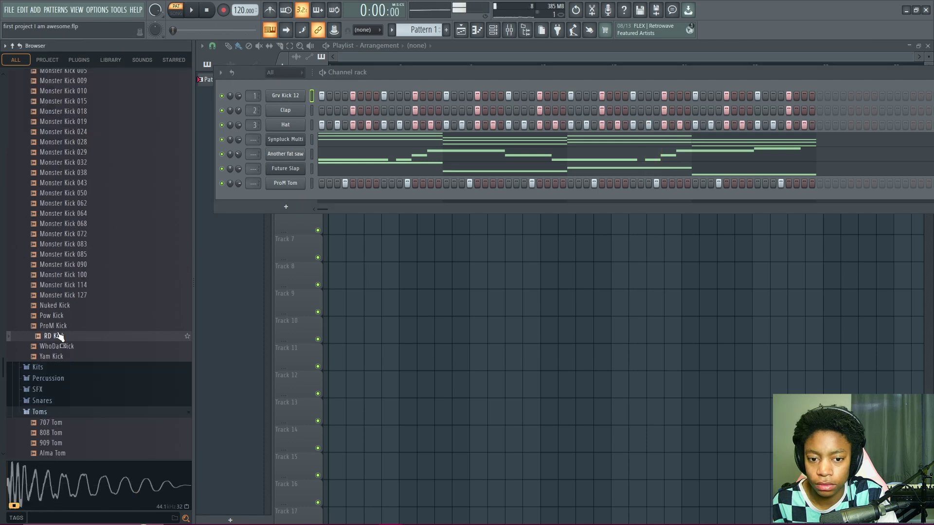
pyautogui.click(59, 356)
pyautogui.click(62, 346)
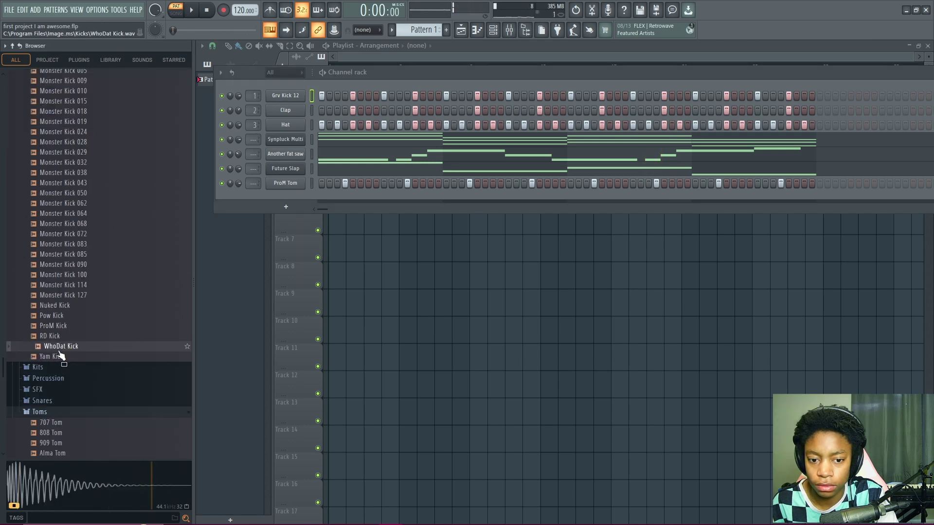
pyautogui.moveTo(58, 353); pyautogui.dragTo(292, 96)
pyautogui.press('space')
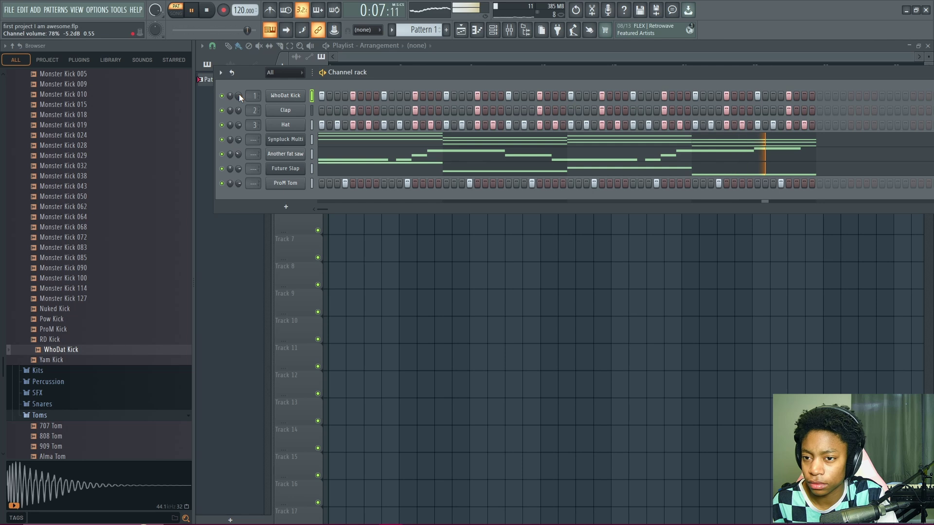
pyautogui.press('space')
# Step: Select the Clap channel, collapse the Kicks folder and expand the Claps folder under Drums (ModeAudio)
pyautogui.scroll(12, 90, 208)
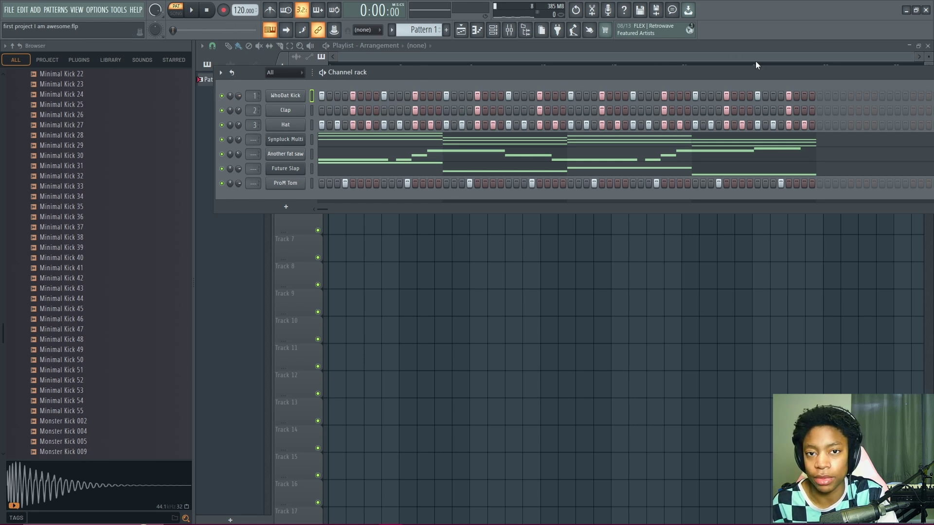
pyautogui.click(307, 115)
pyautogui.scroll(10, 98, 267)
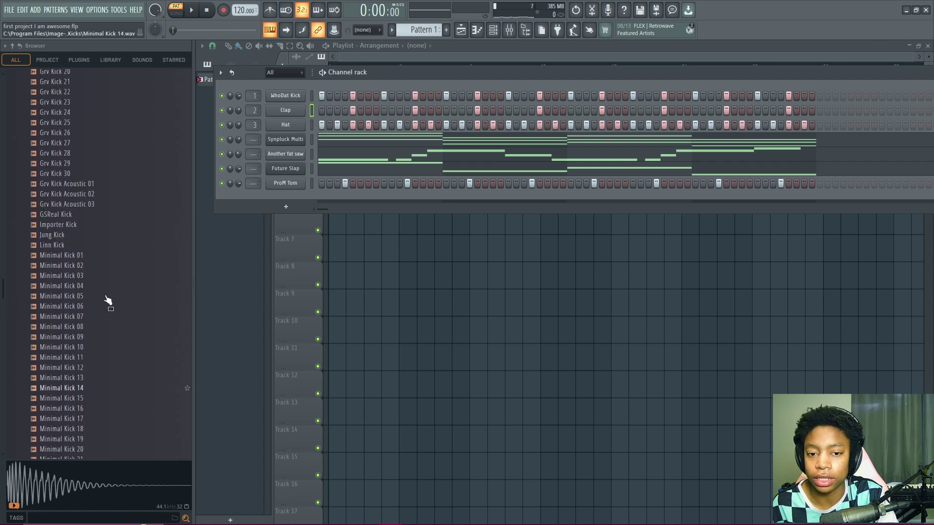
pyautogui.scroll(-2, 111, 298)
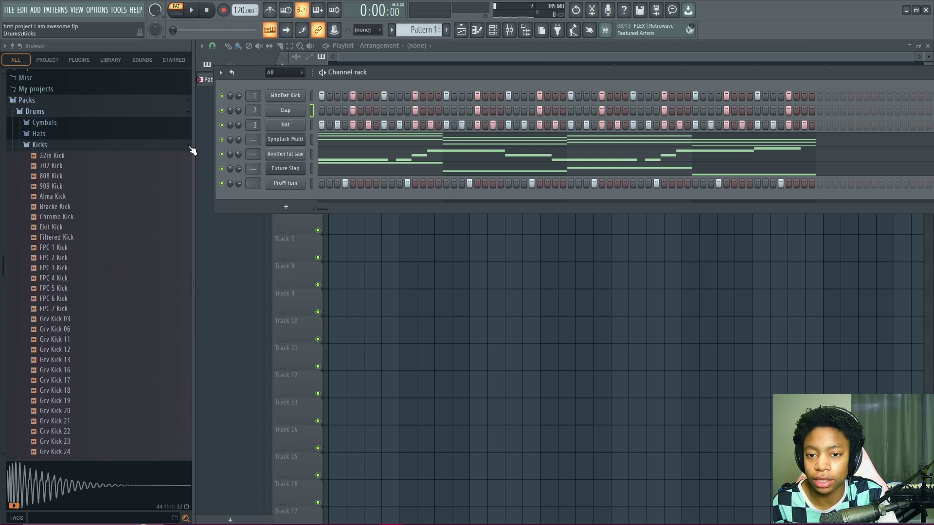
pyautogui.click(189, 145)
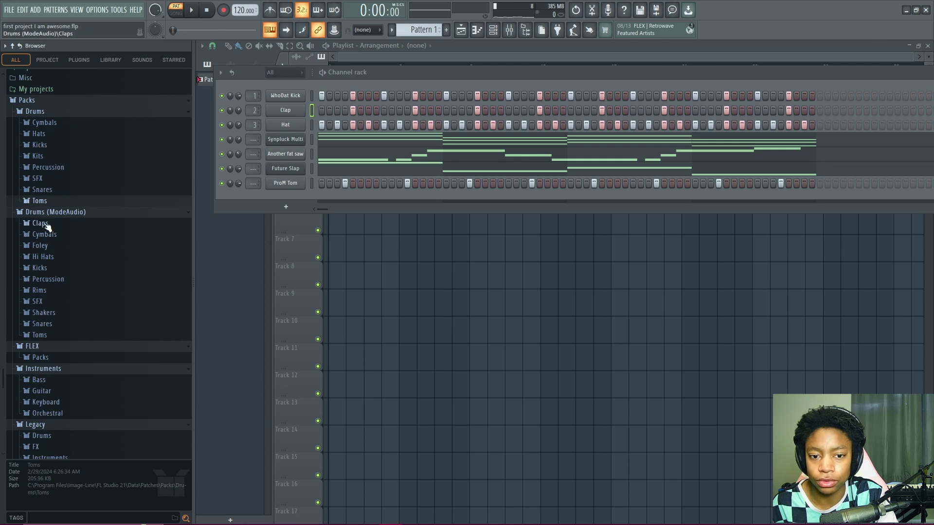
pyautogui.click(43, 224)
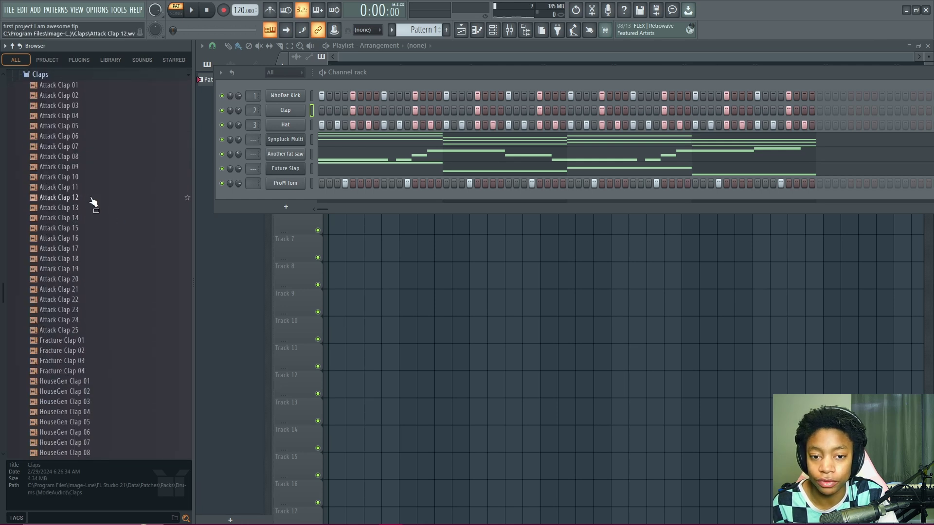
# Step: Audition Attack, Fracture, HouseGen and Hyper clap samples in the Claps folder
pyautogui.click(67, 136)
pyautogui.click(63, 340)
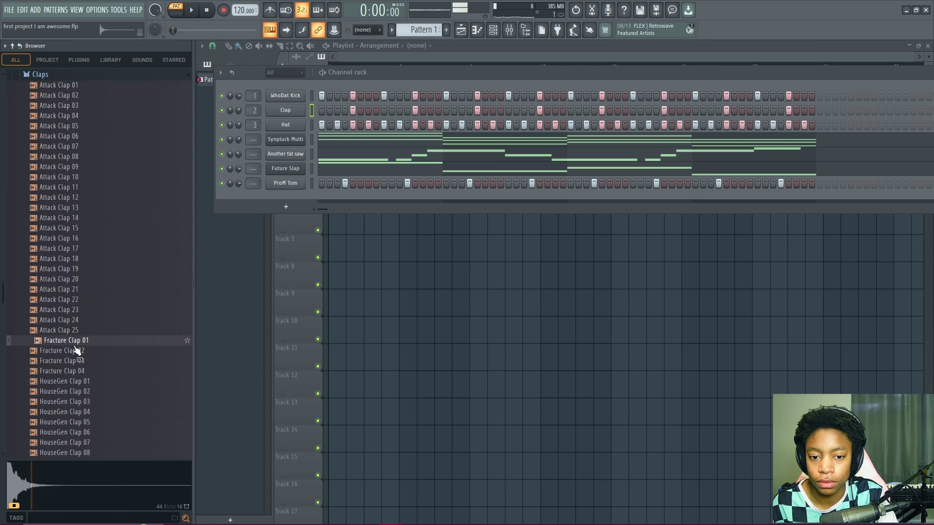
pyautogui.click(73, 371)
pyautogui.click(78, 392)
pyautogui.click(77, 412)
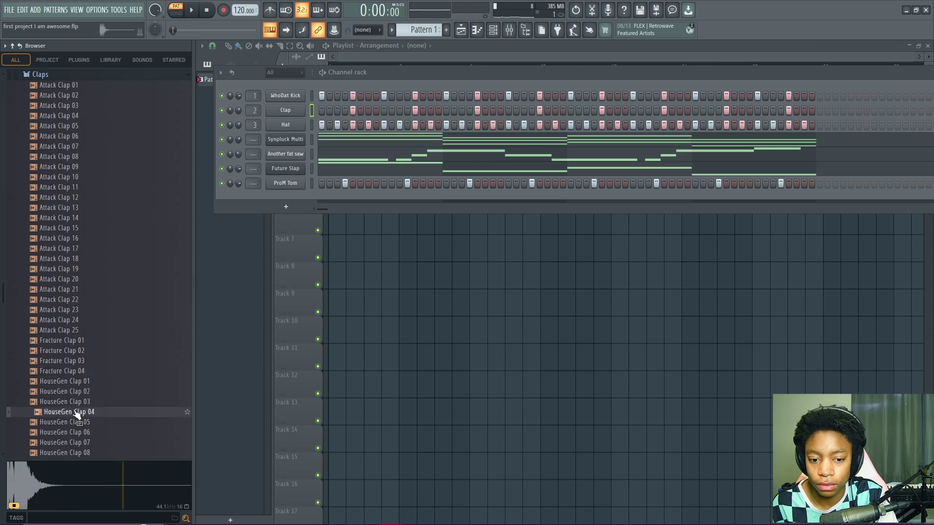
pyautogui.scroll(-4, 76, 413)
pyautogui.click(75, 411)
# Step: Compare Fracture Clap 04 with HouseGen Clap 01, load HouseGen Clap 01 into the Clap channel and listen to the pattern
pyautogui.click(62, 150)
pyautogui.click(72, 189)
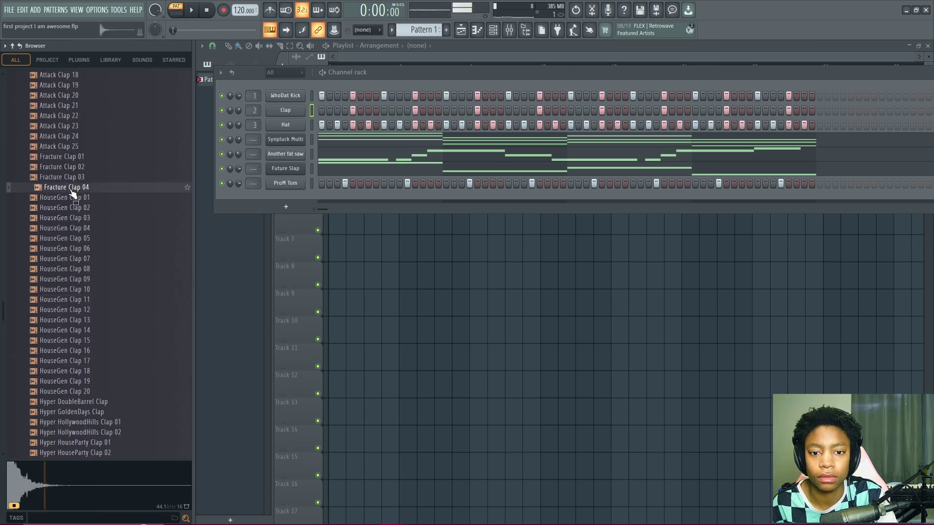
pyautogui.click(71, 200)
pyautogui.click(88, 200)
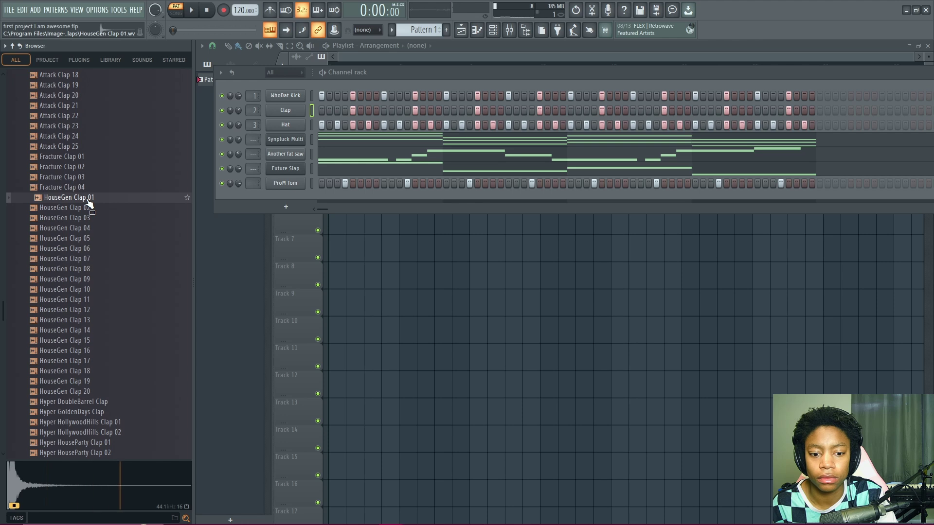
pyautogui.moveTo(85, 200); pyautogui.dragTo(290, 112)
pyautogui.press('space')
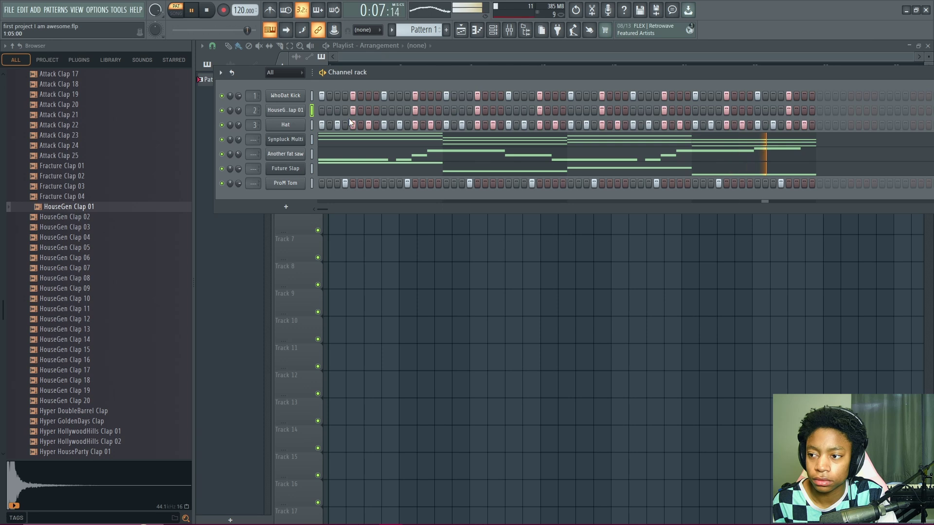
pyautogui.press('space')
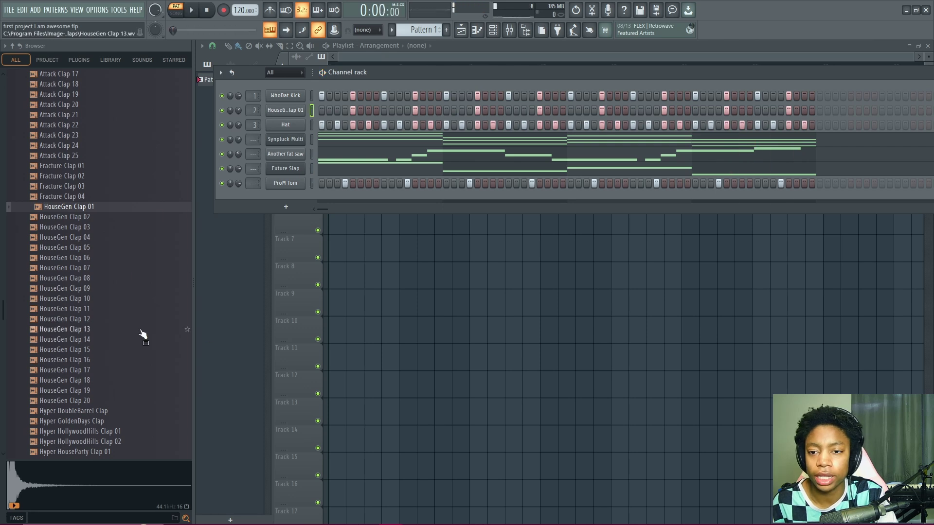
# Step: Collapse the Claps folder and expand the Hi Hats folder under Drums (ModeAudio) in the browser
pyautogui.scroll(10, 121, 355)
pyautogui.scroll(-3, 138, 326)
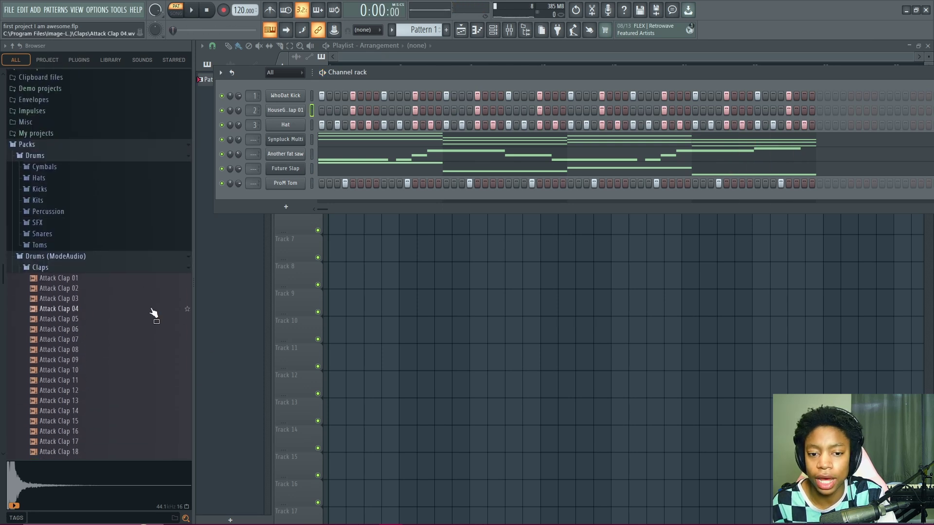
pyautogui.click(189, 271)
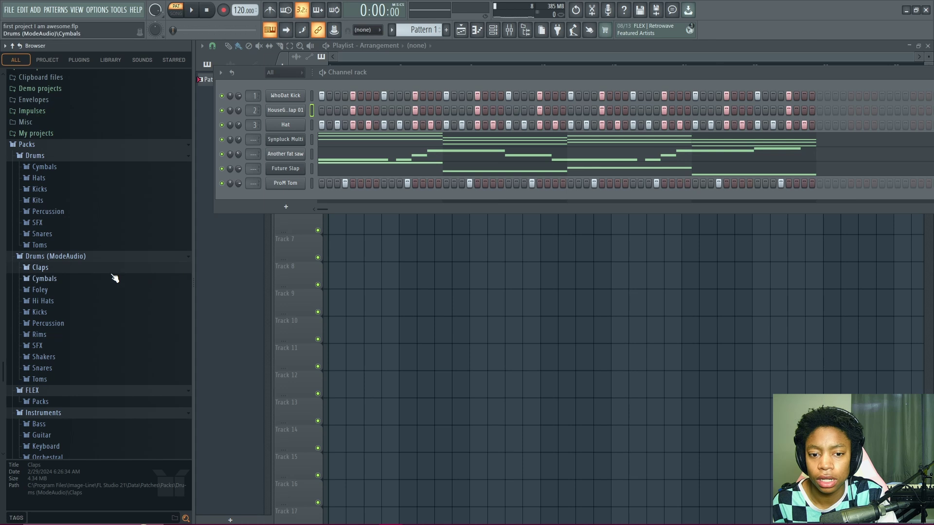
pyautogui.click(44, 301)
pyautogui.scroll(2, 56, 315)
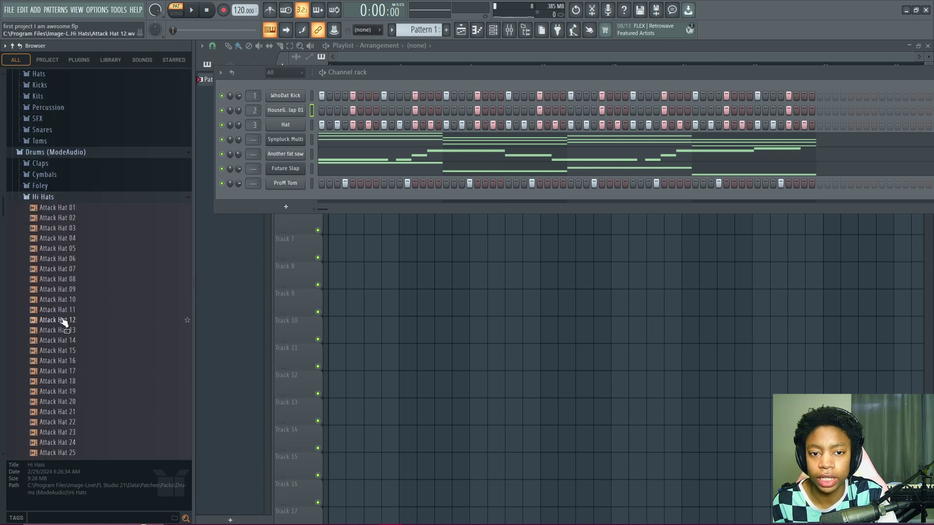
pyautogui.scroll(-2, 61, 319)
pyautogui.scroll(2, 60, 313)
pyautogui.scroll(-5, 57, 301)
pyautogui.scroll(5, 57, 299)
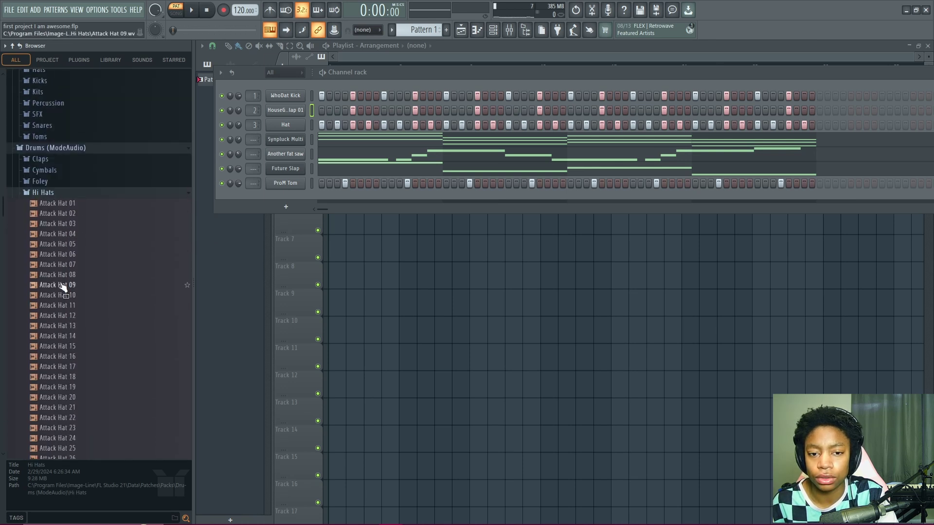
# Step: Audition several Attack Hat samples, load Attack Hat 03 into the Hat channel and listen to the pattern
pyautogui.click(62, 259)
pyautogui.click(63, 228)
pyautogui.click(67, 300)
pyautogui.click(63, 229)
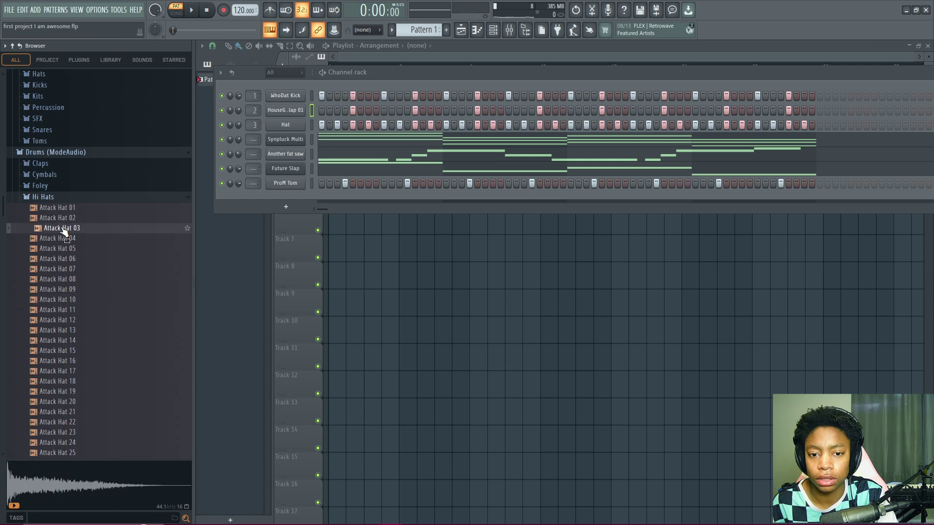
pyautogui.moveTo(64, 229); pyautogui.dragTo(287, 125)
pyautogui.press('space')
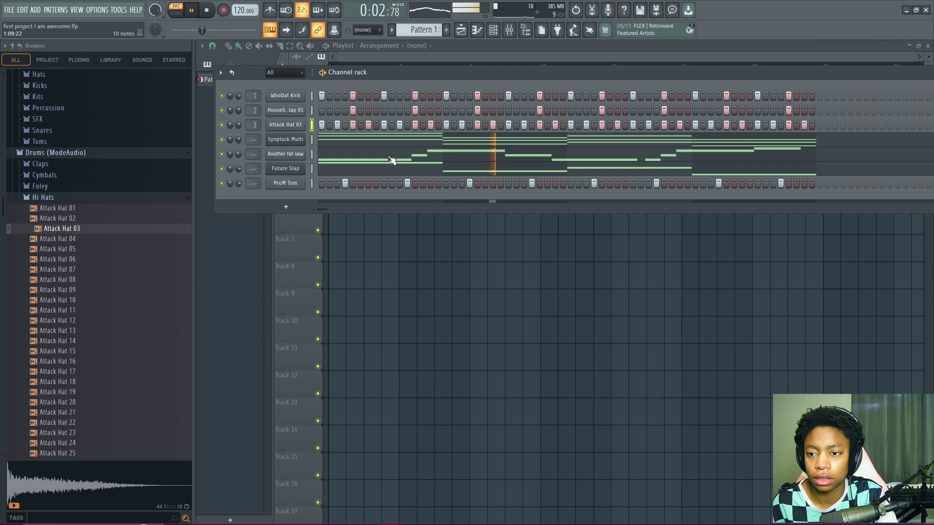
pyautogui.press('space')
# Step: Audition open hats further down the folder, load Collider Fifth OHat 02 into the hat channel and listen to the pattern
pyautogui.scroll(-5, 114, 317)
pyautogui.scroll(-15, 113, 339)
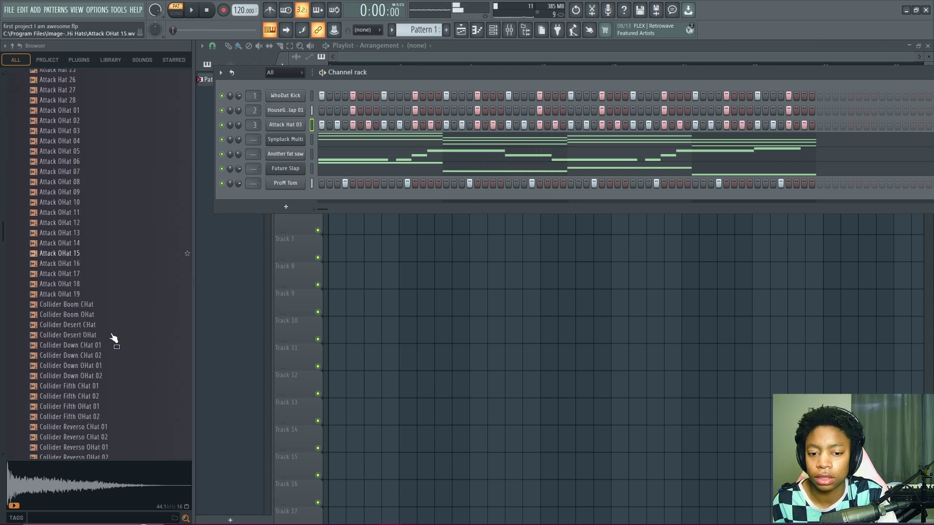
pyautogui.click(63, 310)
pyautogui.click(58, 371)
pyautogui.click(76, 393)
pyautogui.click(100, 371)
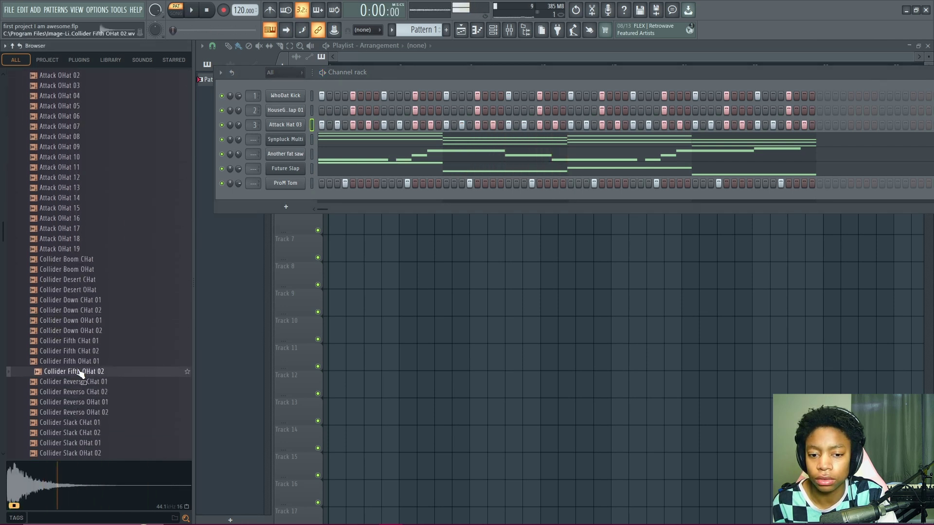
pyautogui.moveTo(104, 375); pyautogui.dragTo(286, 125)
pyautogui.press('space')
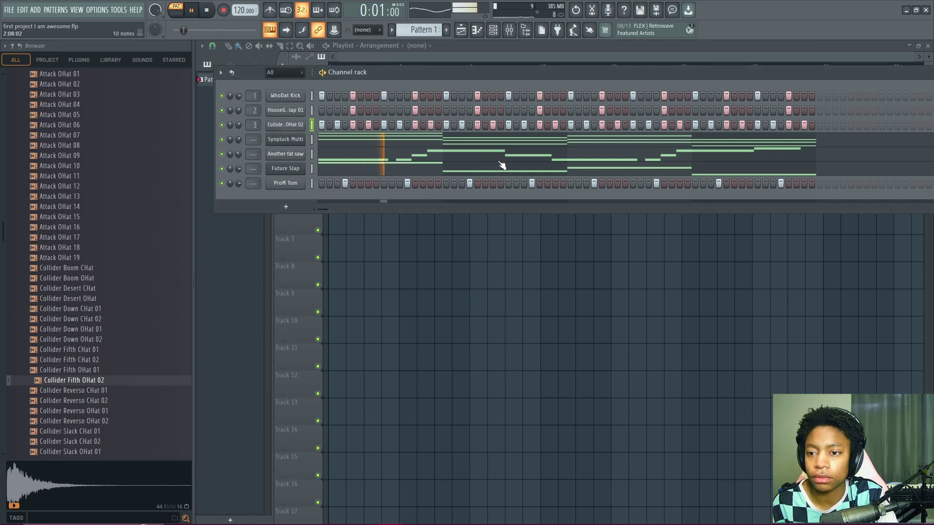
pyautogui.press('space')
# Step: Compare Collider Reverso and Slack hats, load Collider Slack OHat 02 into the hat channel and listen to the pattern
pyautogui.scroll(-2, 105, 344)
pyautogui.click(95, 341)
pyautogui.click(91, 362)
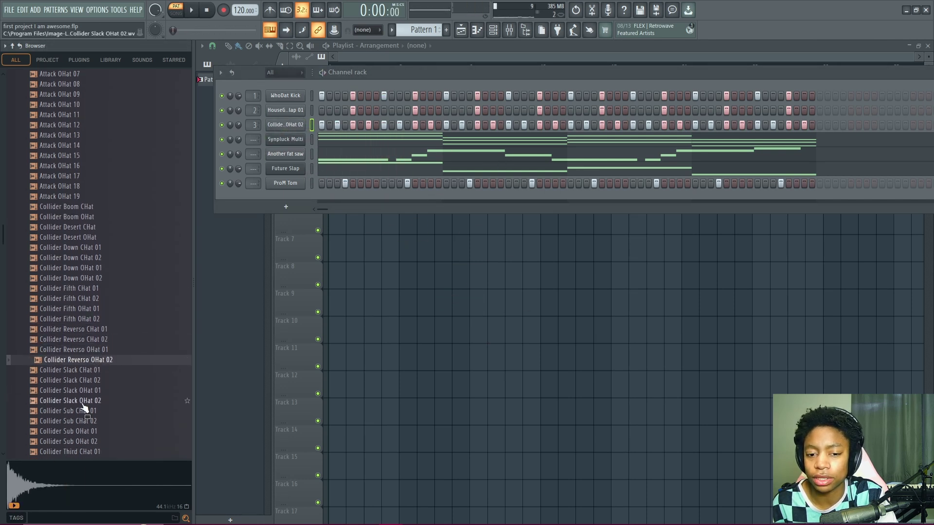
pyautogui.click(84, 412)
pyautogui.click(88, 382)
pyautogui.click(88, 403)
pyautogui.click(91, 382)
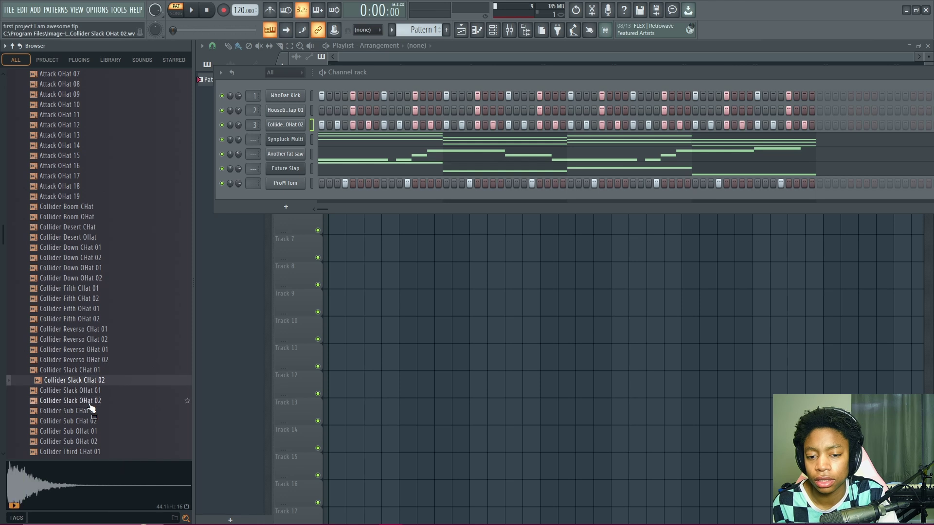
pyautogui.click(88, 402)
pyautogui.moveTo(86, 403); pyautogui.dragTo(286, 126)
pyautogui.press('space')
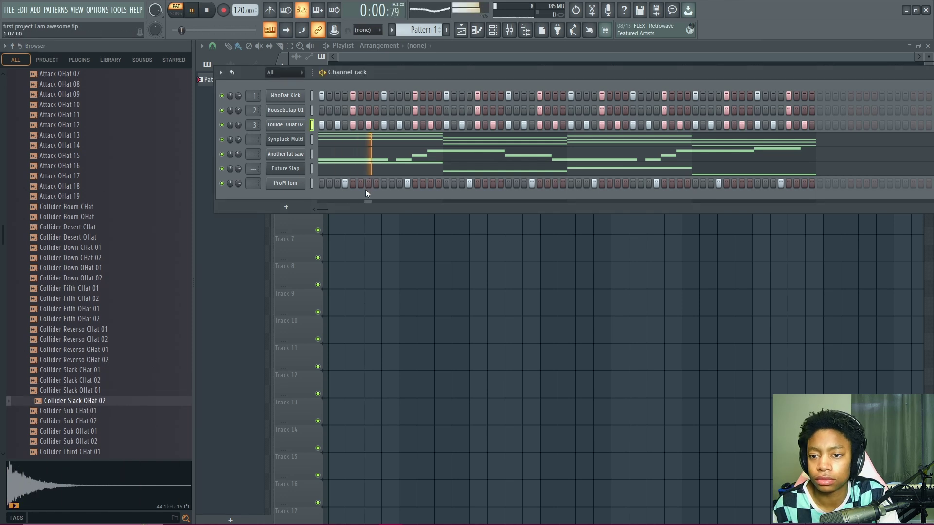
pyautogui.scroll(-6, 125, 377)
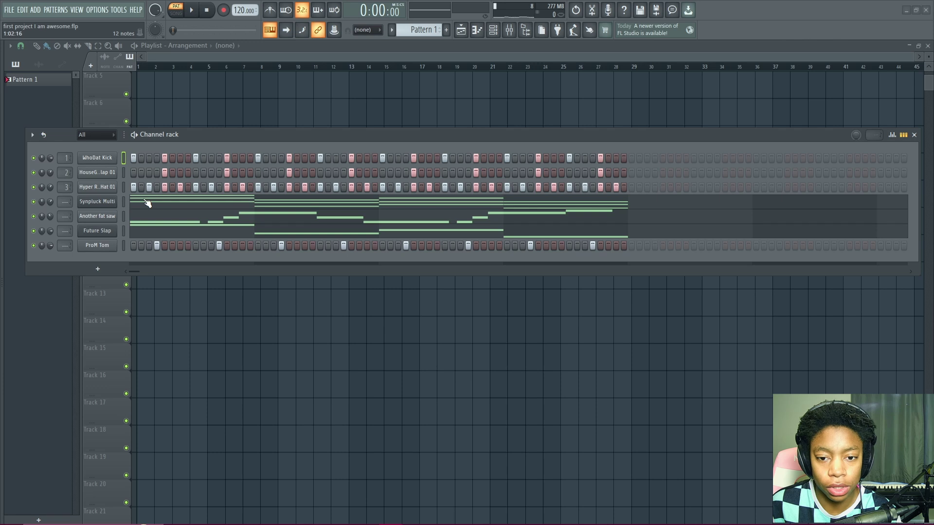
# Step: Clone the Synpluck Multi channel and try the Synpluck Sphere, Saw and Square presets on the clone
pyautogui.rightClick(99, 205)
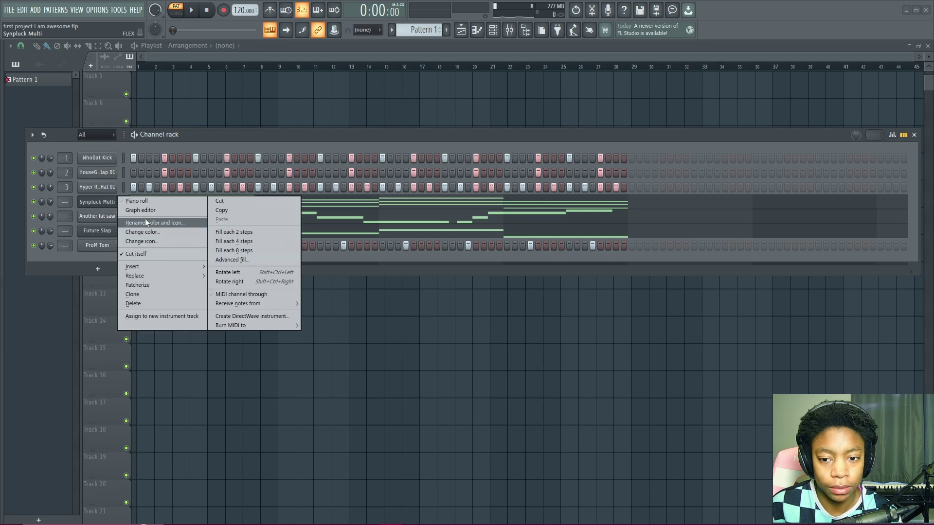
pyautogui.click(147, 291)
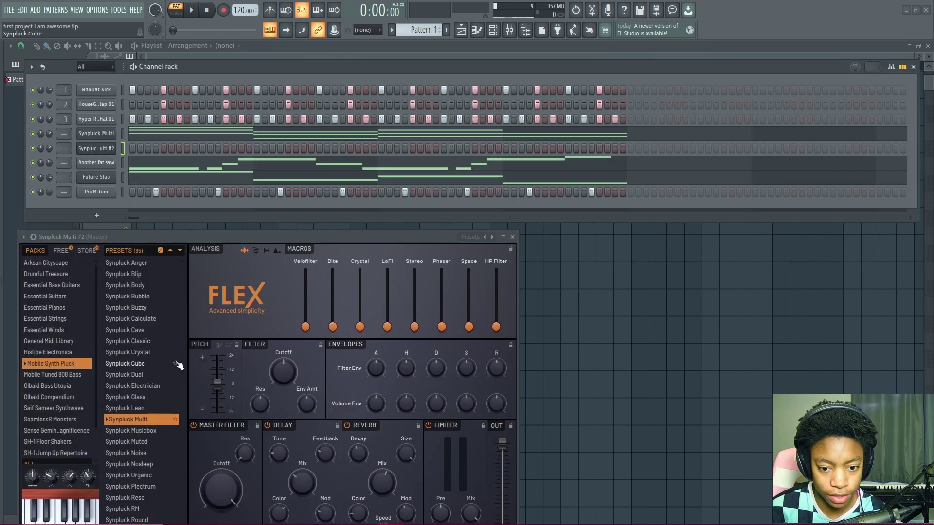
pyautogui.scroll(-3, 157, 348)
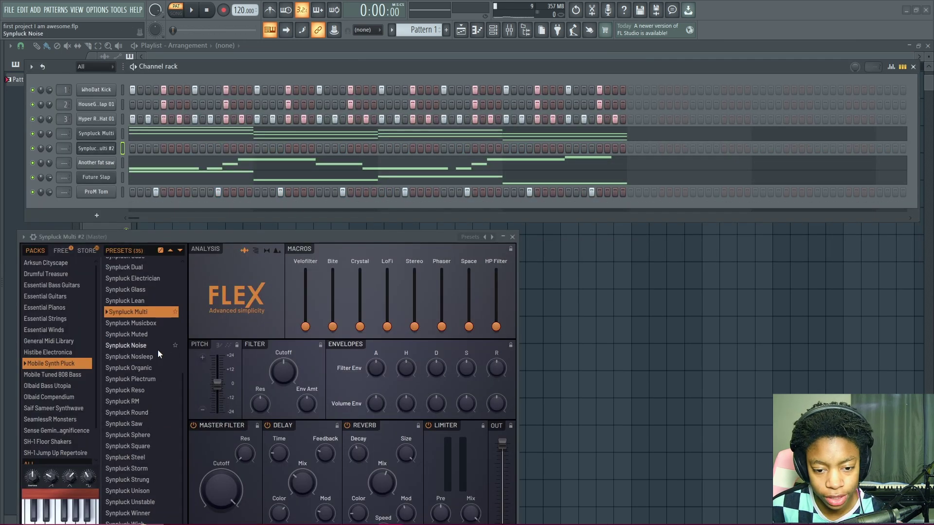
pyautogui.click(143, 434)
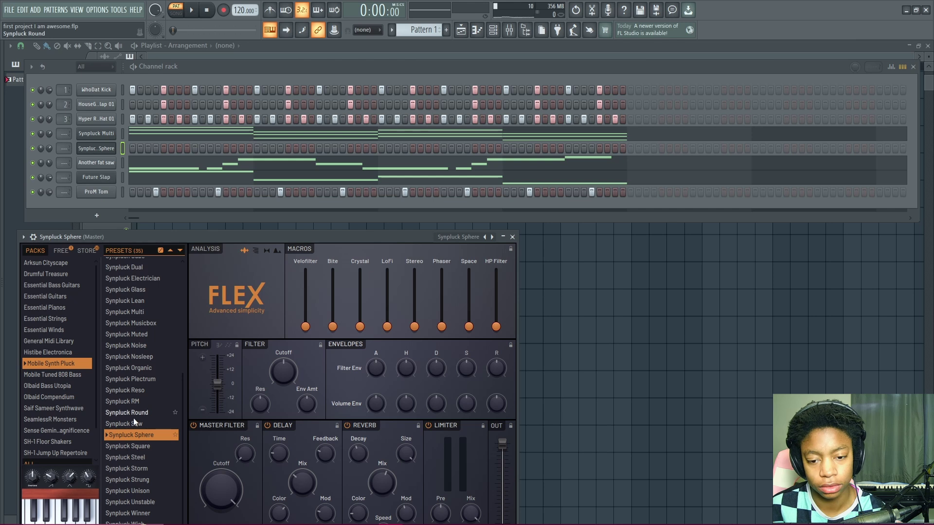
pyautogui.click(131, 423)
pyautogui.click(137, 445)
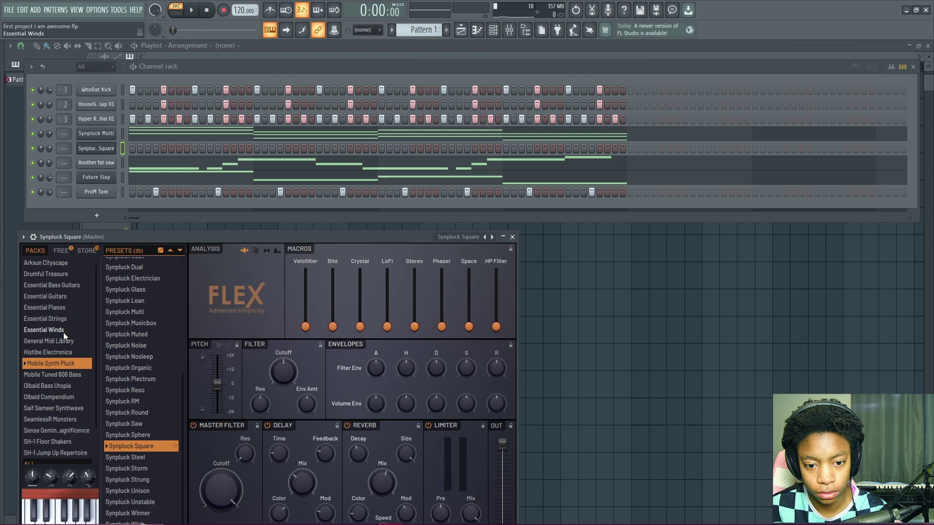
# Step: Try Electric Eighties from the Essential Pianos pack, and load the Stage Grand preset into the cloned channel
pyautogui.click(59, 306)
pyautogui.click(131, 306)
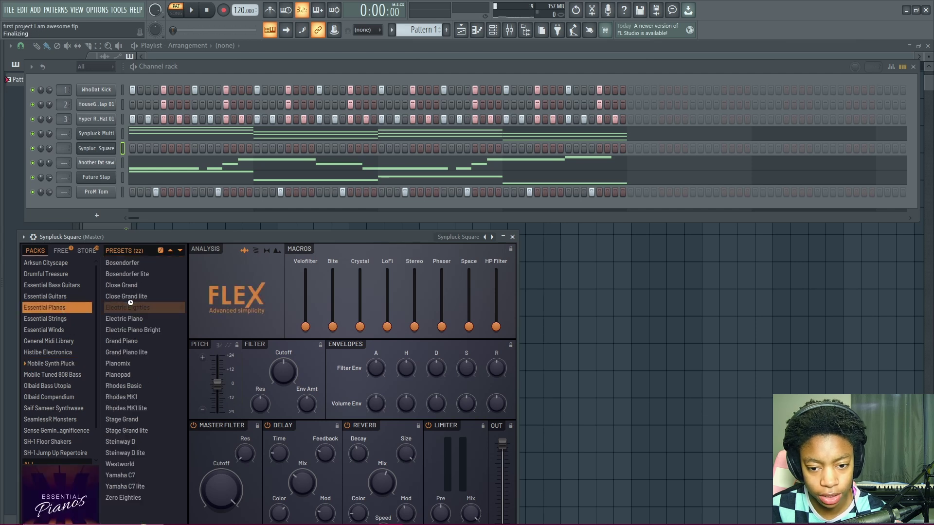
pyautogui.click(122, 419)
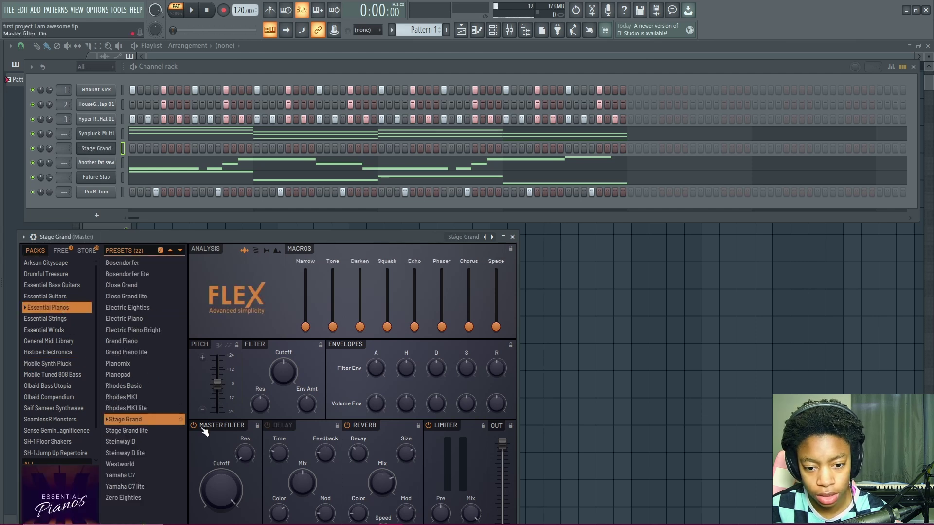
# Step: Copy the Synpluck Multi notes into the Stage Grand channel and listen to the layered pattern
pyautogui.click(122, 133)
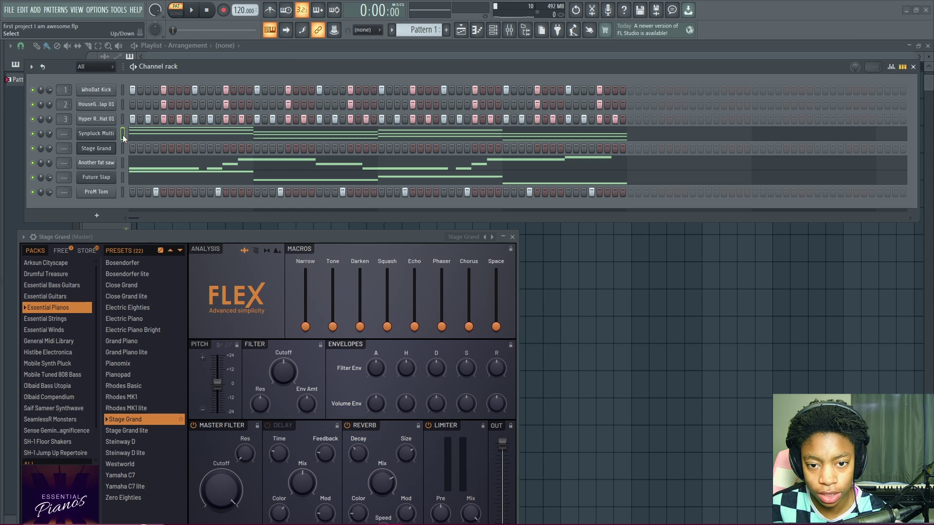
pyautogui.click(123, 148)
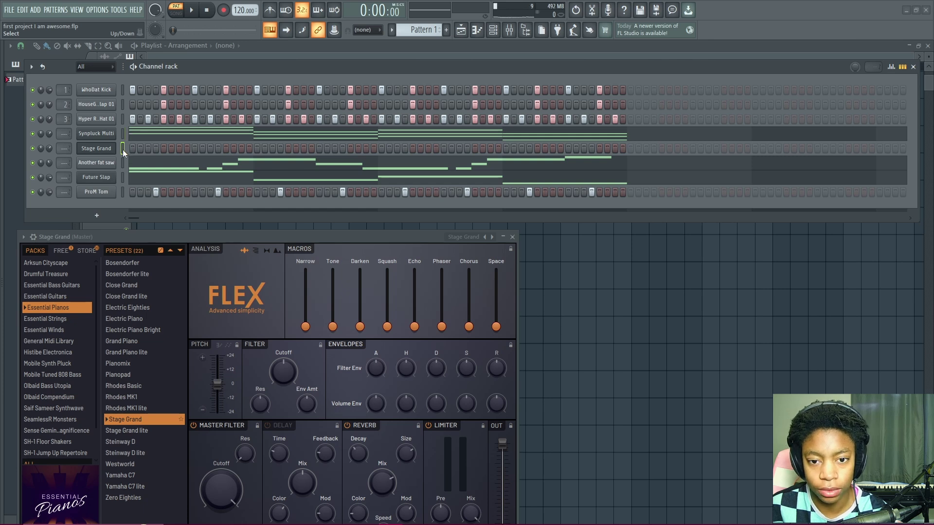
pyautogui.hotkey('ctrl', 'v')
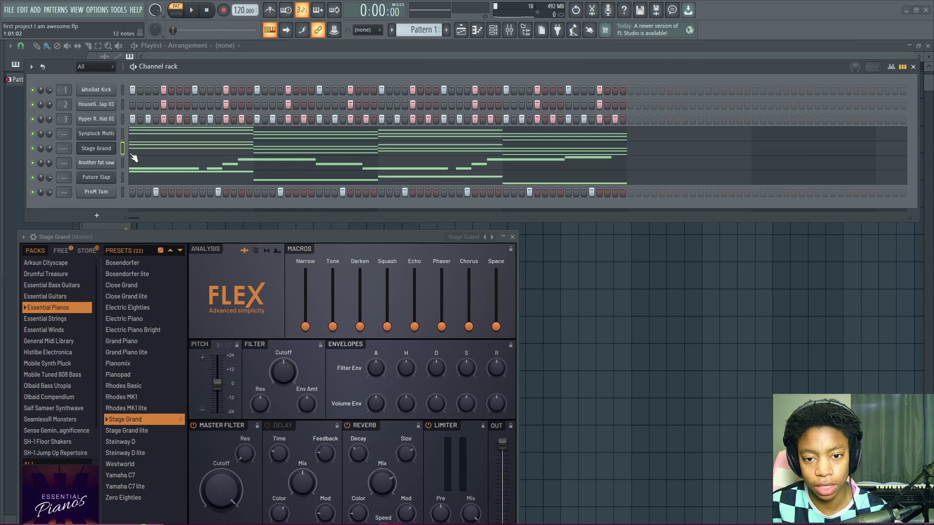
pyautogui.press('space')
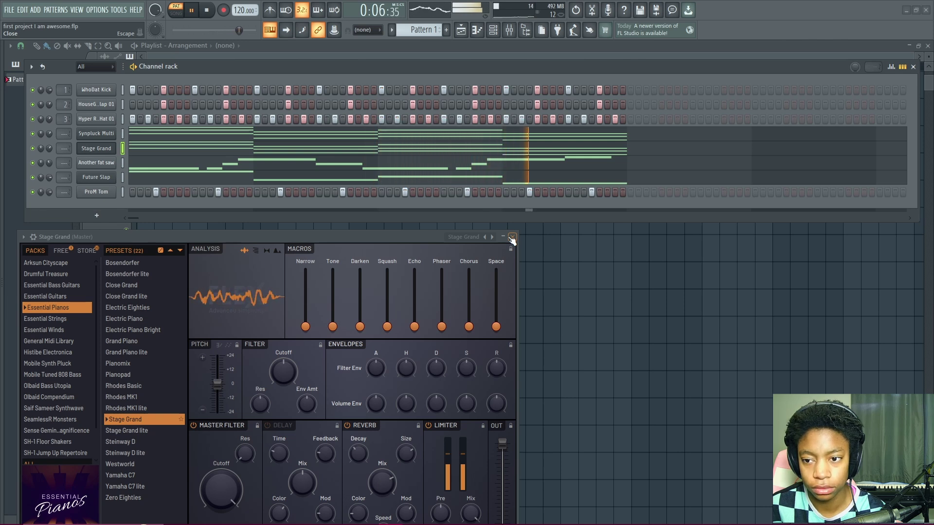
pyautogui.press('space')
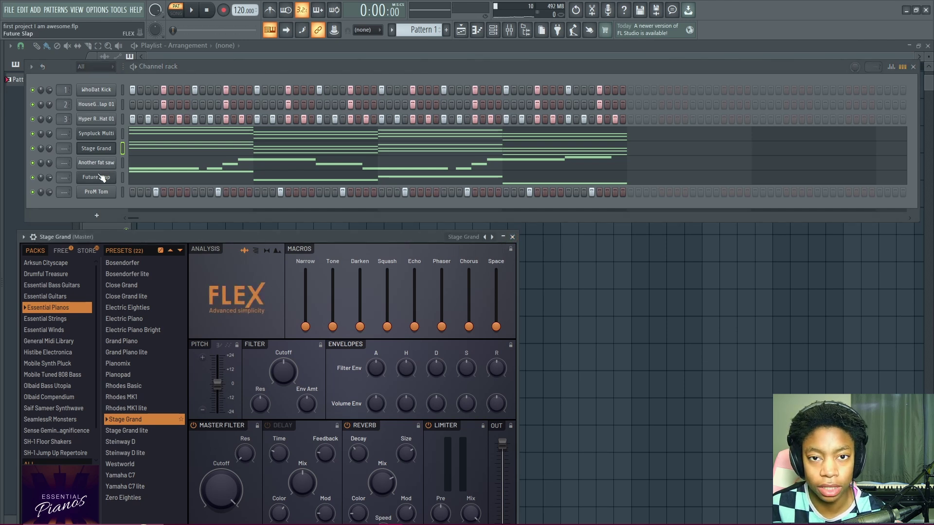
# Step: Clone the Another fat saw channel and replace the clone's instrument with FLEX
pyautogui.click(159, 169)
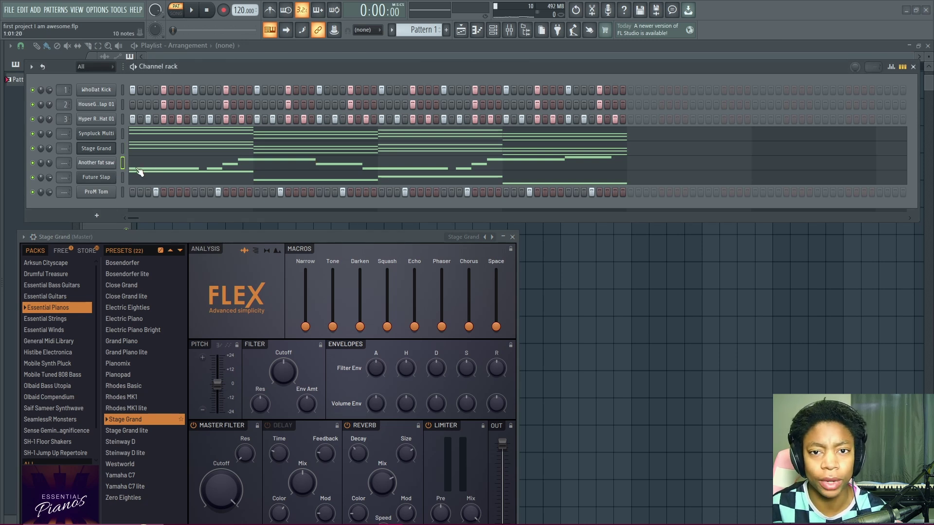
pyautogui.rightClick(112, 165)
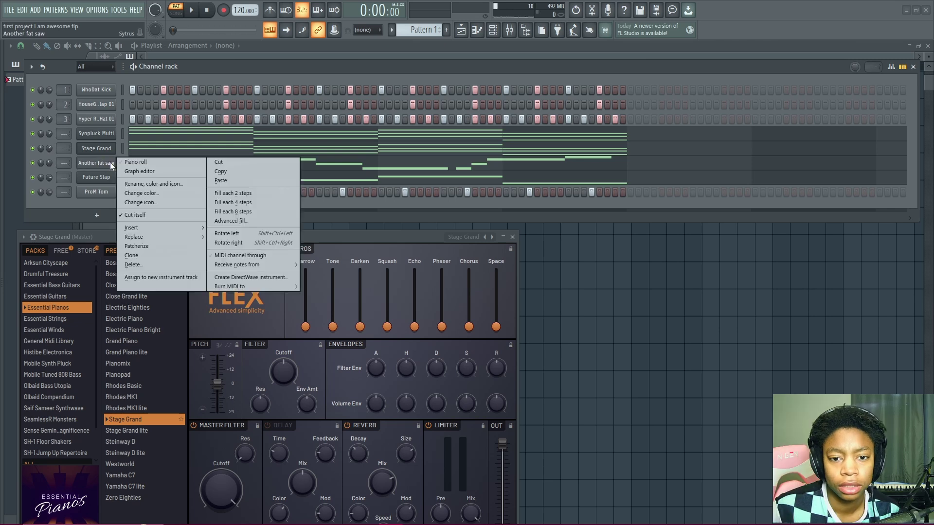
pyautogui.click(154, 255)
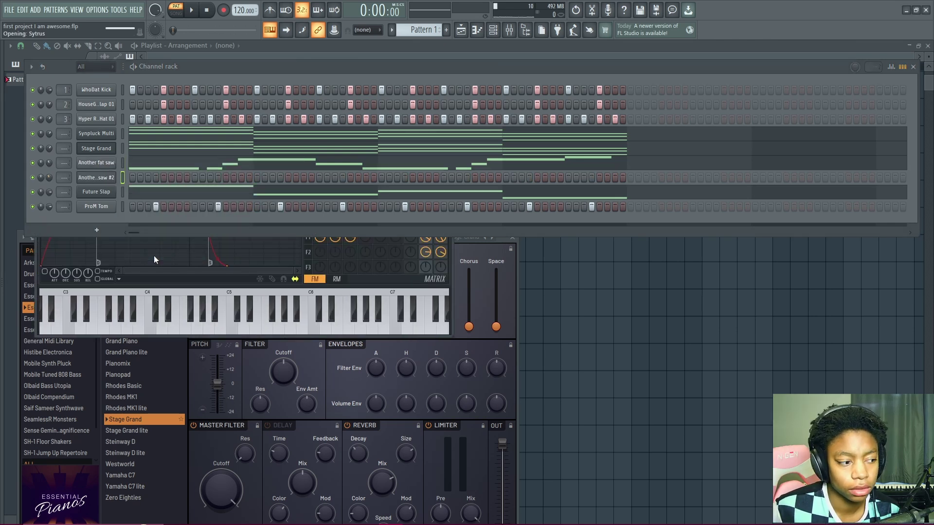
pyautogui.rightClick(115, 174)
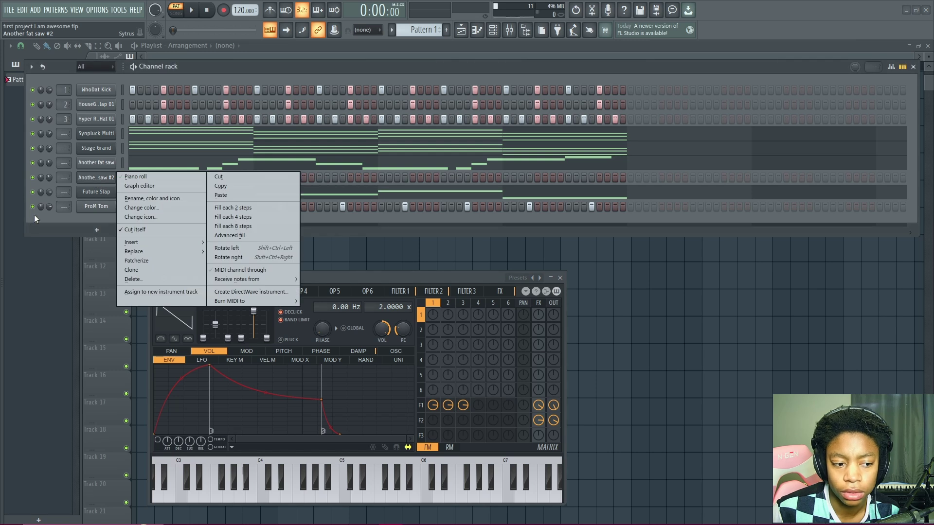
pyautogui.moveTo(140, 253)
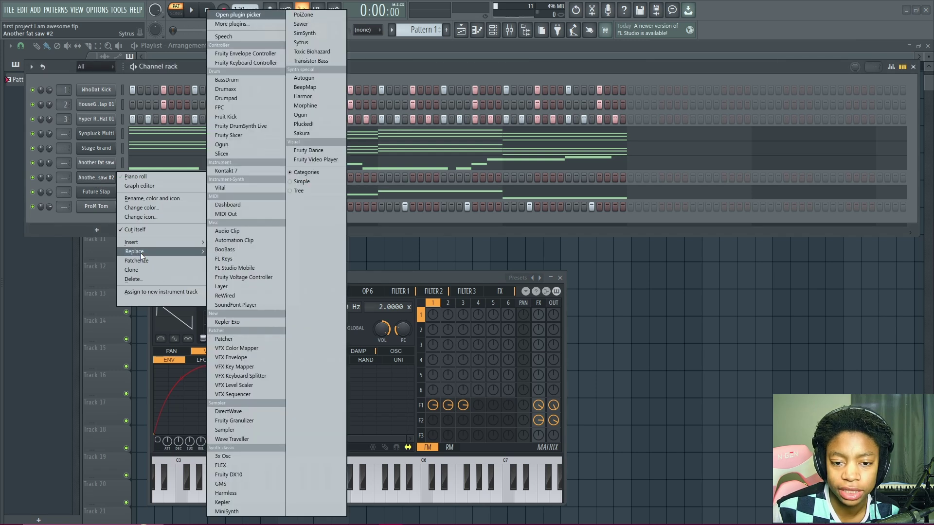
pyautogui.click(227, 466)
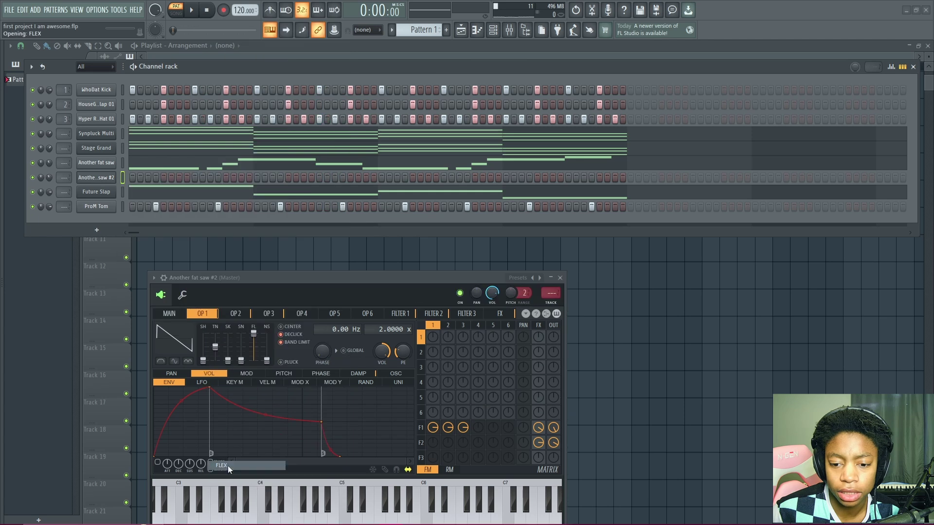
pyautogui.moveTo(345, 275); pyautogui.dragTo(344, 237)
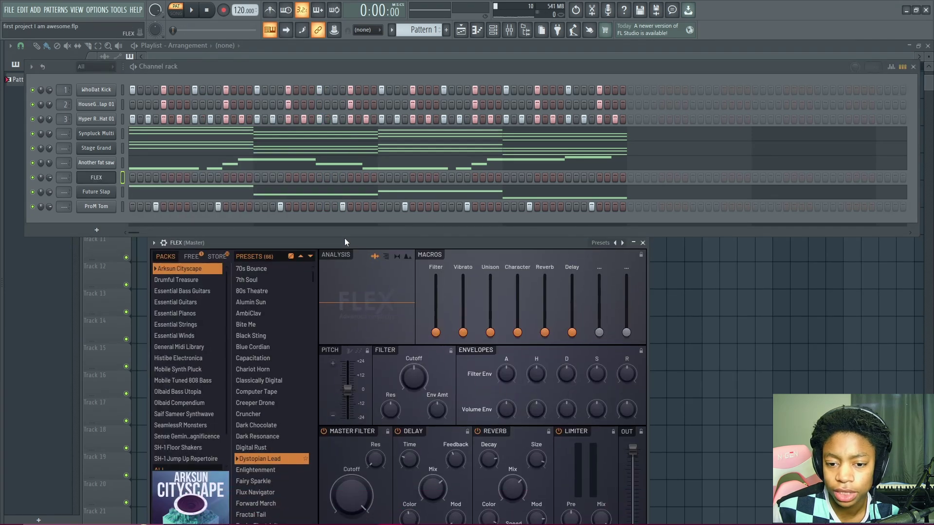
# Step: Compare Synpluck Classic and Synpluck Dual from the Mobile Synth Pluck pack, and load Synpluck Classic into the new FLEX channel
pyautogui.click(179, 366)
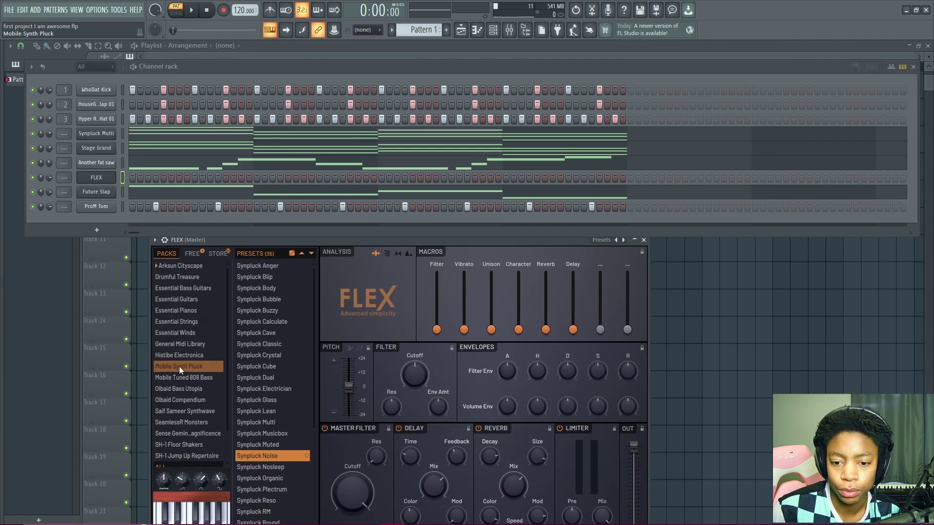
pyautogui.click(265, 344)
pyautogui.click(275, 378)
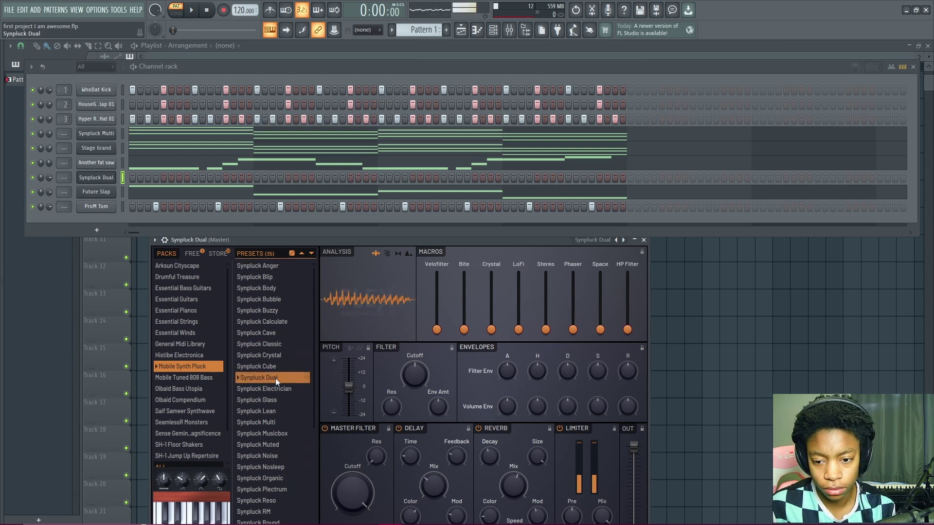
pyautogui.click(262, 344)
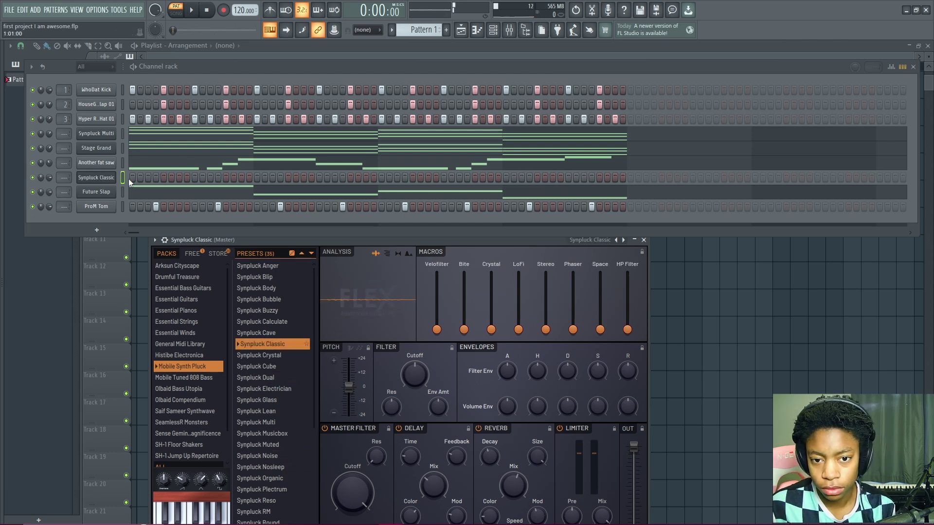
# Step: Copy the Another fat saw notes into the Synpluck Classic channel and listen to the layered melody
pyautogui.click(123, 163)
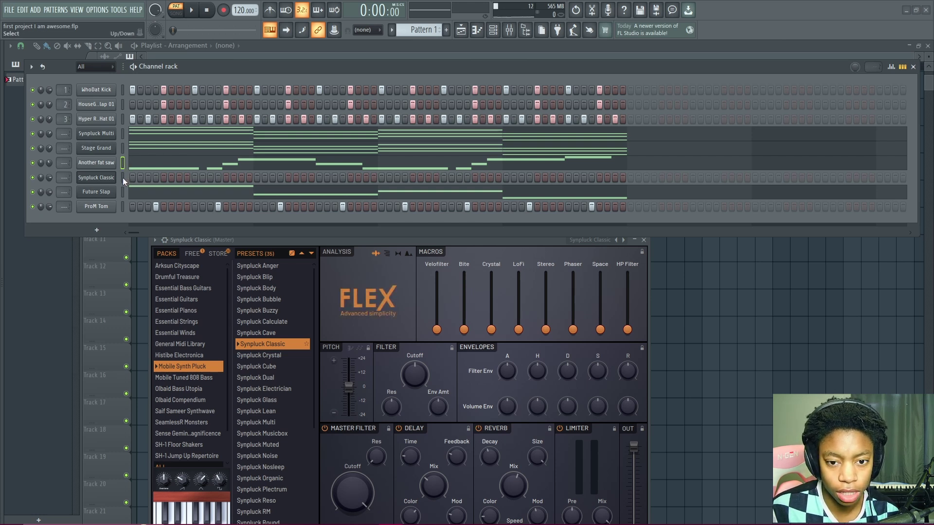
pyautogui.hotkey('ctrl', 'v')
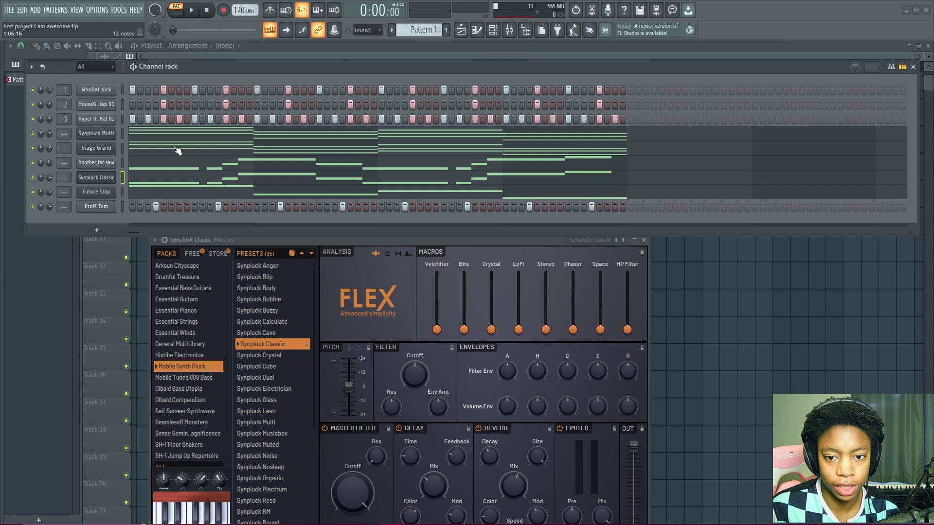
pyautogui.press('space')
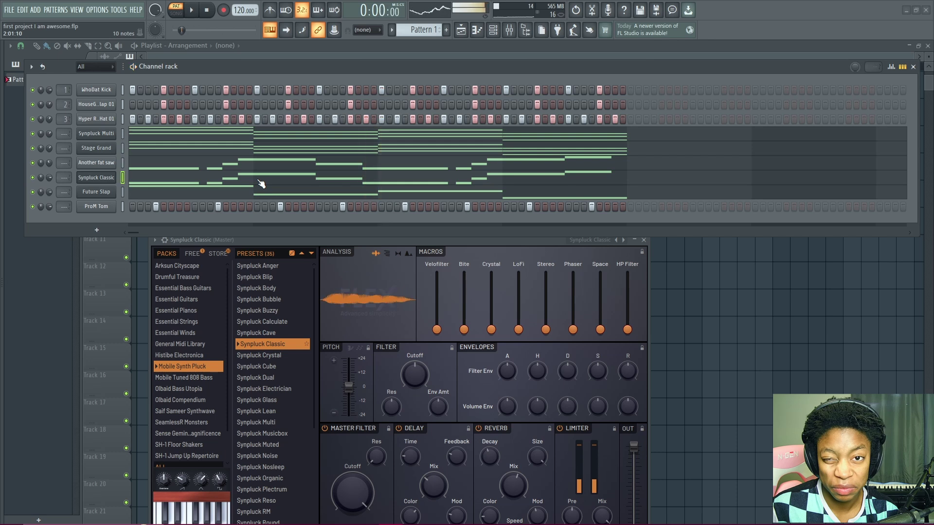
pyautogui.press('space')
# Step: Transpose the Synpluck Classic notes down one octave and listen to the pattern
pyautogui.click(283, 183)
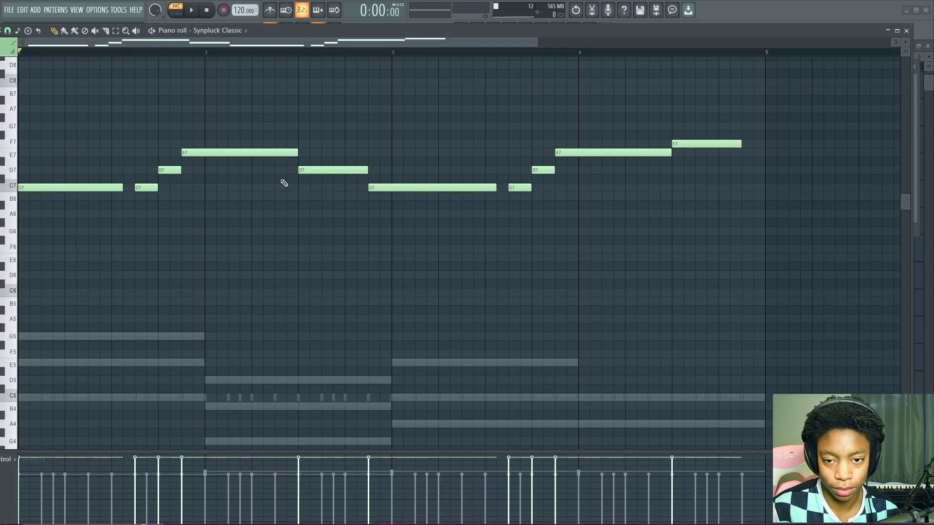
pyautogui.hotkey('ctrl', 'Down')
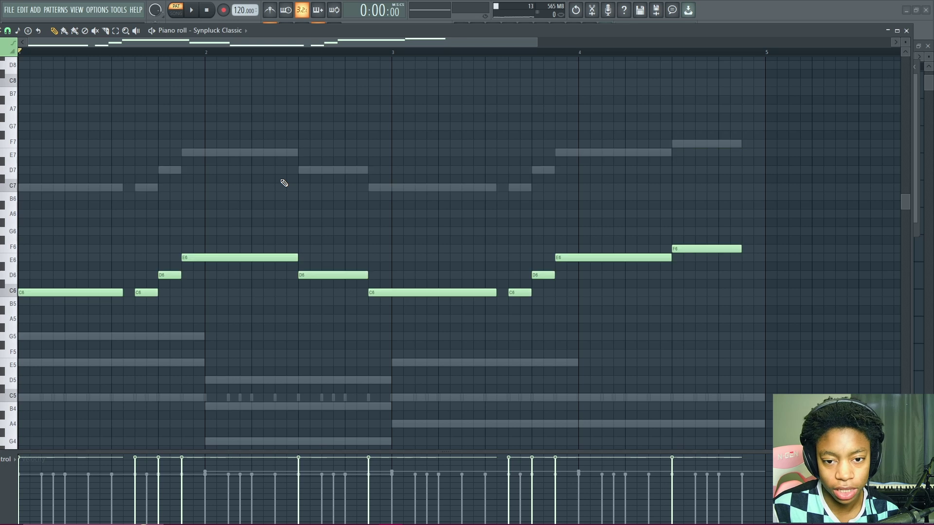
pyautogui.press('space')
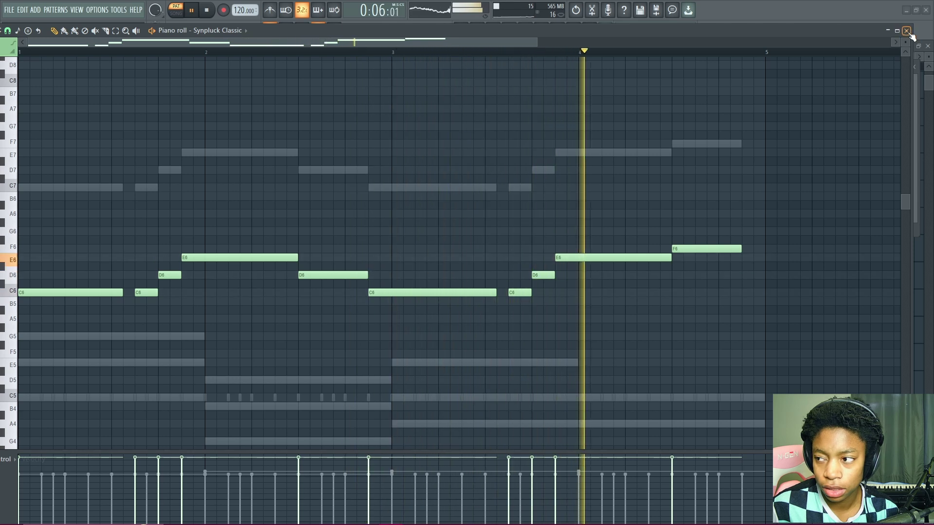
pyautogui.click(907, 31)
pyautogui.press('space')
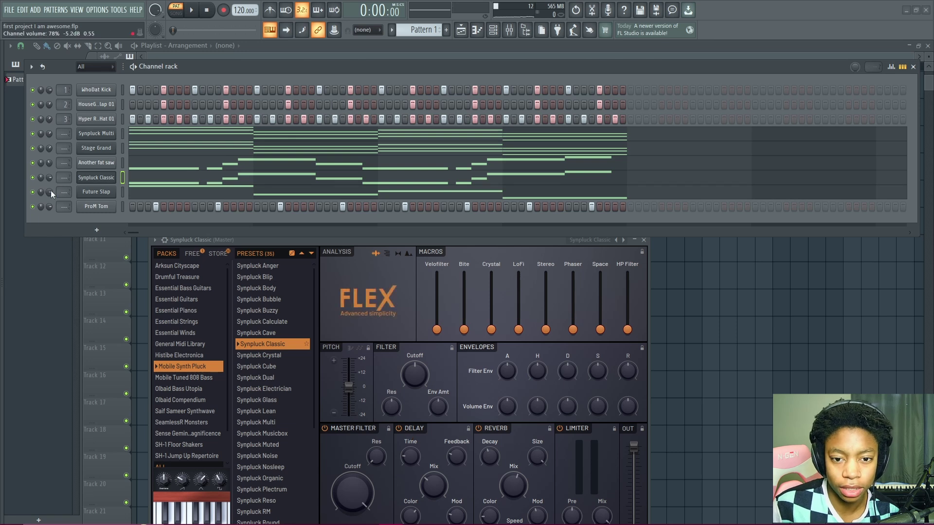
# Step: Solo the Synpluck Classic channel, switch off its FLEX delay effect, and compare the sound
pyautogui.press('space')
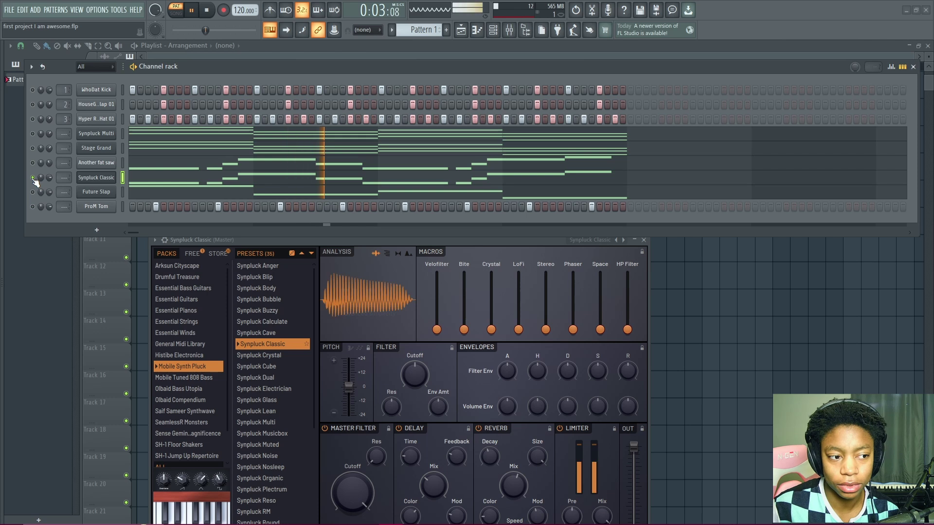
pyautogui.press('space')
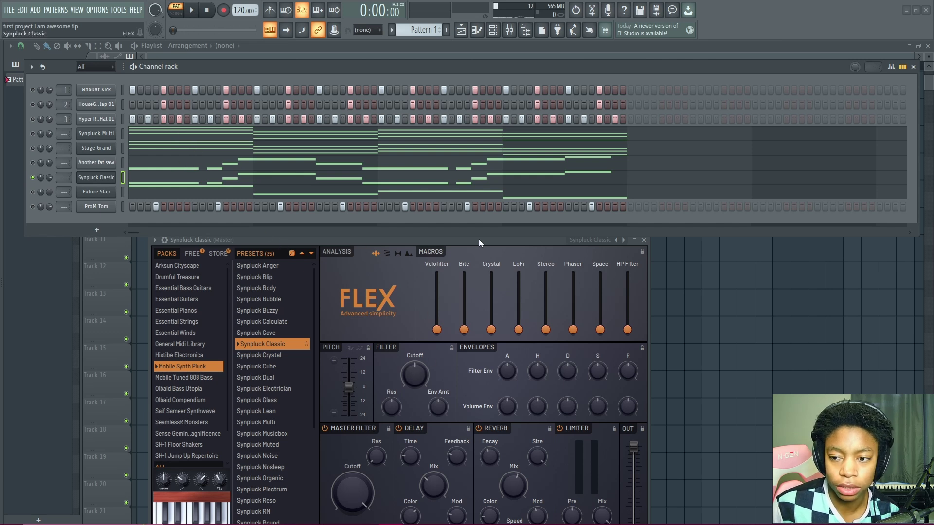
pyautogui.moveTo(476, 243); pyautogui.dragTo(479, 206)
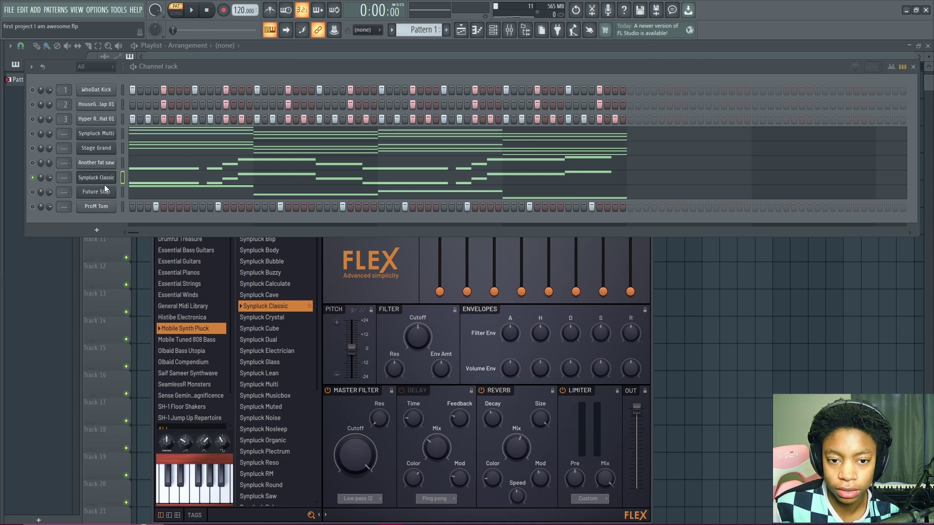
pyautogui.press('space')
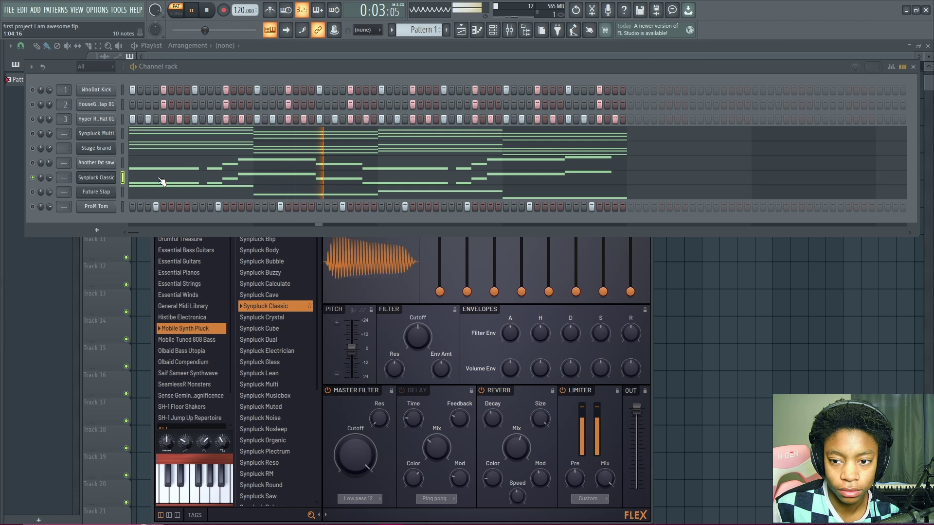
pyautogui.press('space')
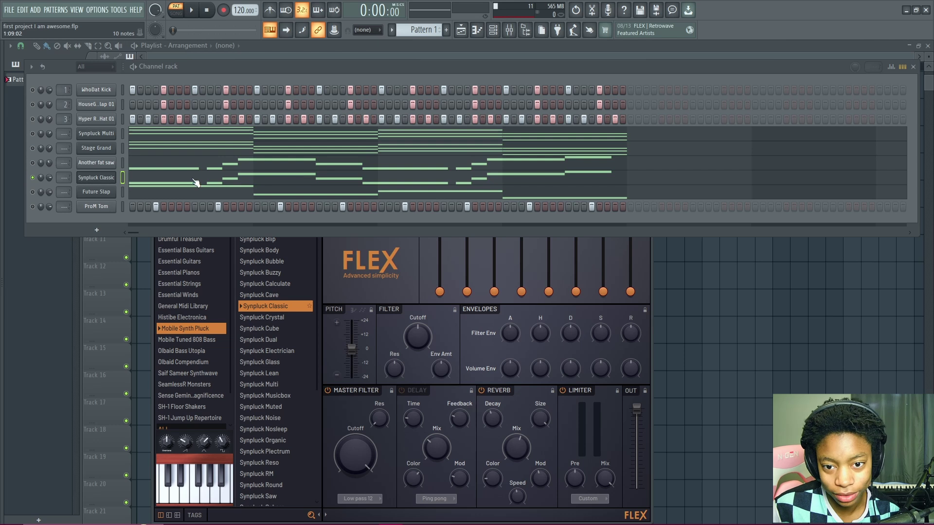
# Step: Unsolo the Synpluck Classic channel and play the full pattern with all channels
pyautogui.rightClick(36, 178)
pyautogui.press('space')
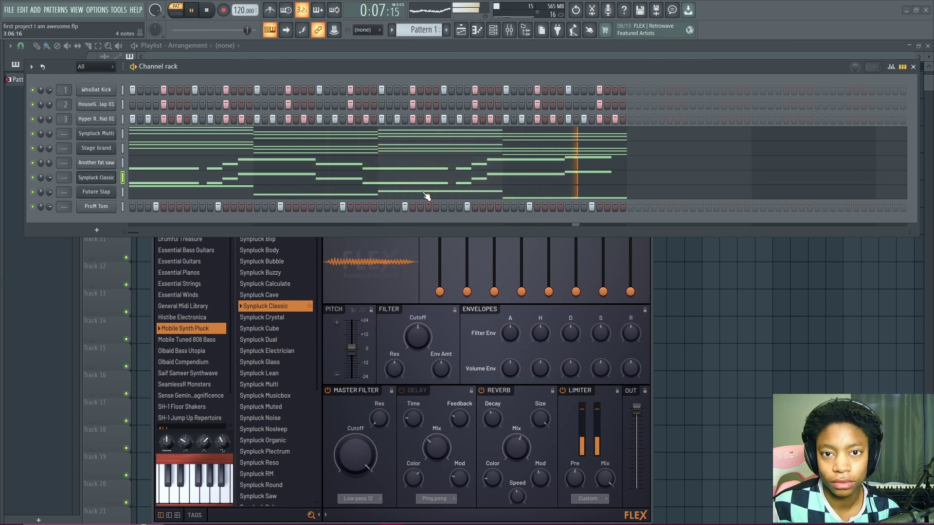
pyautogui.press('space')
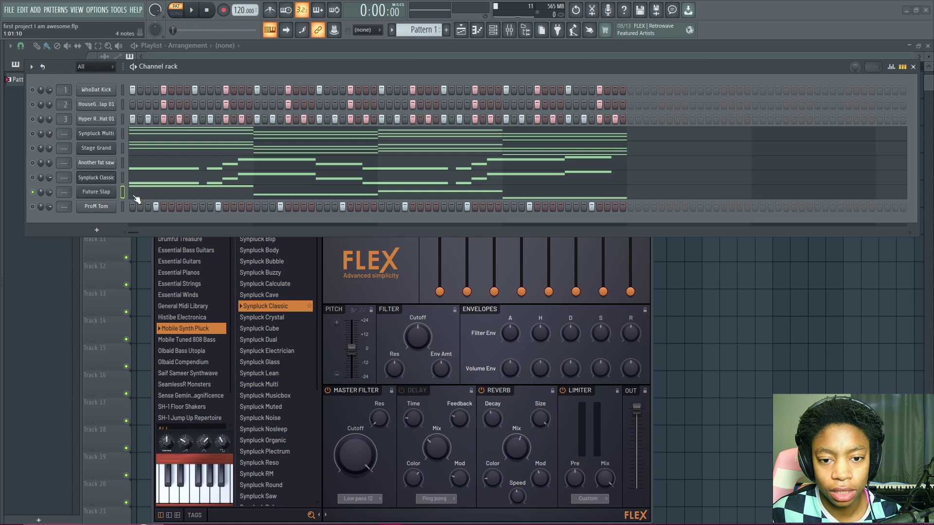
# Step: Listen to the soloed Future Slap bass, and to the Synpluck Multi and Stage Grand chord layers
pyautogui.press('space')
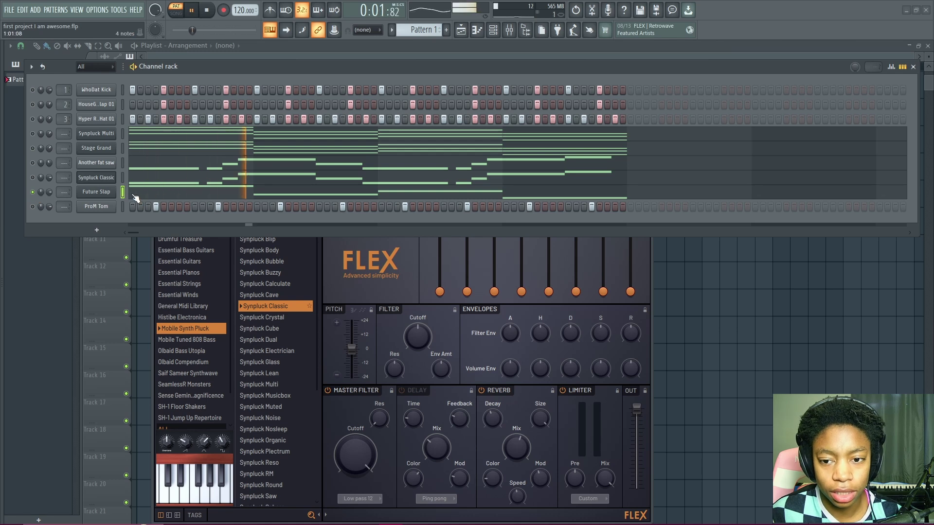
pyautogui.press('space')
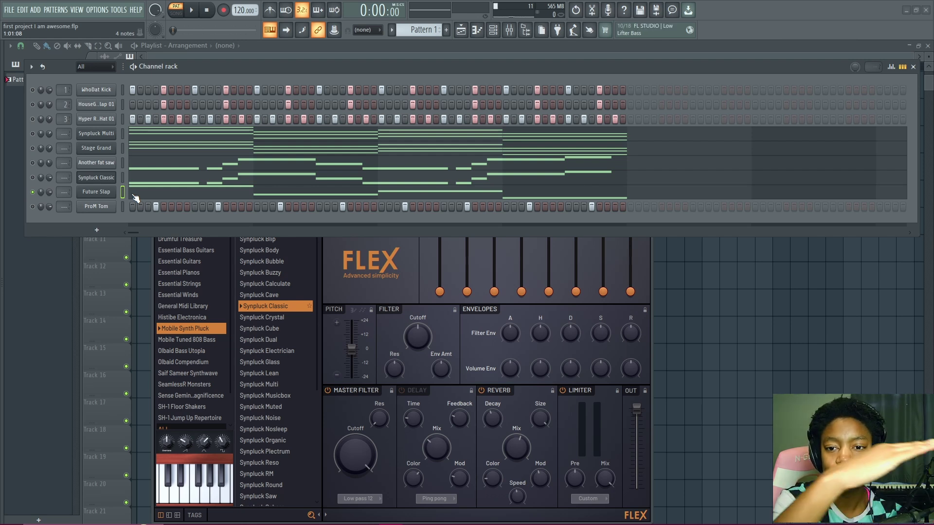
pyautogui.press('space')
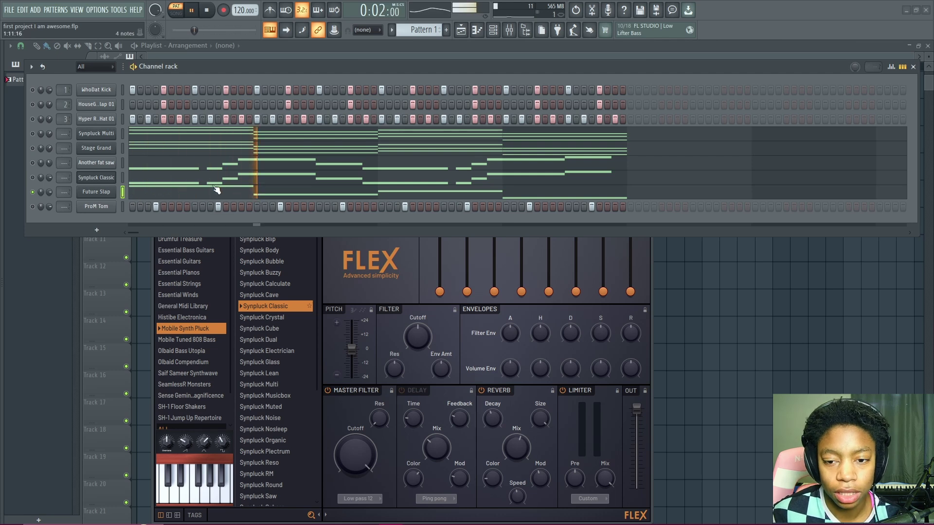
pyautogui.press('space')
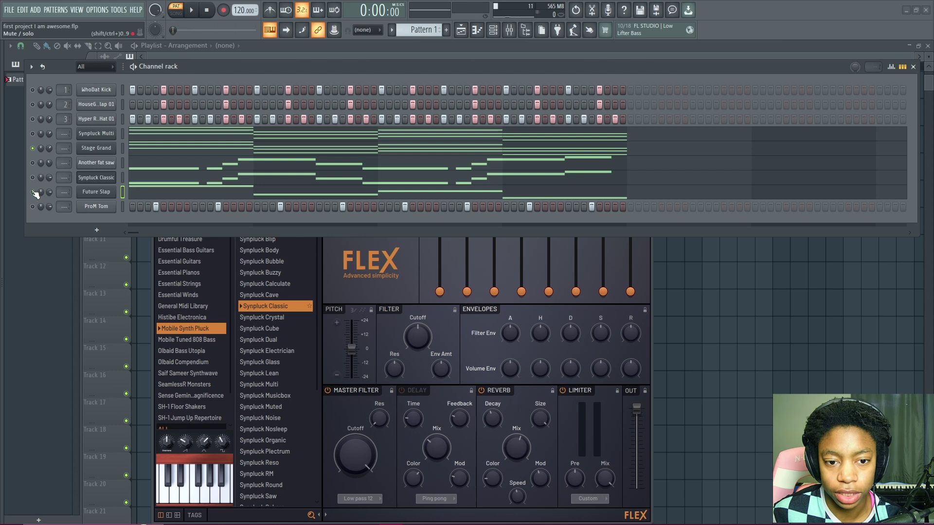
pyautogui.press('space')
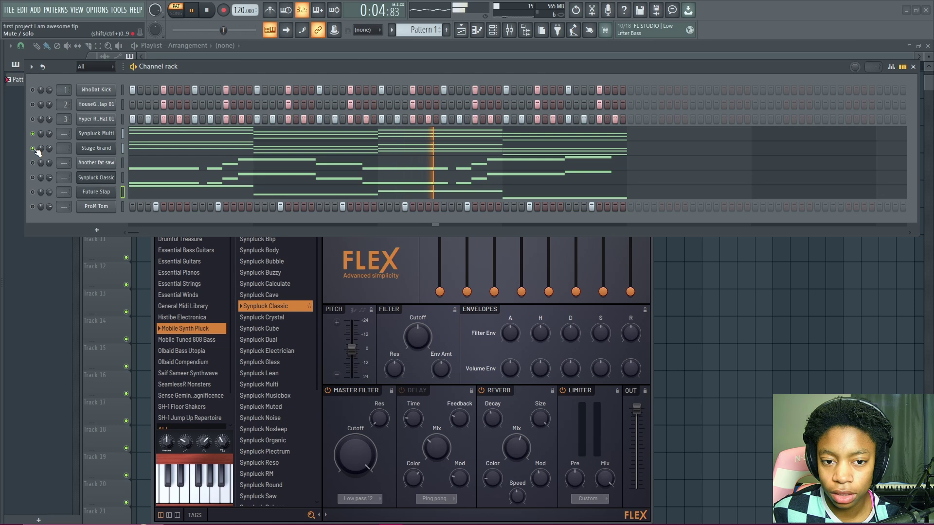
pyautogui.press('space')
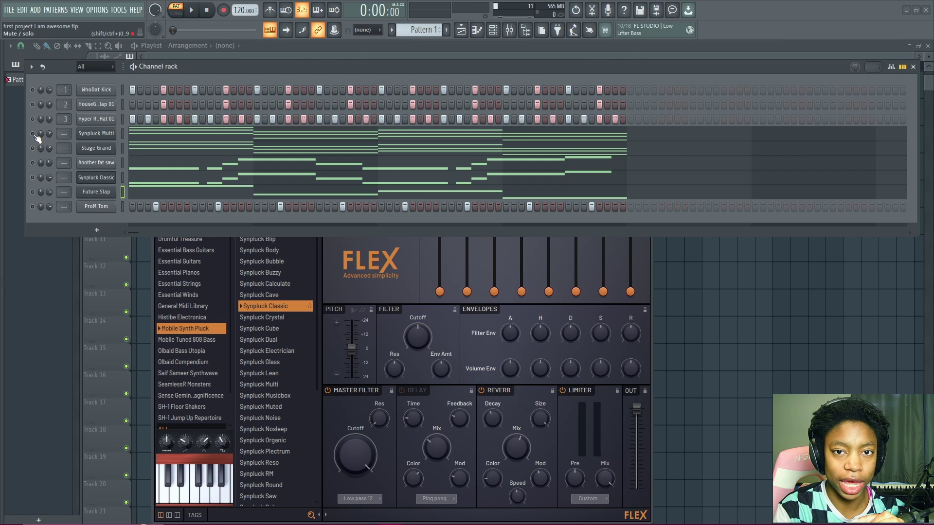
# Step: Clone the Future Slap channel and enable both the original and the clone
pyautogui.rightClick(105, 194)
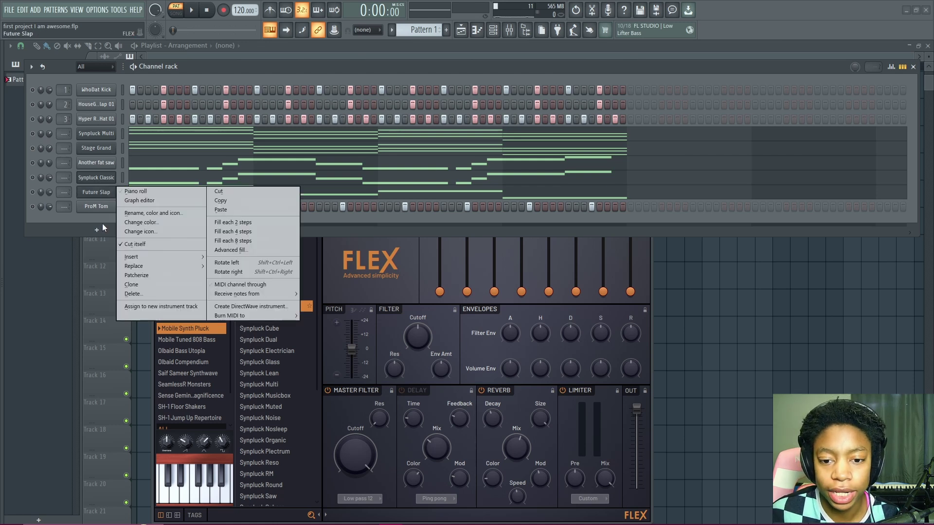
pyautogui.click(143, 285)
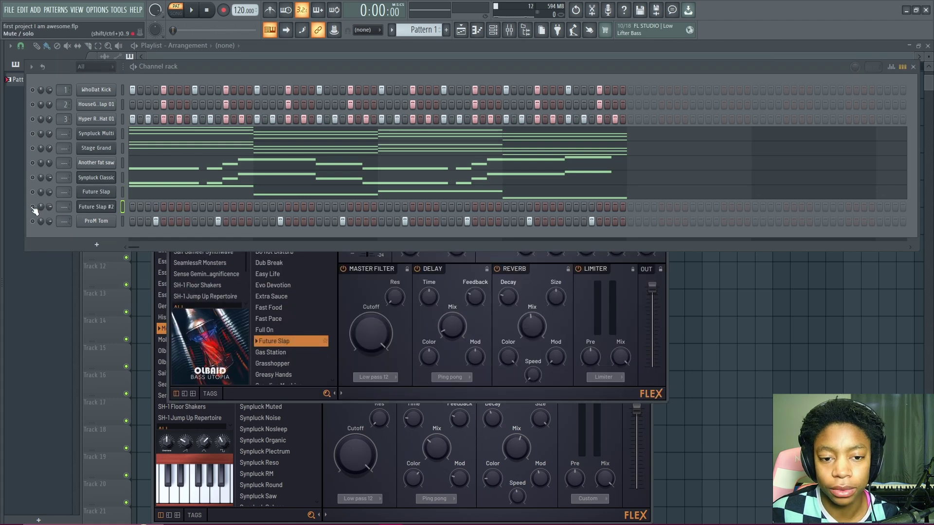
pyautogui.click(33, 207)
pyautogui.click(33, 192)
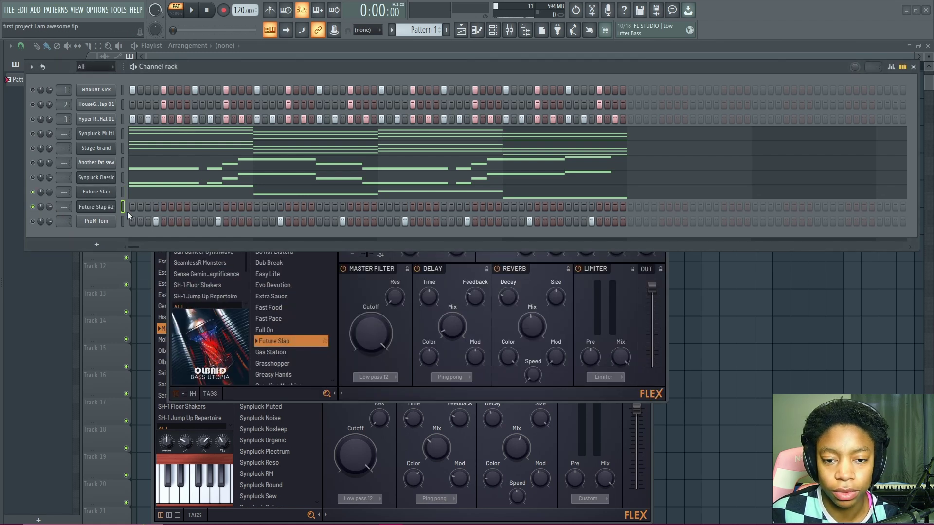
# Step: Try Angry Man and Jigsaw Noise from the Olbaid Bass Utopia pack, and load the Iris Sun preset into the cloned bass channel
pyautogui.click(90, 211)
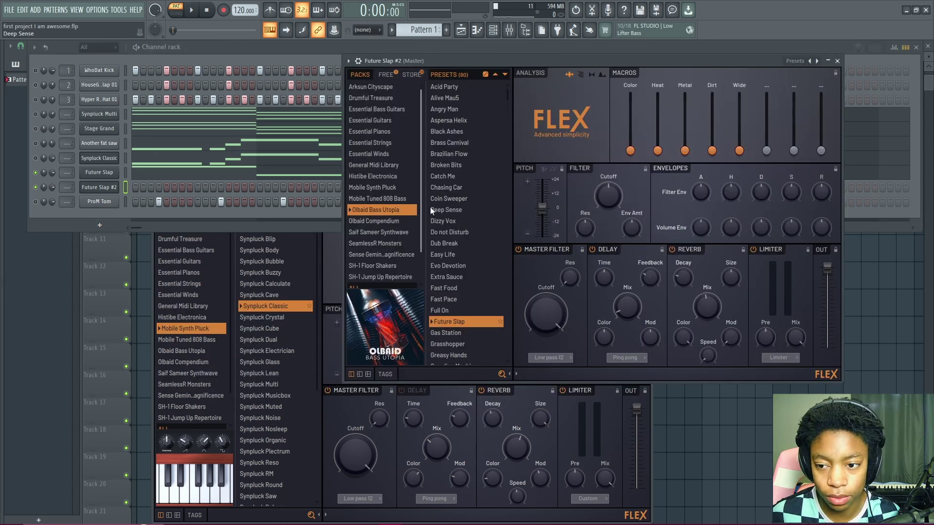
pyautogui.click(457, 208)
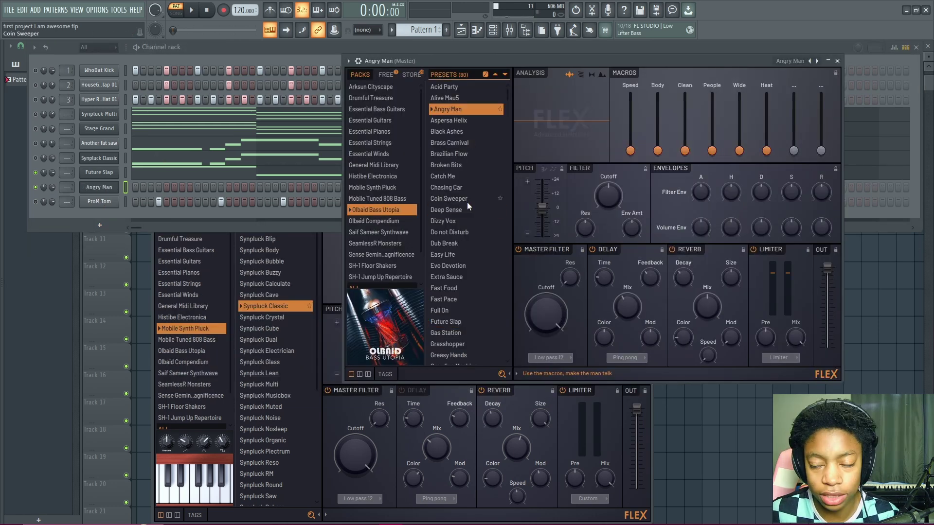
pyautogui.scroll(-7, 469, 211)
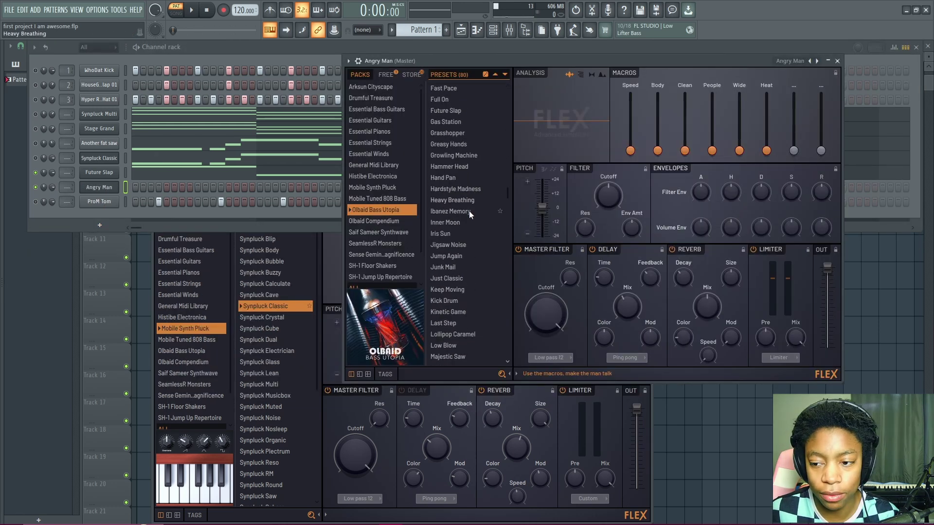
pyautogui.click(127, 142)
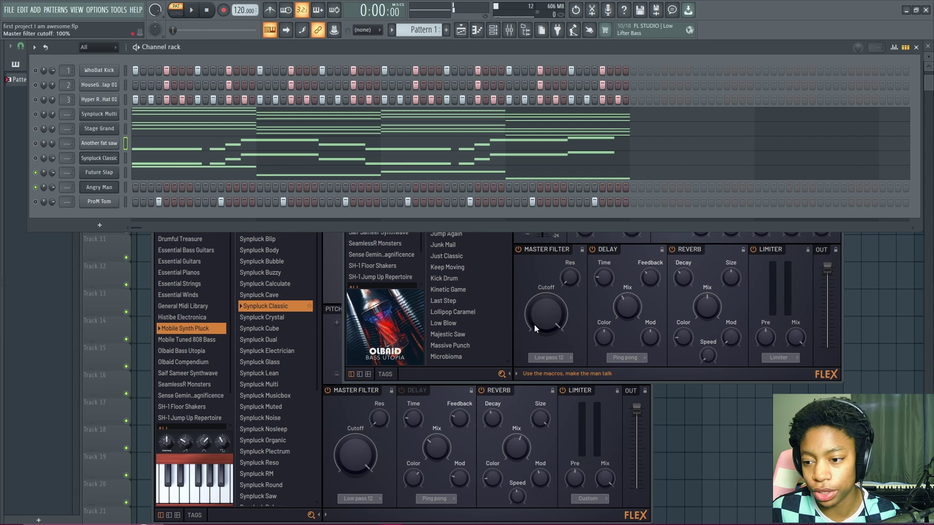
pyautogui.click(460, 292)
pyautogui.click(446, 212)
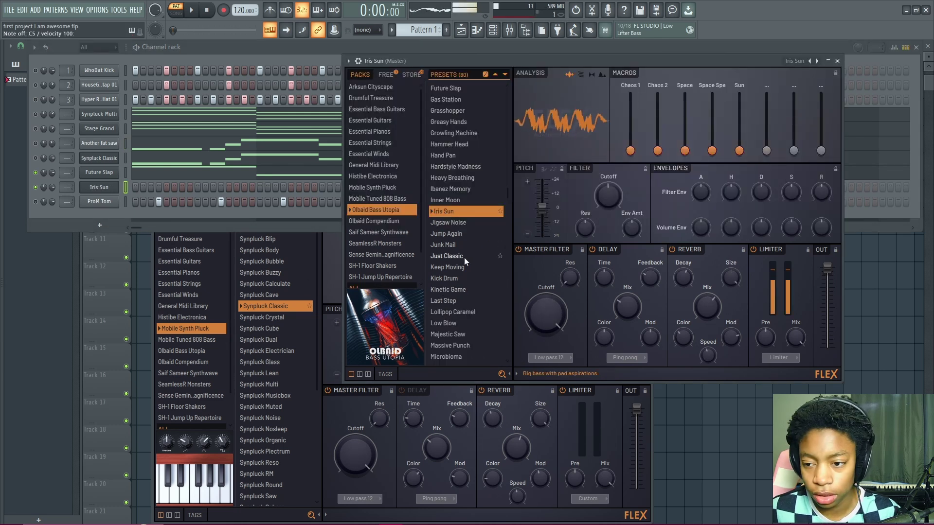
pyautogui.click(450, 223)
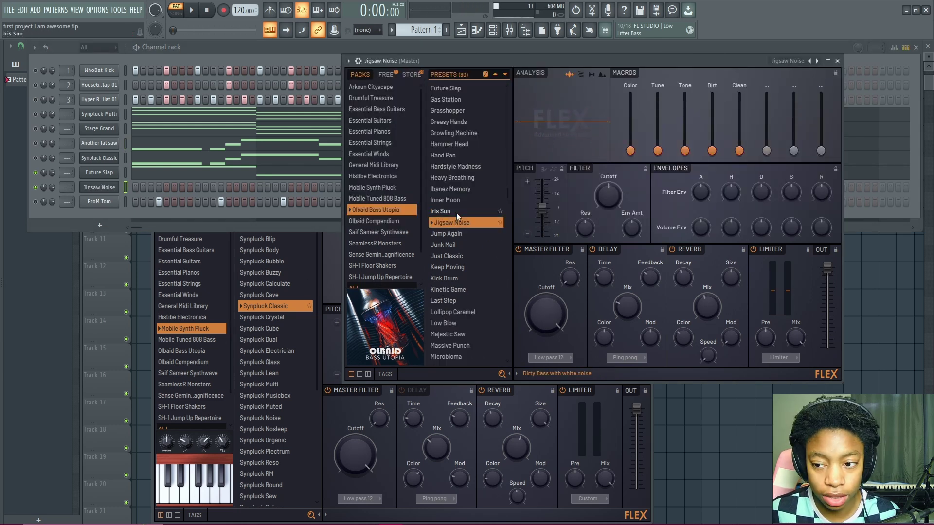
pyautogui.click(456, 212)
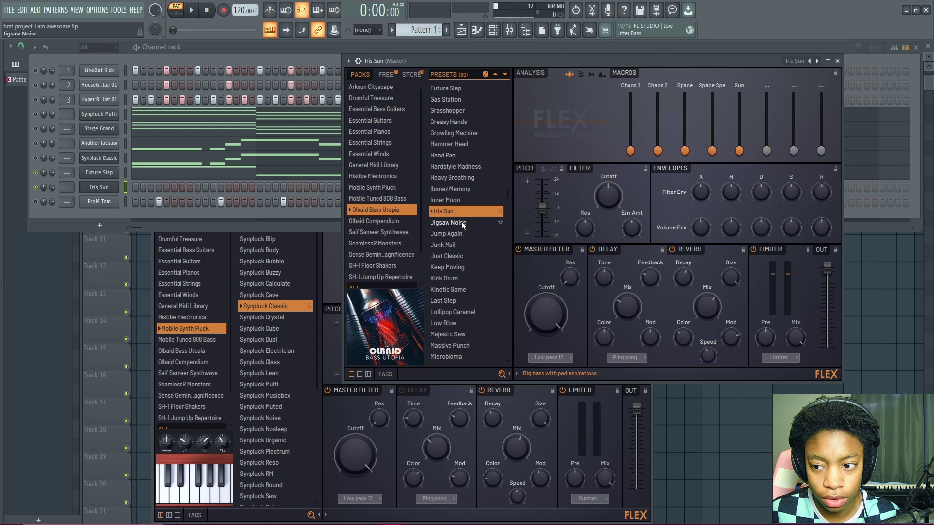
# Step: Copy the Future Slap notes into the Iris Sun channel, and listen to both basses together and Iris Sun alone
pyautogui.click(125, 172)
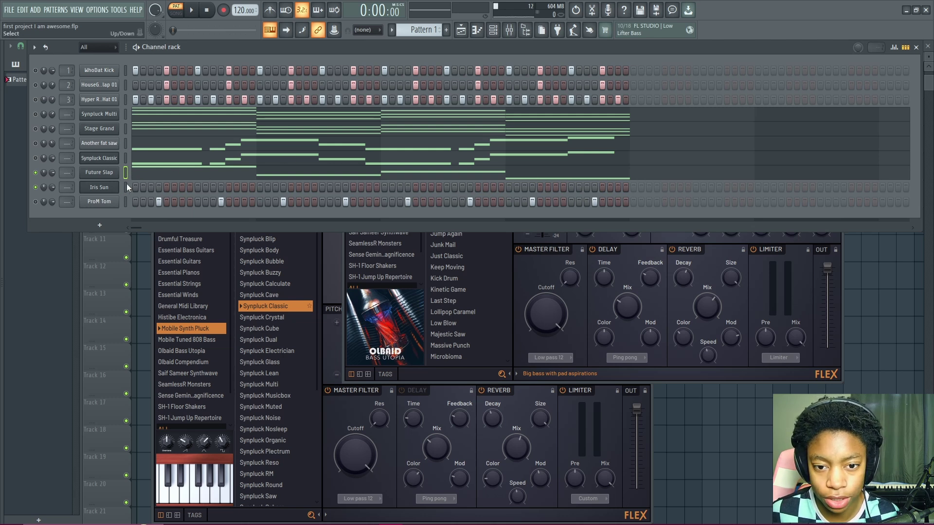
pyautogui.hotkey('ctrl', 'v')
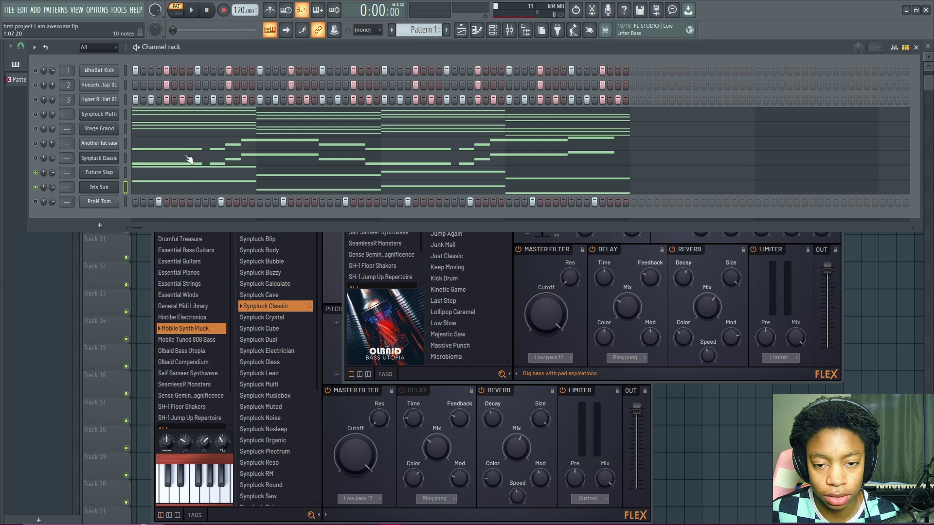
pyautogui.press('space')
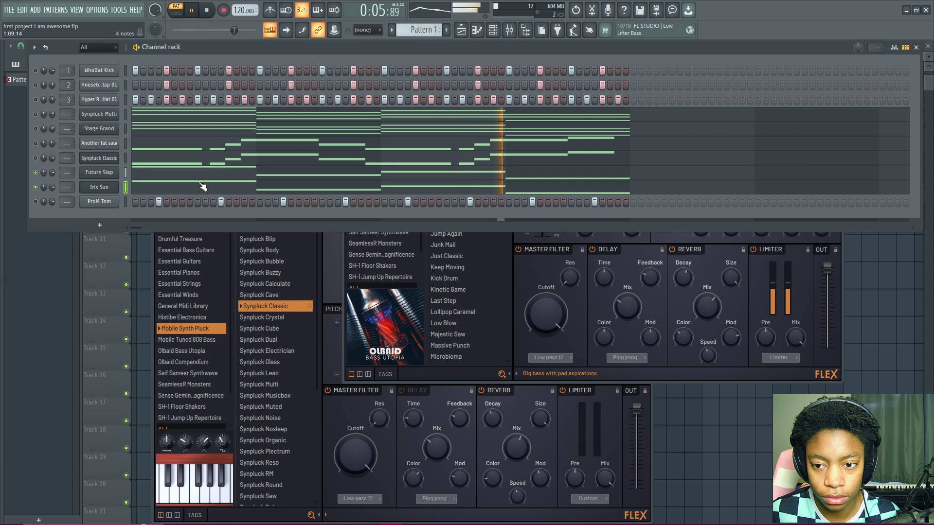
pyautogui.press('space')
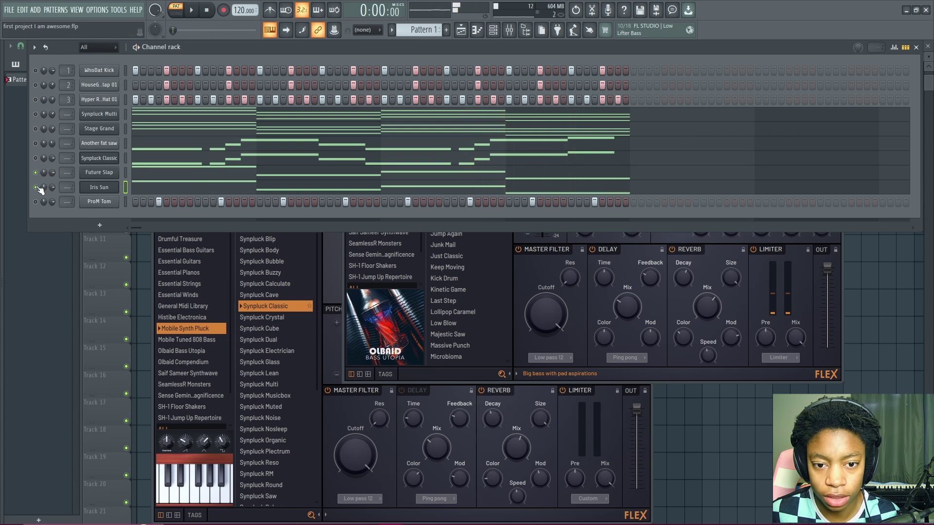
pyautogui.press('space')
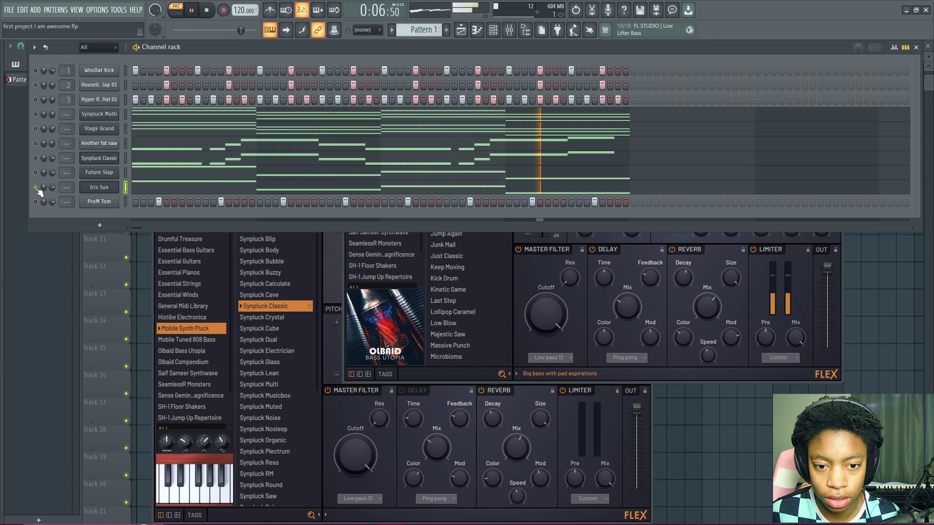
# Step: Listen to the soloed Future Slap bass, and to the full pattern with all channels enabled
pyautogui.press('space')
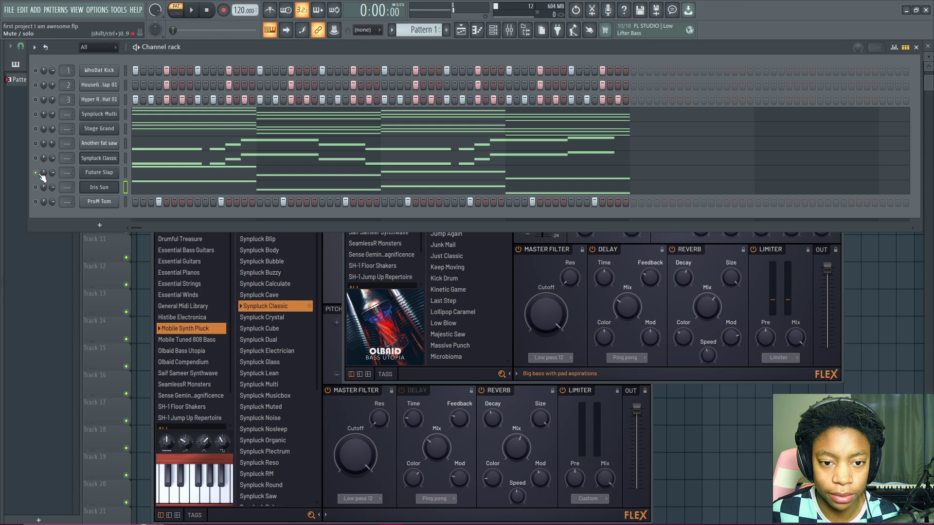
pyautogui.press('space')
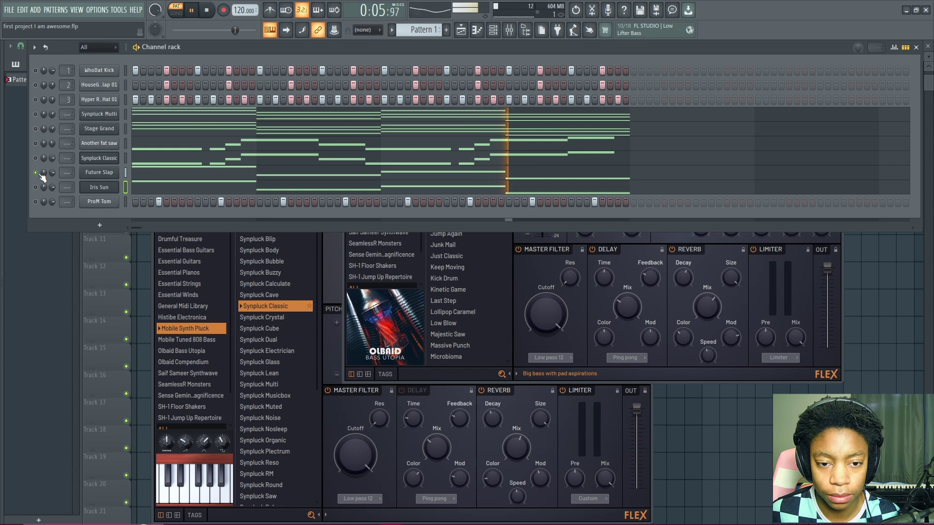
pyautogui.press('space')
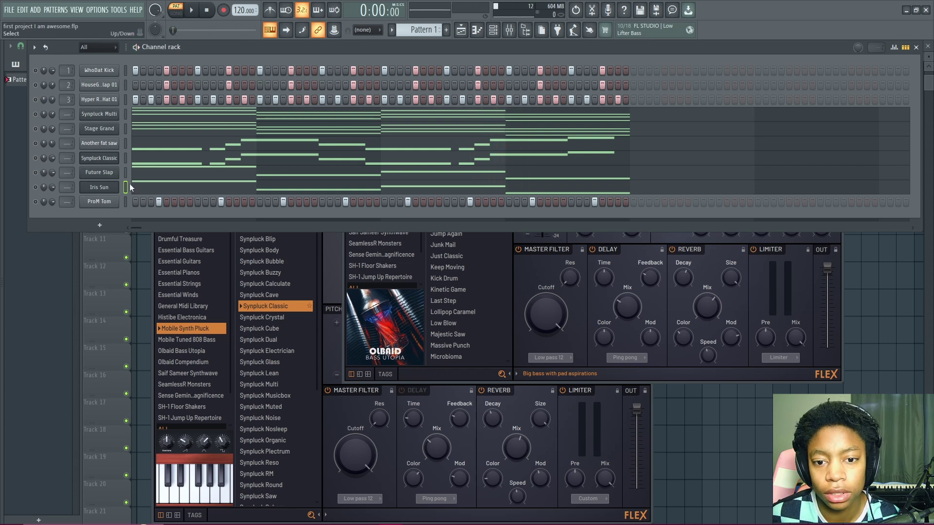
pyautogui.press('space')
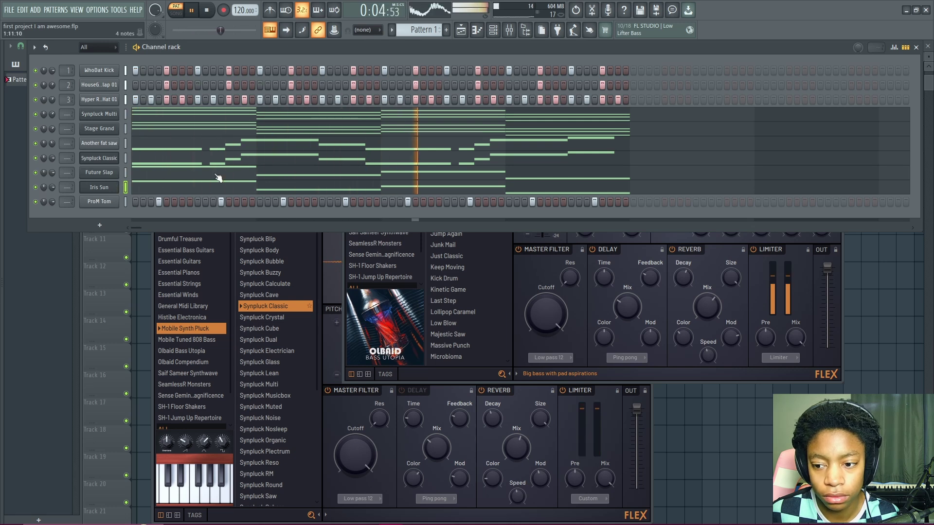
pyautogui.press('space')
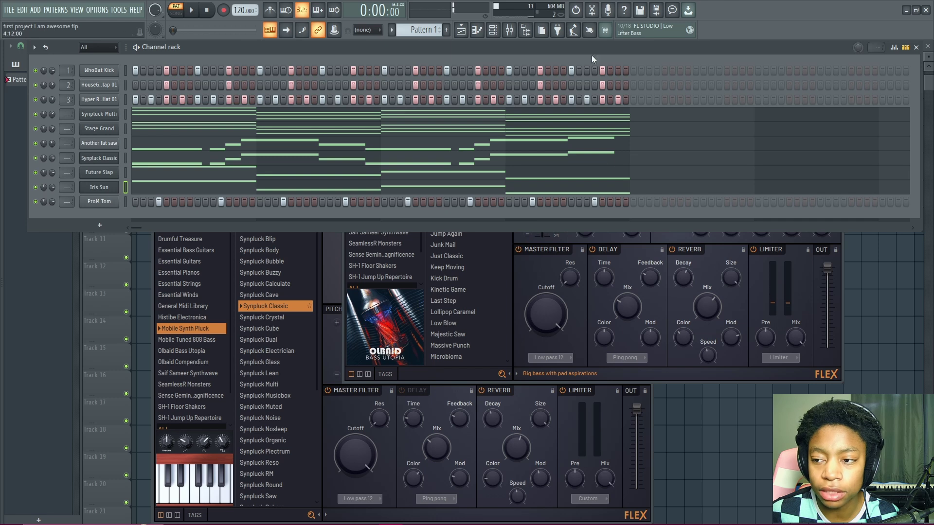
# Step: Load the Jigsaw Noise preset into the cloned bass channel and listen to it soloed
pyautogui.moveTo(591, 51); pyautogui.dragTo(595, 44)
pyautogui.click(456, 374)
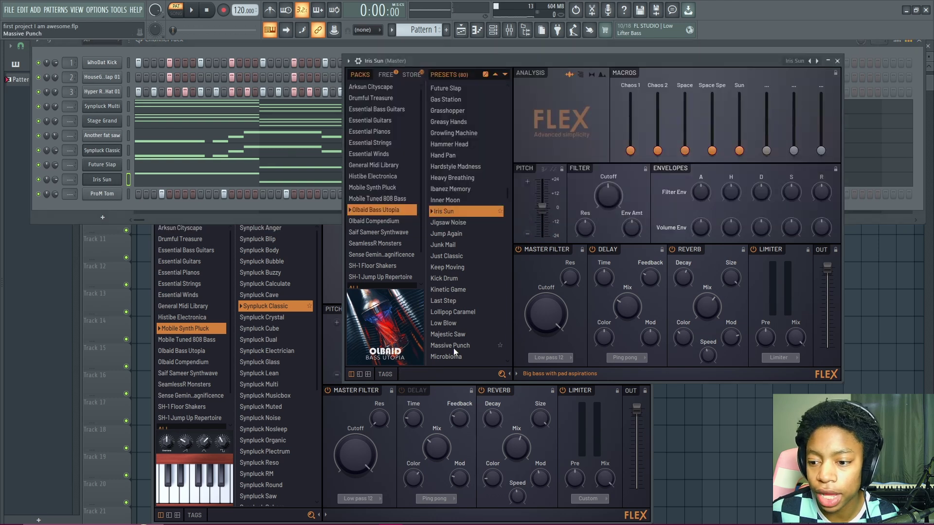
pyautogui.moveTo(474, 62); pyautogui.dragTo(481, 87)
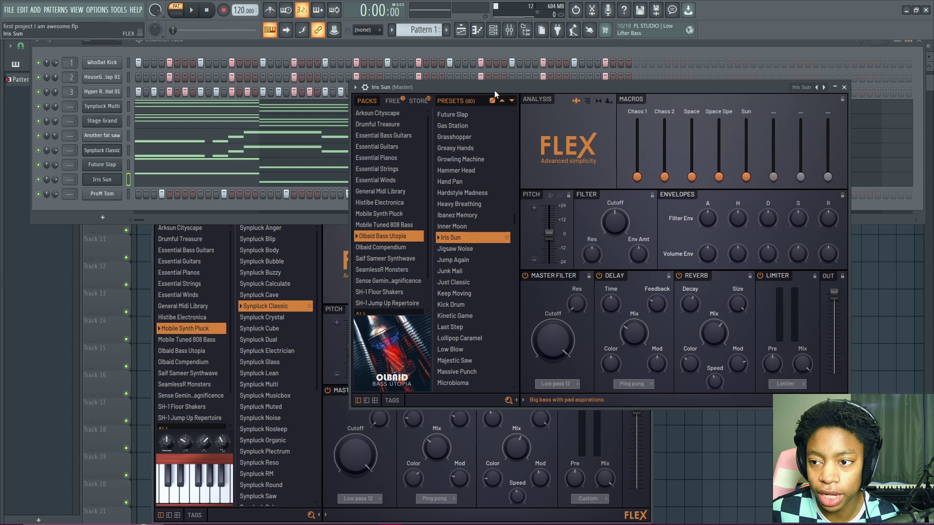
pyautogui.click(465, 249)
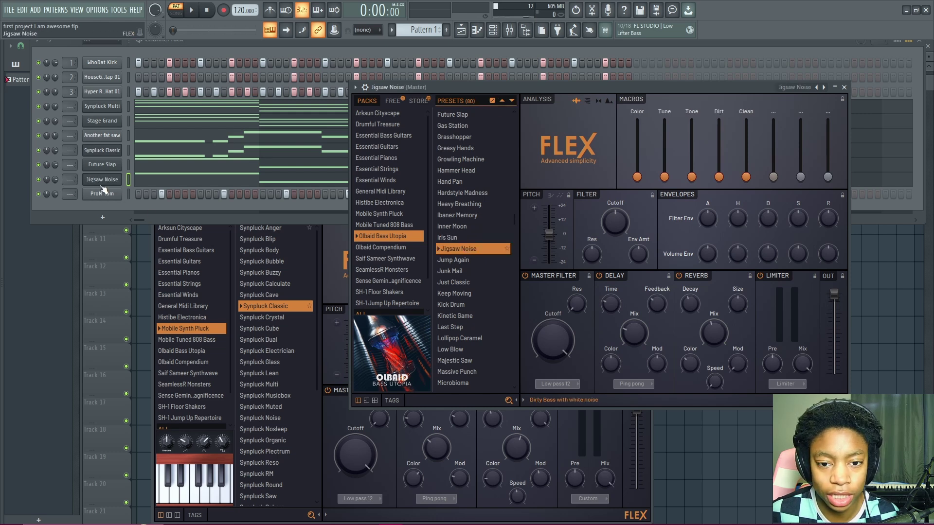
pyautogui.click(137, 214)
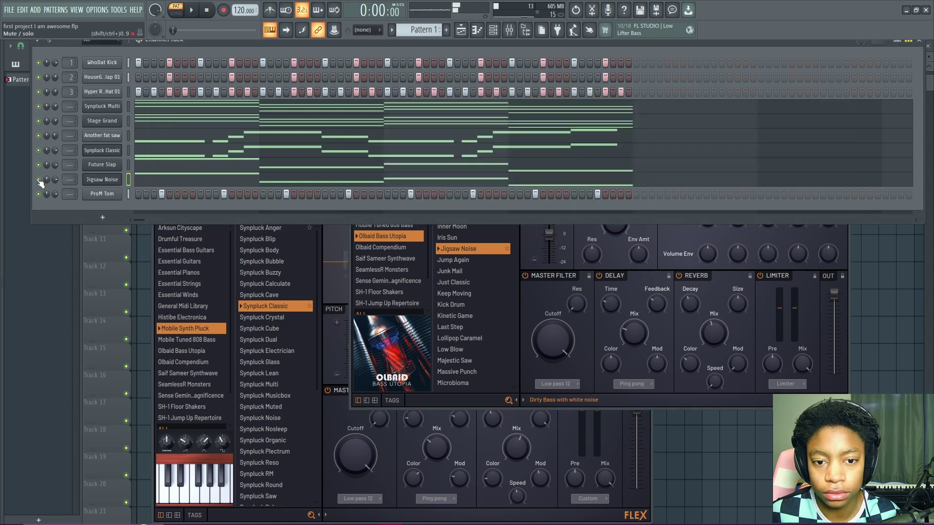
pyautogui.press('space')
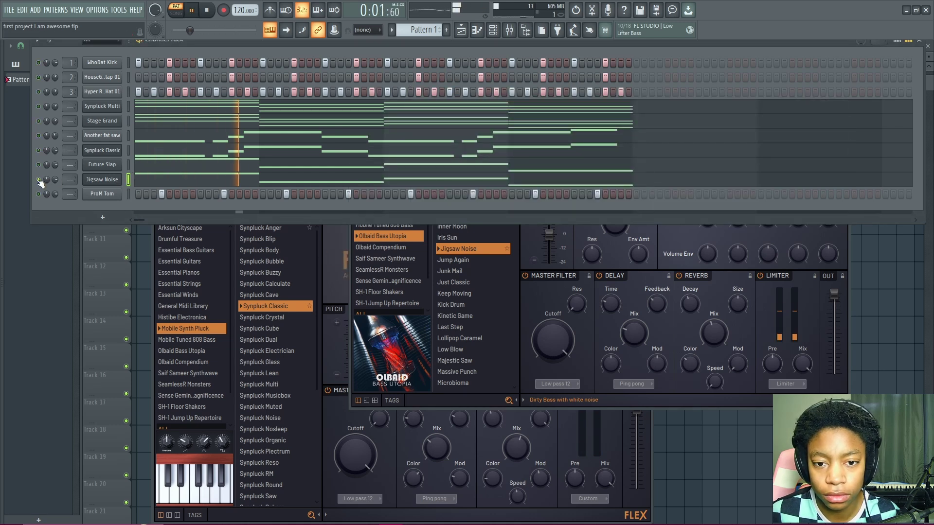
pyautogui.press('space')
# Step: Try the Jigsaw Noise notes an octave higher, and move them to one octave below their original pitch while listening
pyautogui.click(175, 179)
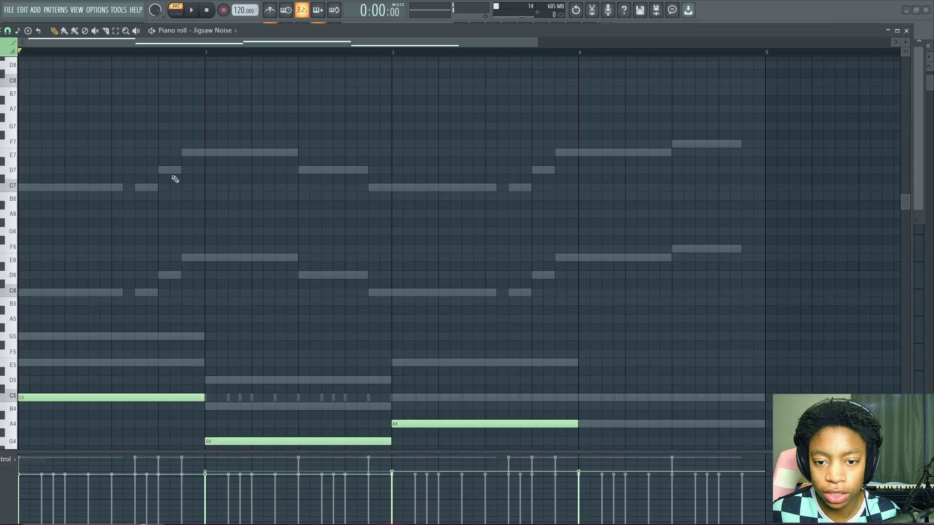
pyautogui.hotkey('ctrl', 'Up')
pyautogui.press('space')
pyautogui.press('space')
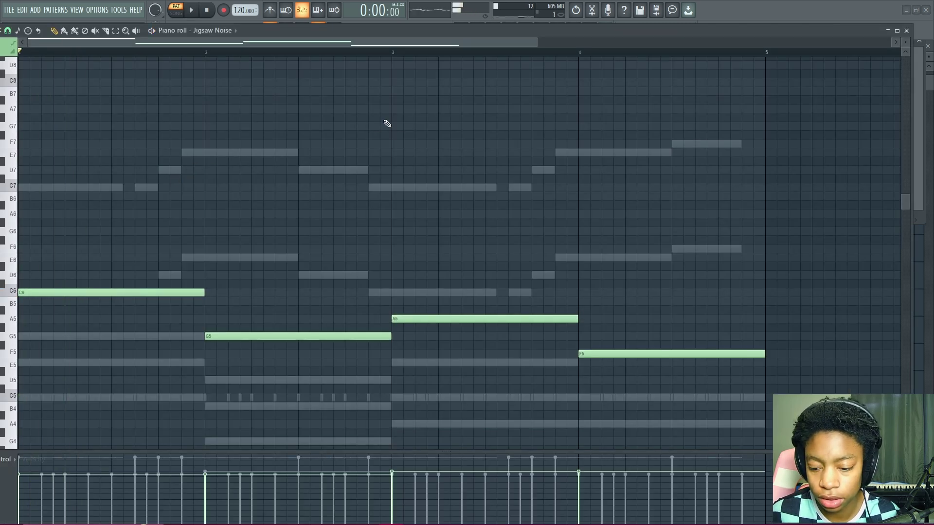
pyautogui.hotkey('ctrl', 'Down')
pyautogui.hotkey('ctrl', 'Down')
pyautogui.scroll(-3, 387, 124)
pyautogui.press('space')
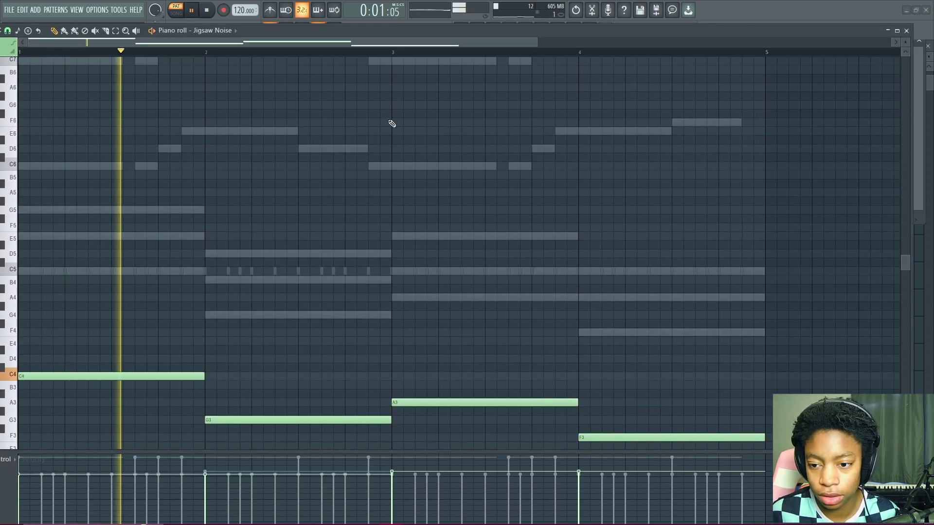
pyautogui.press('space')
pyautogui.click(907, 31)
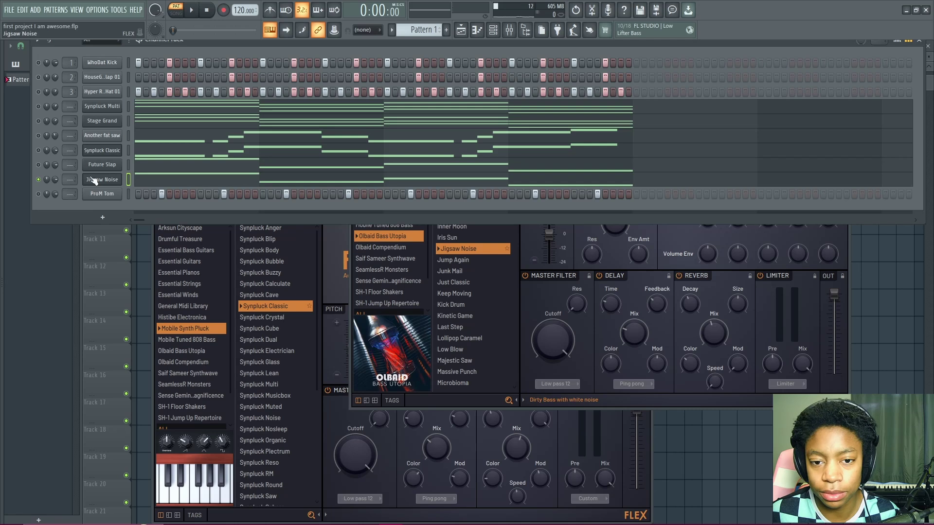
# Step: Play the full pattern with Future Slap and Jigsaw Noise together, and review the Jigsaw Noise notes in the piano roll
pyautogui.click(39, 166)
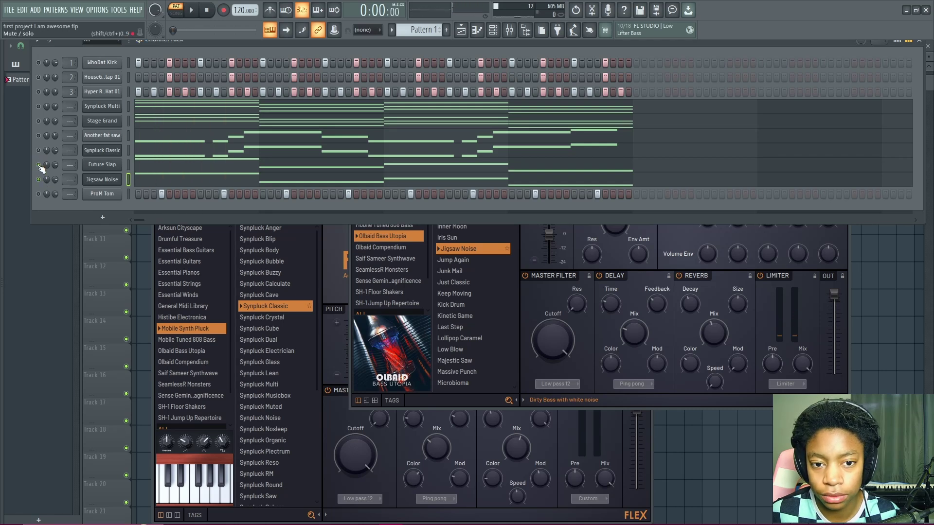
pyautogui.press('space')
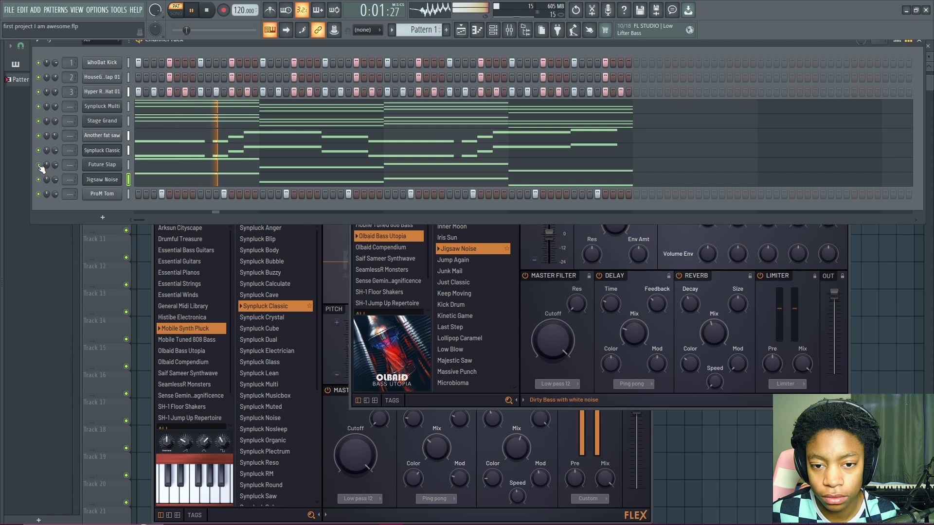
pyautogui.click(208, 181)
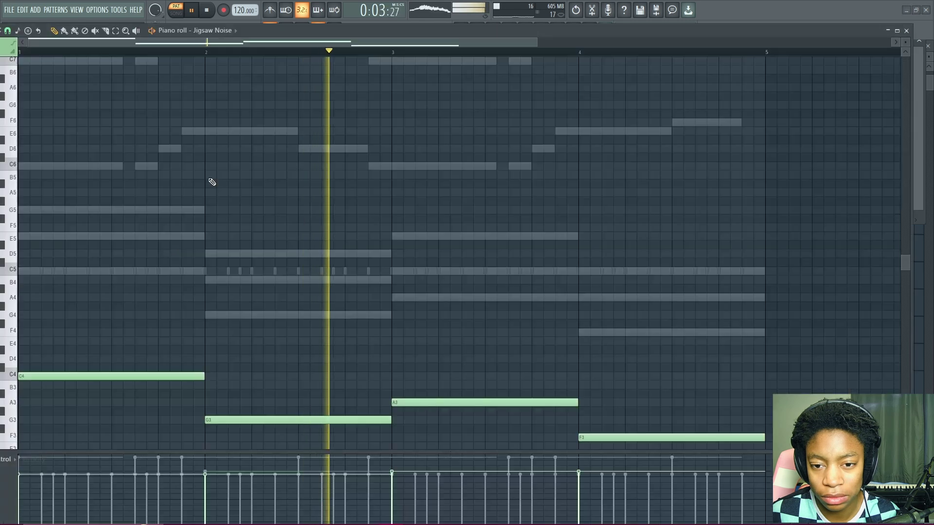
pyautogui.click(906, 31)
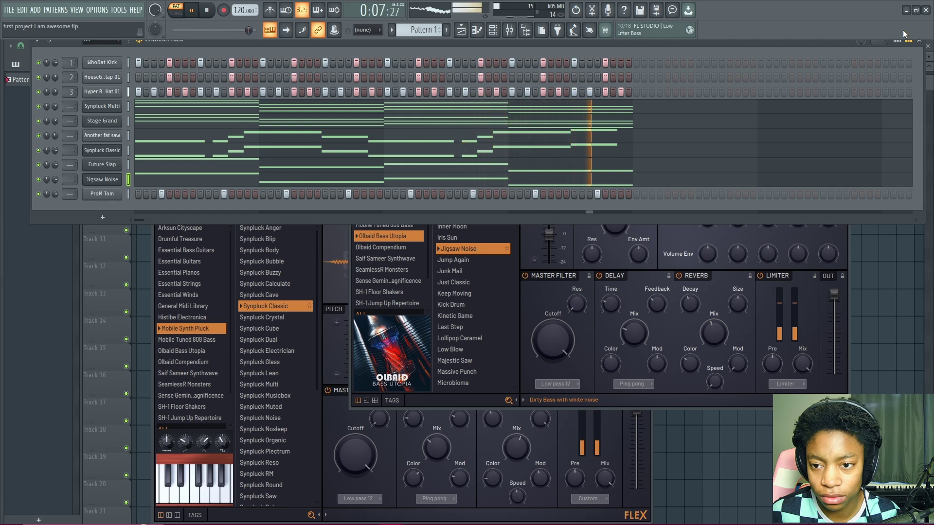
pyautogui.press('space')
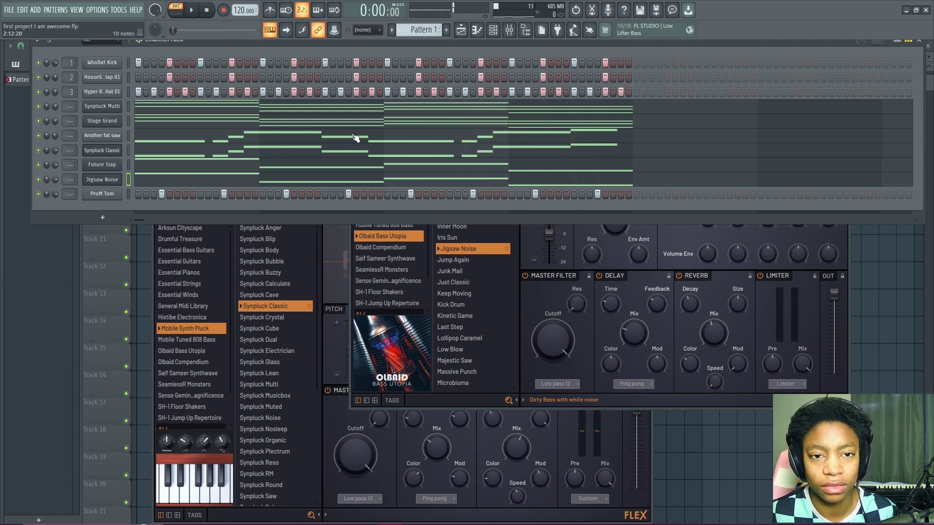
# Step: Load the Iris Sun preset back into the cloned bass channel and listen to the full pattern
pyautogui.click(444, 238)
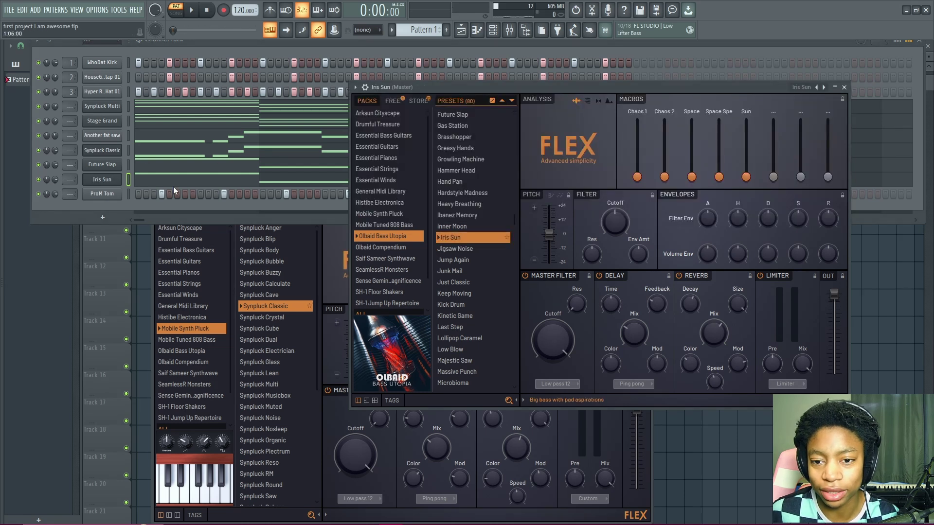
pyautogui.click(844, 87)
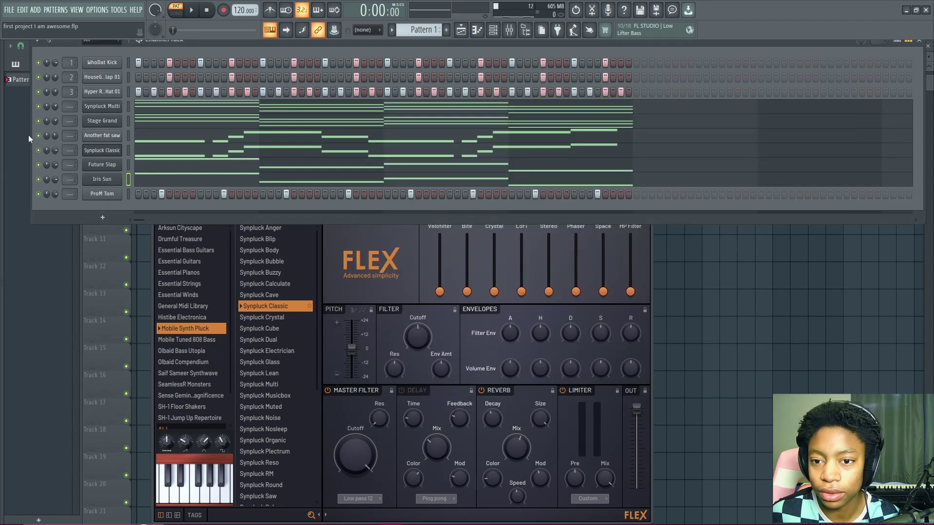
pyautogui.press('space')
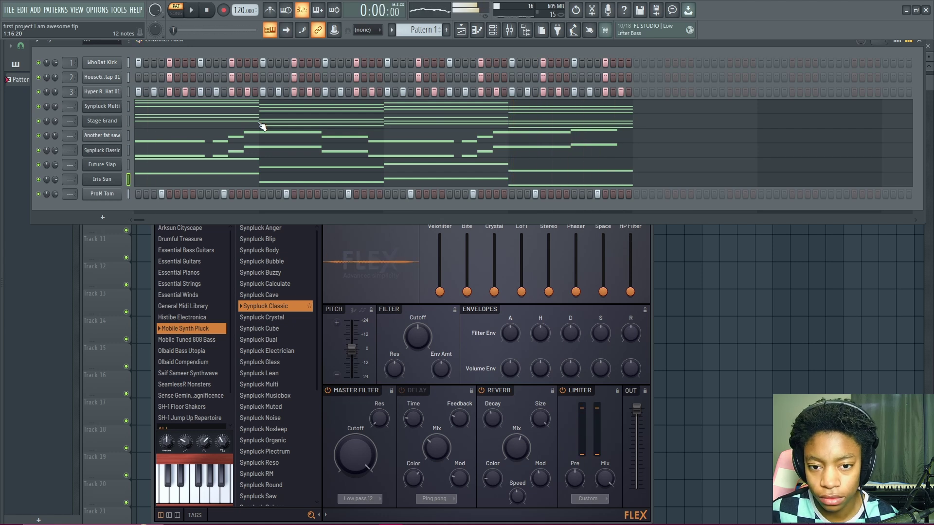
pyautogui.press('space')
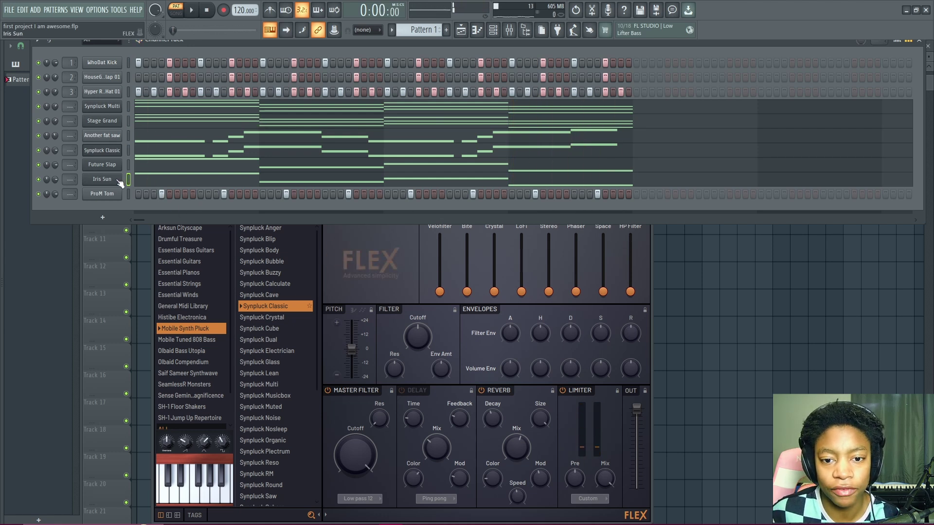
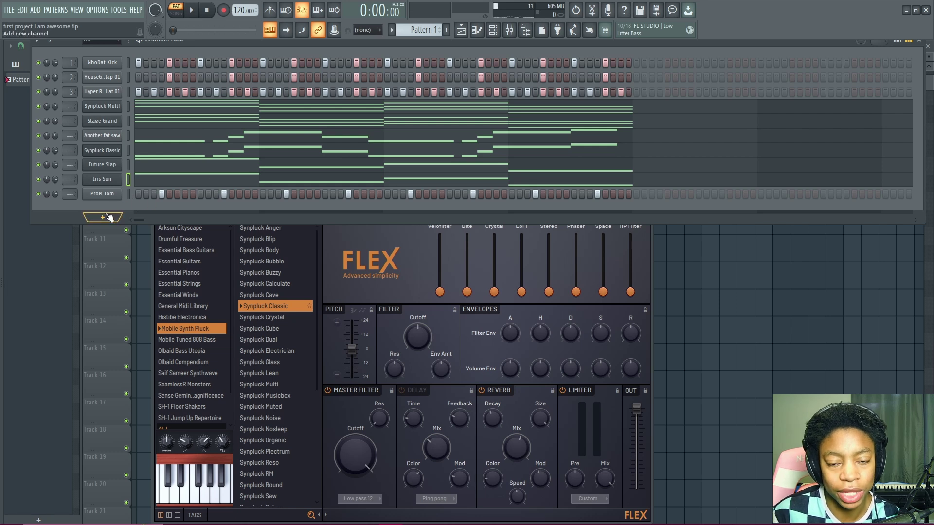
# Step: Clone the Iris Sun channel and replace the clone's instrument with Sytrus
pyautogui.rightClick(106, 182)
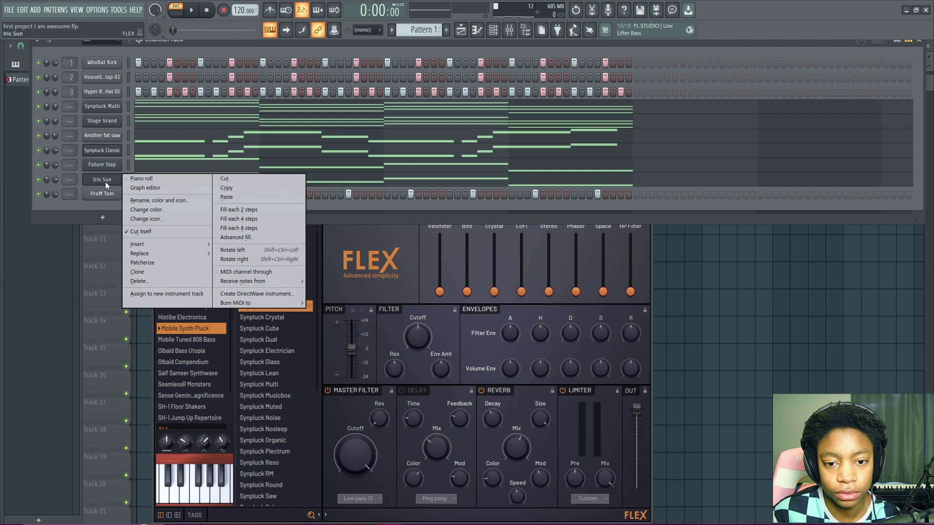
pyautogui.click(150, 273)
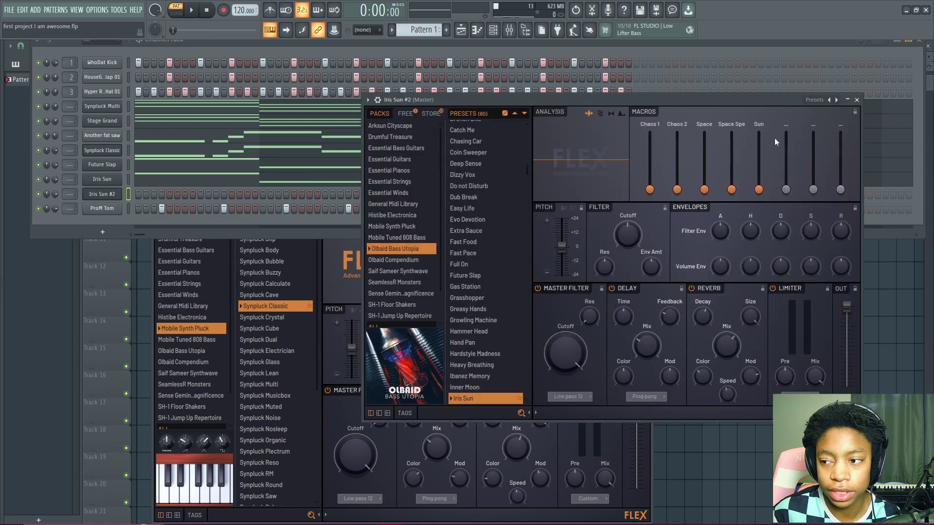
pyautogui.click(857, 99)
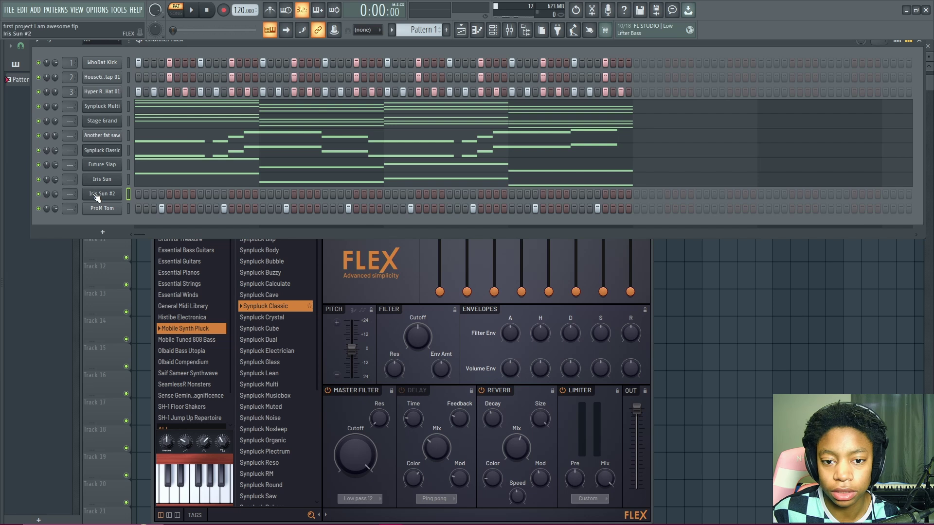
pyautogui.rightClick(119, 193)
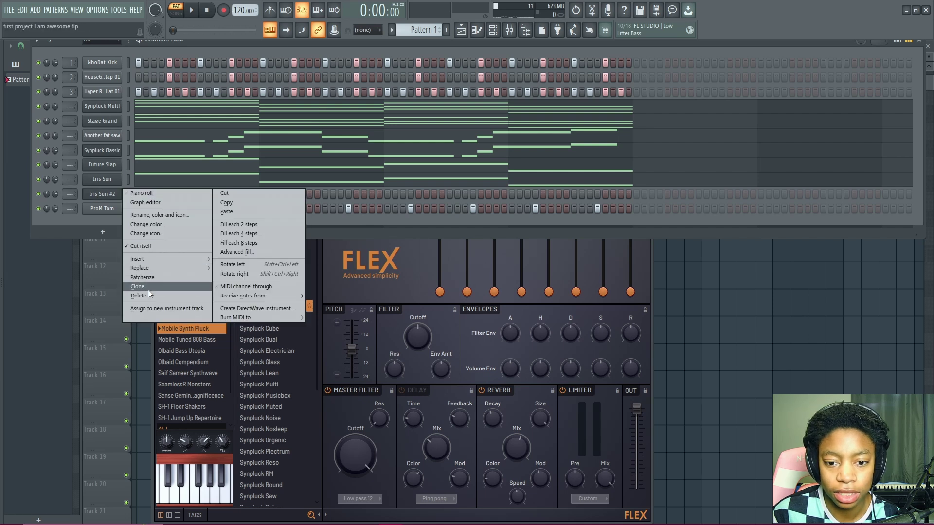
pyautogui.moveTo(149, 267)
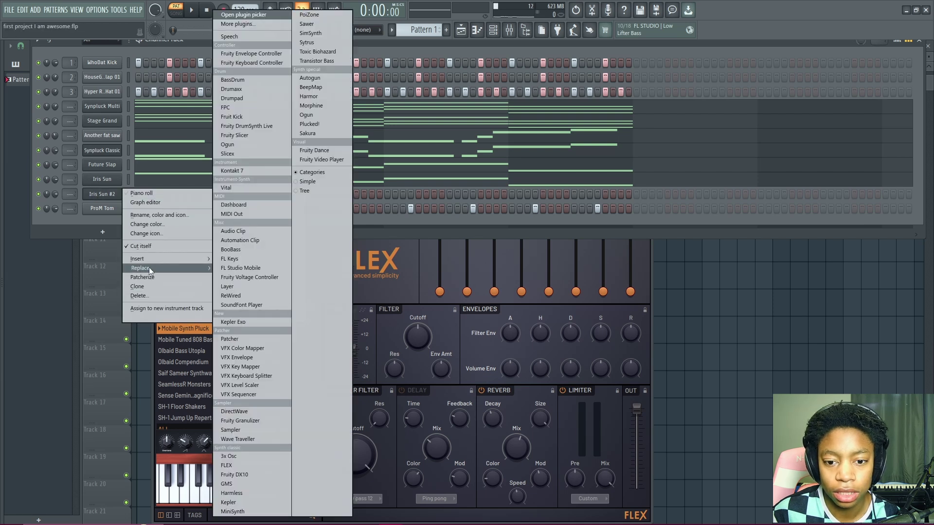
pyautogui.click(333, 44)
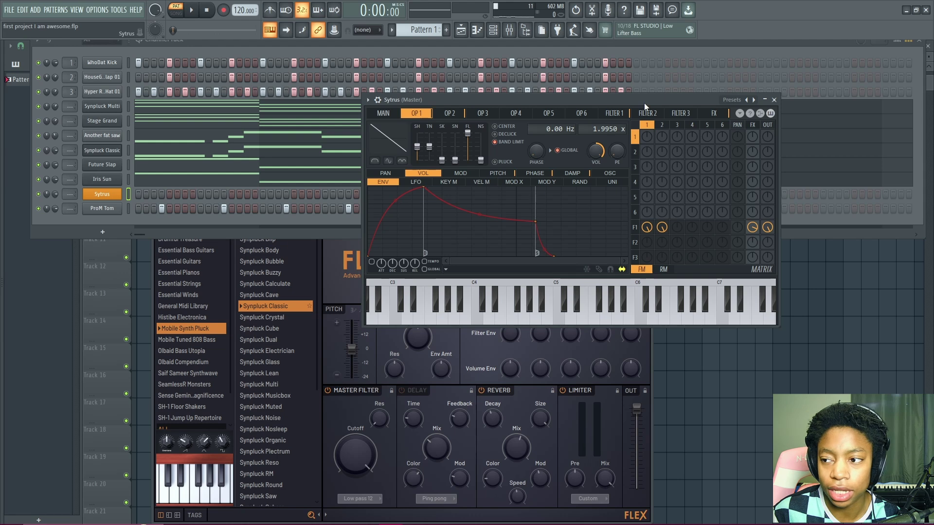
# Step: Try the Sub bass 2 preset in Sytrus and load the Sub bass preset instead
pyautogui.moveTo(644, 103); pyautogui.dragTo(502, 87)
pyautogui.click(590, 85)
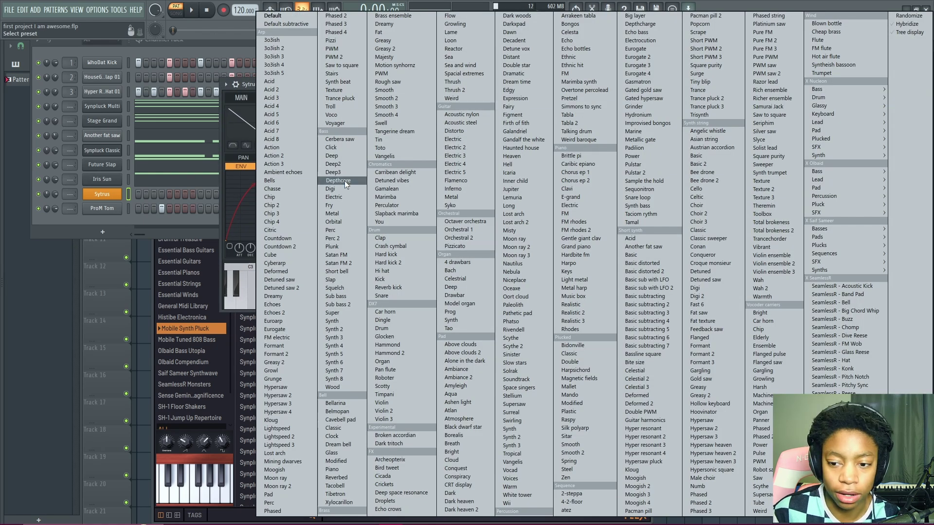
pyautogui.click(338, 304)
pyautogui.click(590, 83)
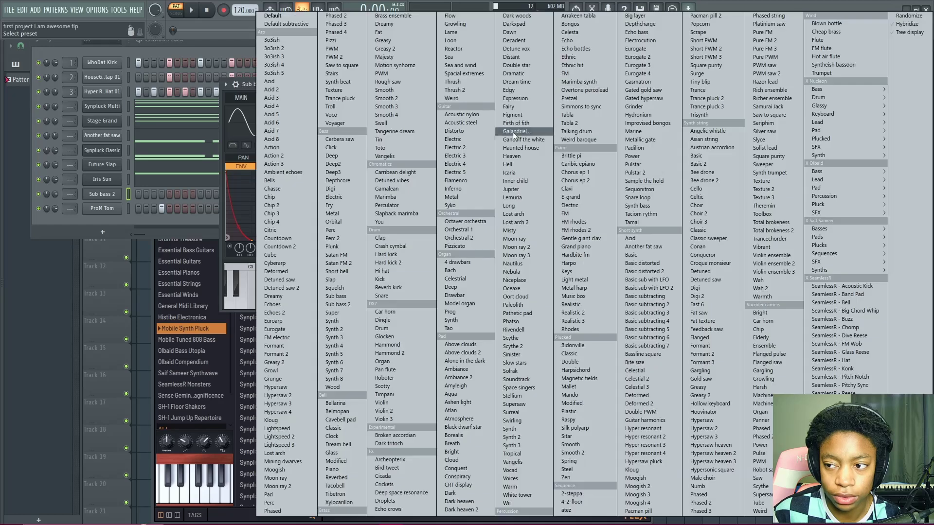
pyautogui.click(322, 288)
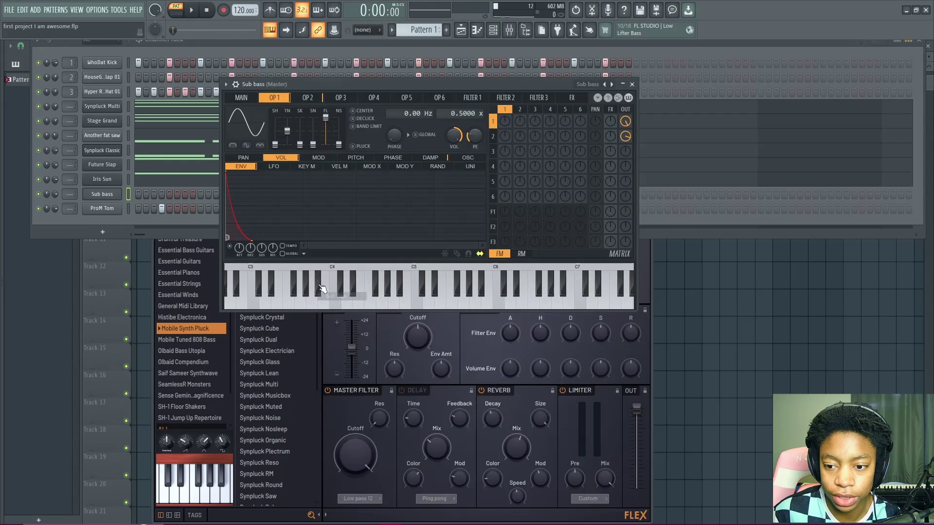
# Step: Copy the Iris Sun notes into the Sub bass channel and solo that channel
pyautogui.click(632, 85)
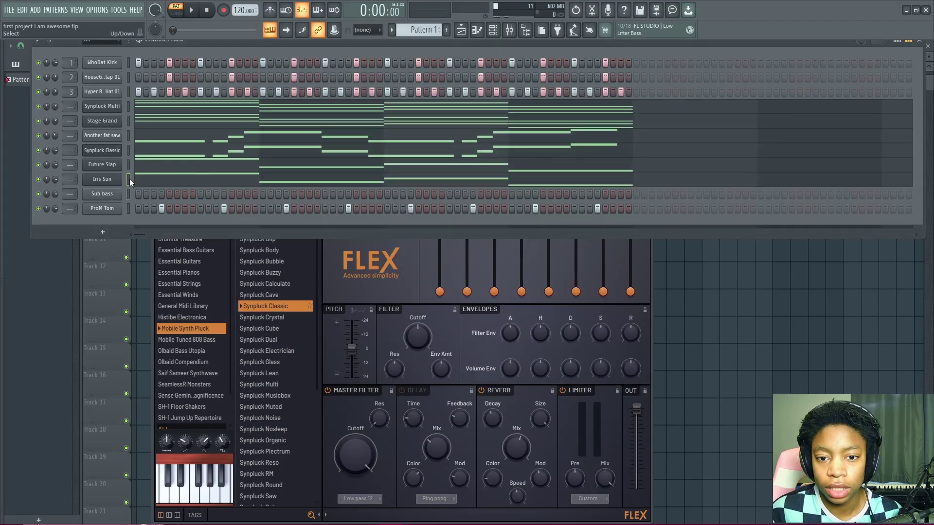
pyautogui.click(129, 194)
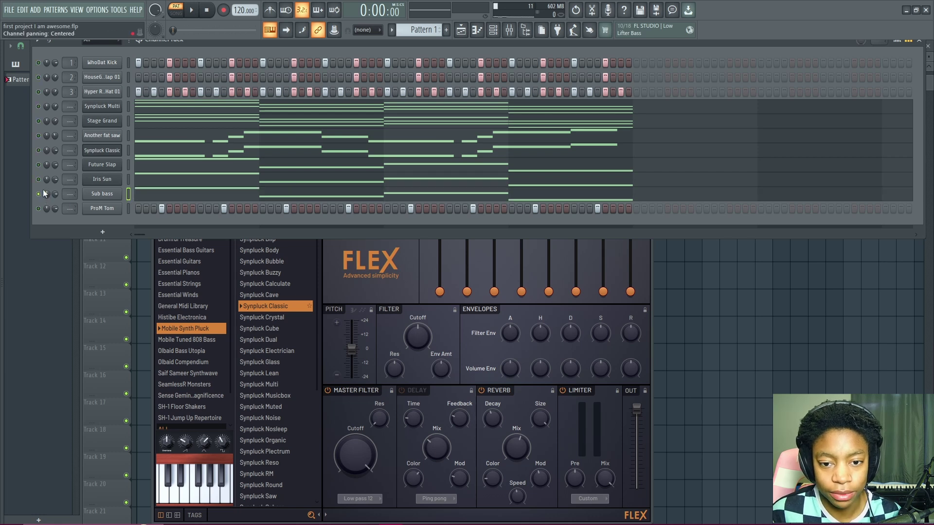
# Step: Play the soloed Sub bass channel and transpose its notes up one octave in the piano roll
pyautogui.press('space')
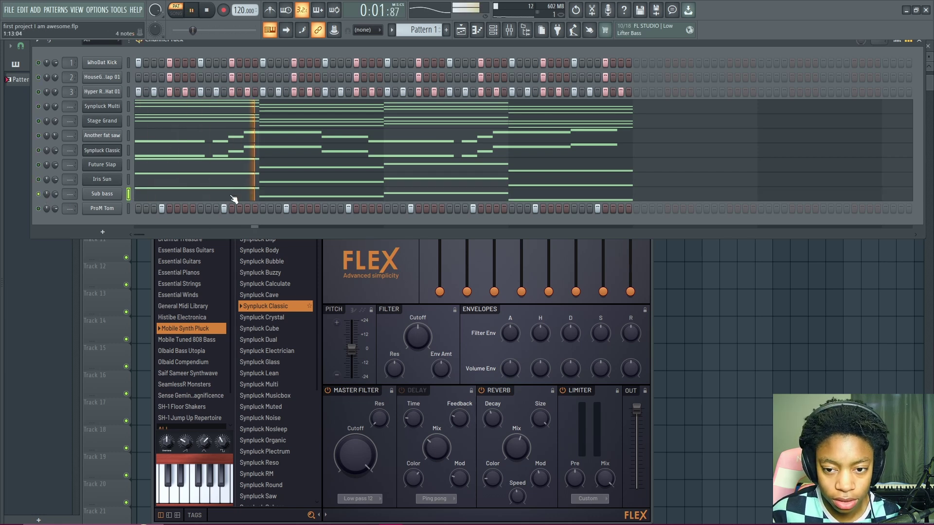
pyautogui.click(263, 196)
pyautogui.hotkey('ctrl', 'Up')
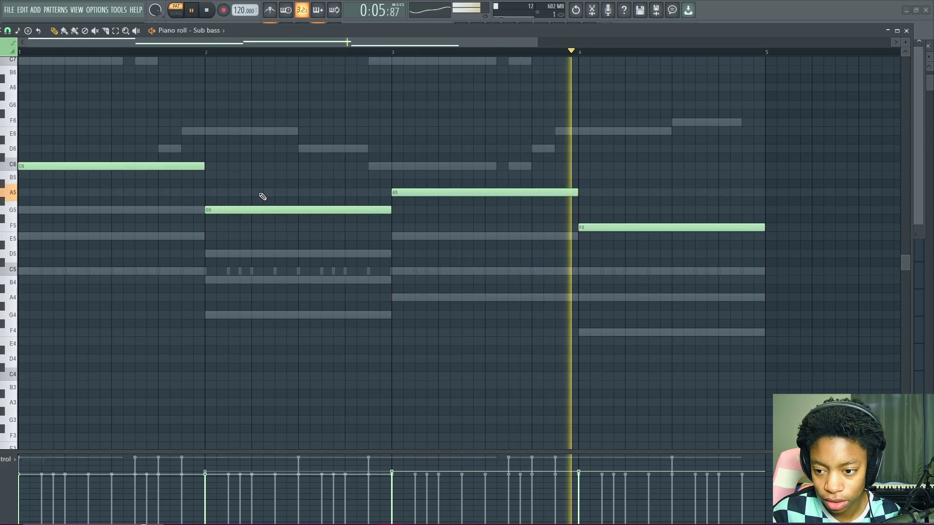
pyautogui.press('space')
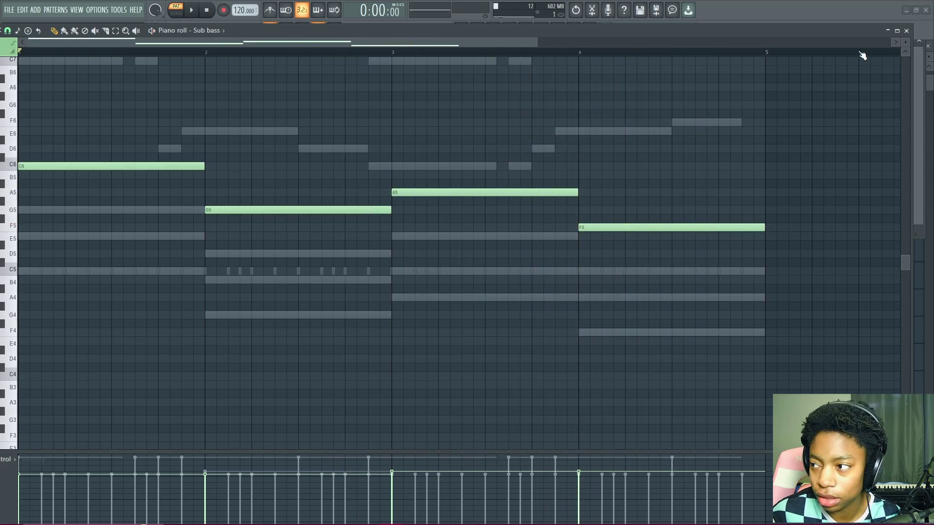
pyautogui.click(907, 30)
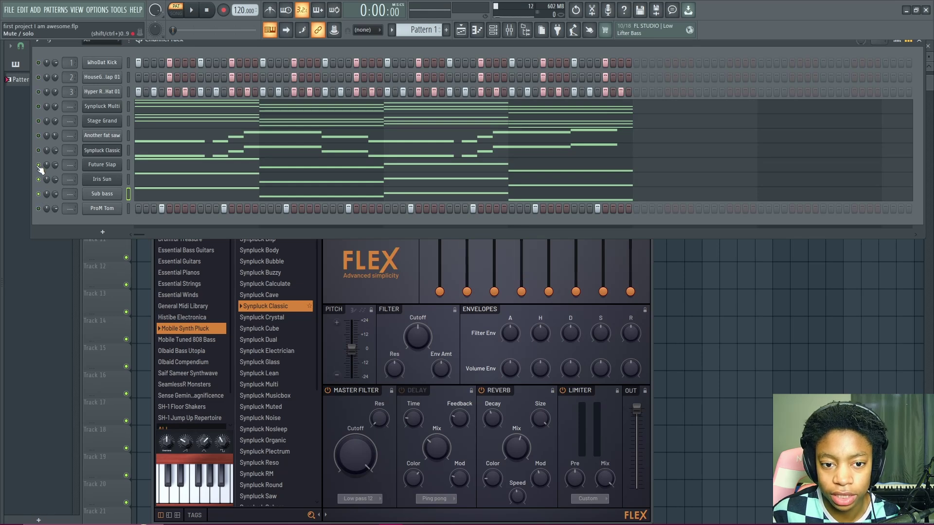
# Step: Listen to the Future Slap, Iris Sun and Sub bass channels playing together
pyautogui.press('space')
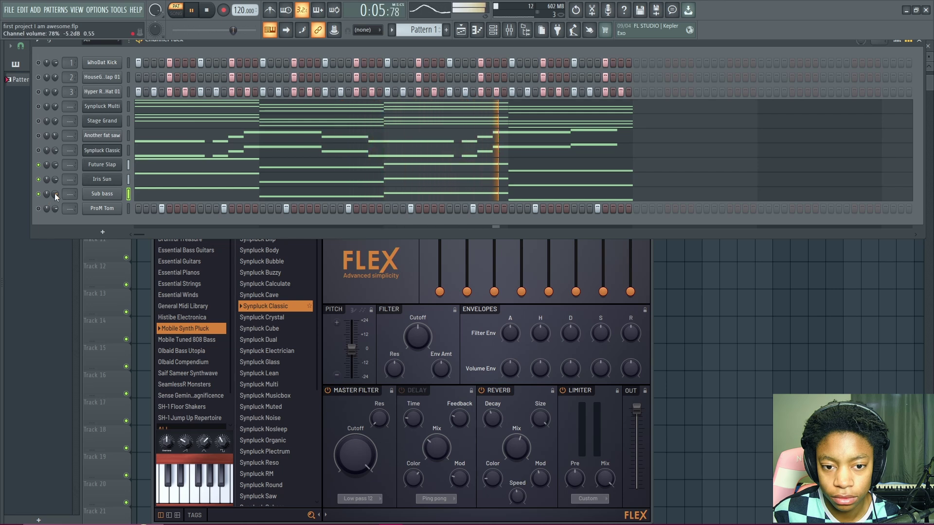
pyautogui.press('space')
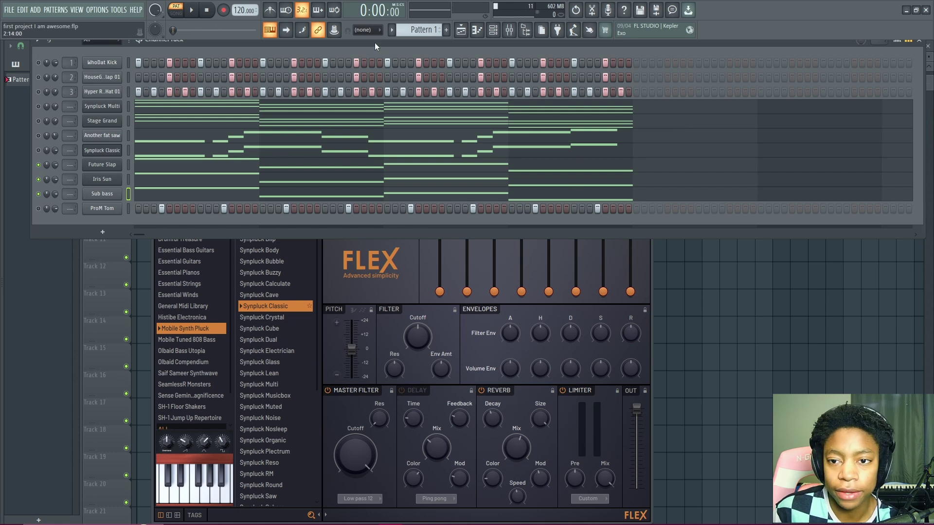
pyautogui.moveTo(375, 43); pyautogui.dragTo(371, 84)
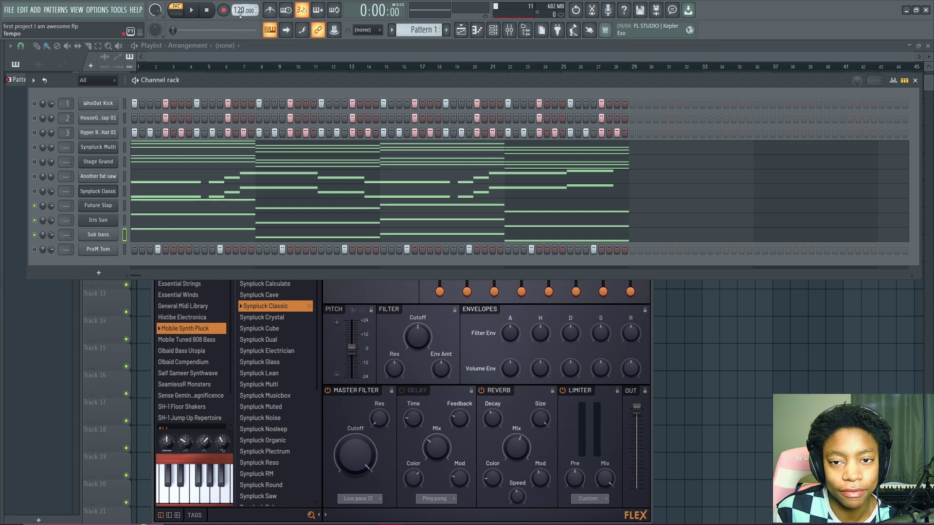
# Step: Raise the project tempo to 139 BPM and play the bass layers at that speed
pyautogui.scroll(1, 241, 12)
pyautogui.scroll(5, 241, 13)
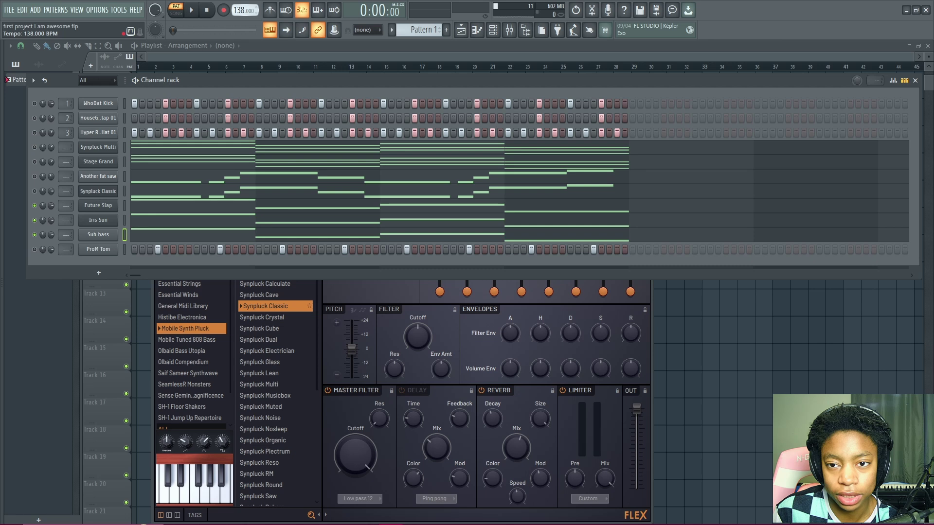
pyautogui.press('space')
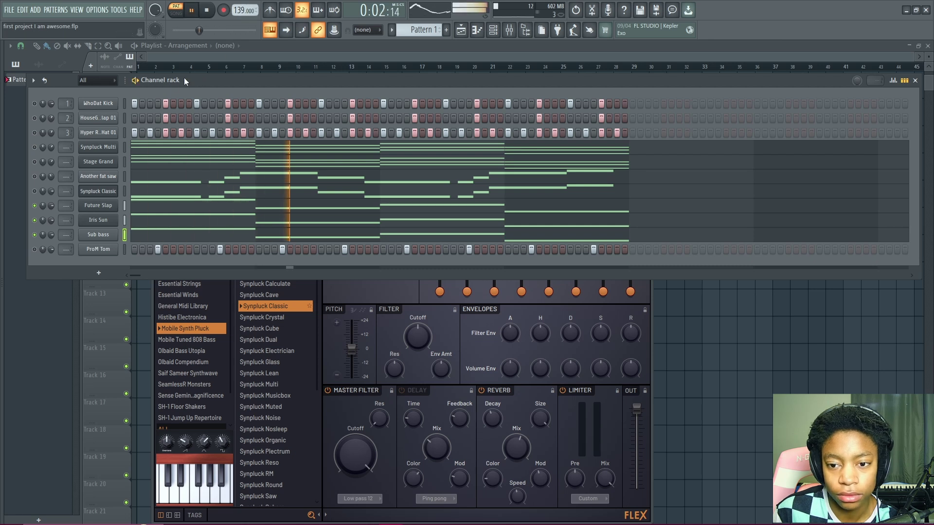
pyautogui.press('space')
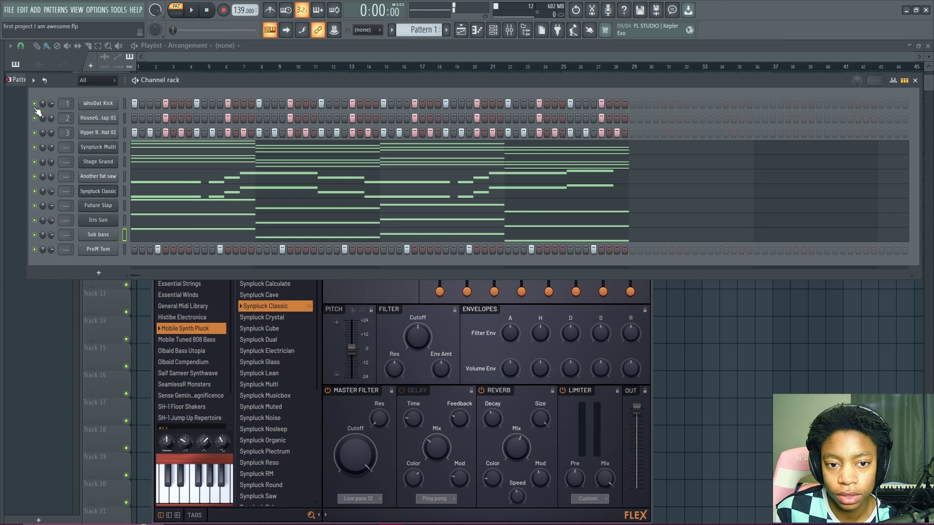
# Step: Listen to the full pattern with every channel enabled
pyautogui.press('space')
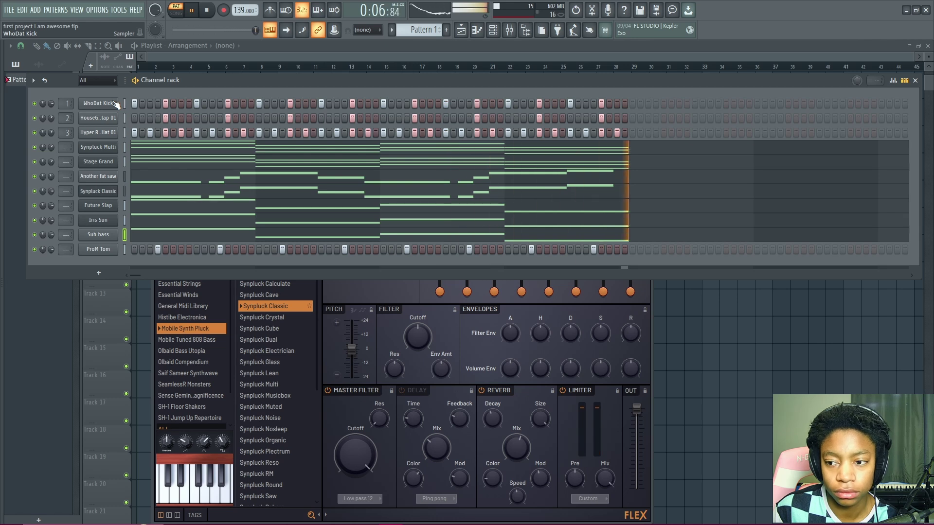
pyautogui.press('space')
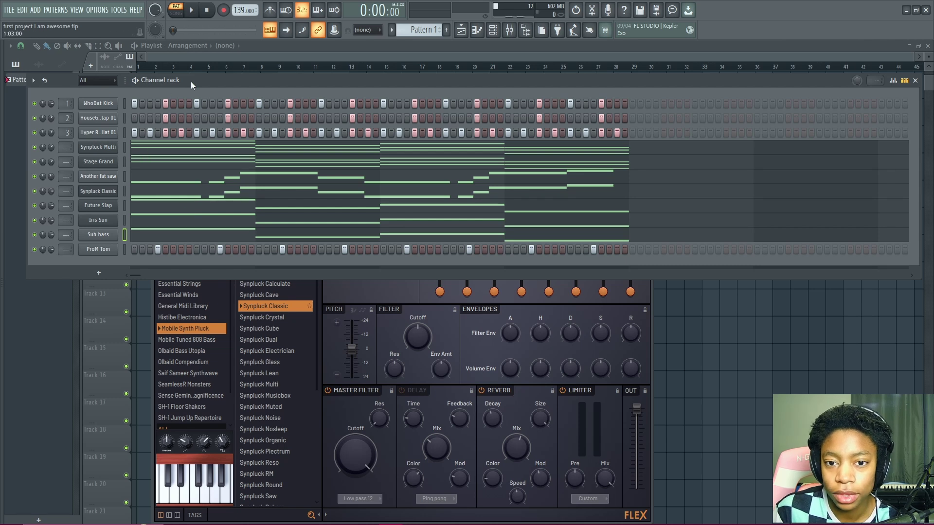
pyautogui.moveTo(201, 79)
pyautogui.mouseDown()
pyautogui.moveTo(255, 66)
pyautogui.moveTo(197, 60)
pyautogui.moveTo(198, 74)
pyautogui.mouseUp()
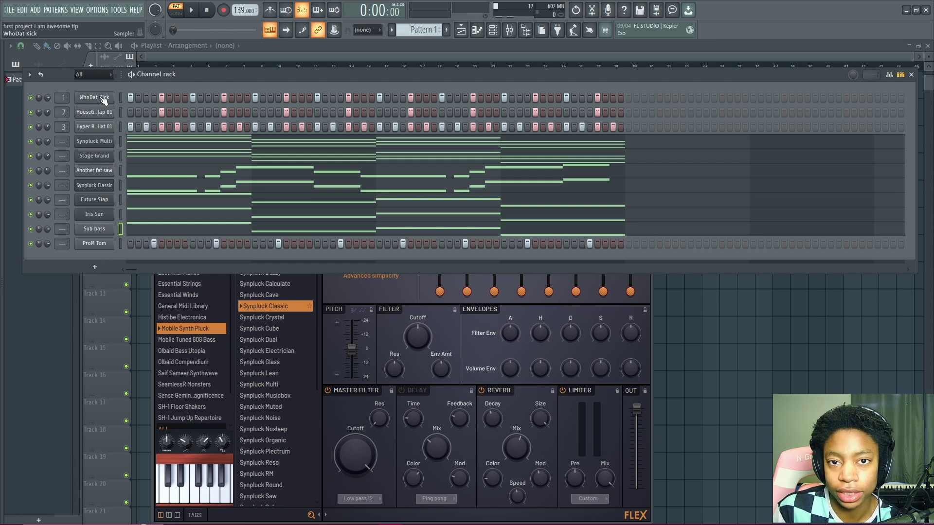
# Step: Rename the WhoDat Kick channel as Kick and colour it red
pyautogui.click(119, 97)
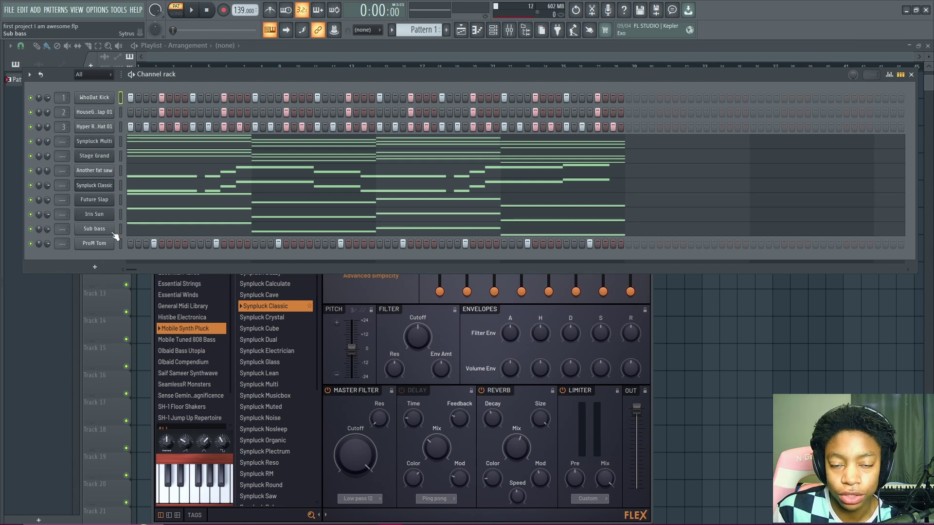
pyautogui.press('F2')
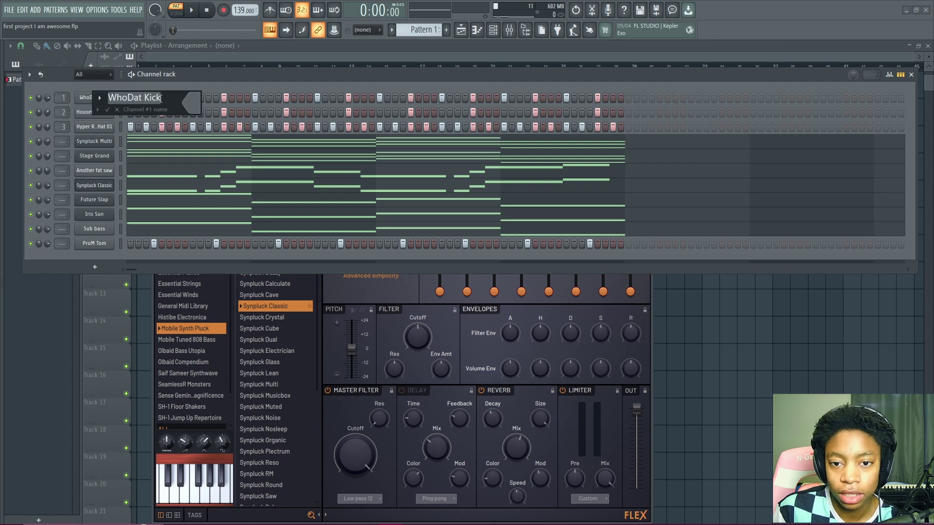
pyautogui.write('K')
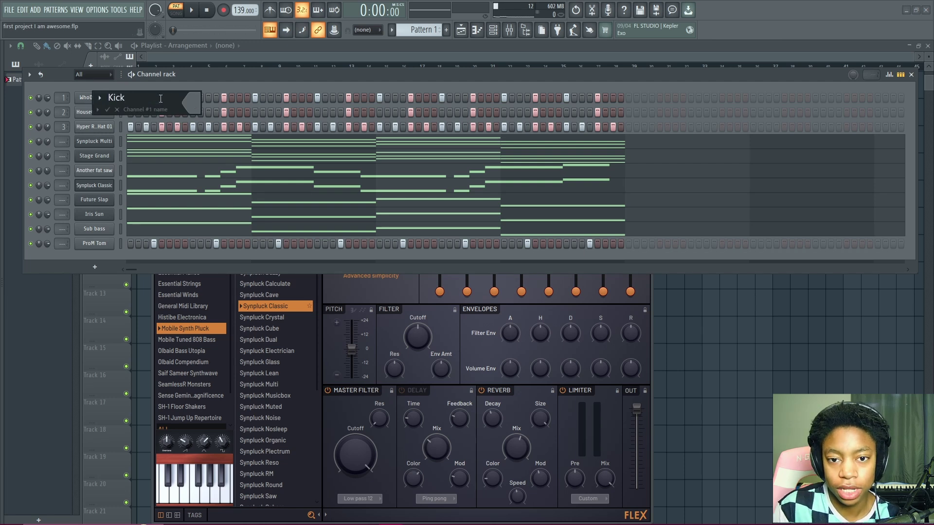
pyautogui.click(190, 109)
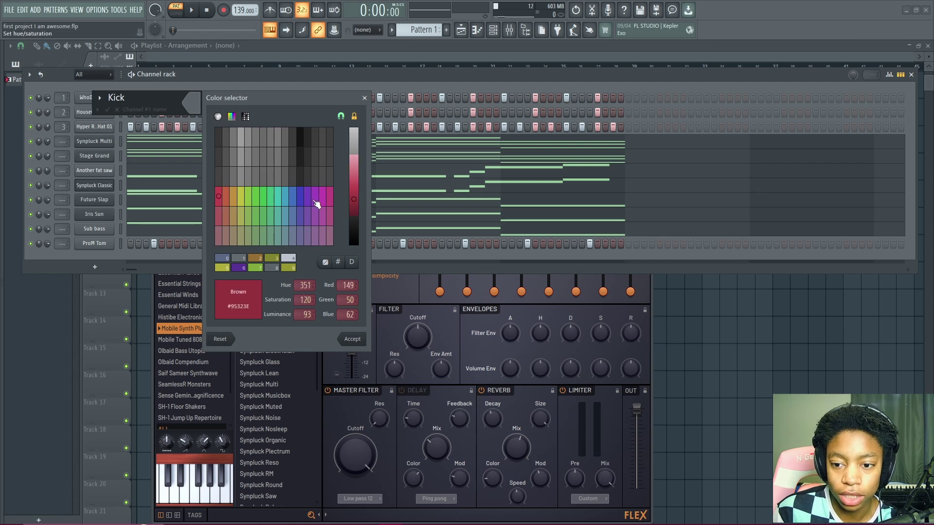
pyautogui.click(358, 341)
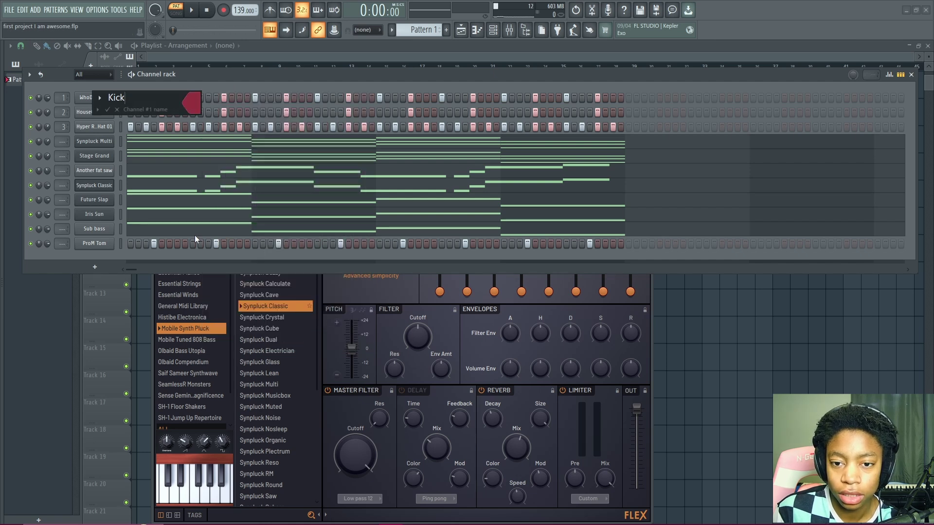
pyautogui.press('Return')
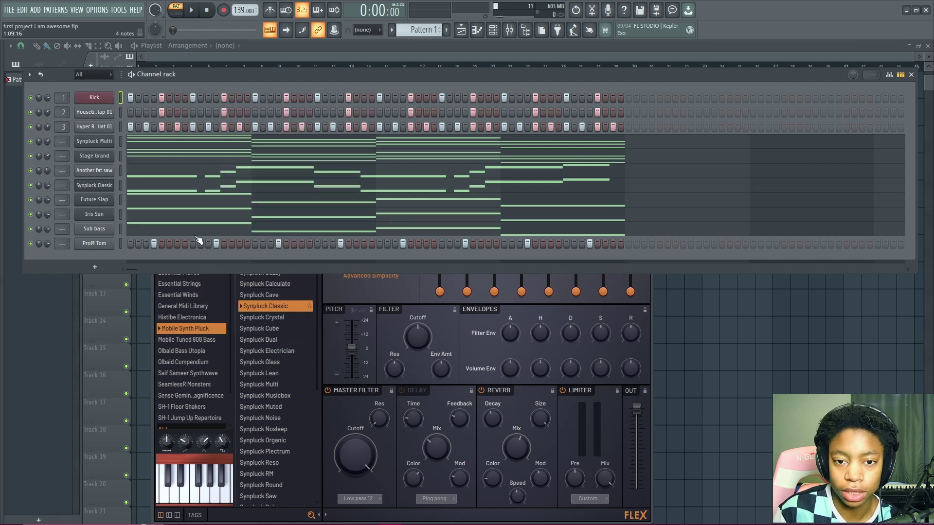
pyautogui.rightClick(108, 100)
pyautogui.click(137, 122)
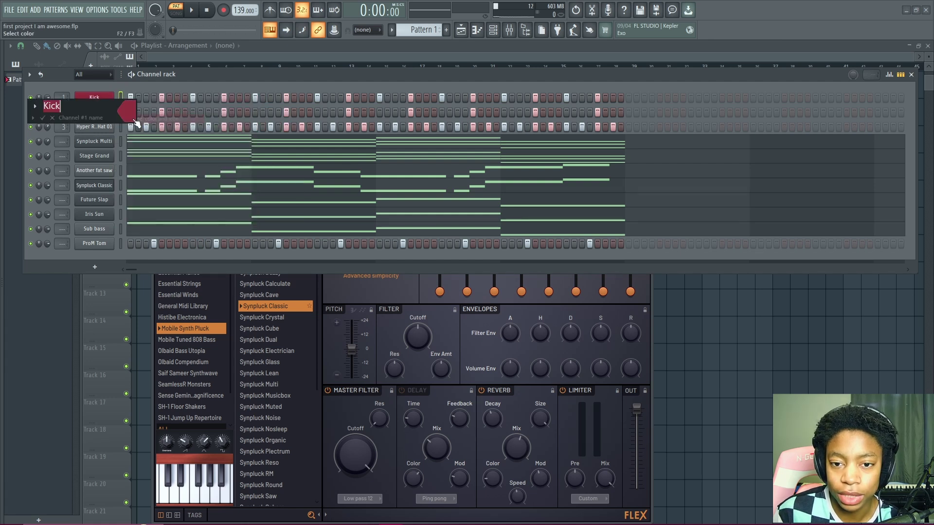
pyautogui.press('Return')
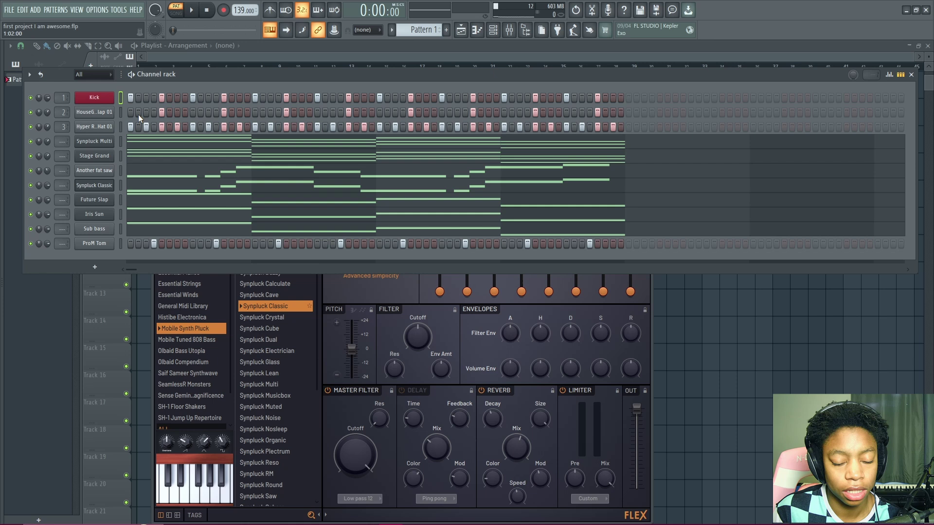
# Step: Rename the HouseGen Clap 01 channel as Clap and give it an orange-red colour
pyautogui.rightClick(108, 115)
pyautogui.click(90, 116)
pyautogui.click(90, 116)
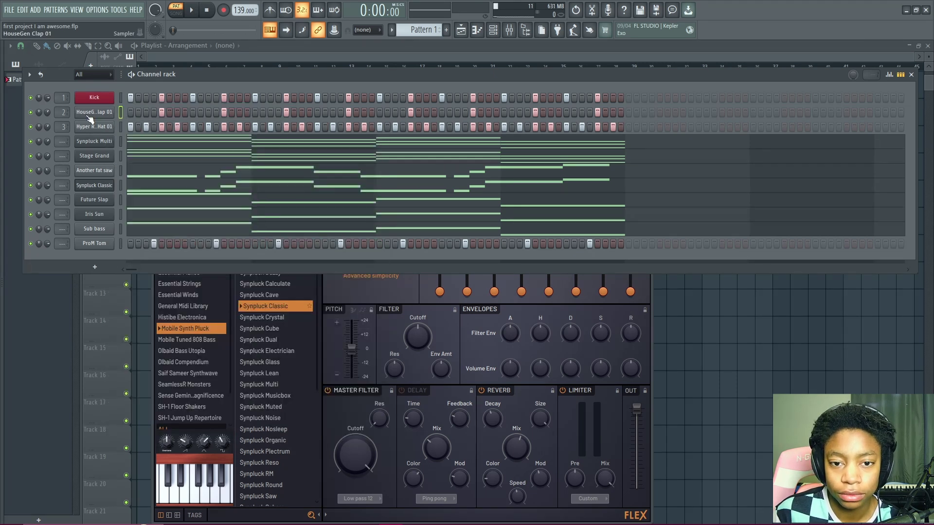
pyautogui.rightClick(90, 116)
pyautogui.click(118, 138)
pyautogui.write('Clap')
pyautogui.click(181, 118)
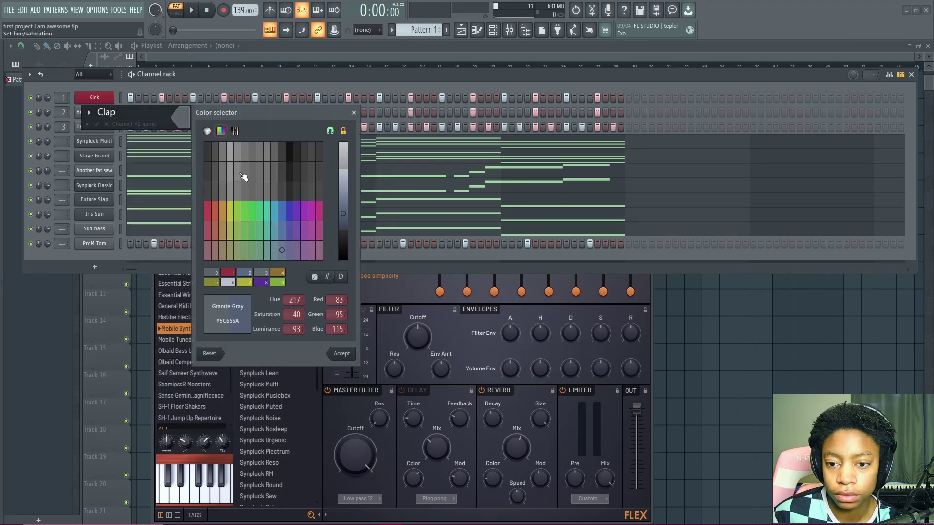
pyautogui.click(215, 213)
pyautogui.click(347, 353)
pyautogui.press('Return')
# Step: Rename the Hyper Roulette Hat channel as Hi Hat in yellow and the ProM Tom channel as Tom in red
pyautogui.press('F2')
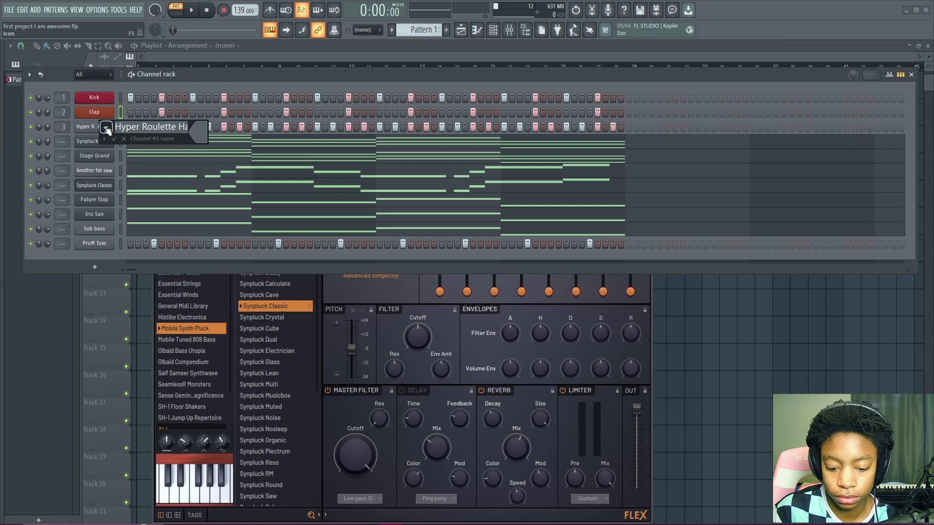
pyautogui.write('Hi Hat')
pyautogui.click(197, 141)
pyautogui.click(247, 232)
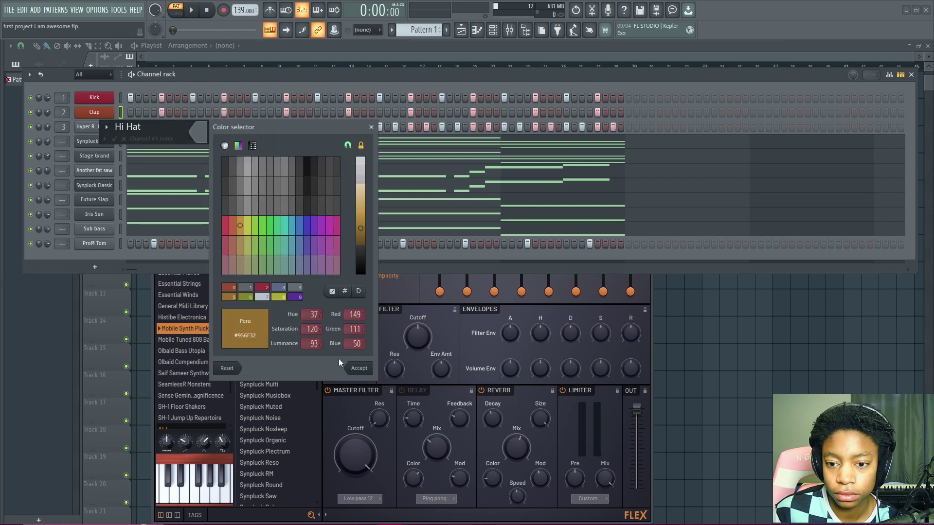
pyautogui.click(252, 234)
pyautogui.click(365, 367)
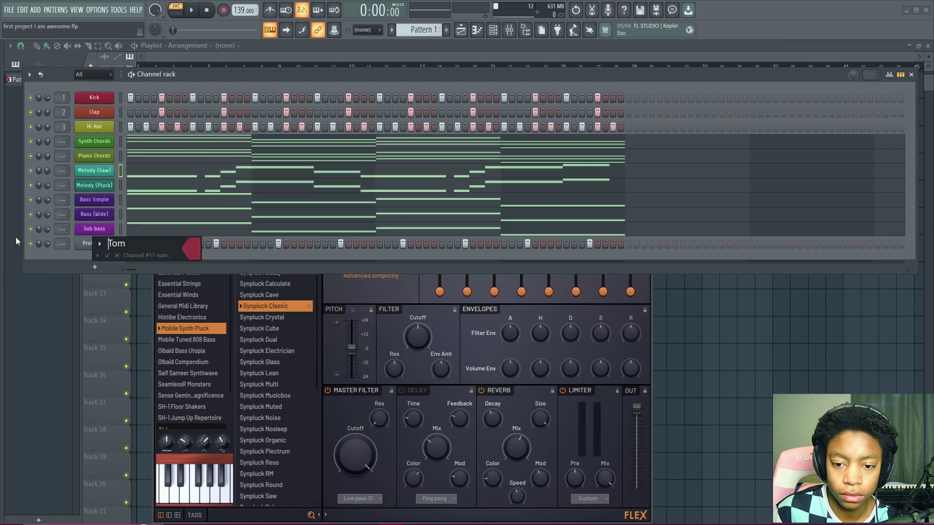
pyautogui.press('Return')
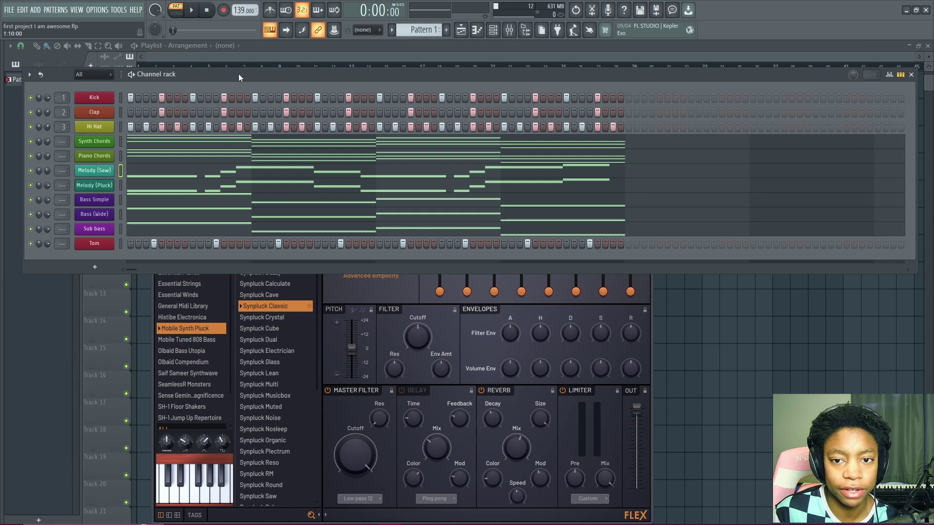
# Step: Close the channel rack and the Melody (Pluck) FLEX window to leave the playlist clear
pyautogui.moveTo(238, 73); pyautogui.dragTo(361, 74)
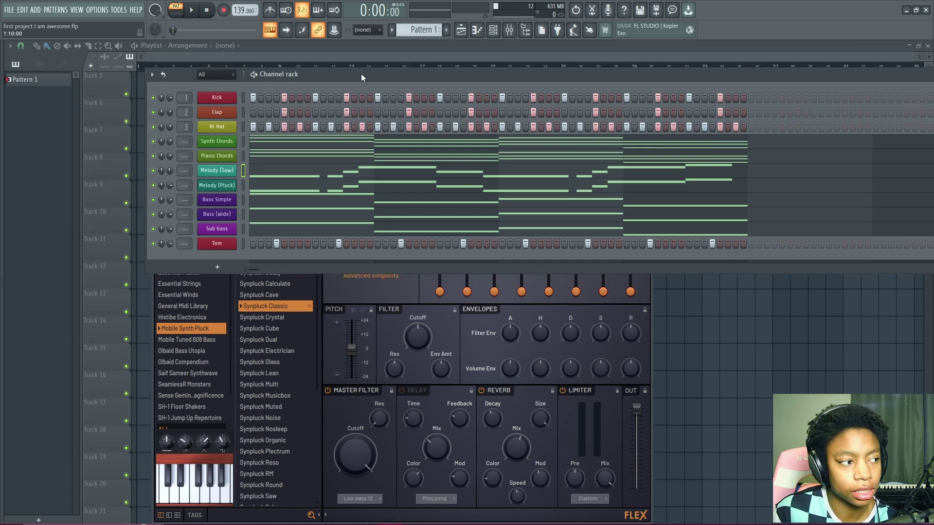
pyautogui.moveTo(360, 74); pyautogui.dragTo(362, 63)
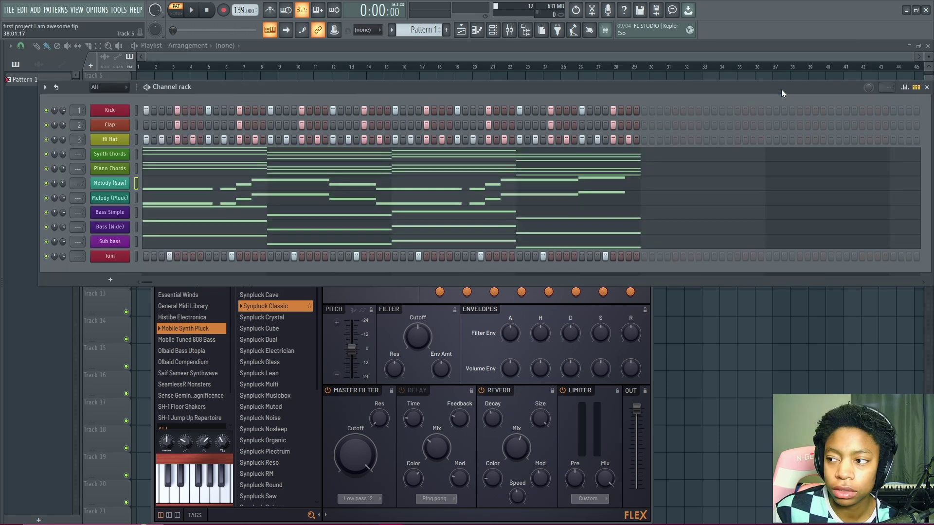
pyautogui.moveTo(781, 89); pyautogui.dragTo(765, 89)
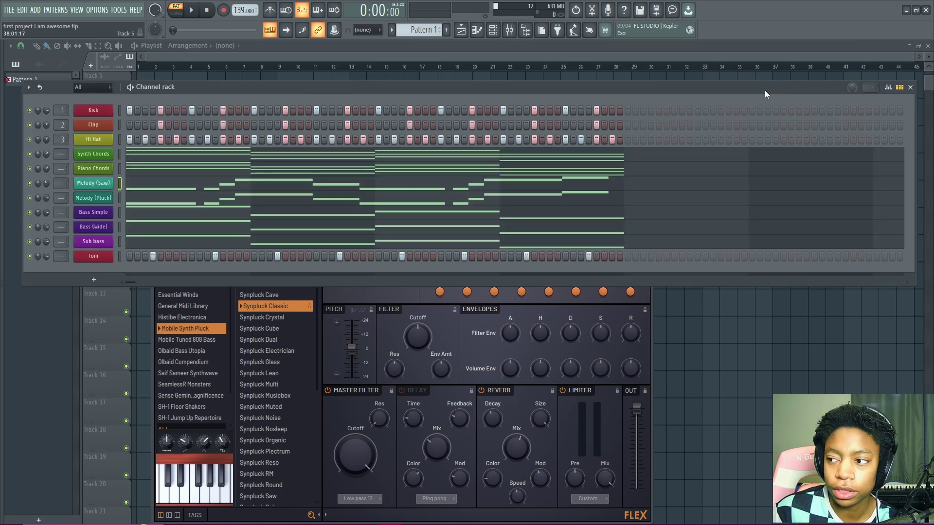
pyautogui.click(910, 87)
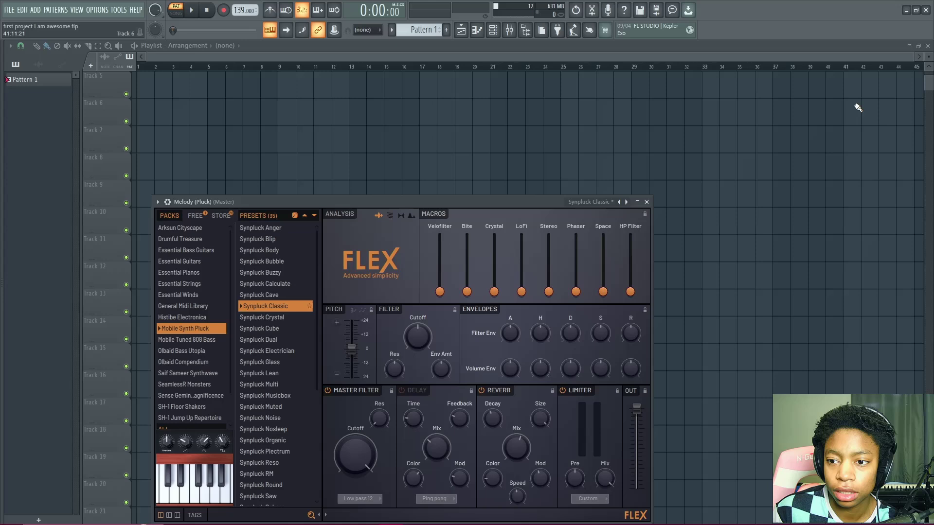
pyautogui.click(647, 202)
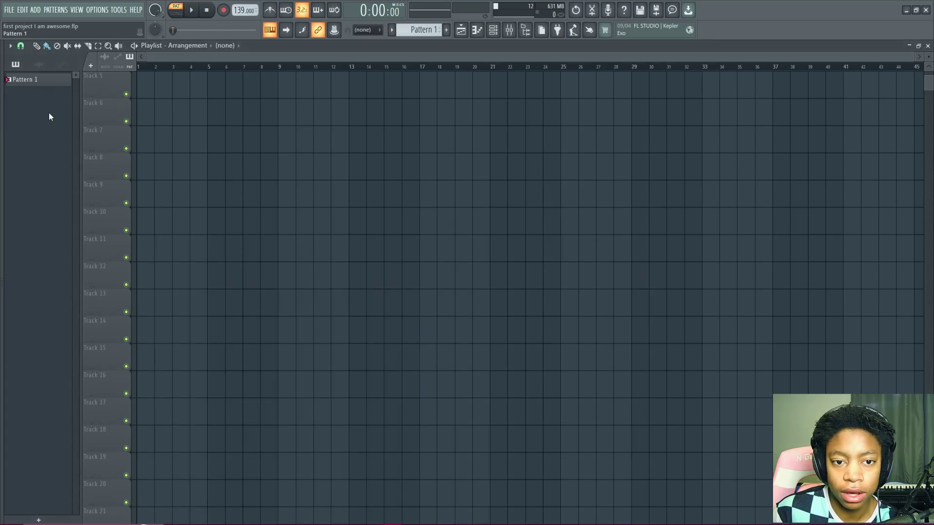
pyautogui.click(492, 30)
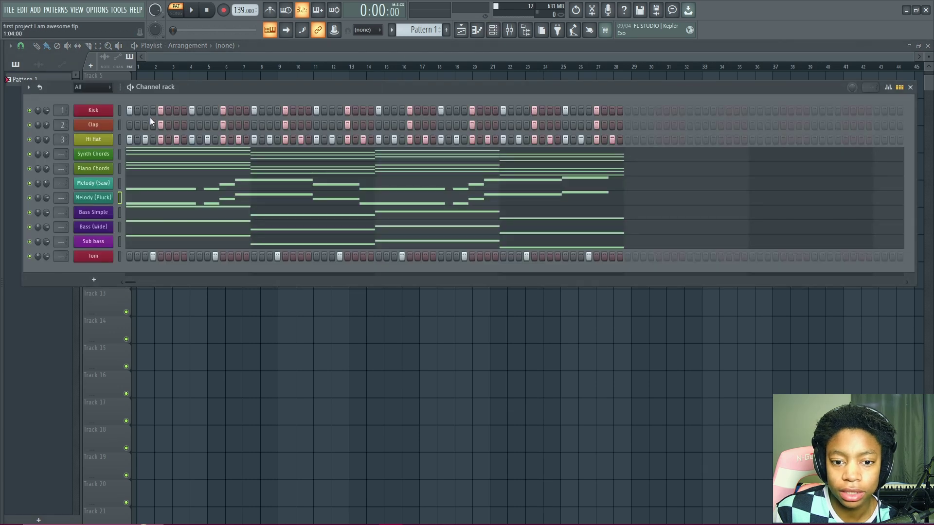
pyautogui.moveTo(212, 91); pyautogui.dragTo(267, 82)
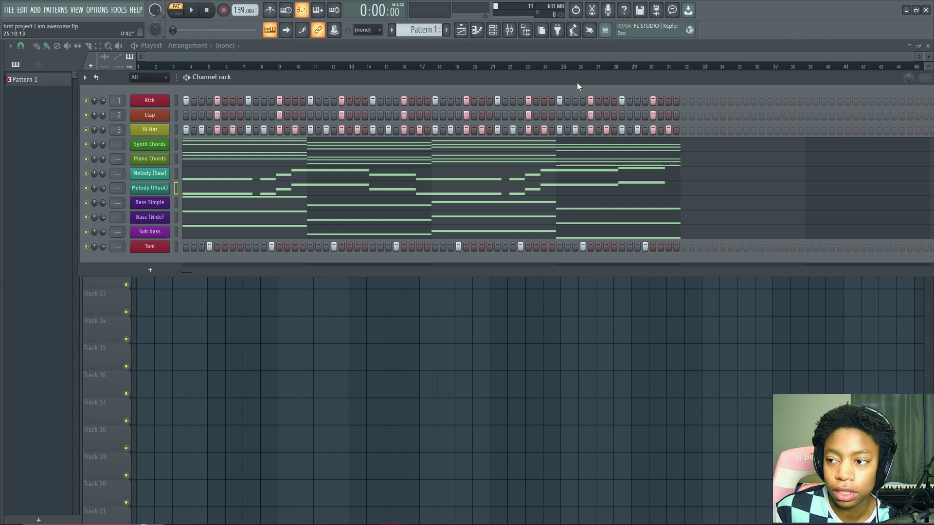
pyautogui.moveTo(576, 83); pyautogui.dragTo(437, 127)
pyautogui.click(826, 121)
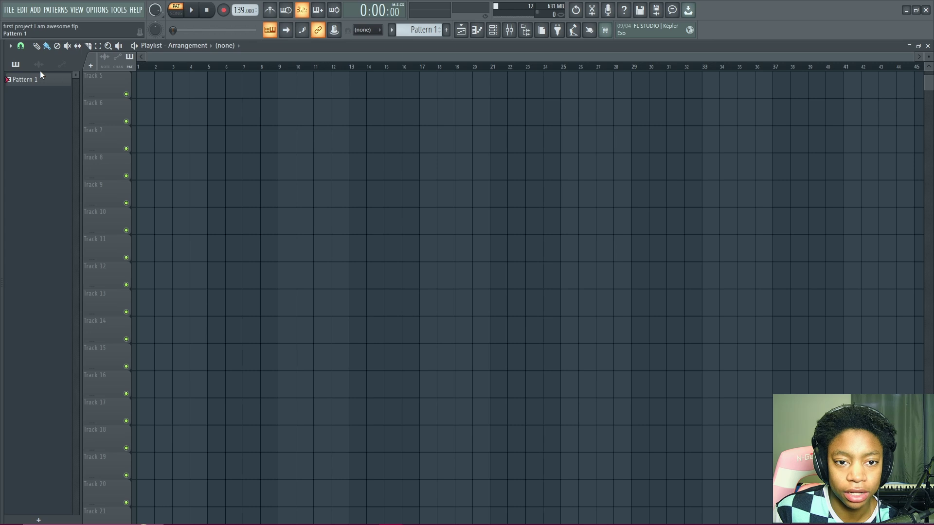
# Step: Split Pattern 1 by channel so each instrument gets its own pattern
pyautogui.rightClick(43, 85)
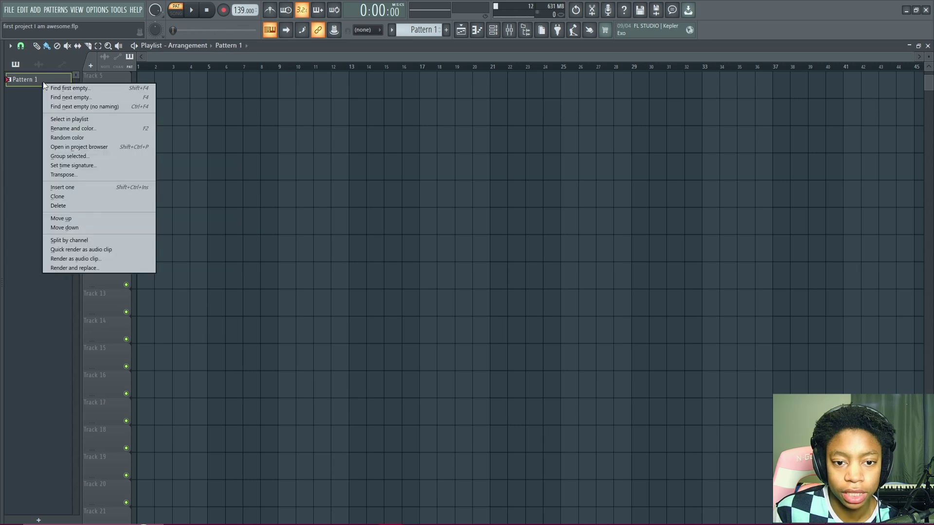
pyautogui.click(86, 241)
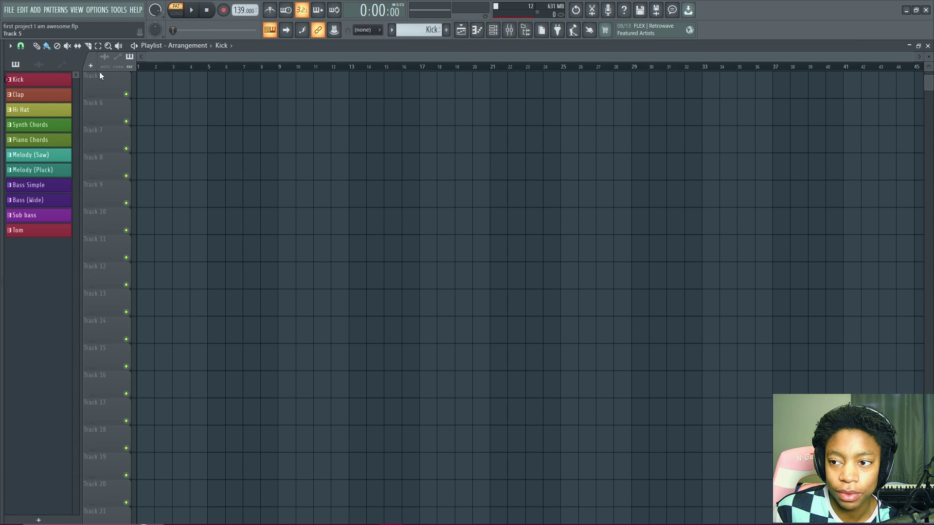
pyautogui.click(53, 88)
pyautogui.click(141, 87)
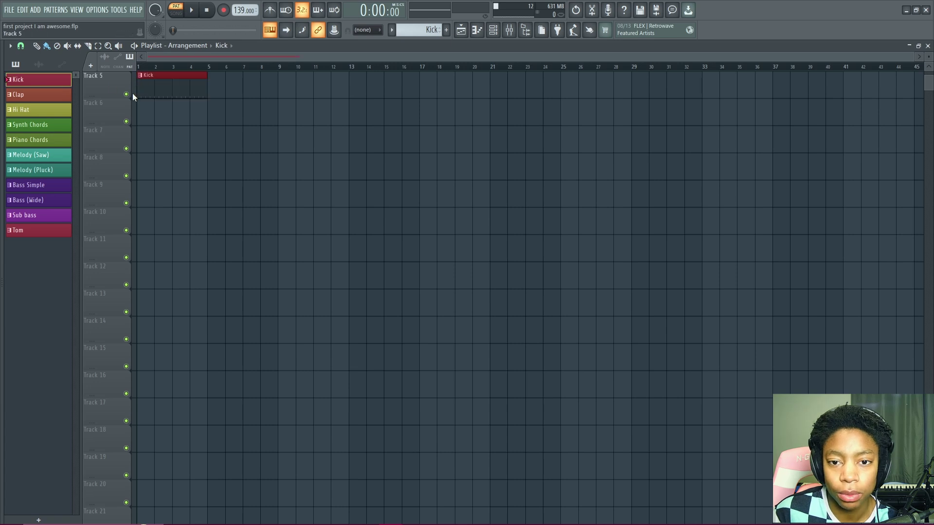
pyautogui.rightClick(156, 83)
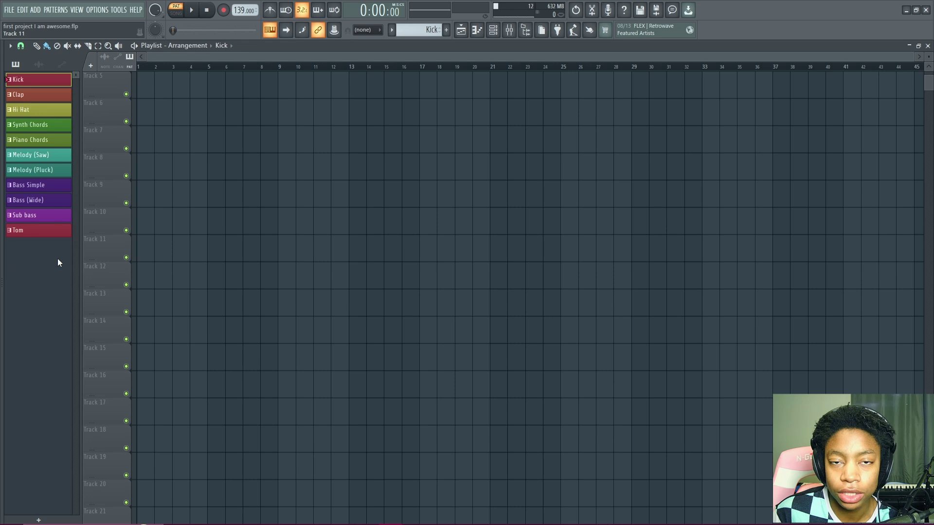
# Step: Examine the step and note content of the Kick, Clap, Melody (Saw) and Piano Chords patterns in the channel rack, closing it when done
pyautogui.click(493, 30)
pyautogui.moveTo(257, 121); pyautogui.dragTo(436, 61)
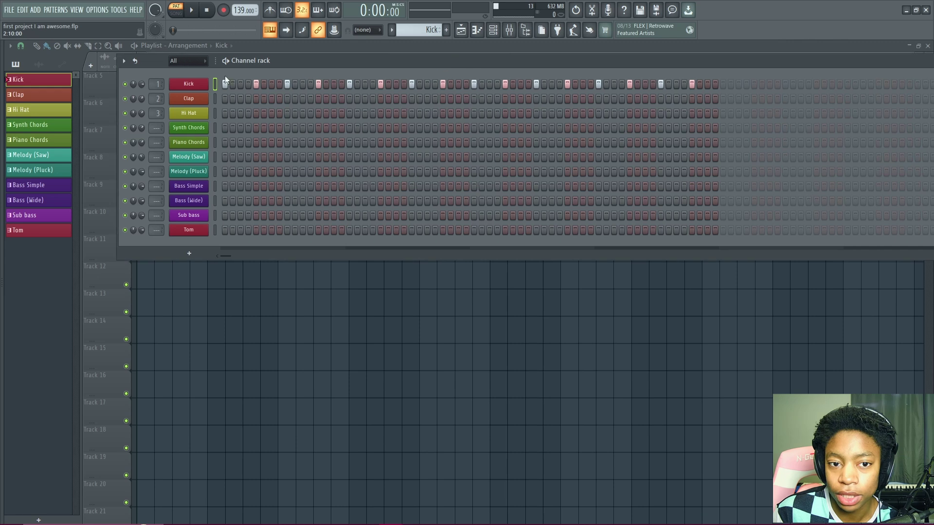
pyautogui.click(51, 100)
pyautogui.click(494, 30)
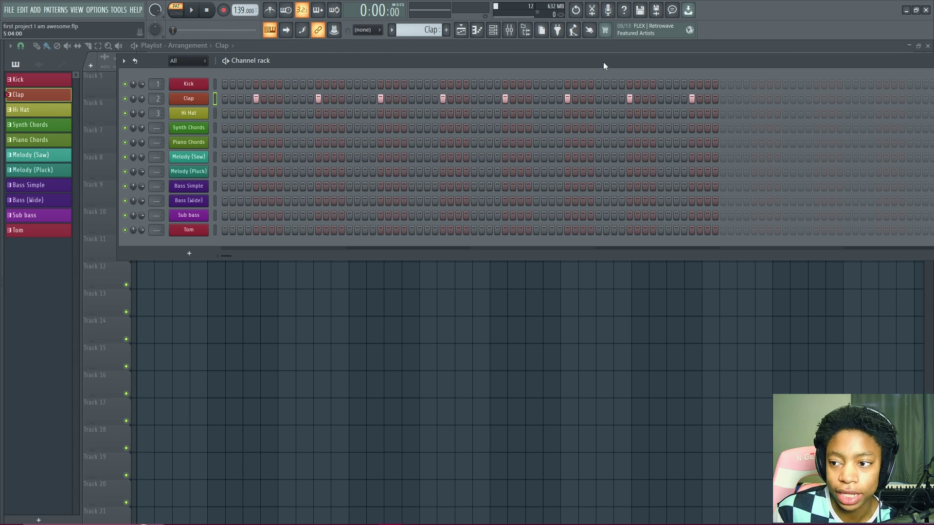
pyautogui.click(48, 156)
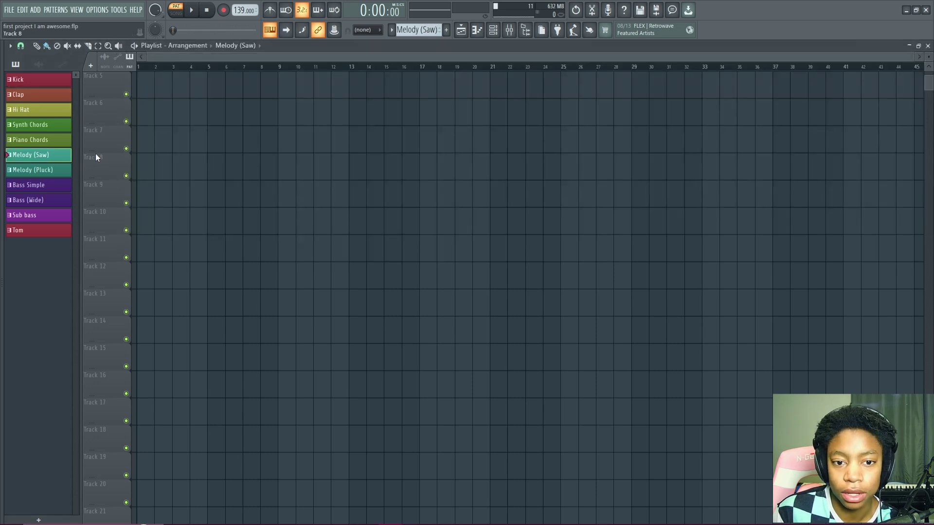
pyautogui.click(492, 29)
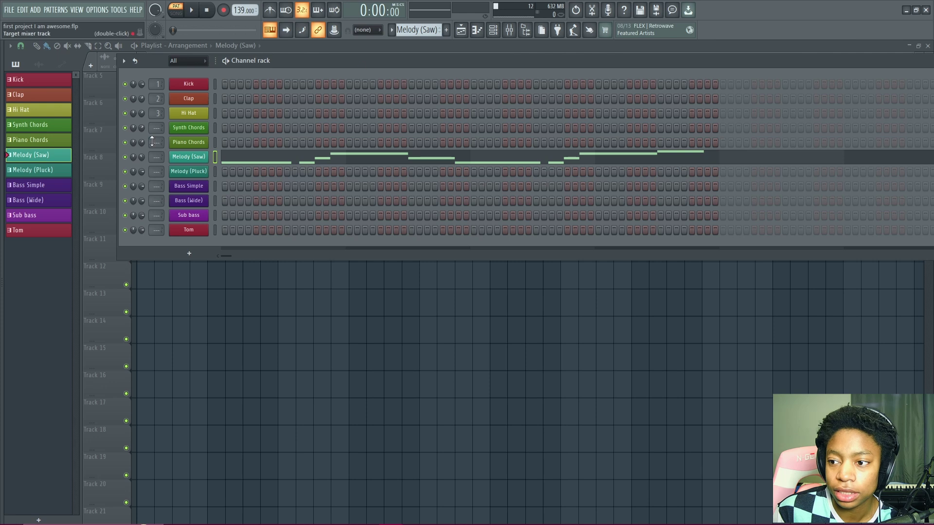
pyautogui.click(38, 140)
pyautogui.click(493, 30)
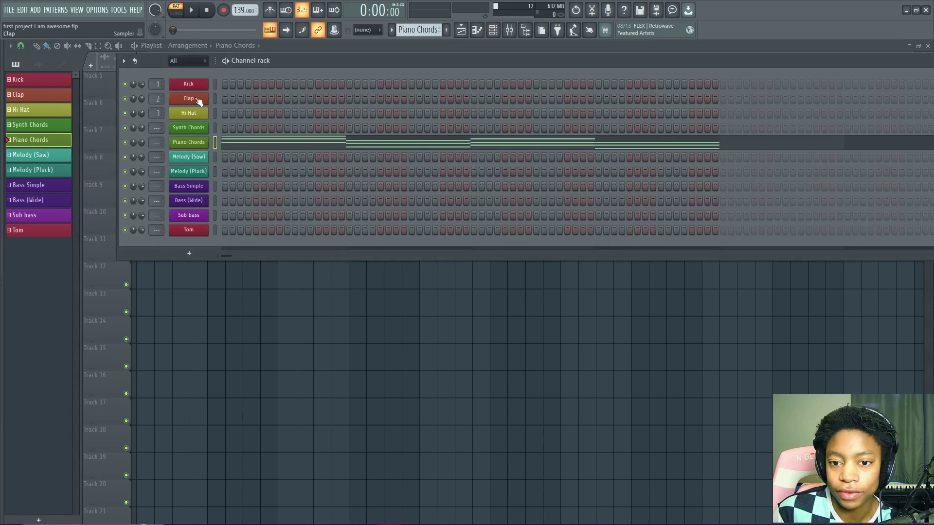
pyautogui.moveTo(454, 57); pyautogui.dragTo(260, 95)
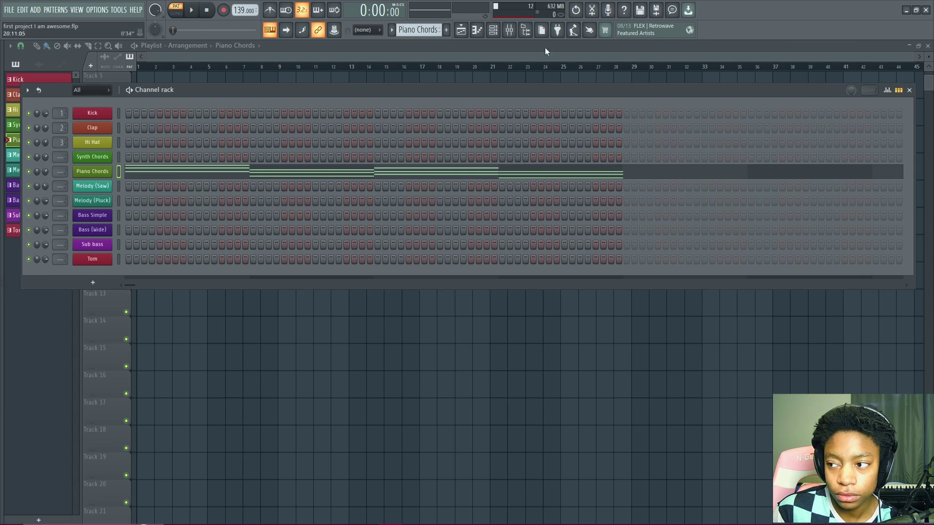
pyautogui.click(909, 89)
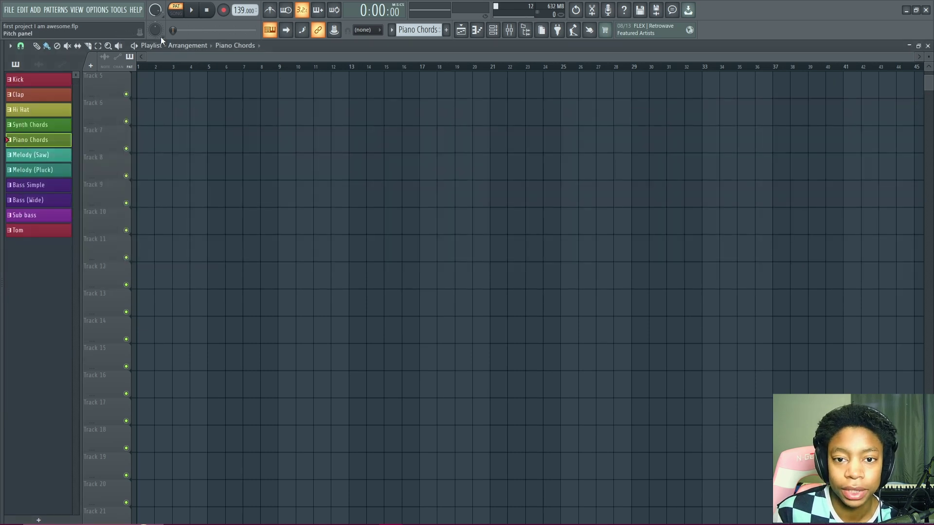
# Step: Place the Kick, Clap and Hi Hat patterns at bar 1 on Tracks 1, 2 and 3 of the playlist
pyautogui.scroll(4, 164, 104)
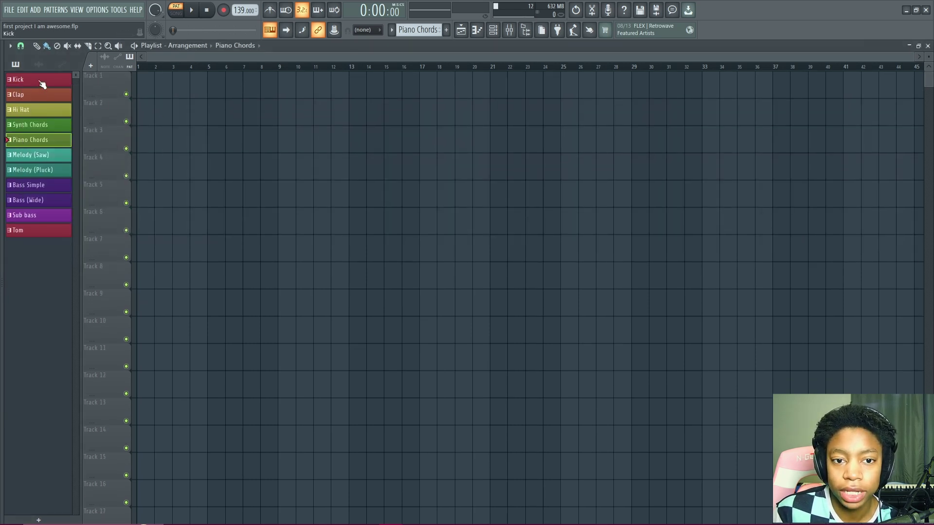
pyautogui.click(43, 83)
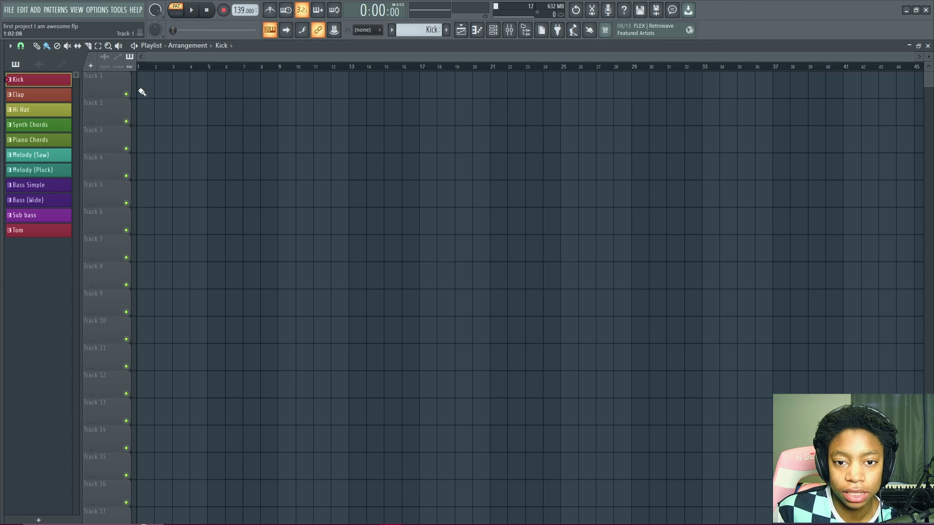
pyautogui.click(140, 91)
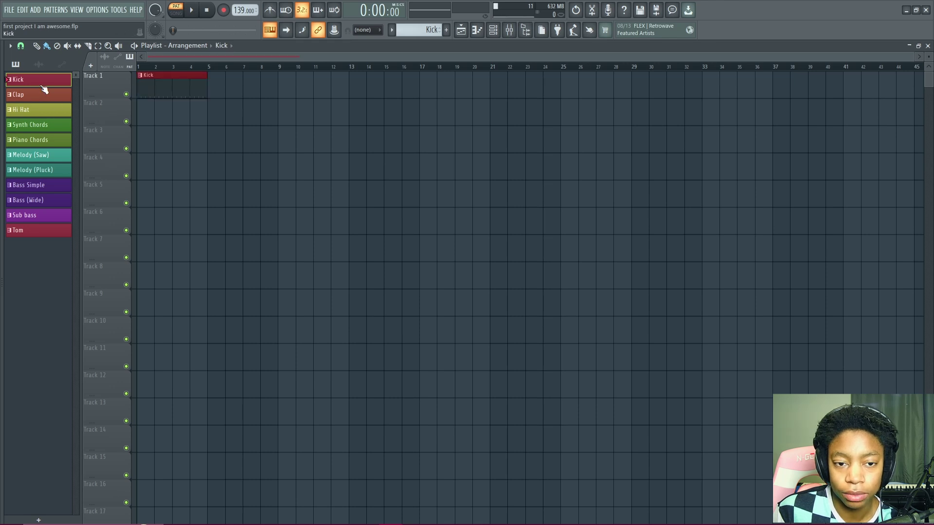
pyautogui.scroll(-1, 160, 124)
pyautogui.scroll(1, 151, 127)
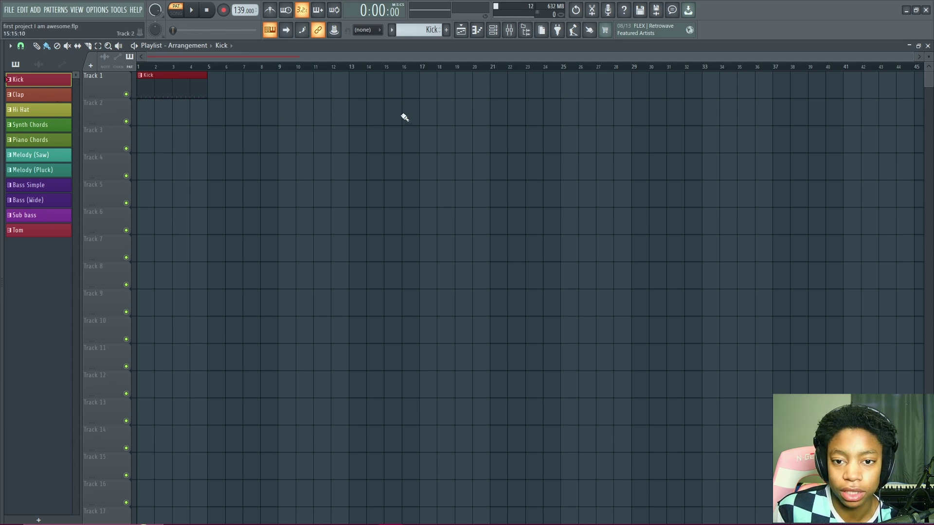
pyautogui.click(36, 96)
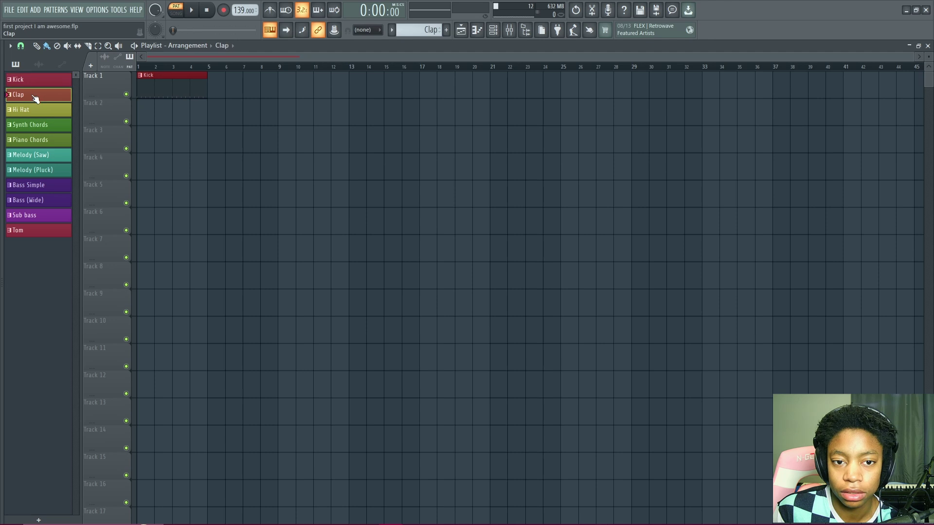
pyautogui.click(140, 114)
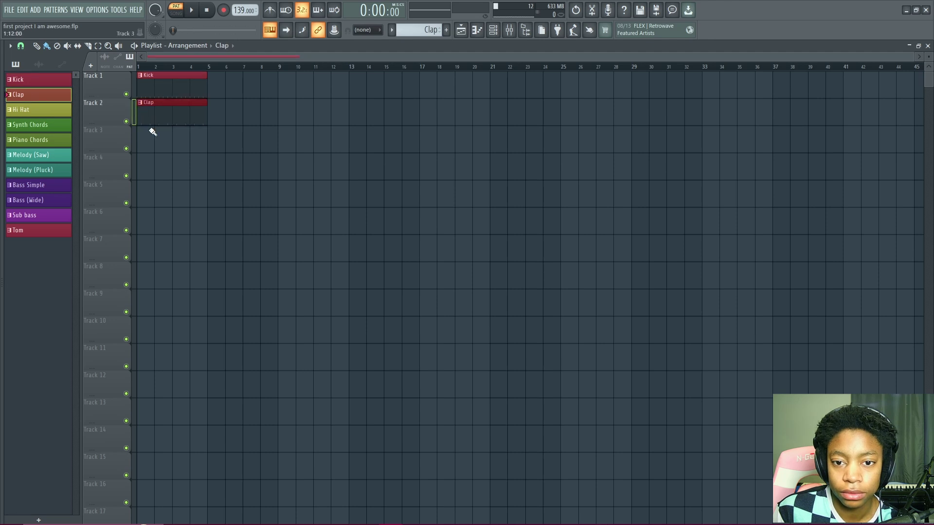
pyautogui.click(43, 112)
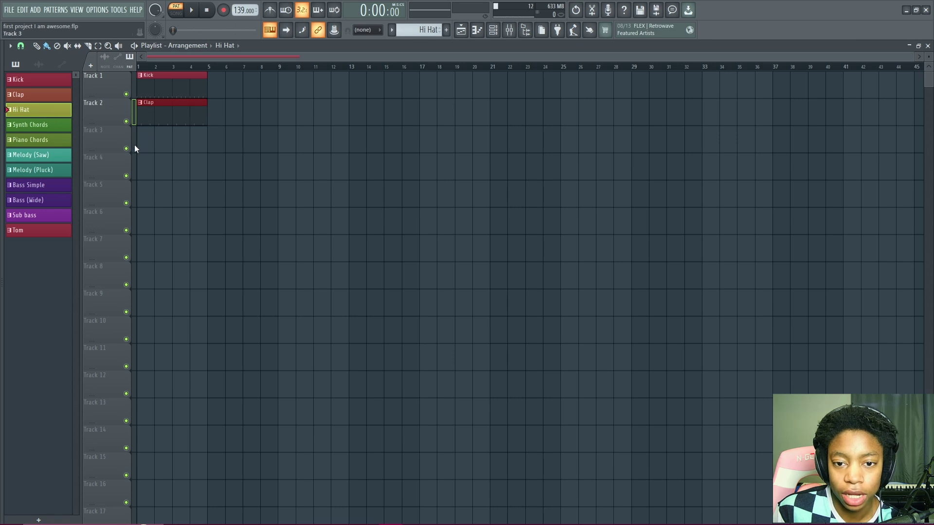
pyautogui.click(67, 47)
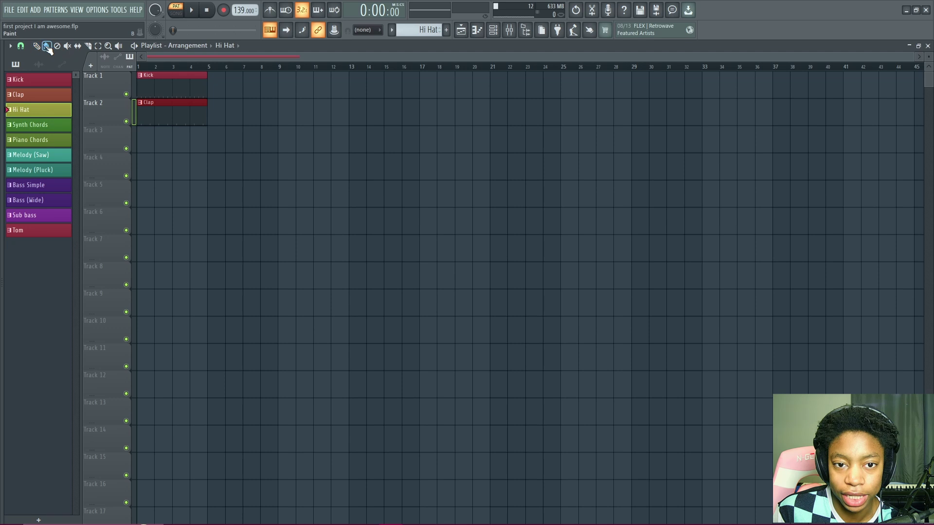
pyautogui.click(143, 144)
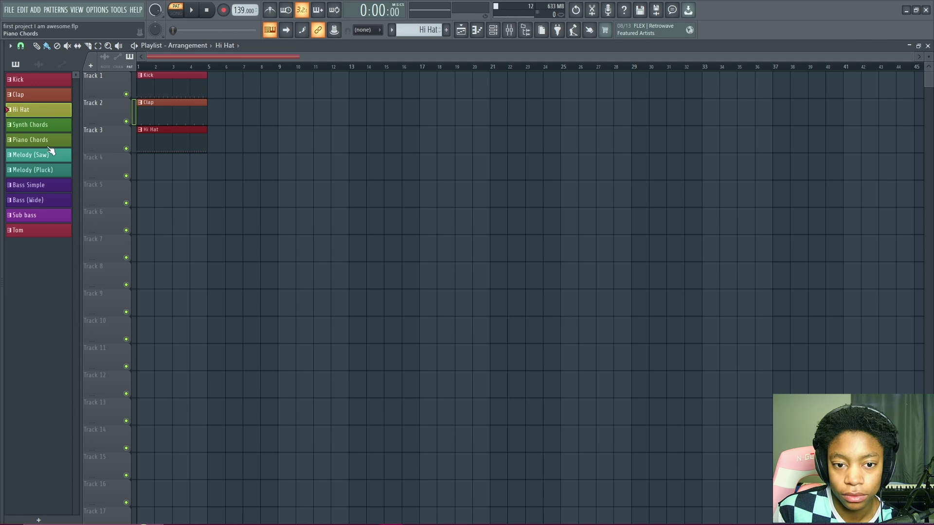
# Step: Place the Synth Chords pattern on Track 4 and the Piano Chords pattern on Track 5, both at bar 1
pyautogui.click(37, 127)
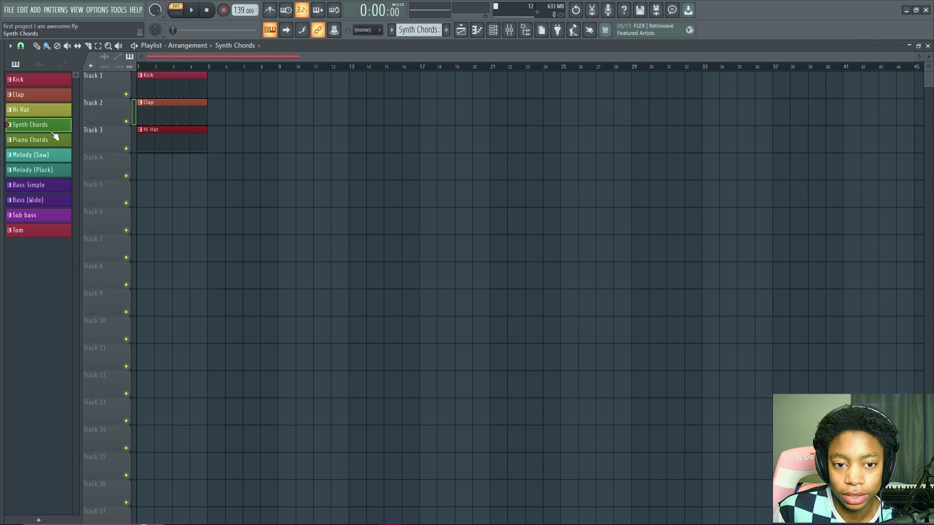
pyautogui.click(141, 176)
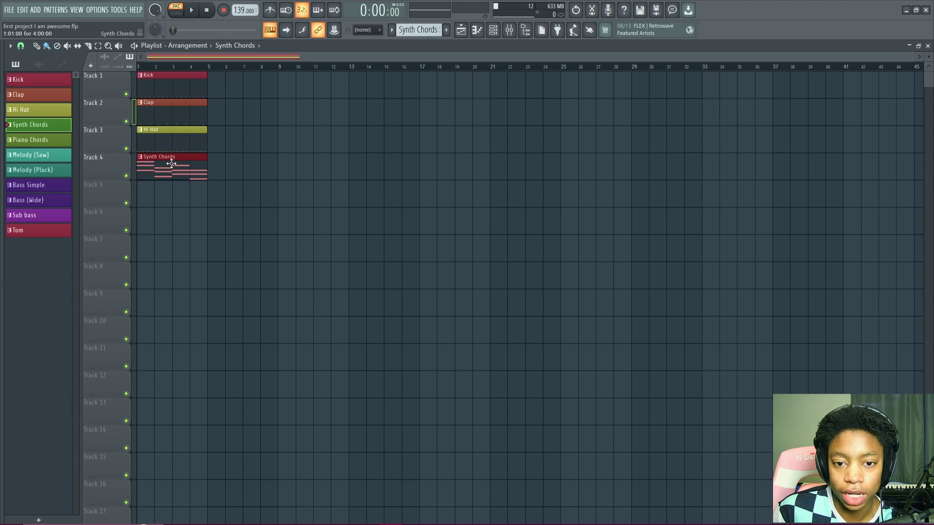
pyautogui.click(59, 141)
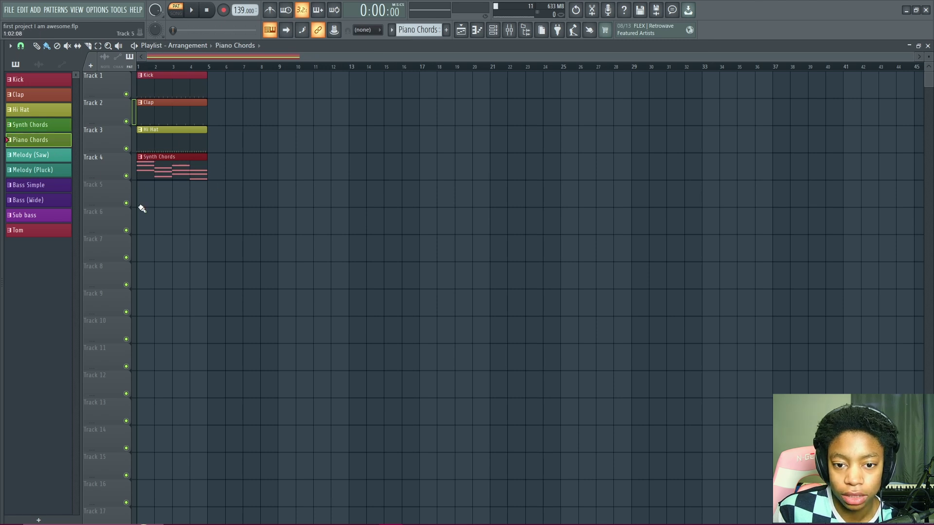
pyautogui.click(141, 203)
# Step: Place the Melody (Saw) pattern on Track 6 and the Melody (Pluck) pattern on Track 7, both at bar 1
pyautogui.click(43, 154)
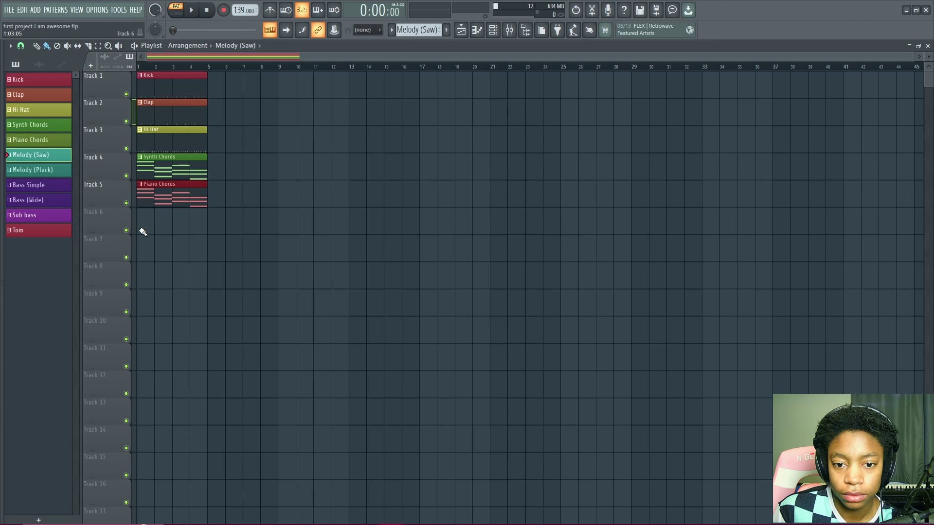
pyautogui.click(142, 229)
pyautogui.click(43, 170)
pyautogui.click(141, 257)
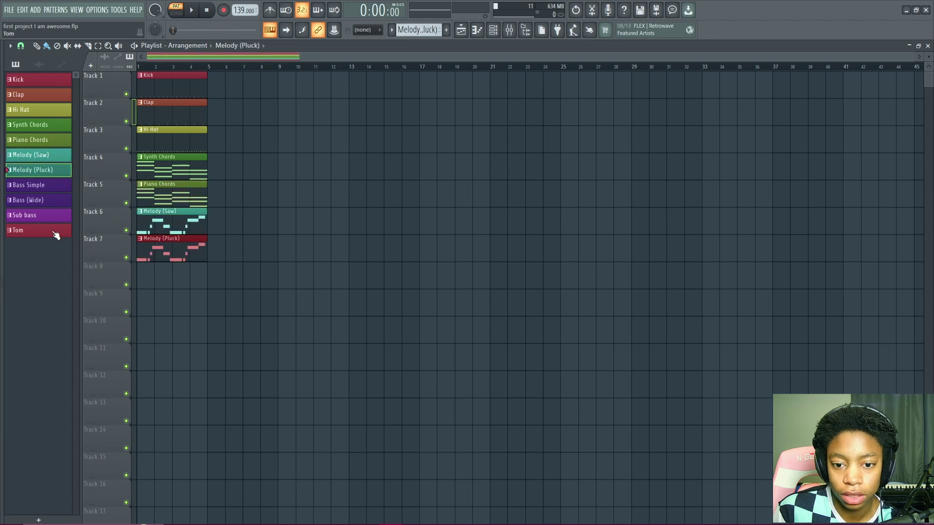
# Step: Place the Bass Simple, Bass (Wide) and Sub bass patterns at bar 1 on Tracks 8, 9 and 10
pyautogui.click(42, 189)
pyautogui.click(139, 275)
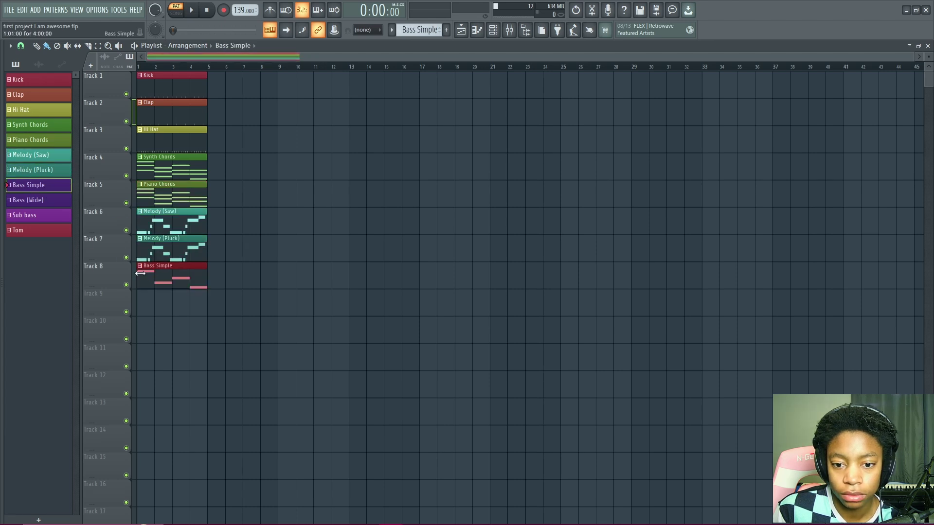
pyautogui.click(44, 201)
pyautogui.click(144, 313)
pyautogui.click(59, 215)
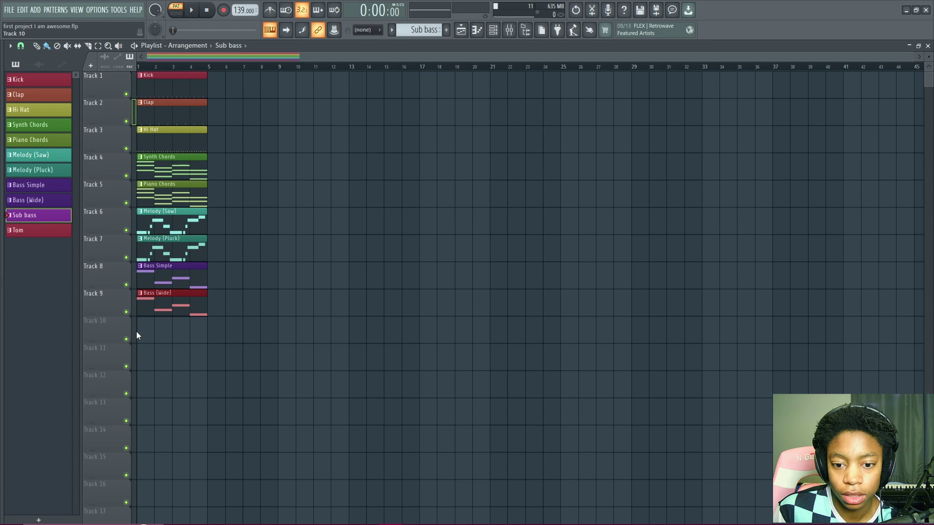
pyautogui.click(144, 333)
# Step: Insert an empty track between the Kick and Clap tracks and place the Tom pattern on it at bar 1
pyautogui.click(36, 233)
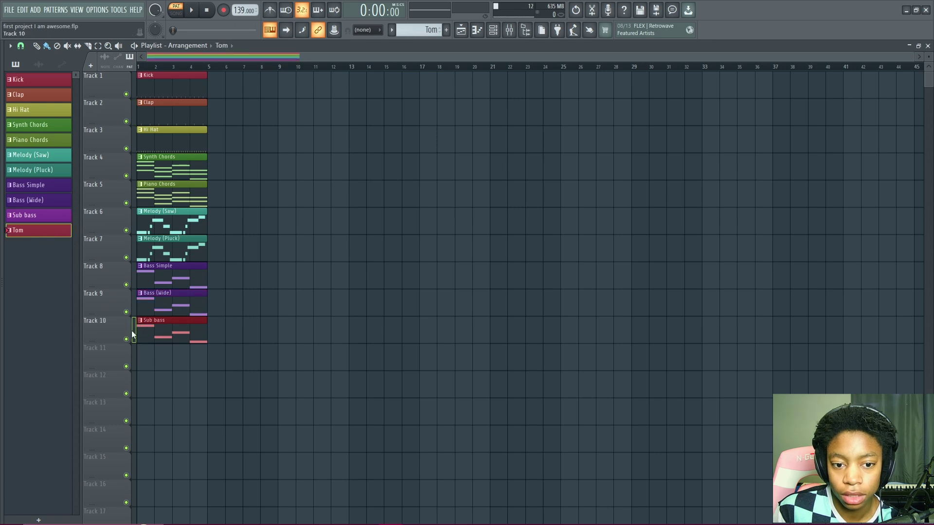
pyautogui.rightClick(110, 113)
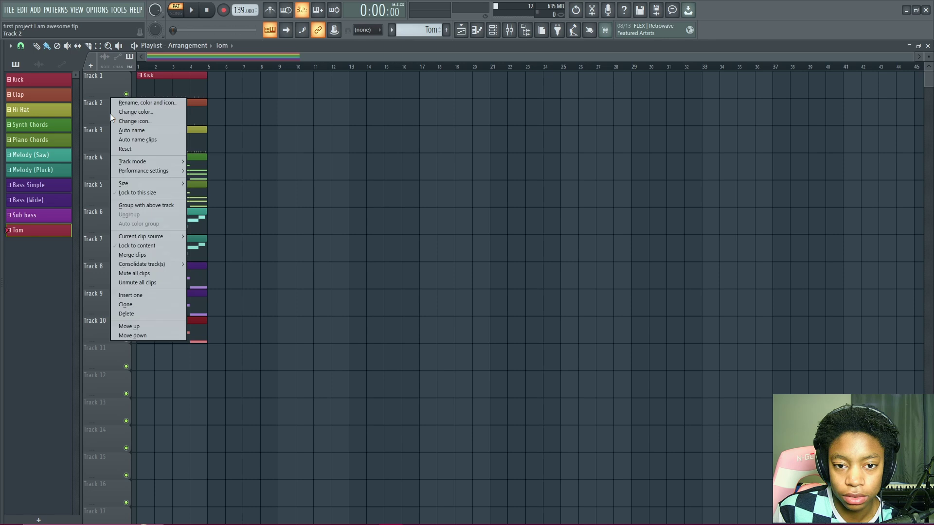
pyautogui.click(157, 78)
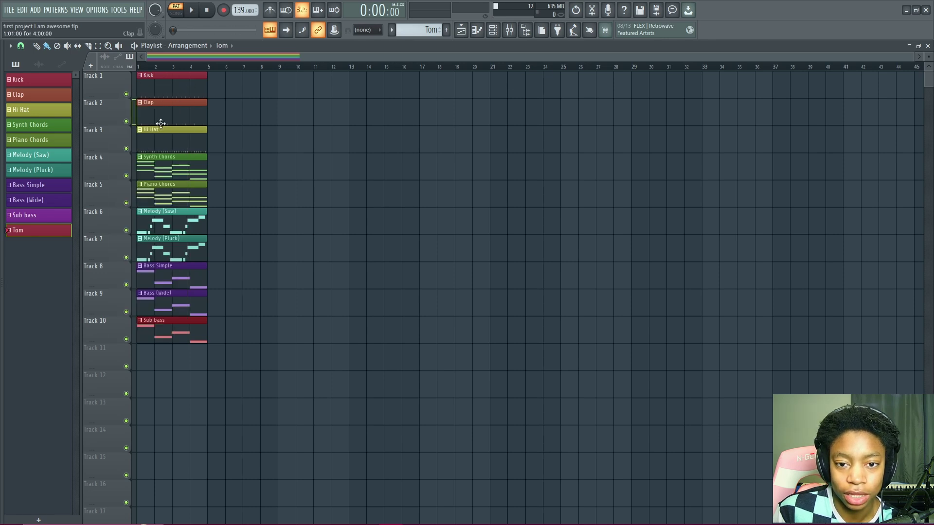
pyautogui.rightClick(110, 101)
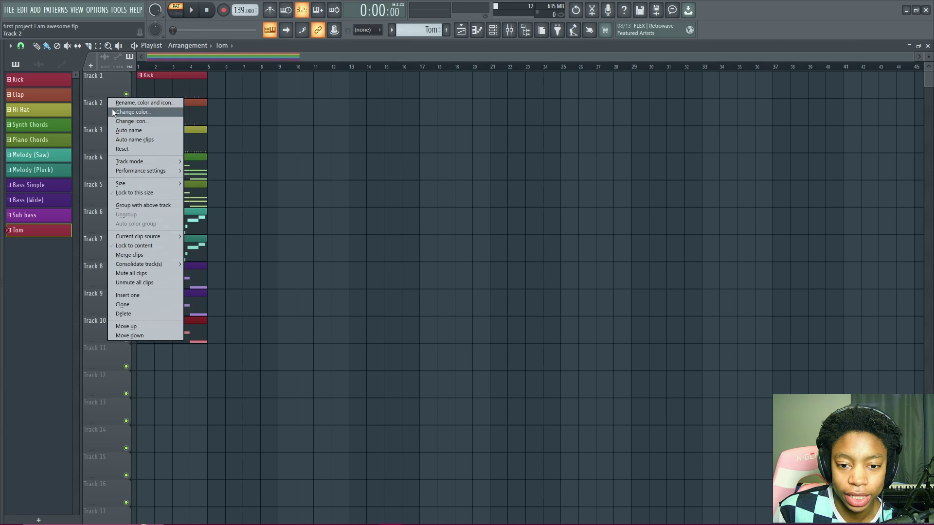
pyautogui.click(148, 296)
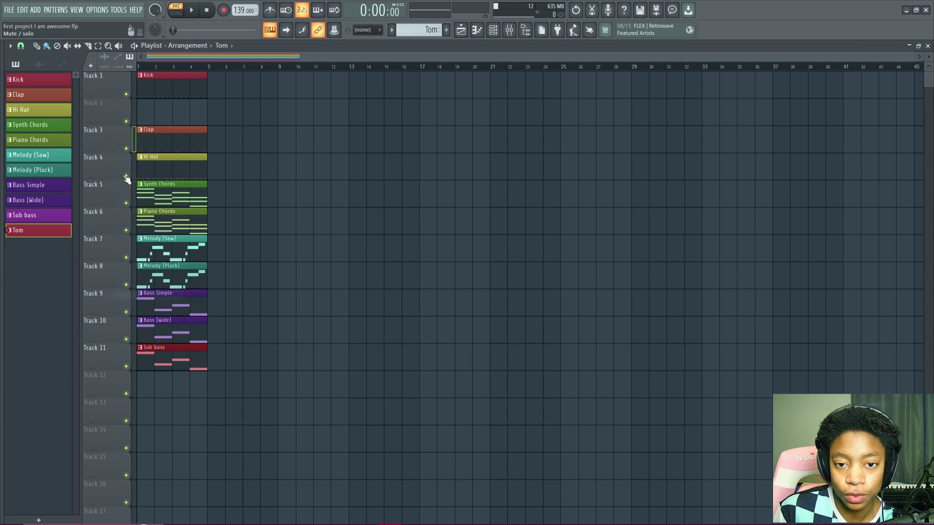
pyautogui.click(141, 122)
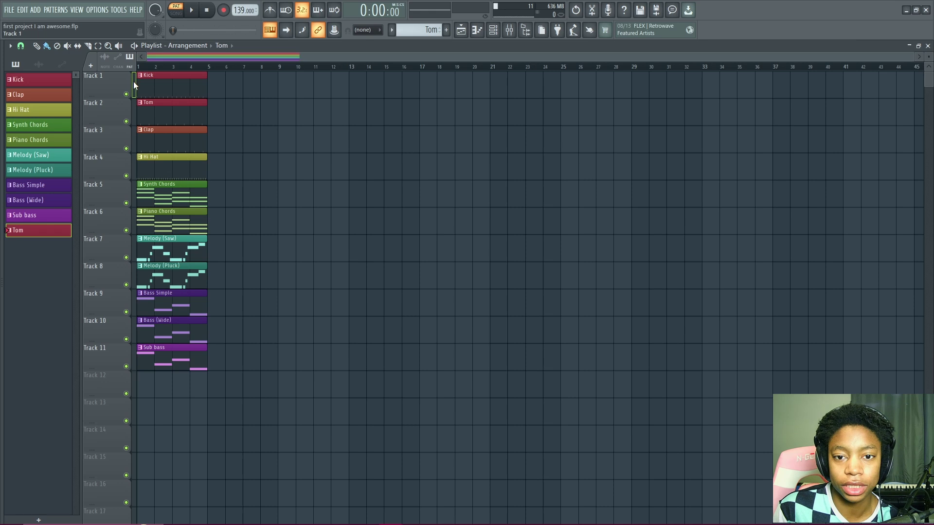
pyautogui.click(262, 88)
pyautogui.rightClick(260, 88)
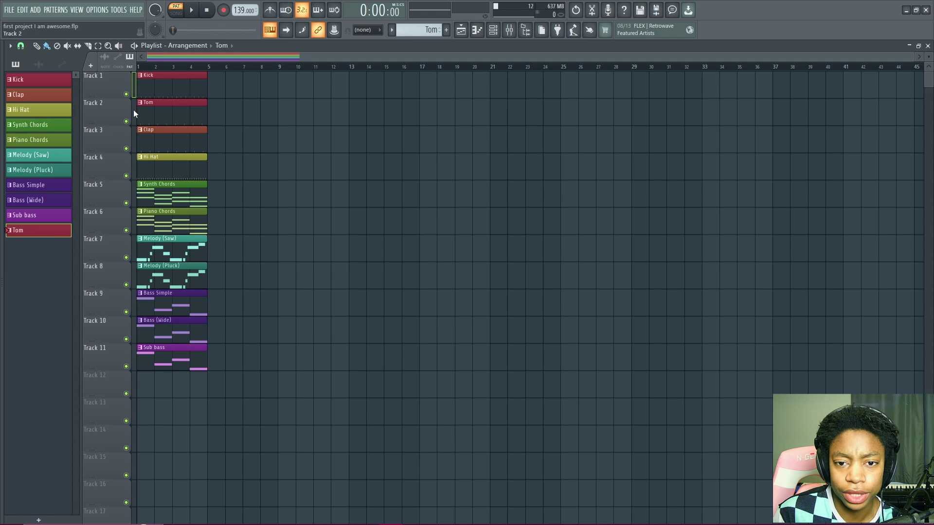
pyautogui.click(118, 84)
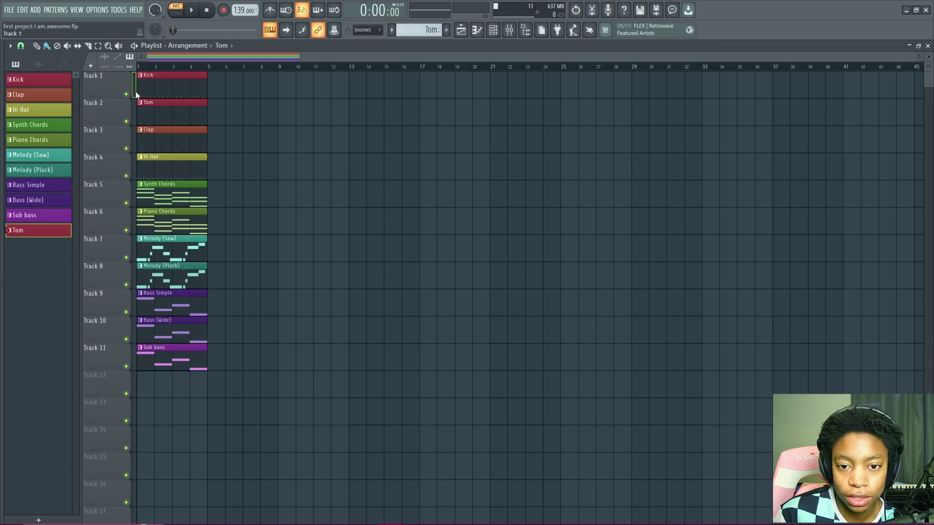
# Step: Auto-name the eleven playlist tracks from Kick to Sub bass together so they take their clips' names and colours
pyautogui.moveTo(135, 124); pyautogui.dragTo(134, 206)
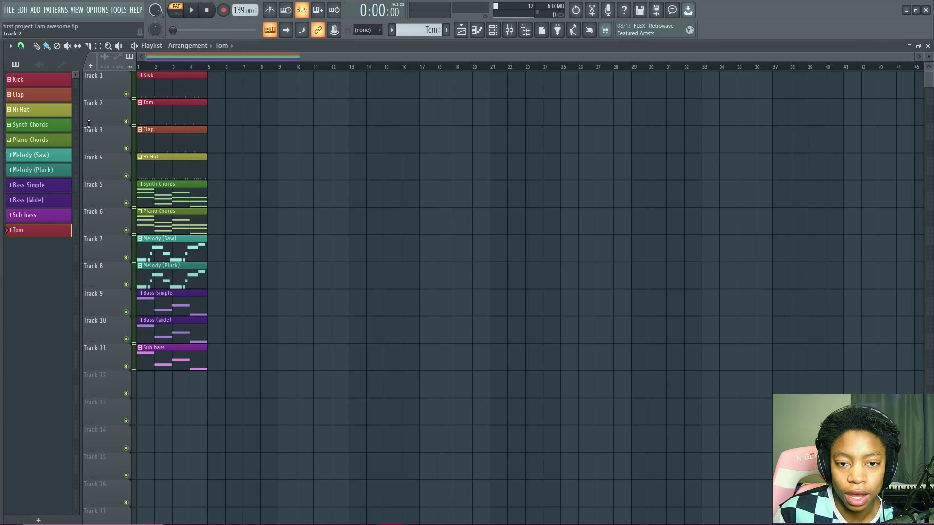
pyautogui.rightClick(96, 83)
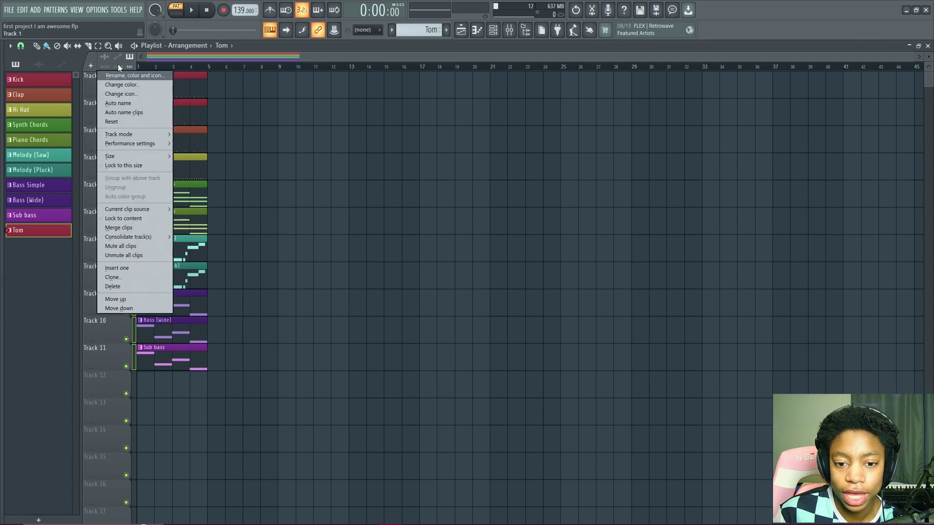
pyautogui.click(125, 104)
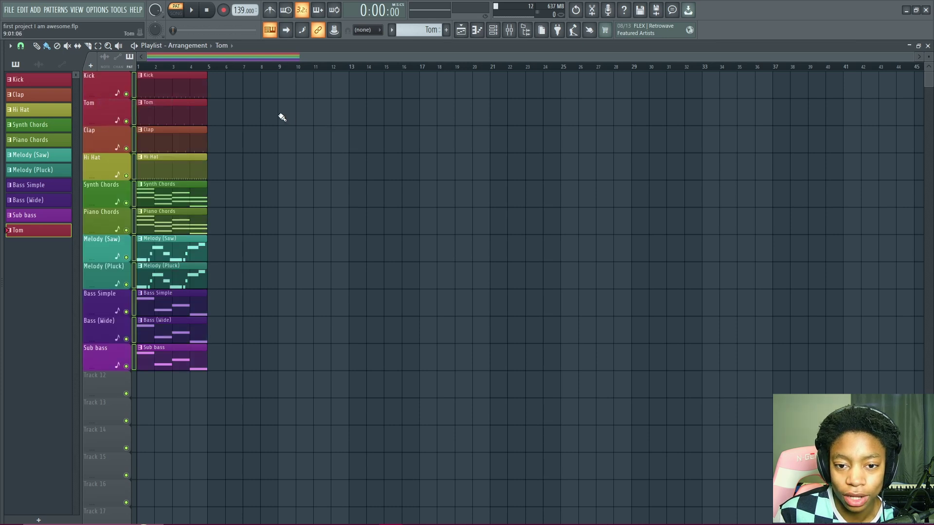
pyautogui.click(134, 310)
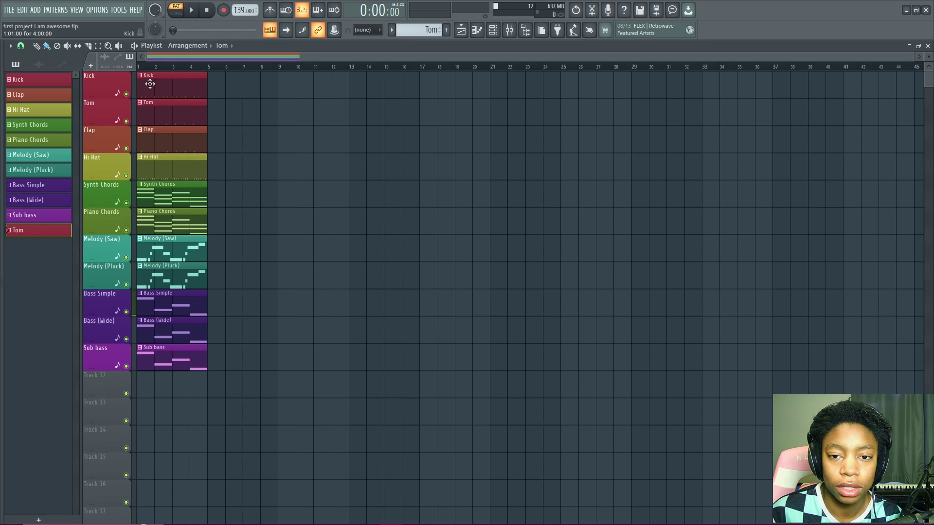
pyautogui.click(150, 84)
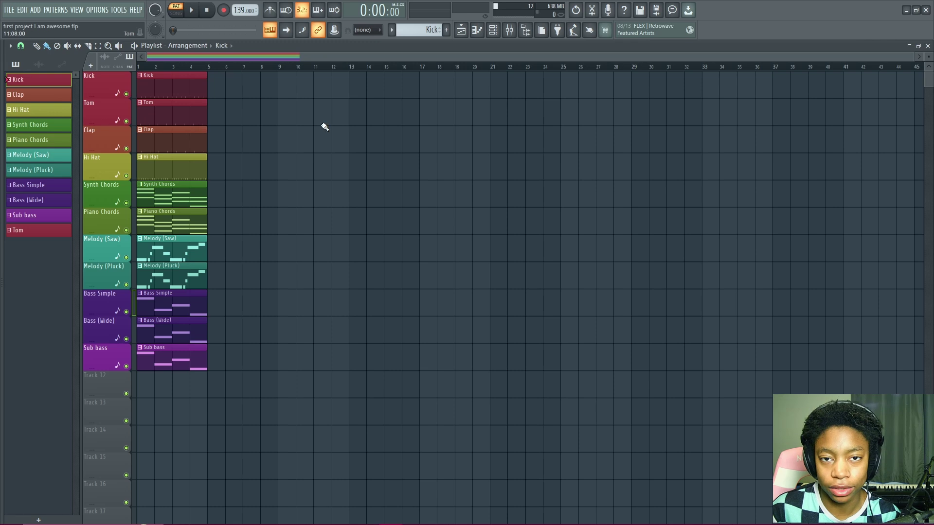
pyautogui.scroll(-3, 392, 185)
pyautogui.scroll(3, 394, 185)
pyautogui.scroll(-1, 550, 169)
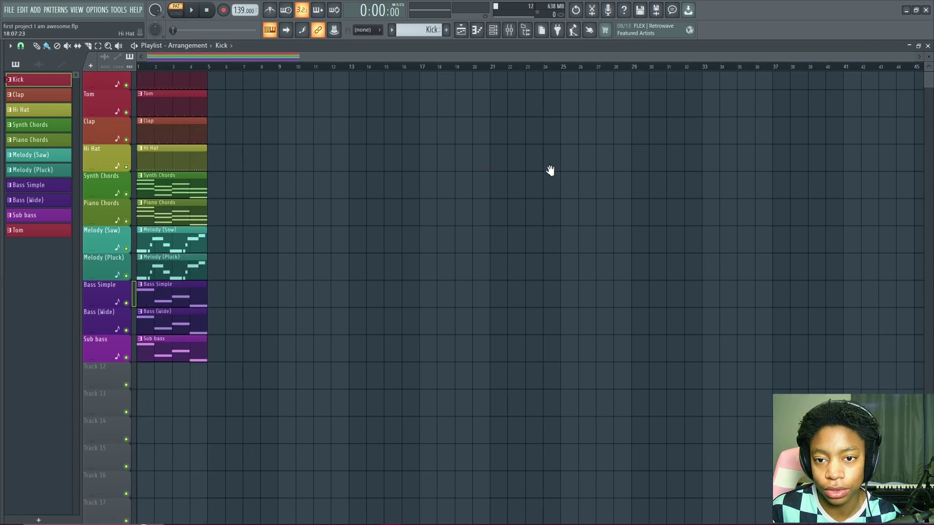
pyautogui.scroll(1, 282, 232)
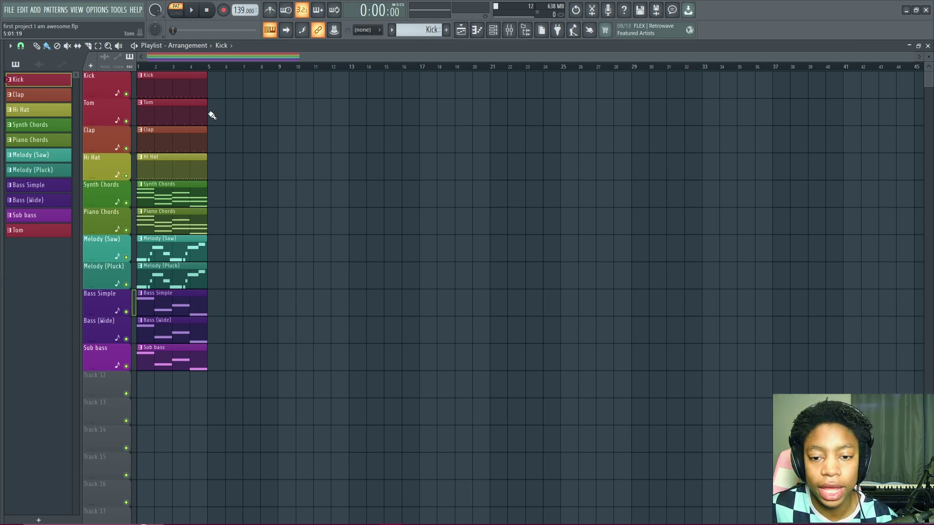
# Step: Clear all the clips from the playlist and place the Piano Chords pattern on its track at bar 1
pyautogui.moveTo(204, 358)
pyautogui.mouseDown()
pyautogui.moveTo(195, 358)
pyautogui.moveTo(148, 210)
pyautogui.moveTo(146, 80)
pyautogui.mouseUp()
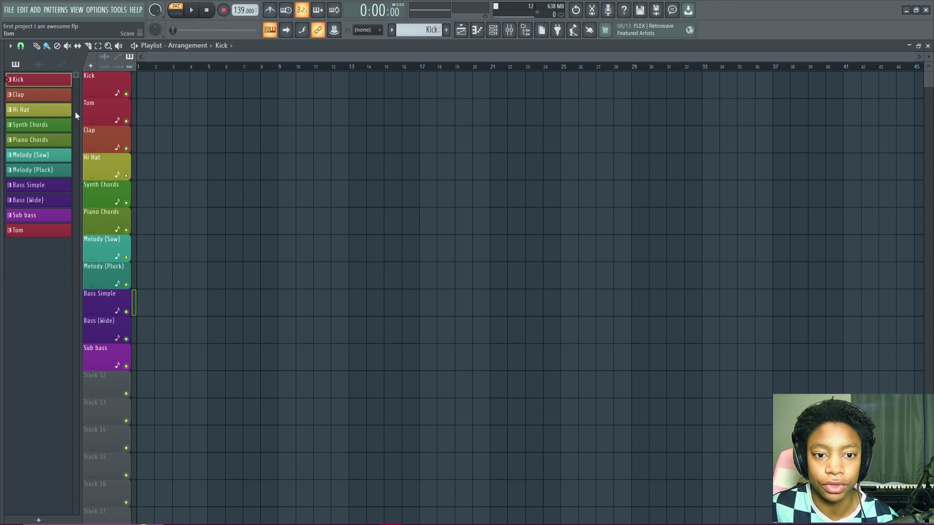
pyautogui.click(36, 130)
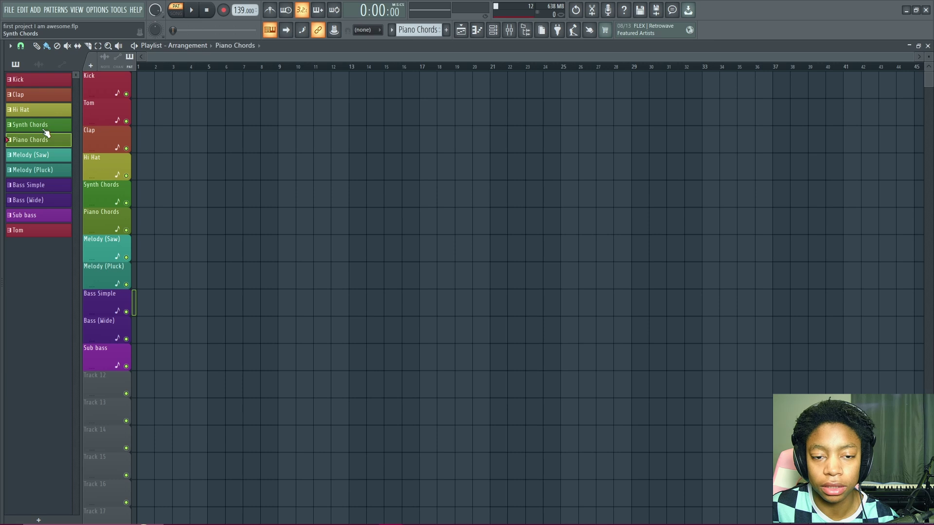
pyautogui.click(37, 143)
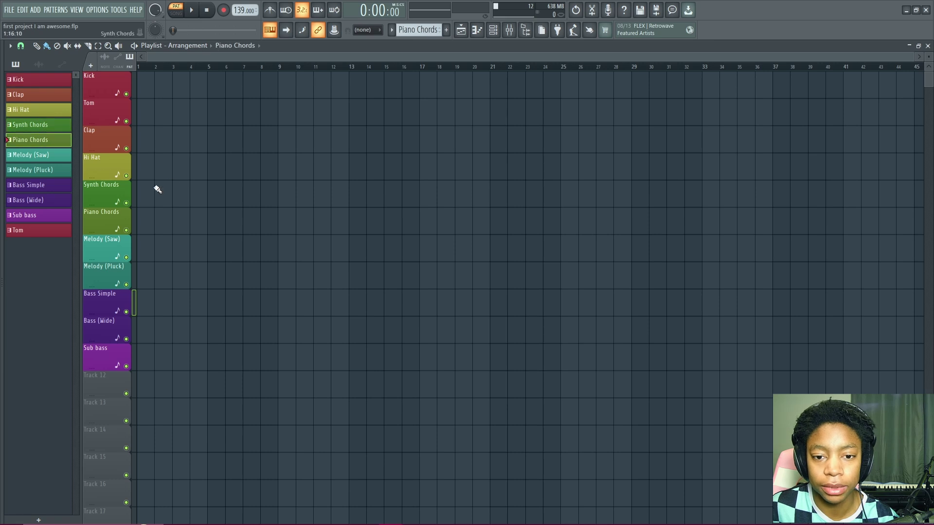
pyautogui.click(142, 233)
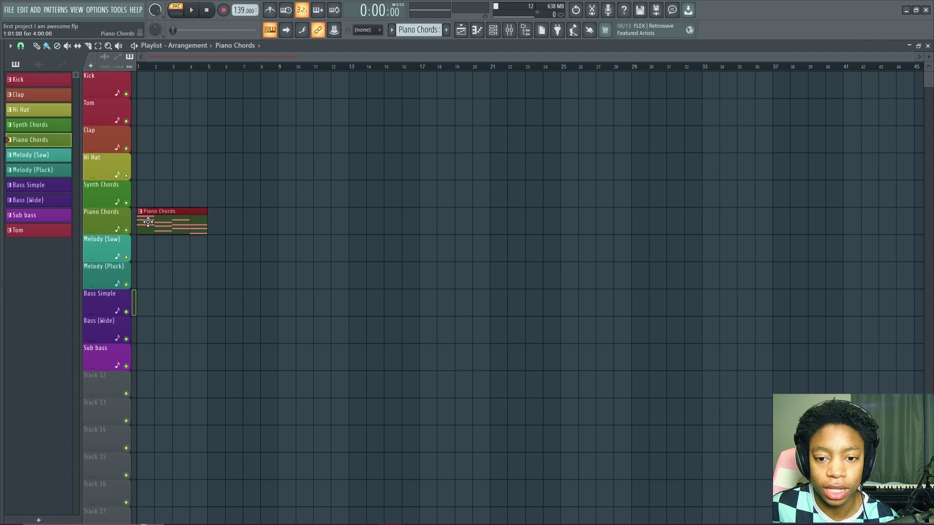
# Step: Play the Piano Chords pattern on its own in pattern mode with the Channel rack open, and close the rack
pyautogui.press('l')
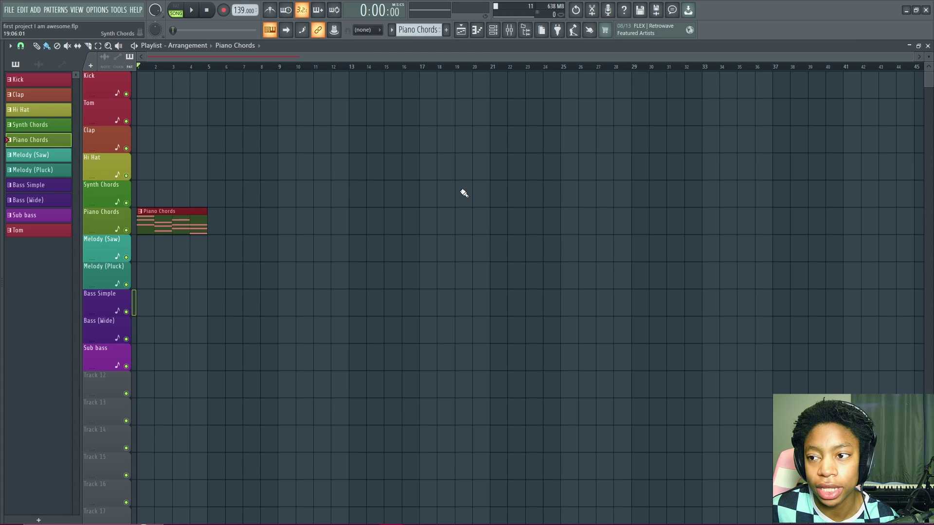
pyautogui.click(493, 30)
pyautogui.click(175, 8)
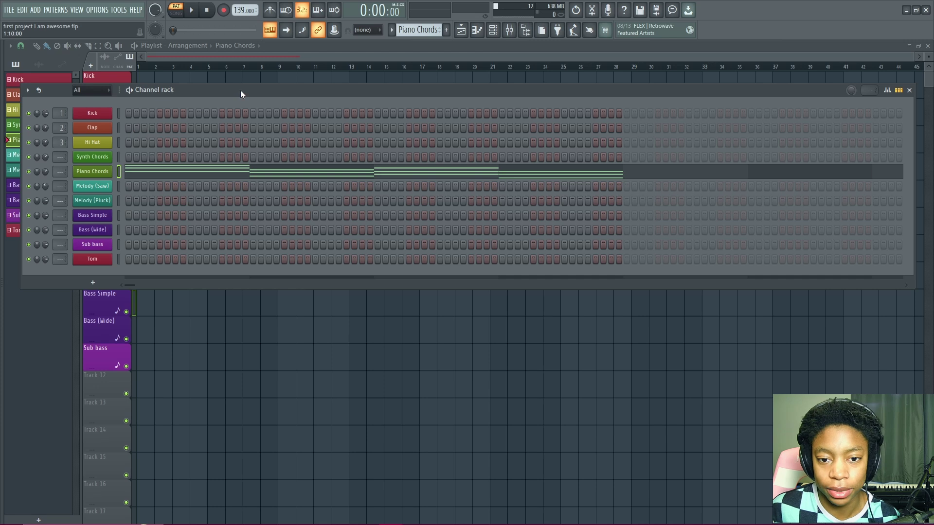
pyautogui.press('space')
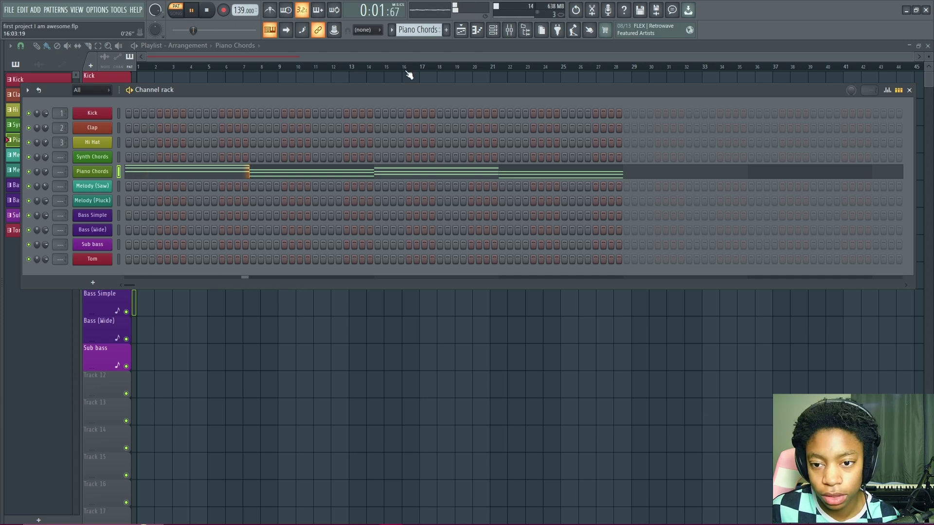
pyautogui.press('space')
pyautogui.click(909, 90)
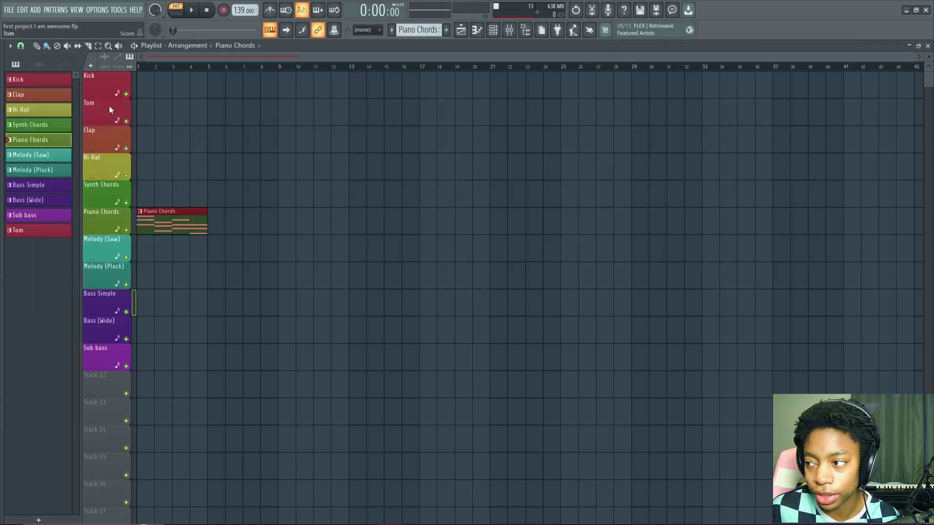
# Step: Place the Melody (Saw) pattern on its track at bar 1 and play it alone in pattern mode with the Channel rack open
pyautogui.click(39, 158)
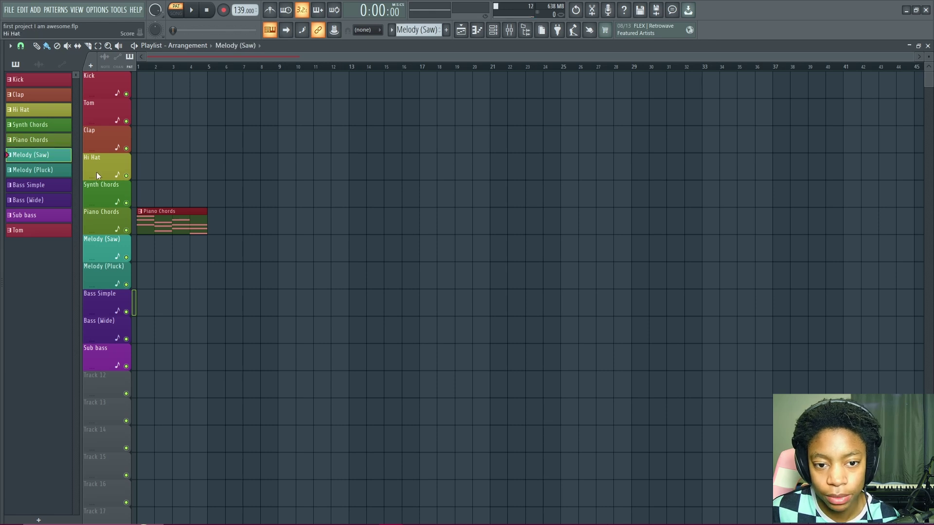
pyautogui.click(138, 253)
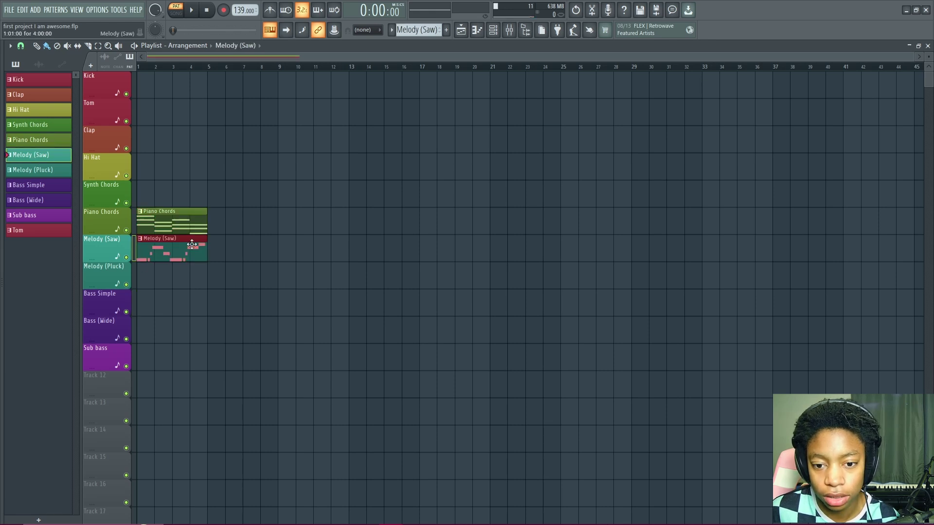
pyautogui.click(493, 30)
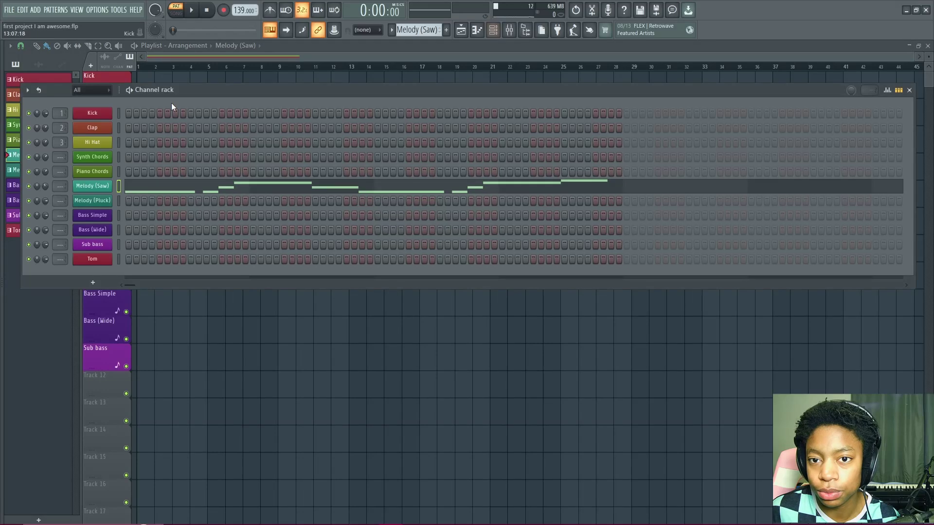
pyautogui.moveTo(208, 95); pyautogui.dragTo(327, 77)
pyautogui.press('space')
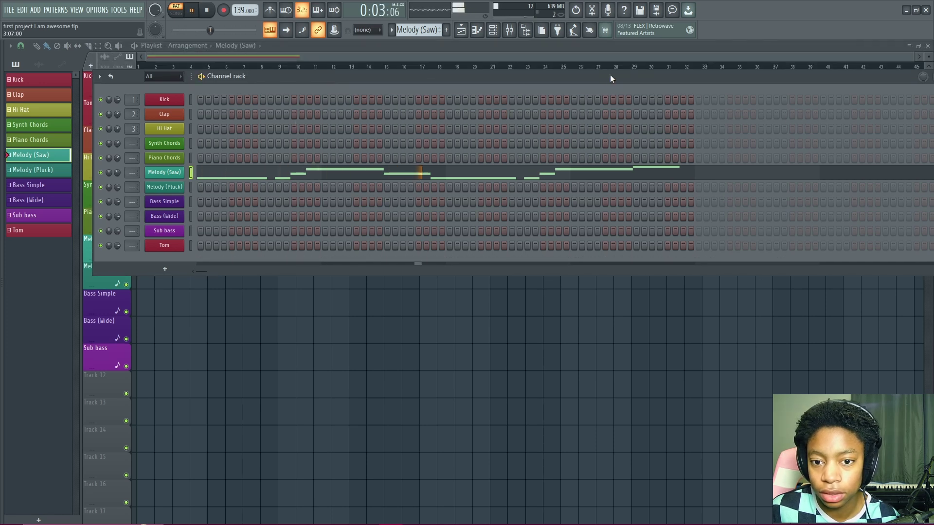
pyautogui.press('space')
pyautogui.moveTo(640, 80); pyautogui.dragTo(573, 156)
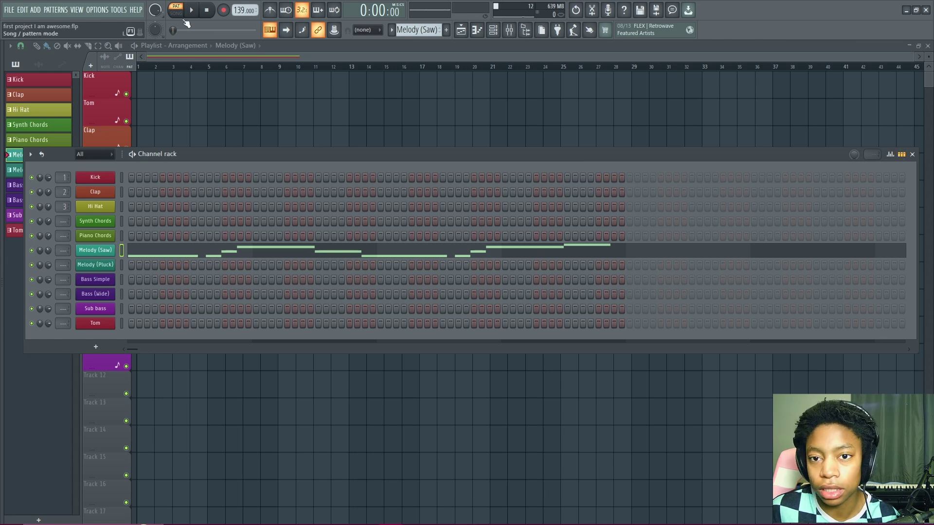
# Step: Switch to song mode and play the Piano Chords and Melody (Saw) clips together, keeping the Channel rack clear of them before closing it
pyautogui.click(176, 11)
pyautogui.moveTo(228, 154); pyautogui.dragTo(235, 311)
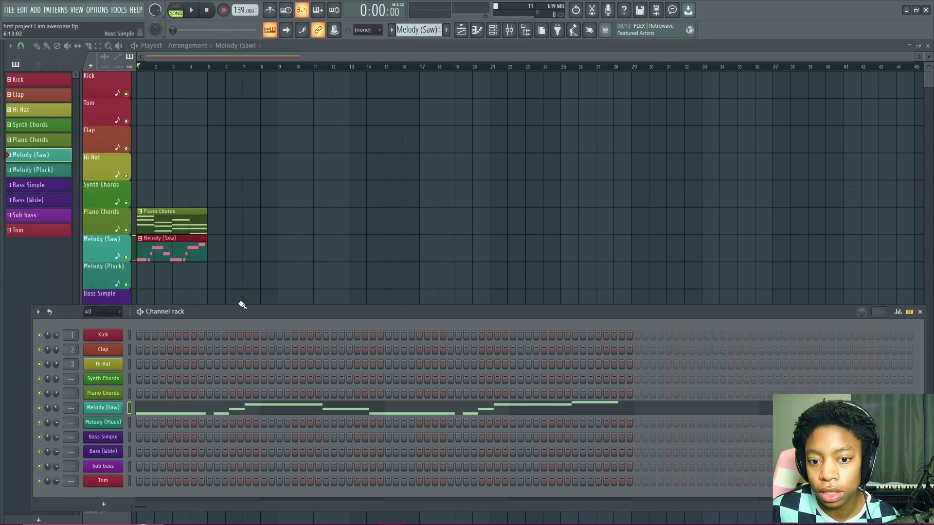
pyautogui.press('space')
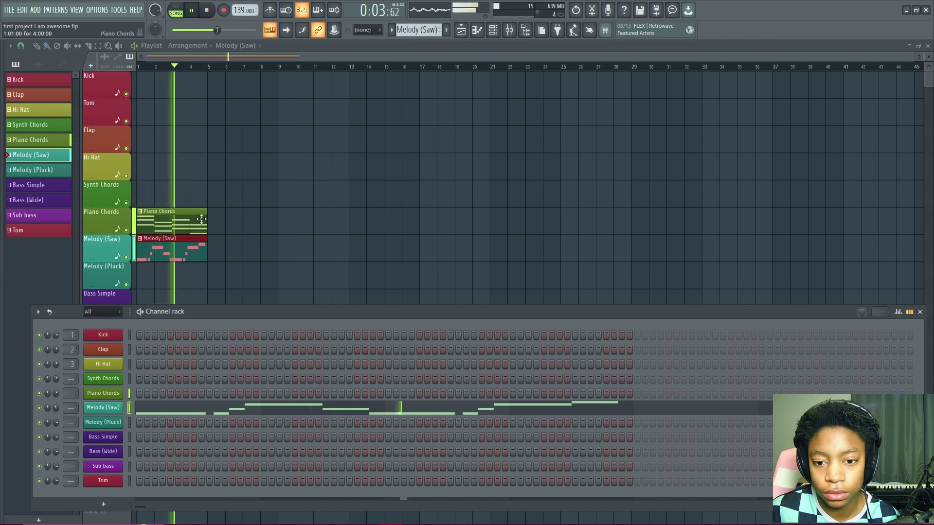
pyautogui.press('space')
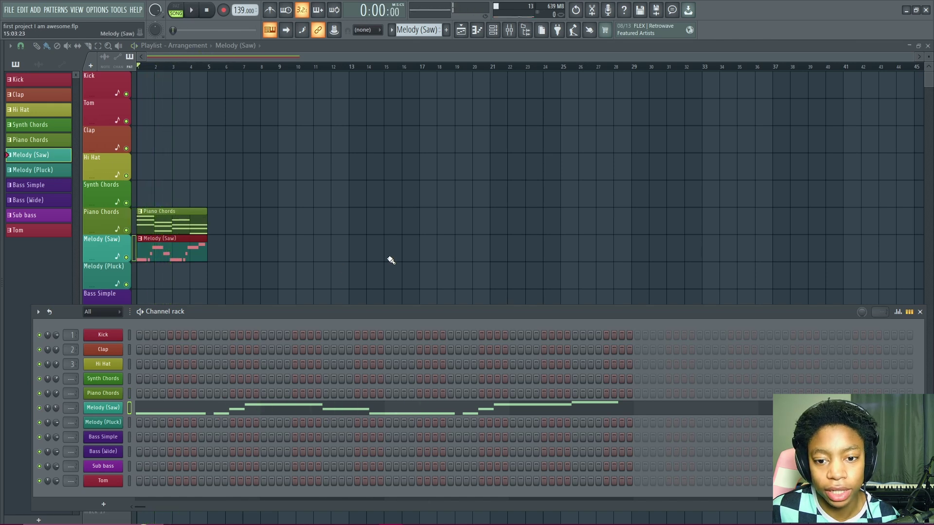
pyautogui.click(920, 312)
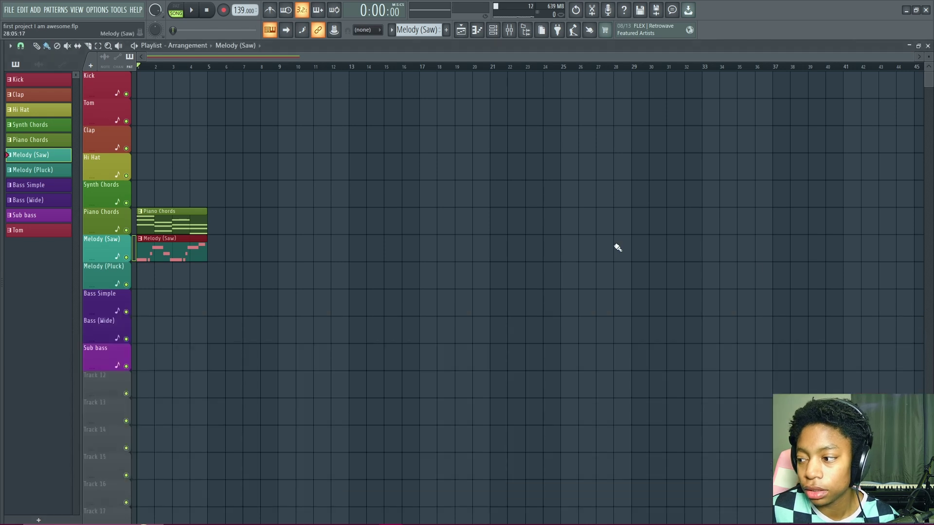
# Step: Delete the Melody (Saw) clip from the playlist, leaving only the Piano Chords clip
pyautogui.rightClick(187, 250)
pyautogui.click(161, 202)
pyautogui.rightClick(158, 204)
# Step: Play the song and extend the Piano Chords track with two more clips, at bars 5 and 9
pyautogui.click(160, 219)
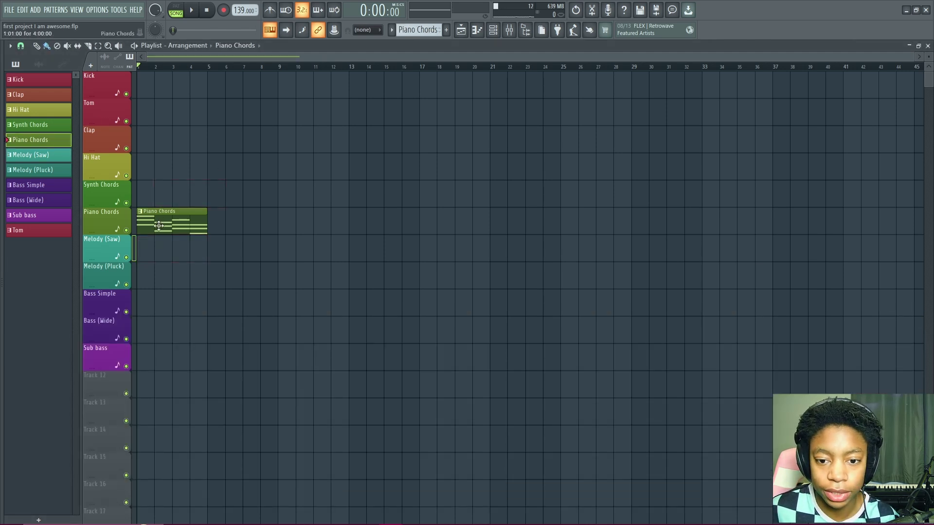
pyautogui.press('space')
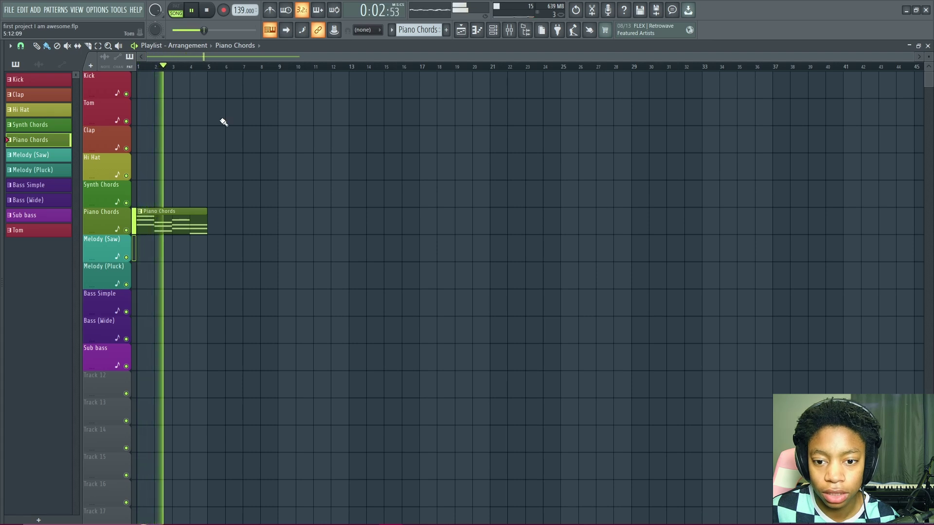
pyautogui.click(209, 232)
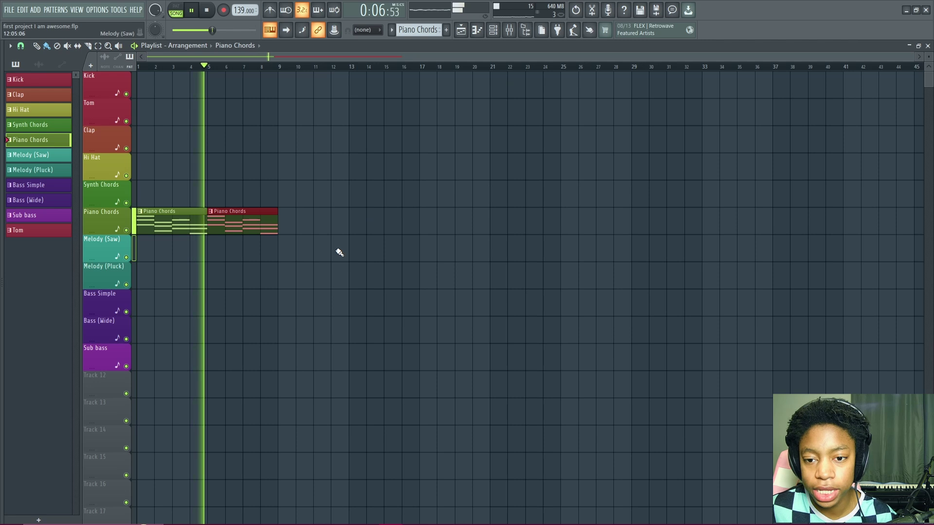
pyautogui.click(283, 227)
pyautogui.press('space')
# Step: Select the Melody (Saw) pattern for placement
pyautogui.press('KP_Add')
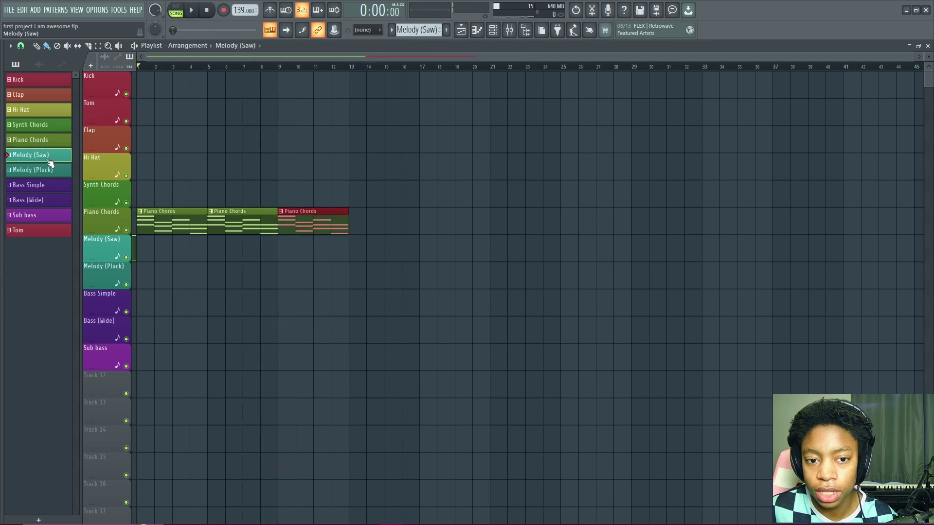
# Step: Try the Melody (Pluck) pattern on its track at bar 9, play it from there, and remove the clip
pyautogui.click(48, 171)
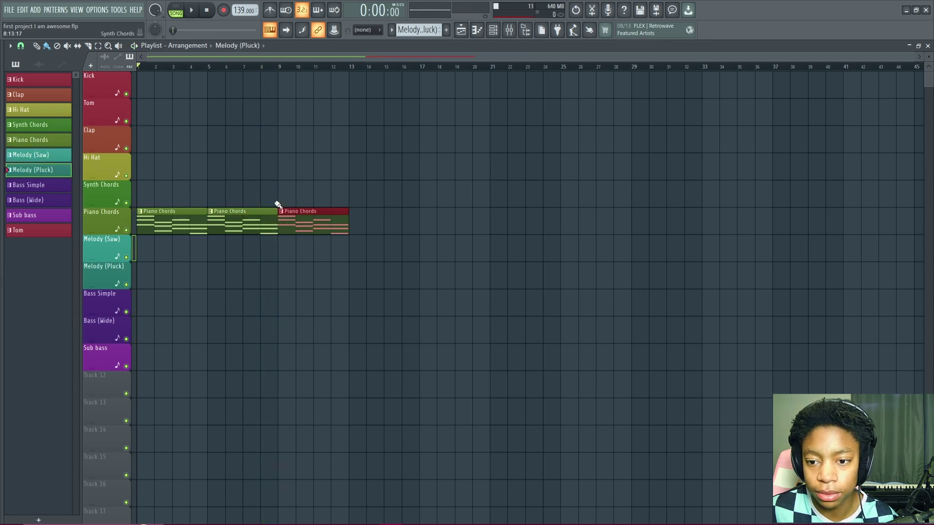
pyautogui.click(287, 274)
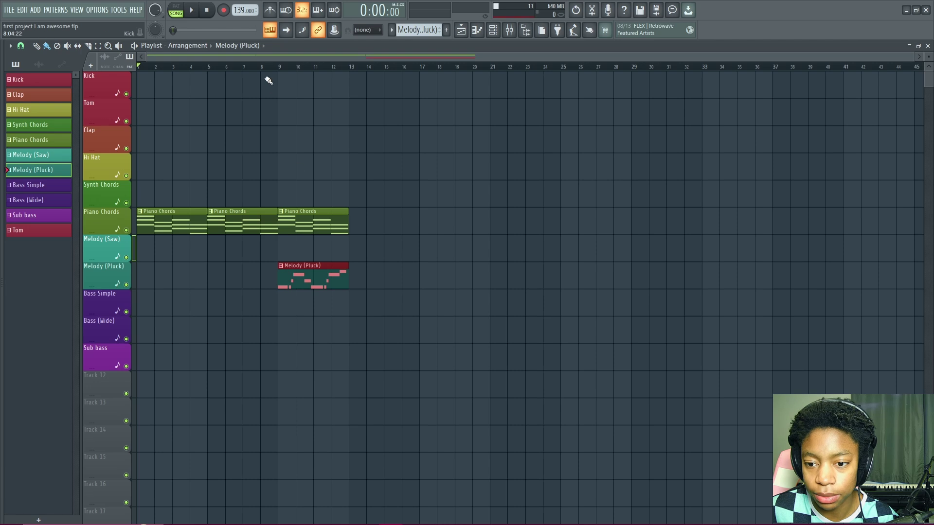
pyautogui.click(278, 68)
pyautogui.press('space')
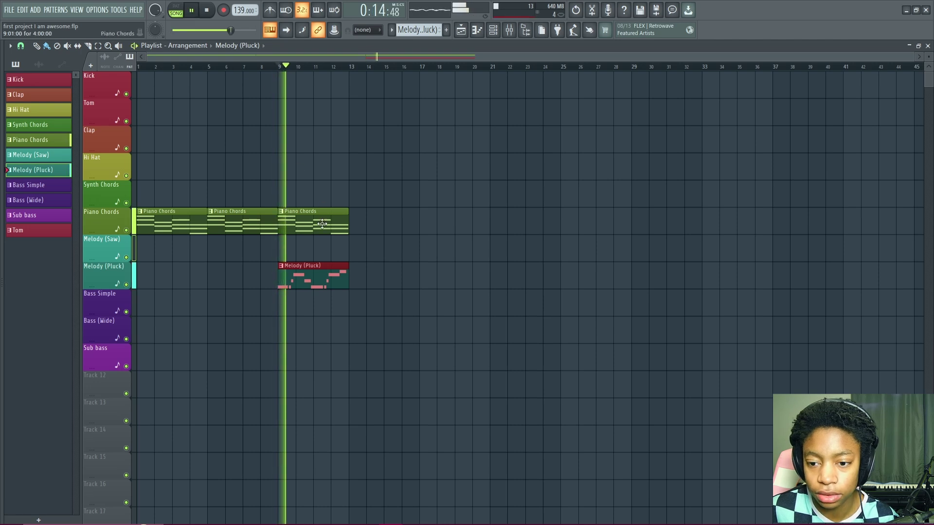
pyautogui.press('space')
pyautogui.rightClick(305, 272)
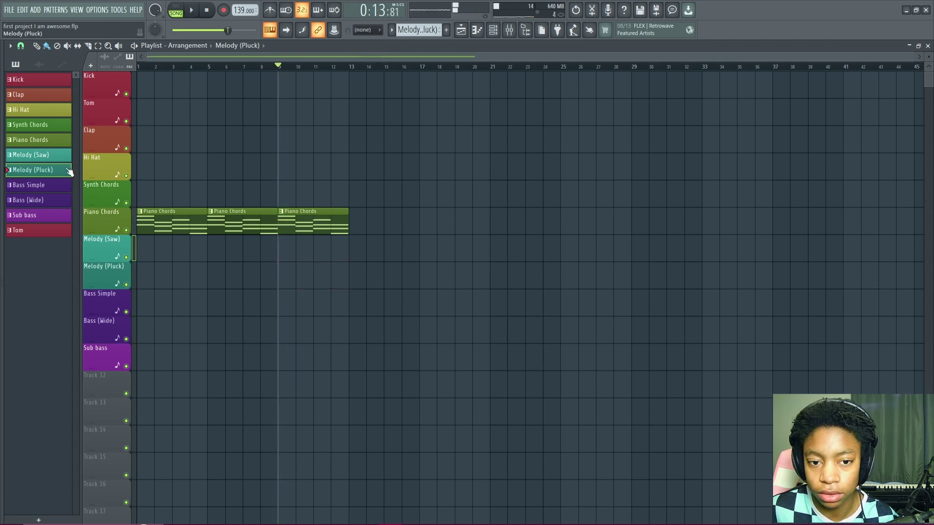
# Step: Place a Melody (Saw) clip on its track at bar 9 and listen to it with the piano chords
pyautogui.click(43, 159)
pyautogui.click(279, 253)
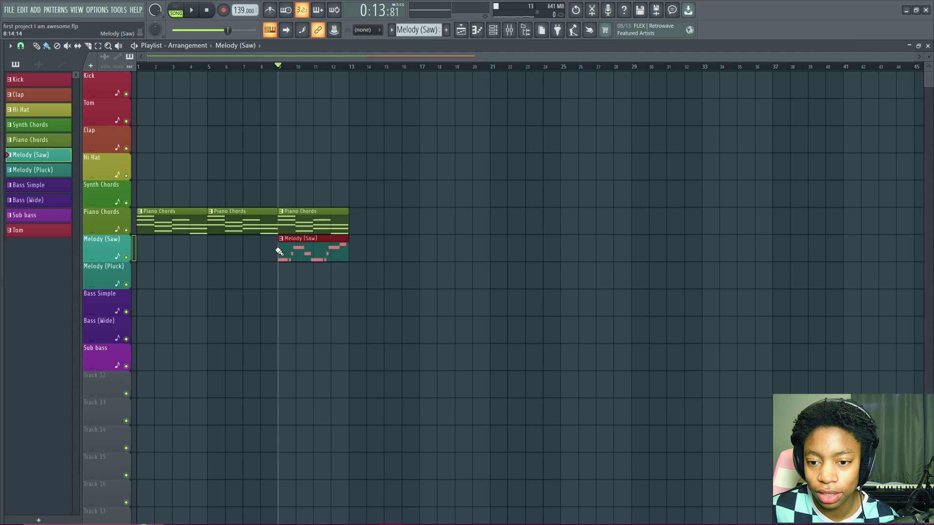
pyautogui.press('space')
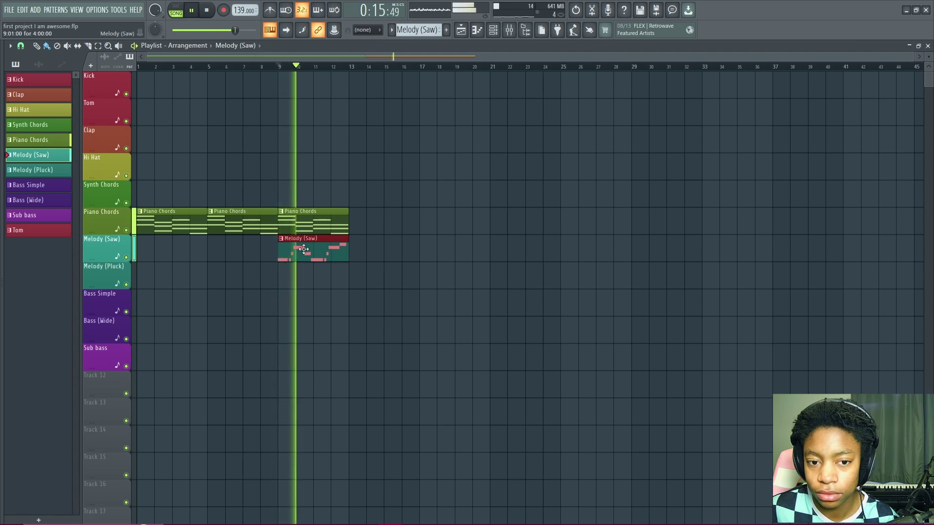
pyautogui.press('space')
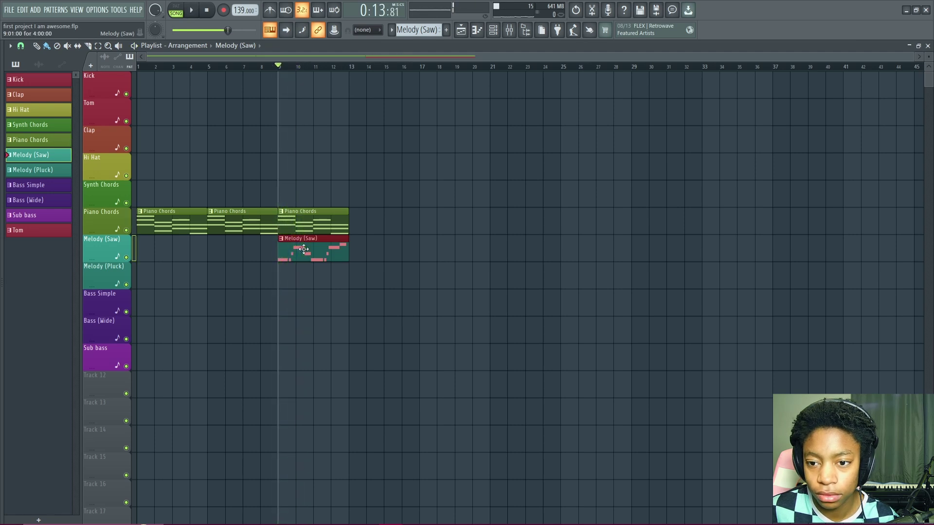
# Step: Add another Piano Chords clip at bar 13 while playing the arrangement from bar 9
pyautogui.press('space')
pyautogui.click(321, 227)
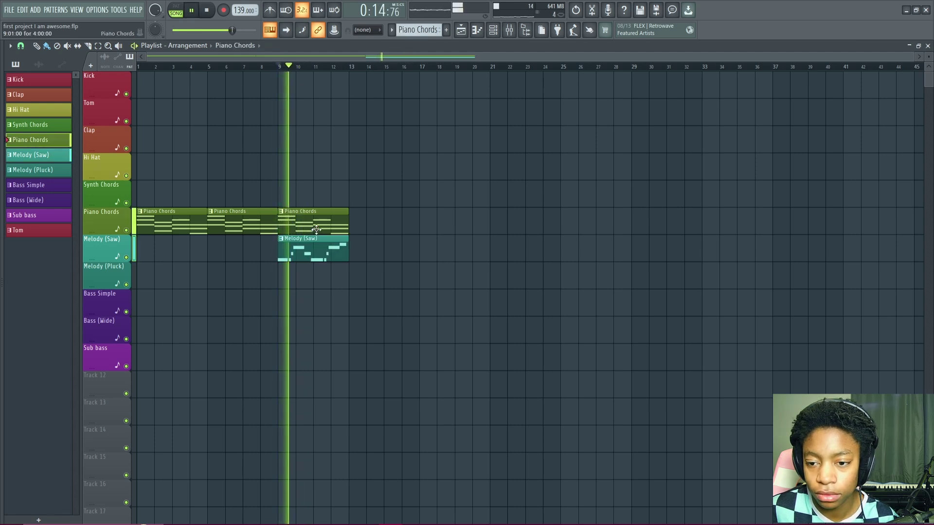
pyautogui.click(357, 226)
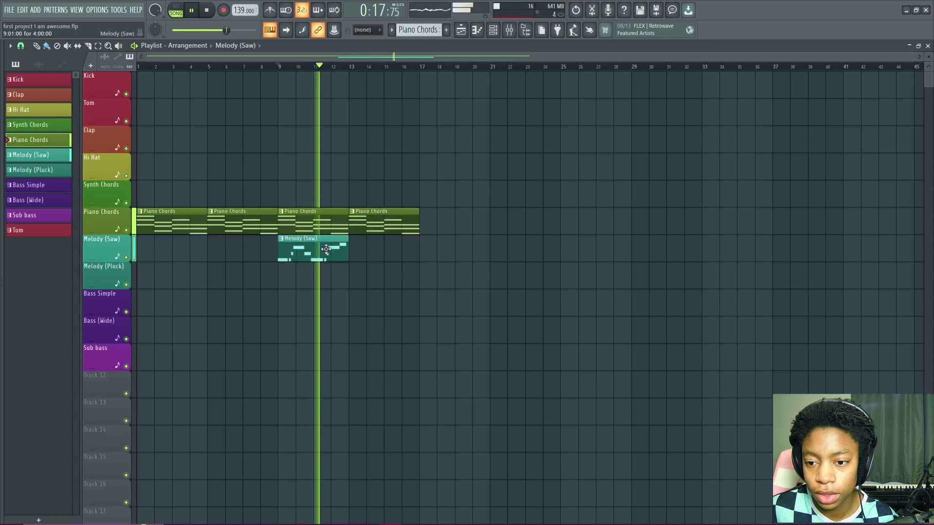
pyautogui.press('space')
pyautogui.click(326, 249)
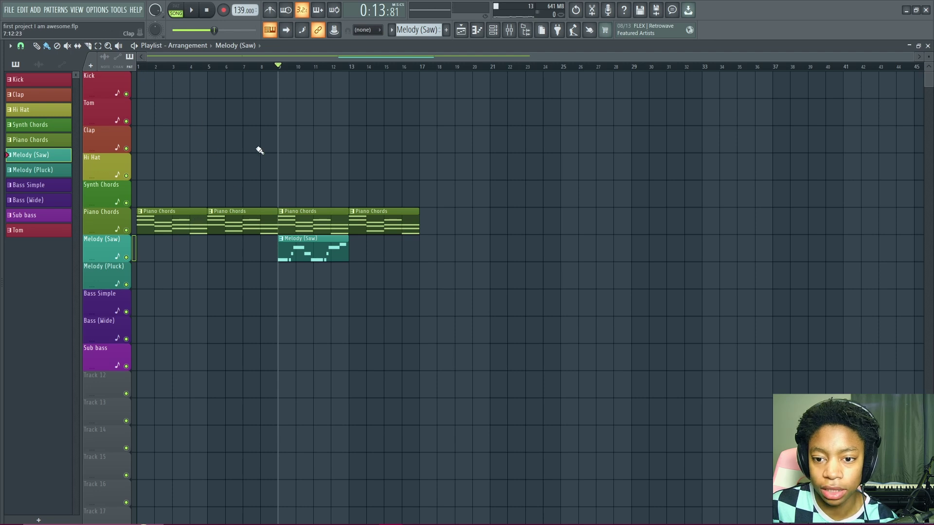
# Step: Place a second Melody (Saw) clip at bar 13 and play the arrangement from bar 9
pyautogui.moveTo(279, 67); pyautogui.dragTo(134, 78)
pyautogui.click(189, 209)
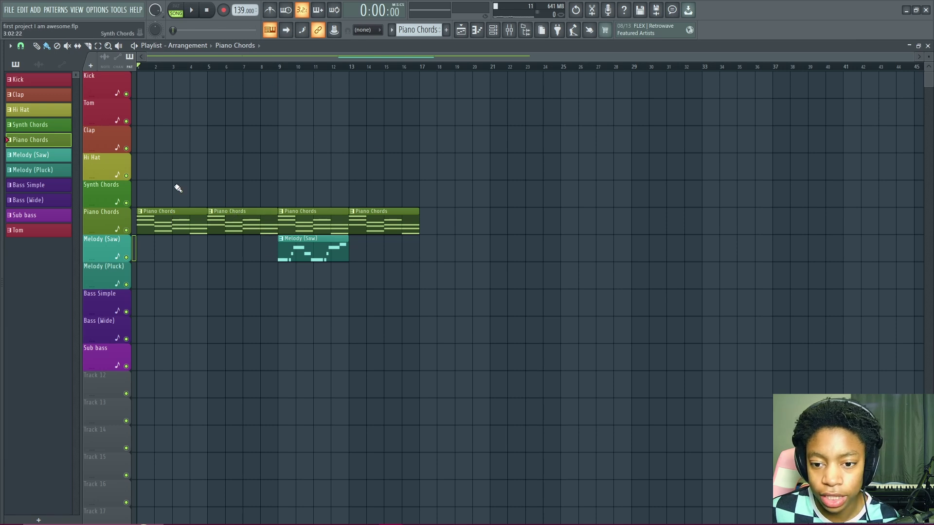
pyautogui.click(281, 68)
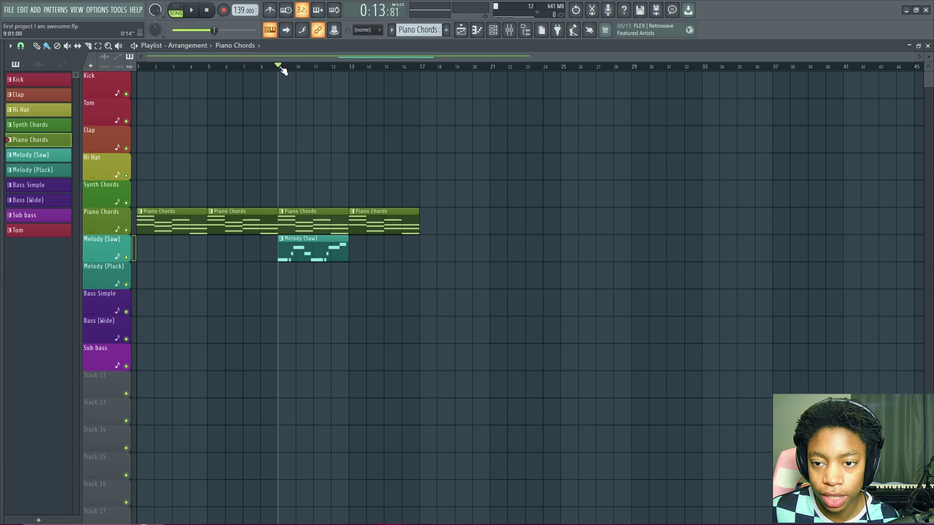
pyautogui.click(329, 242)
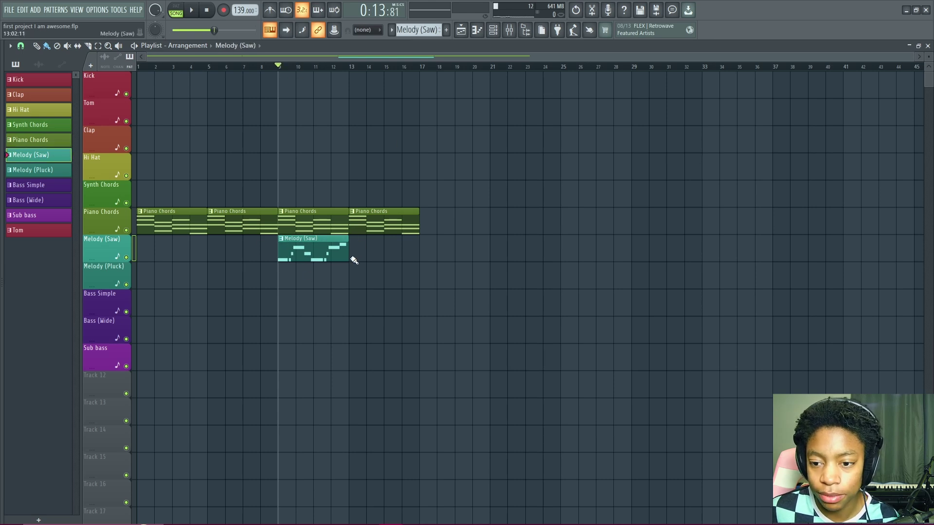
pyautogui.click(354, 261)
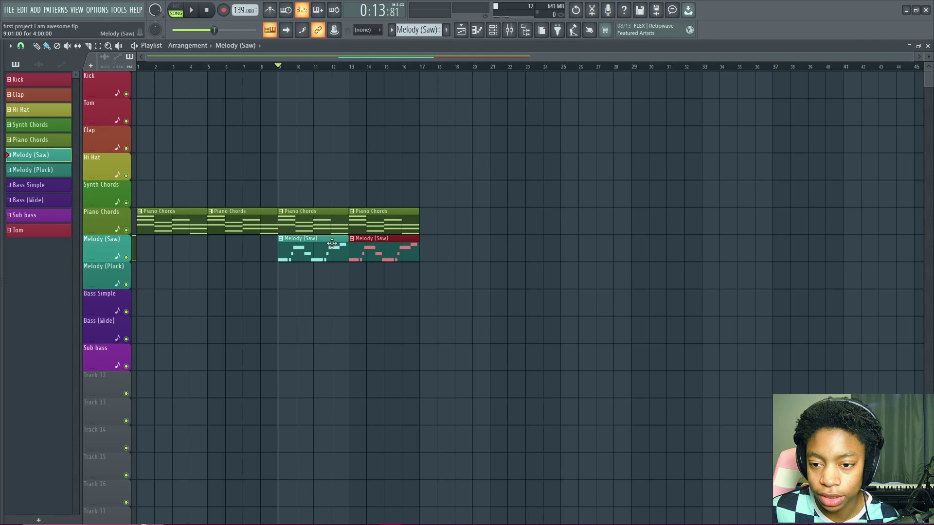
pyautogui.press('space')
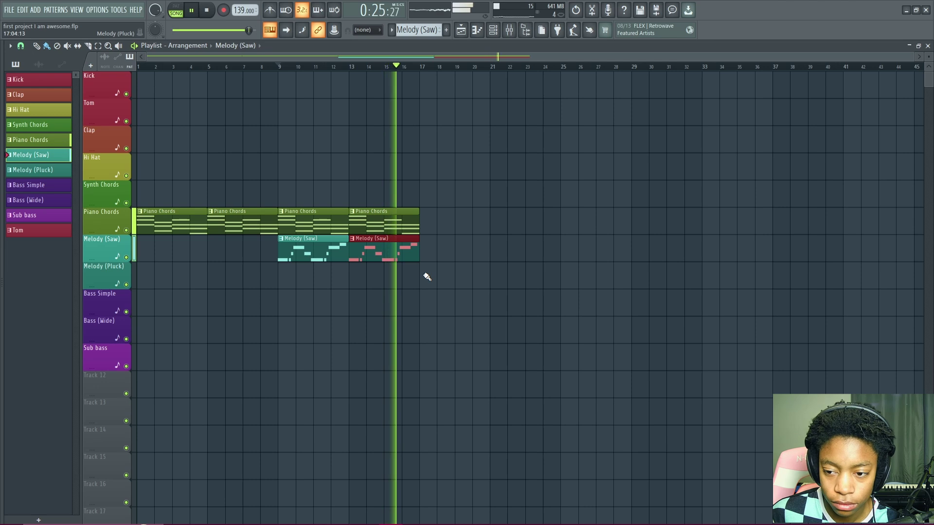
pyautogui.press('space')
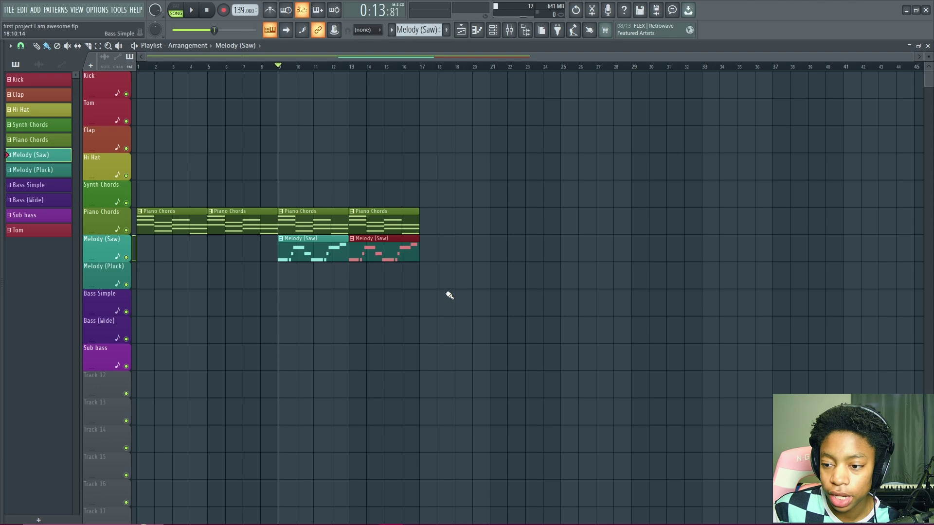
# Step: Duplicate the Piano Chords and Melody (Saw) clips of bars 9 to 16 so the copies start at bar 17
pyautogui.moveTo(470, 315); pyautogui.dragTo(303, 206)
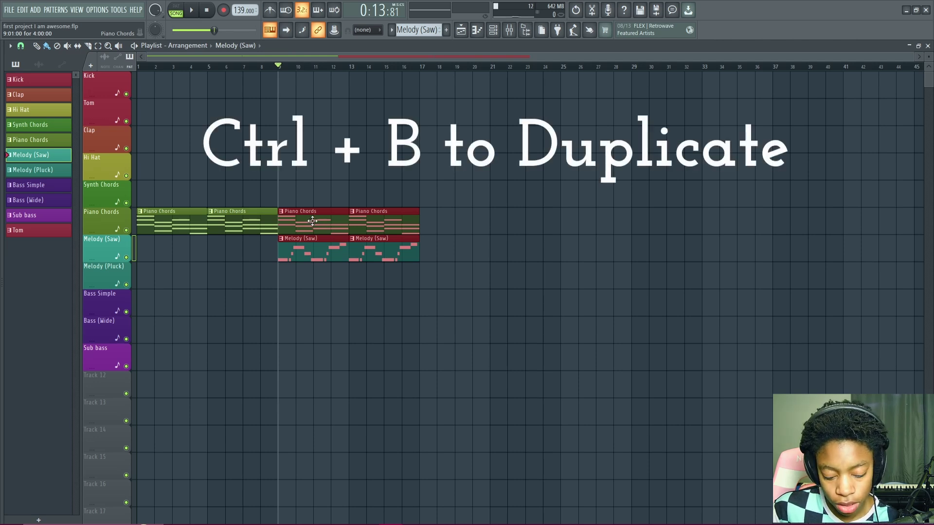
pyautogui.hotkey('ctrl', 'b')
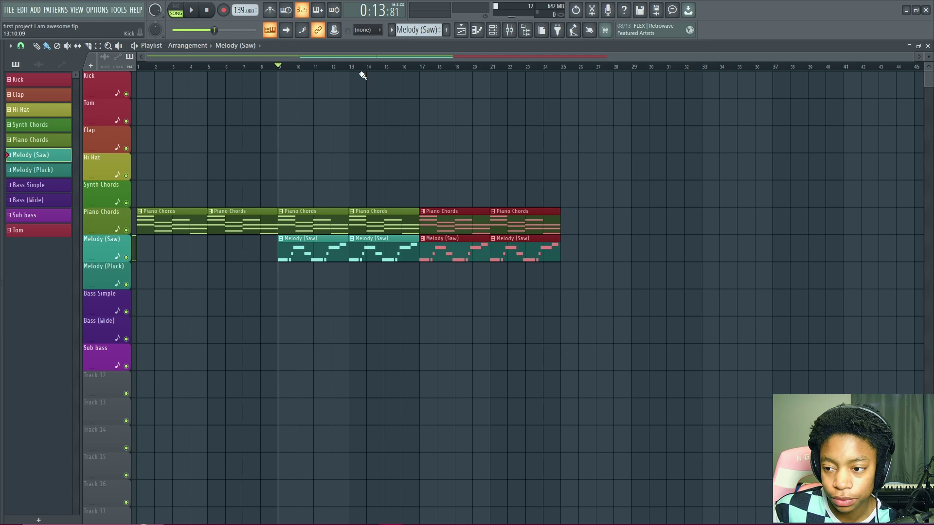
# Step: Try duplicating the selected chord and melody clips three more times, and undo these extra copies
pyautogui.hotkey('ctrl', 'b')
pyautogui.hotkey('ctrl', 'b')
pyautogui.hotkey('ctrl', 'b')
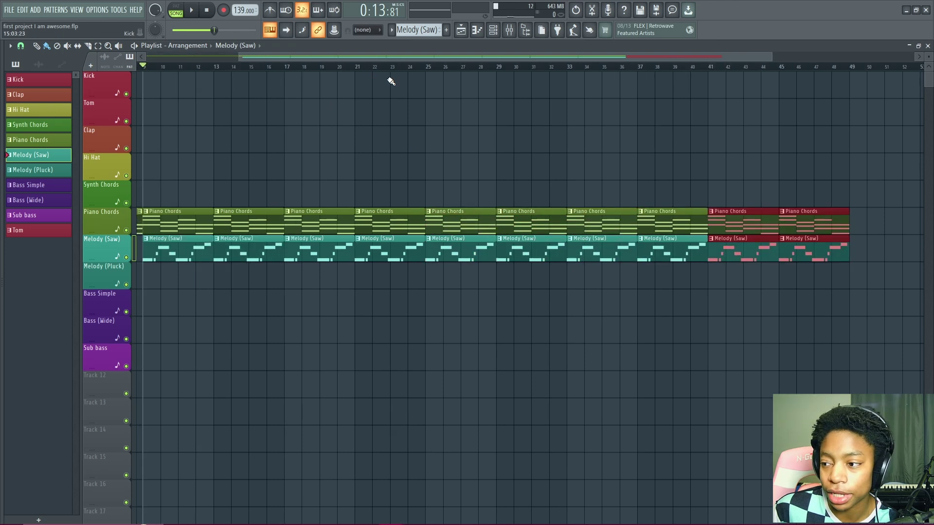
pyautogui.hotkey('ctrl', 'z')
pyautogui.hotkey('ctrl', 'z')
pyautogui.hotkey('ctrl', 'z')
pyautogui.hscroll(-5, 479, 114)
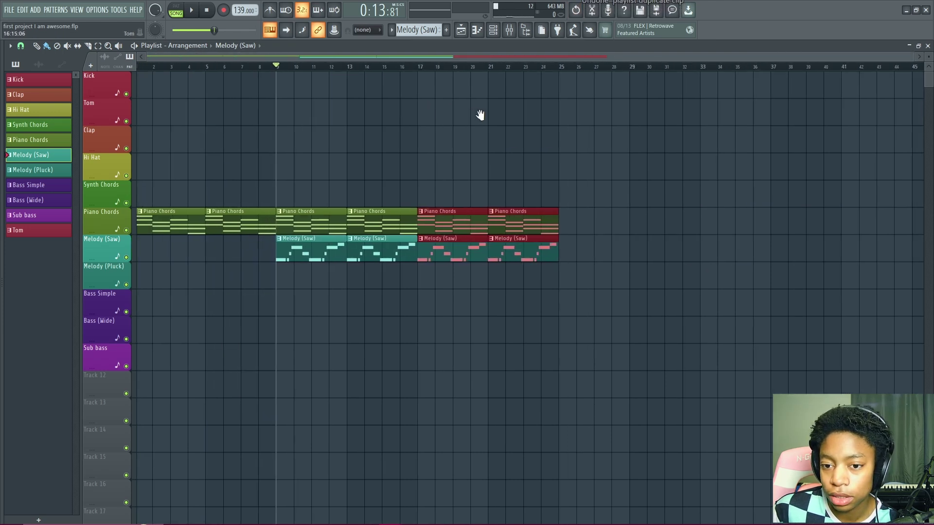
pyautogui.scroll(1, 312, 112)
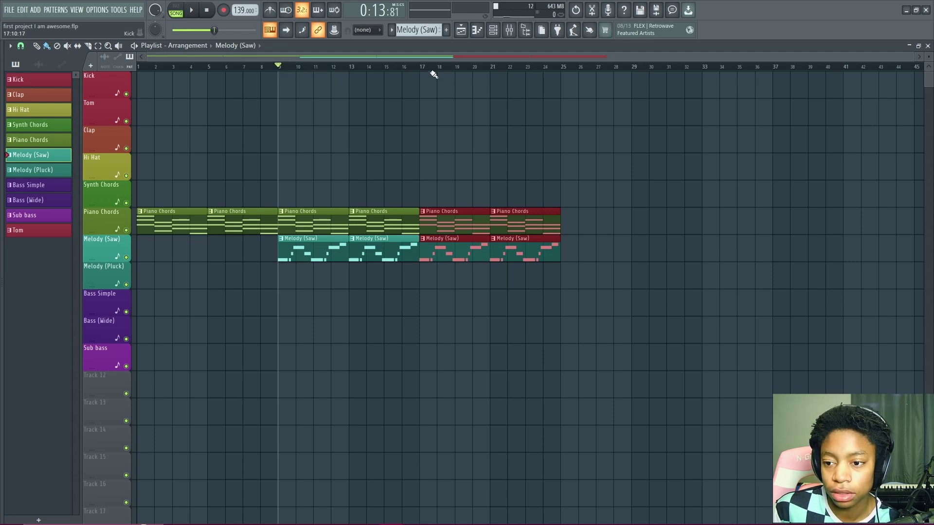
# Step: Place Clap clips on the Clap track at bars 17 and 21 and play the arrangement from bar 17
pyautogui.click(419, 68)
pyautogui.click(446, 255)
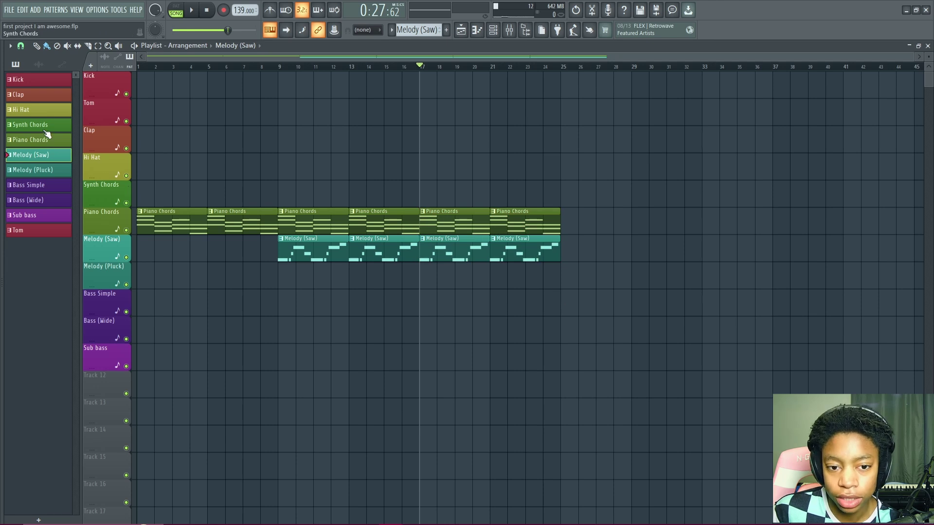
pyautogui.click(43, 97)
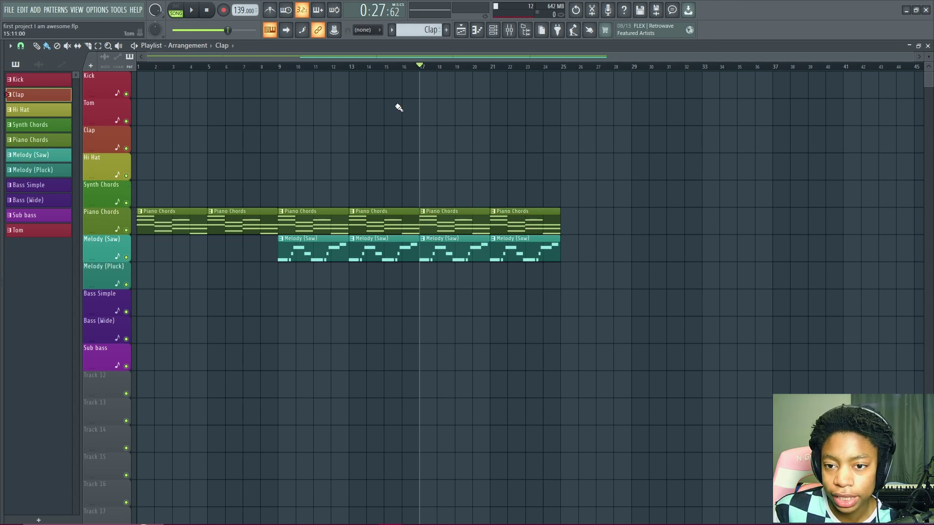
pyautogui.click(427, 134)
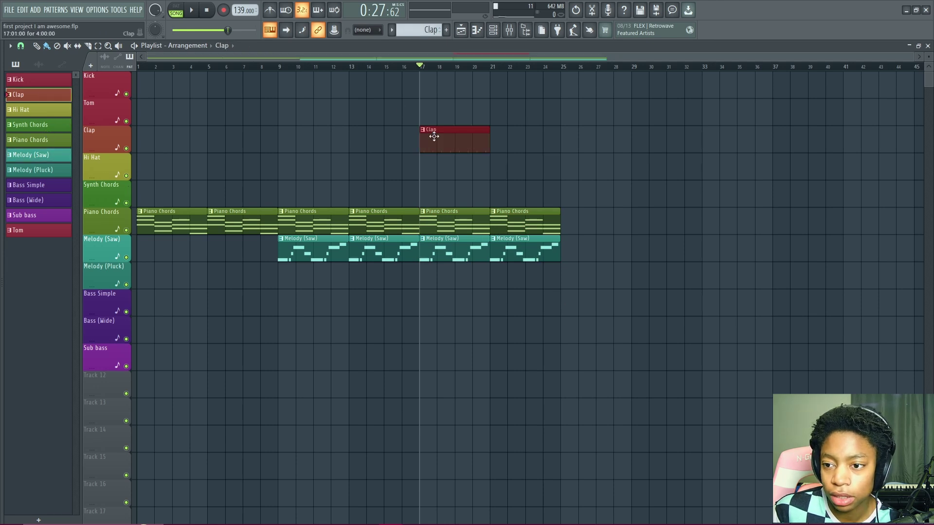
pyautogui.click(494, 145)
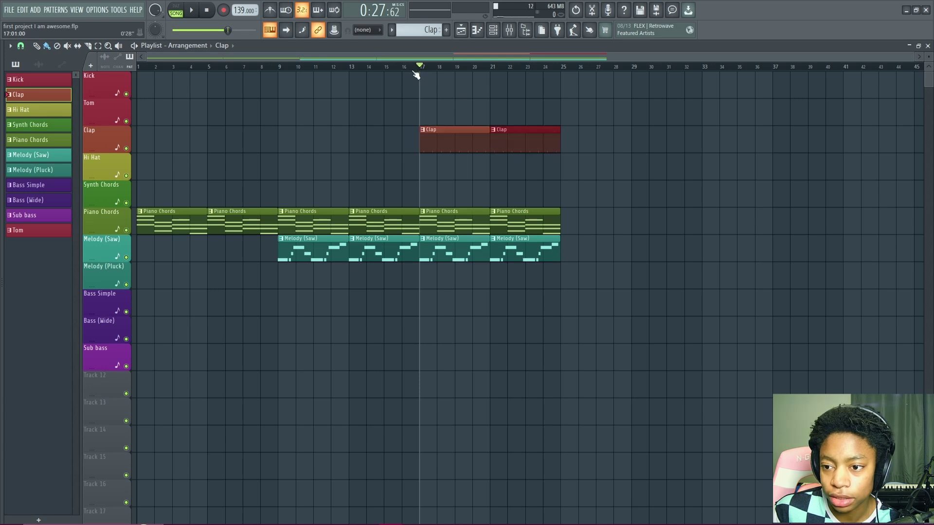
pyautogui.press('space')
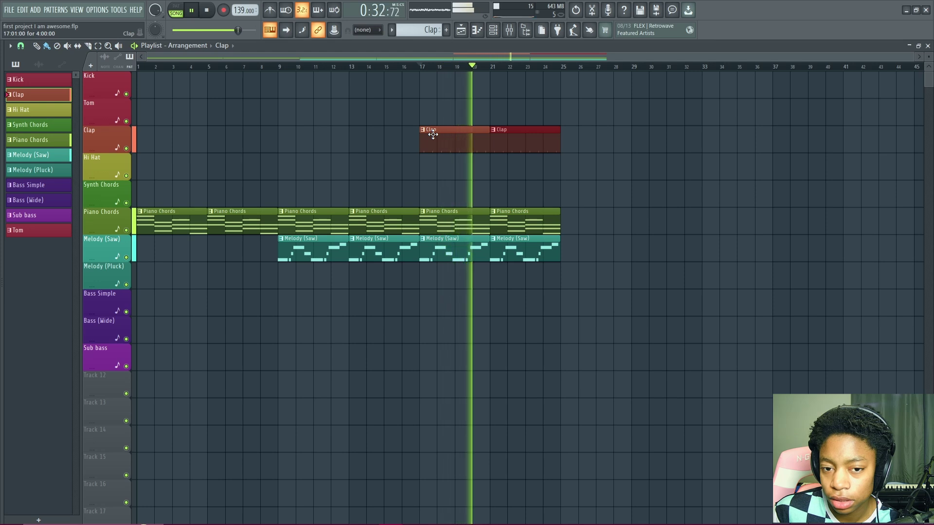
pyautogui.press('space')
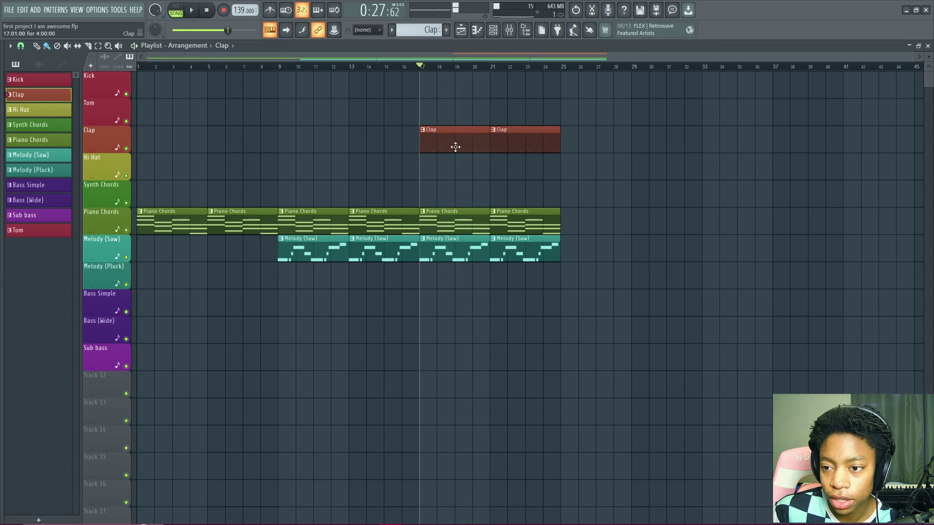
# Step: Show the channel rack and open the Clap channel's sampler settings, placing their window above the rack
pyautogui.doubleClick(456, 147)
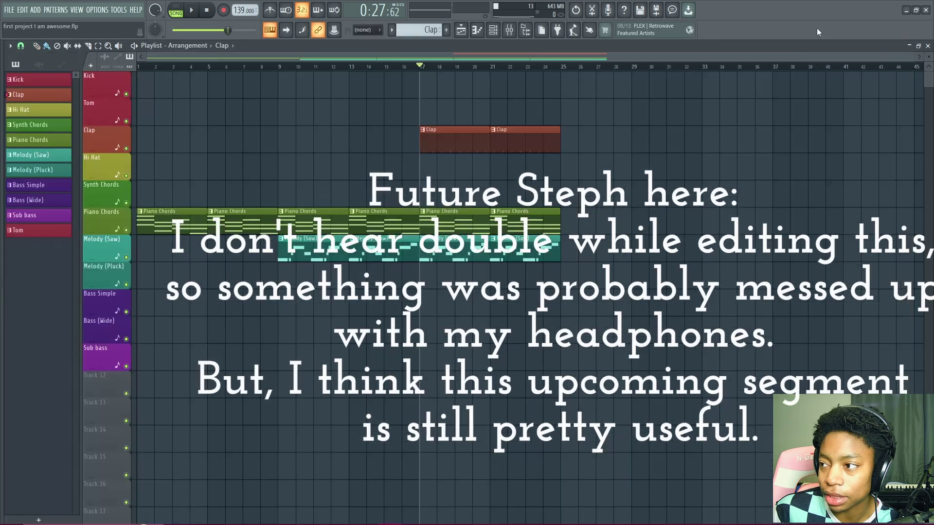
pyautogui.click(493, 33)
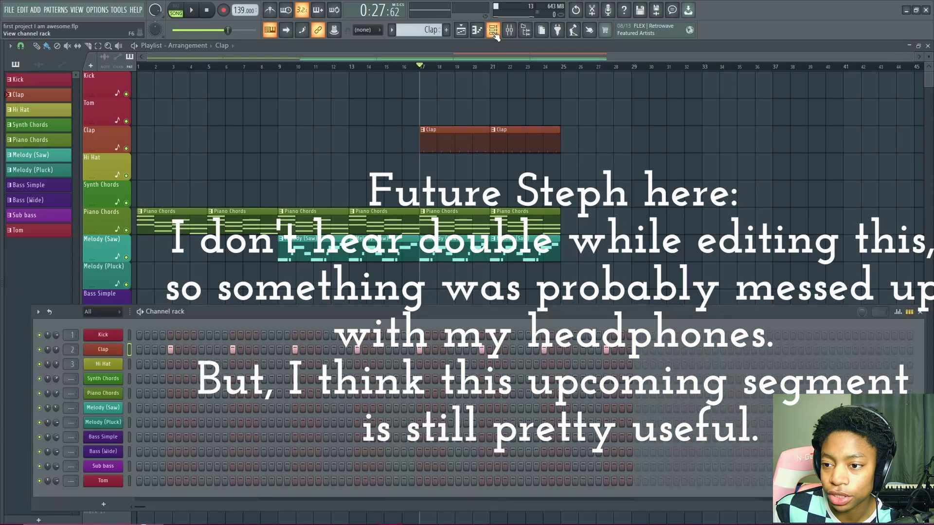
pyautogui.click(104, 349)
pyautogui.click(318, 129)
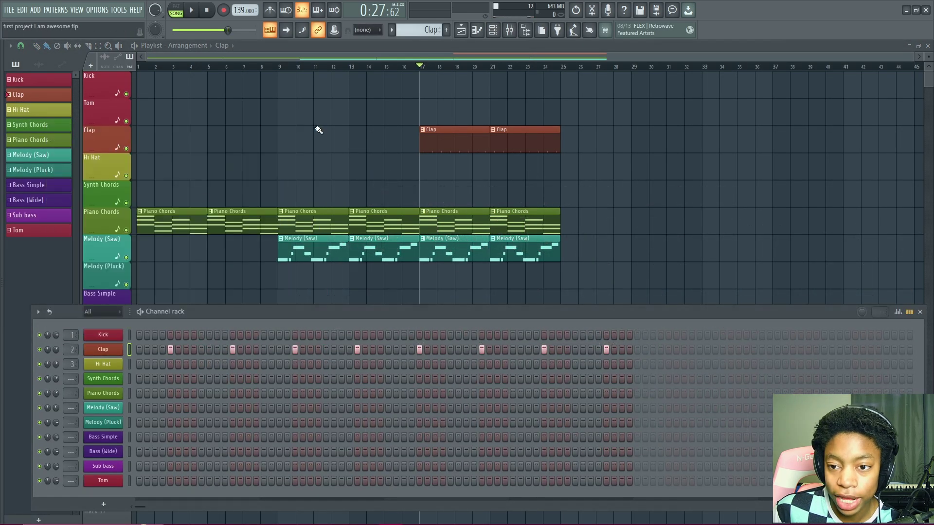
pyautogui.click(103, 350)
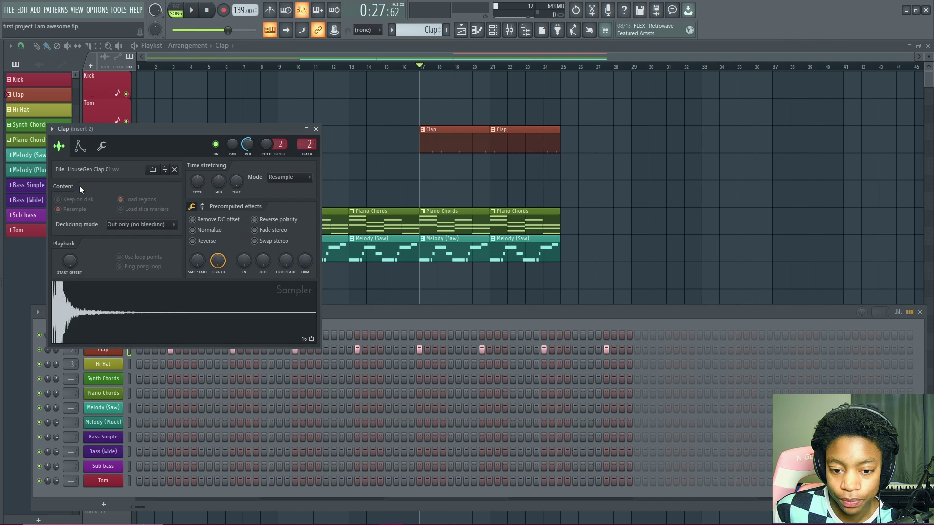
pyautogui.moveTo(148, 134); pyautogui.dragTo(378, 45)
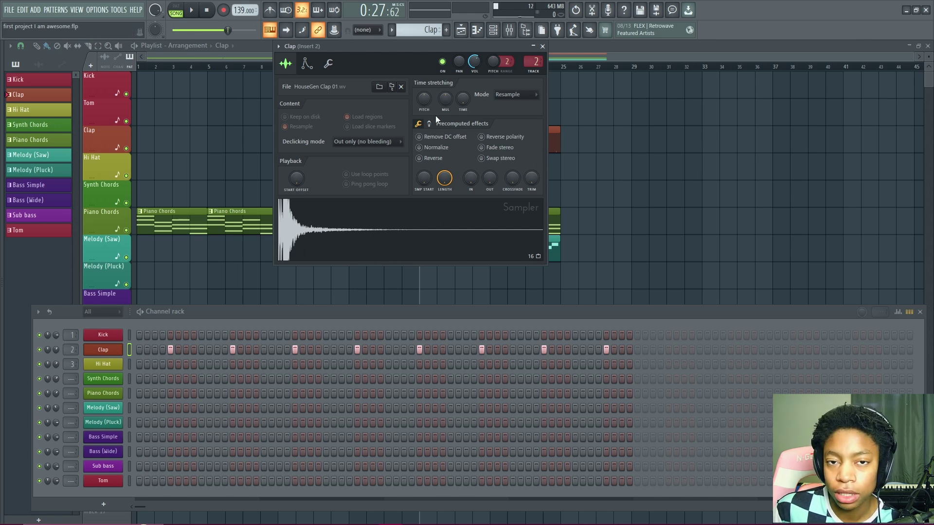
# Step: Look at the Melody (Pluck) channel's FLEX instrument for comparison and close it
pyautogui.click(115, 425)
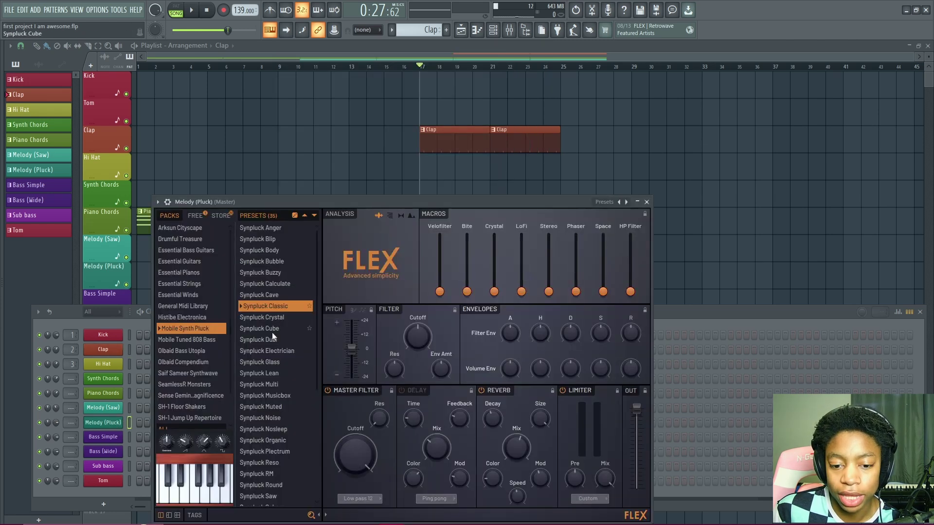
pyautogui.click(649, 202)
# Step: Reopen the Clap channel's sampler settings and slightly raise the sample start offset to trim the sample's beginning
pyautogui.click(103, 349)
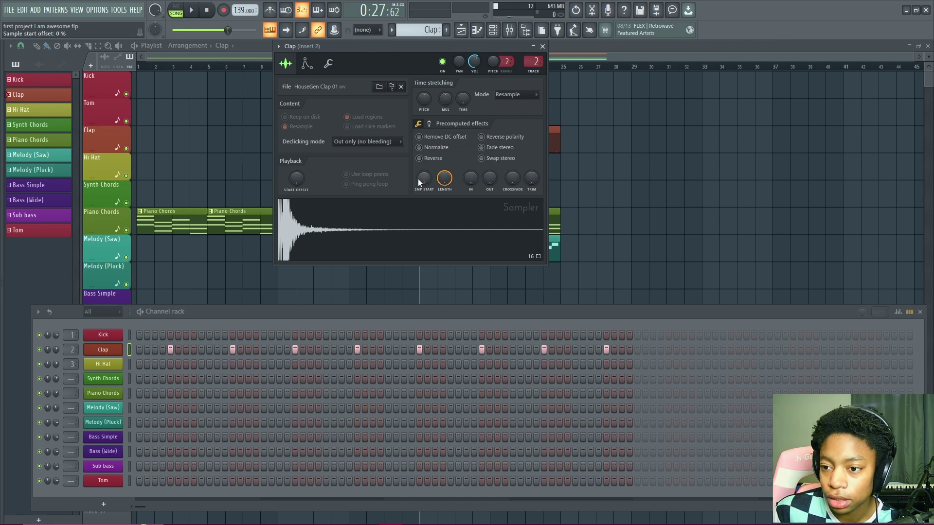
pyautogui.moveTo(427, 180); pyautogui.dragTo(424, 187)
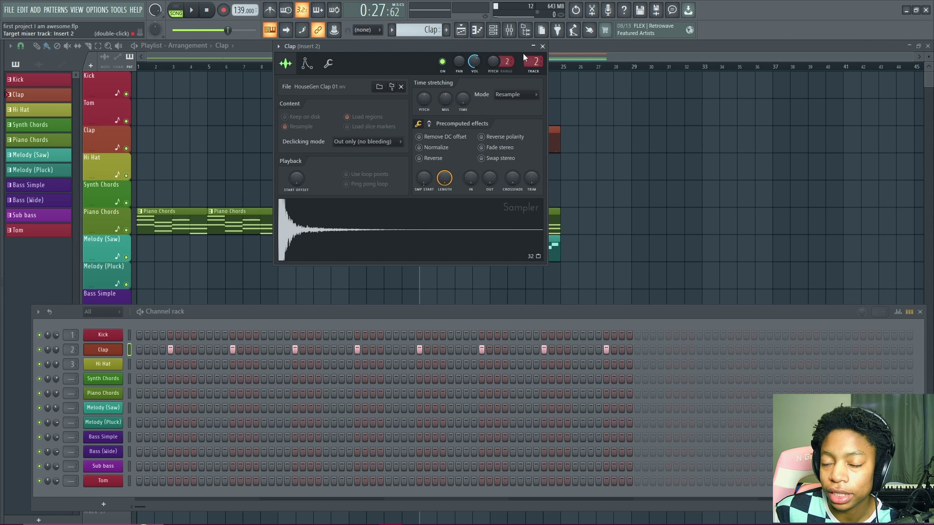
# Step: Place Synth Chords clips on the Synth Chords track at bars 25 and 29
pyautogui.press('z')
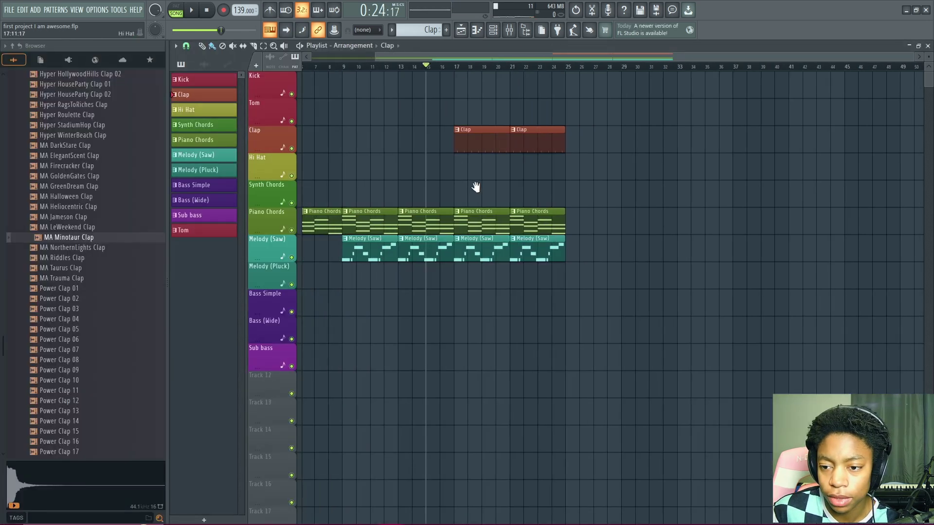
pyautogui.hscroll(2, 430, 194)
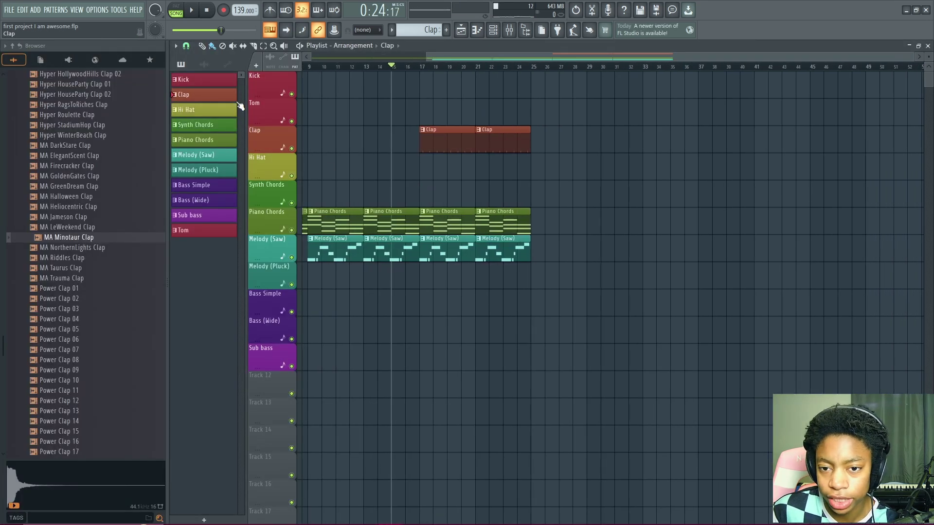
pyautogui.click(213, 126)
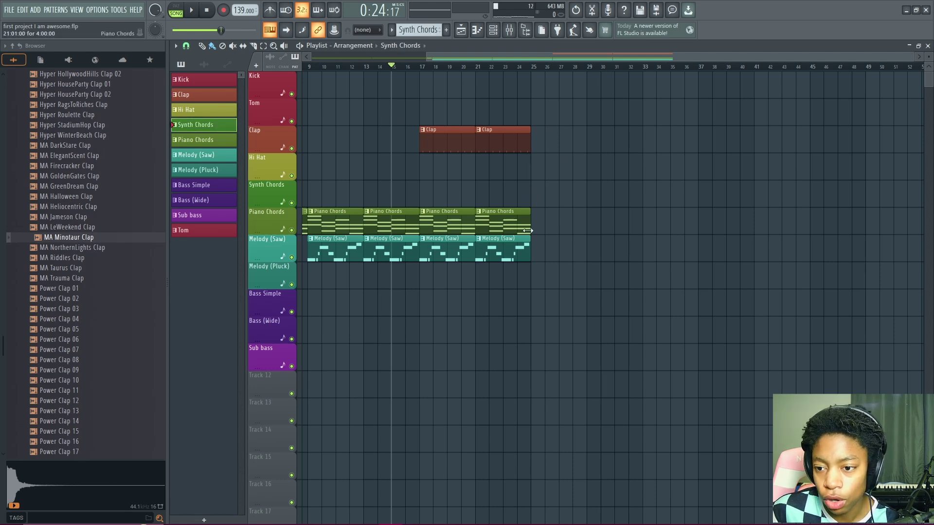
pyautogui.click(553, 227)
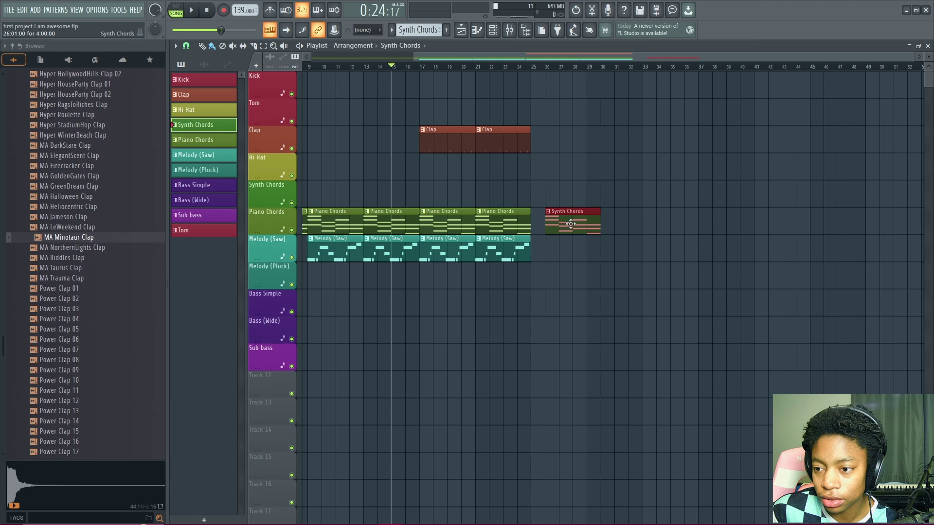
pyautogui.moveTo(571, 224); pyautogui.dragTo(556, 196)
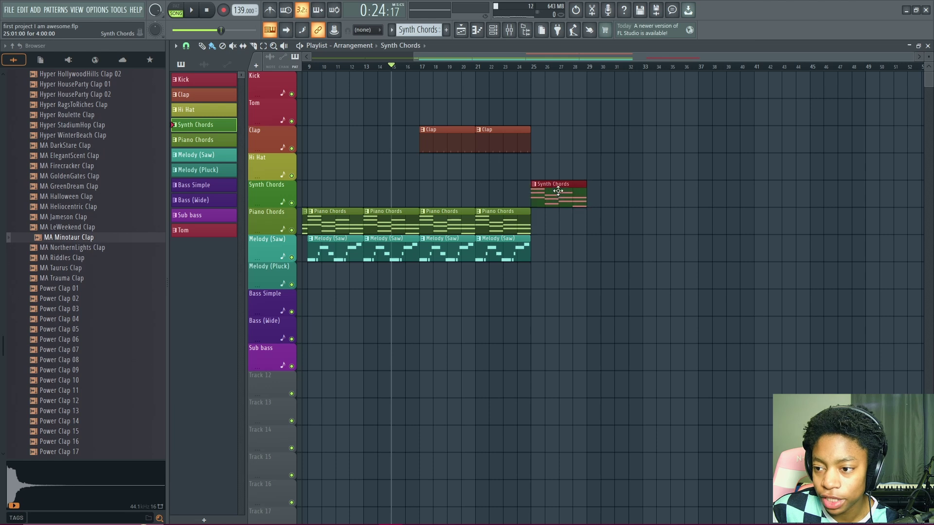
pyautogui.click(599, 194)
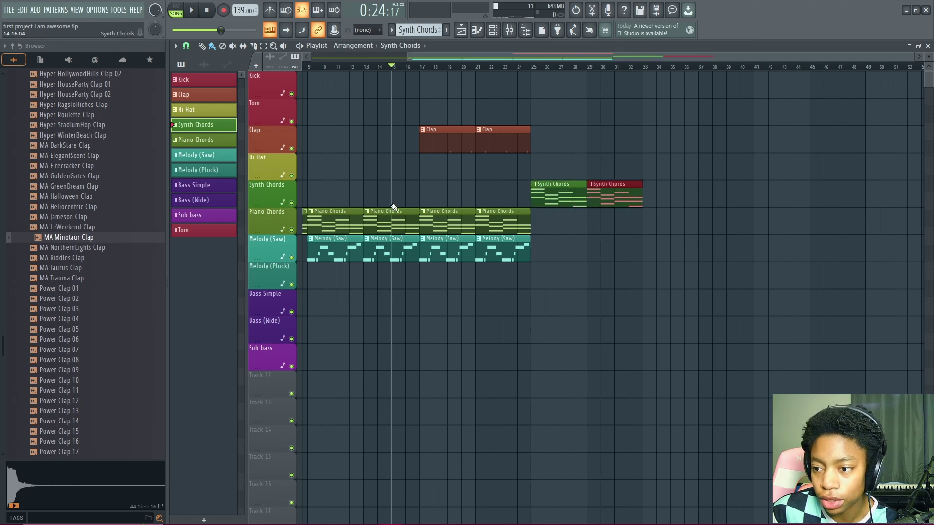
# Step: Place Piano Chords clips on the Piano Chords track at bars 25 and 29
pyautogui.click(195, 140)
pyautogui.click(540, 227)
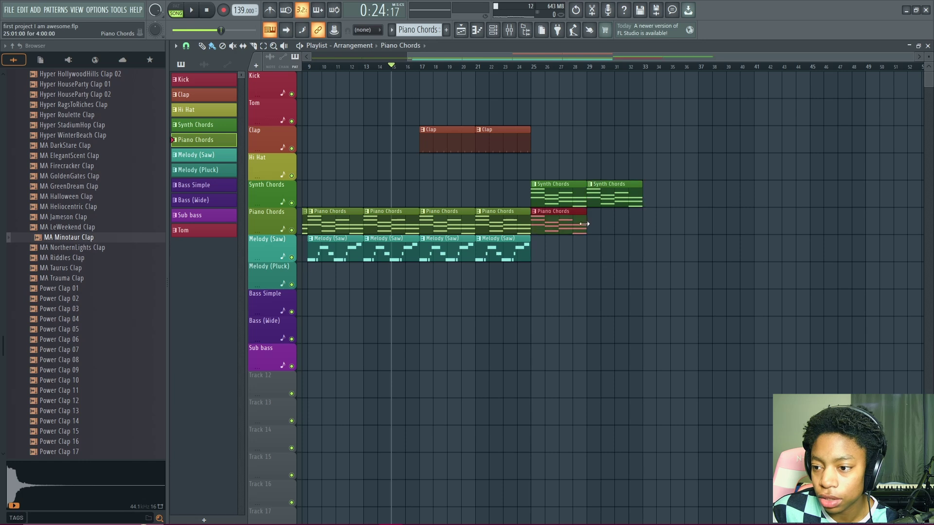
pyautogui.click(599, 224)
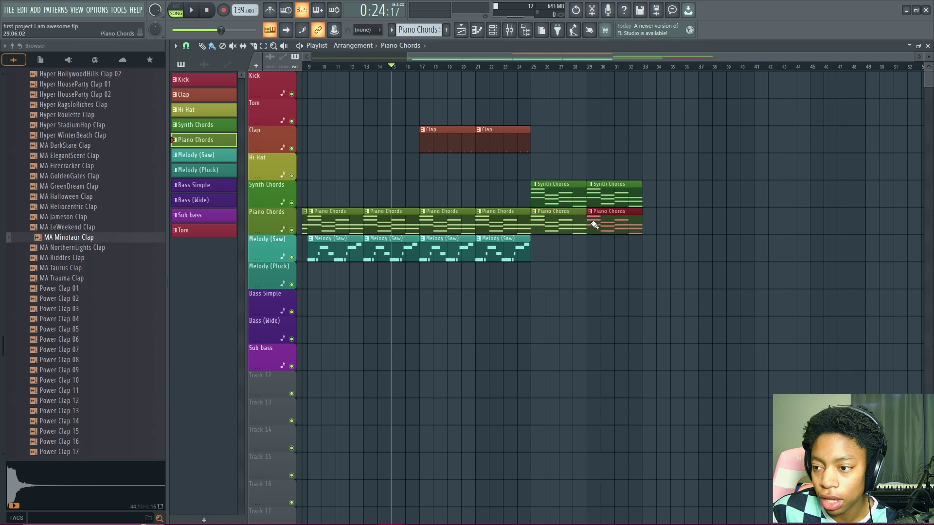
# Step: Place Melody (Saw) and Melody (Pluck) clips on their matching tracks at bars 25 and 29
pyautogui.click(200, 157)
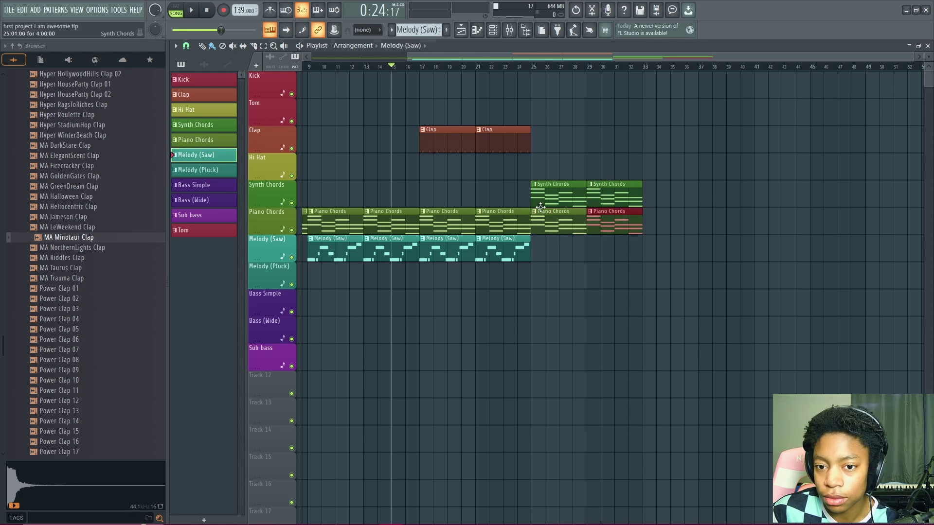
pyautogui.click(539, 253)
pyautogui.click(595, 254)
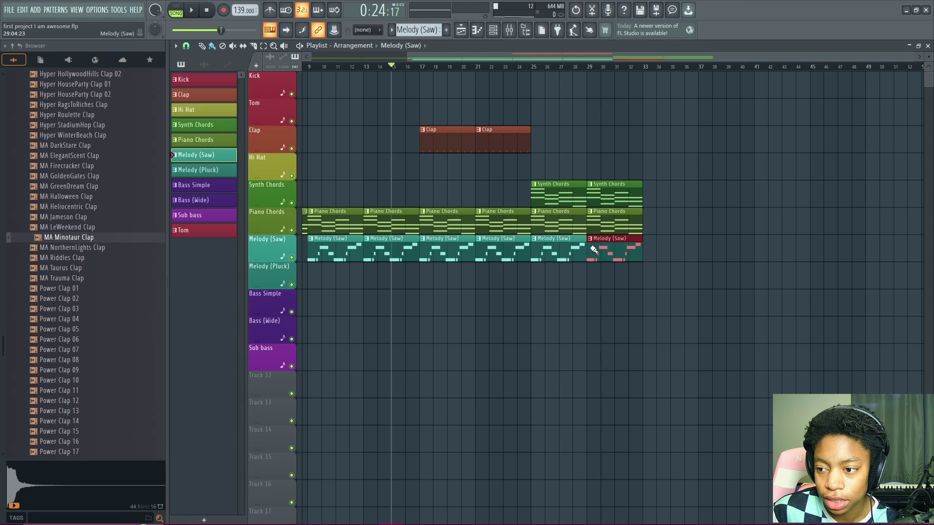
pyautogui.click(540, 276)
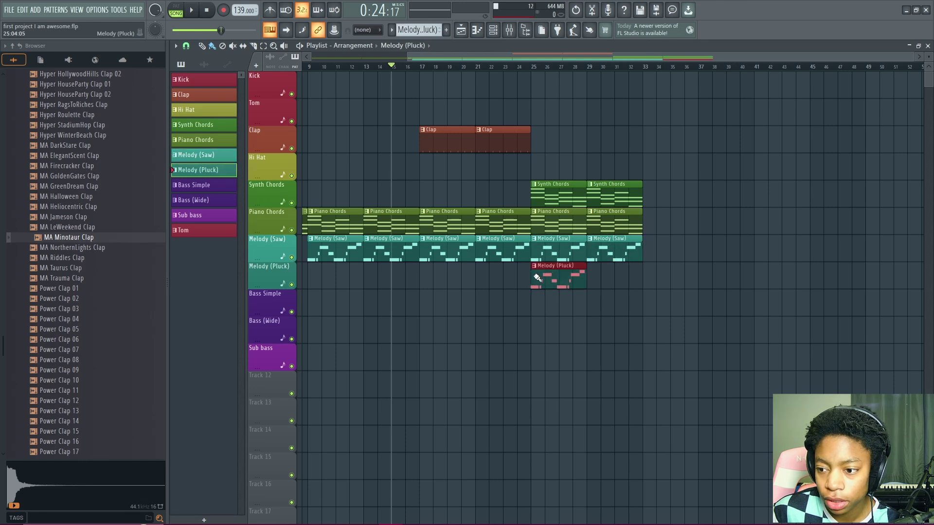
pyautogui.click(591, 278)
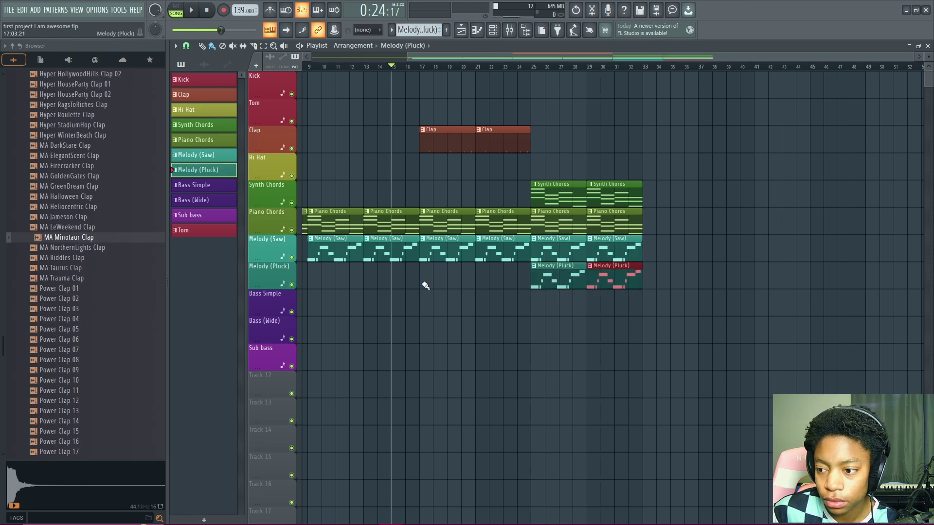
# Step: Place Bass Simple and Bass (Wide) clips on their matching tracks at bars 25 and 29
pyautogui.click(208, 186)
pyautogui.click(538, 310)
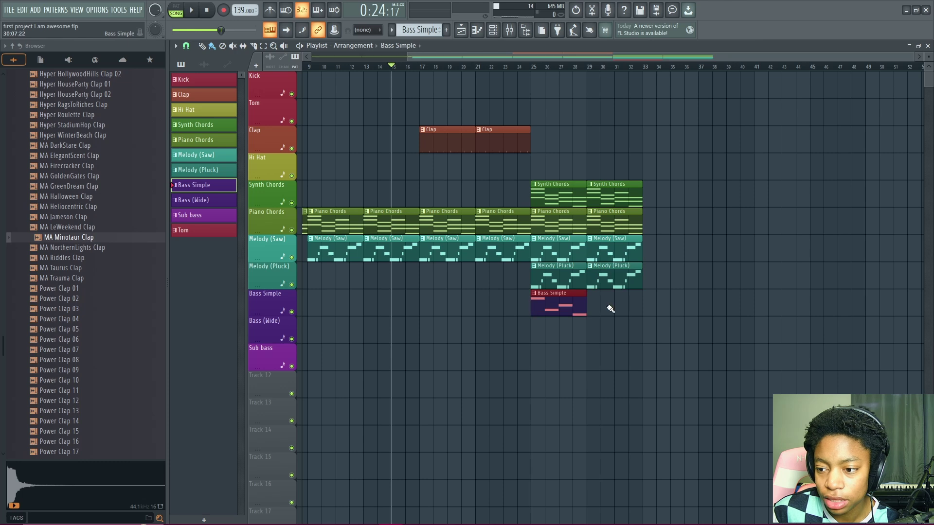
pyautogui.click(599, 311)
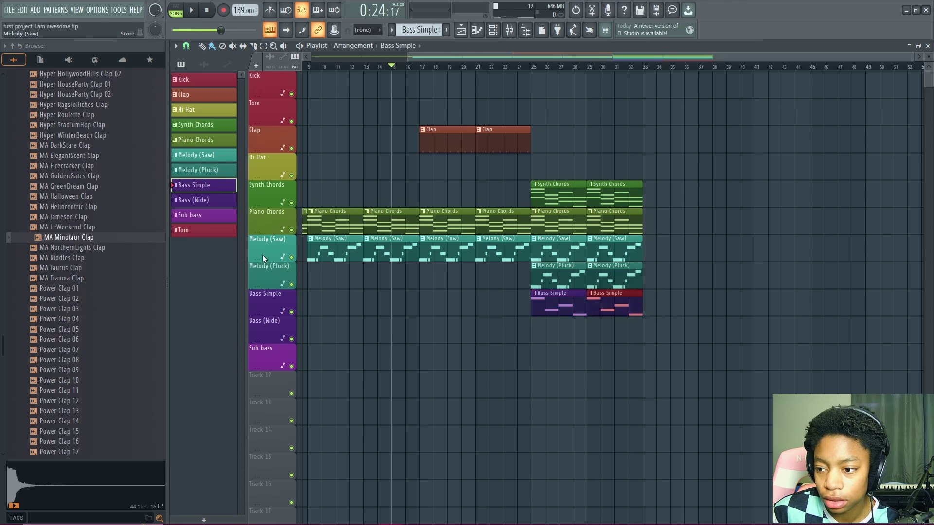
pyautogui.click(214, 201)
pyautogui.click(533, 338)
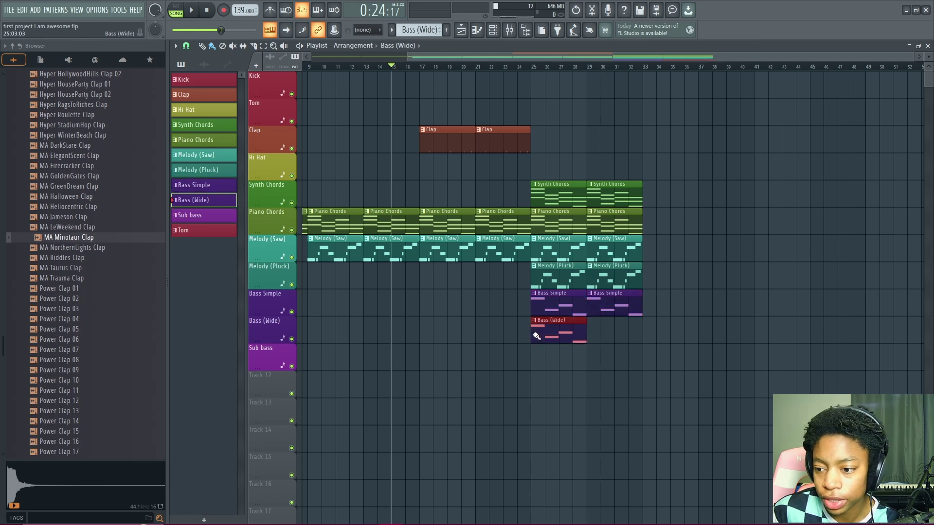
pyautogui.click(592, 333)
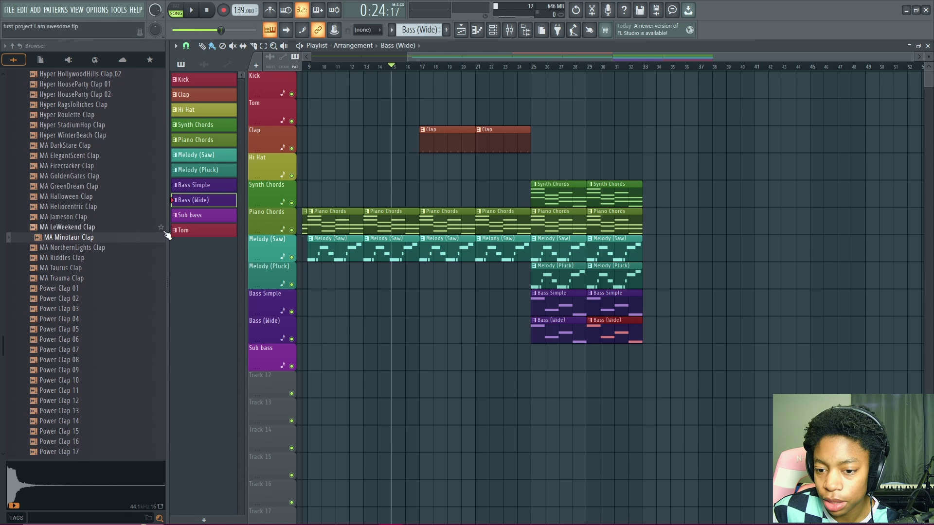
# Step: Place Sub bass clips on the Sub bass track at bars 25 and 29
pyautogui.click(193, 215)
pyautogui.click(537, 363)
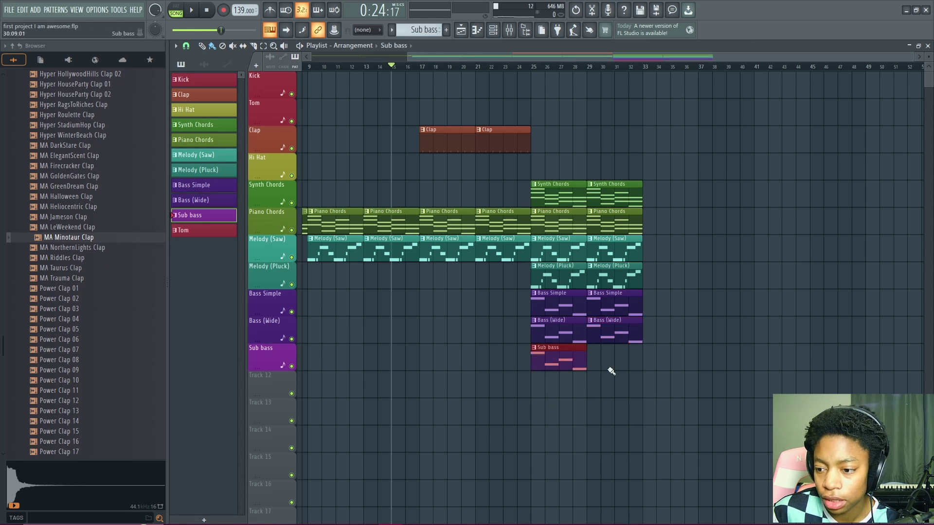
pyautogui.click(596, 363)
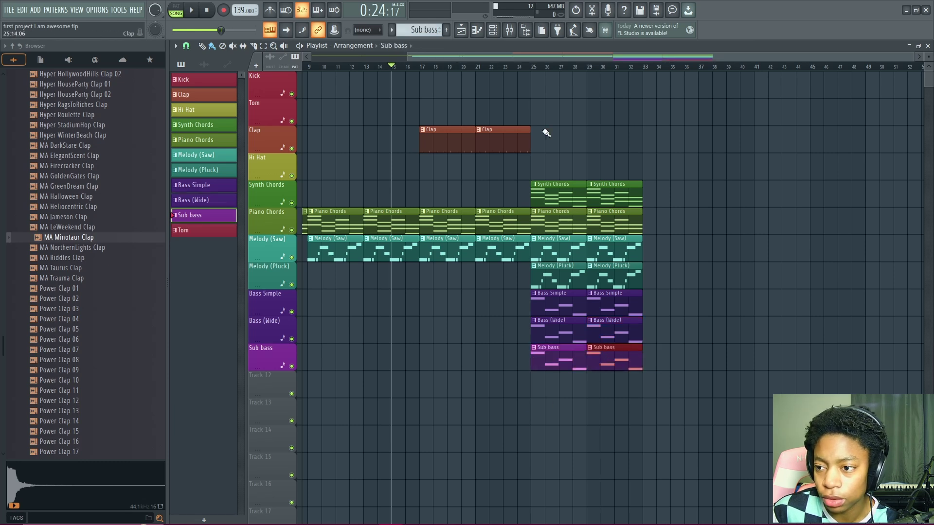
# Step: Place Kick clips on the Kick track at bars 25 and 29, deleting the stray one on the Tom track
pyautogui.scroll(-1, 561, 168)
pyautogui.scroll(1, 560, 168)
pyautogui.click(192, 82)
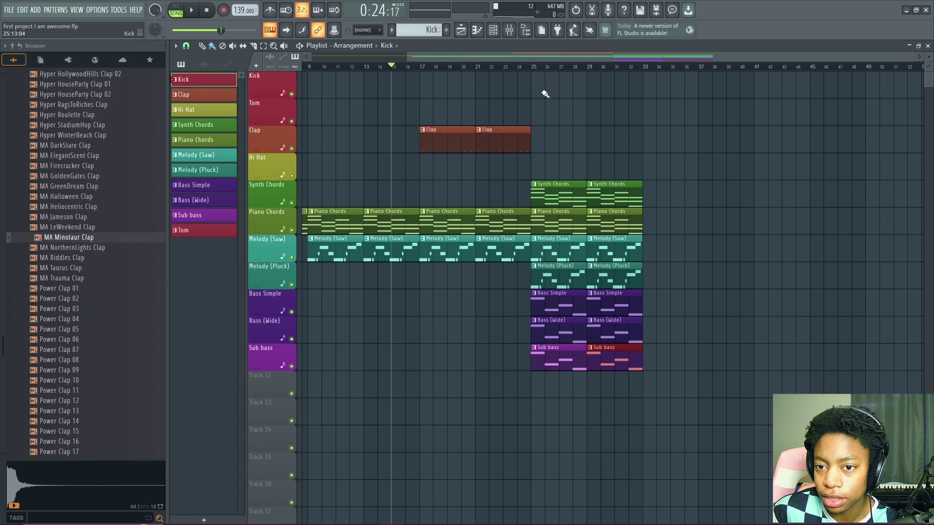
pyautogui.click(539, 93)
pyautogui.click(608, 95)
pyautogui.click(653, 108)
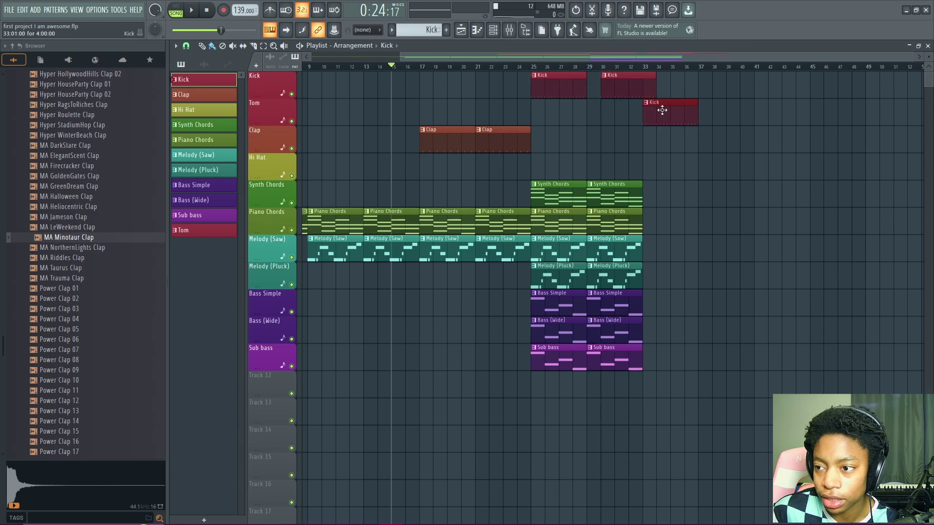
pyautogui.rightClick(663, 110)
pyautogui.moveTo(625, 89); pyautogui.dragTo(611, 90)
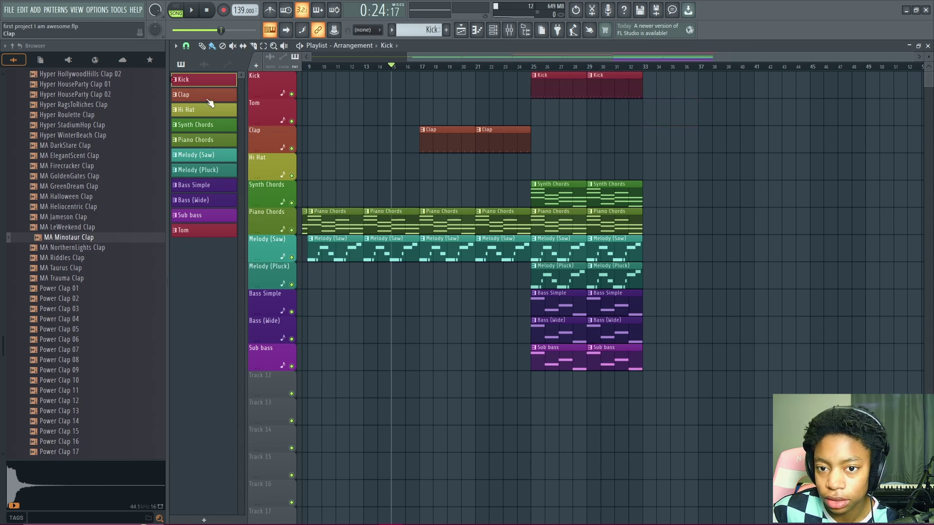
# Step: Extend the claps with two more Clap clips on the Clap track at bars 25 and 29
pyautogui.click(210, 95)
pyautogui.click(537, 151)
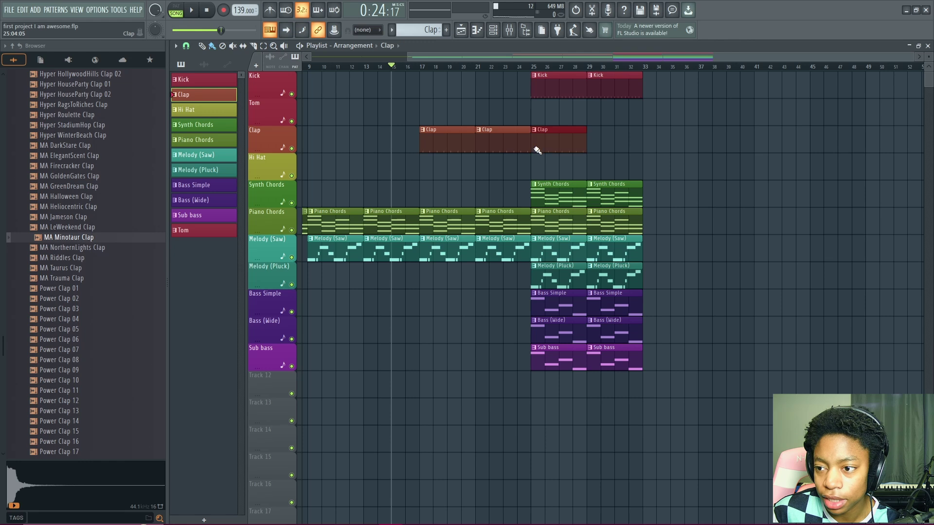
pyautogui.click(589, 140)
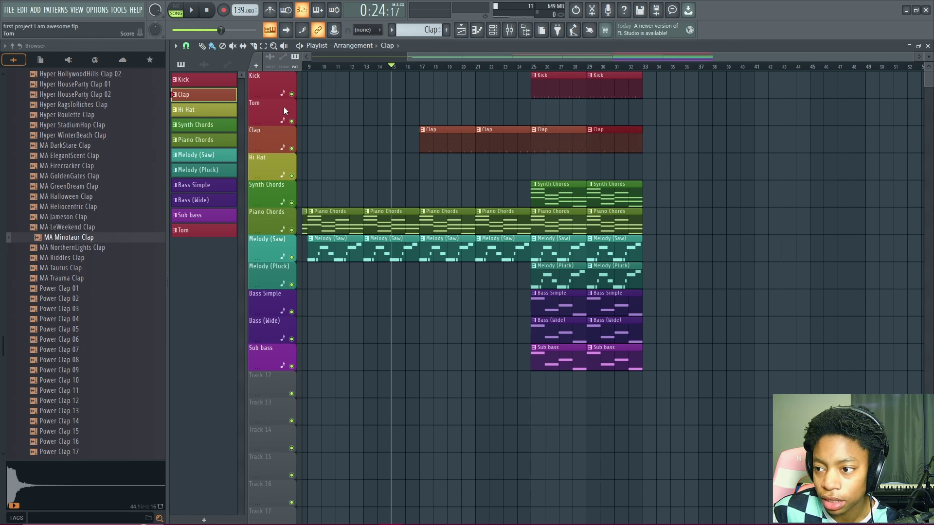
# Step: Play the arrangement from bar 25 to hear the full section, and stop playback
pyautogui.click(218, 233)
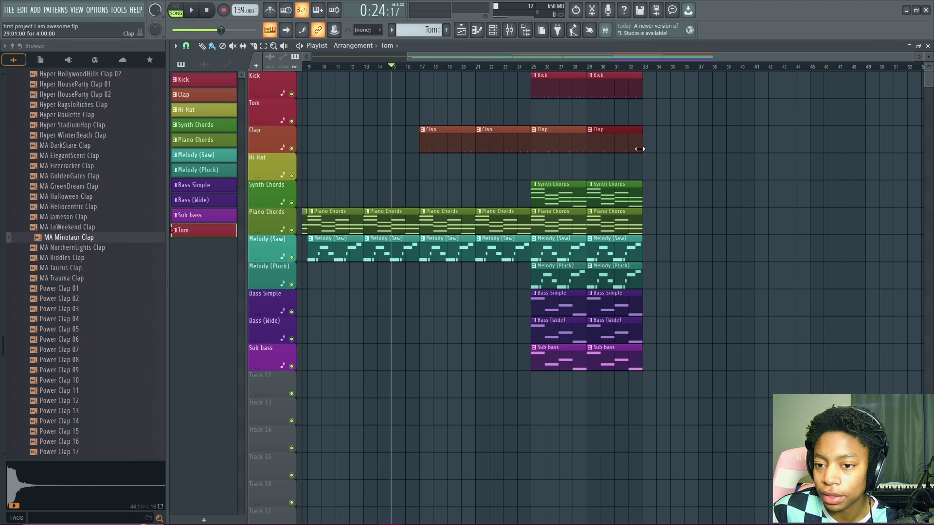
pyautogui.hscroll(5, 550, 158)
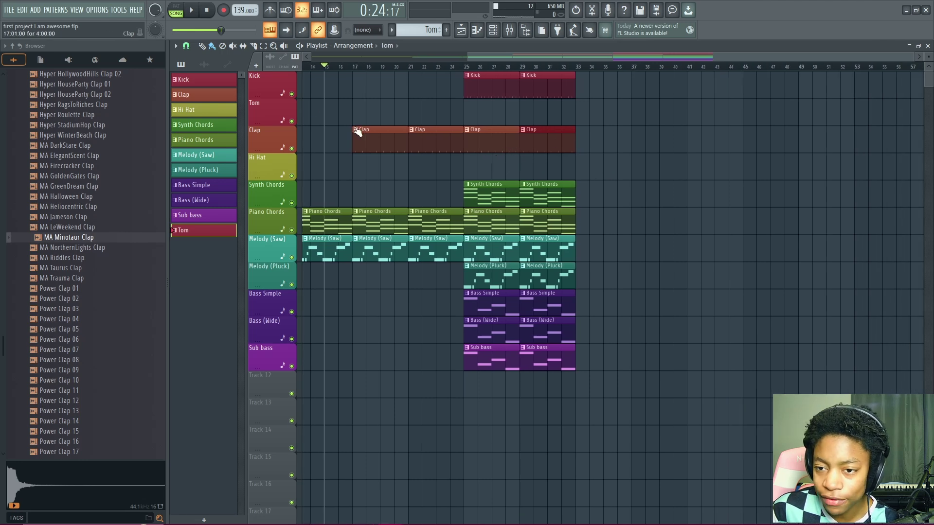
pyautogui.click(460, 68)
pyautogui.press('space')
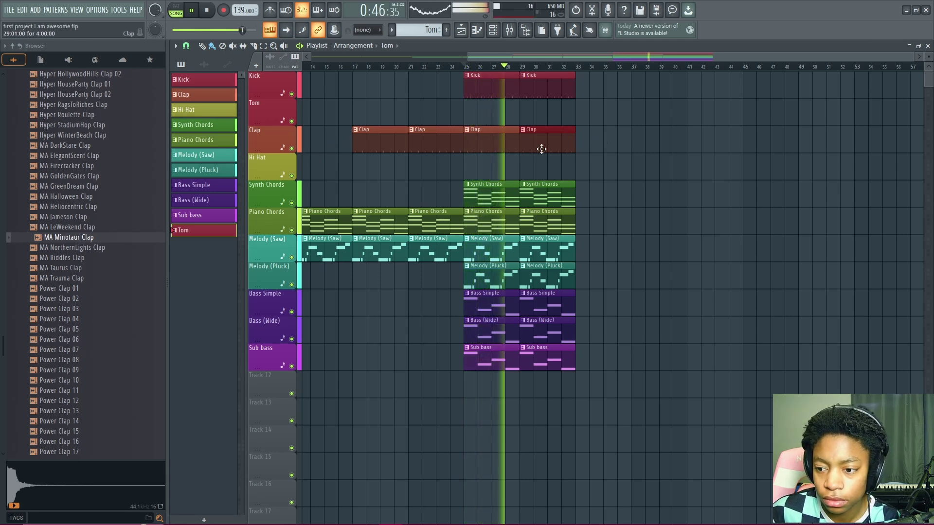
pyautogui.hscroll(-4, 527, 159)
pyautogui.hscroll(4, 589, 190)
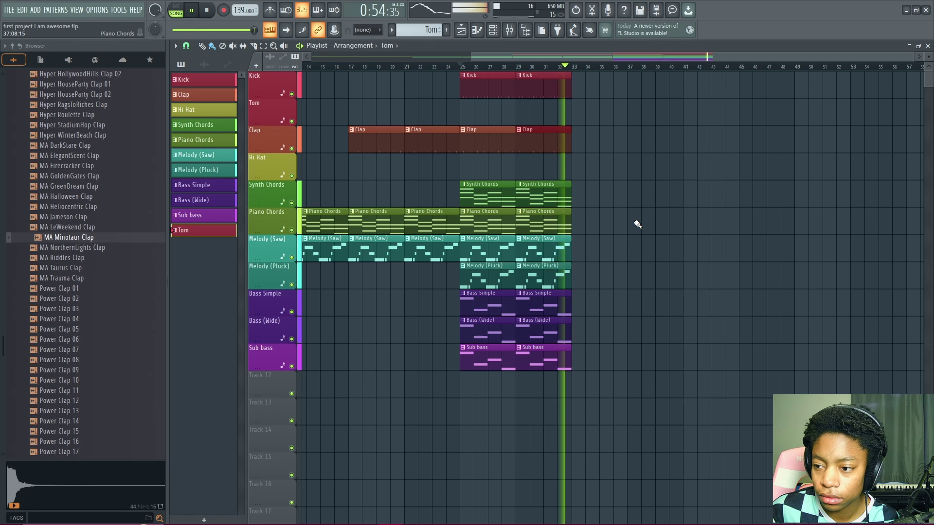
pyautogui.press('space')
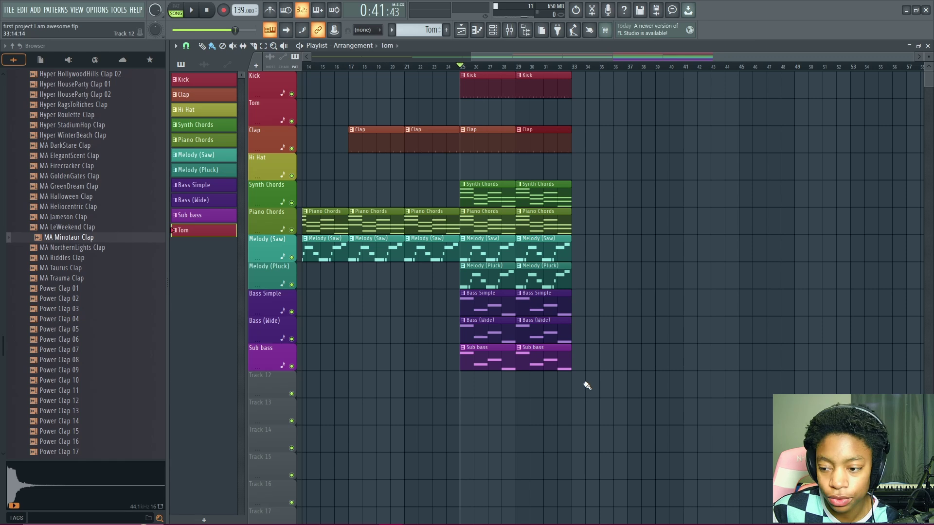
# Step: Select all clips from bar 25 to bar 33 and duplicate them directly after at bar 33, clearing the selection
pyautogui.moveTo(574, 396); pyautogui.dragTo(466, 79)
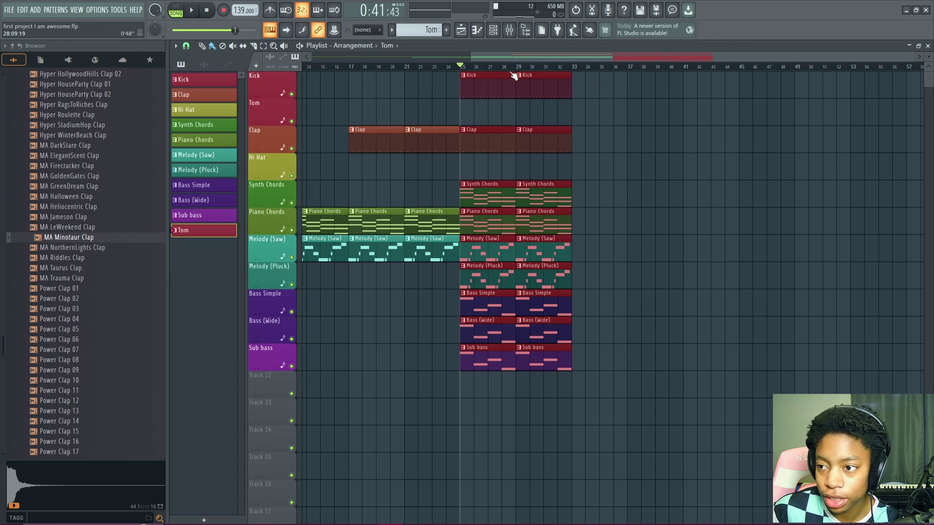
pyautogui.hotkey('ctrl', 'b')
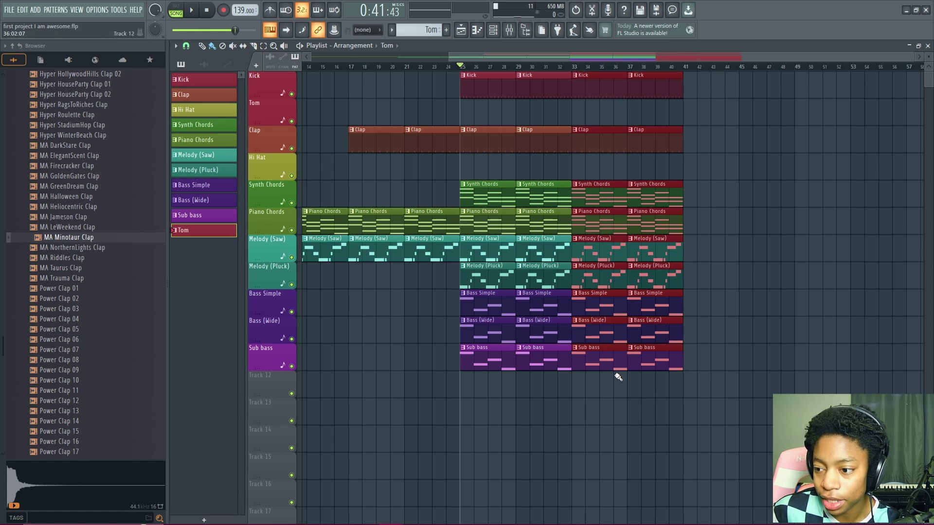
pyautogui.keyDown('ctrl'); pyautogui.click(741, 165); pyautogui.keyUp('ctrl')
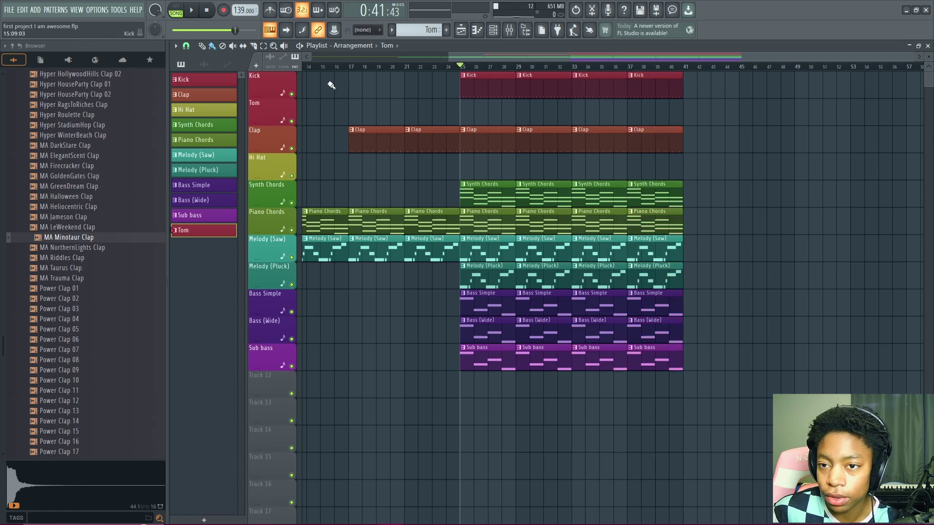
# Step: Place Hi Hat and Tom clips on their matching tracks at bars 33 and 37
pyautogui.click(208, 114)
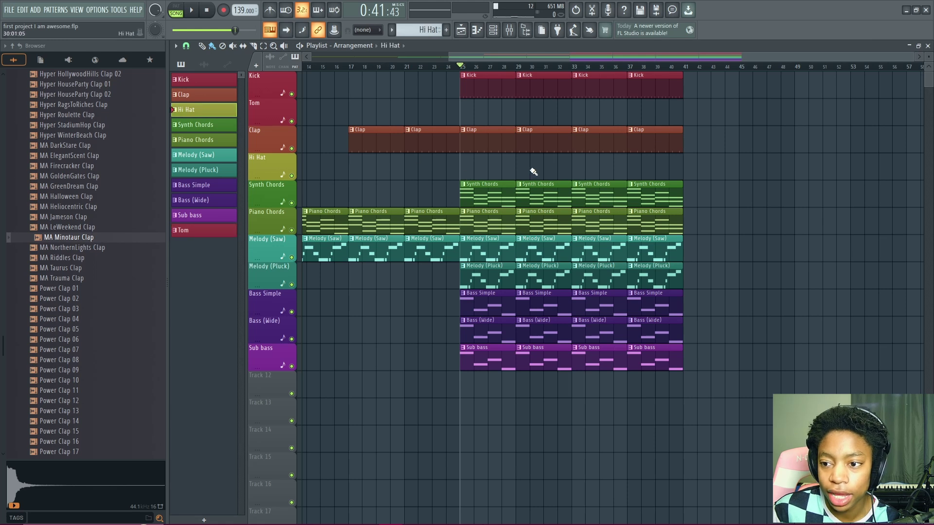
pyautogui.click(578, 169)
pyautogui.click(633, 167)
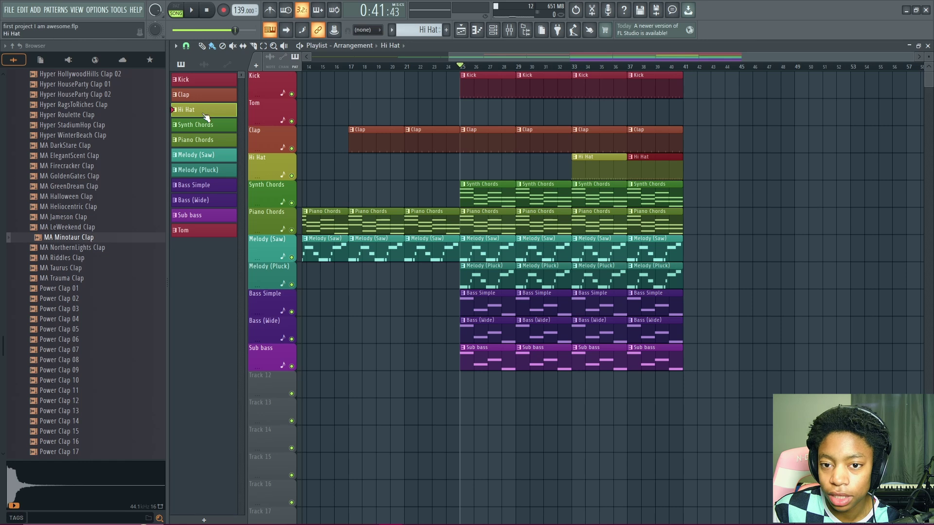
pyautogui.click(192, 230)
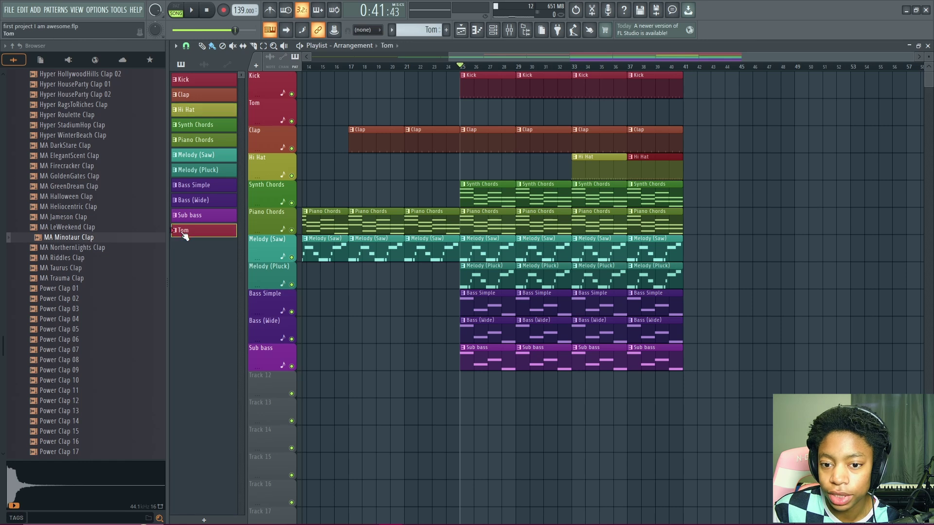
pyautogui.click(577, 119)
pyautogui.click(632, 117)
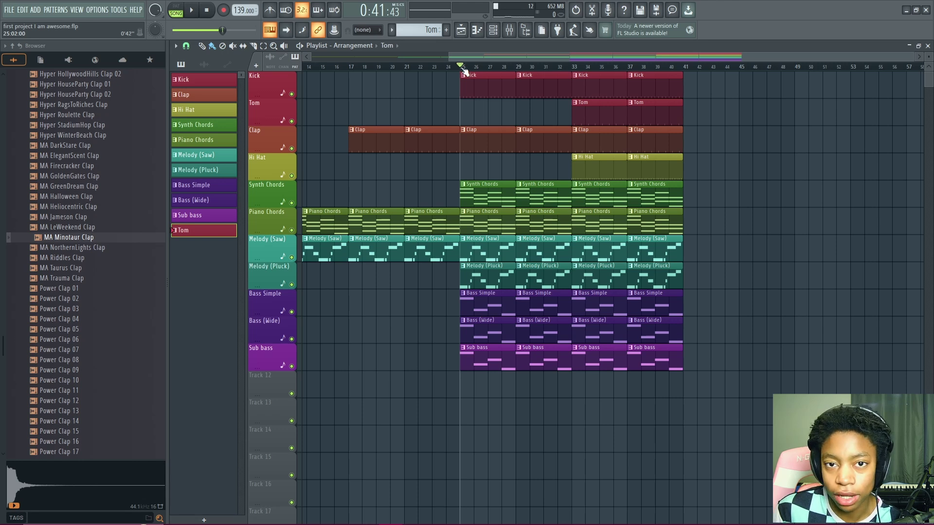
# Step: Play the extended arrangement from bar 25, stop playback and set the playhead to bar 33
pyautogui.press('space')
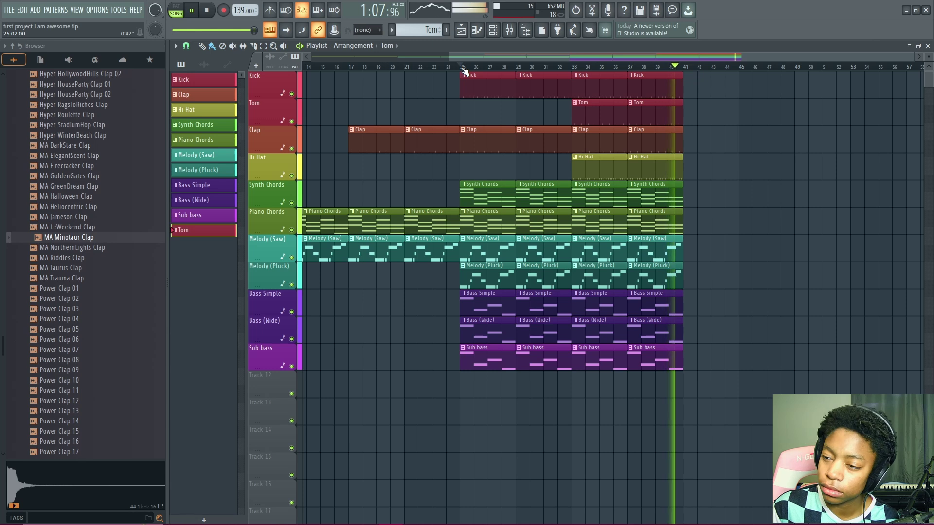
pyautogui.press('space')
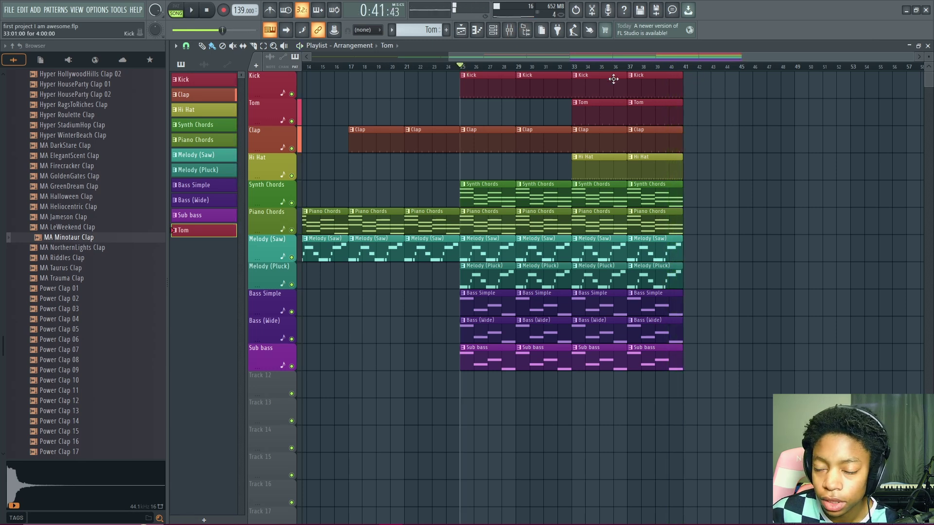
pyautogui.click(574, 69)
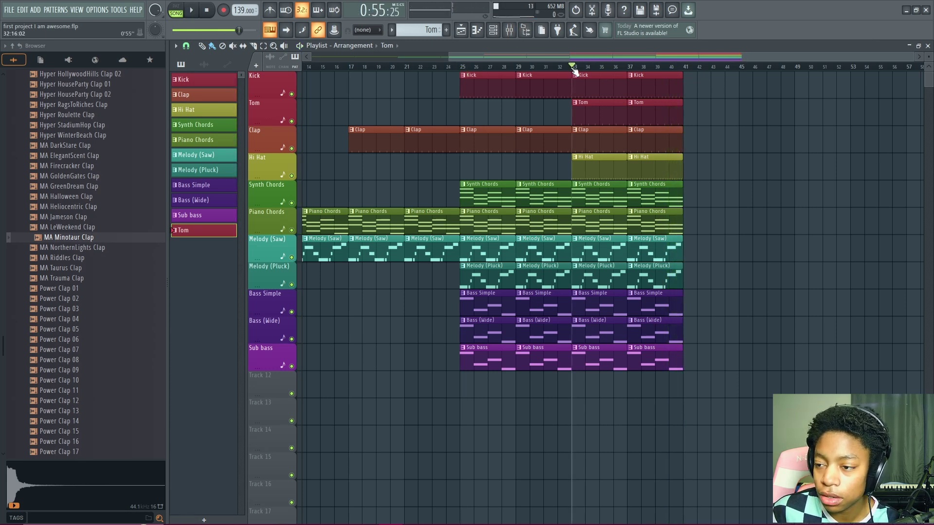
# Step: Select the Hi Hat pattern from its bar 33 clip and show its steps in the Channel rack, positioned fully in view
pyautogui.click(597, 175)
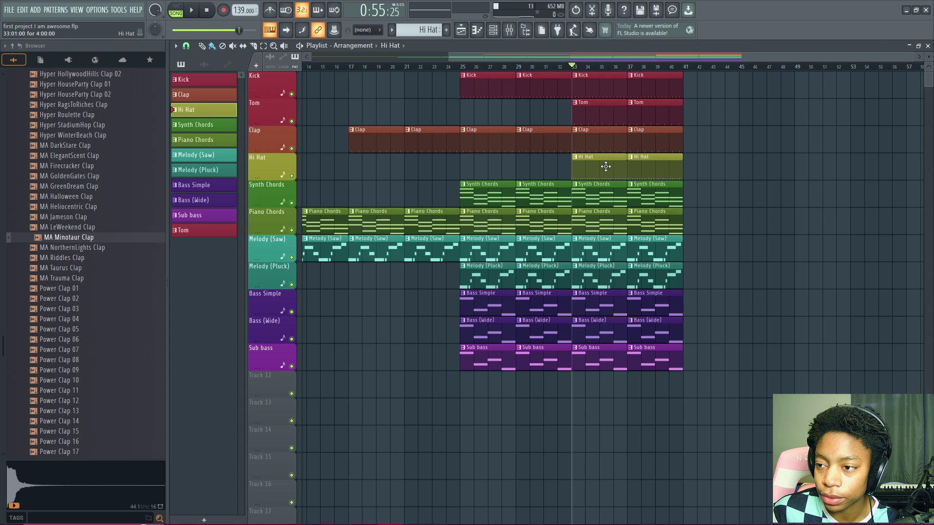
pyautogui.doubleClick(605, 167)
pyautogui.click(907, 31)
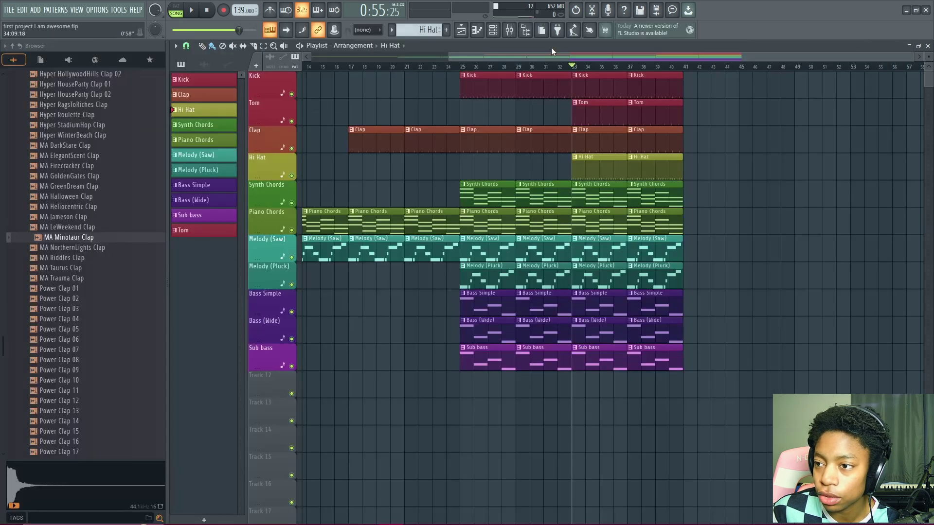
pyautogui.click(493, 30)
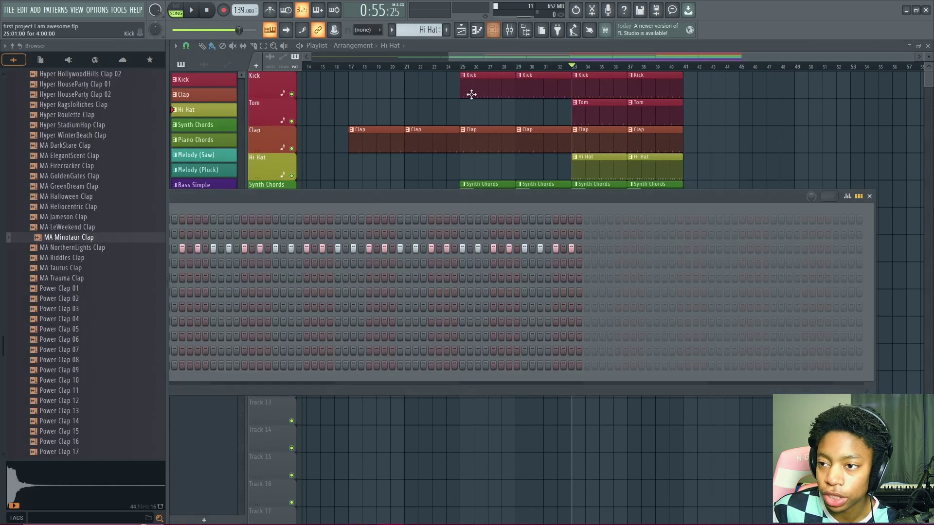
pyautogui.moveTo(366, 203); pyautogui.dragTo(526, 247)
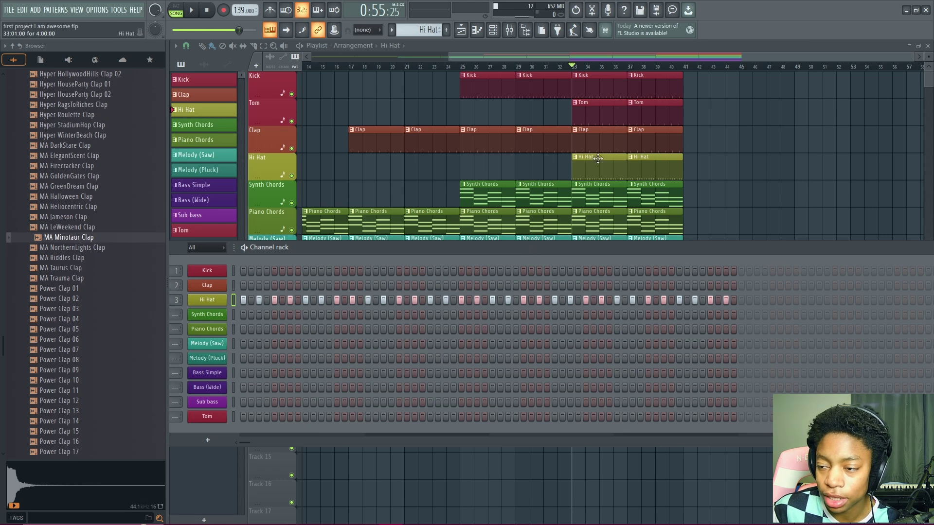
pyautogui.moveTo(536, 244); pyautogui.dragTo(568, 159)
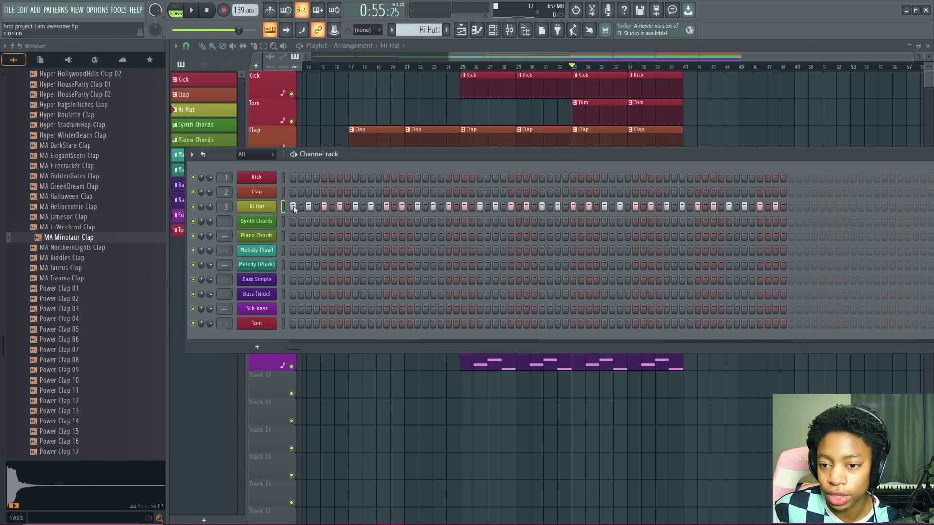
# Step: Try moving the Hi Hat hits to the off-beat steps and play the result from bar 33
pyautogui.press('space')
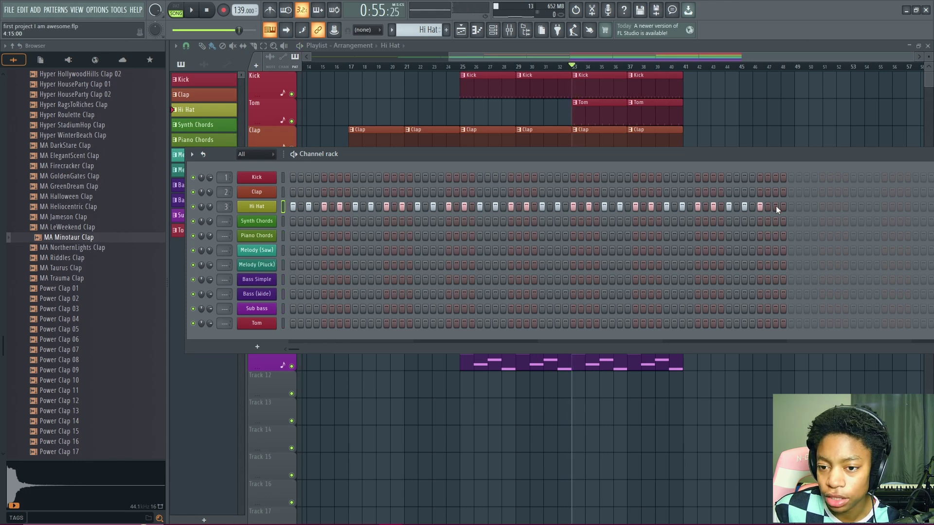
pyautogui.moveTo(775, 206); pyautogui.dragTo(408, 212)
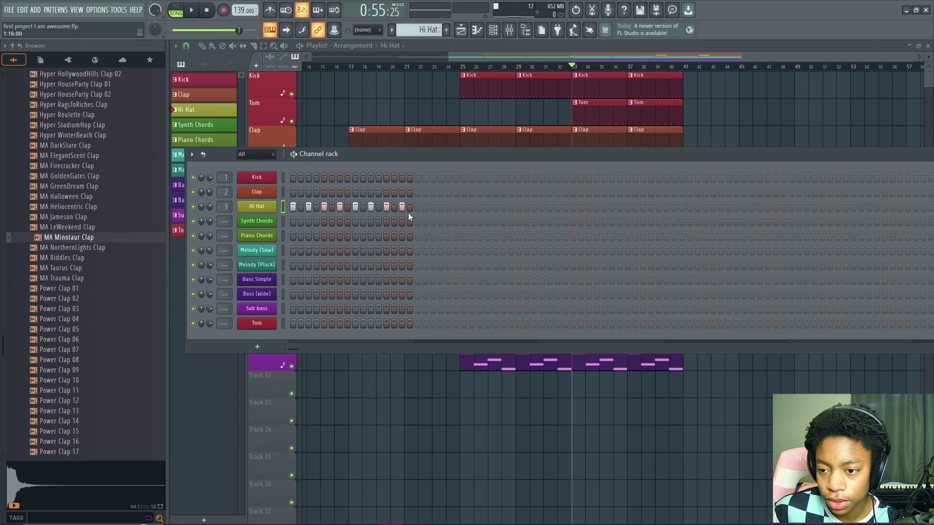
pyautogui.hotkey('ctrl', 'z')
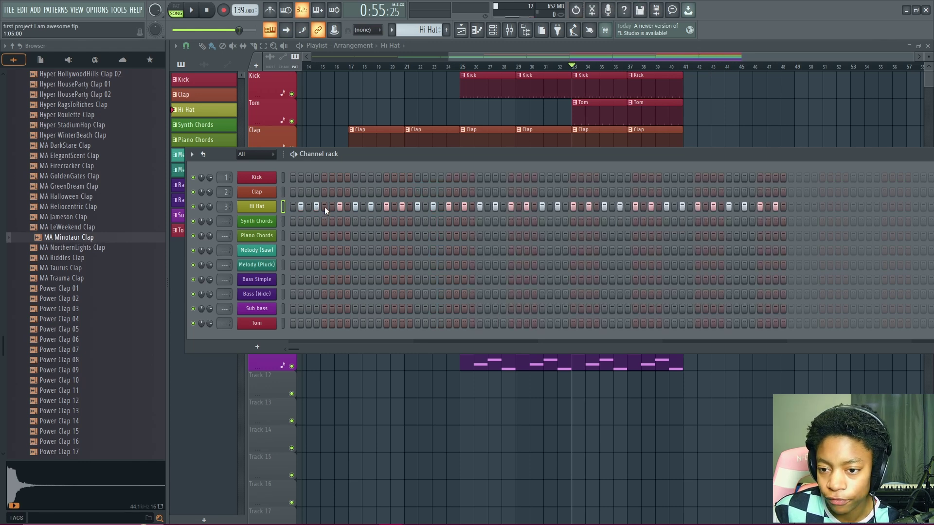
pyautogui.moveTo(325, 206); pyautogui.dragTo(642, 210)
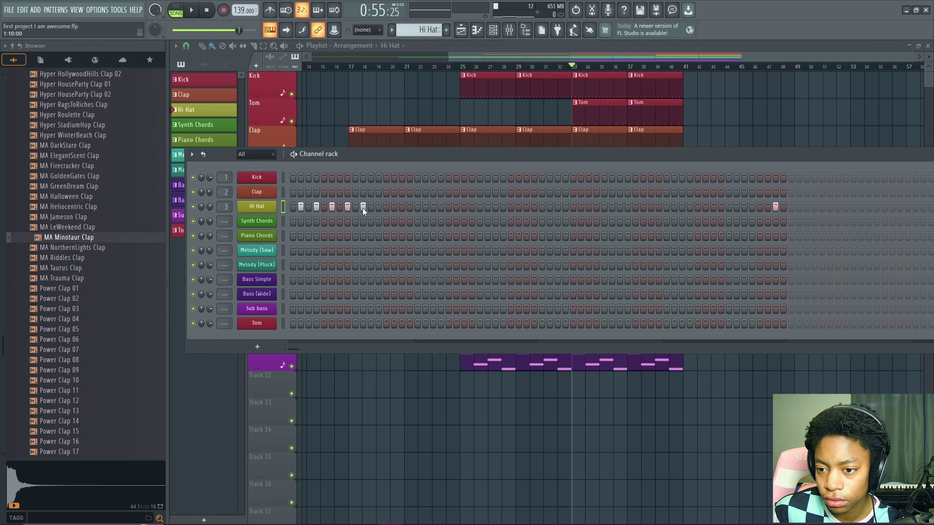
pyautogui.click(425, 206)
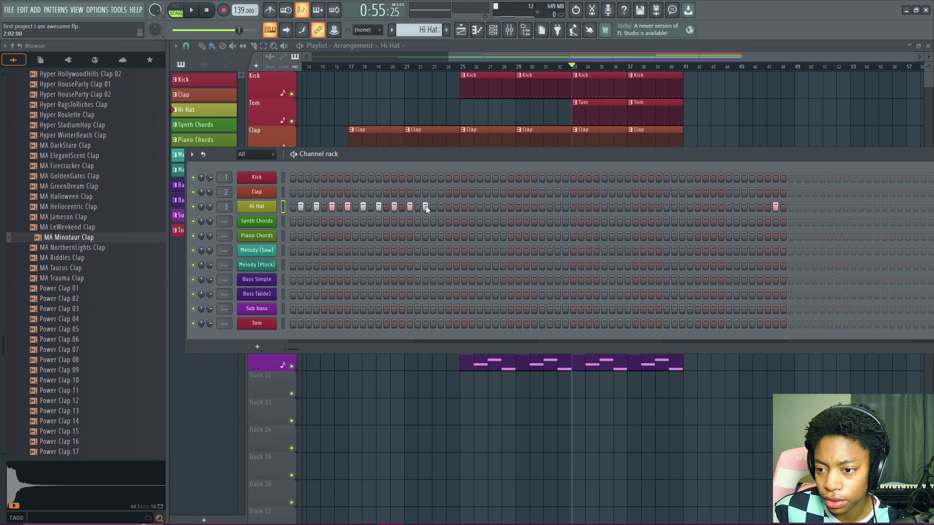
pyautogui.press('space')
pyautogui.press('space')
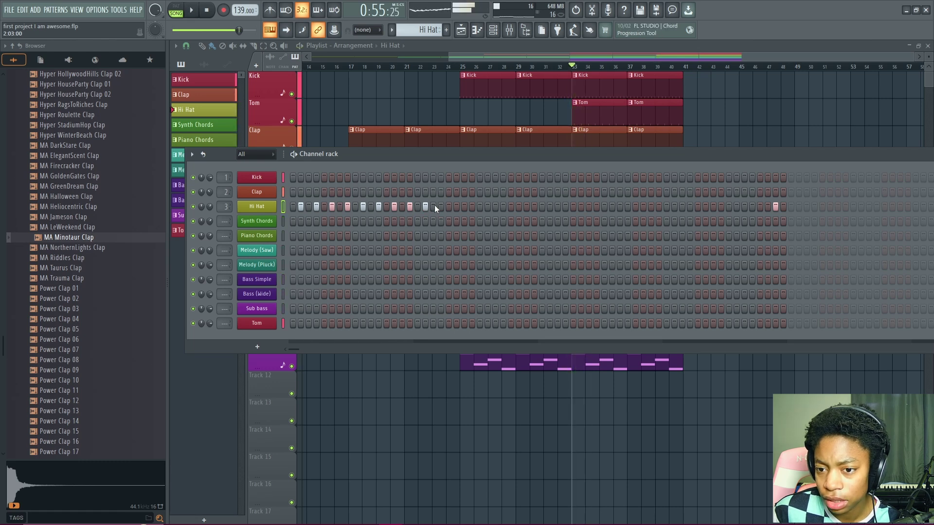
# Step: Undo the off-beat edits to the Hi Hat steps
pyautogui.hotkey('ctrl', 'z')
pyautogui.hotkey('ctrl', 'z')
pyautogui.hotkey('ctrl', 'z')
pyautogui.hotkey('ctrl', 'z')
pyautogui.hotkey('ctrl', 'z')
pyautogui.hotkey('ctrl', 'z')
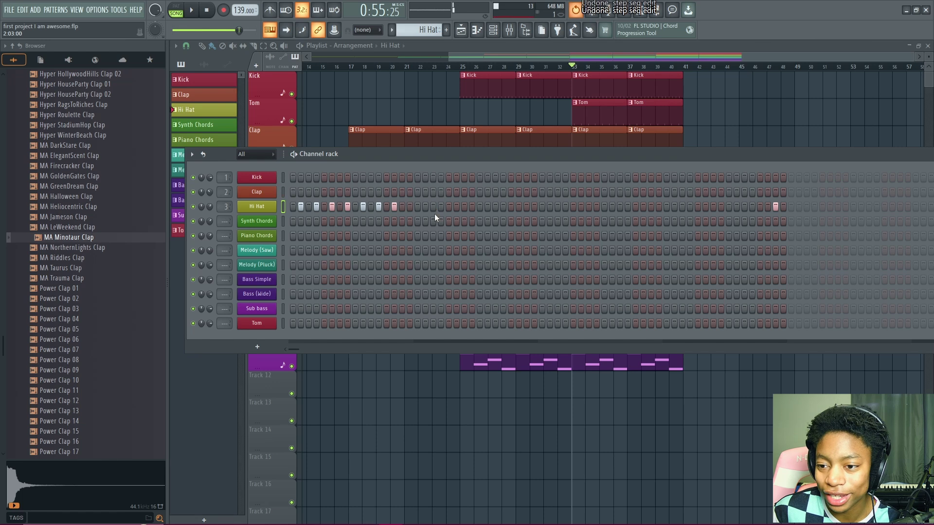
pyautogui.hotkey('ctrl', 'z')
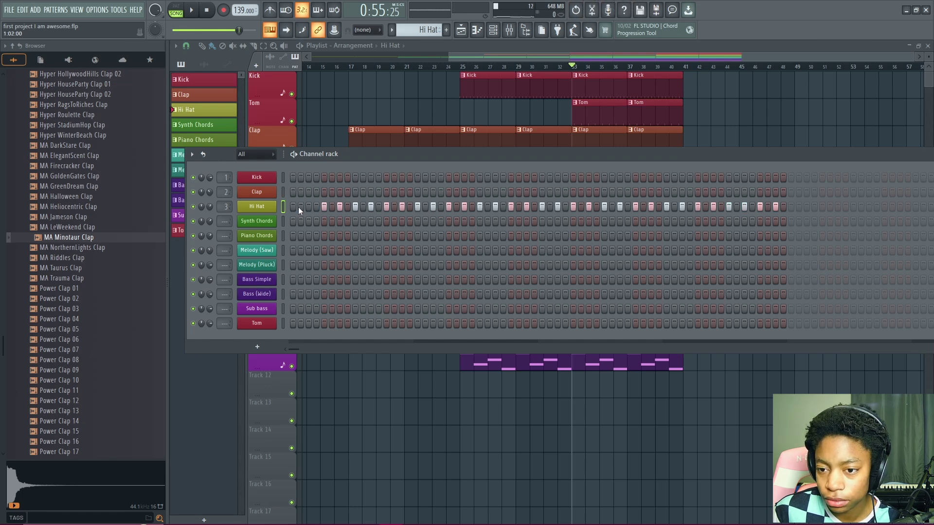
# Step: Collapse the Claps folder and open the Hi Hats folder of the Drums (ModeAudio) pack in the browser
pyautogui.moveTo(395, 154); pyautogui.dragTo(457, 154)
pyautogui.scroll(15, 68, 160)
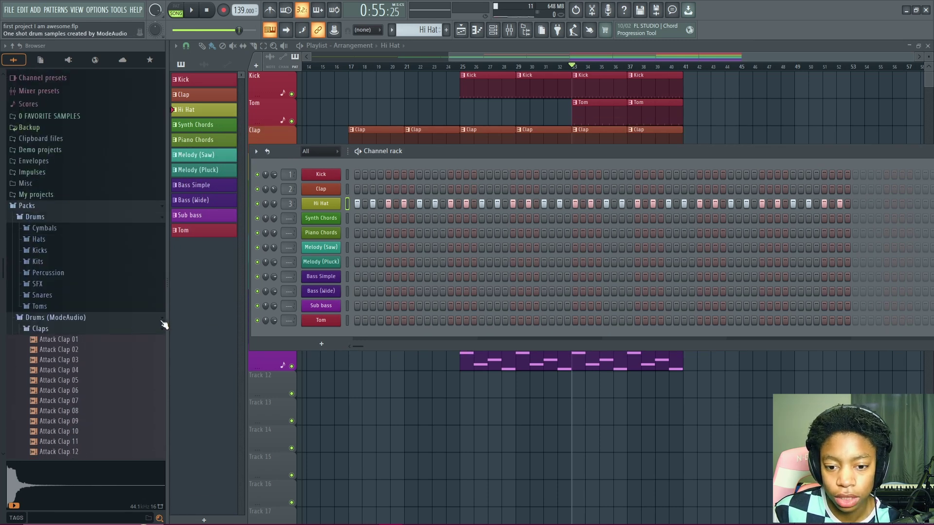
pyautogui.click(162, 319)
pyautogui.scroll(-2, 97, 272)
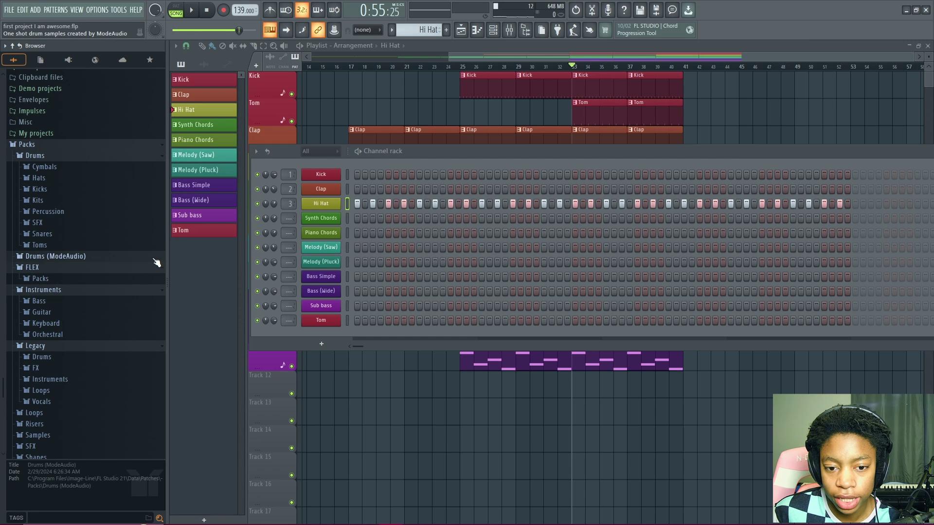
pyautogui.click(142, 259)
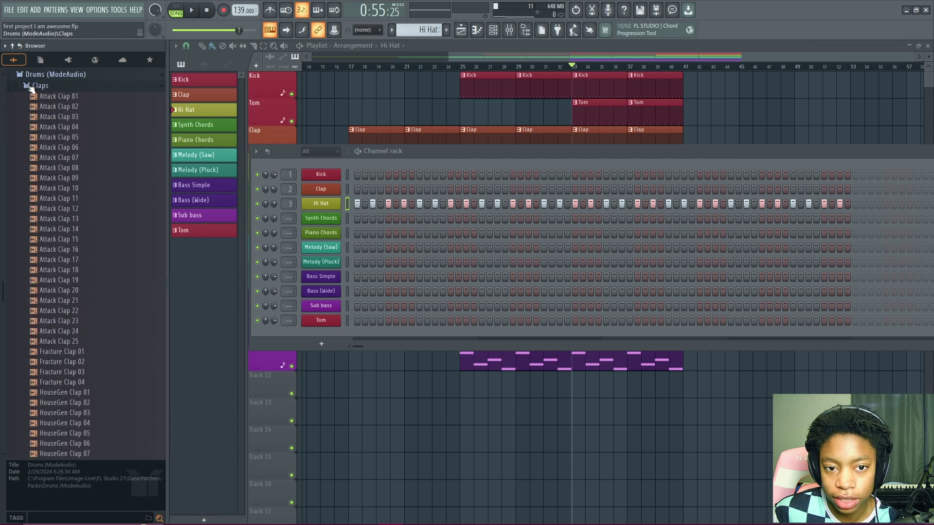
pyautogui.click(30, 86)
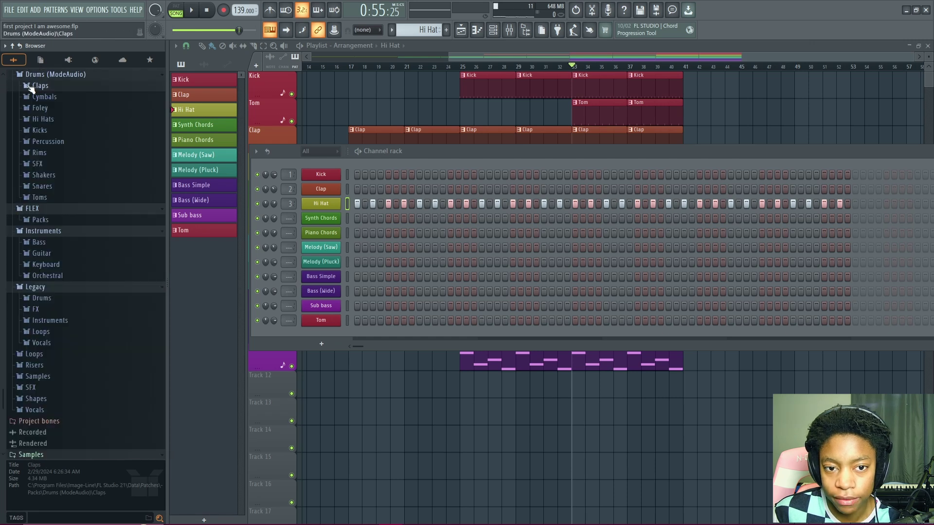
pyautogui.click(47, 119)
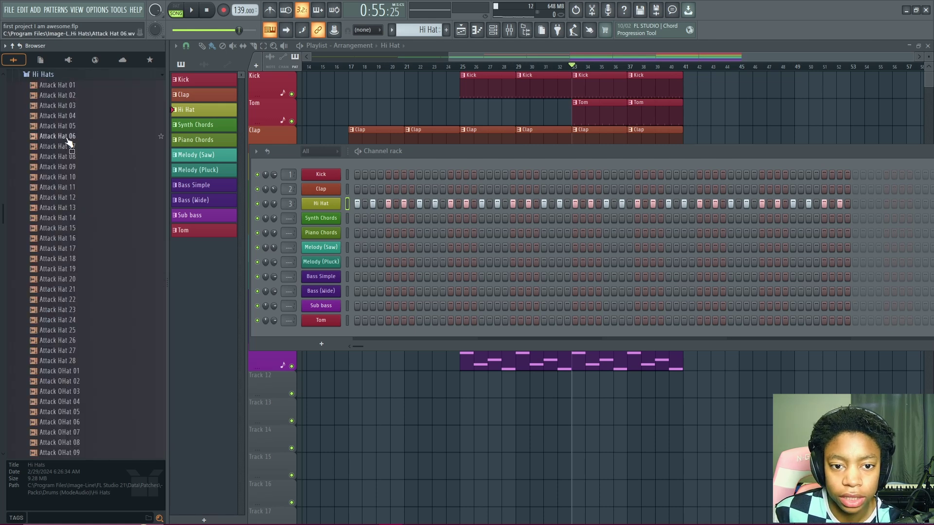
# Step: Preview several hat samples, try Attack OHat 01 on the Hi Hat channel and play it from bar 33
pyautogui.click(61, 156)
pyautogui.click(77, 228)
pyautogui.click(73, 371)
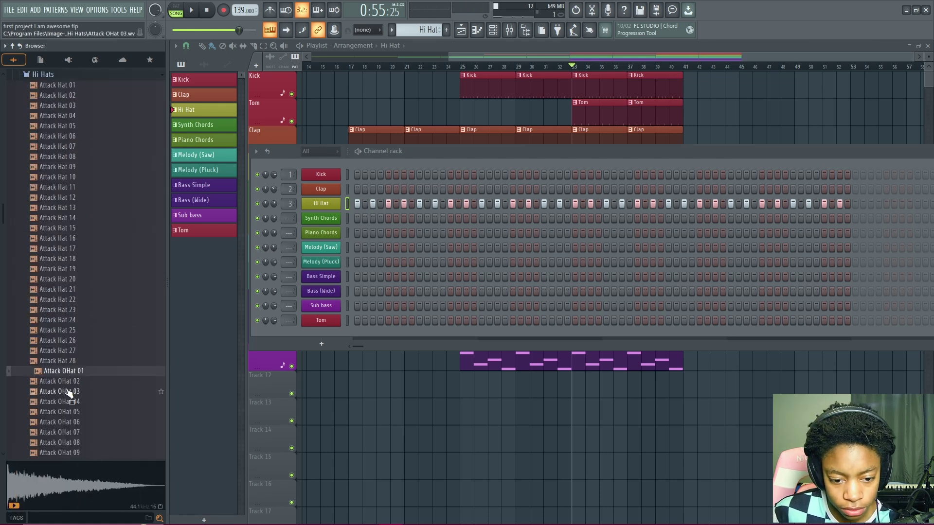
pyautogui.moveTo(64, 377); pyautogui.dragTo(322, 206)
pyautogui.press('space')
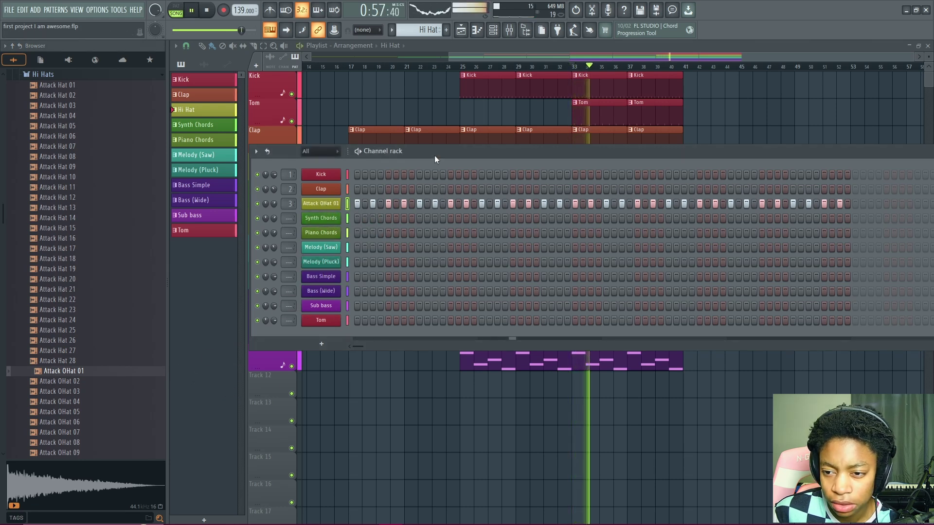
pyautogui.press('space')
# Step: Replace the Hi Hat channel's sample with HouseGen OHat 10 and play it briefly from bar 33
pyautogui.scroll(-12, 87, 273)
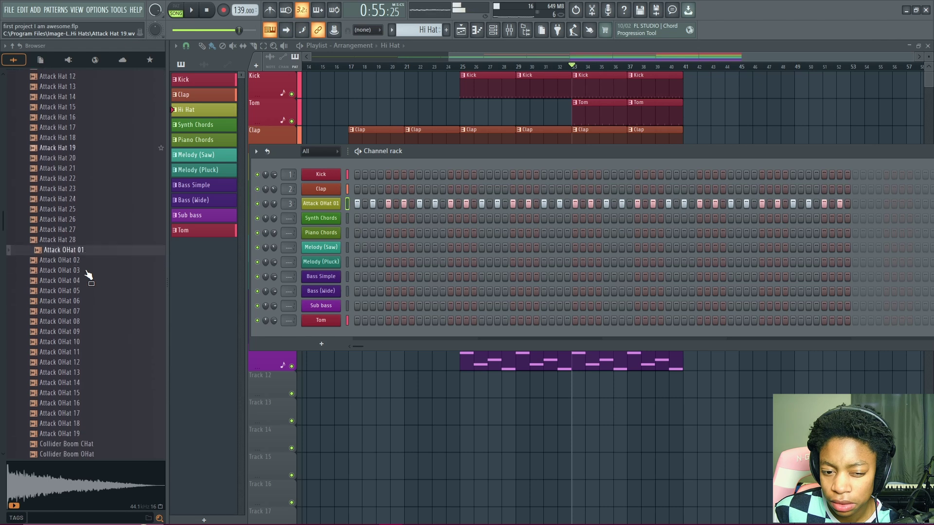
pyautogui.scroll(-10, 88, 275)
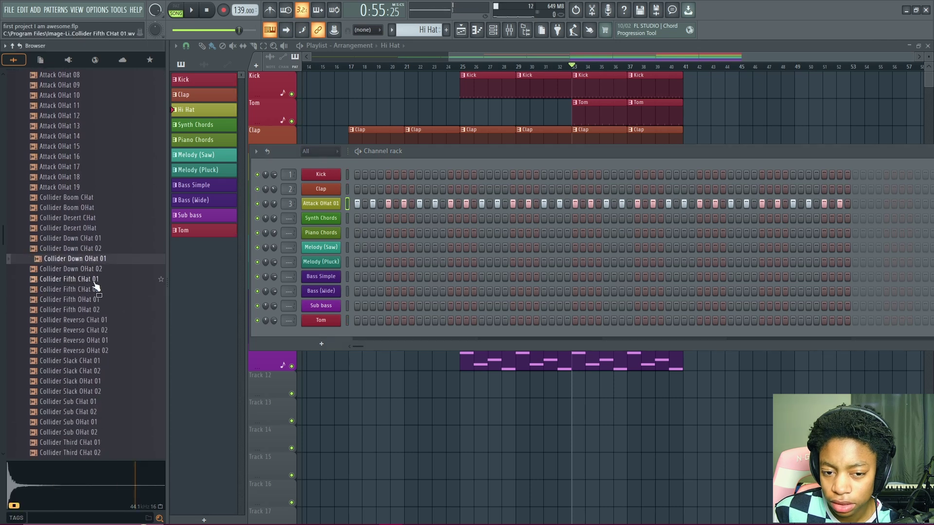
pyautogui.moveTo(93, 258); pyautogui.dragTo(406, 206)
pyautogui.press('space')
pyautogui.press('space')
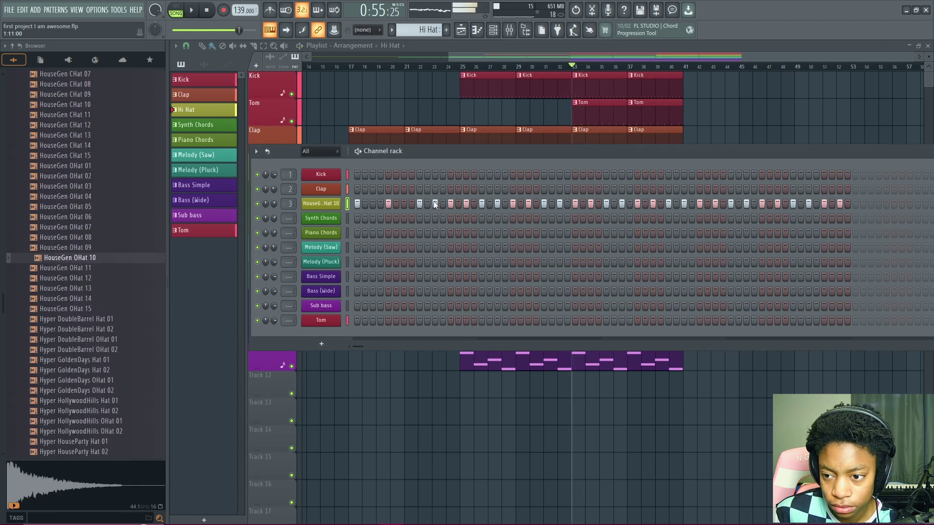
# Step: Thin out the open-hat pattern by filling each 4 steps on the HouseGen OHat 10 channel
pyautogui.rightClick(434, 202)
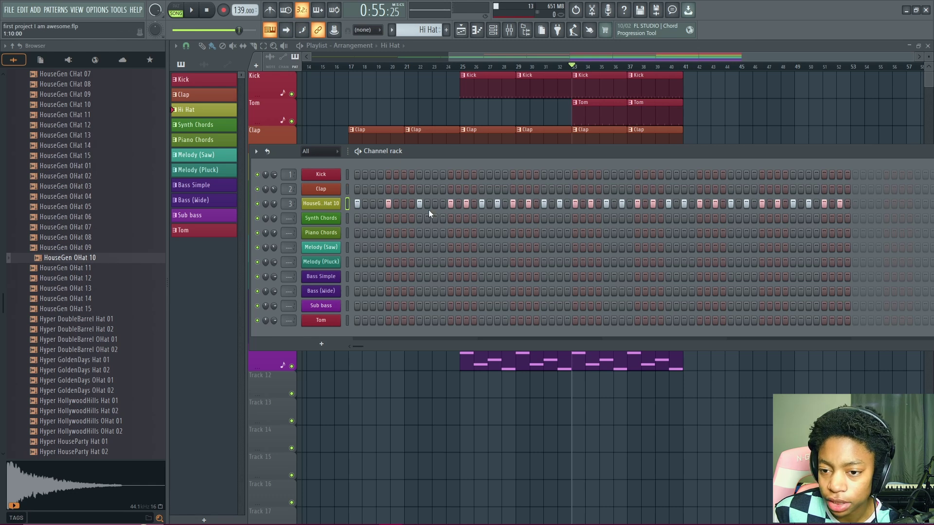
pyautogui.rightClick(320, 204)
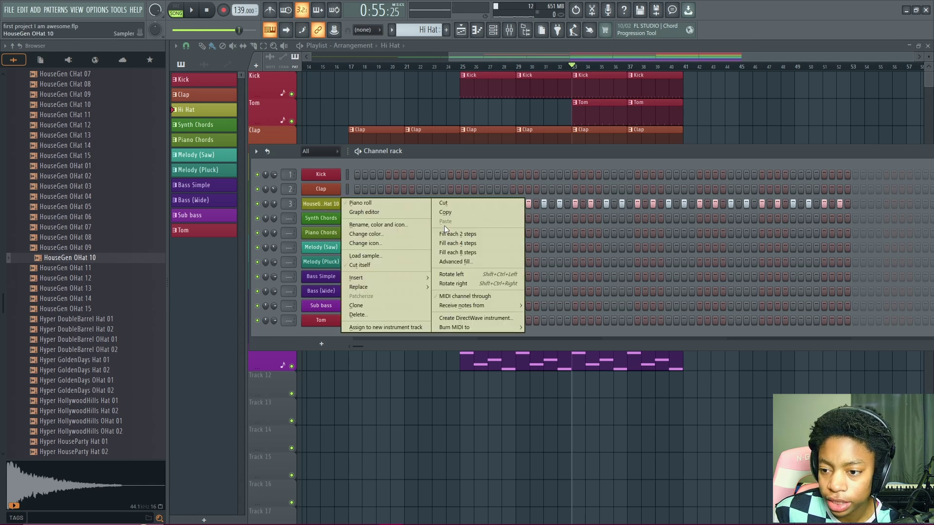
pyautogui.click(455, 242)
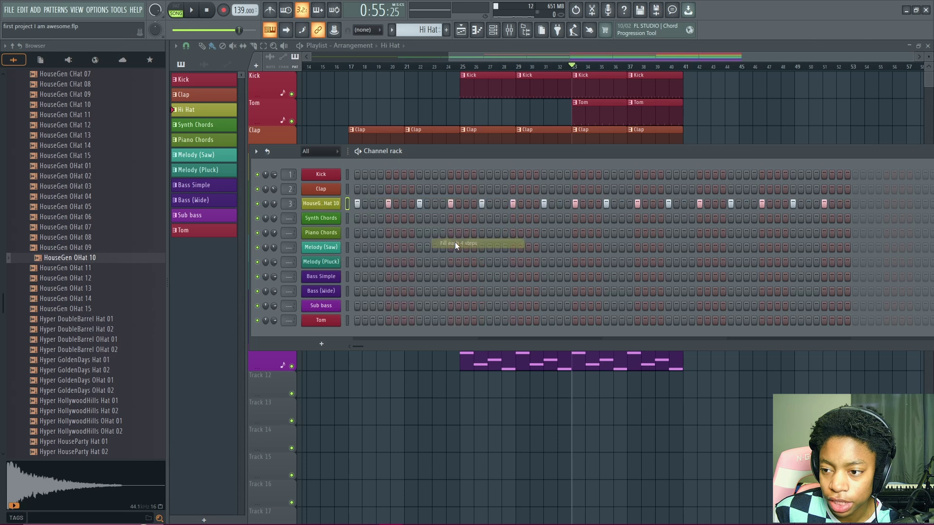
# Step: Play the section from bar 33 with the new open hat, moving the Channel rack to reveal the Hi Hat clips
pyautogui.press('space')
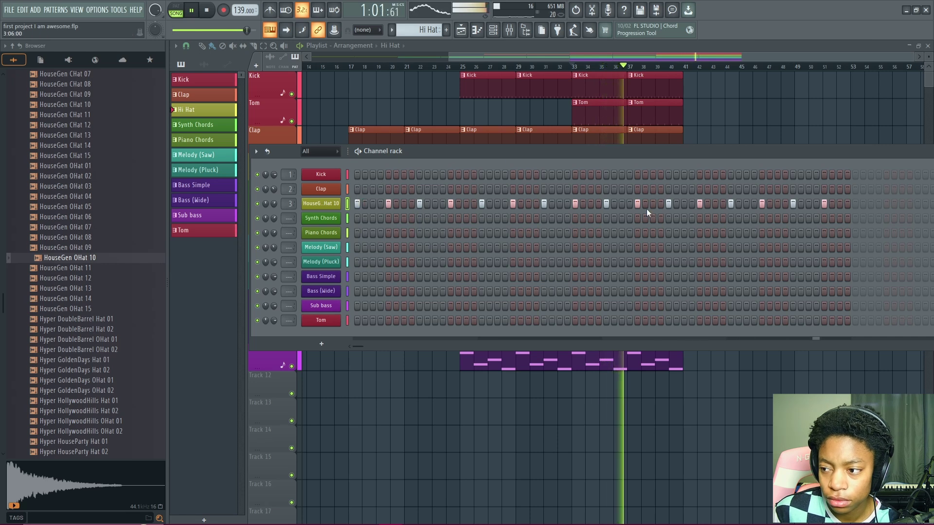
pyautogui.moveTo(737, 154); pyautogui.dragTo(708, 197)
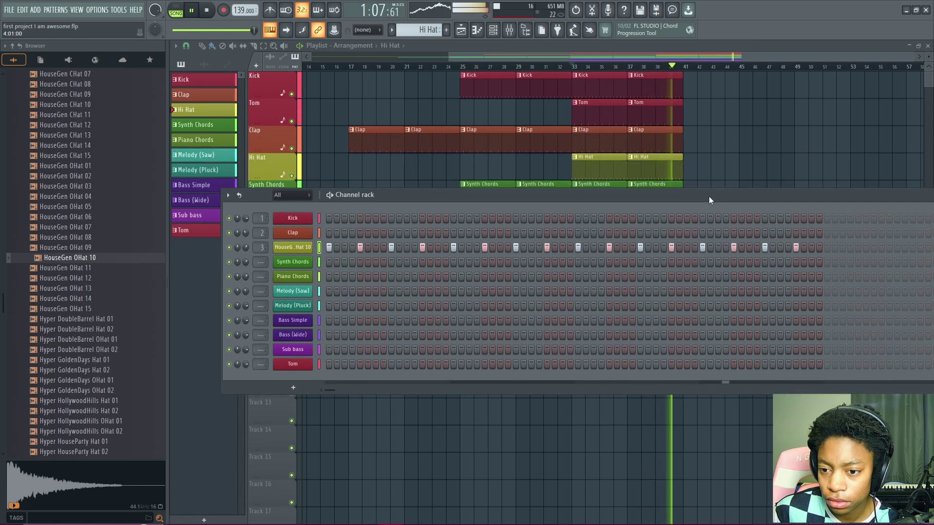
pyautogui.press('space')
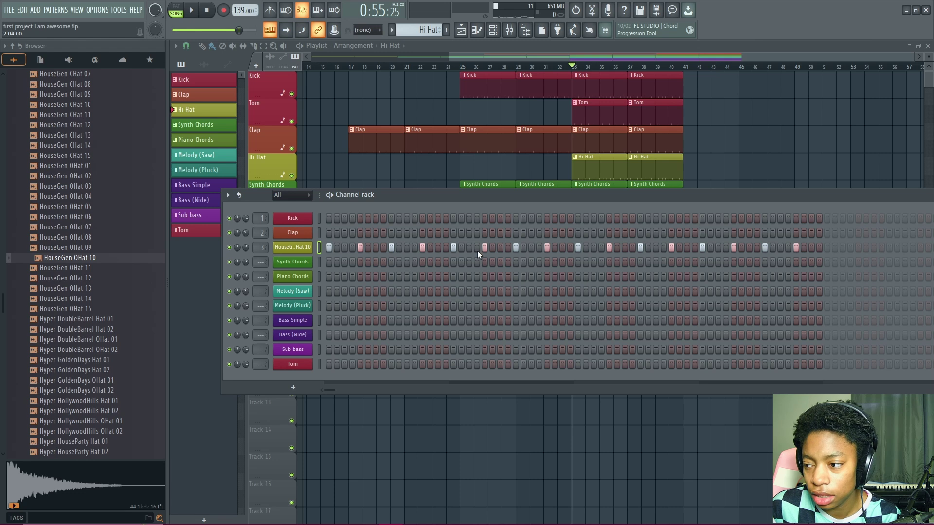
# Step: Clone the HouseGen OHat 10 channel, then preview hat samples and load MA GlassPipe Hat onto the cloned channel
pyautogui.rightClick(297, 247)
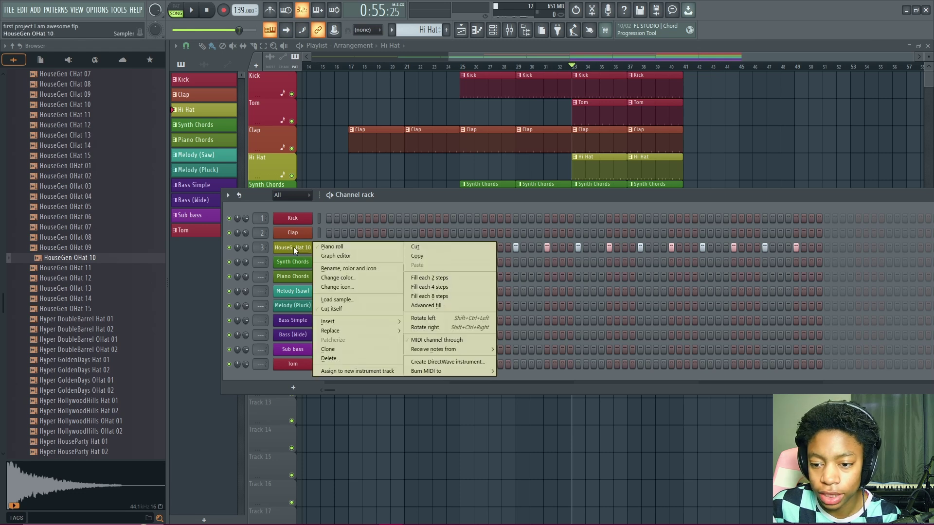
pyautogui.click(332, 346)
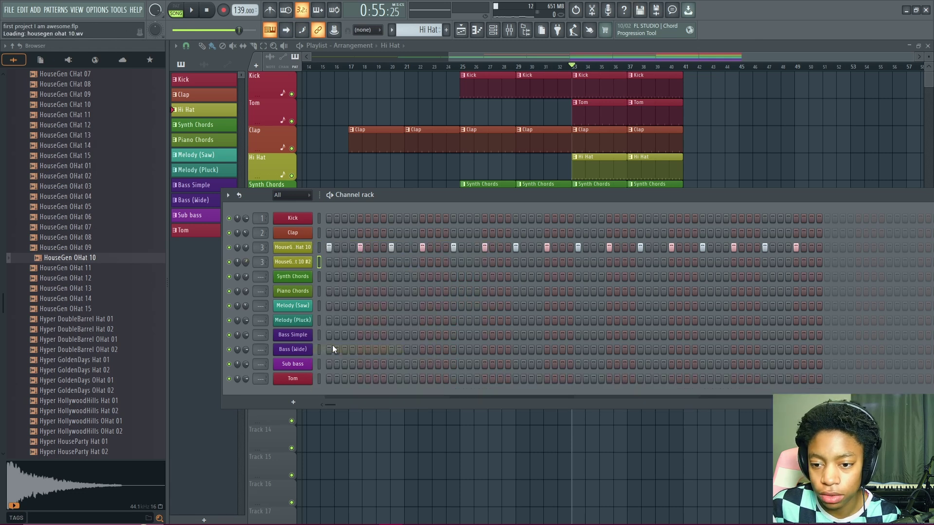
pyautogui.click(75, 339)
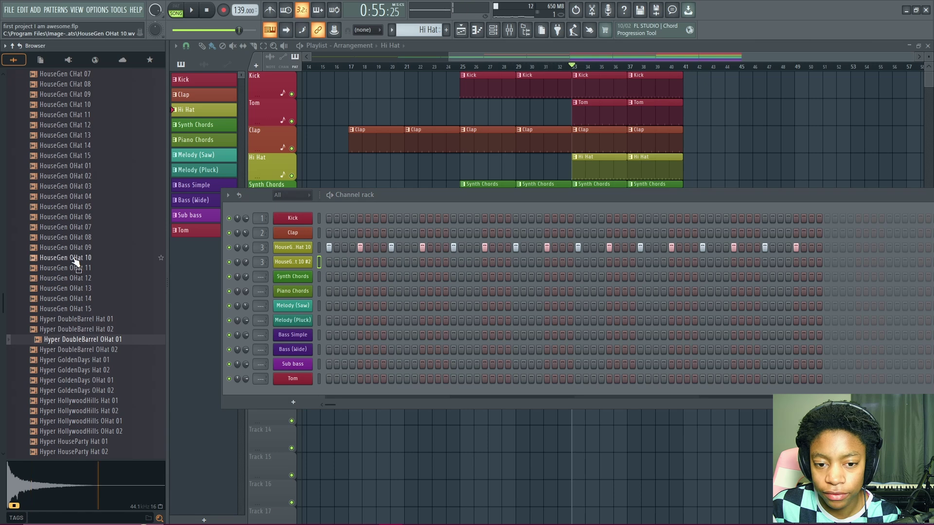
pyautogui.scroll(-3, 76, 289)
pyautogui.click(80, 329)
pyautogui.click(91, 381)
pyautogui.scroll(-3, 91, 381)
pyautogui.click(82, 380)
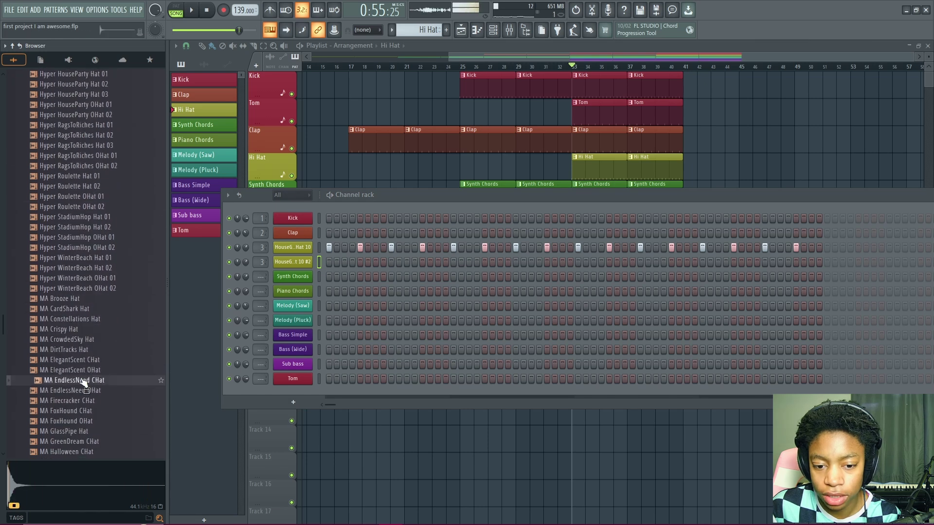
pyautogui.click(84, 432)
pyautogui.scroll(-5, 84, 432)
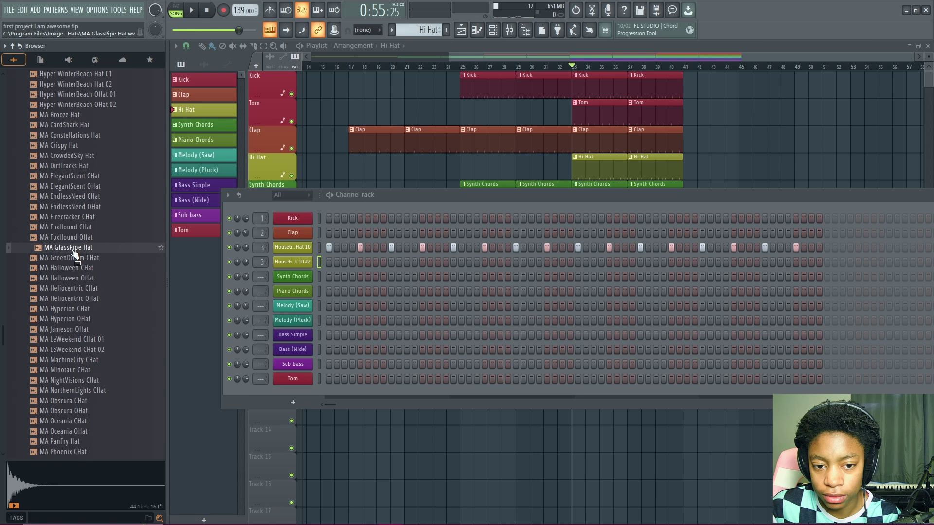
pyautogui.moveTo(74, 251); pyautogui.dragTo(287, 259)
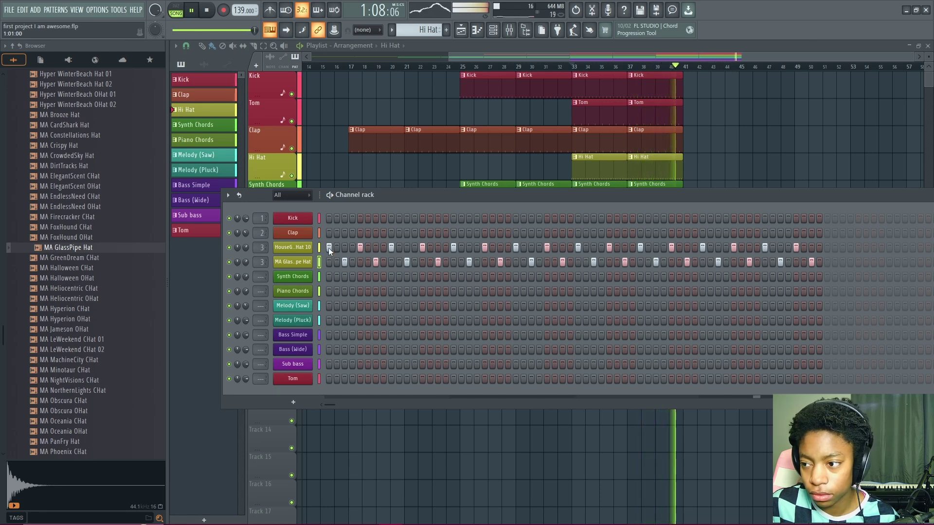
pyautogui.press('space')
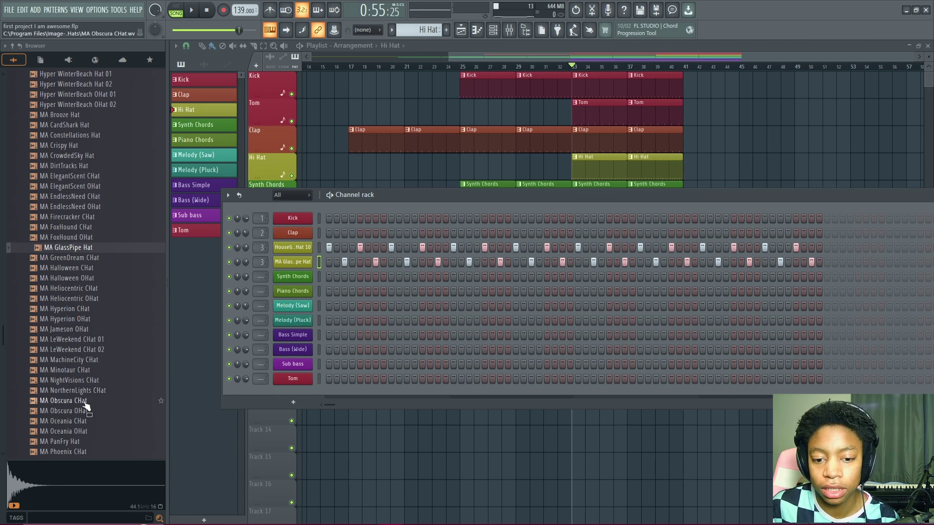
# Step: Replace the MA GlassPipe Hat channel's sample with MA Swamp CHat and play it briefly from bar 33
pyautogui.scroll(-4, 85, 408)
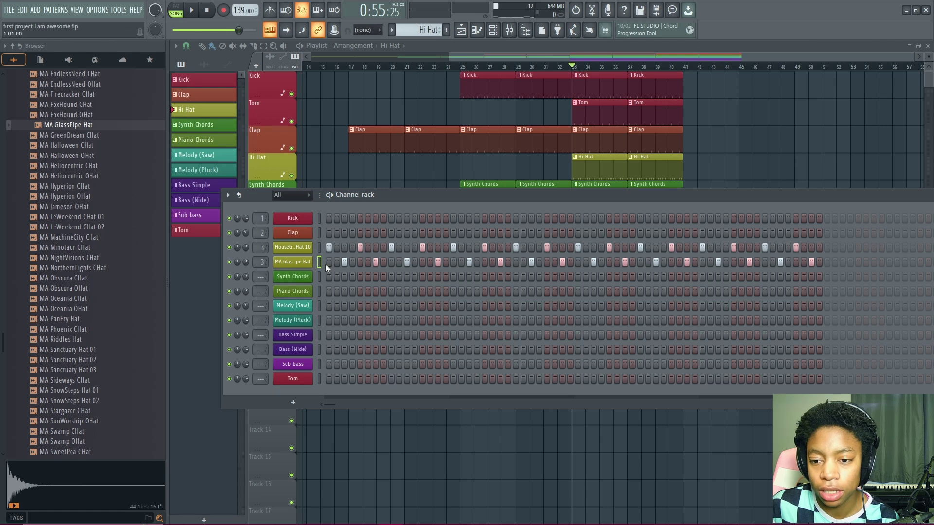
pyautogui.click(77, 414)
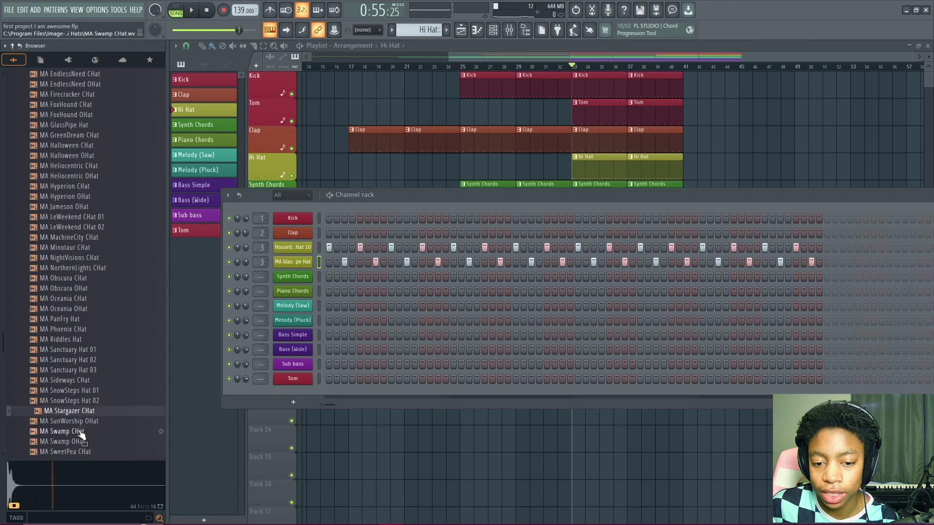
pyautogui.click(78, 432)
pyautogui.moveTo(99, 436); pyautogui.dragTo(292, 261)
pyautogui.press('space')
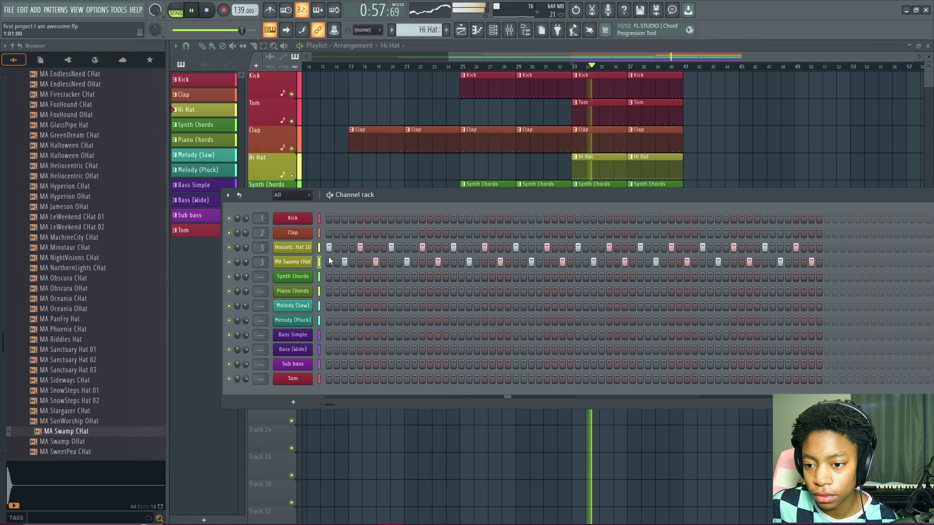
pyautogui.press('space')
# Step: Fill each 2 steps on the MA Swamp CHat channel and play the section from bar 33
pyautogui.click(329, 262)
pyautogui.click(360, 262)
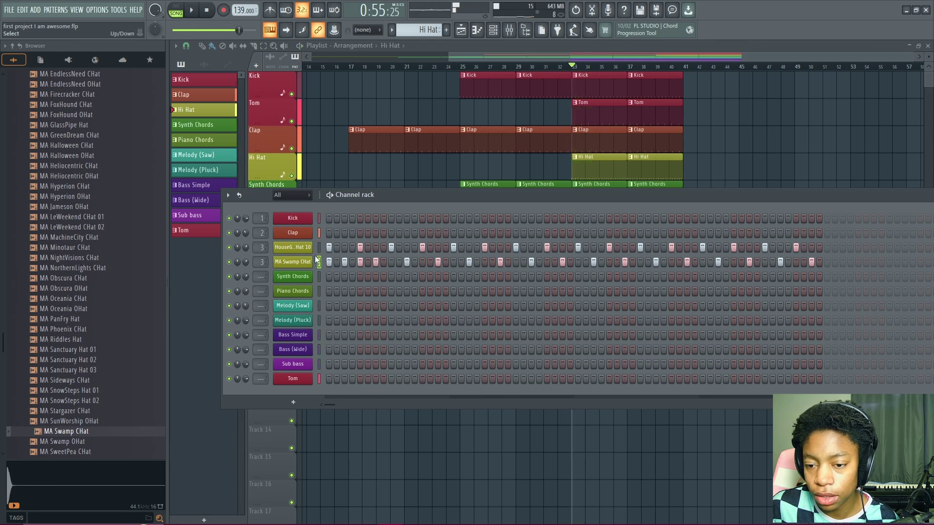
pyautogui.click(329, 261)
pyautogui.rightClick(328, 262)
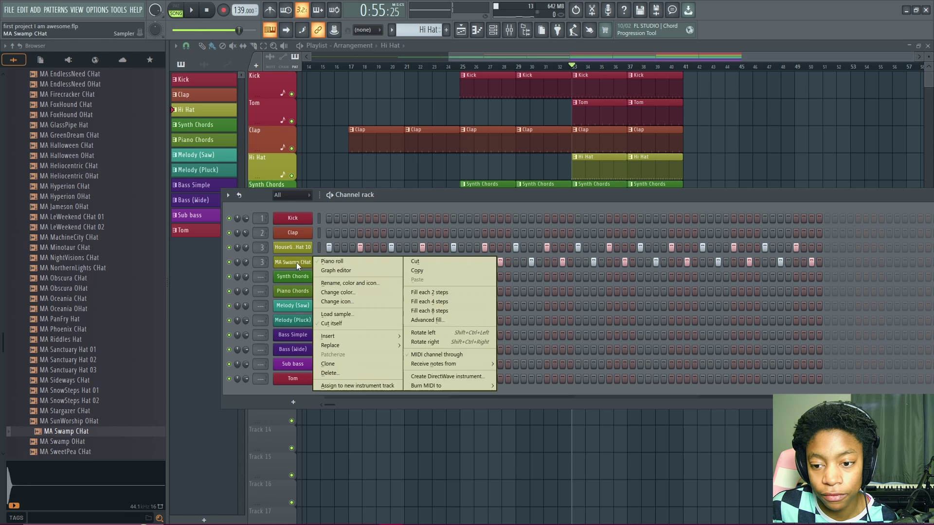
pyautogui.click(422, 294)
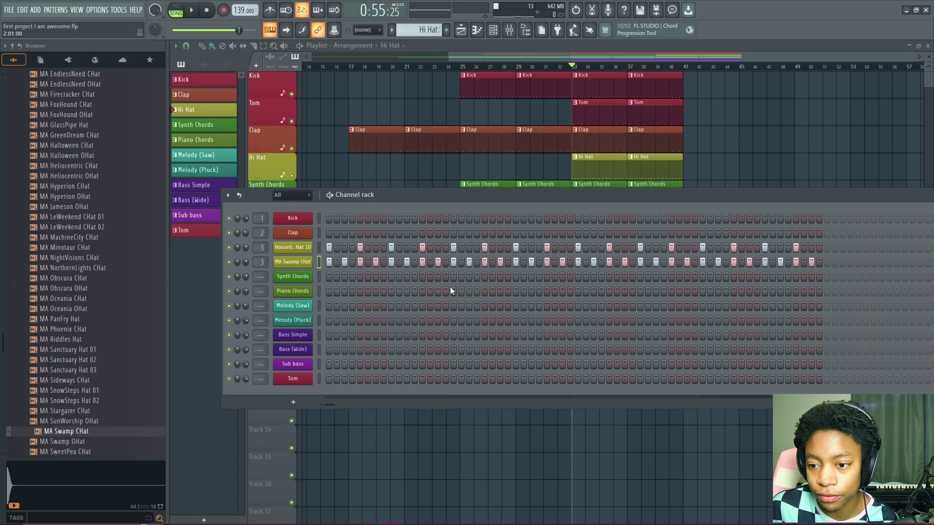
pyautogui.press('space')
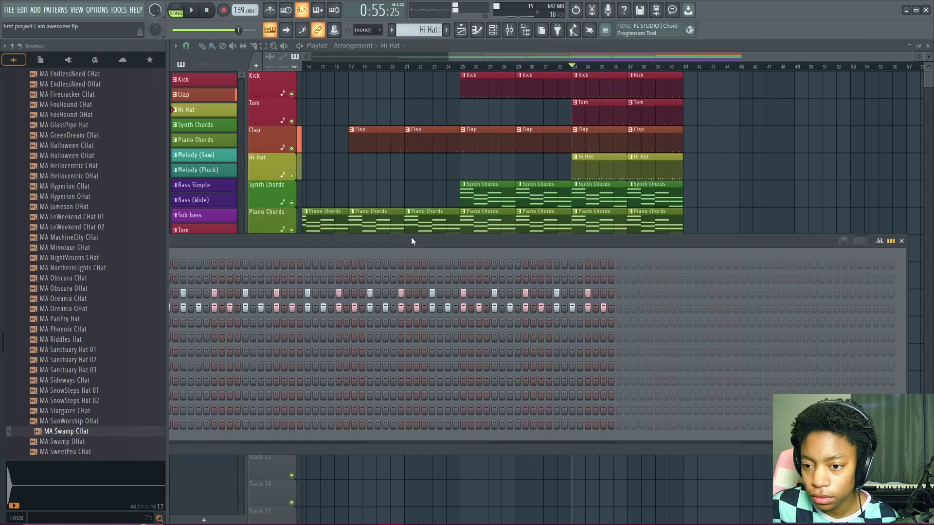
# Step: Compare the HouseGen OHat 10 and MA Swamp CHat samples by viewing each channel's sampler settings and waveform
pyautogui.moveTo(411, 237); pyautogui.dragTo(538, 162)
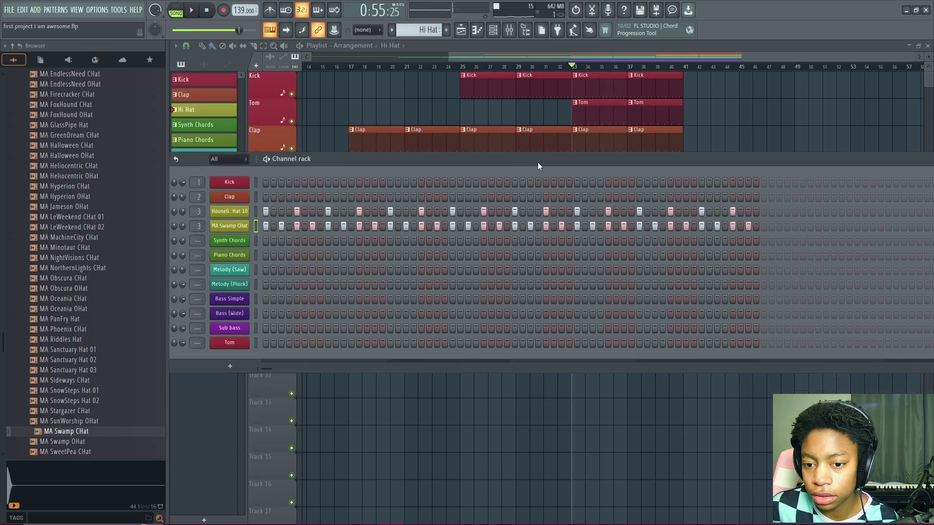
pyautogui.rightClick(227, 209)
pyautogui.click(233, 211)
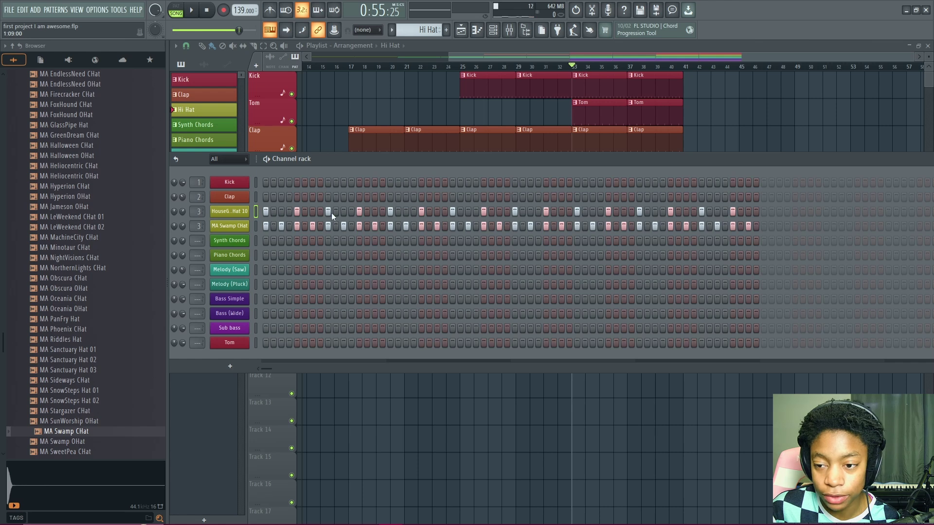
pyautogui.click(243, 212)
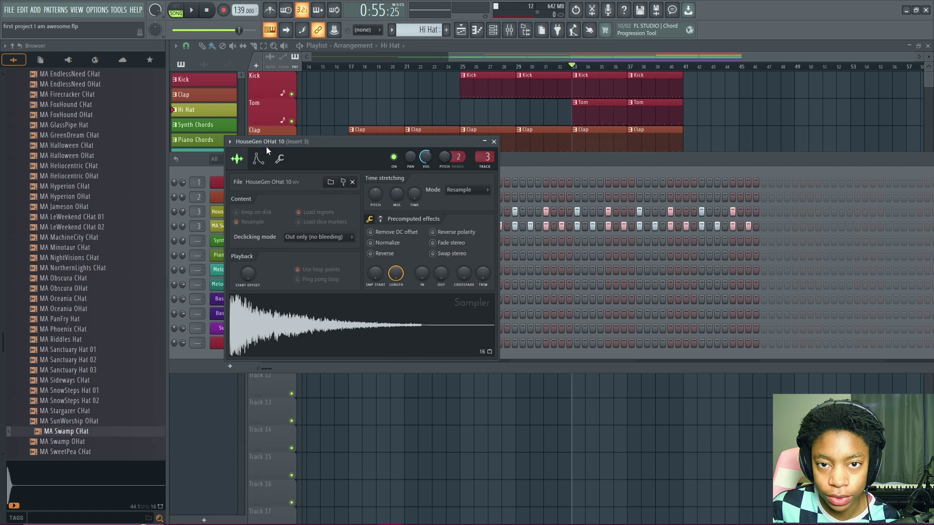
pyautogui.click(494, 142)
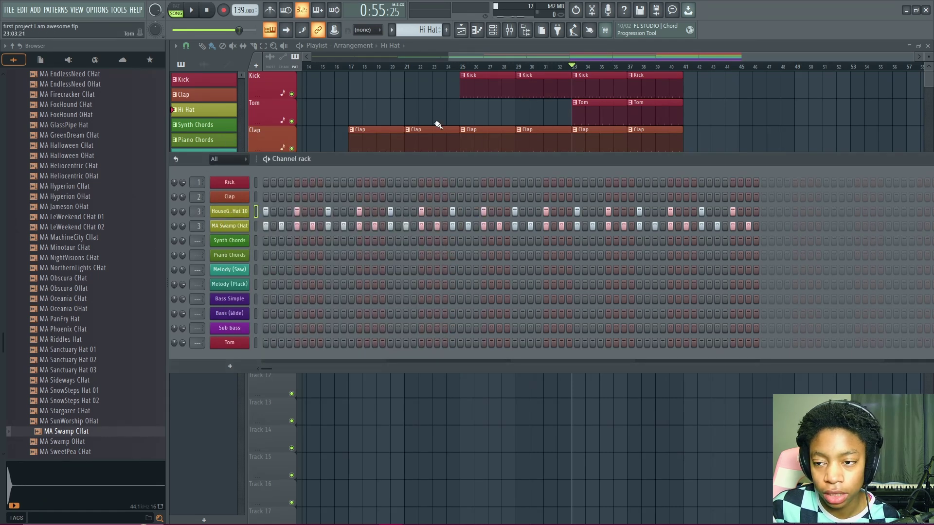
pyautogui.click(253, 226)
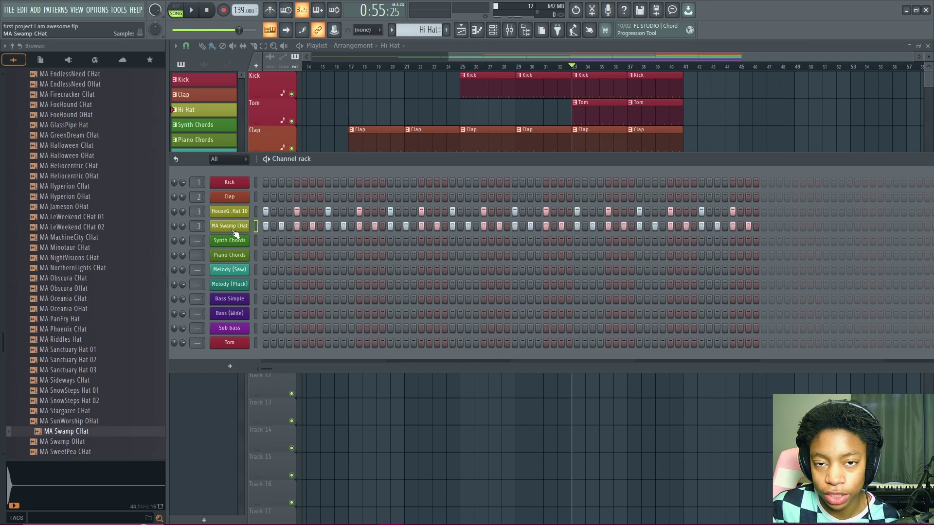
pyautogui.click(235, 234)
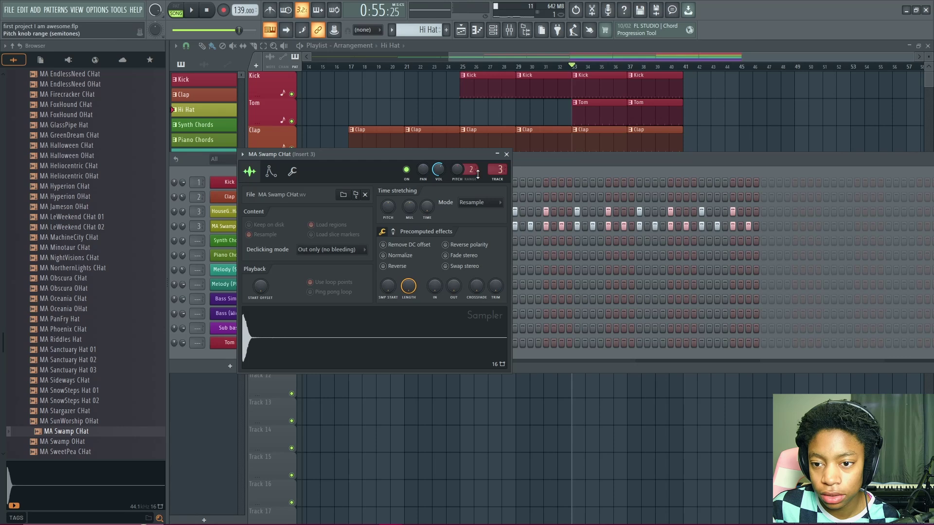
pyautogui.click(507, 154)
pyautogui.click(224, 211)
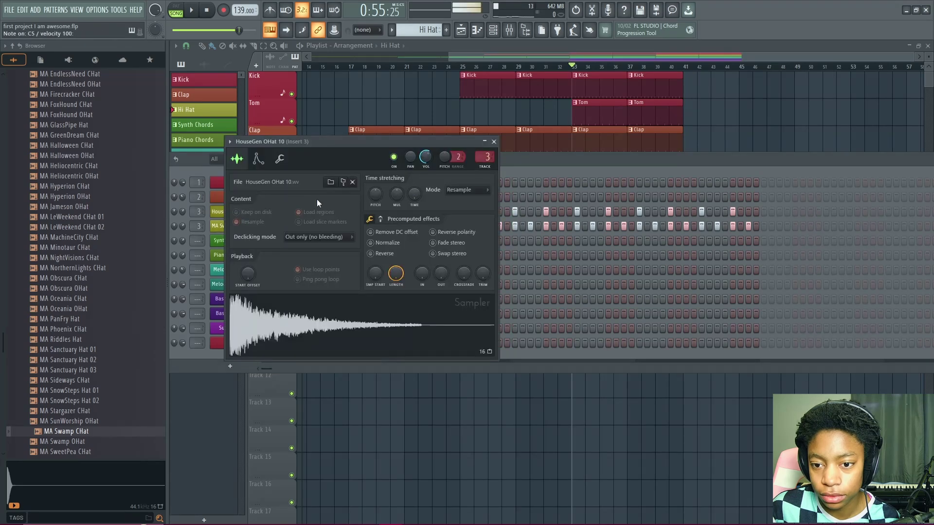
pyautogui.click(494, 142)
pyautogui.click(236, 227)
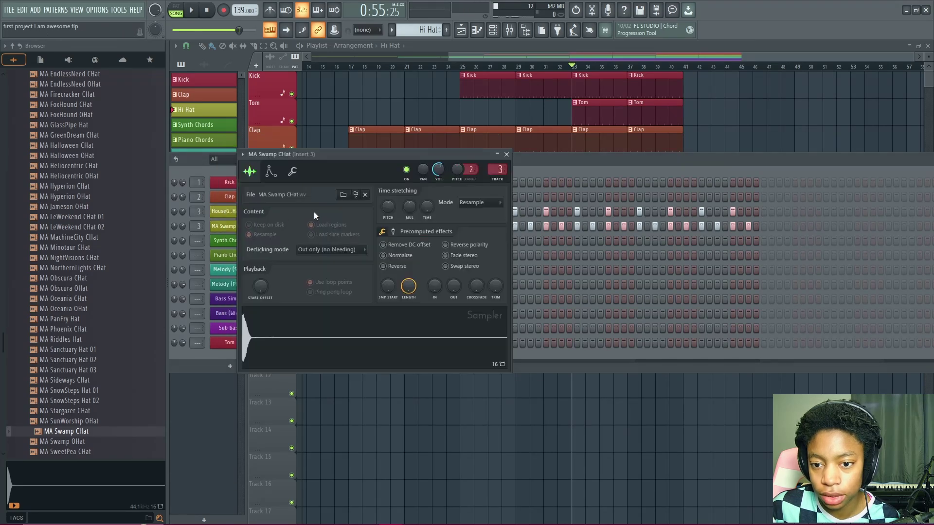
pyautogui.click(507, 155)
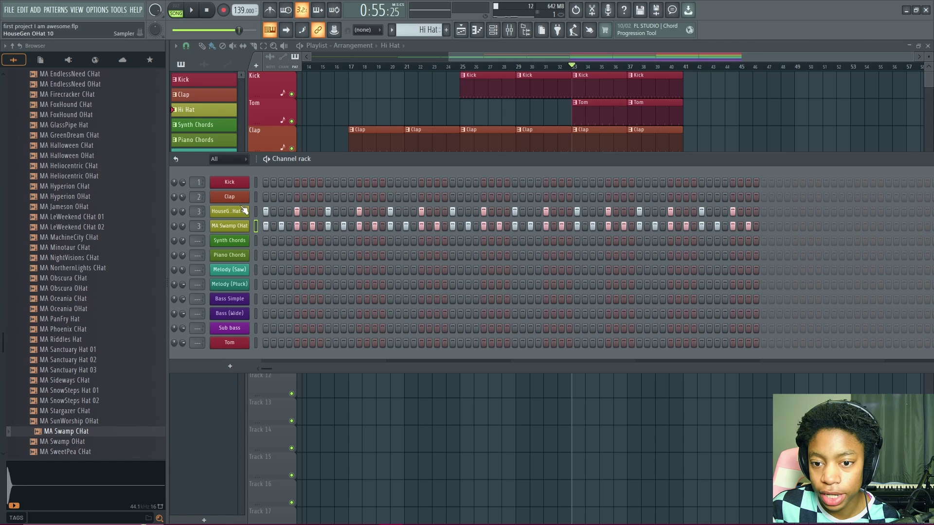
# Step: Rename the HouseGen OHat 10 channel to Open Hat and the MA Swamp CHat channel to Closed Hat
pyautogui.keyDown('shift'); pyautogui.click(229, 212); pyautogui.keyUp('shift')
pyautogui.write('Open Hat')
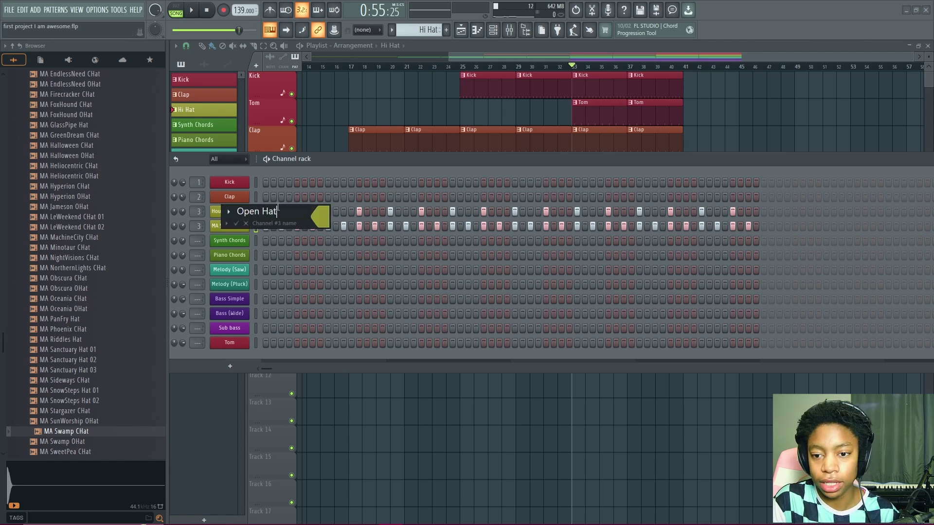
pyautogui.press('Return')
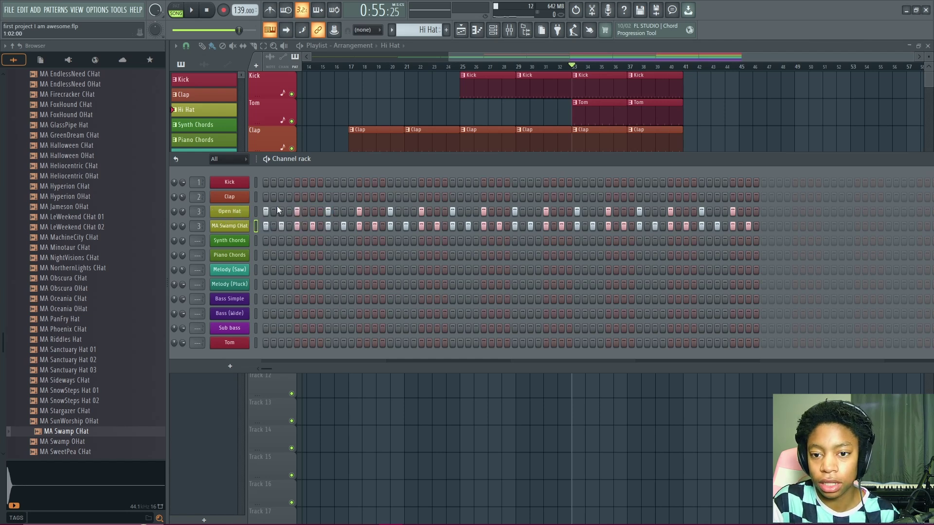
pyautogui.keyDown('shift'); pyautogui.click(238, 226); pyautogui.keyUp('shift')
pyautogui.write('Closed Hat')
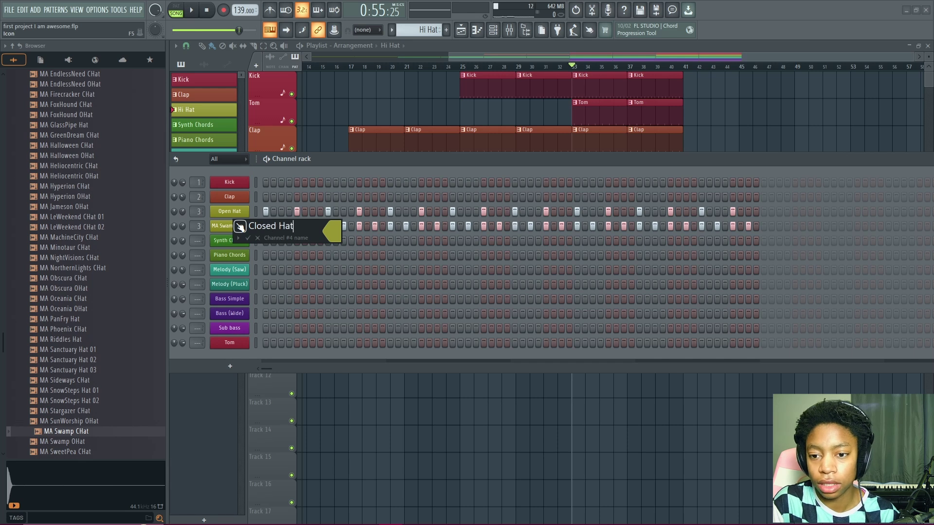
pyautogui.press('Return')
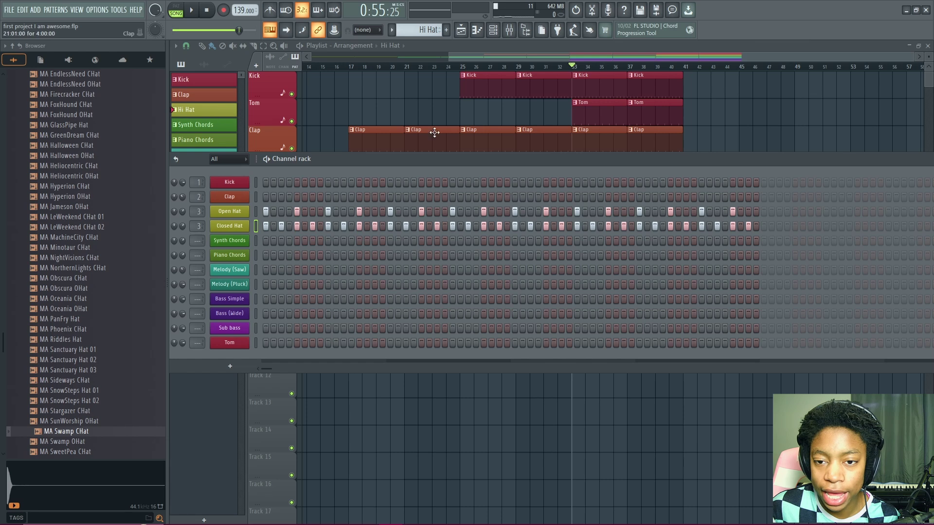
# Step: Close the Channel rack and split the Hi Hat pattern by channel
pyautogui.moveTo(515, 166); pyautogui.dragTo(316, 212)
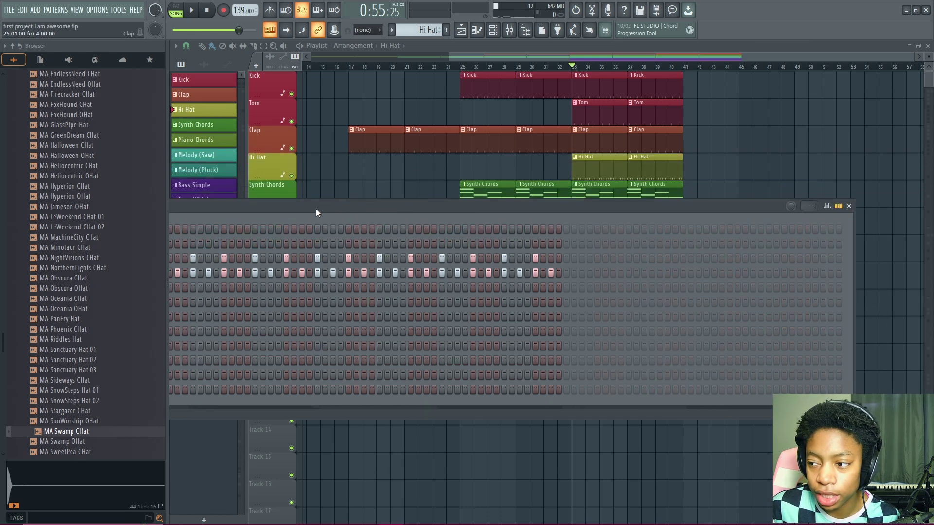
pyautogui.click(849, 206)
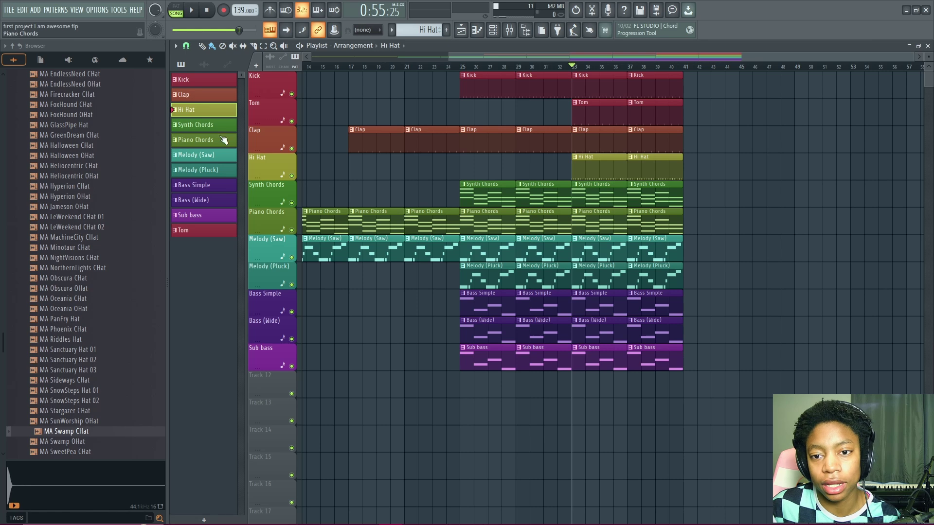
pyautogui.rightClick(201, 109)
pyautogui.click(230, 264)
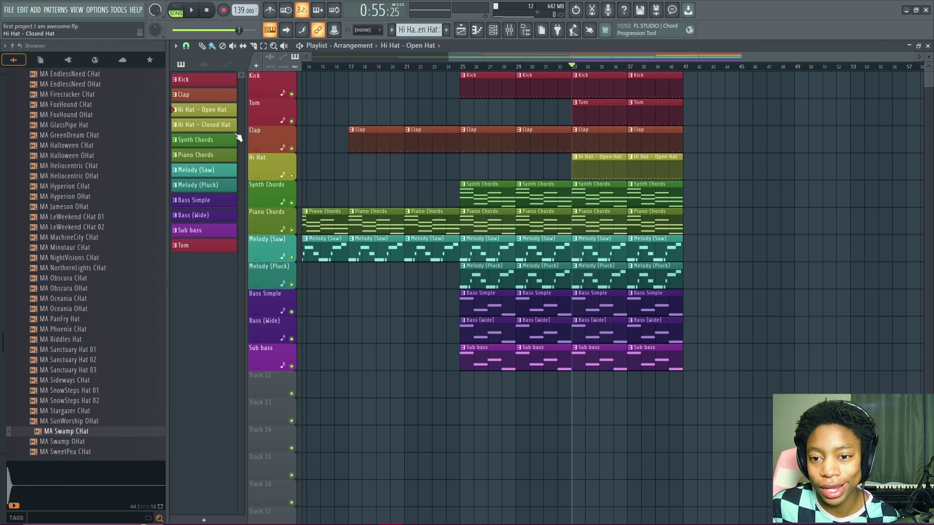
# Step: Rename the Hi Hat - Open Hat pattern to Open Hat
pyautogui.rightClick(204, 112)
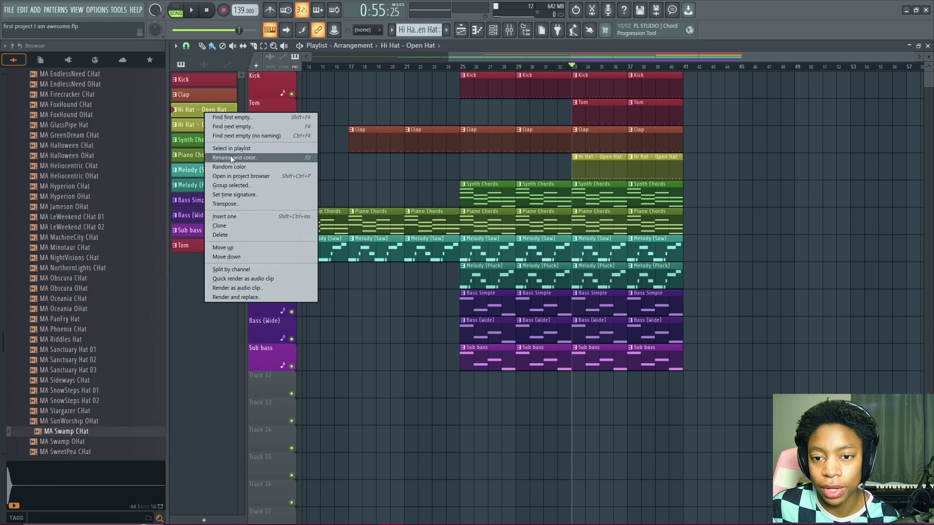
pyautogui.rightClick(182, 111)
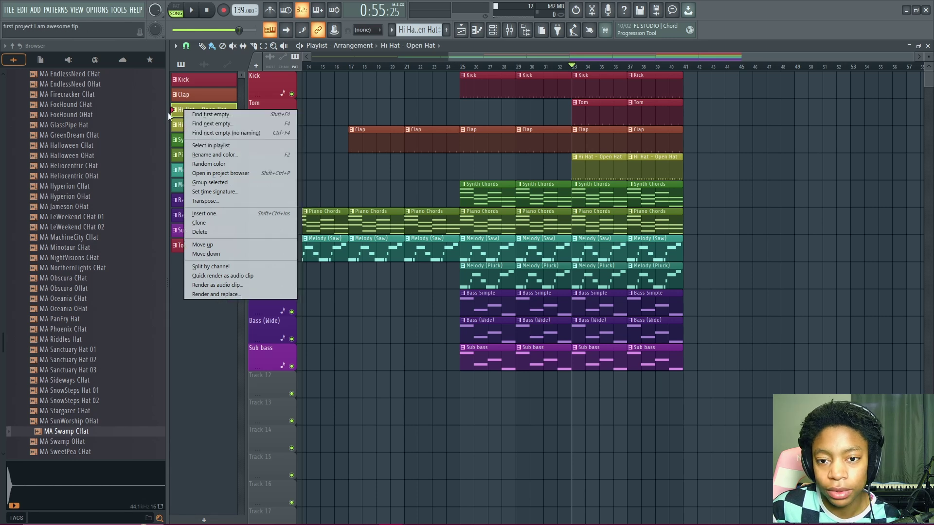
pyautogui.click(214, 155)
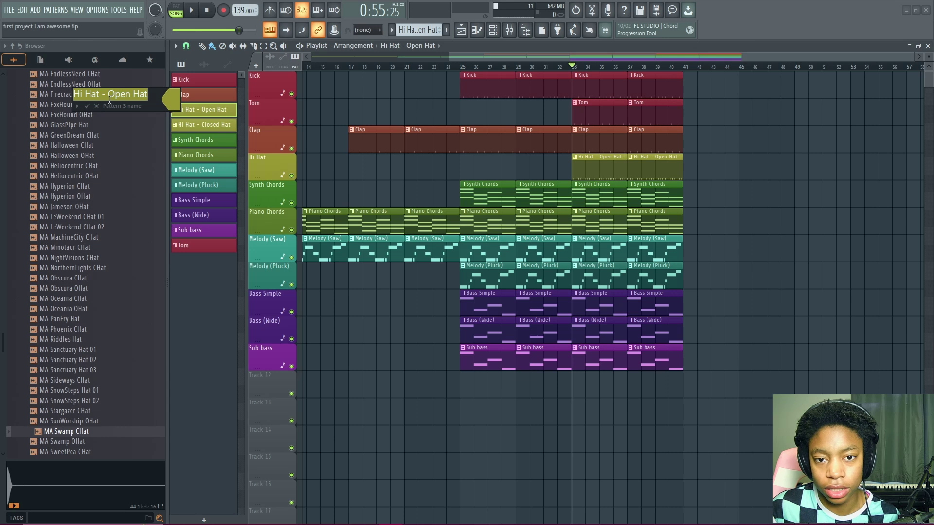
pyautogui.moveTo(108, 98); pyautogui.dragTo(47, 96)
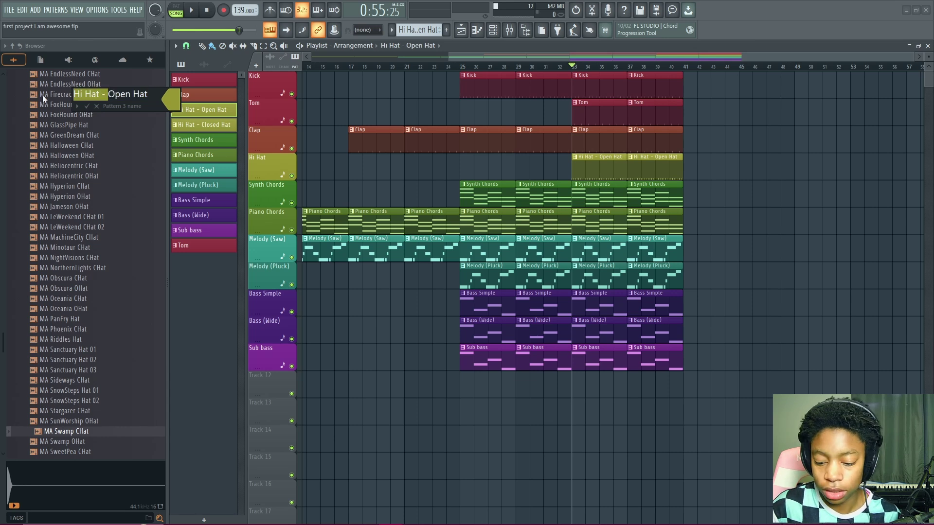
pyautogui.press('BackSpace')
pyautogui.press('Return')
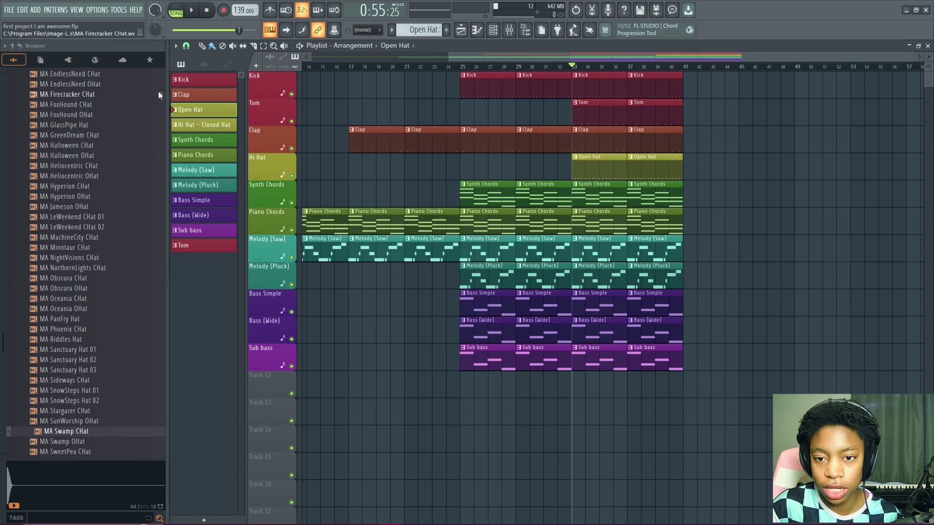
# Step: Rename the Hi Hat - Closed Hat pattern to Closed Hat
pyautogui.middleClick(219, 127)
pyautogui.click(145, 111)
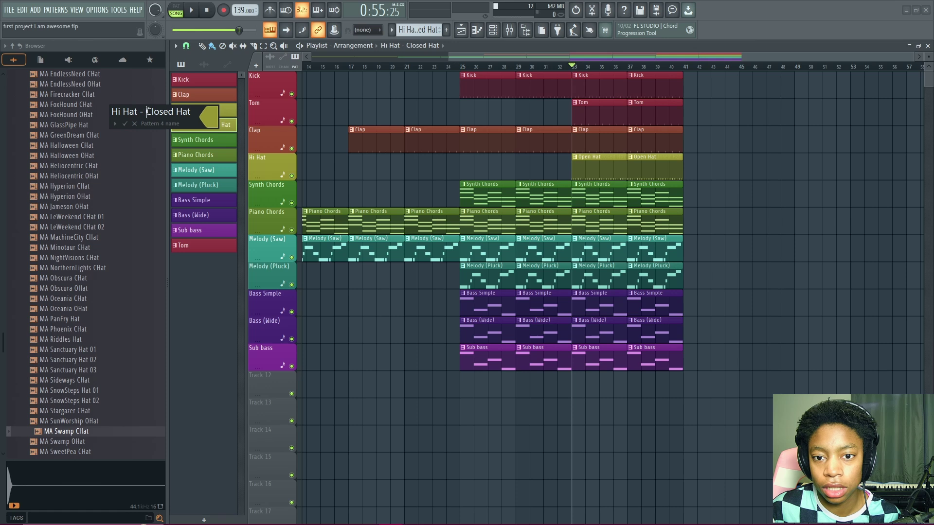
pyautogui.moveTo(145, 111); pyautogui.dragTo(25, 89)
pyautogui.press('BackSpace')
pyautogui.press('Return')
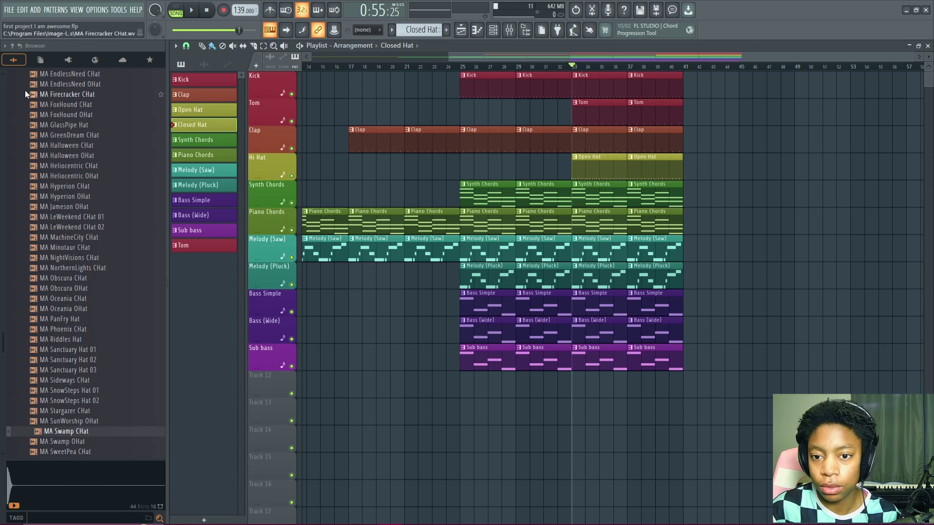
# Step: Insert a track above Hi Hat and arrange Closed Hat and Open Hat clips on both tracks across bars 33 to 40
pyautogui.rightClick(275, 163)
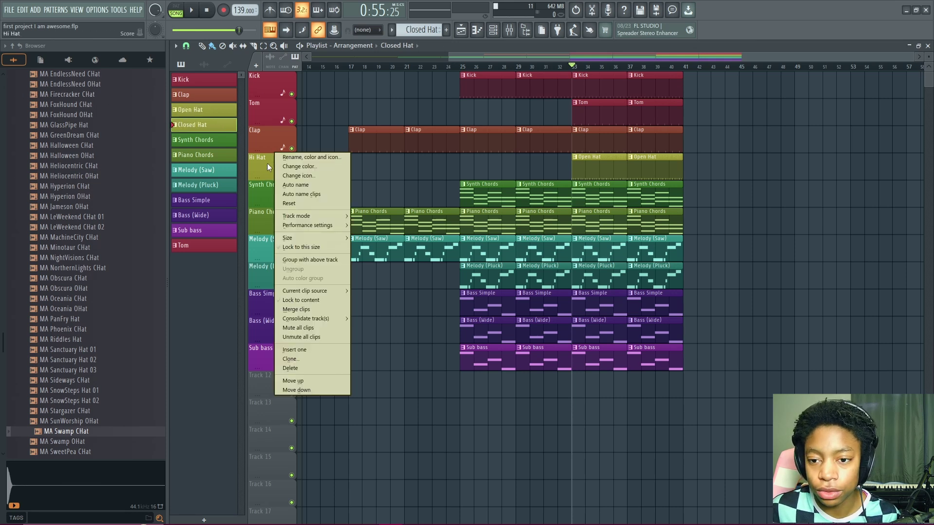
pyautogui.click(319, 349)
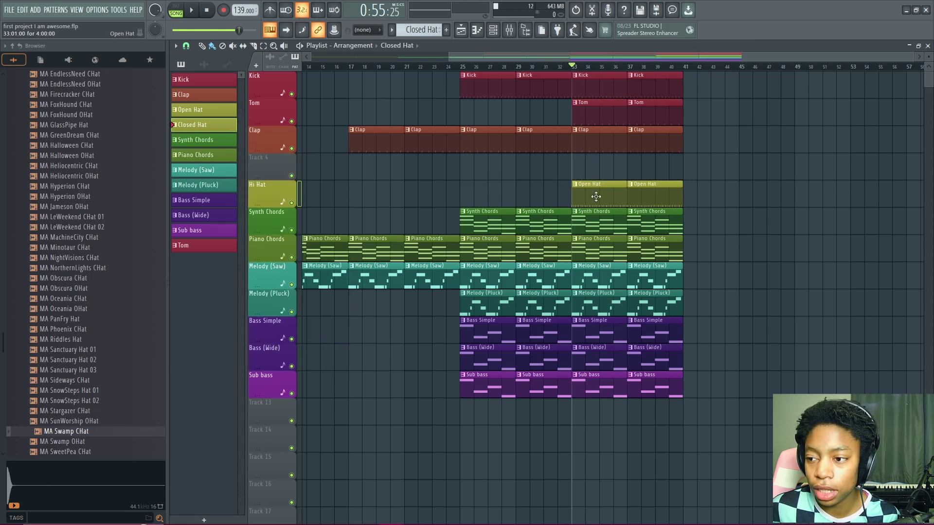
pyautogui.click(206, 112)
pyautogui.click(206, 126)
pyautogui.click(200, 112)
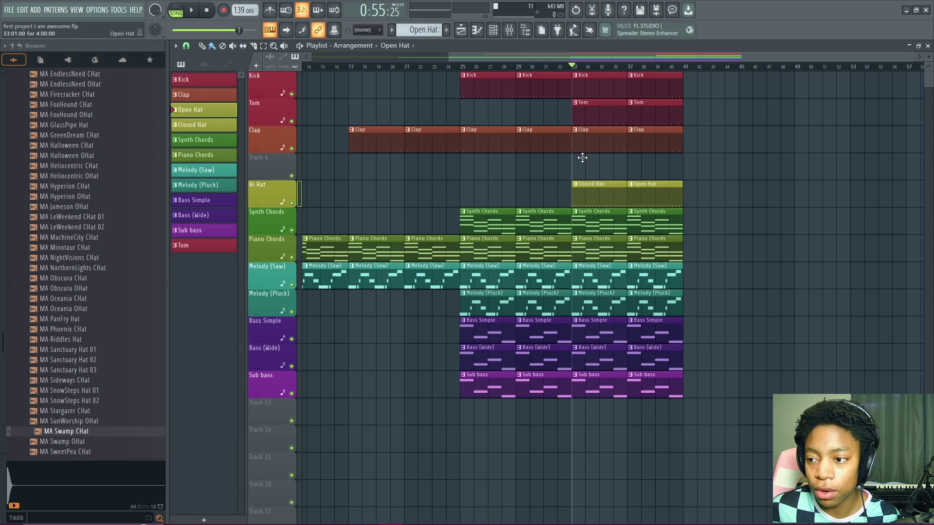
pyautogui.moveTo(582, 158); pyautogui.dragTo(585, 195)
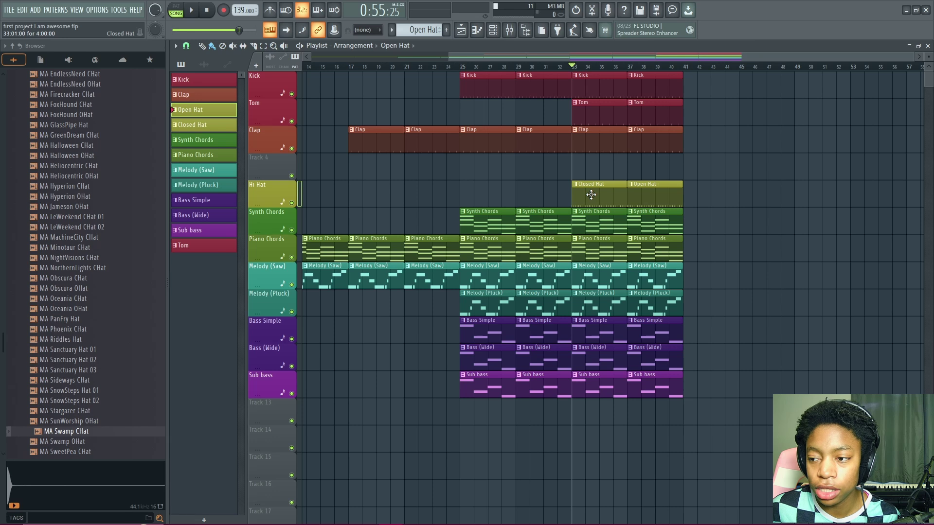
pyautogui.moveTo(591, 195); pyautogui.dragTo(590, 157)
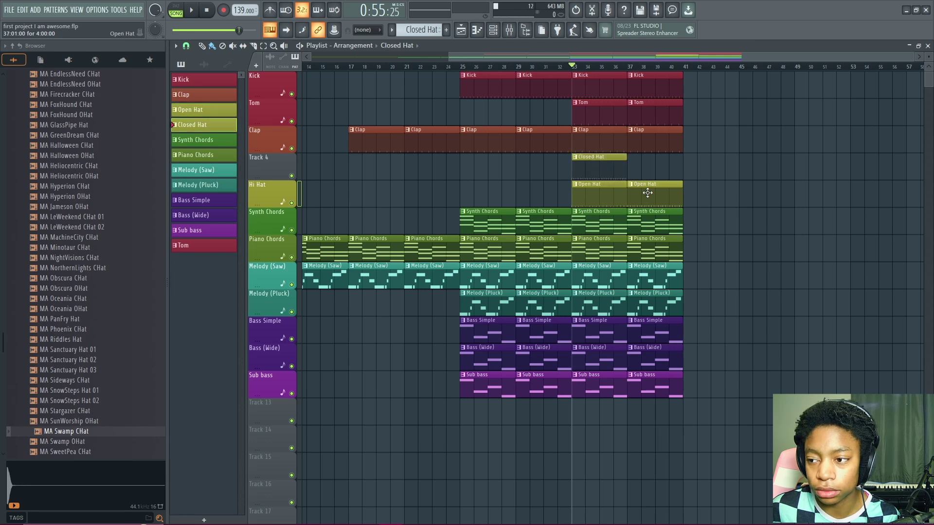
pyautogui.click(646, 169)
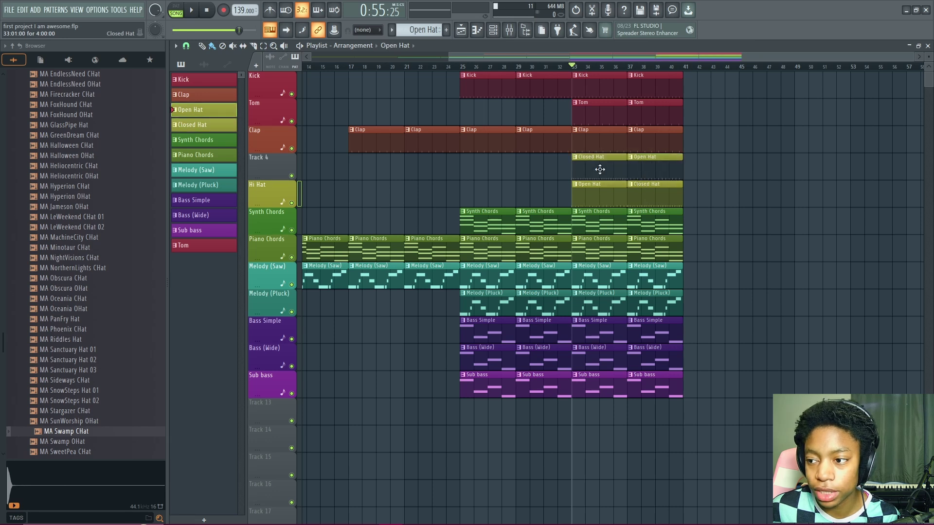
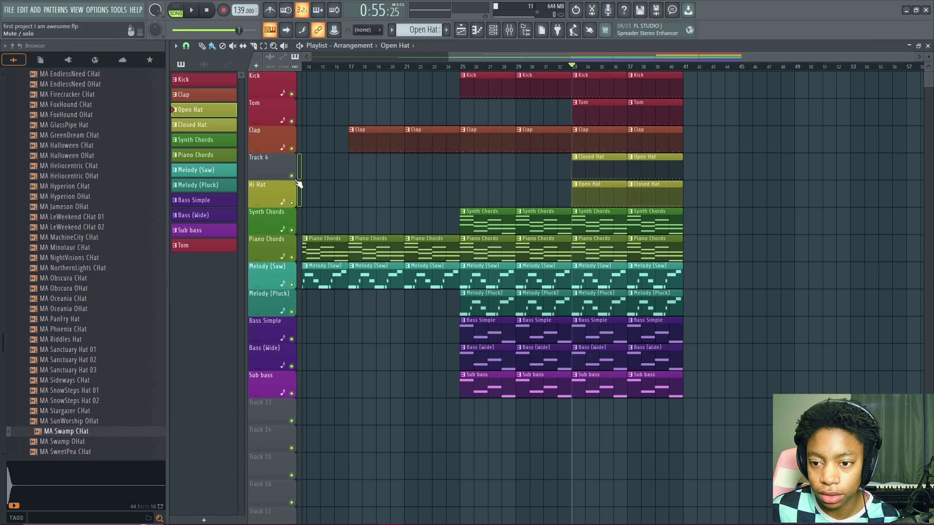
# Step: Auto-name the two hat tracks from their first clips as Closed Hat and Open Hat
pyautogui.rightClick(261, 162)
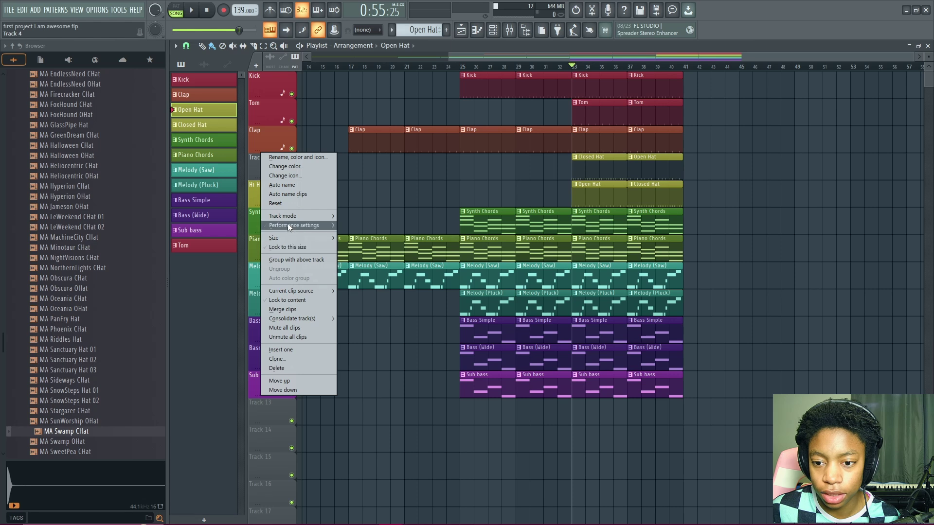
pyautogui.click(290, 185)
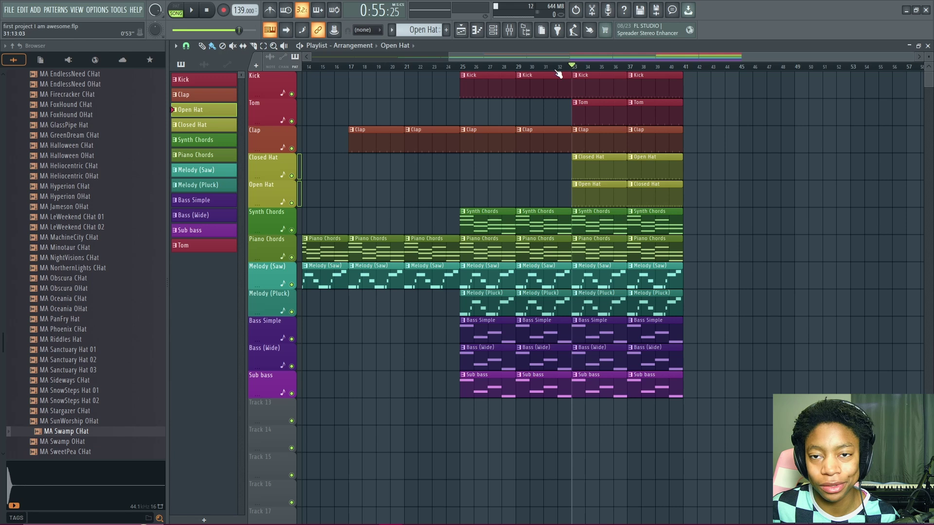
# Step: Select every clip in the arrangement from bar 1 through bar 40 and duplicate them all starting at bar 41
pyautogui.scroll(-3, 559, 70)
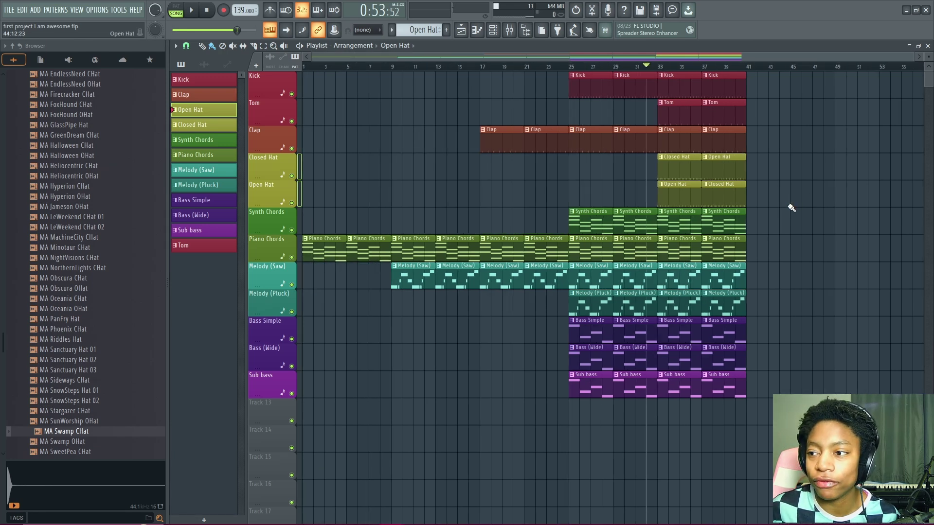
pyautogui.scroll(-4, 791, 208)
pyautogui.scroll(3, 786, 217)
pyautogui.scroll(-1, 828, 254)
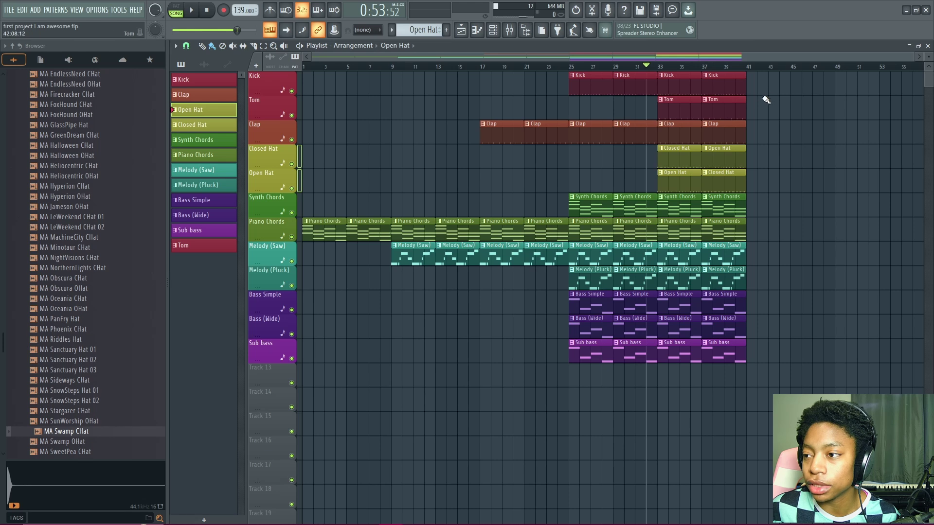
pyautogui.click(788, 69)
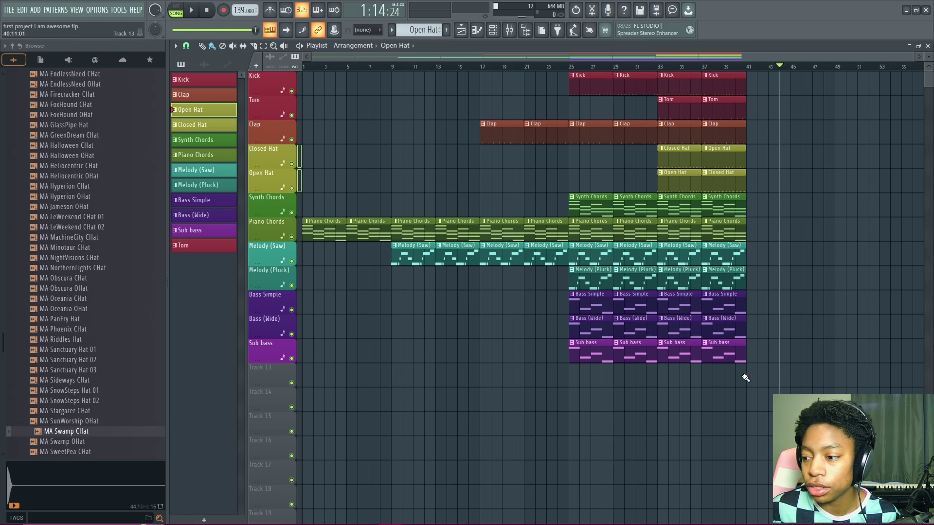
pyautogui.moveTo(744, 387); pyautogui.dragTo(306, 72)
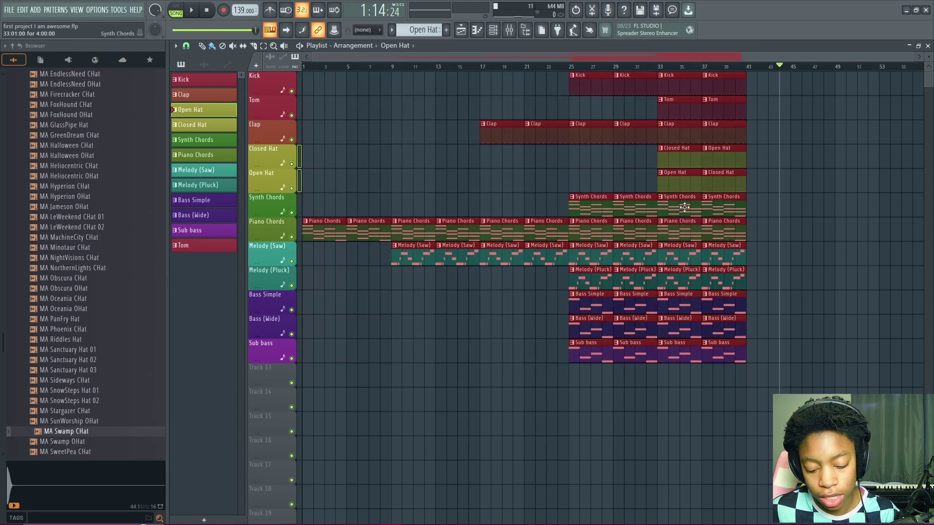
pyautogui.hotkey('ctrl', 'b')
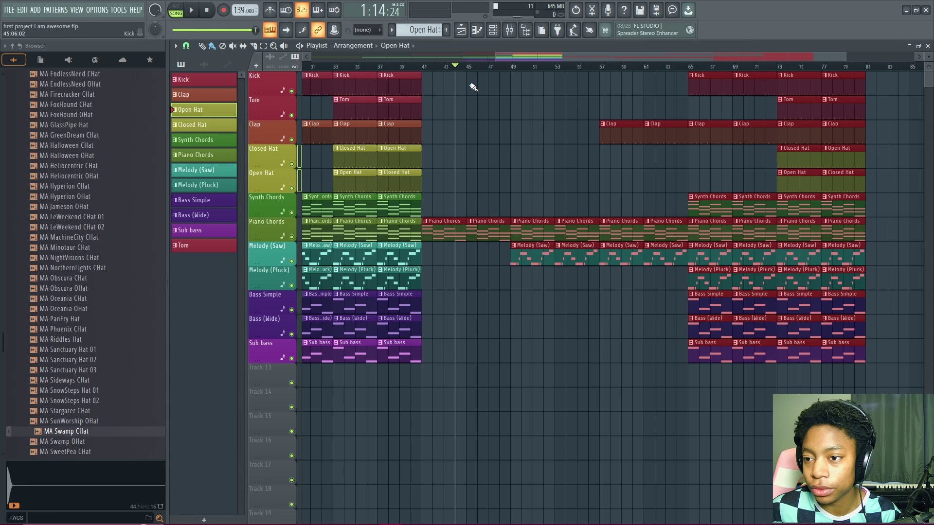
# Step: Examine the duplicated arrangement across all tracks at different track heights and timeline zoom levels
pyautogui.keyDown('alt'); pyautogui.scroll(2, 434, 199); pyautogui.keyUp('alt')
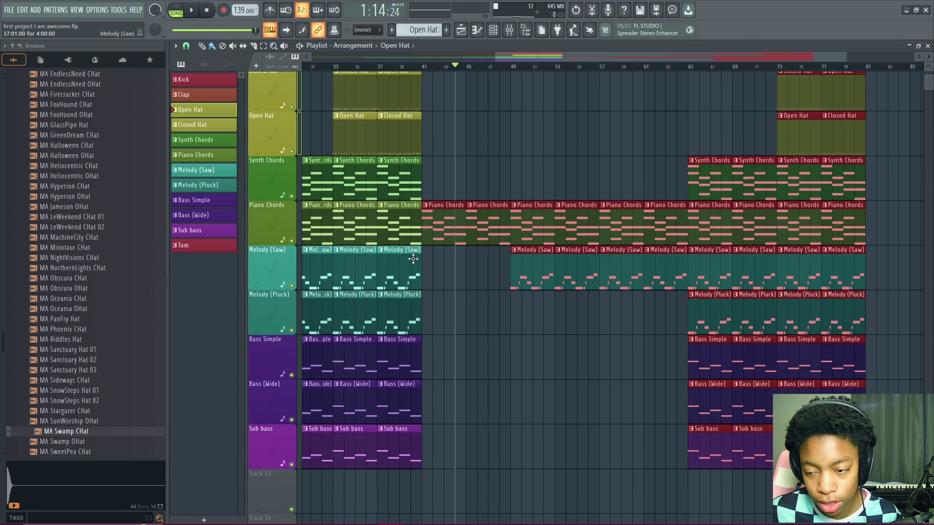
pyautogui.keyDown('alt'); pyautogui.scroll(-2, 438, 234); pyautogui.keyUp('alt')
pyautogui.keyDown('ctrl'); pyautogui.scroll(8, 433, 236); pyautogui.keyUp('ctrl')
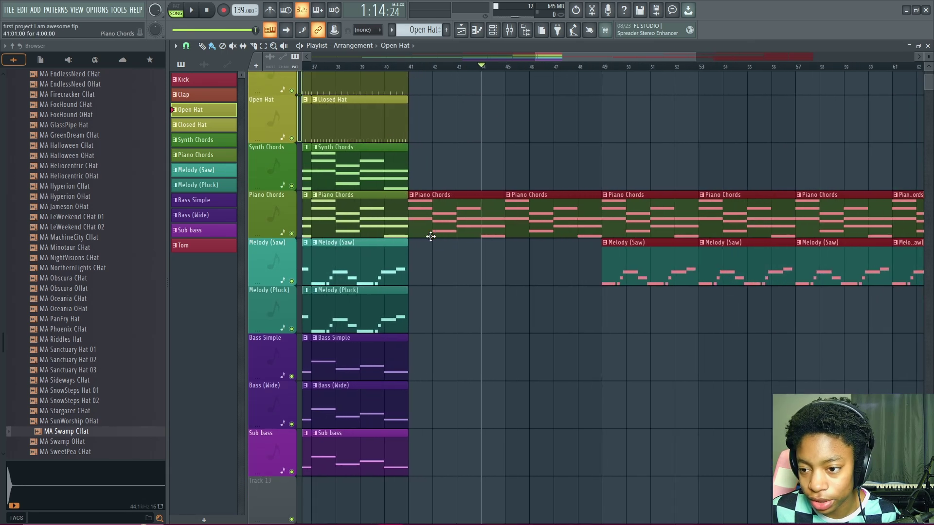
pyautogui.keyDown('ctrl'); pyautogui.scroll(-8, 403, 243); pyautogui.keyUp('ctrl')
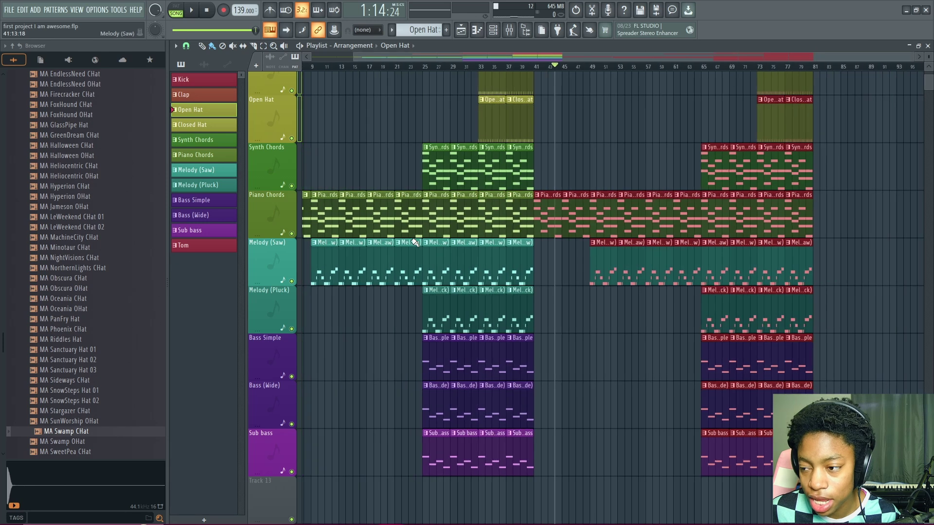
pyautogui.scroll(4, 660, 315)
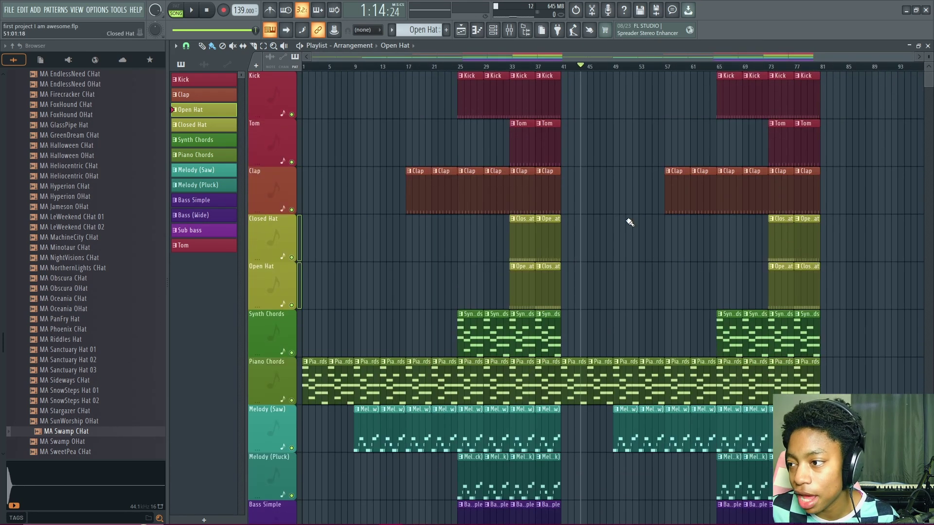
pyautogui.keyDown('alt'); pyautogui.scroll(-3, 666, 205); pyautogui.keyUp('alt')
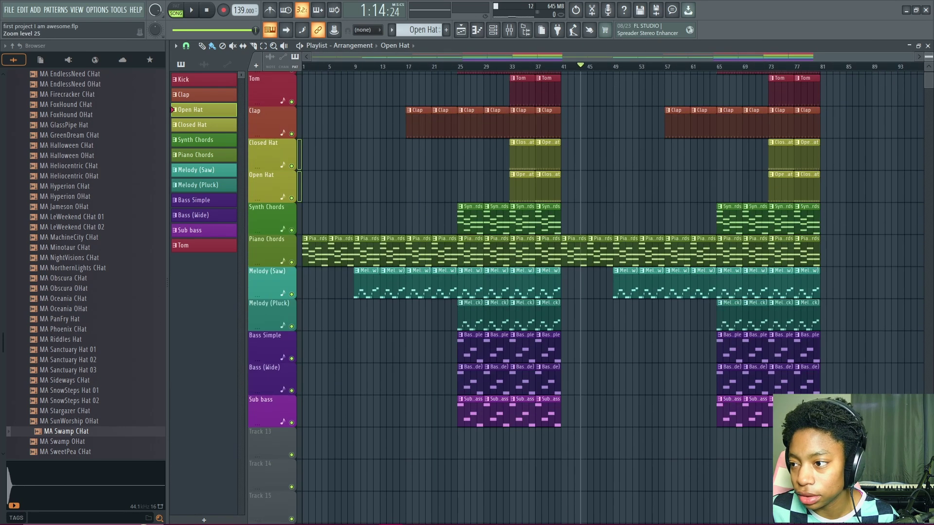
pyautogui.keyDown('alt'); pyautogui.scroll(-5, 856, 83); pyautogui.keyUp('alt')
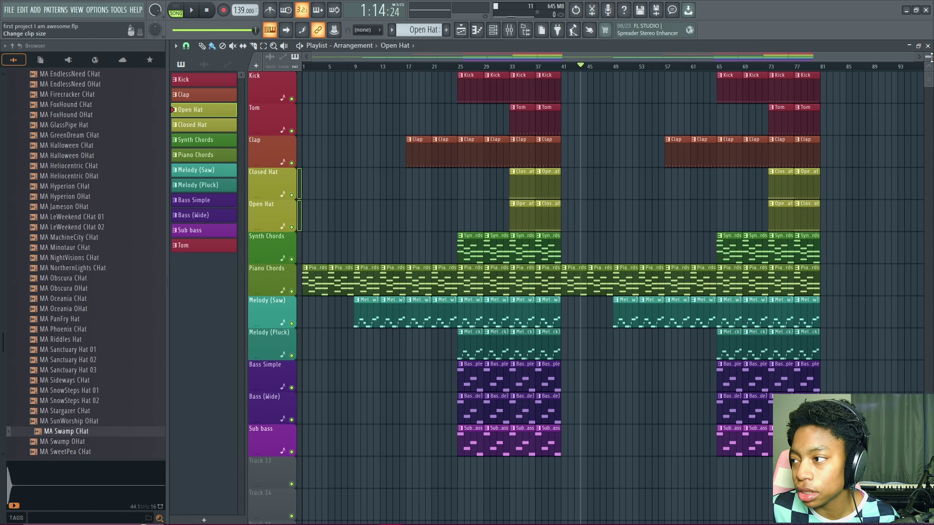
pyautogui.keyDown('alt'); pyautogui.scroll(5, 856, 83); pyautogui.keyUp('alt')
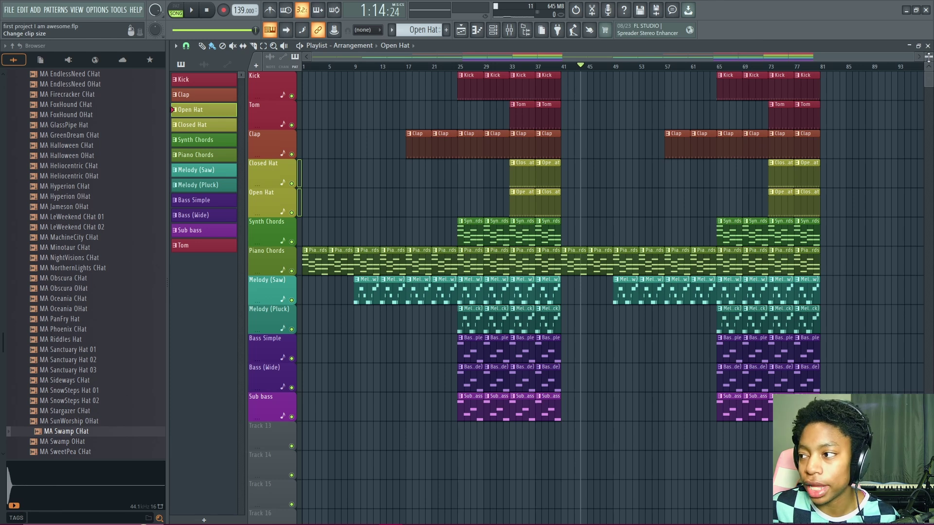
pyautogui.keyDown('alt'); pyautogui.scroll(-8, 586, 292); pyautogui.keyUp('alt')
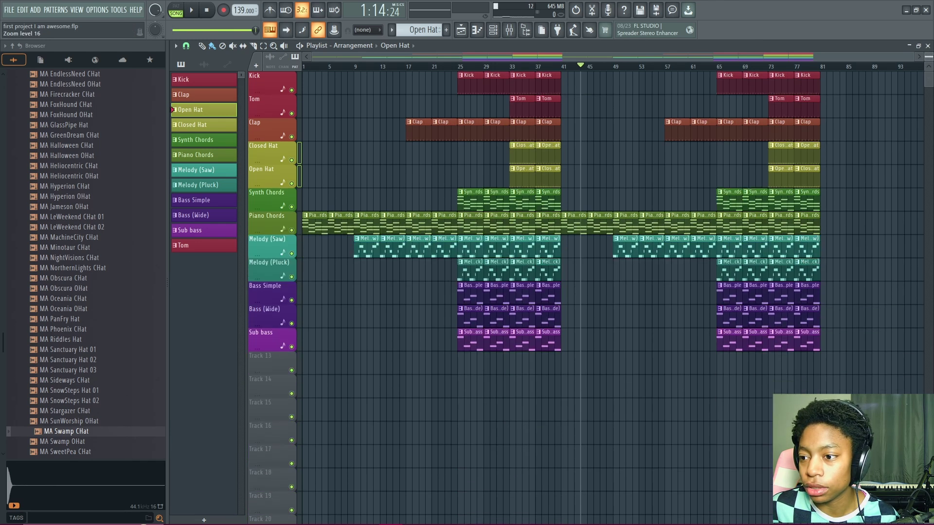
pyautogui.keyDown('alt'); pyautogui.scroll(7, 586, 292); pyautogui.keyUp('alt')
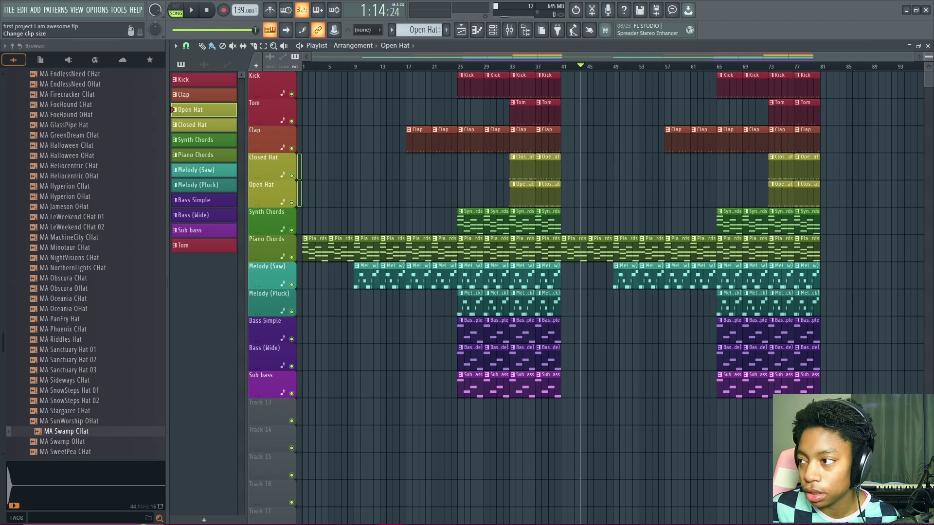
pyautogui.moveTo(928, 57); pyautogui.dragTo(928, 54)
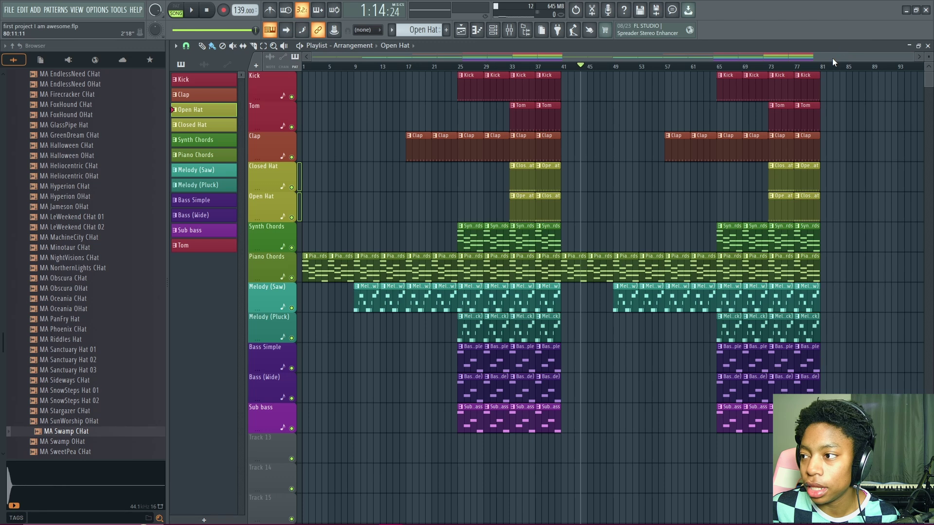
# Step: Look along the timeline from the opening bars to the empty bars after the duplicated section
pyautogui.moveTo(454, 54); pyautogui.dragTo(328, 67)
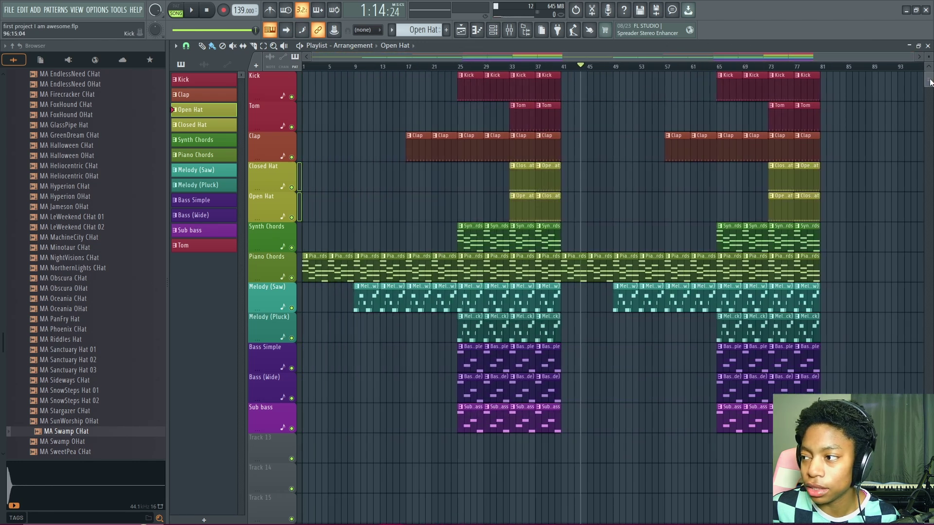
pyautogui.moveTo(930, 83)
pyautogui.mouseDown()
pyautogui.moveTo(929, 116)
pyautogui.moveTo(926, 78)
pyautogui.mouseUp()
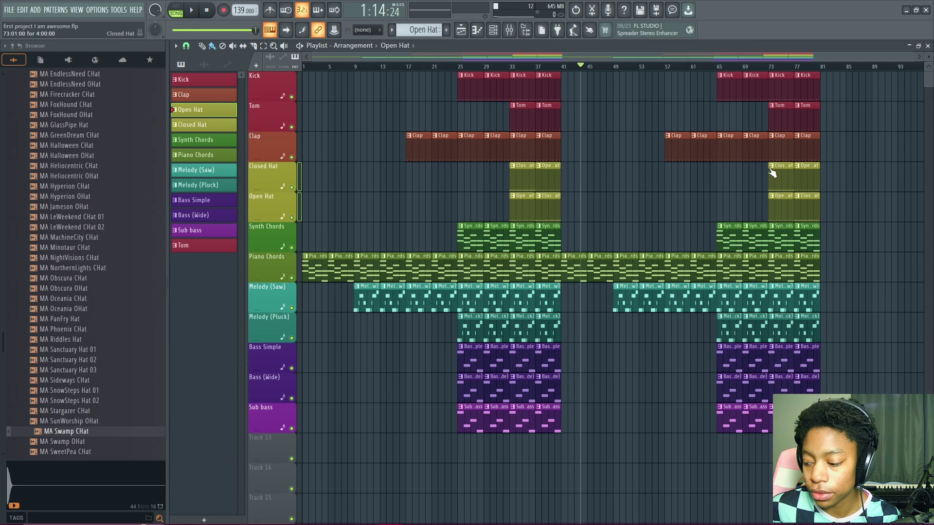
pyautogui.hscroll(3, 790, 167)
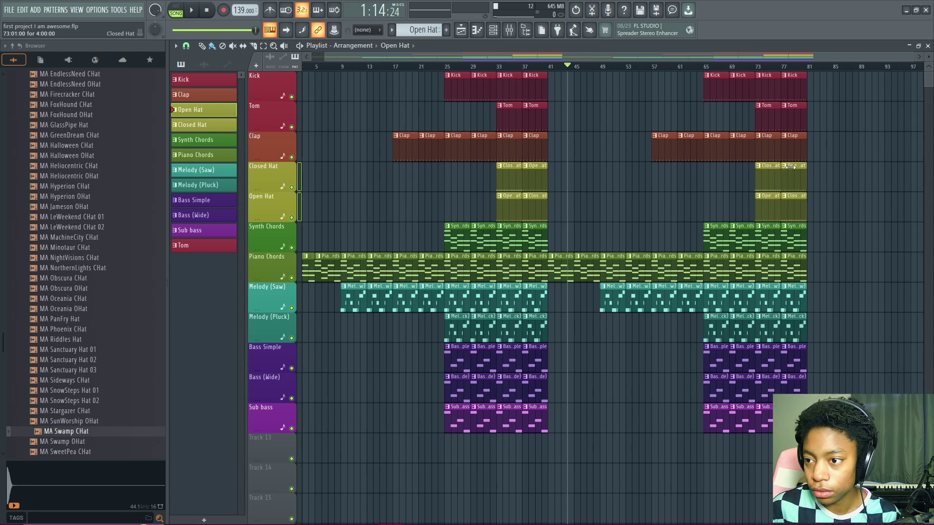
pyautogui.hscroll(6, 790, 167)
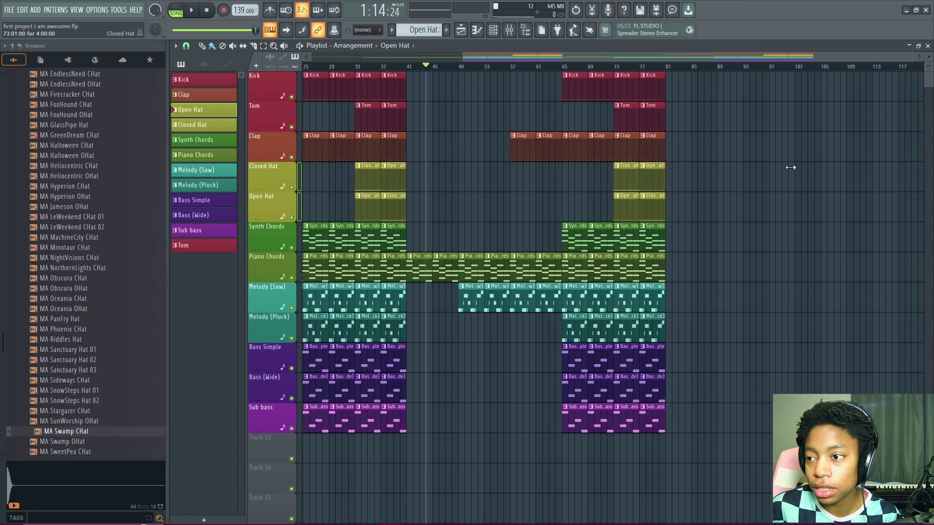
pyautogui.hscroll(1, 791, 168)
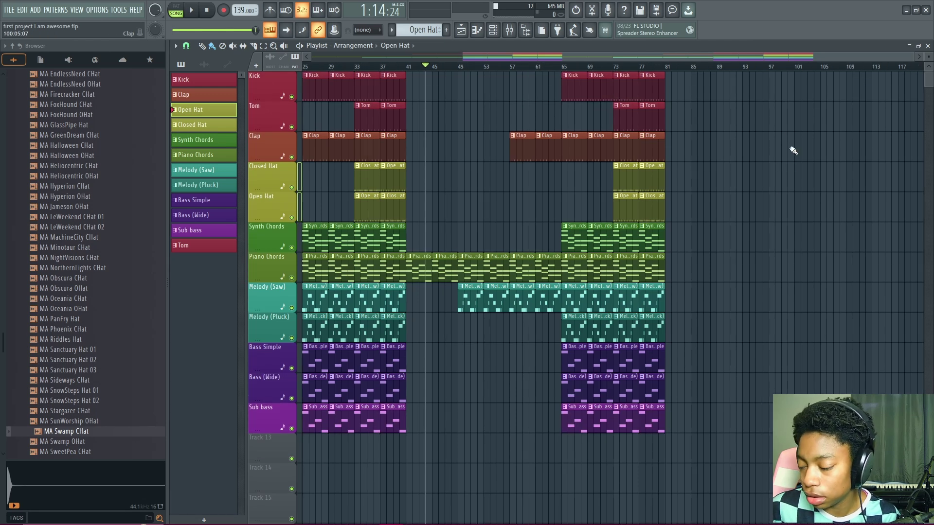
pyautogui.moveTo(723, 183); pyautogui.dragTo(834, 296)
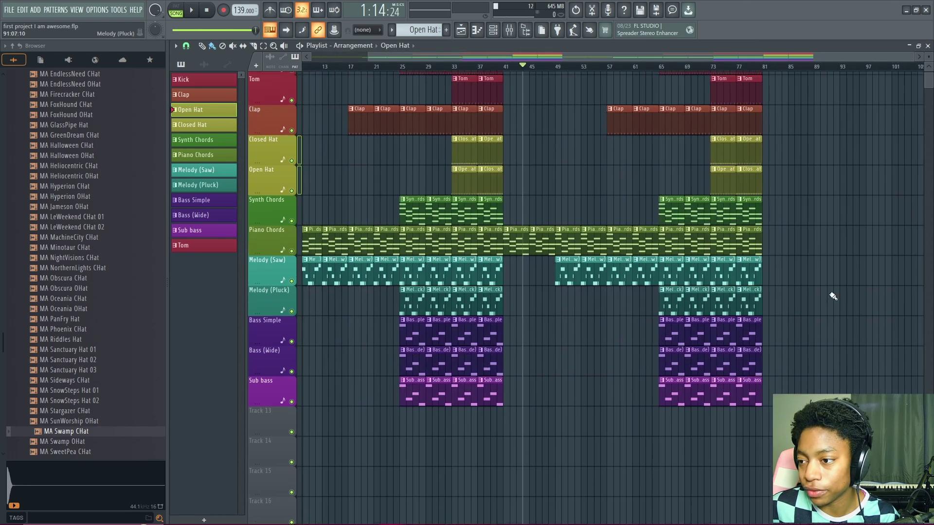
pyautogui.scroll(1, 822, 294)
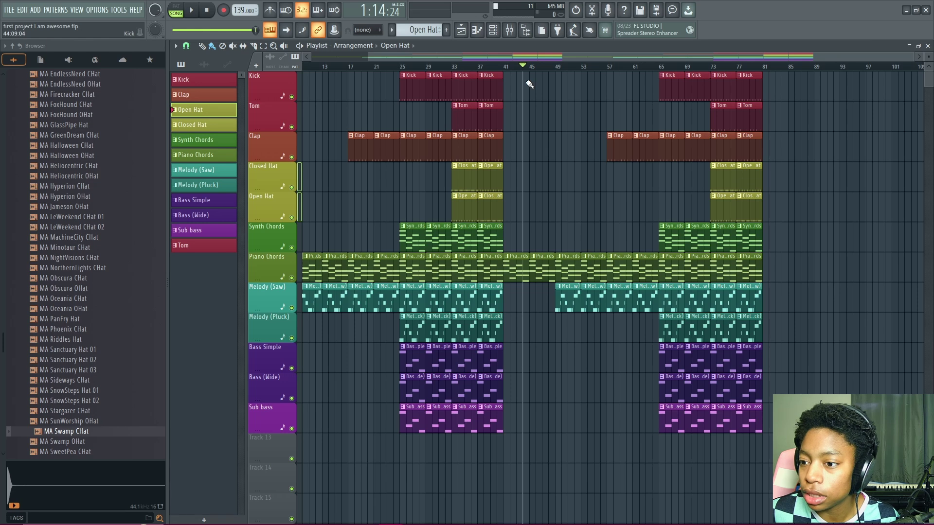
# Step: Play the arrangement from about bar 38 to hear the transition into the duplicated section
pyautogui.click(505, 67)
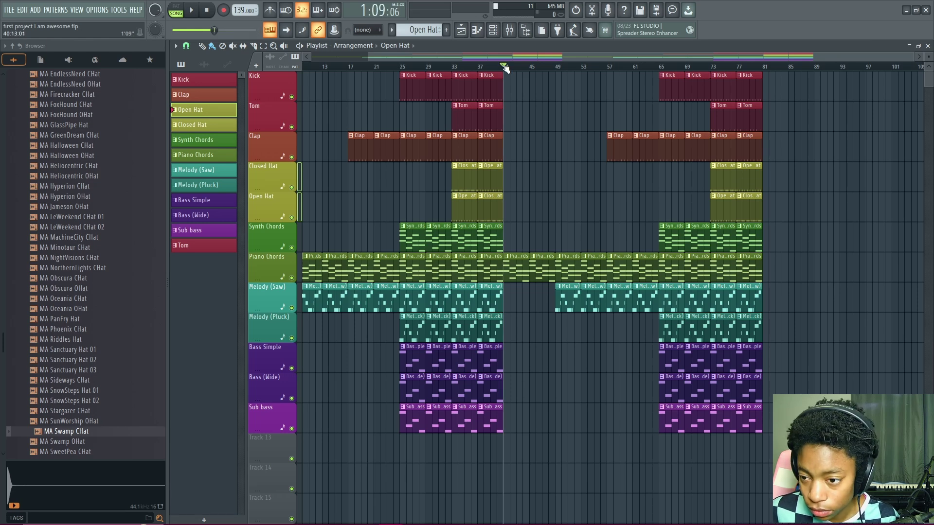
pyautogui.click(486, 67)
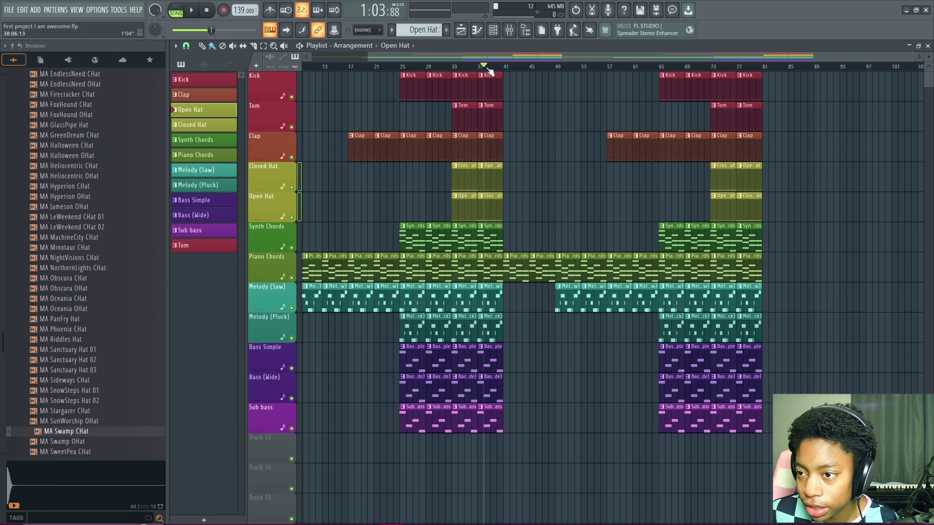
pyautogui.press('space')
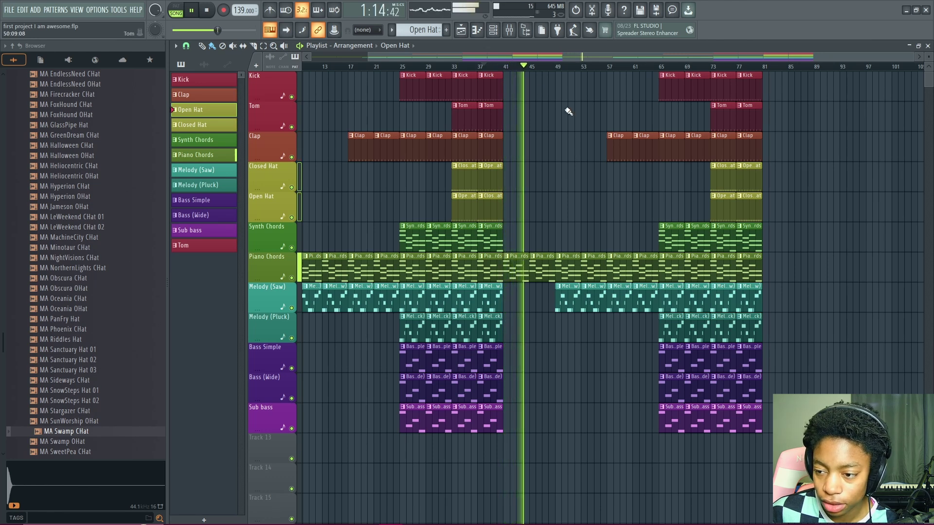
pyautogui.press('space')
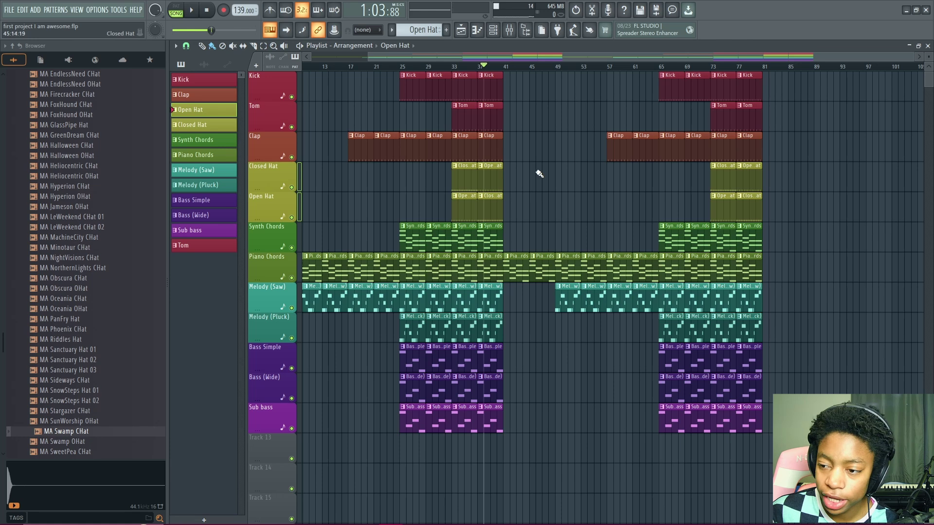
# Step: Fill the gap in the Kick track with four back-to-back Kick clips at bars 41, 45, 49 and 53
pyautogui.keyDown('alt'); pyautogui.scroll(-4, 557, 171); pyautogui.keyUp('alt')
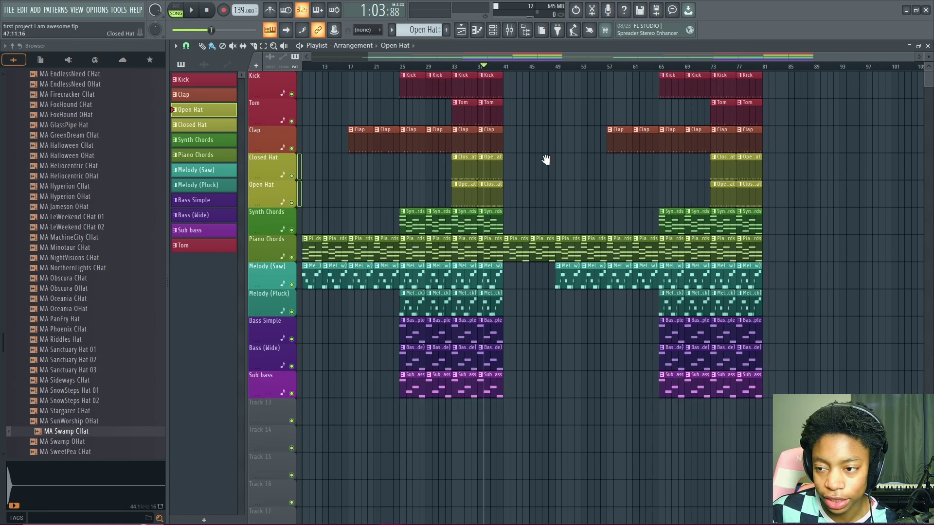
pyautogui.hscroll(1, 540, 182)
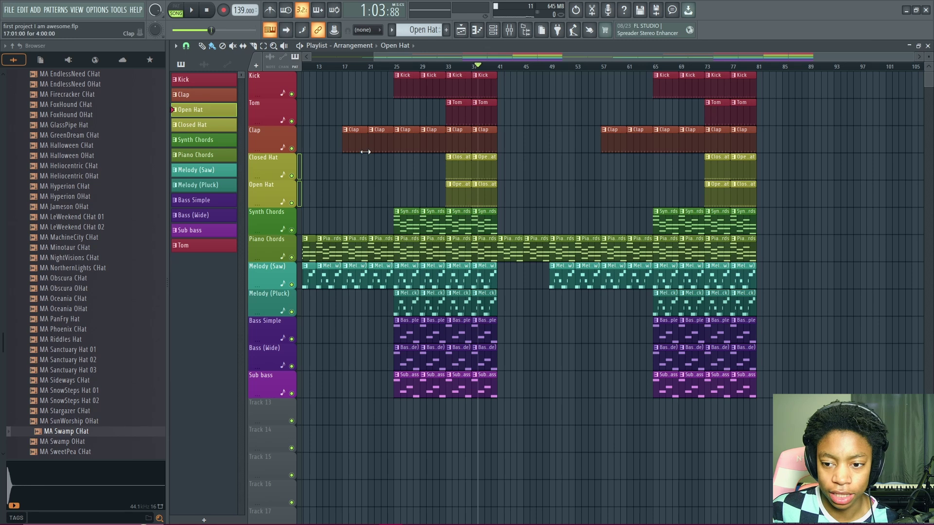
pyautogui.hscroll(-5, 421, 163)
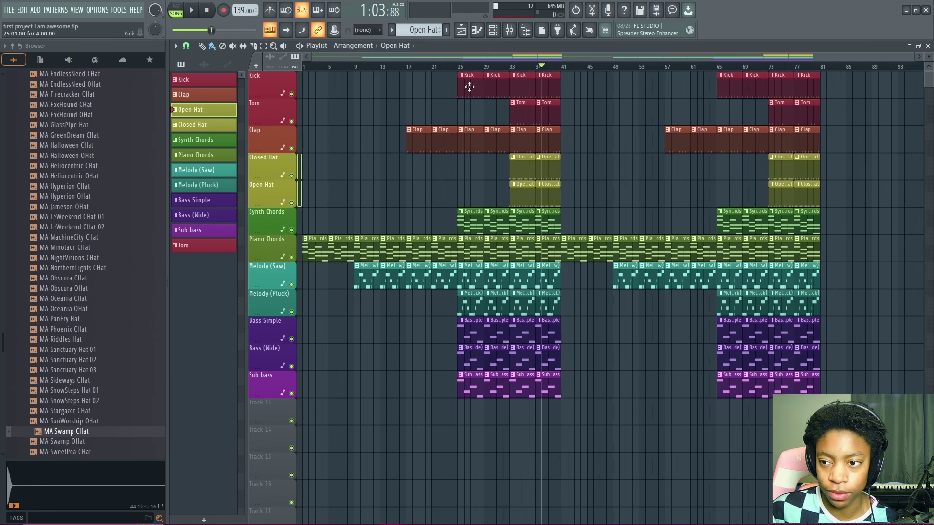
pyautogui.click(545, 115)
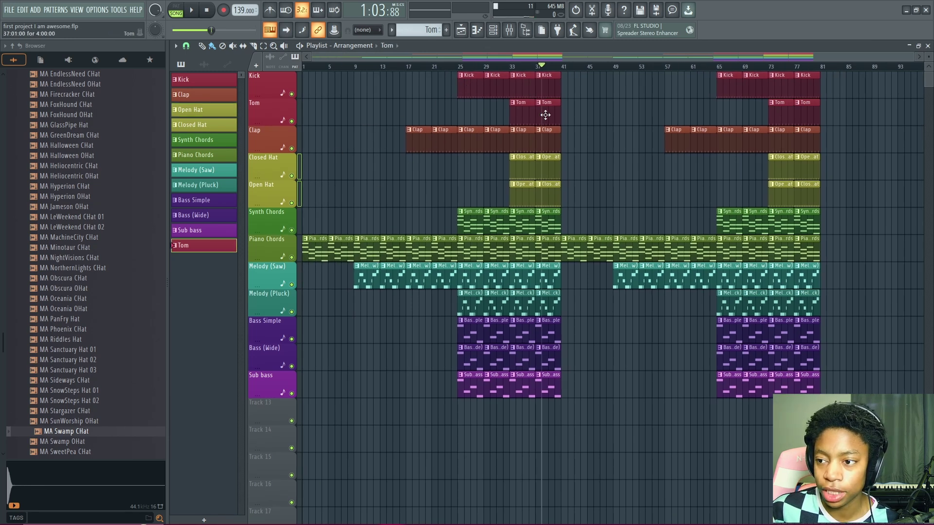
pyautogui.click(549, 85)
pyautogui.click(567, 93)
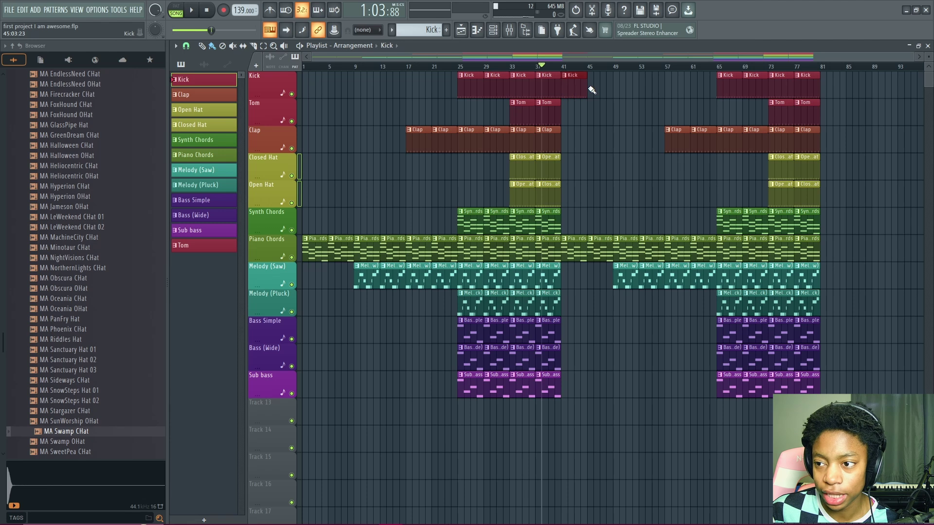
pyautogui.click(594, 91)
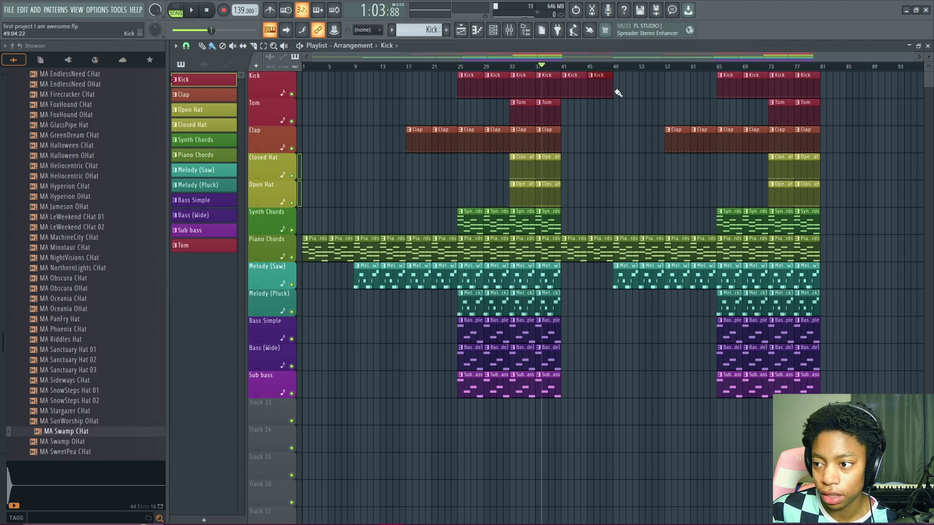
pyautogui.click(620, 92)
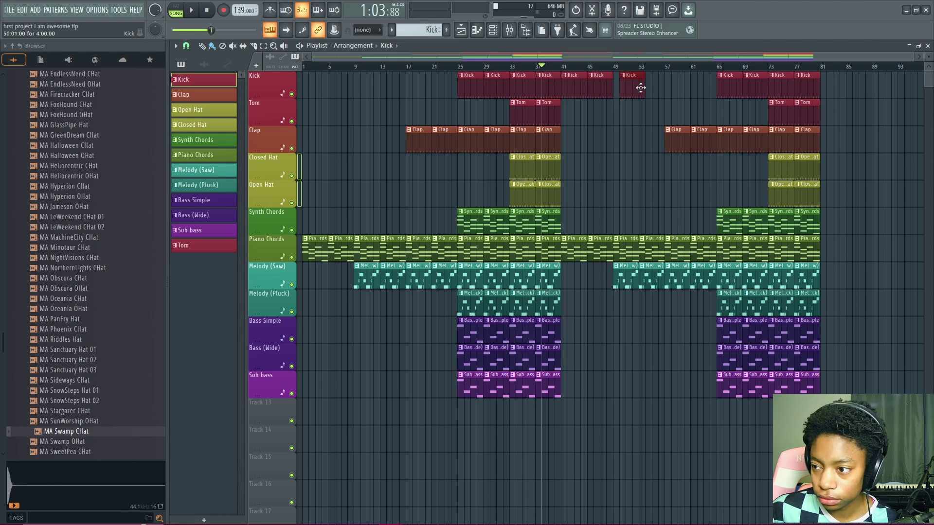
pyautogui.moveTo(631, 89); pyautogui.dragTo(627, 91)
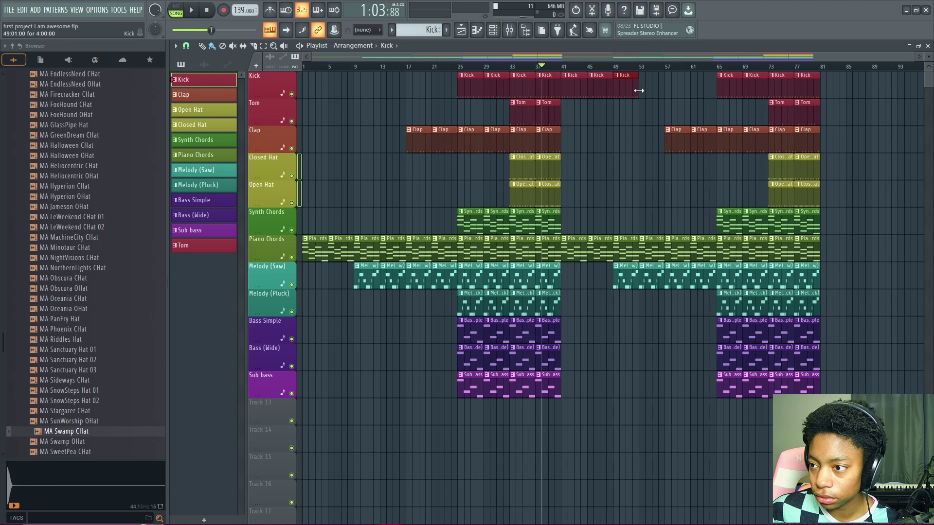
pyautogui.click(640, 89)
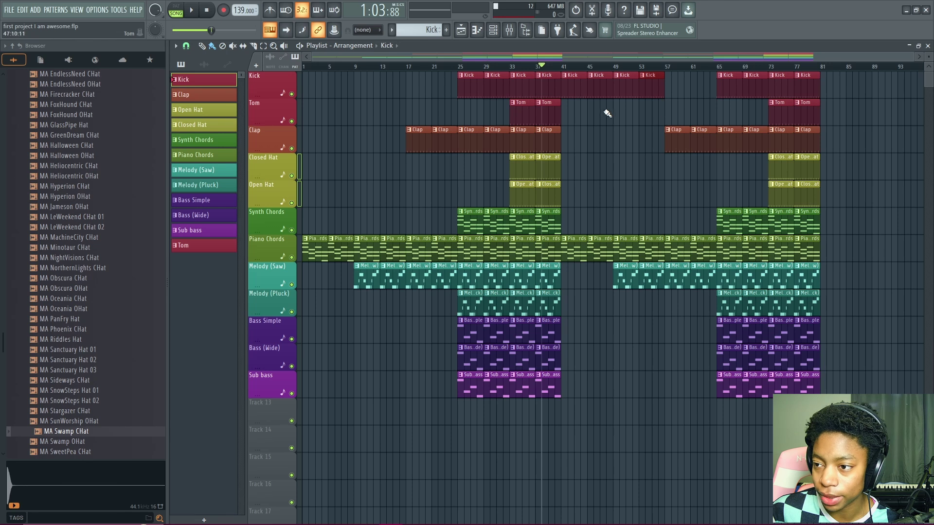
# Step: Try Tom clips at bars 49 and 53 while playing from about bar 41, and remove both
pyautogui.click(547, 111)
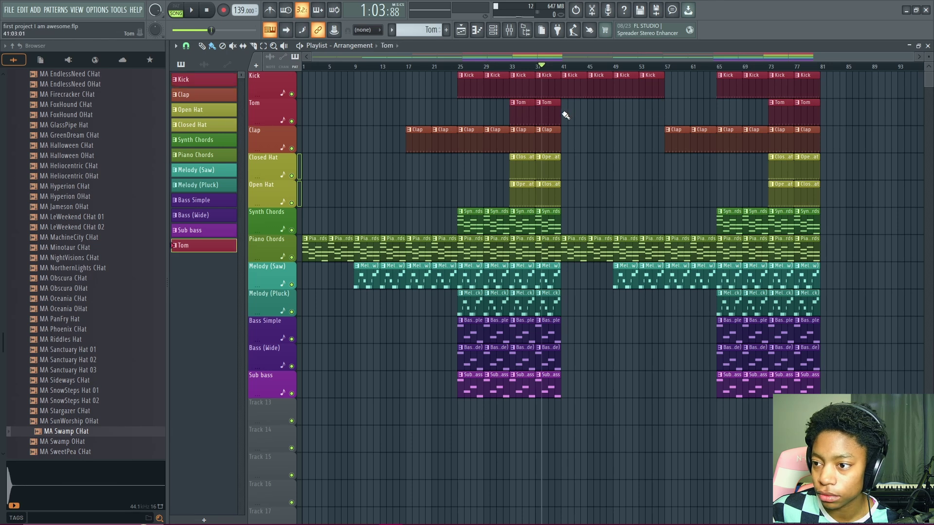
pyautogui.click(561, 66)
pyautogui.press('space')
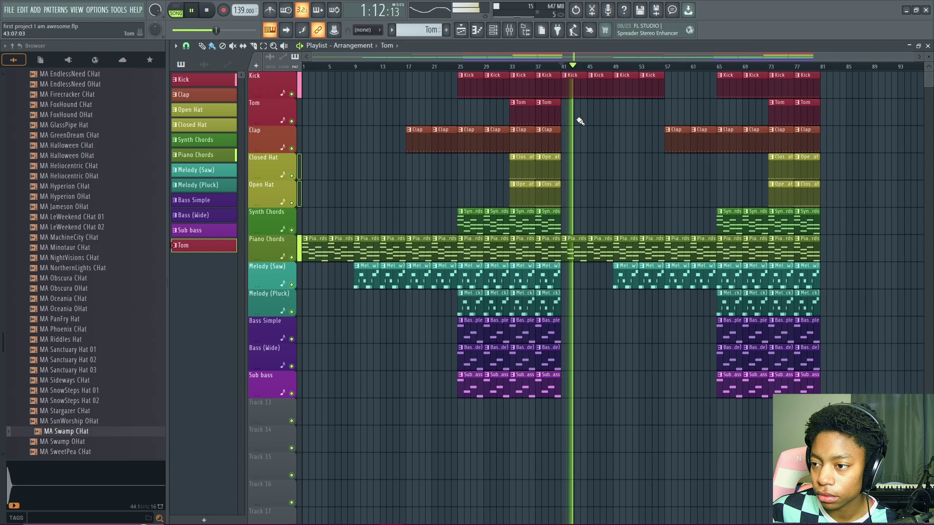
pyautogui.click(617, 120)
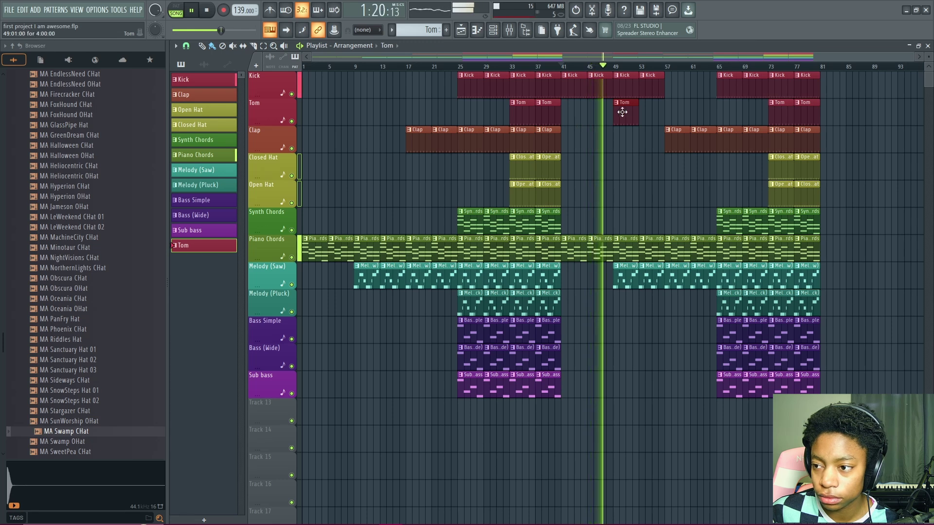
pyautogui.click(653, 114)
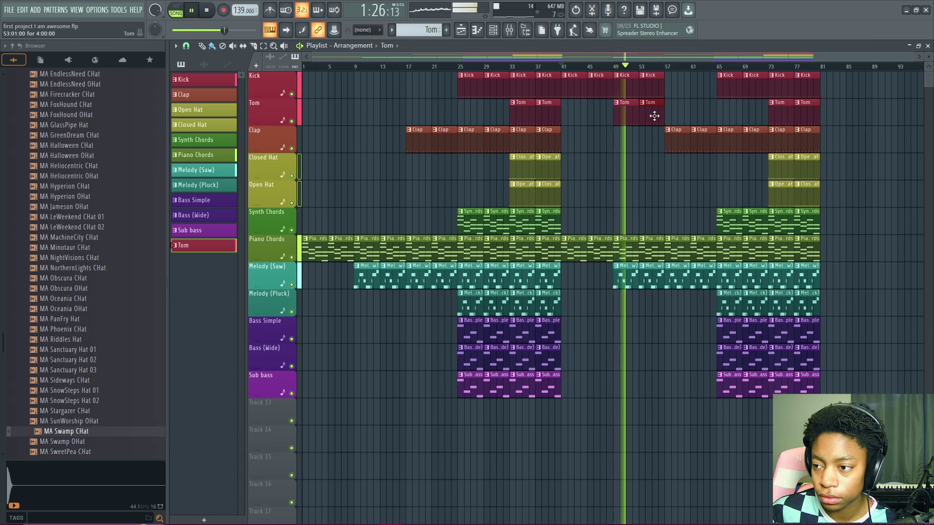
pyautogui.rightClick(655, 116)
pyautogui.press('space')
pyautogui.rightClick(626, 115)
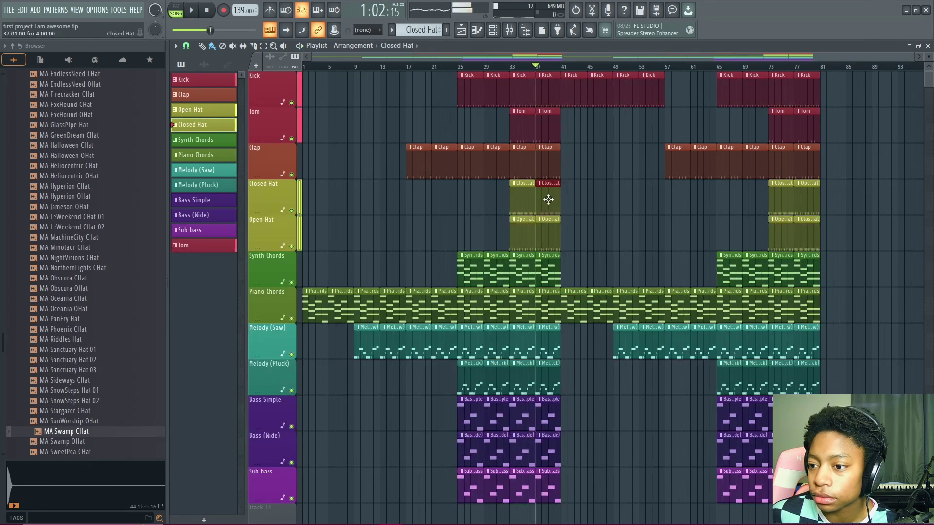
# Step: Try a Closed Hat clip at bar 41, listen to the transition into it, and remove the clip
pyautogui.click(590, 201)
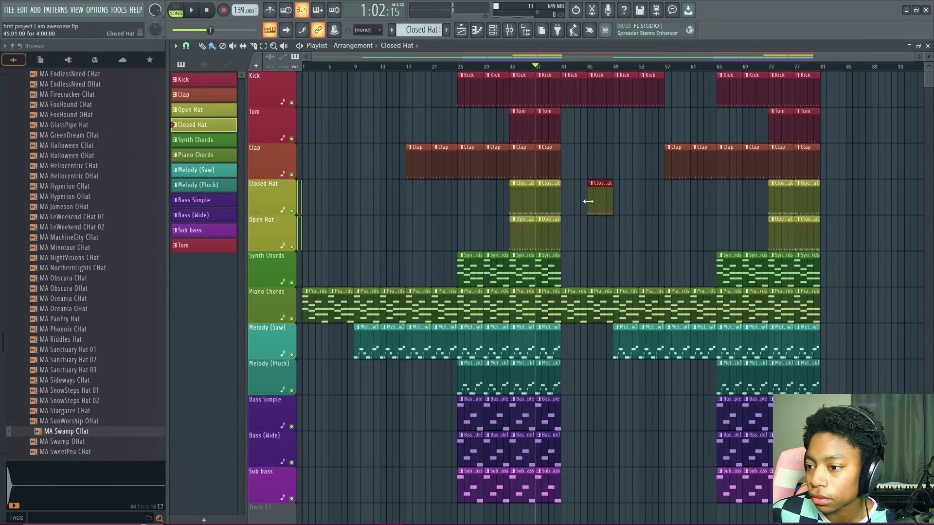
pyautogui.moveTo(600, 194); pyautogui.dragTo(573, 199)
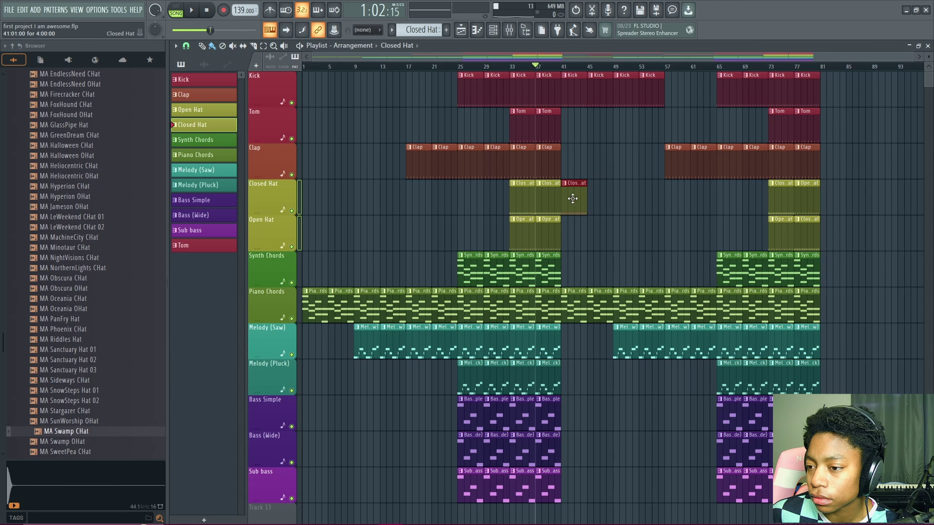
pyautogui.click(554, 65)
pyautogui.press('space')
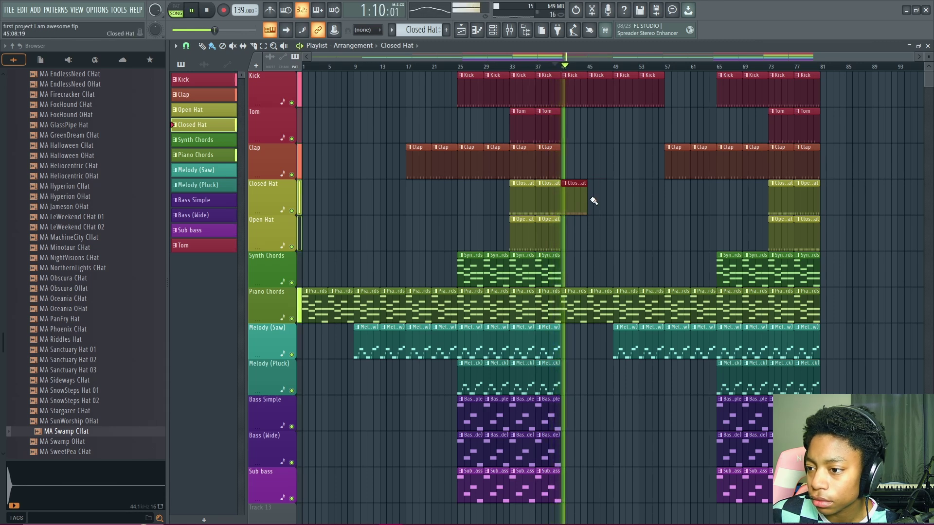
pyautogui.press('space')
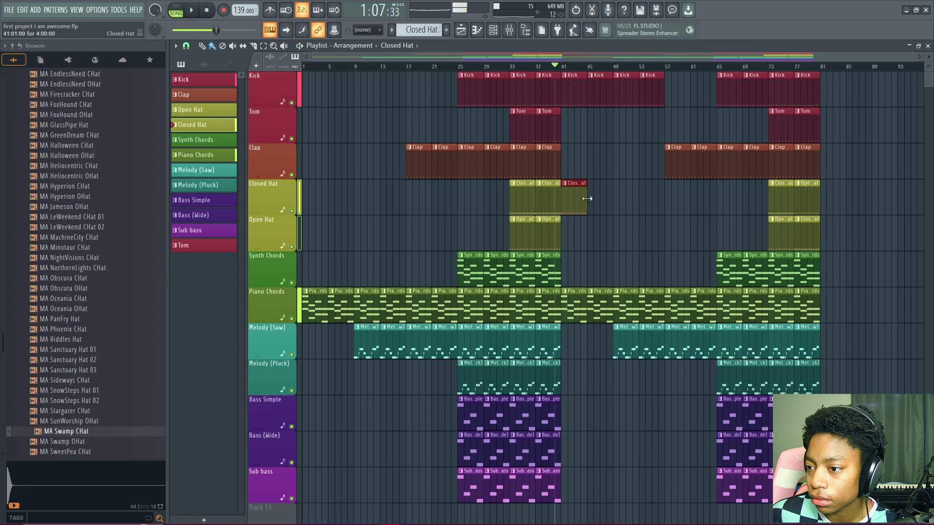
pyautogui.rightClick(579, 201)
# Step: Extend the Open Hat track with clips at bars 41 and 45 while playing the passage
pyautogui.click(547, 228)
pyautogui.click(576, 233)
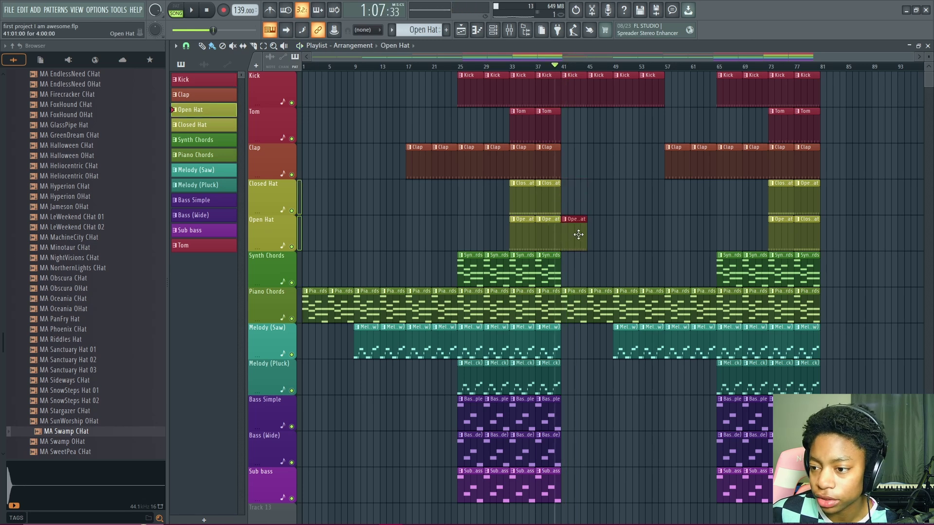
pyautogui.press('space')
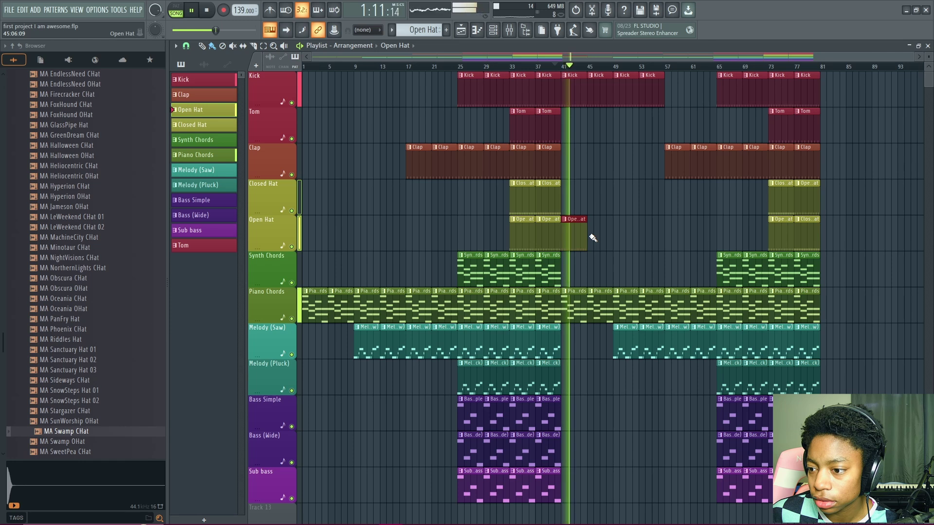
pyautogui.click(608, 237)
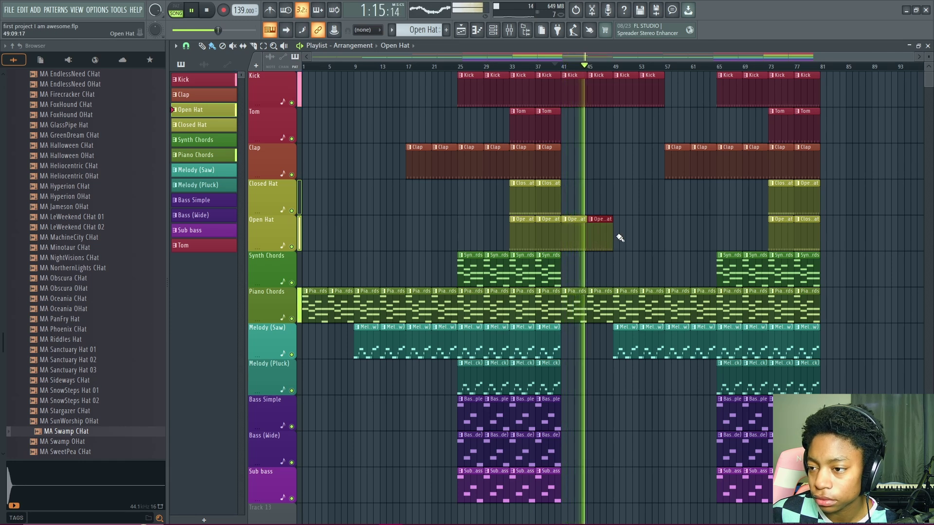
pyautogui.click(546, 120)
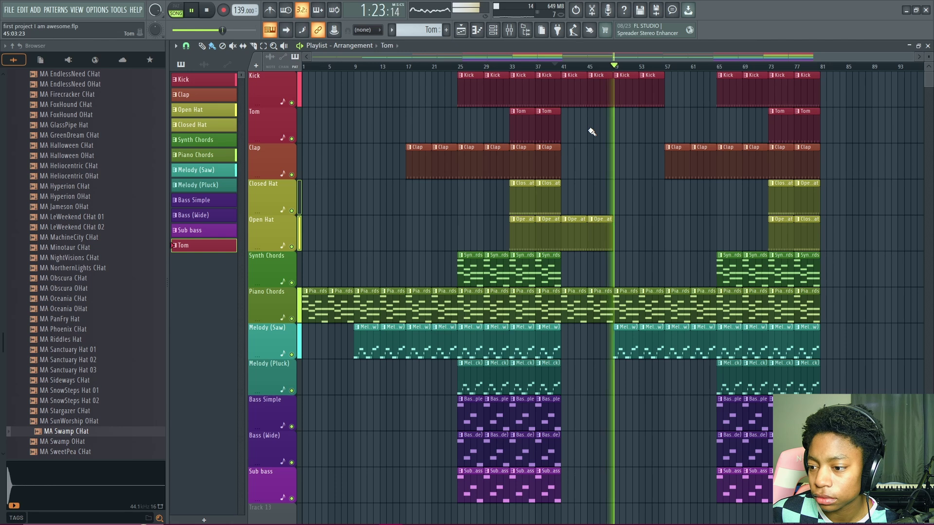
pyautogui.click(618, 242)
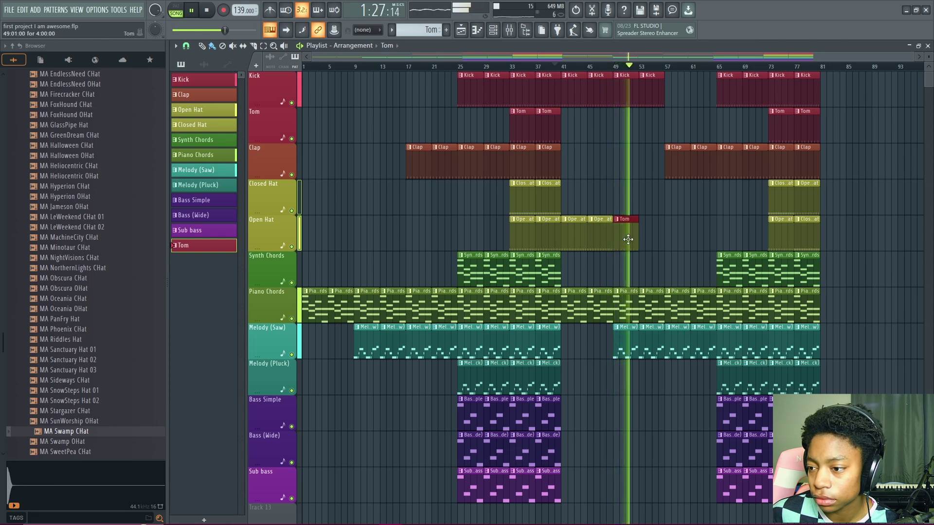
pyautogui.rightClick(630, 237)
# Step: Add Open Hat clips at bars 49 and 53 and stop playback
pyautogui.click(606, 236)
pyautogui.click(616, 237)
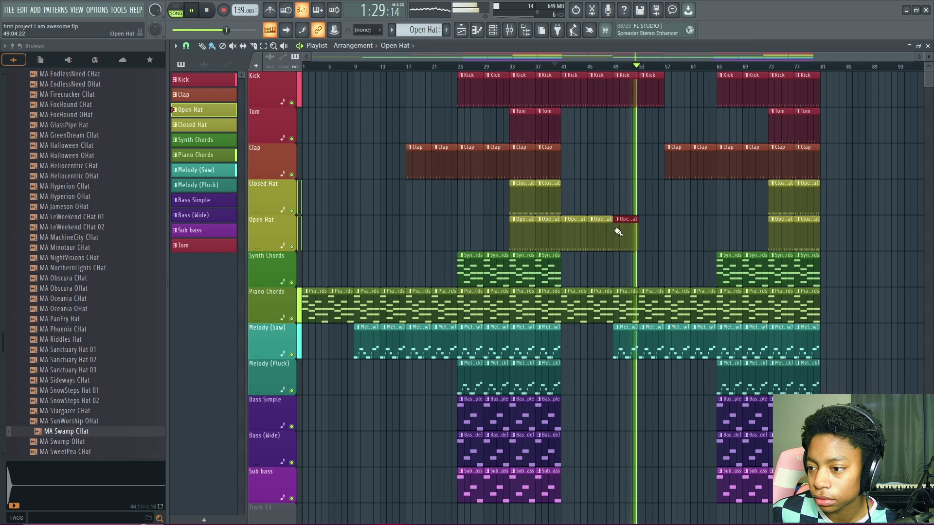
pyautogui.click(642, 237)
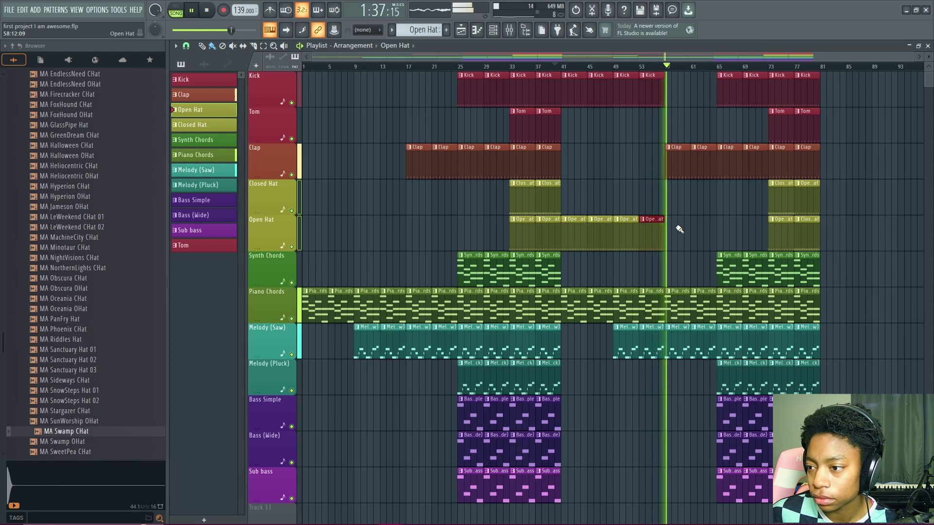
pyautogui.moveTo(708, 220); pyautogui.dragTo(594, 229)
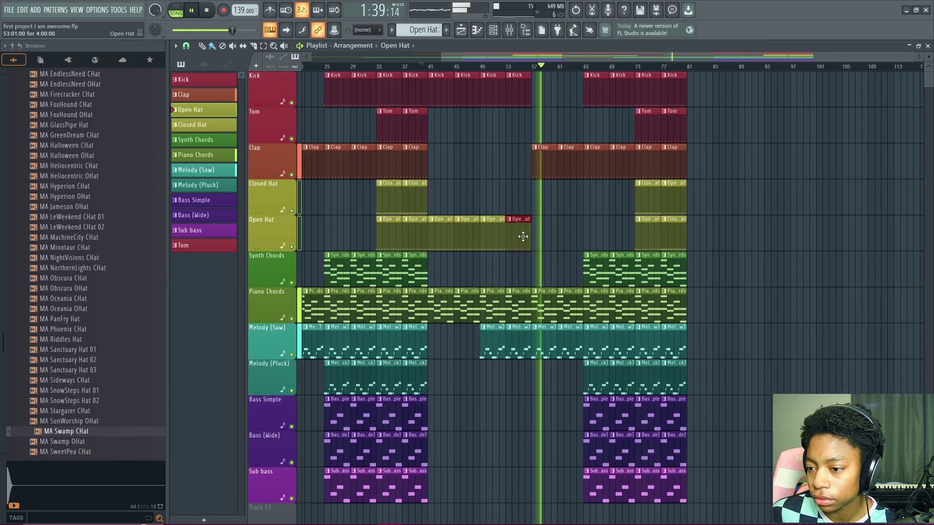
pyautogui.press('space')
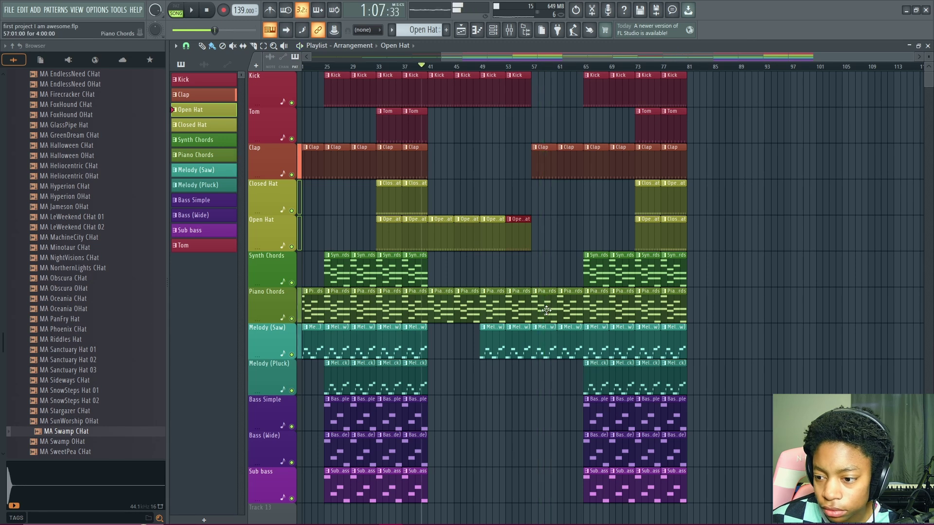
# Step: Place a Bass Simple clip at bar 49 on the Bass Simple track while playing the passage from about bar 43
pyautogui.scroll(-2, 541, 302)
pyautogui.scroll(2, 542, 302)
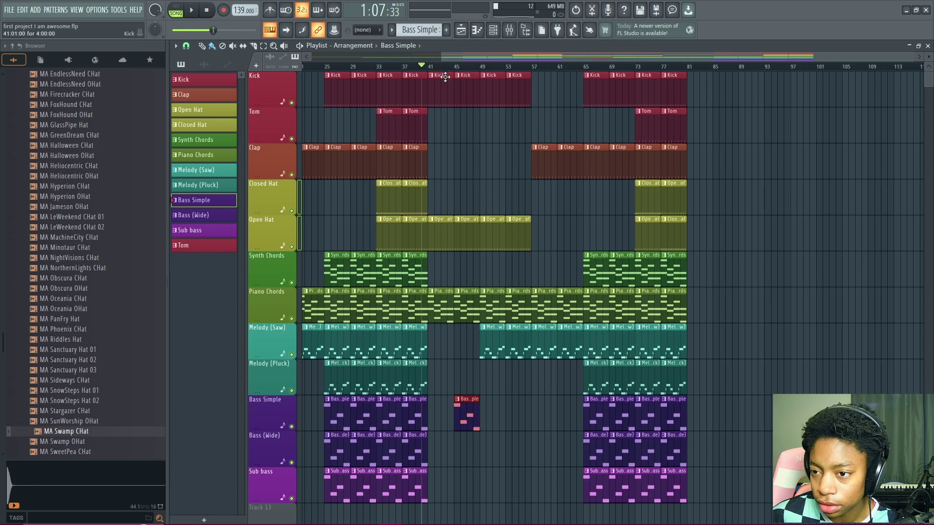
pyautogui.press('space')
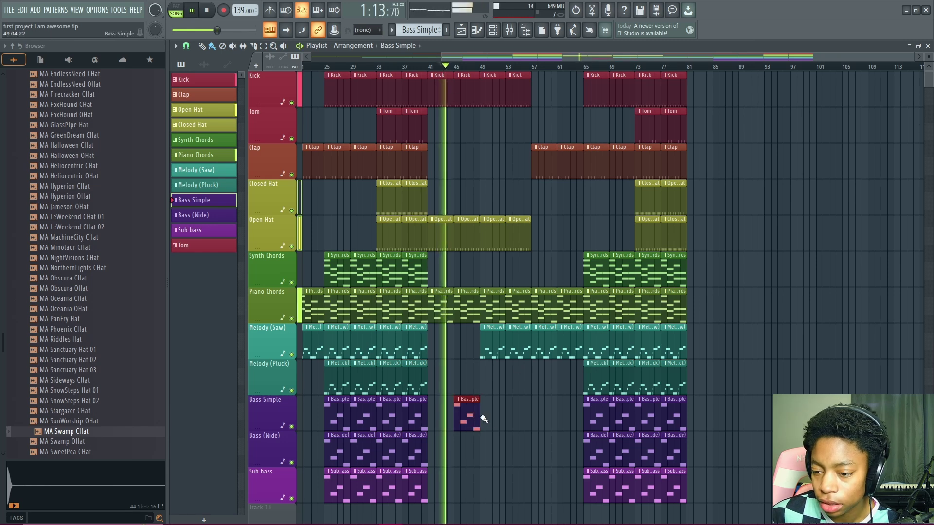
pyautogui.scroll(-2, 485, 377)
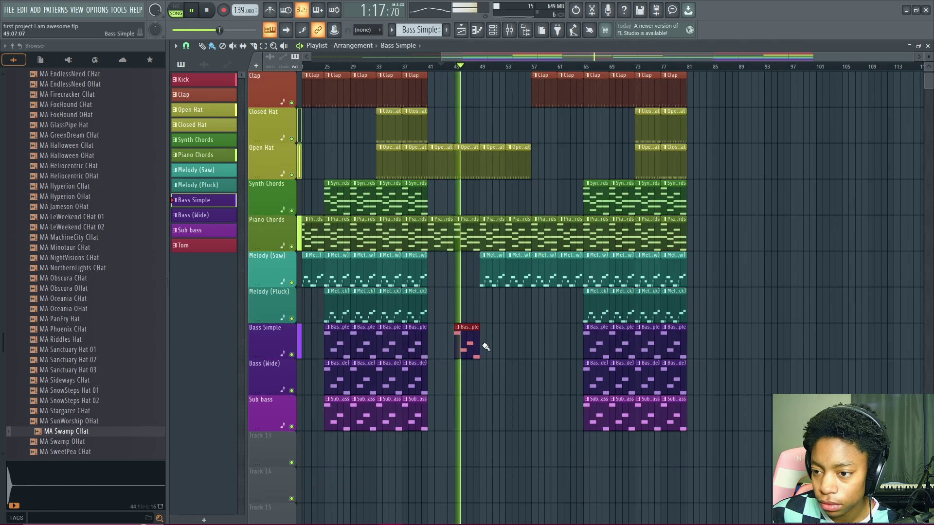
pyautogui.moveTo(470, 343); pyautogui.dragTo(495, 343)
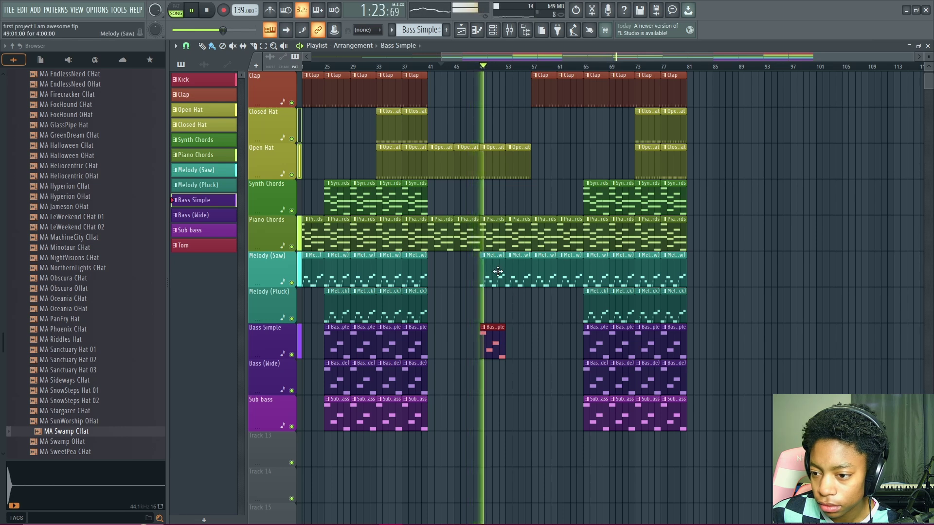
# Step: Stop playback and replace the Bass Simple clip at bar 49 with a Bass (Wide) clip on the Bass (Wide) track
pyautogui.press('space')
pyautogui.rightClick(494, 343)
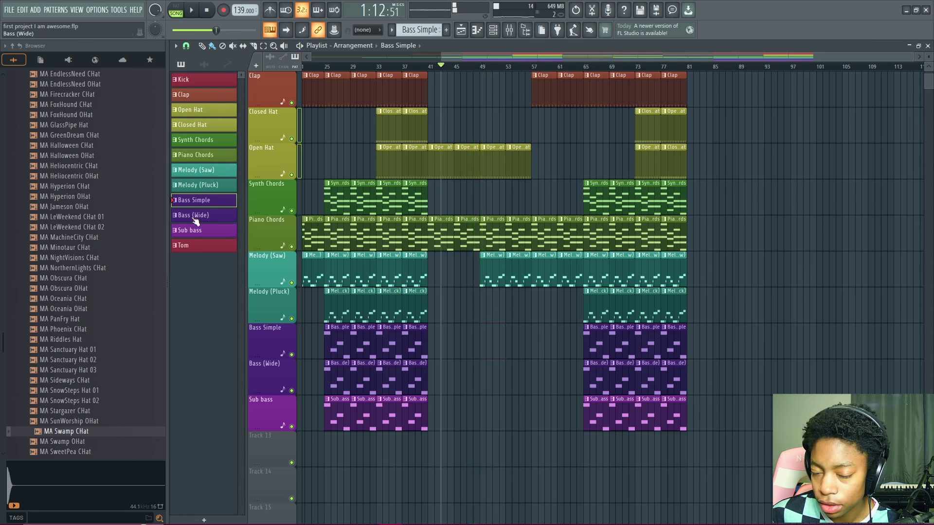
pyautogui.click(183, 214)
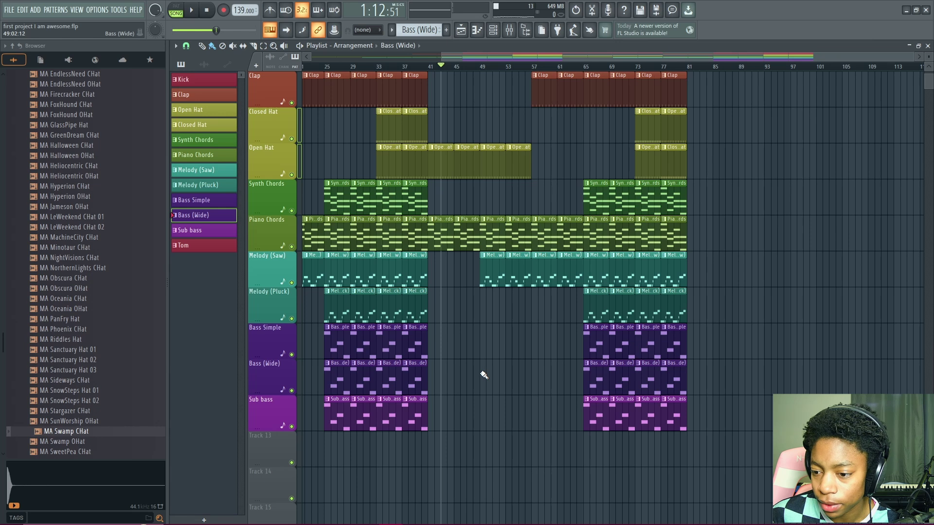
pyautogui.click(484, 375)
# Step: Add a Melody (Saw) clip at bar 45 and play the passage from about bar 40
pyautogui.click(506, 273)
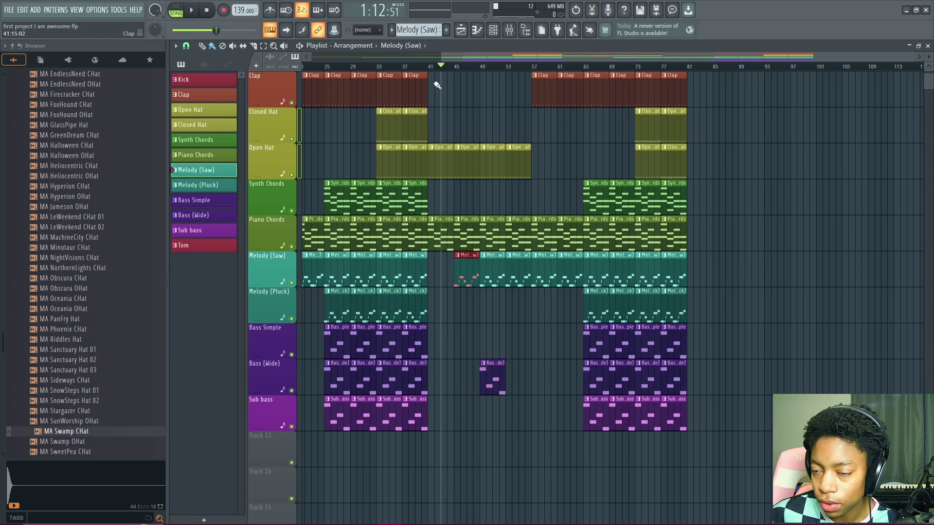
pyautogui.click(425, 66)
pyautogui.press('space')
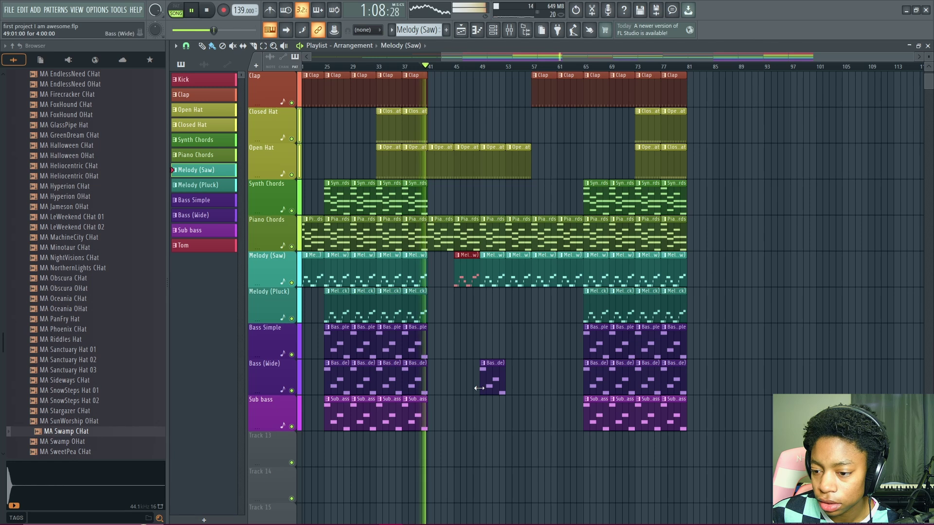
# Step: Move the Bass (Wide) clip at bar 49 to bar 45 and add more Bass (Wide) clips at bars 49 and 53
pyautogui.moveTo(495, 373); pyautogui.dragTo(469, 372)
pyautogui.click(468, 373)
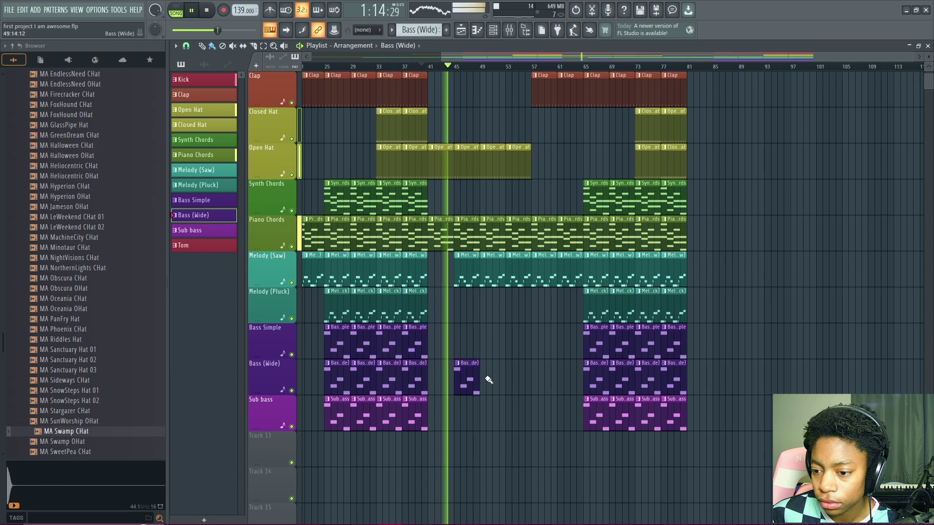
pyautogui.click(492, 379)
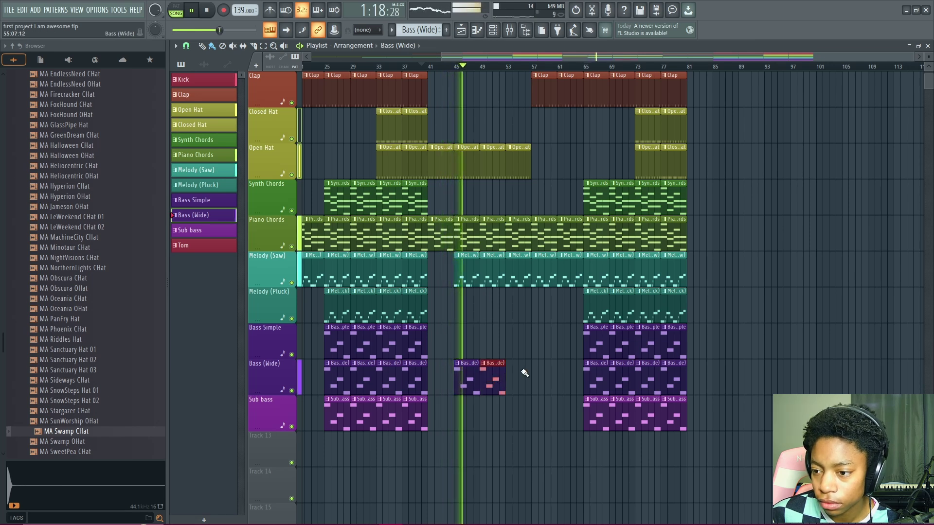
pyautogui.click(512, 386)
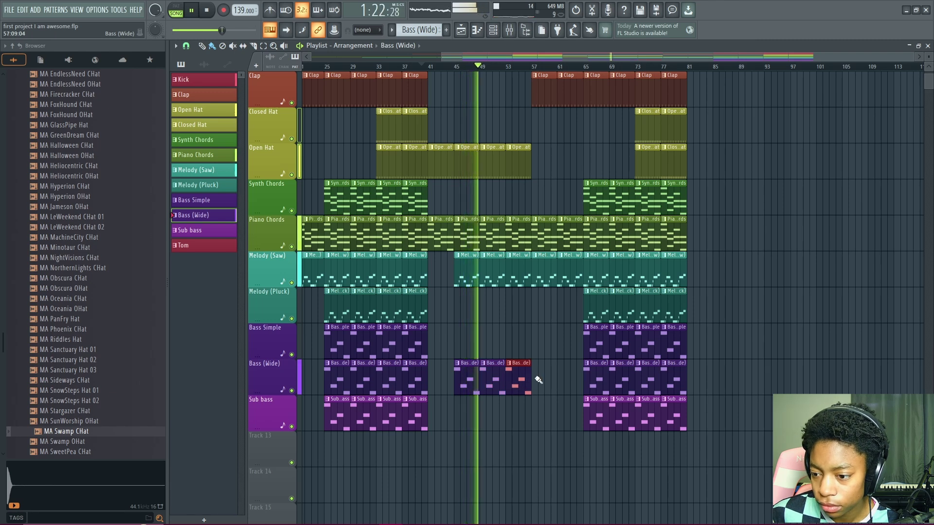
# Step: Try a Clap clip at bar 53 and play the passage from that bar
pyautogui.scroll(2, 600, 179)
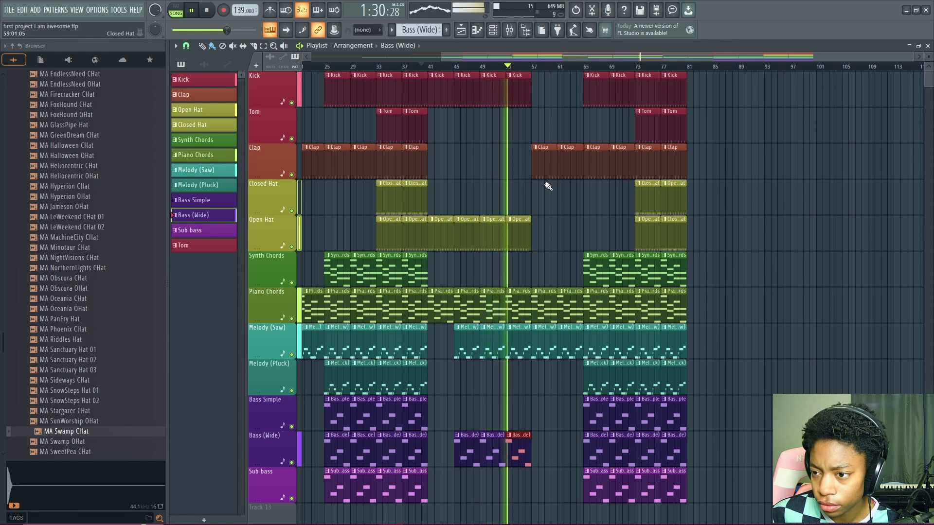
pyautogui.press('space')
pyautogui.click(531, 162)
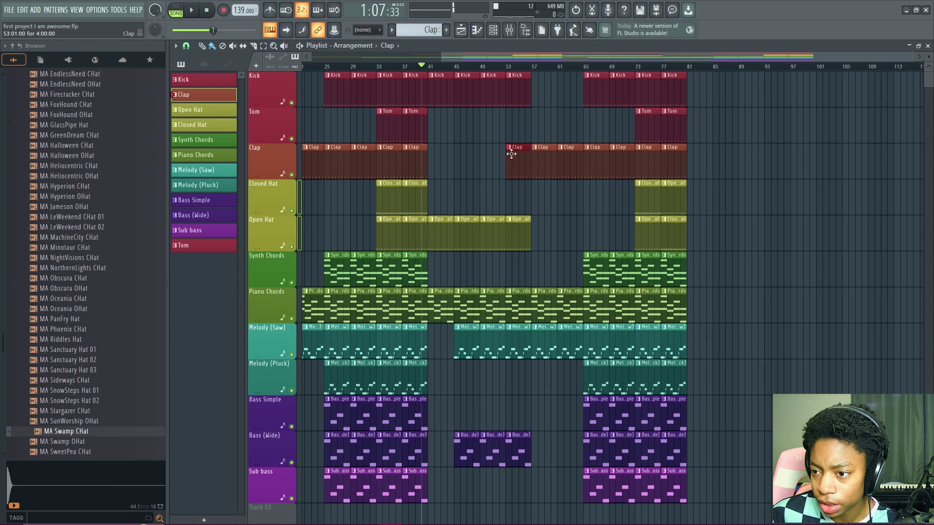
pyautogui.click(507, 68)
pyautogui.press('space')
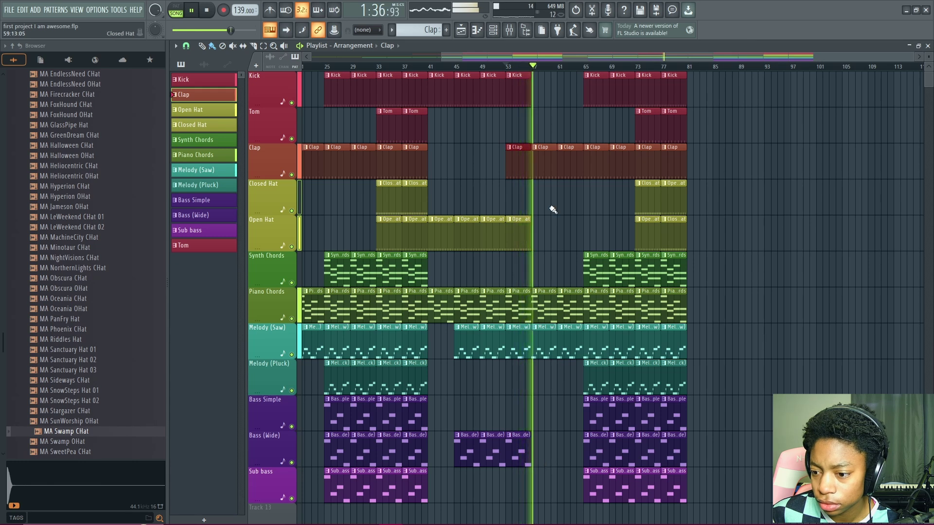
# Step: Swap the Melody (Saw) clips at bars 45, 49 and 53 for Melody (Pluck) clips and play the section
pyautogui.press('space')
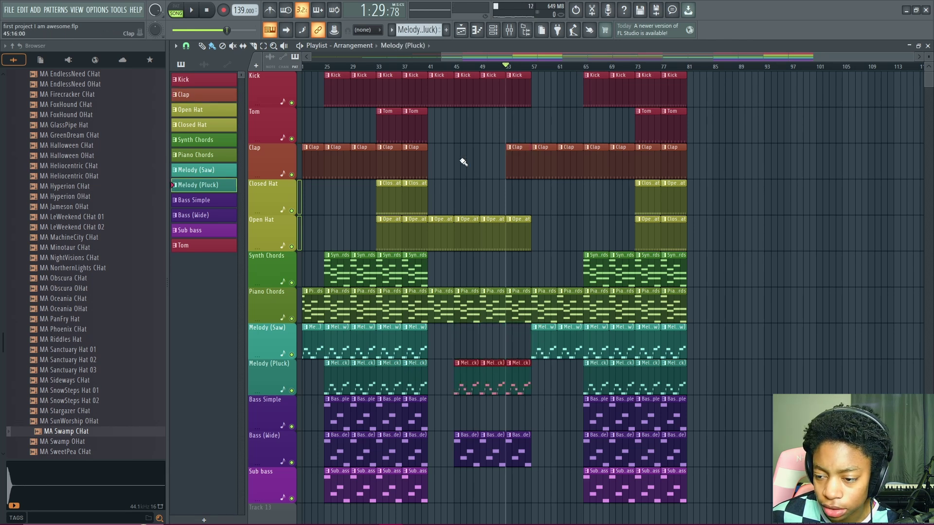
pyautogui.press('space')
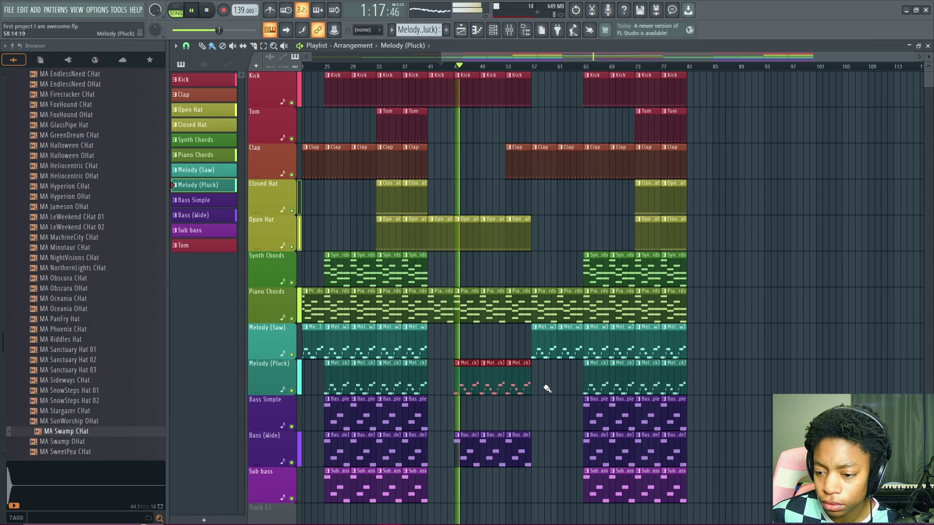
pyautogui.scroll(-2, 549, 371)
pyautogui.scroll(2, 535, 350)
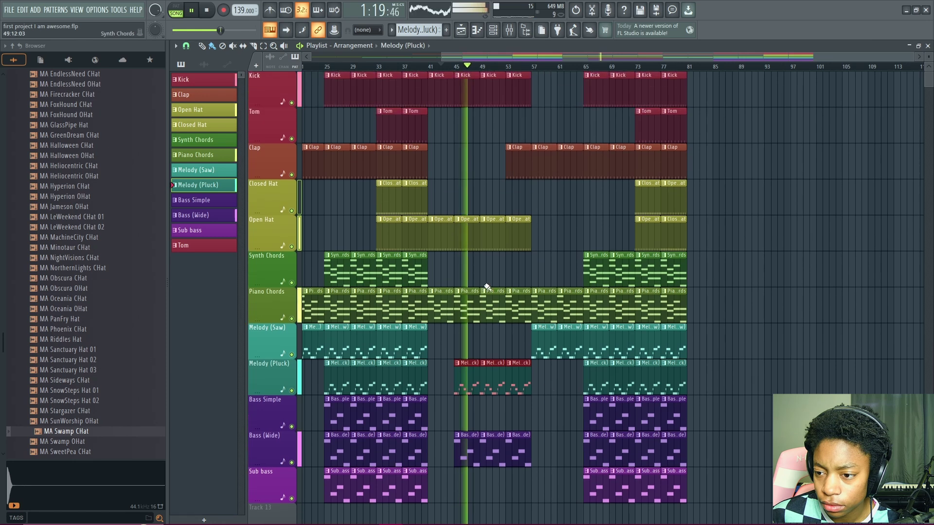
# Step: Remove the Open Hat clips from bars 41 to 56 and play the section again from bar 41
pyautogui.press('space')
pyautogui.rightClick(528, 241)
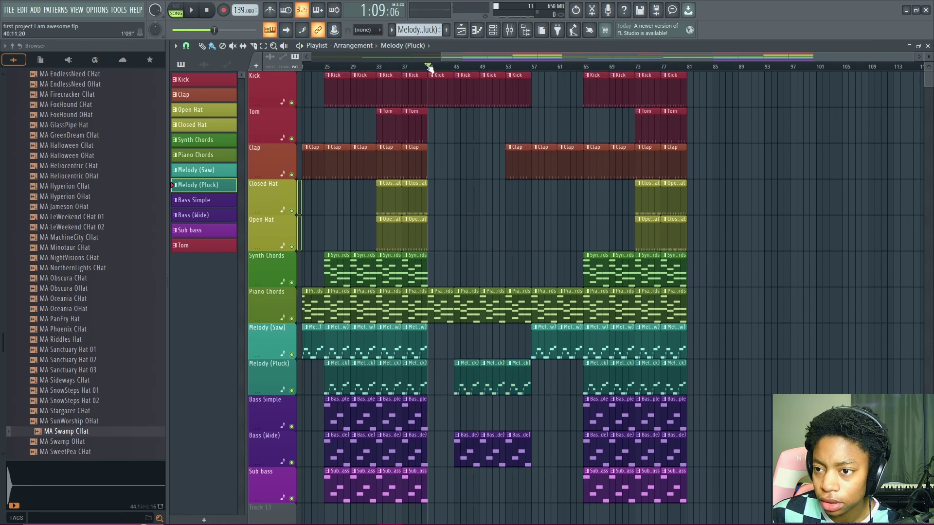
pyautogui.press('space')
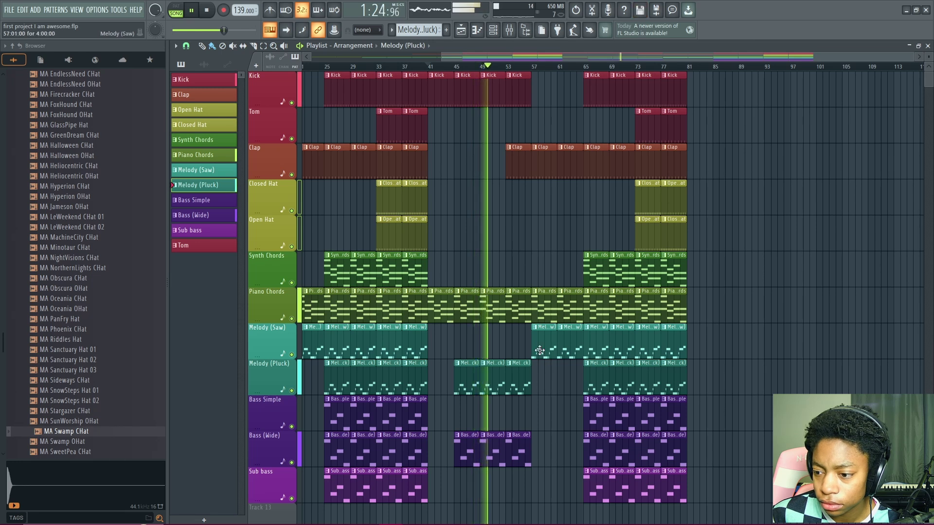
# Step: Replace the Melody (Saw) clips at bars 57 and 61 with Melody (Pluck) clips
pyautogui.rightClick(540, 350)
pyautogui.rightClick(567, 351)
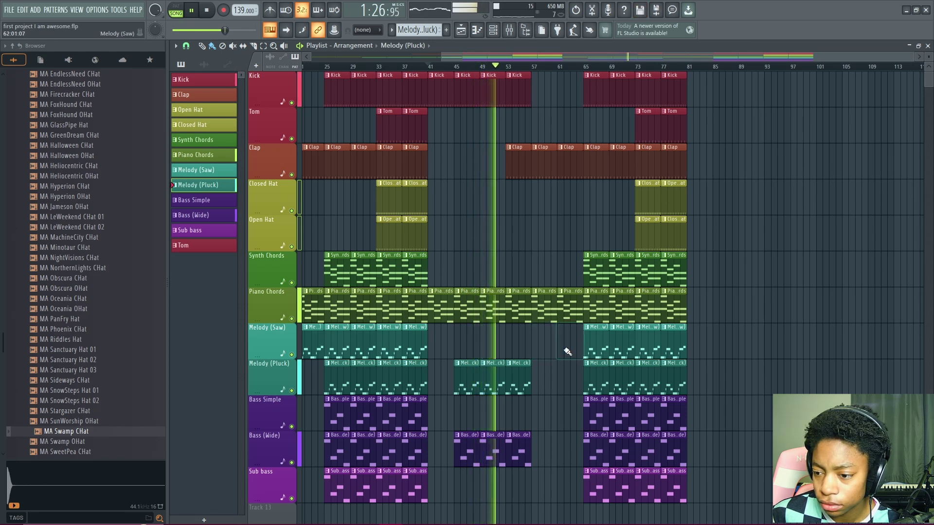
pyautogui.click(539, 387)
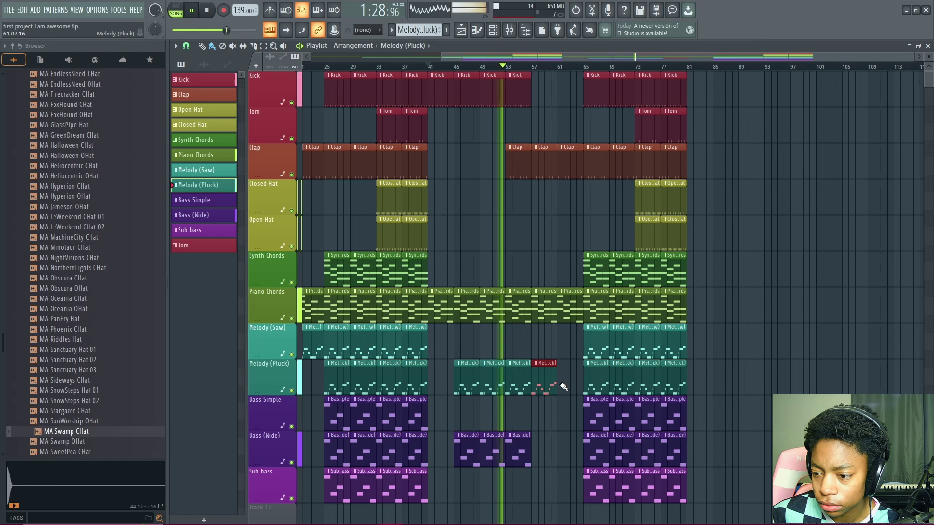
pyautogui.click(563, 387)
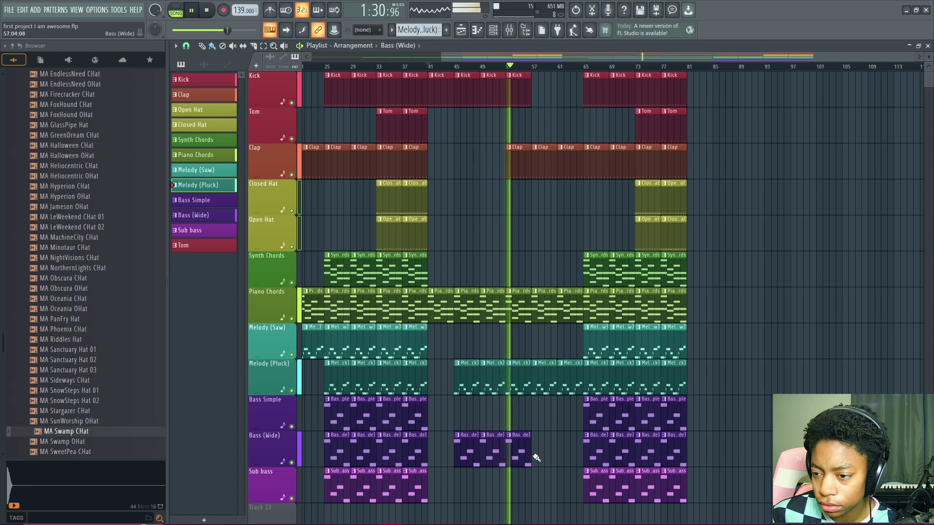
# Step: Remove the Clap clip at bar 53 and stop playback
pyautogui.rightClick(513, 165)
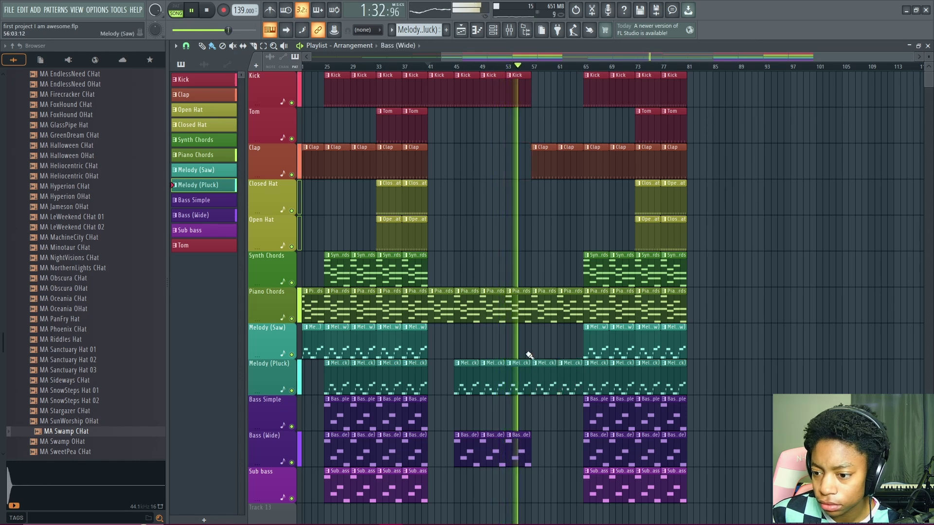
pyautogui.press('space')
pyautogui.scroll(3, 548, 354)
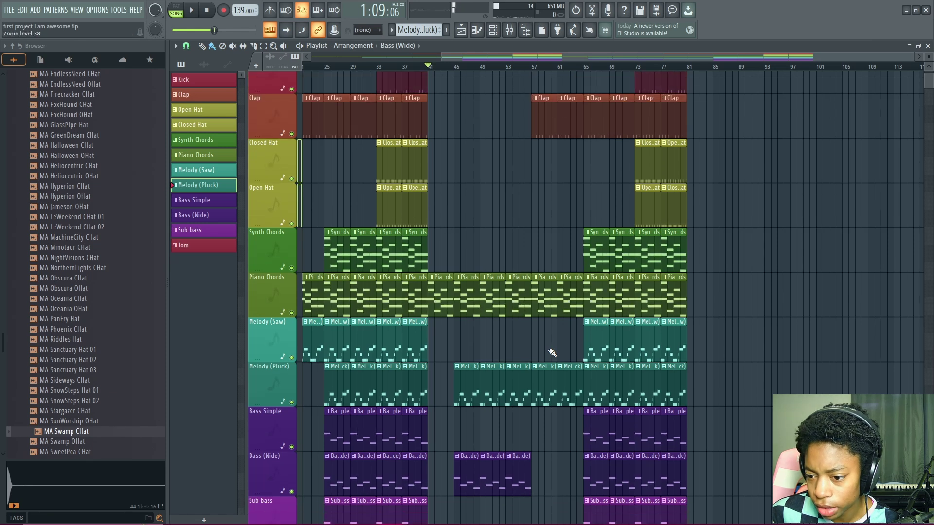
pyautogui.scroll(-2, 552, 353)
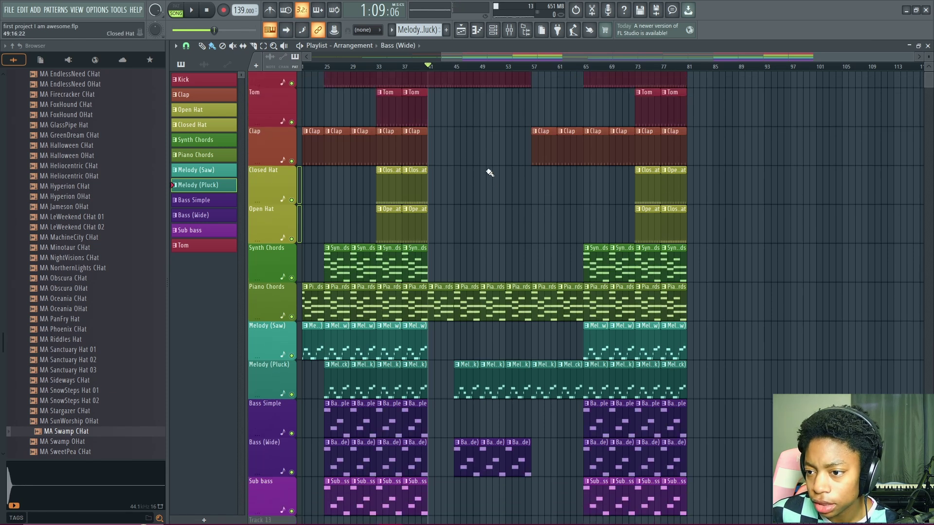
pyautogui.scroll(1, 488, 146)
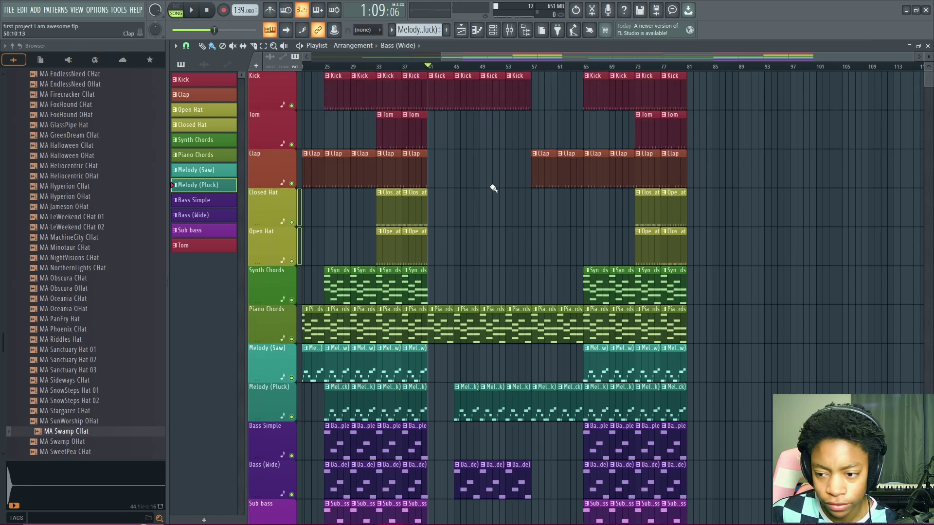
pyautogui.scroll(-1, 491, 186)
pyautogui.scroll(1, 491, 186)
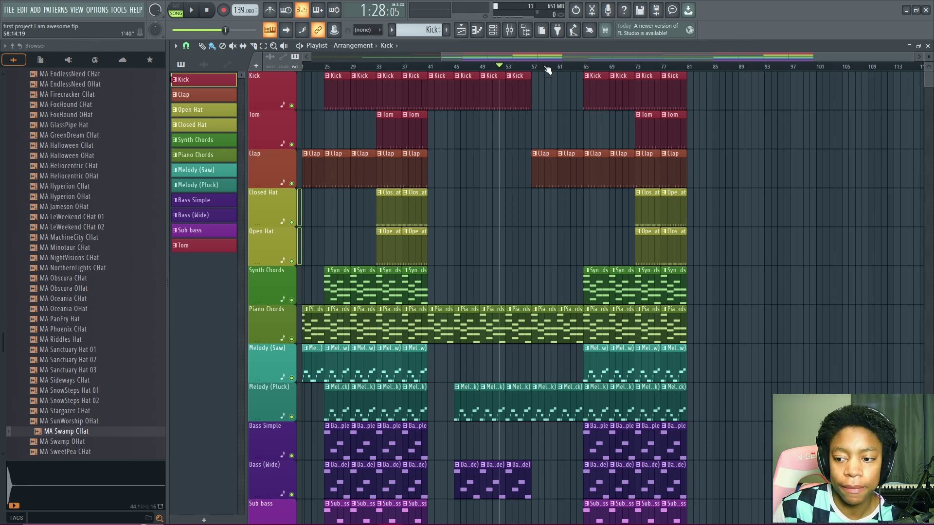
# Step: Listen to the transition into the kick's entry at bar 25, starting a few bars before it
pyautogui.hscroll(-5, 413, 223)
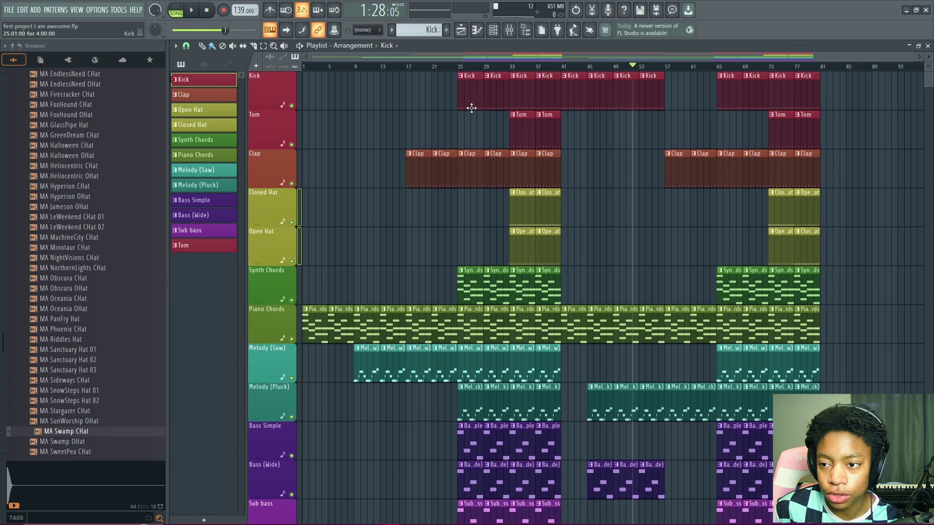
pyautogui.moveTo(420, 68); pyautogui.dragTo(447, 68)
pyautogui.press('space')
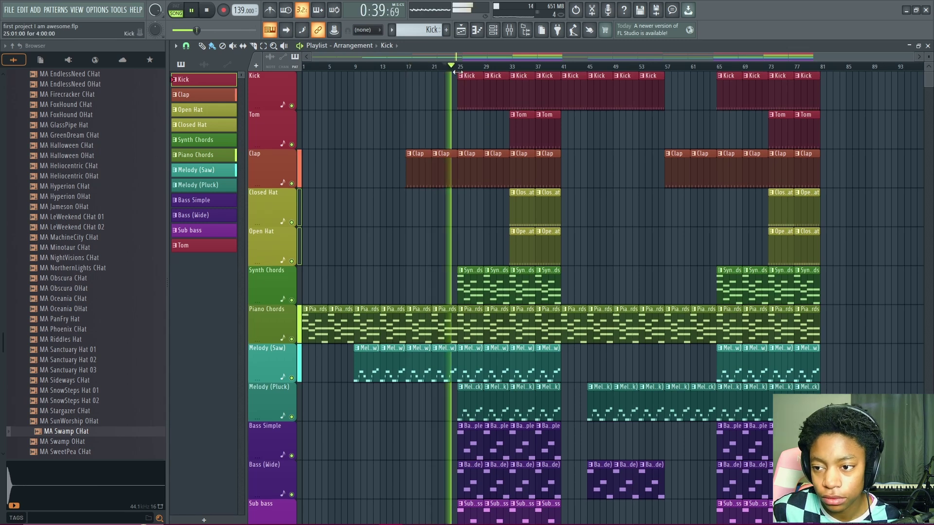
pyautogui.click(426, 67)
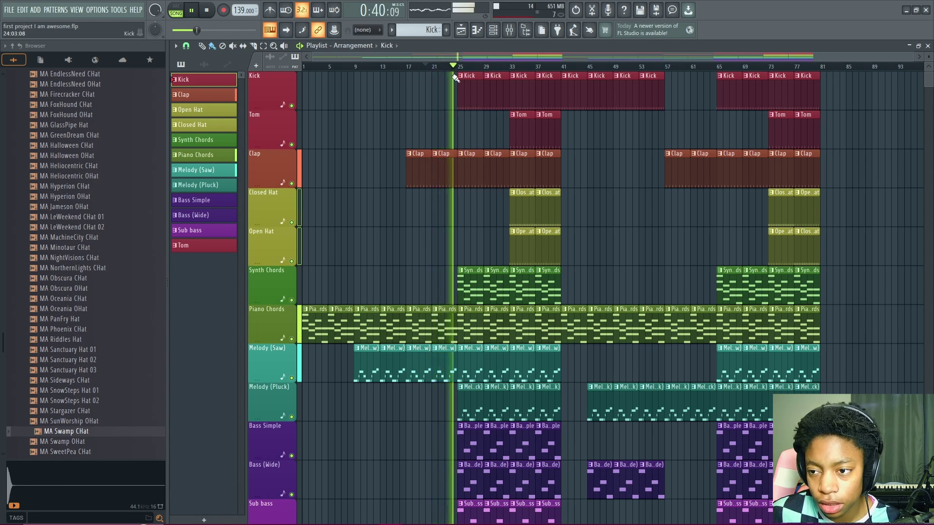
pyautogui.press('space')
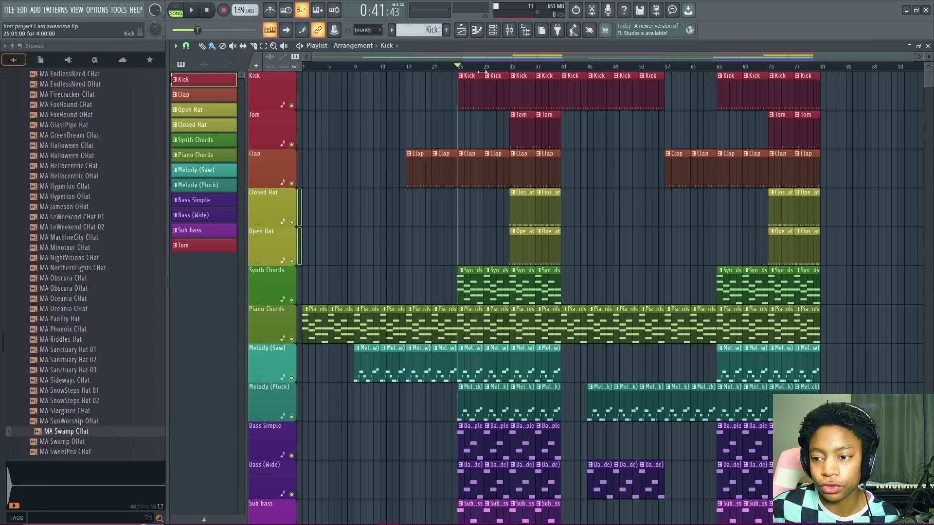
# Step: Play the first full section and the start of the second half from bar 41, then stop playback
pyautogui.press('space')
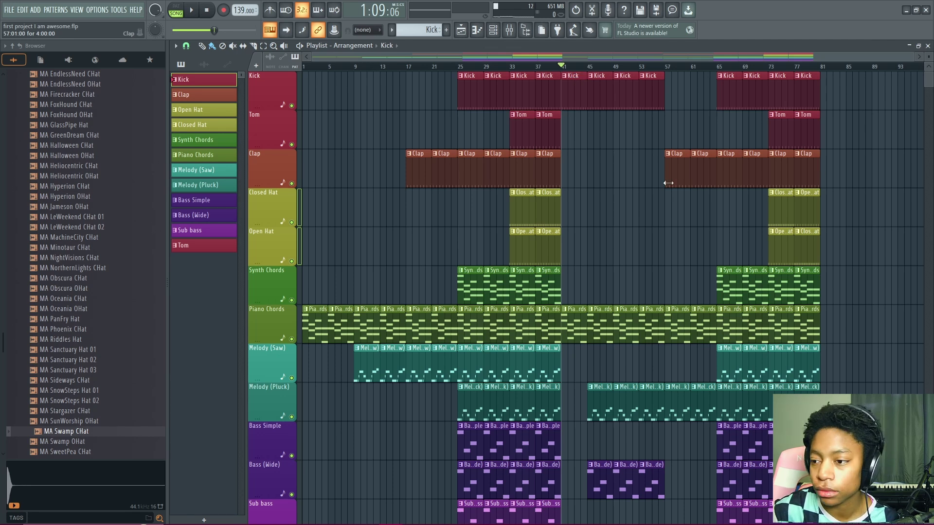
pyautogui.press('space')
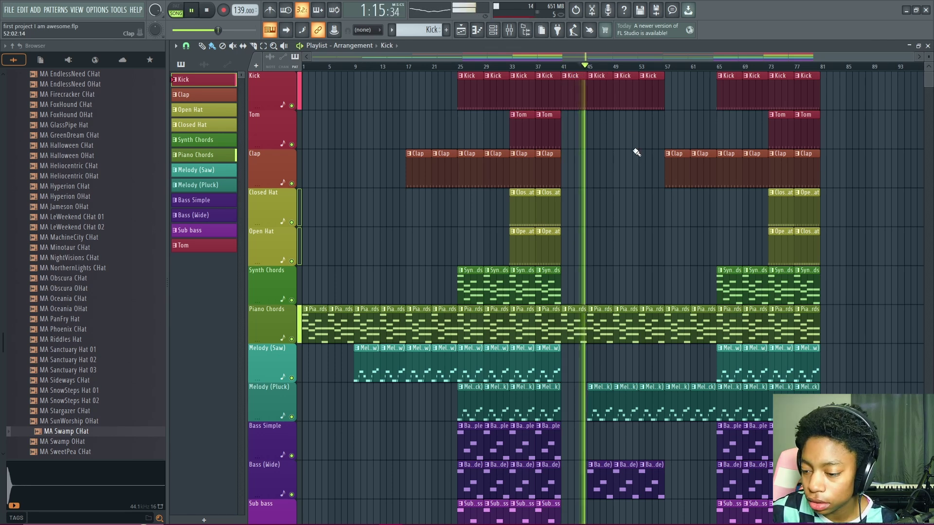
pyautogui.press('space')
# Step: Show the channel rack, collapse the Hi Hats samples and open the Kicks folder of Drums (ModeAudio) in the browser
pyautogui.click(493, 31)
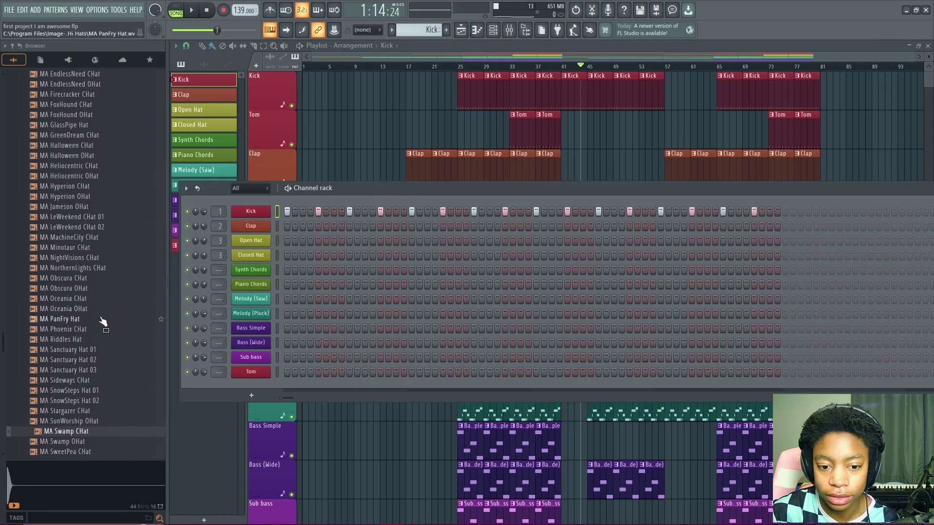
pyautogui.scroll(15, 104, 227)
pyautogui.scroll(10, 73, 292)
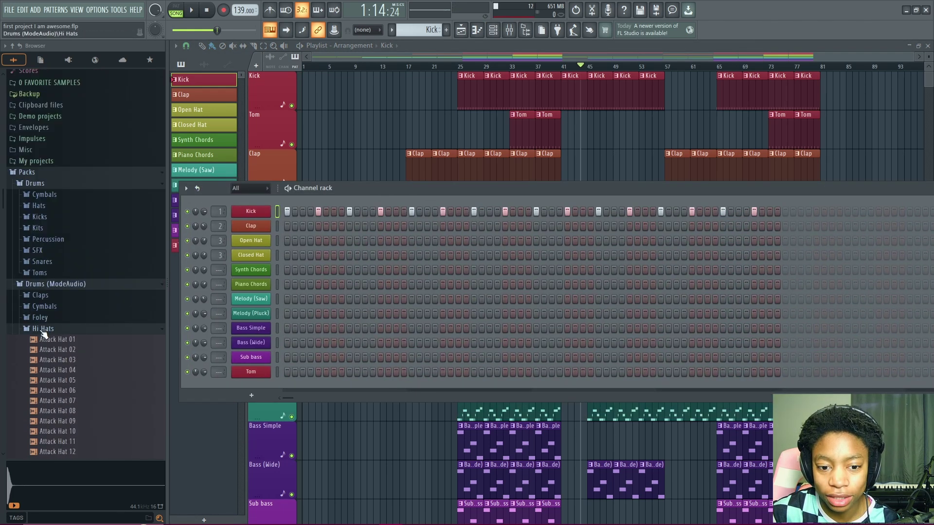
pyautogui.click(130, 331)
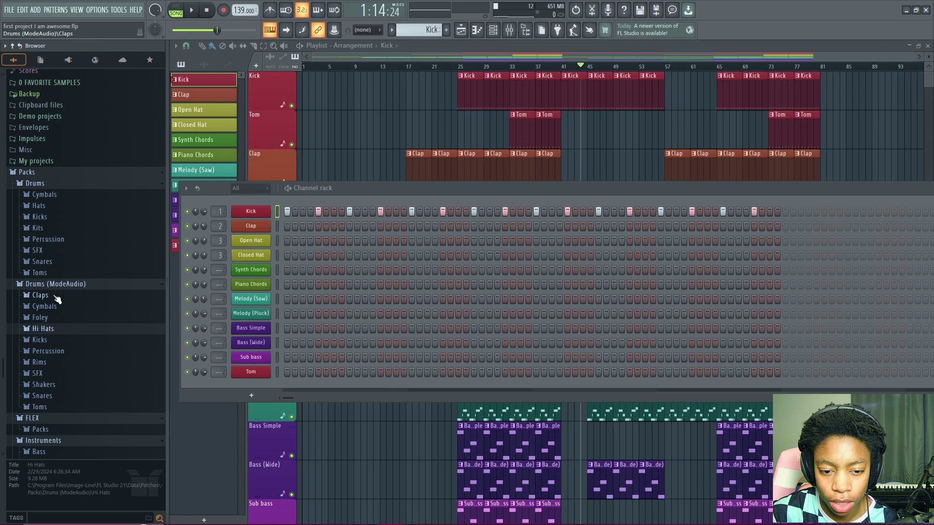
pyautogui.scroll(-2, 47, 400)
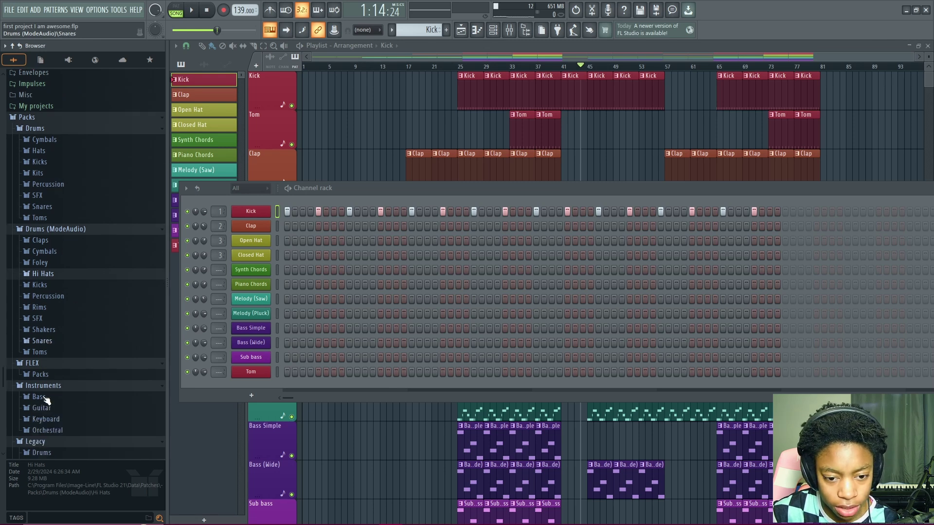
pyautogui.click(41, 284)
# Step: Audition several kick samples and load Attack Kick 28 into the Kick channel
pyautogui.click(59, 260)
pyautogui.click(81, 342)
pyautogui.click(71, 402)
pyautogui.click(62, 362)
pyautogui.moveTo(62, 363); pyautogui.dragTo(256, 211)
# Step: Name the replaced kick channel Kick and move the channel rack down to uncover the playlist's upper tracks
pyautogui.write('Kick')
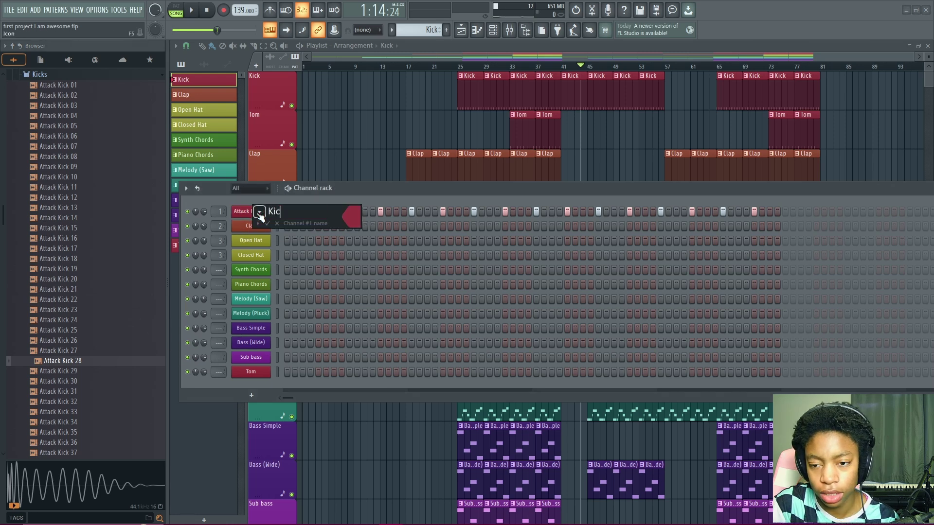
pyautogui.press('Return')
pyautogui.moveTo(631, 192); pyautogui.dragTo(446, 260)
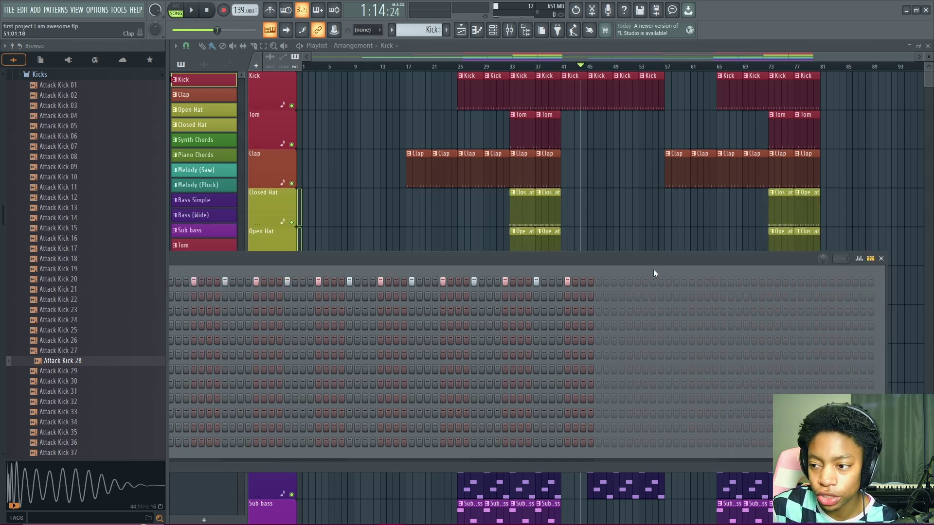
# Step: Close the channel rack and play the second half of the song from about bar 43
pyautogui.click(879, 260)
pyautogui.press('space')
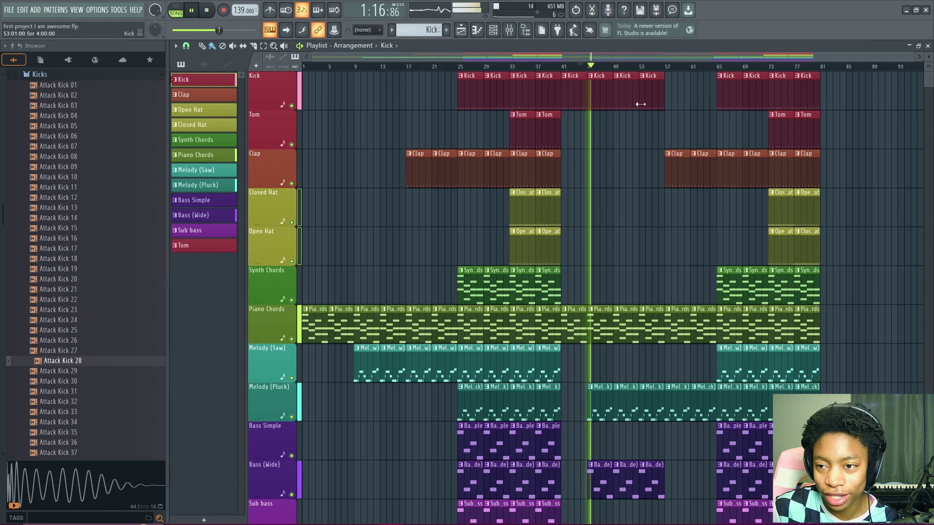
pyautogui.press('F6')
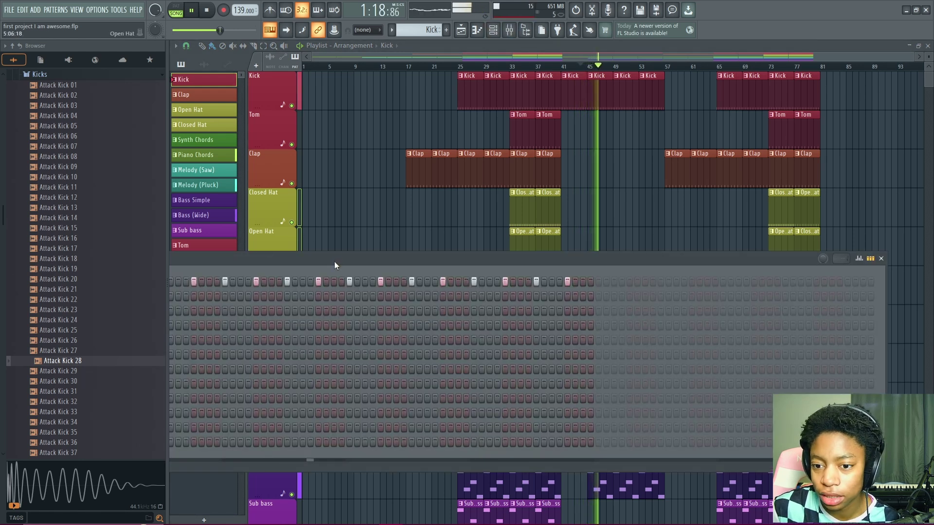
pyautogui.click(881, 258)
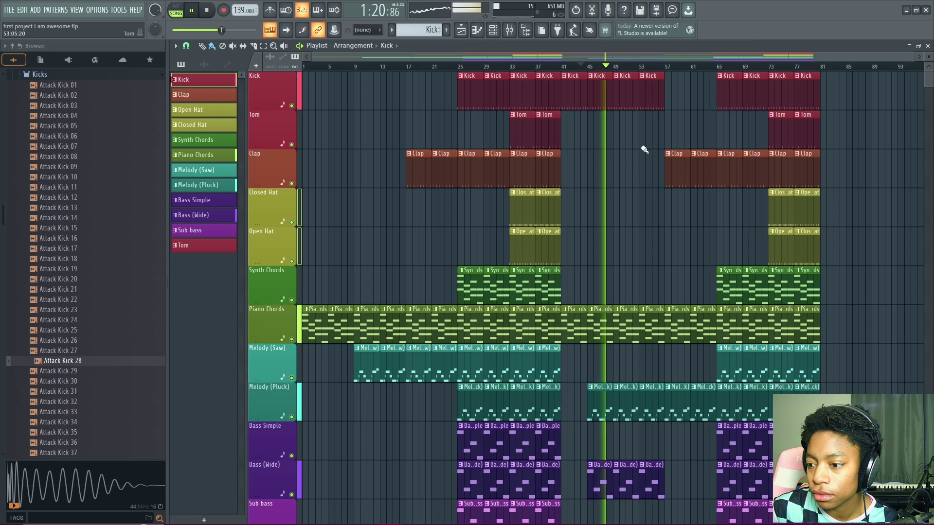
pyautogui.scroll(-1, 642, 150)
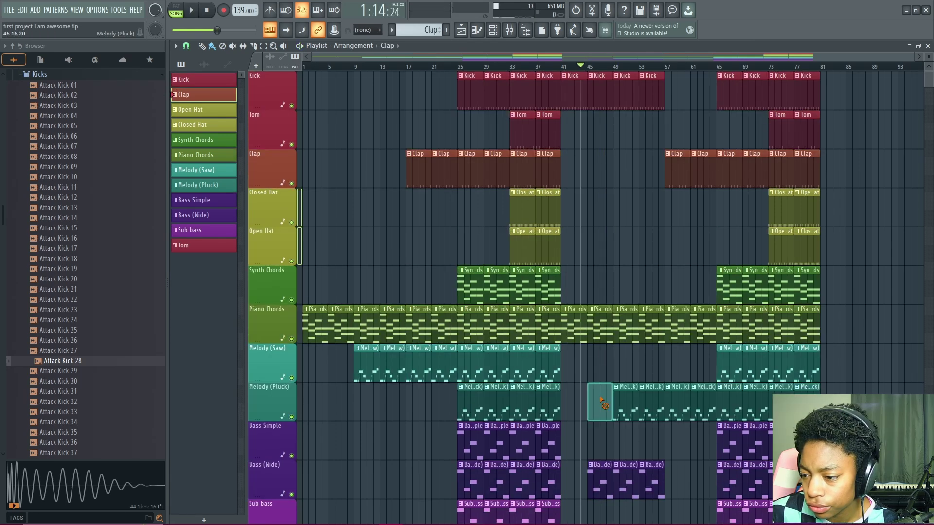
# Step: Delete the Melody (Pluck) and Bass (Wide) clips at bar 45 and play the section back
pyautogui.rightClick(600, 397)
pyautogui.rightClick(601, 481)
pyautogui.press('space')
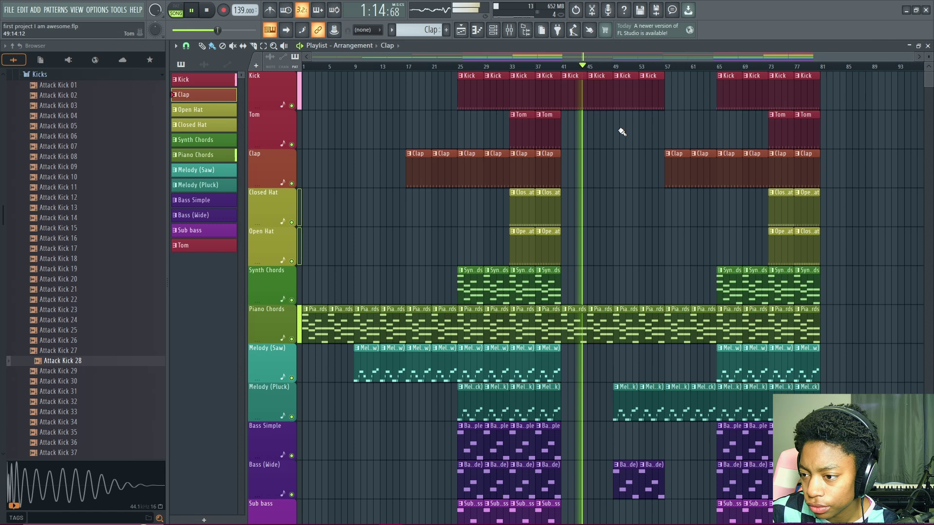
pyautogui.doubleClick(603, 74)
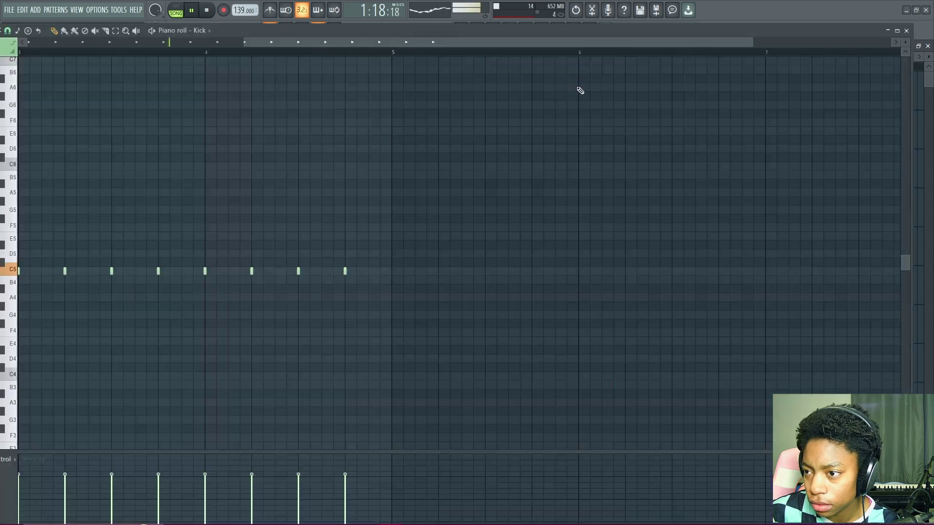
pyautogui.click(906, 30)
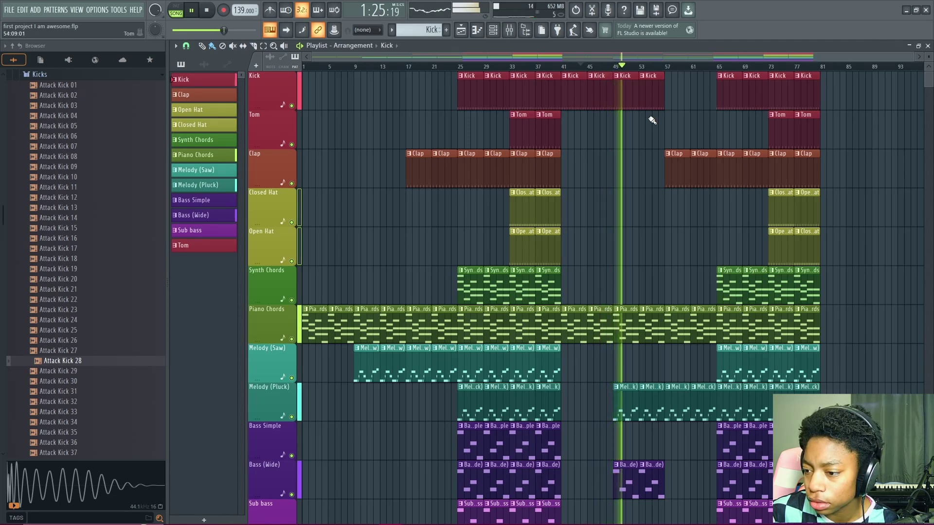
pyautogui.scroll(-3, 699, 215)
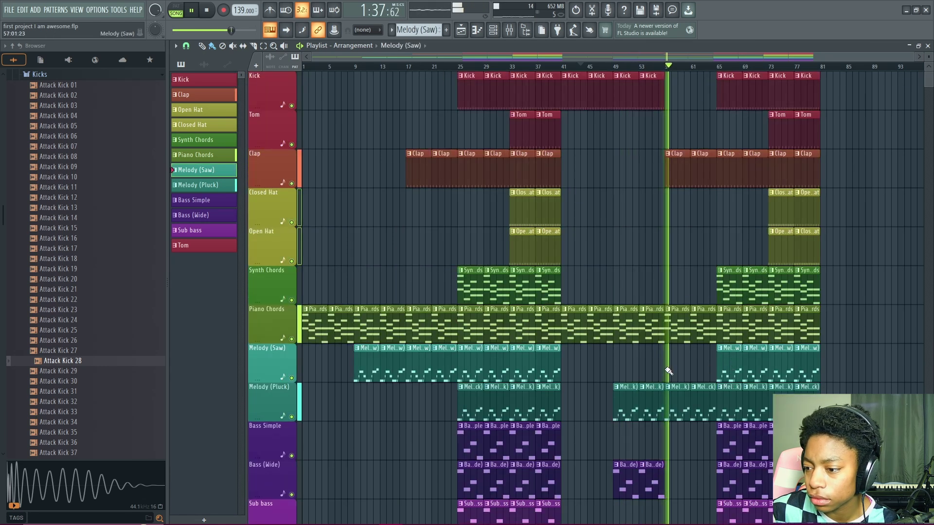
# Step: Add Melody (Saw) clips at bars 57 and 61 and play the song from bar 57
pyautogui.click(668, 371)
pyautogui.click(698, 371)
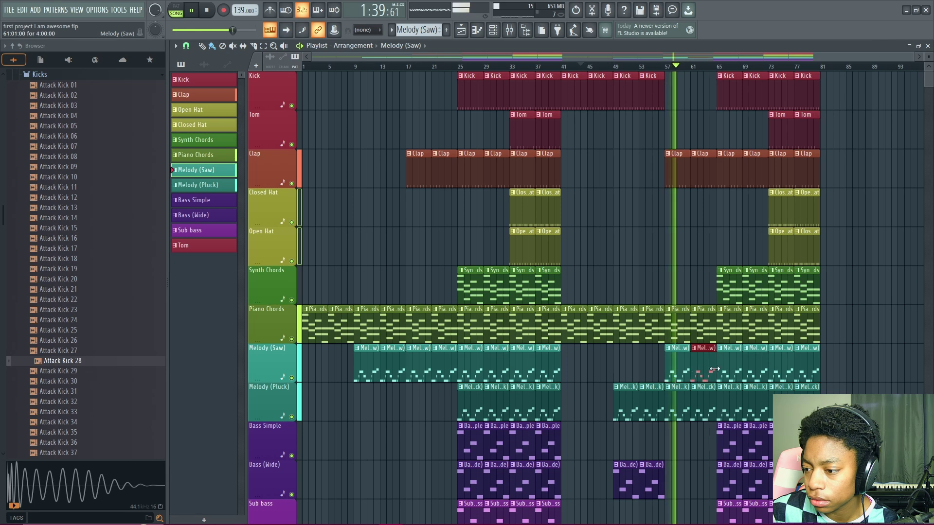
pyautogui.press('space')
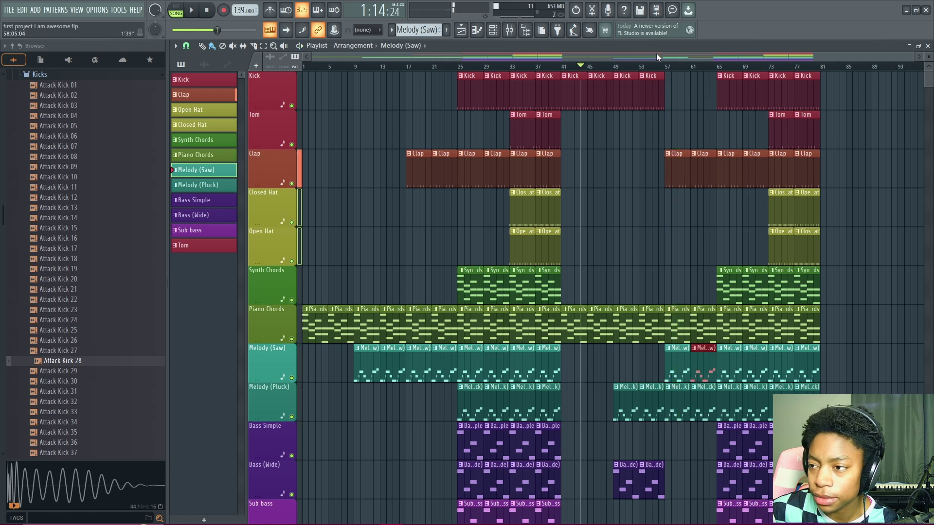
pyautogui.moveTo(656, 68); pyautogui.dragTo(667, 67)
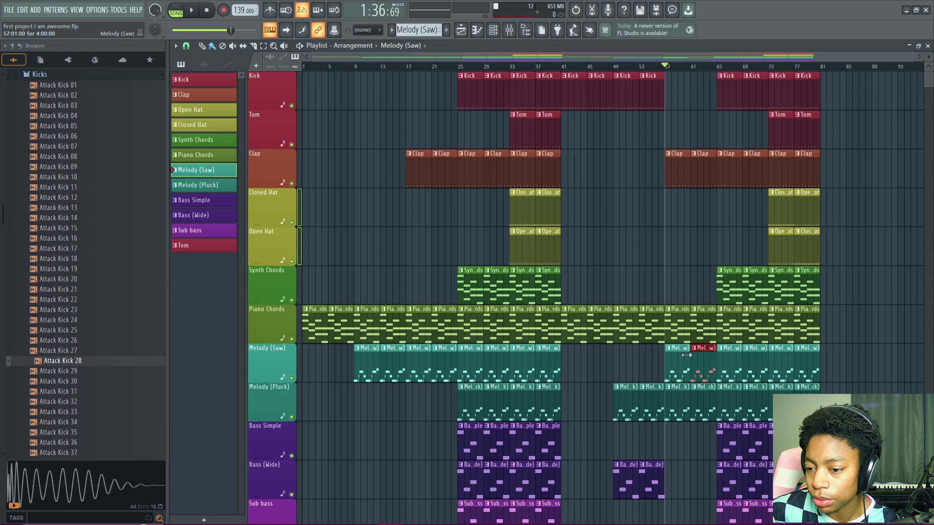
pyautogui.press('space')
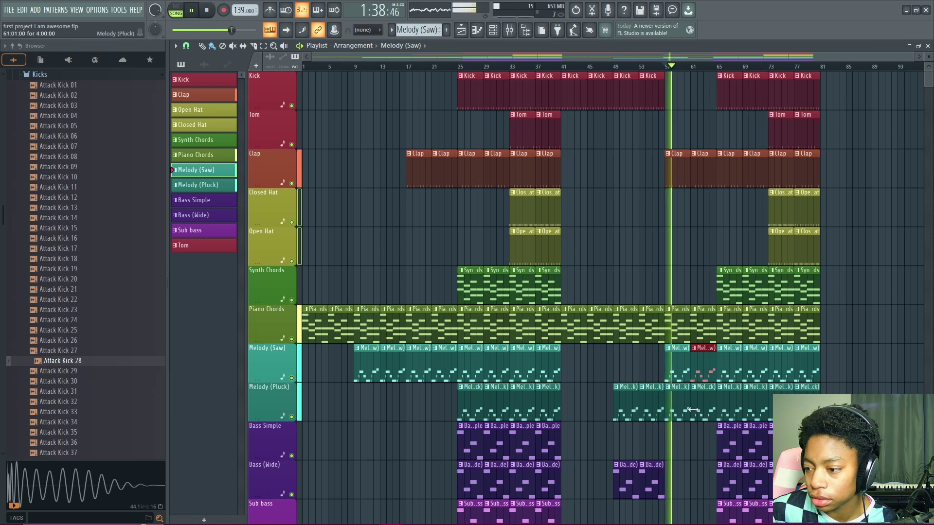
# Step: Delete the Melody (Pluck) clips at bars 57 and 61 and replay the section from bar 57
pyautogui.rightClick(701, 387)
pyautogui.rightClick(676, 387)
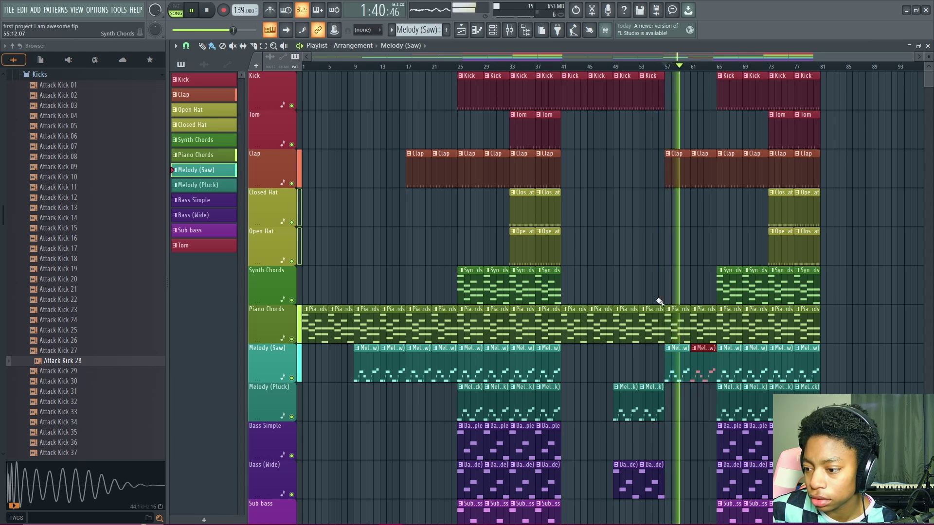
pyautogui.press('space')
pyautogui.press('space')
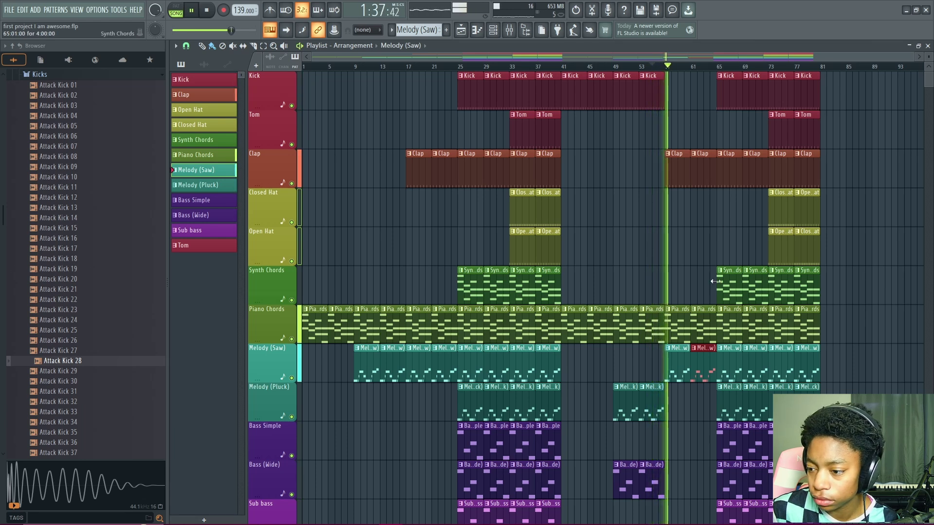
# Step: Put Melody (Pluck) clips back at bars 57 and 61 and play from about bar 55
pyautogui.press('space')
pyautogui.click(650, 409)
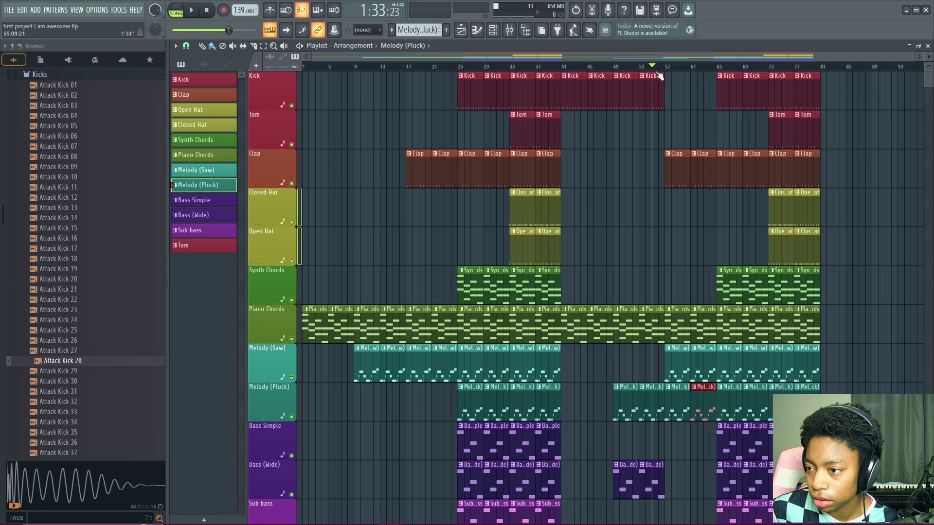
pyautogui.press('space')
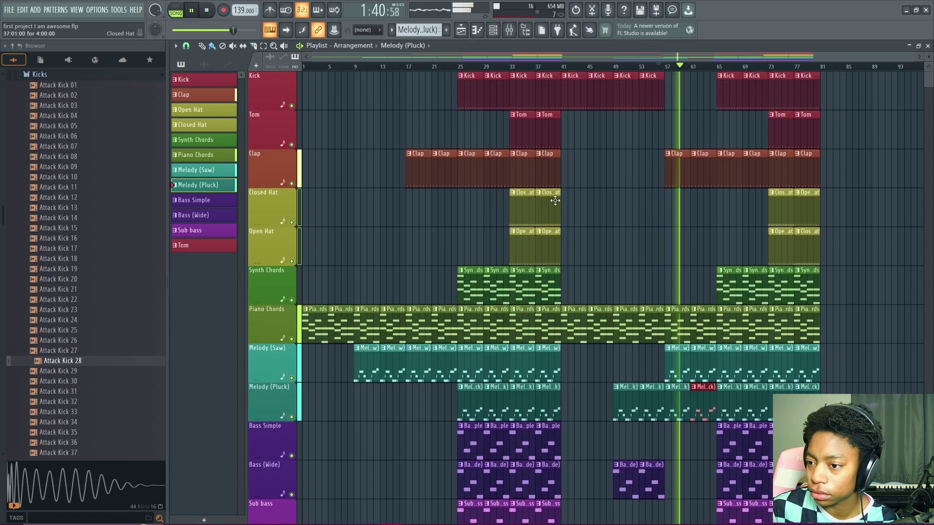
# Step: Add Closed Hat clips at bars 57 and 61 on the Closed Hat track
pyautogui.click(521, 209)
pyautogui.click(670, 209)
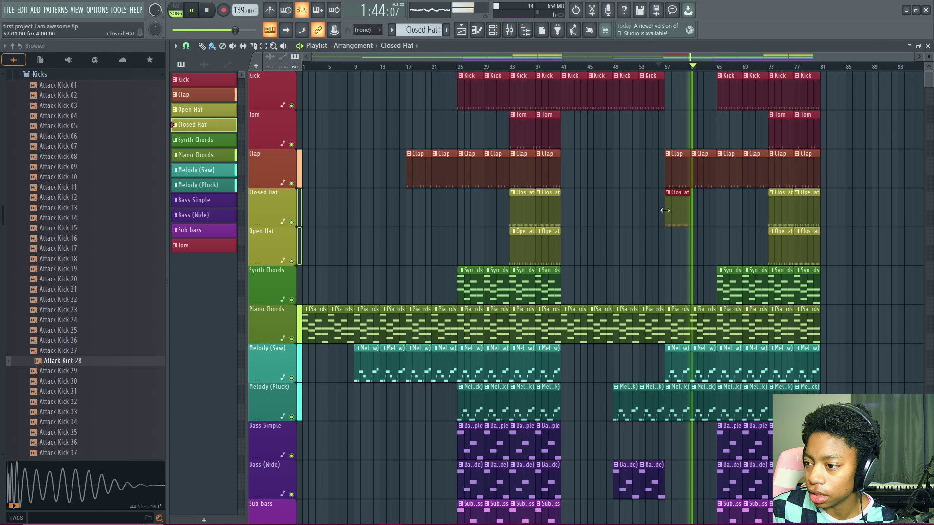
pyautogui.click(703, 208)
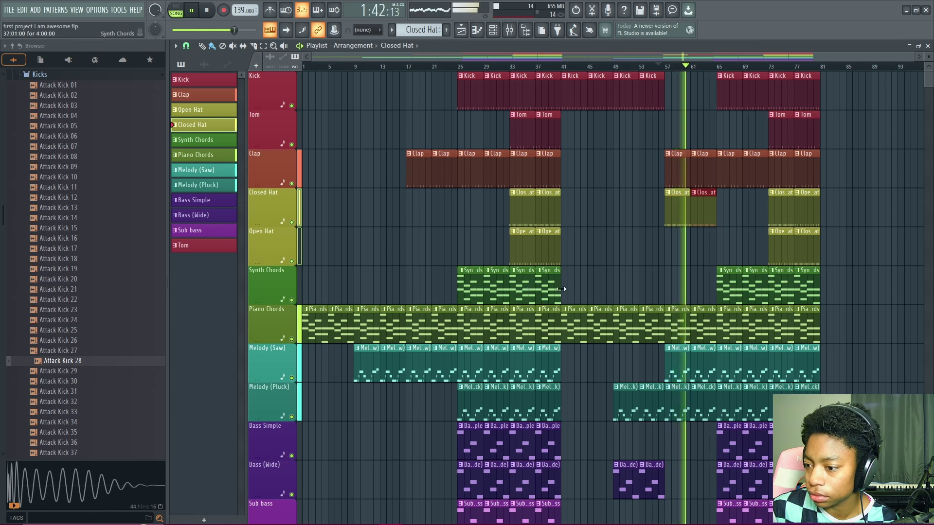
# Step: Add Synth Chords clips at bars 57 and 61 and play the section back
pyautogui.click(544, 291)
pyautogui.press('space')
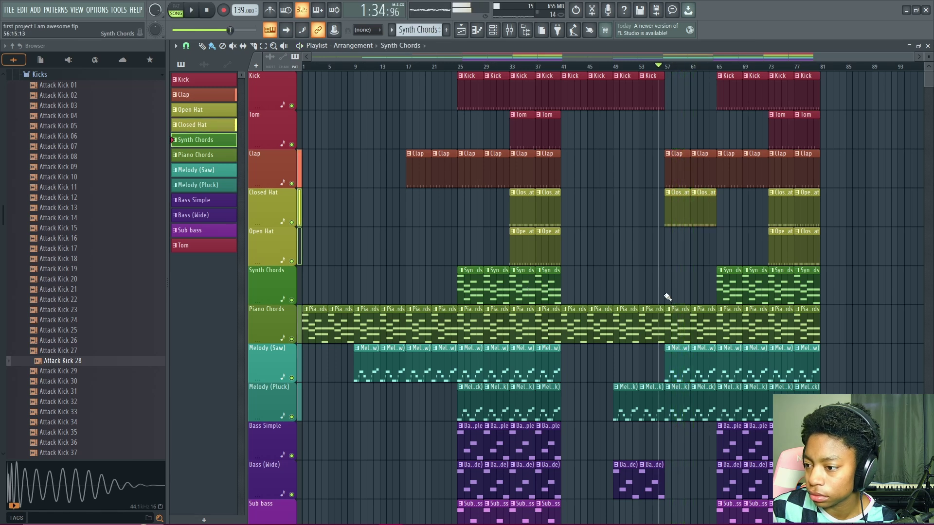
pyautogui.click(671, 291)
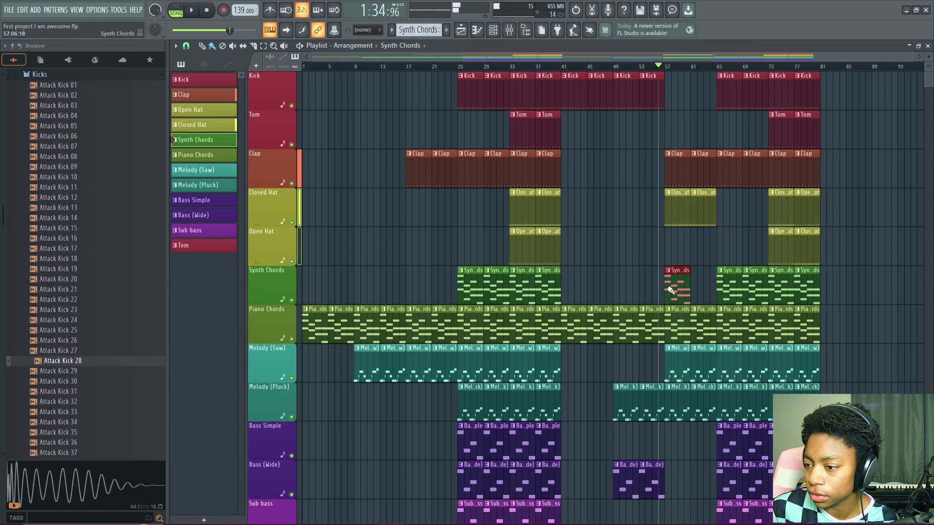
pyautogui.click(672, 69)
pyautogui.press('space')
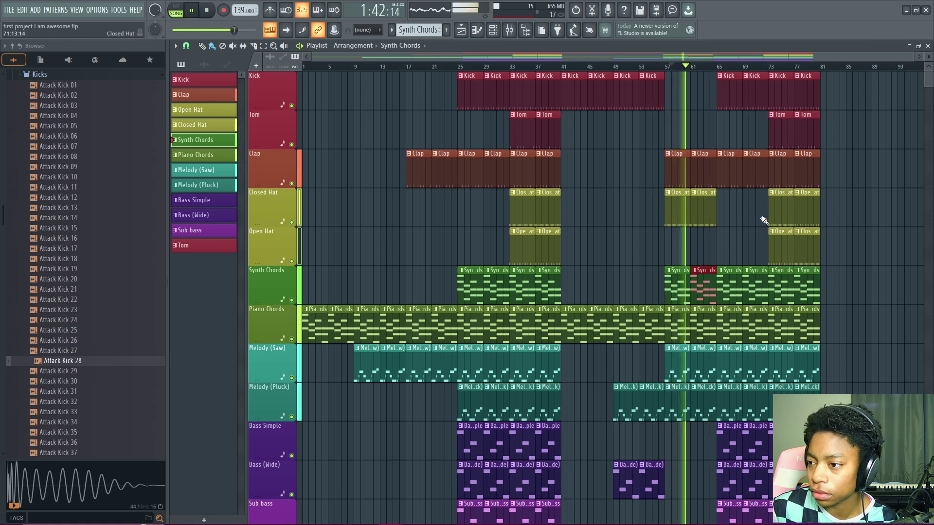
# Step: Try Tom clips at bars 57 and 61 during playback, and remove both again
pyautogui.click(542, 128)
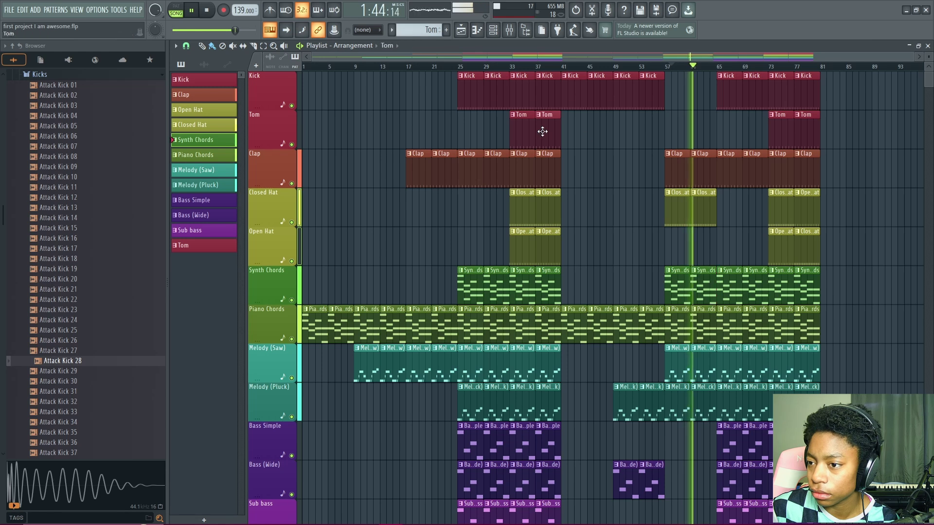
pyautogui.click(666, 138)
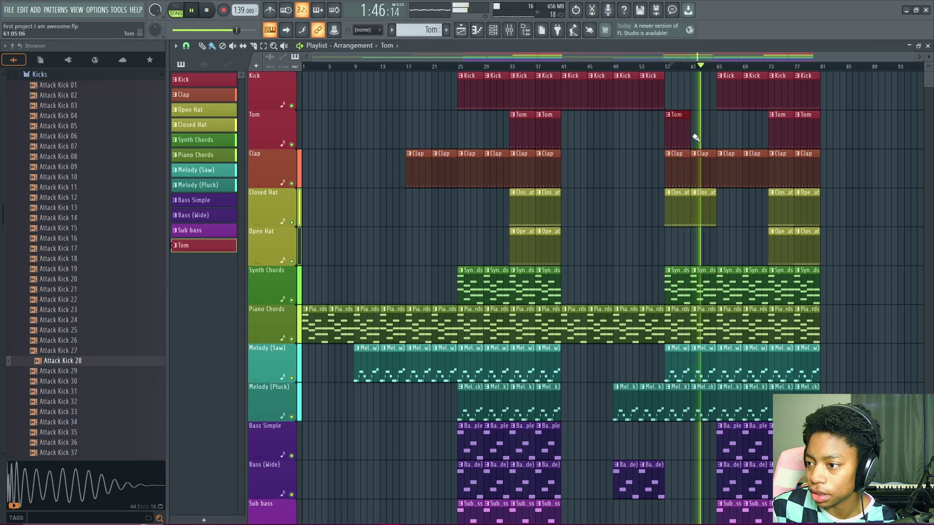
pyautogui.click(701, 135)
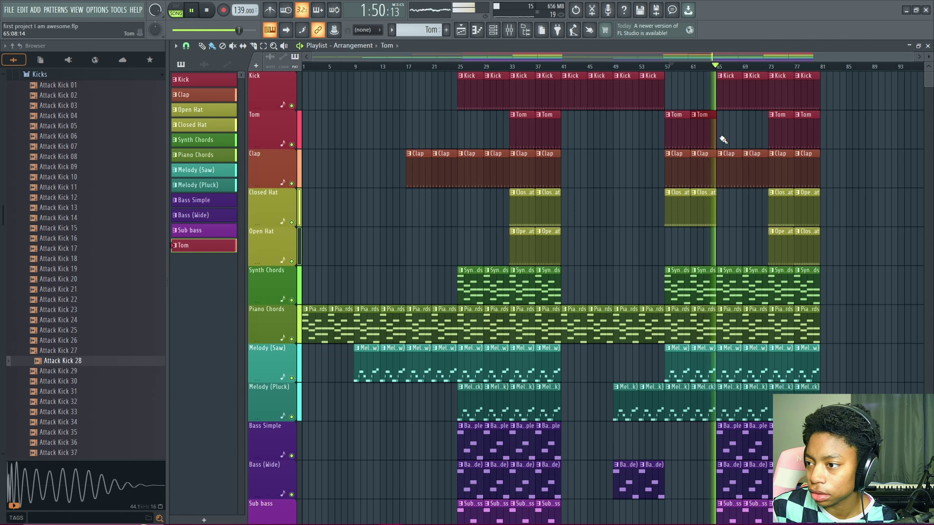
pyautogui.rightClick(702, 127)
pyautogui.rightClick(680, 130)
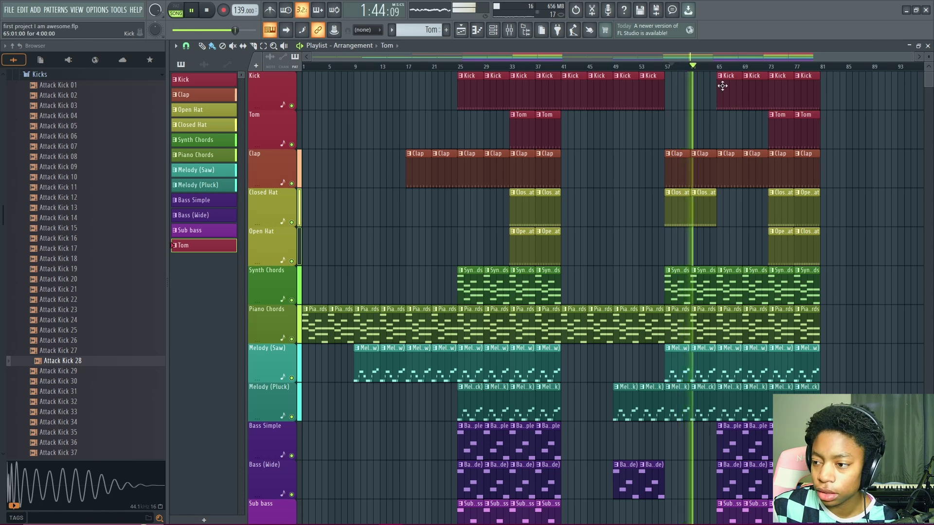
# Step: Set the playhead to bar 65 and review the closing section and the end of the arrangement
pyautogui.press('space')
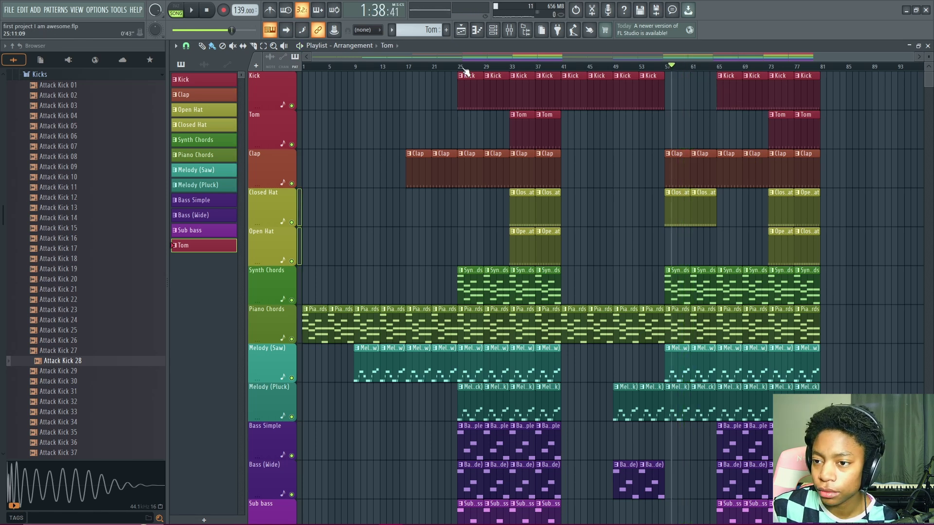
pyautogui.click(720, 70)
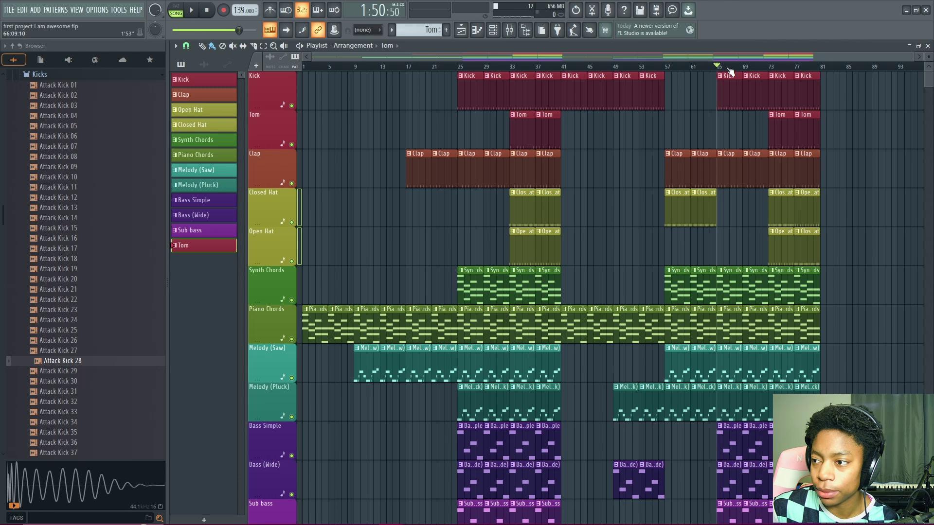
pyautogui.press('space')
pyautogui.scroll(1, 734, 71)
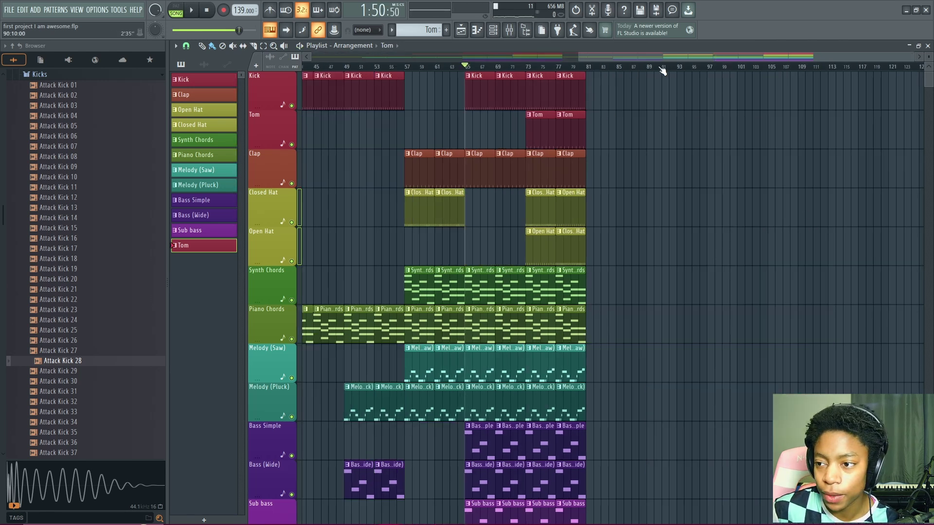
pyautogui.scroll(-2, 616, 375)
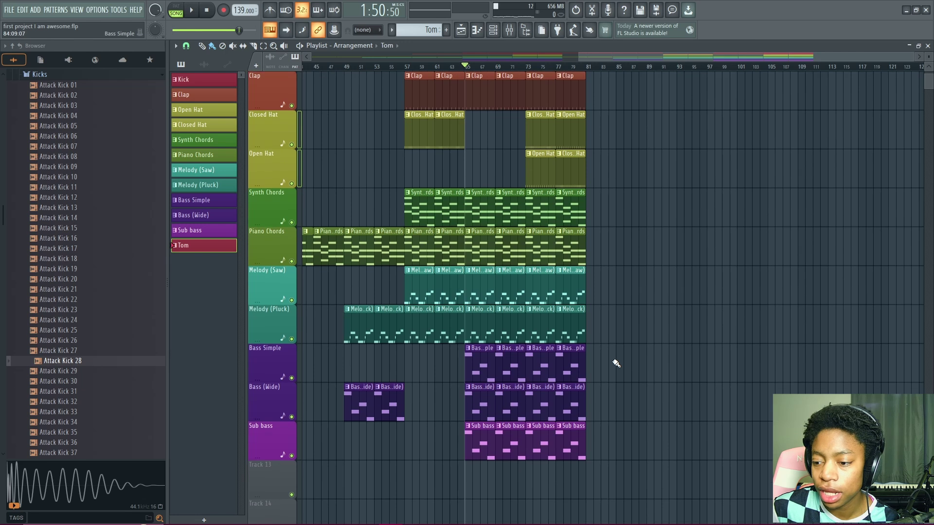
pyautogui.scroll(2, 608, 345)
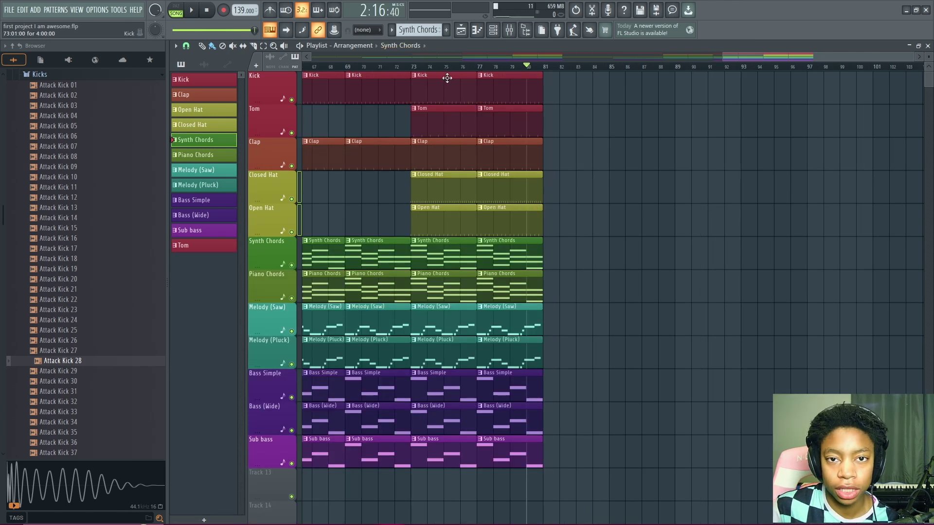
# Step: Move the playhead to bar 81 and add Bass (Wide) clips at bars 81 and 85
pyautogui.moveTo(420, 70); pyautogui.dragTo(543, 73)
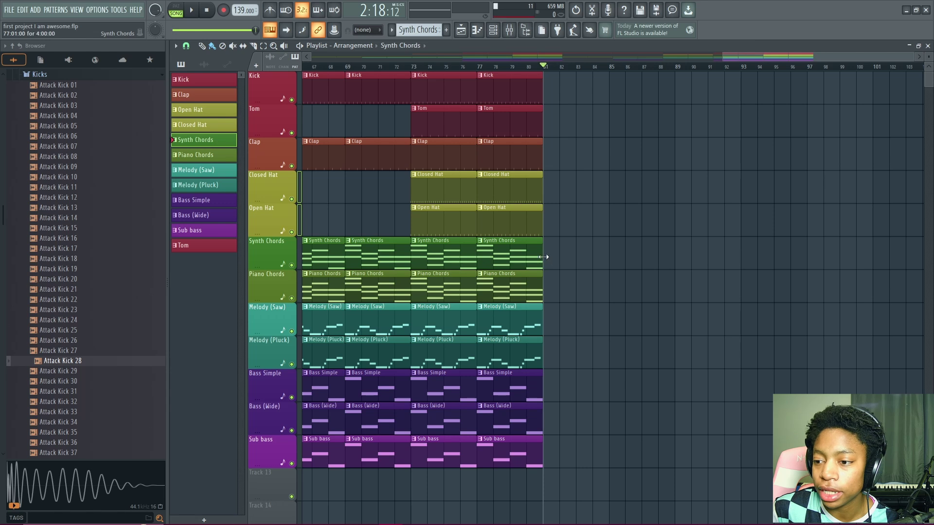
pyautogui.click(500, 381)
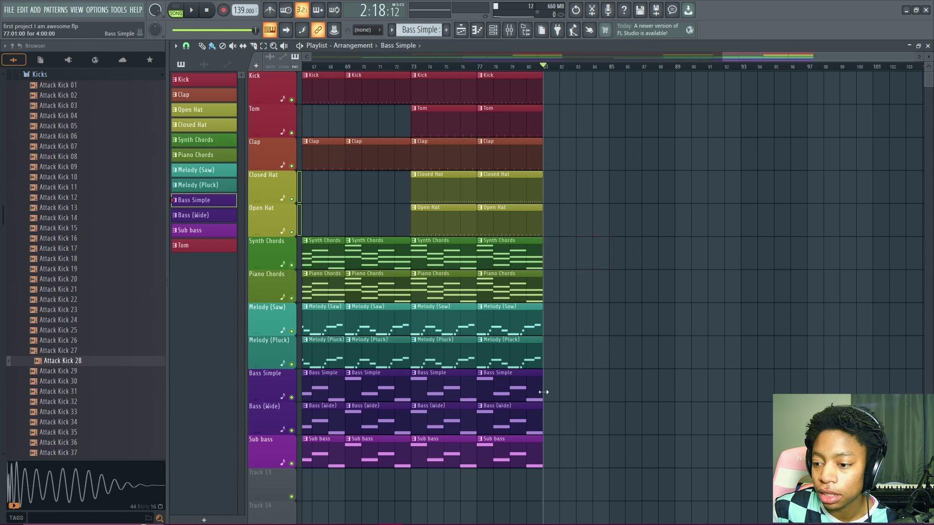
pyautogui.click(537, 418)
pyautogui.click(550, 426)
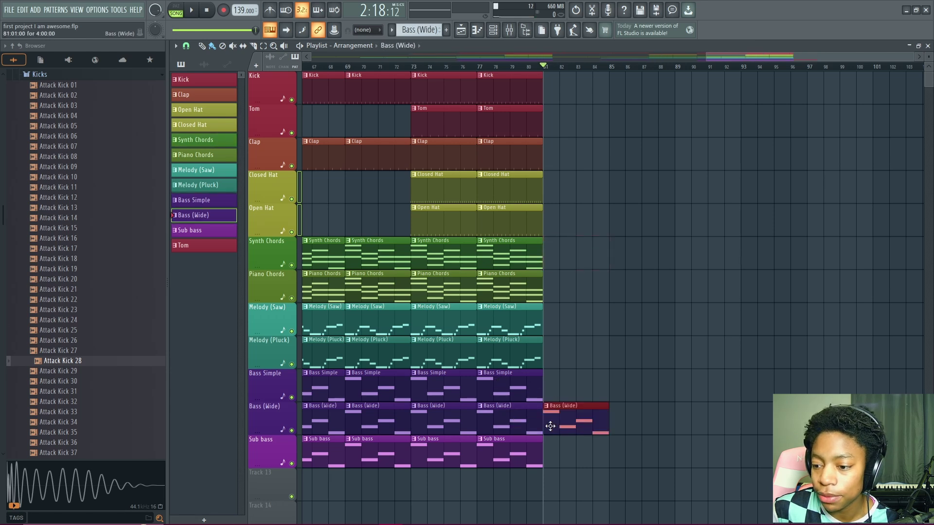
pyautogui.click(618, 433)
# Step: Add Melody (Saw) clips at bars 81 and 85 and play the new ending from bar 81
pyautogui.click(512, 316)
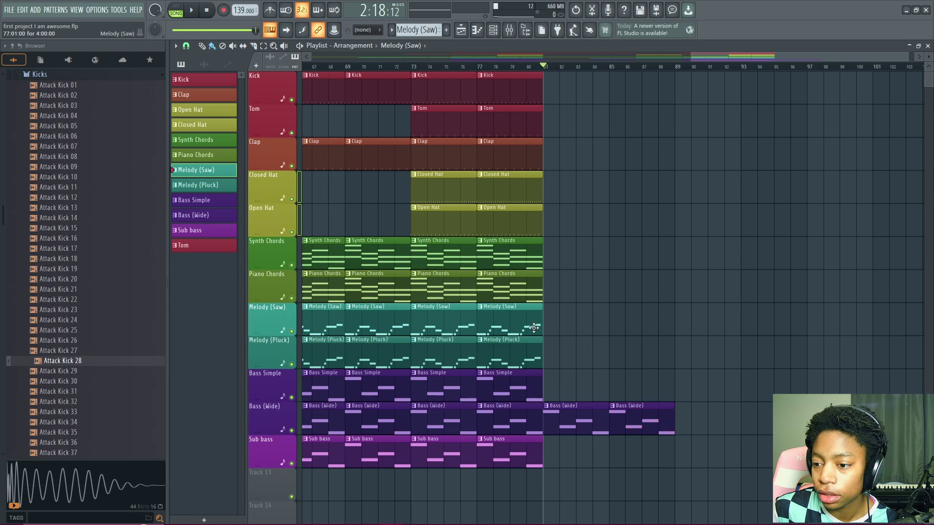
pyautogui.click(550, 328)
pyautogui.click(611, 321)
pyautogui.press('space')
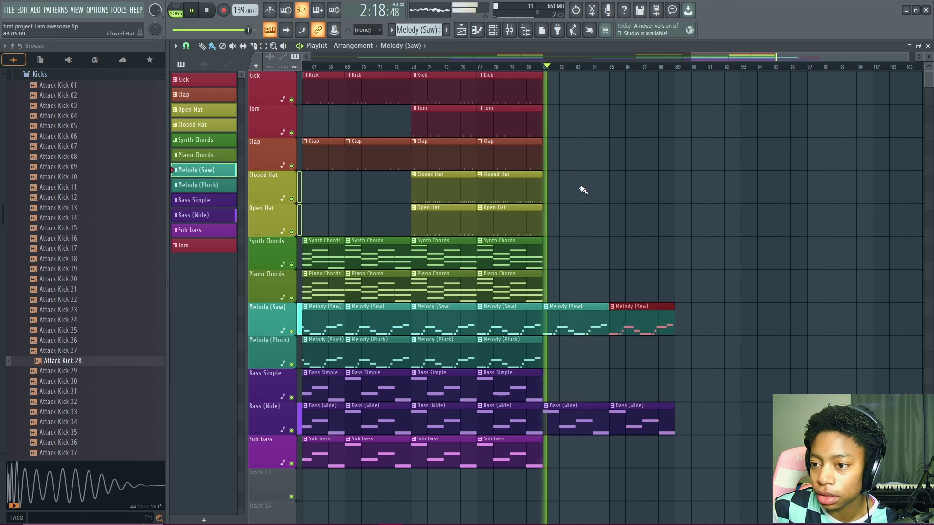
# Step: Try Synth Chords clips at bars 81 and 85 during playback, and remove both again
pyautogui.press('space')
pyautogui.click(538, 265)
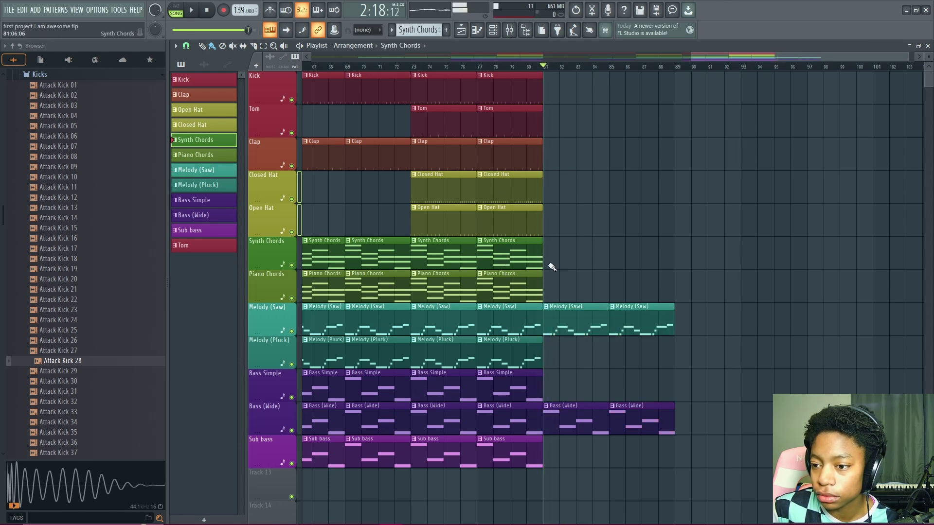
pyautogui.click(552, 264)
pyautogui.click(620, 256)
pyautogui.press('space')
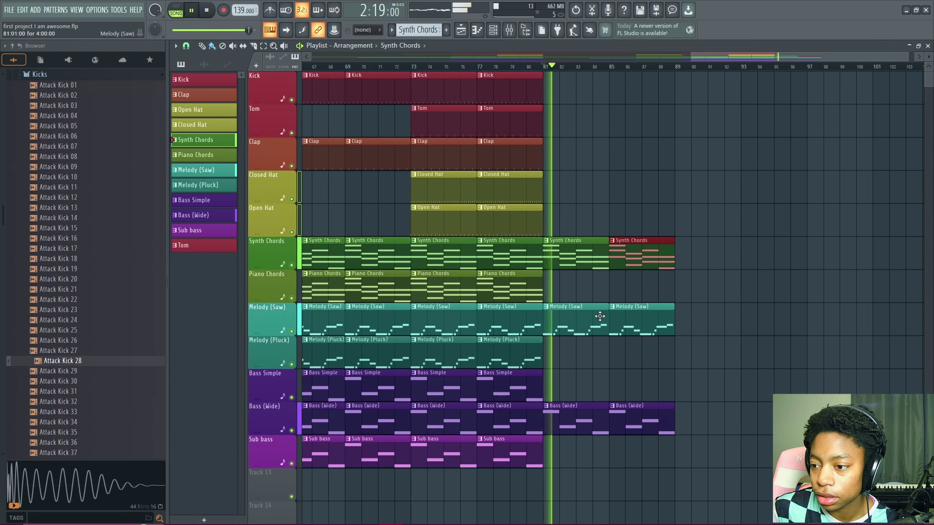
pyautogui.press('space')
pyautogui.rightClick(561, 257)
pyautogui.rightClick(642, 257)
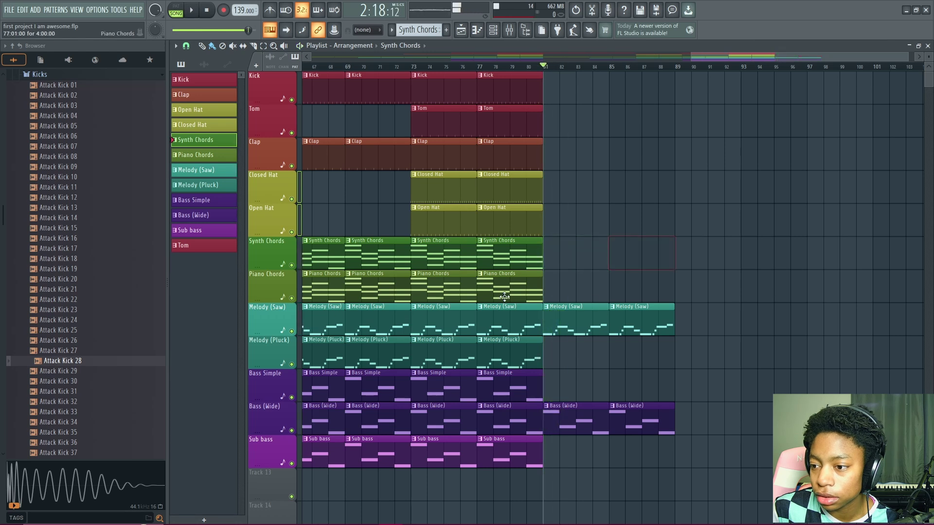
# Step: Add Piano Chords clips at bars 81 and 85 to the outro
pyautogui.click(546, 289)
pyautogui.click(547, 289)
pyautogui.click(617, 292)
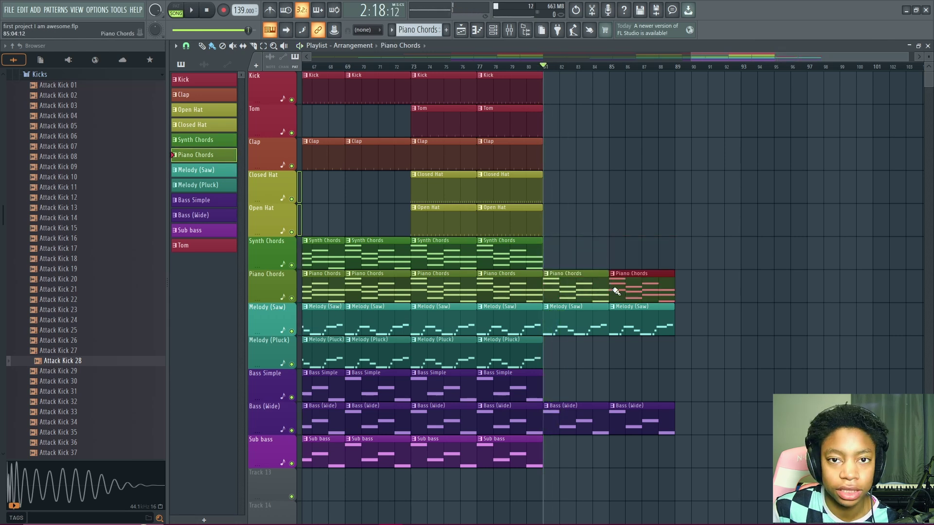
# Step: Add Bass Simple clips at bars 81 and 85 and play the outro from bar 81
pyautogui.click(547, 398)
pyautogui.rightClick(579, 390)
pyautogui.click(495, 389)
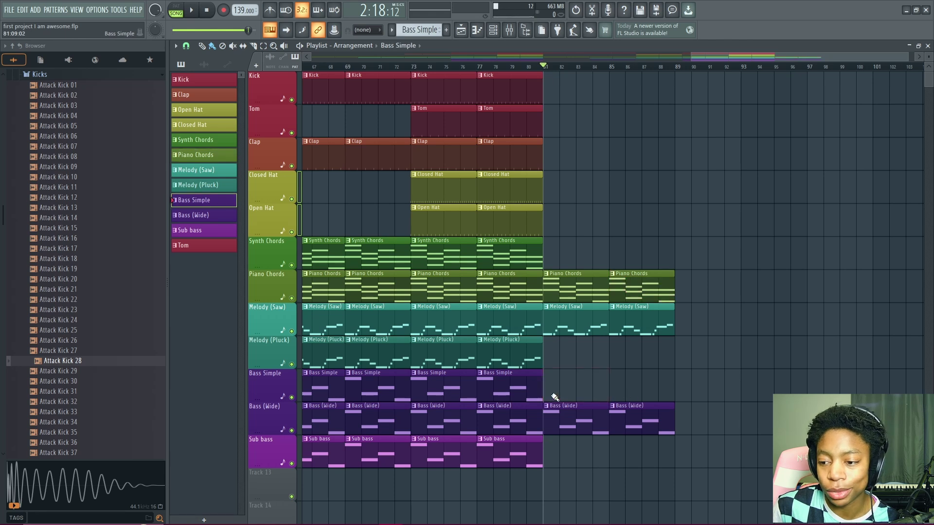
pyautogui.click(562, 391)
pyautogui.click(617, 391)
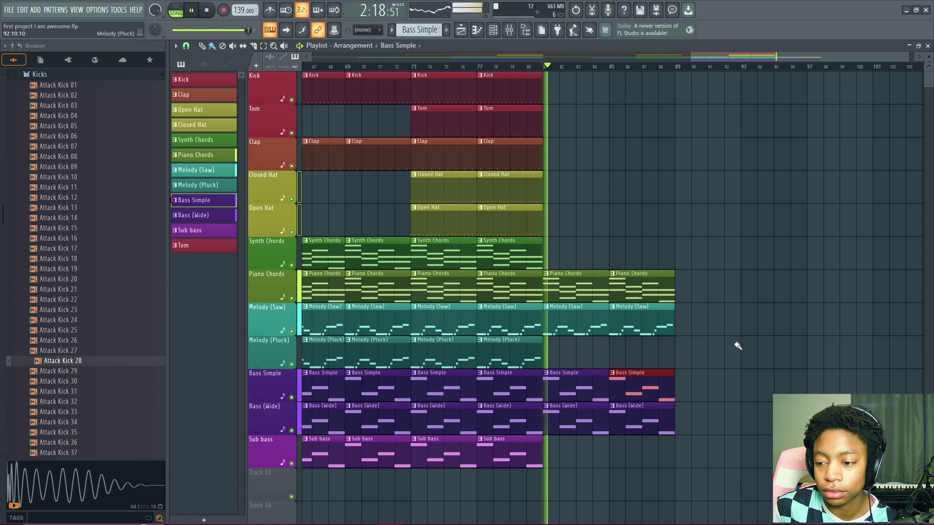
pyautogui.press('space')
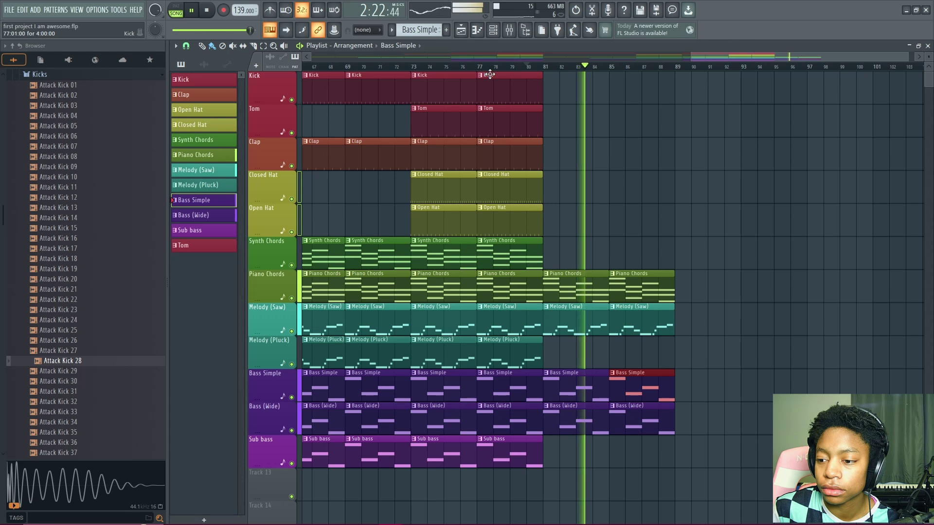
pyautogui.press('space')
# Step: Move the playhead to bar 80 and play the transition into the outro
pyautogui.hscroll(-2, 540, 59)
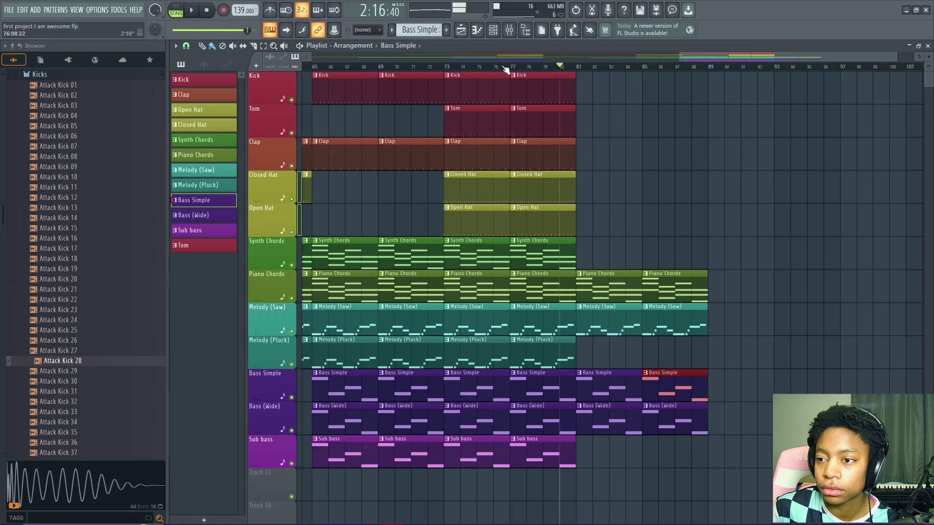
pyautogui.press('space')
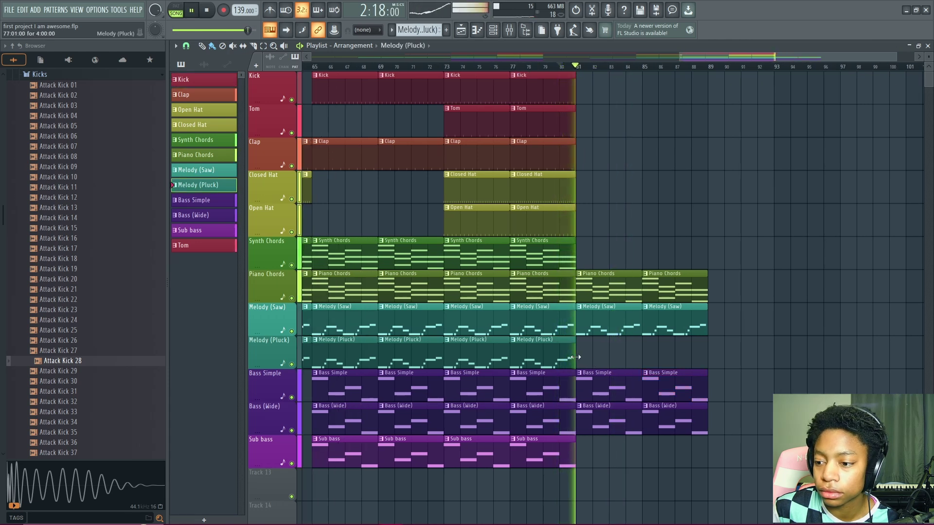
pyautogui.press('space')
# Step: Try Melody (Pluck) clips at bars 81 and 85 during playback, and remove both again
pyautogui.click(582, 355)
pyautogui.click(648, 360)
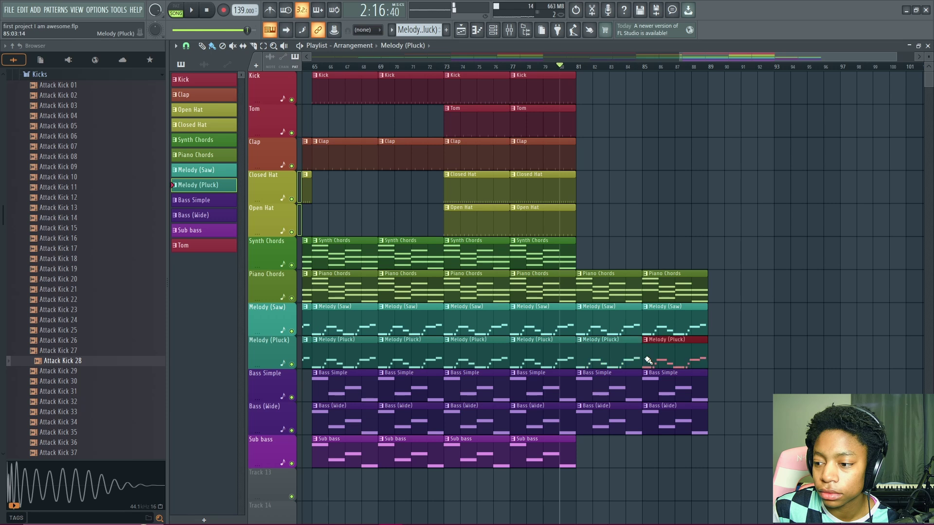
pyautogui.press('space')
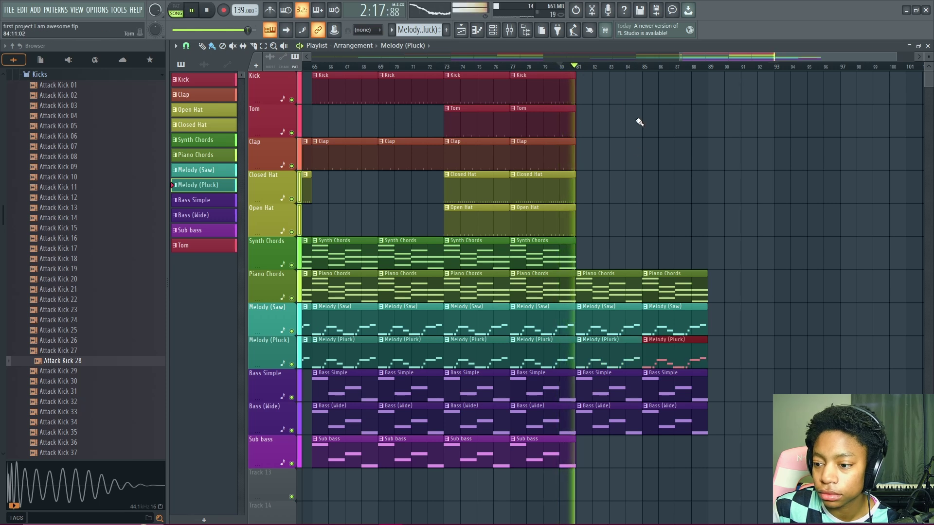
pyautogui.rightClick(632, 355)
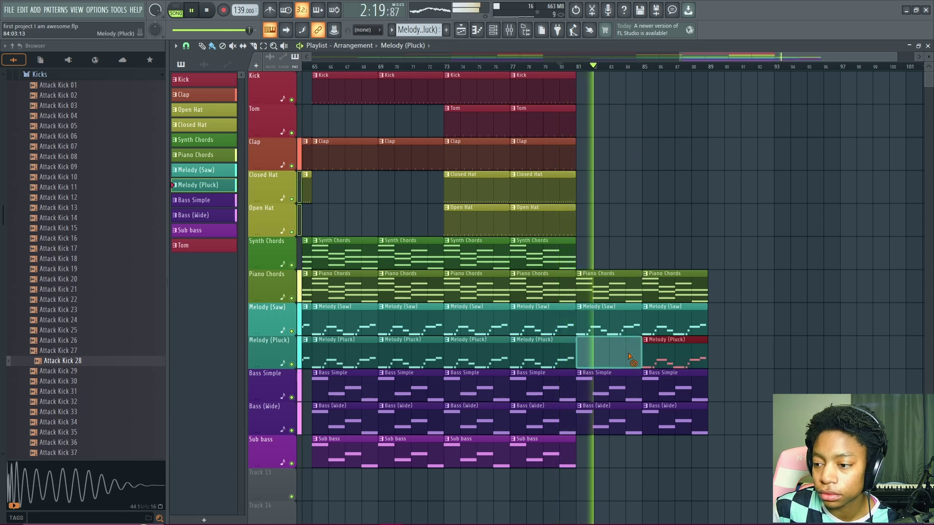
pyautogui.press('space')
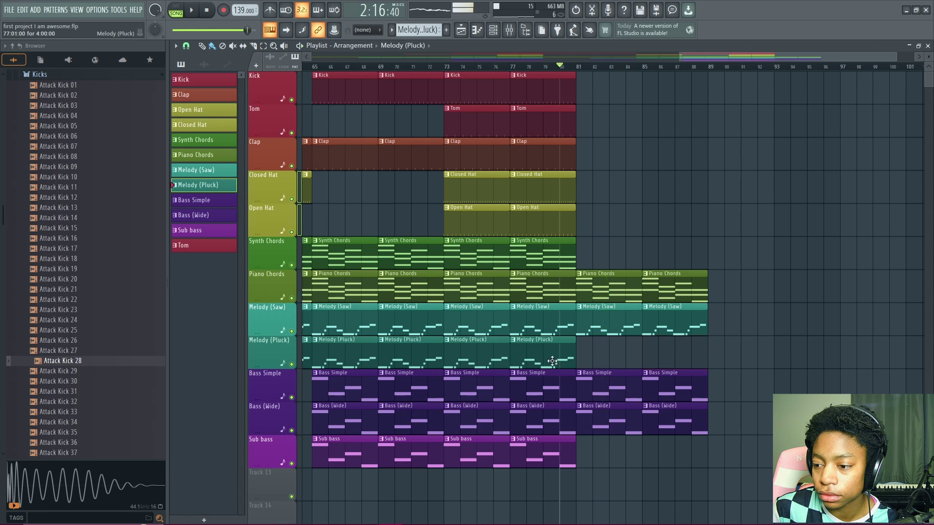
# Step: Add Melody (Pluck) clips at bars 81 and 85 and play the outro from bar 80
pyautogui.moveTo(580, 358); pyautogui.dragTo(680, 357)
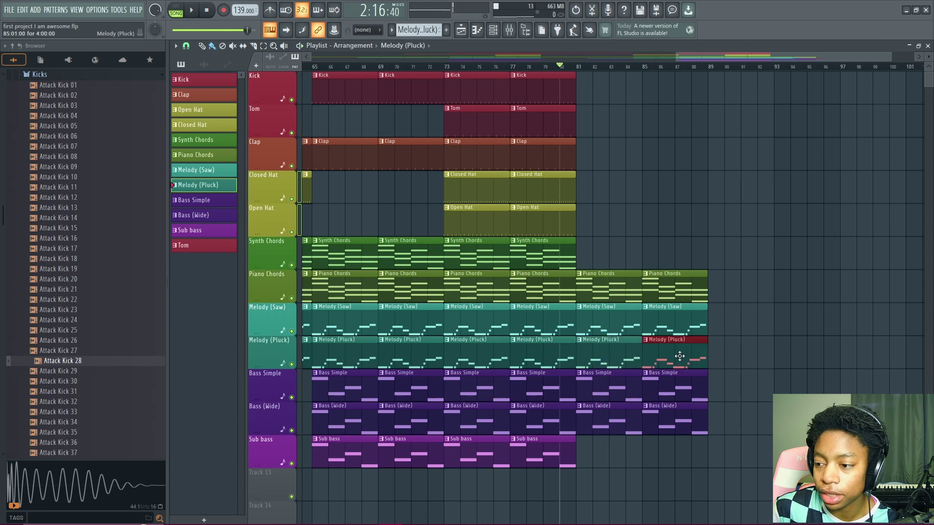
pyautogui.press('space')
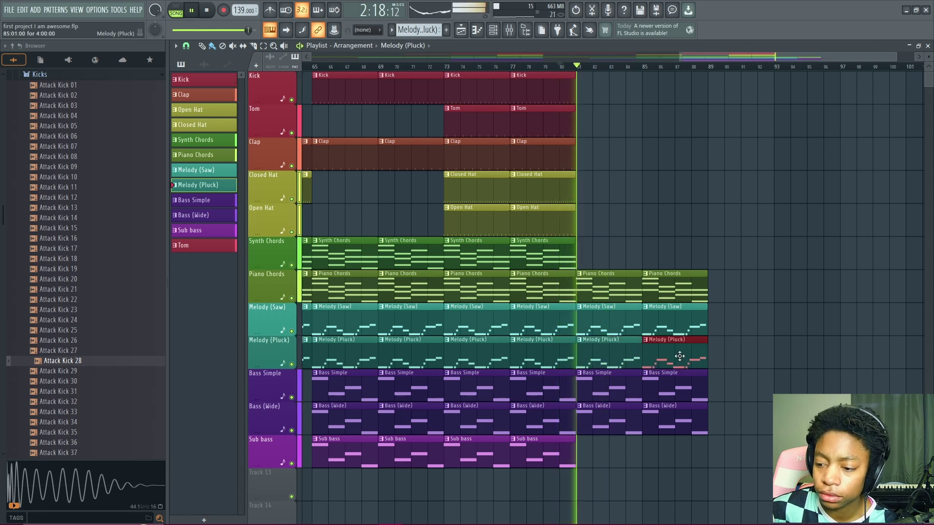
pyautogui.scroll(-1, 685, 371)
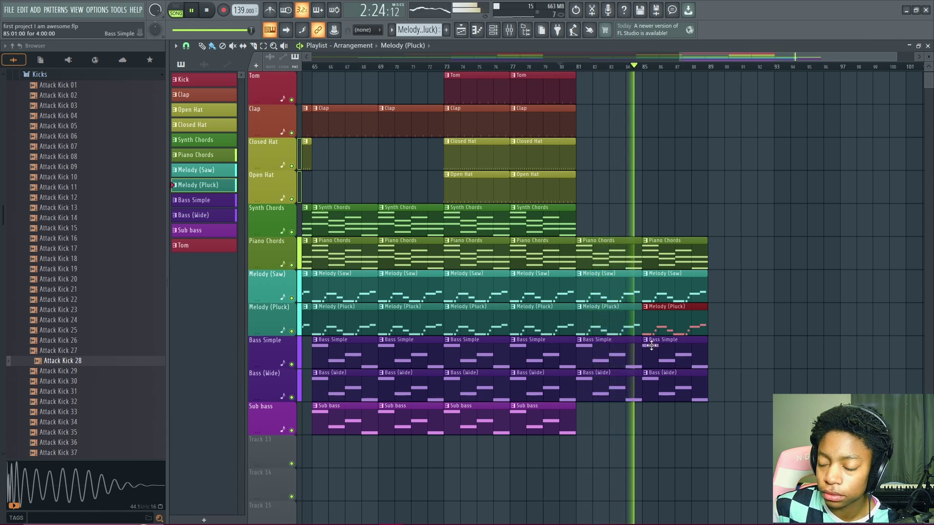
pyautogui.press('space')
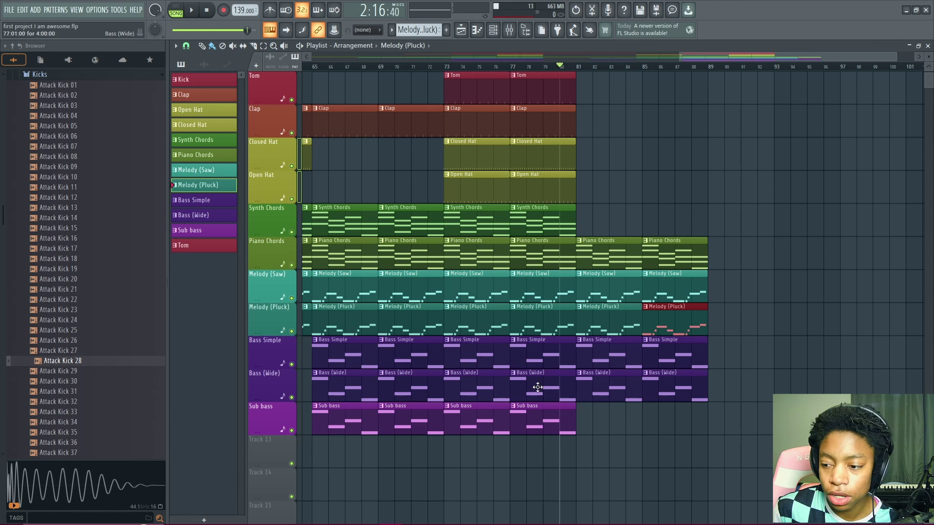
pyautogui.scroll(1, 621, 125)
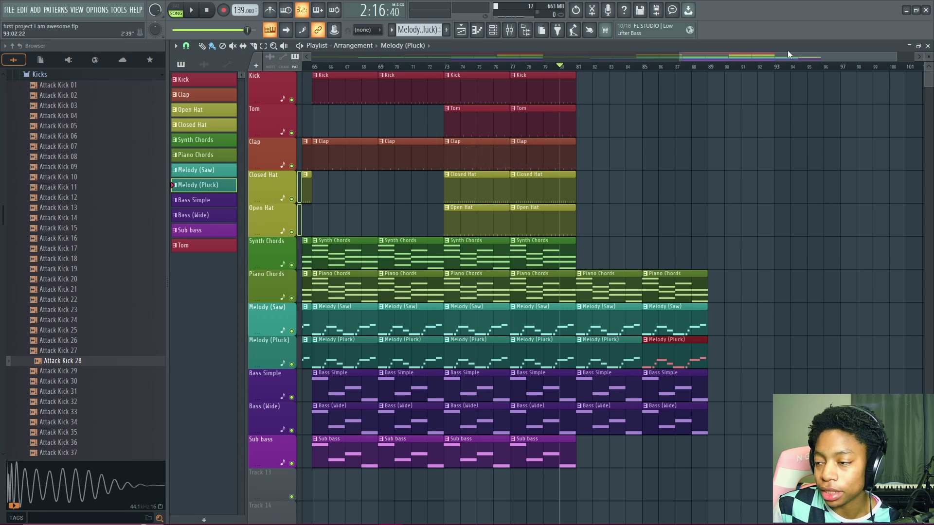
# Step: Add a Melody (Saw) clip at bar 89 and shorten it to one bar
pyautogui.click(674, 319)
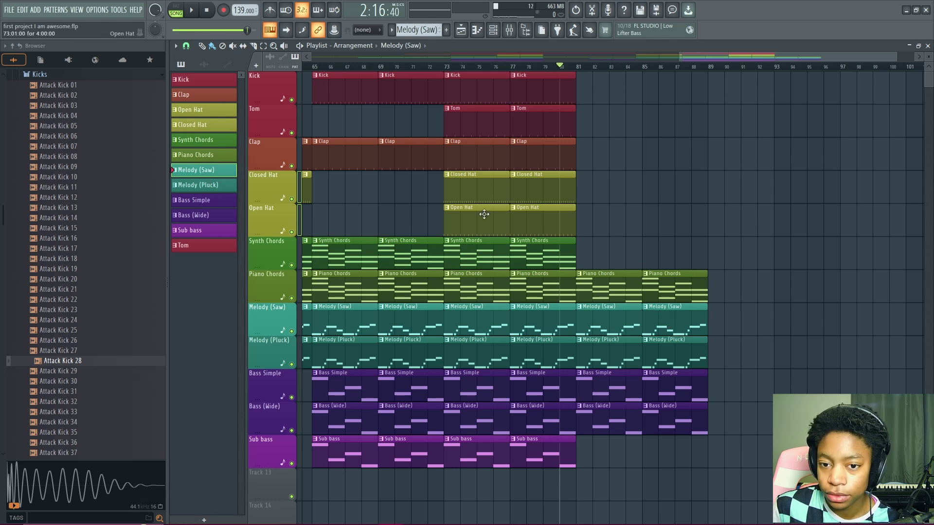
pyautogui.click(716, 321)
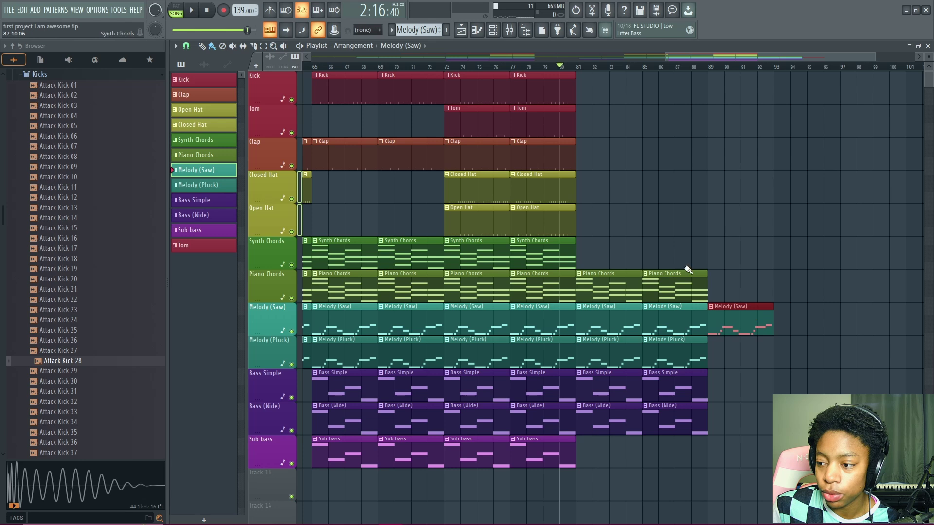
pyautogui.hscroll(5, 788, 299)
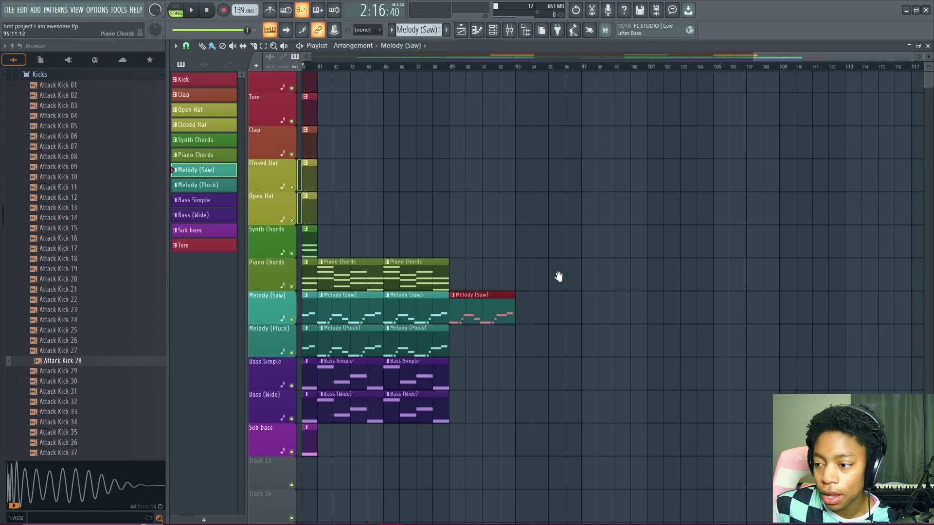
pyautogui.hscroll(-2, 428, 307)
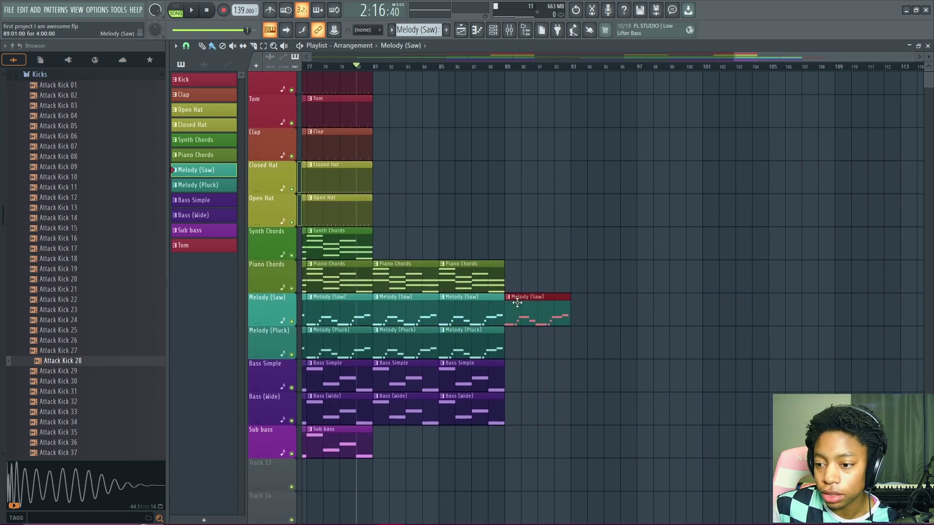
pyautogui.scroll(1, 517, 303)
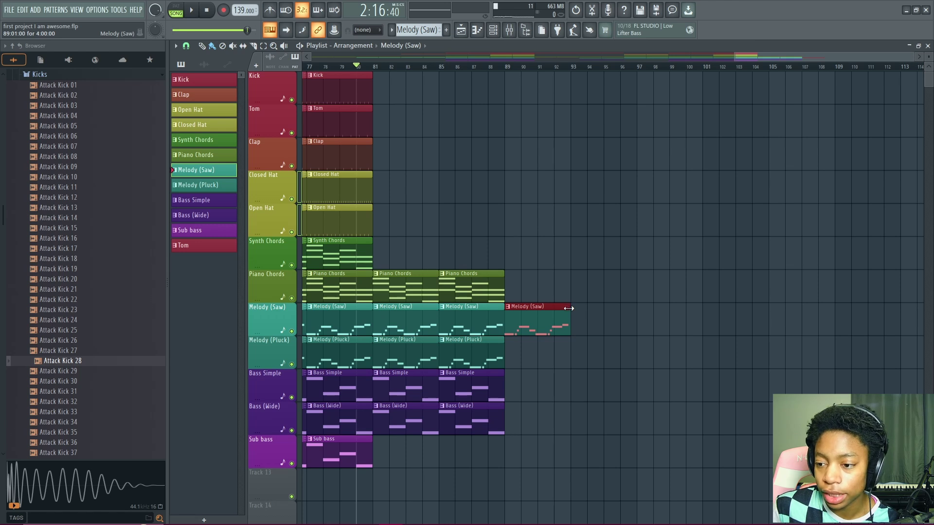
pyautogui.moveTo(564, 309); pyautogui.dragTo(521, 309)
pyautogui.scroll(1, 530, 346)
pyautogui.scroll(-2, 530, 347)
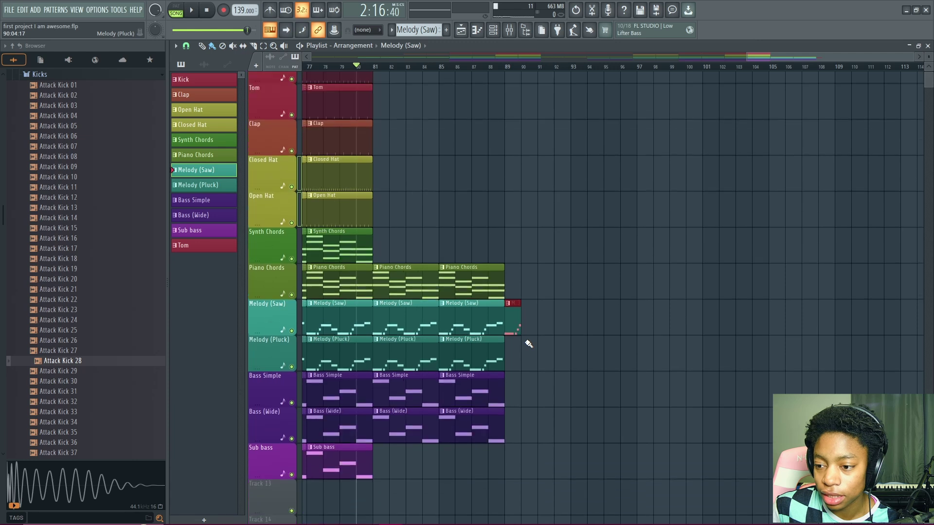
pyautogui.scroll(2, 550, 315)
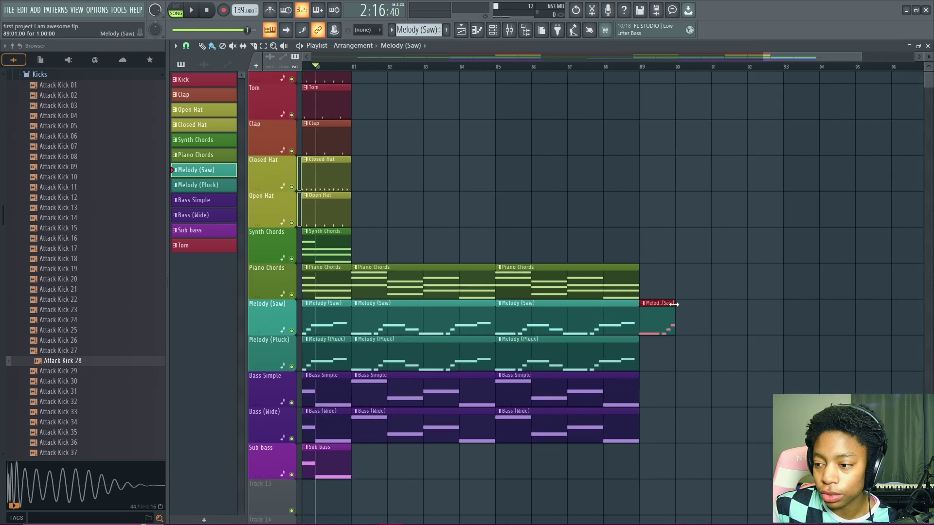
# Step: Try to shorten the Melody (Saw) clip at bar 89 further, and set the playlist snap to 1/4 beat
pyautogui.moveTo(656, 306)
pyautogui.mouseDown()
pyautogui.moveTo(714, 306)
pyautogui.moveTo(665, 308)
pyautogui.mouseUp()
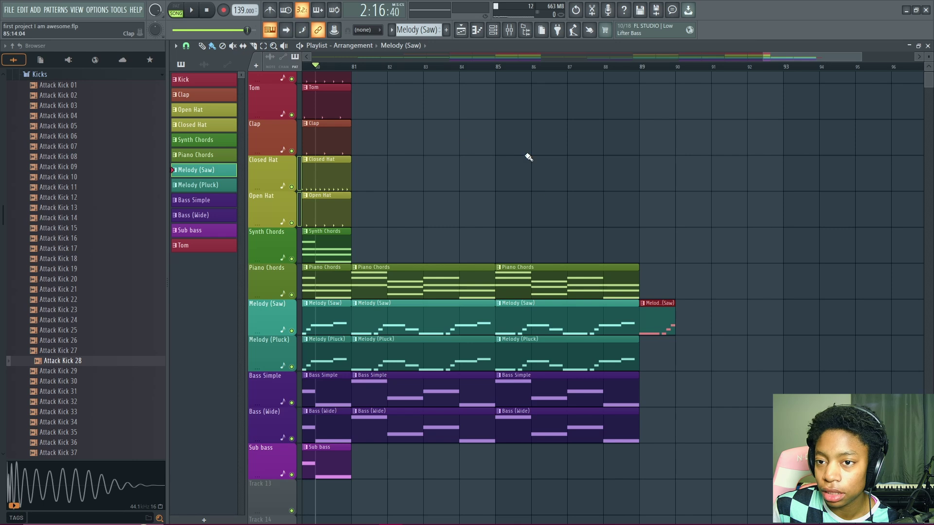
pyautogui.moveTo(721, 264); pyautogui.dragTo(684, 262)
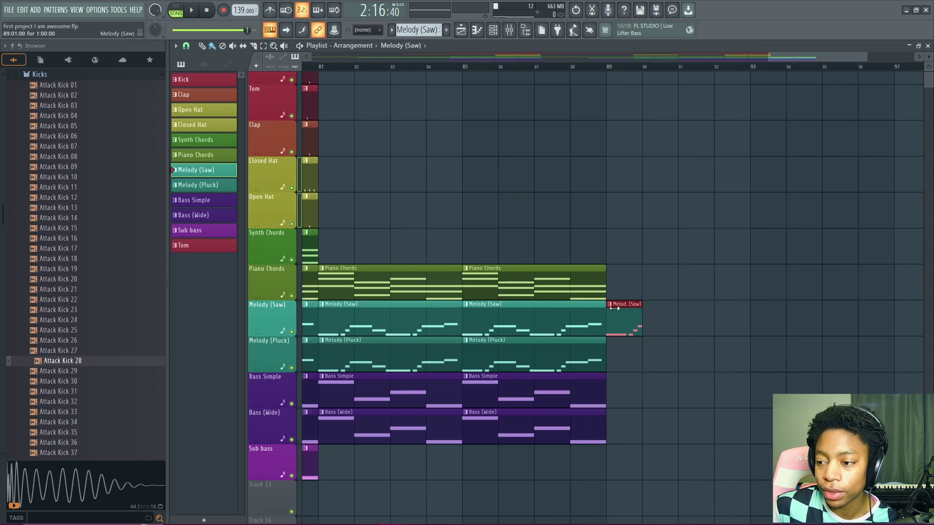
pyautogui.moveTo(614, 307); pyautogui.dragTo(636, 307)
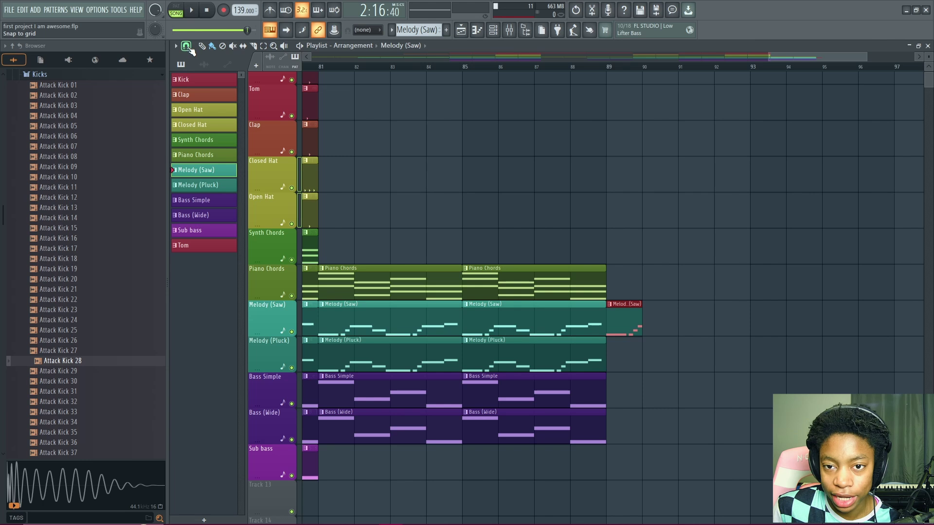
pyautogui.click(187, 47)
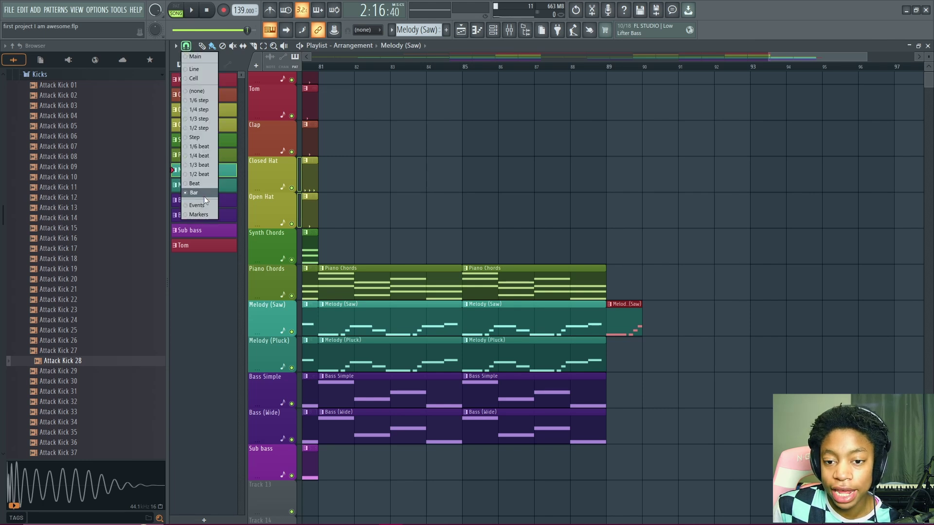
pyautogui.click(200, 159)
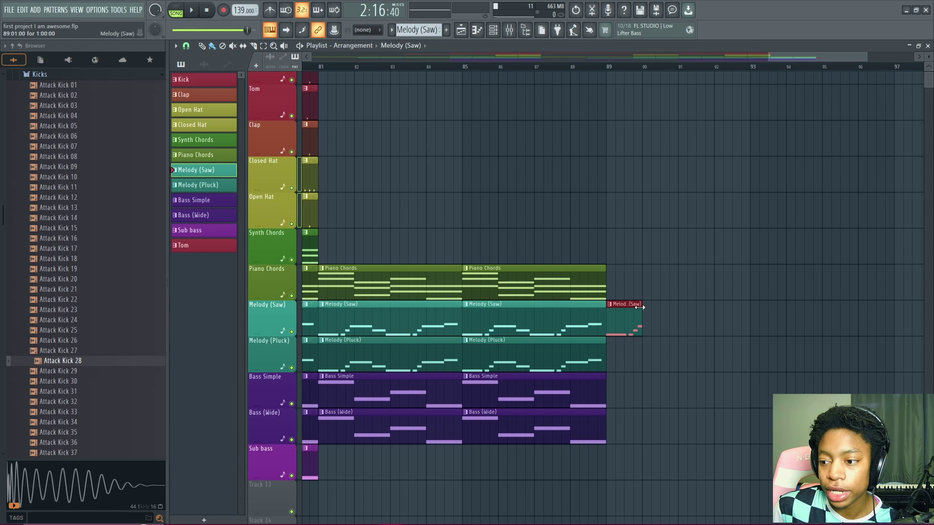
# Step: Shorten the Melody (Saw) clip at bar 89 to half a bar (8 steps) so only its first note remains
pyautogui.moveTo(638, 307); pyautogui.dragTo(632, 310)
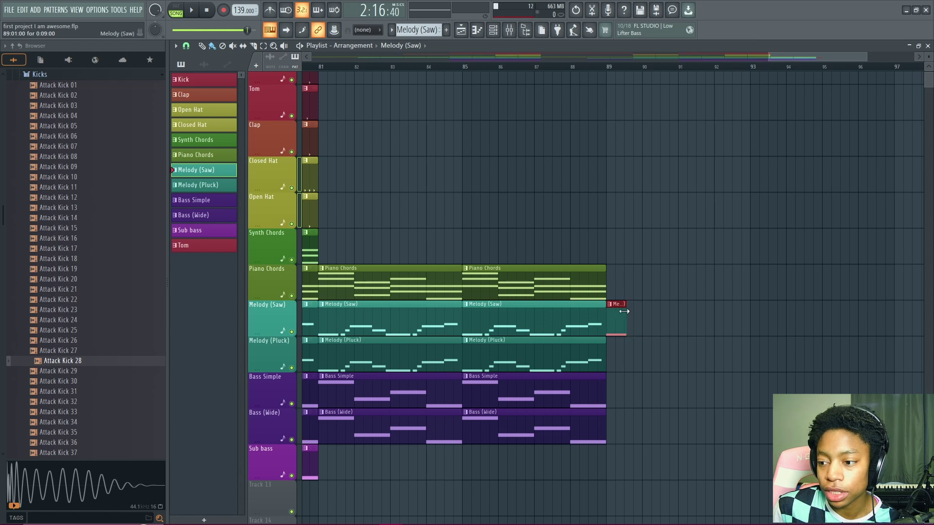
pyautogui.scroll(5, 622, 312)
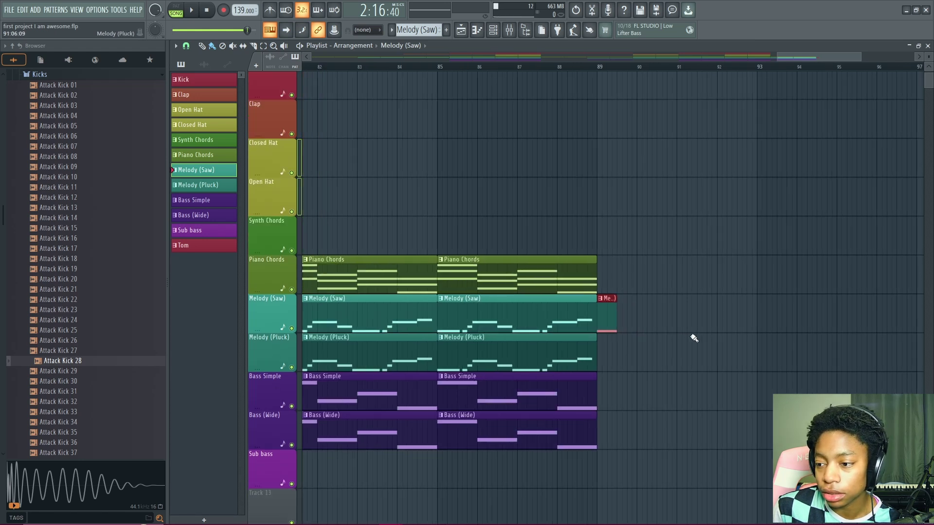
pyautogui.scroll(2, 421, 333)
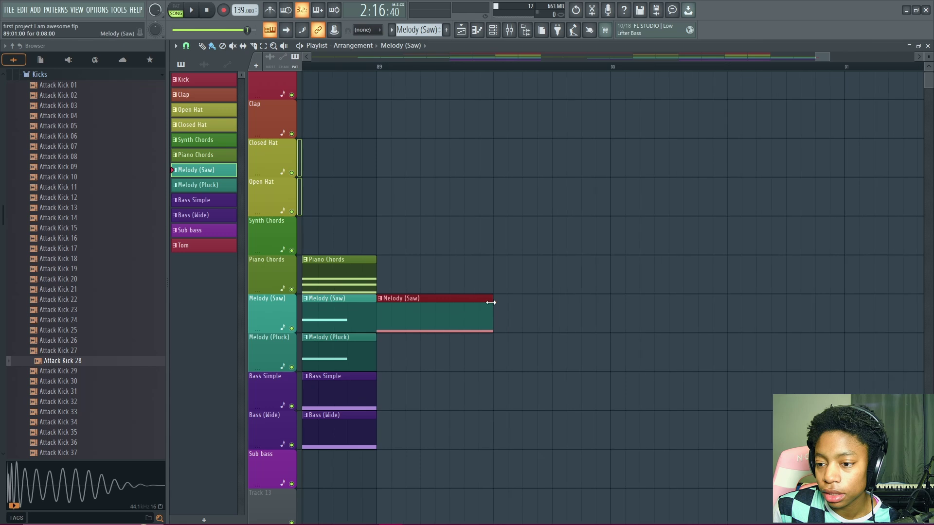
pyautogui.moveTo(485, 300)
pyautogui.mouseDown()
pyautogui.moveTo(474, 304)
pyautogui.moveTo(499, 303)
pyautogui.mouseUp()
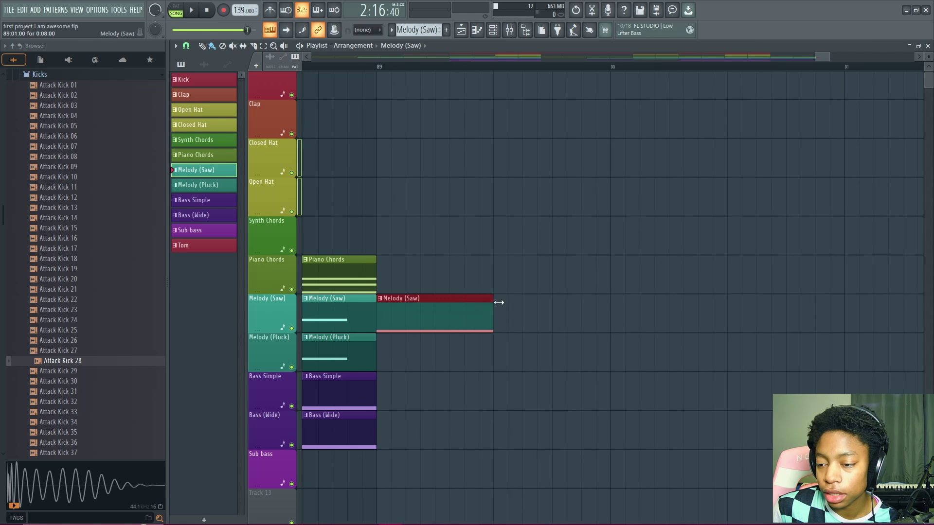
pyautogui.scroll(-1, 475, 259)
pyautogui.scroll(-2, 477, 263)
pyautogui.scroll(-3, 400, 195)
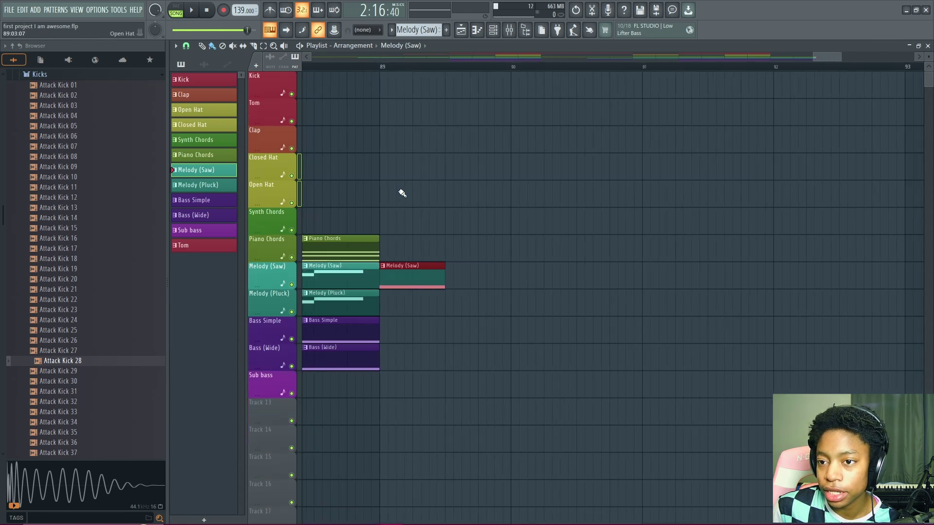
# Step: Play the song's ending from bar 88 through the final melody note at bar 89
pyautogui.click(362, 69)
pyautogui.click(327, 68)
pyautogui.press('space')
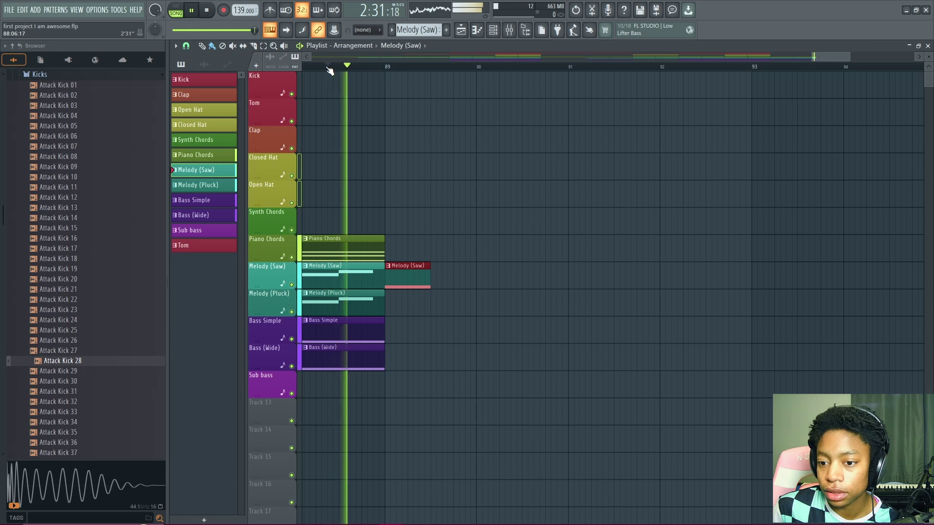
pyautogui.press('space')
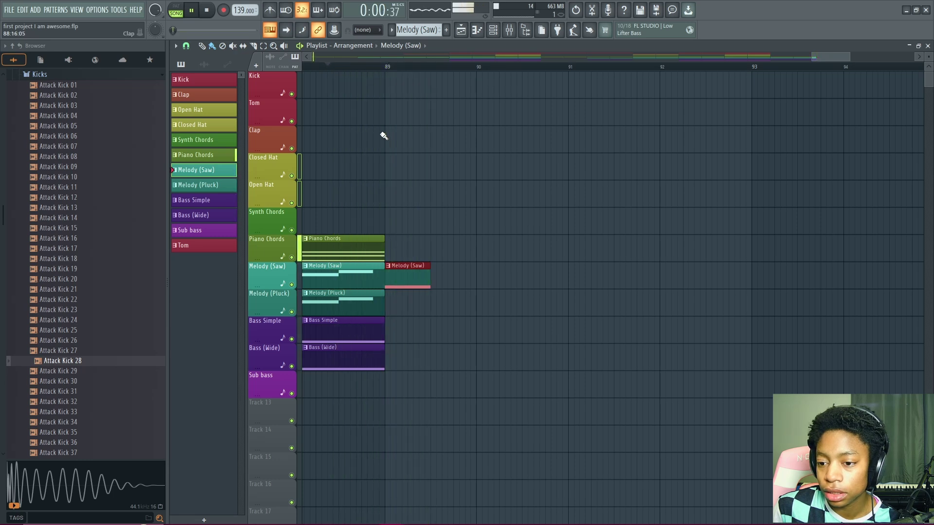
# Step: Add a four-bar Bass Simple clip at bar 89 under the final melody note and play the ending
pyautogui.moveTo(489, 178)
pyautogui.mouseDown()
pyautogui.moveTo(594, 218)
pyautogui.moveTo(640, 218)
pyautogui.mouseUp()
pyautogui.moveTo(529, 214); pyautogui.dragTo(590, 213)
pyautogui.click(535, 317)
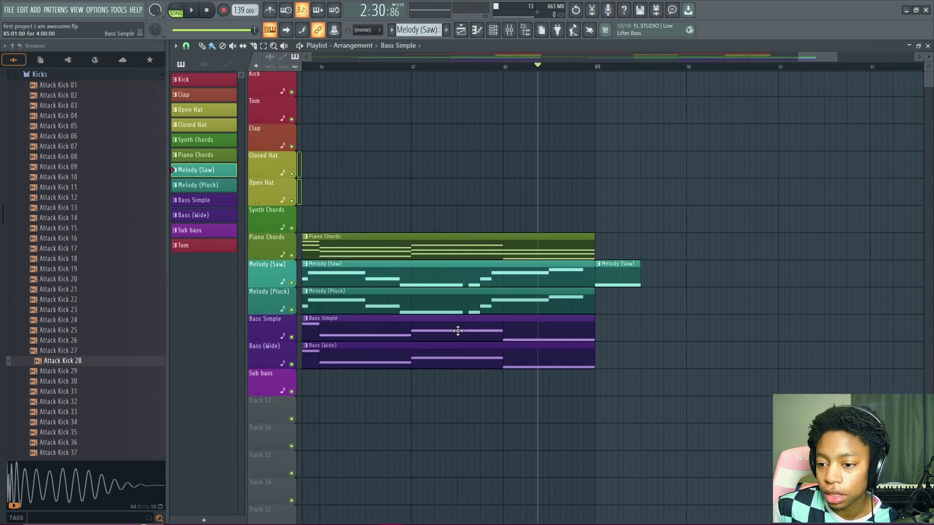
pyautogui.click(609, 329)
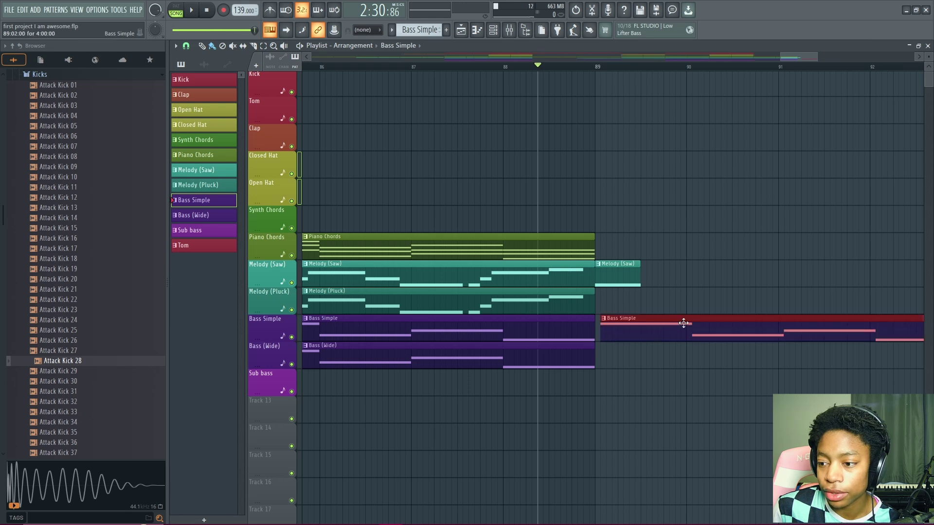
pyautogui.moveTo(683, 324); pyautogui.dragTo(678, 323)
pyautogui.press('space')
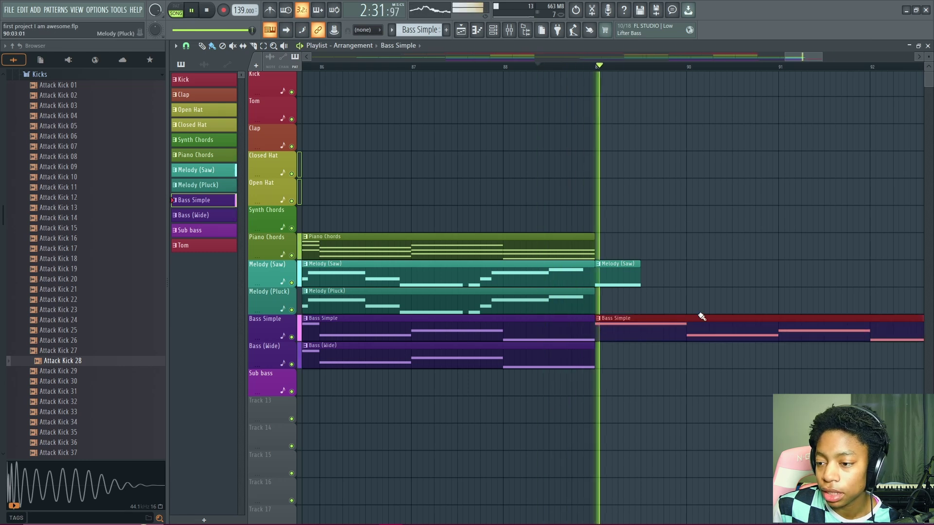
pyautogui.press('space')
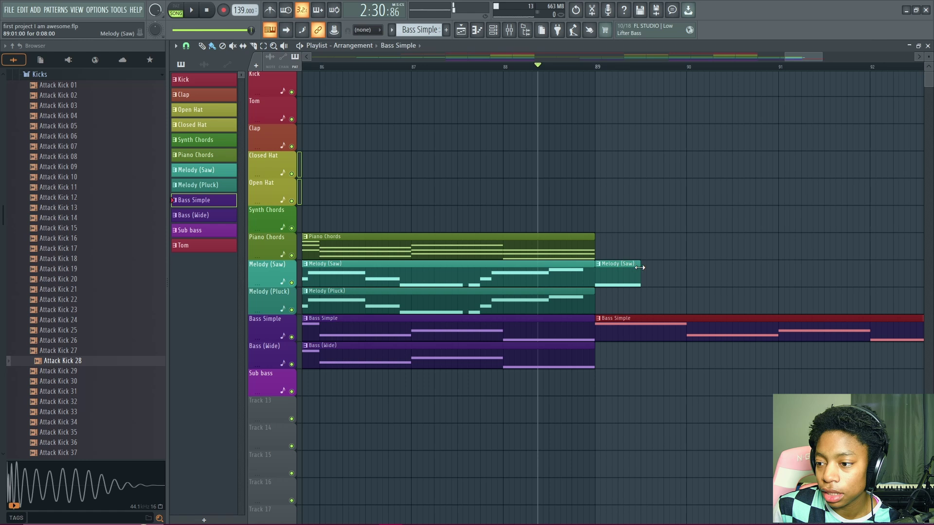
# Step: Lengthen the Melody (Saw) clip at bar 89 to 9 steps and delete the Bass Simple clip starting at bar 89
pyautogui.moveTo(640, 267)
pyautogui.mouseDown()
pyautogui.moveTo(661, 267)
pyautogui.moveTo(648, 267)
pyautogui.mouseUp()
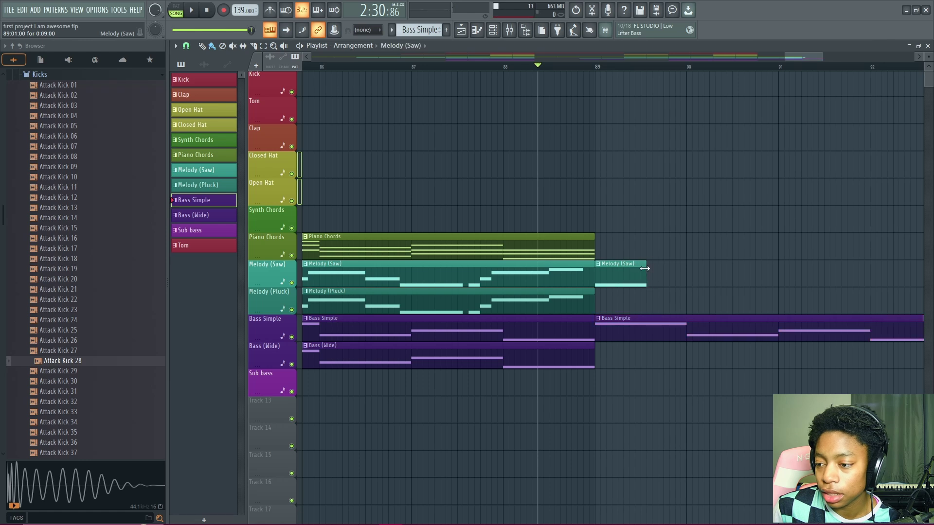
pyautogui.rightClick(687, 327)
pyautogui.scroll(-1, 657, 297)
pyautogui.scroll(2, 658, 298)
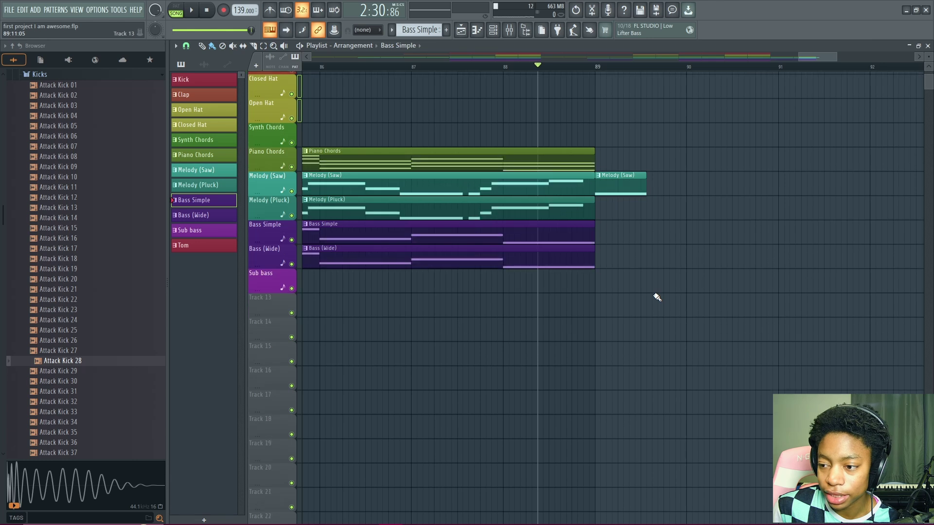
pyautogui.scroll(-4, 644, 242)
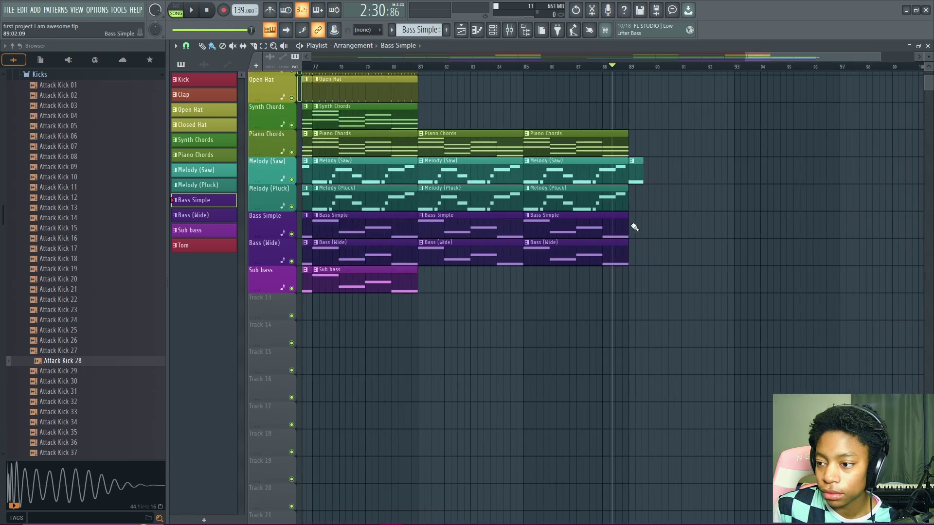
# Step: Add a Bass Simple clip at bar 89 and shorten it to end together with the final Melody (Saw) clip
pyautogui.click(635, 227)
pyautogui.scroll(4, 715, 249)
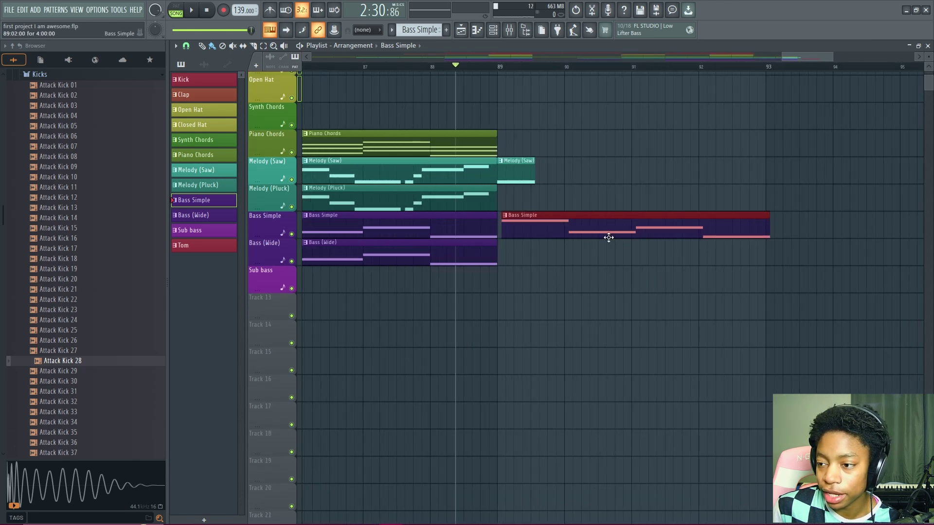
pyautogui.scroll(1, 569, 232)
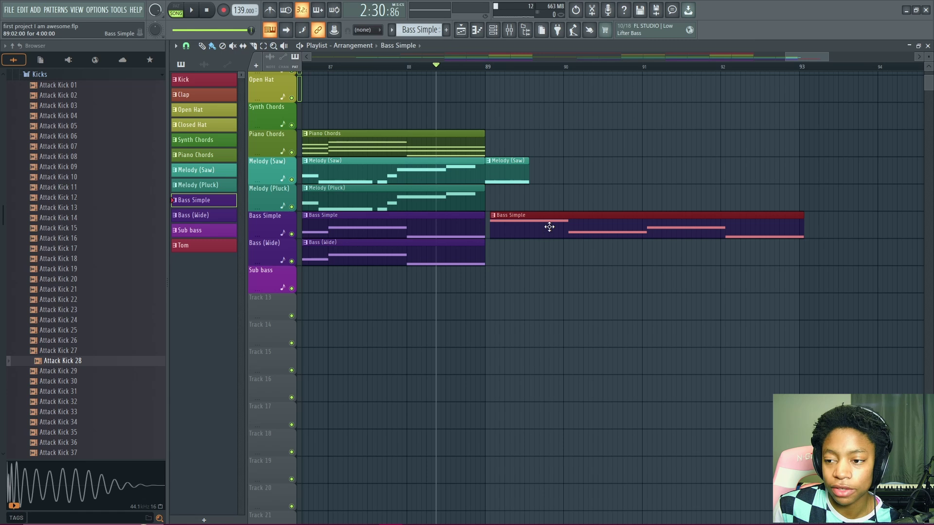
pyautogui.moveTo(550, 227)
pyautogui.mouseDown()
pyautogui.moveTo(559, 223)
pyautogui.moveTo(544, 223)
pyautogui.mouseUp()
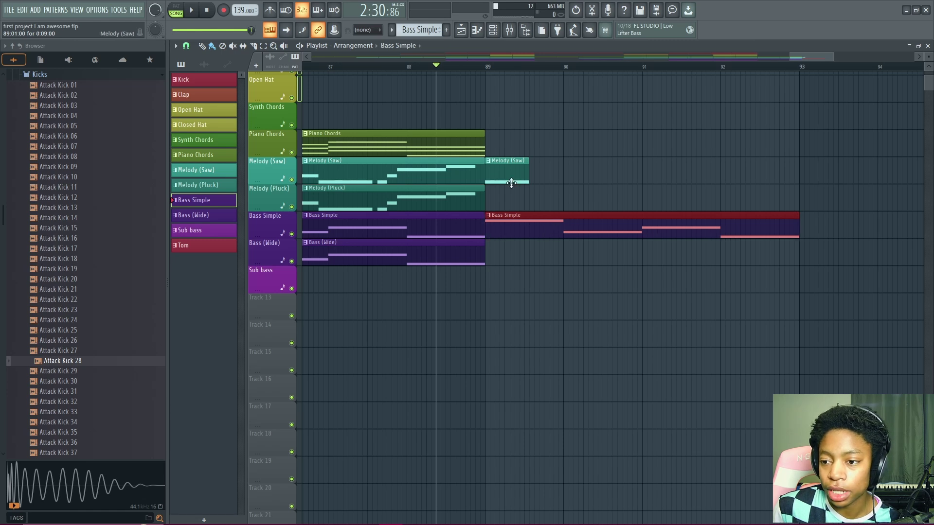
pyautogui.click(486, 69)
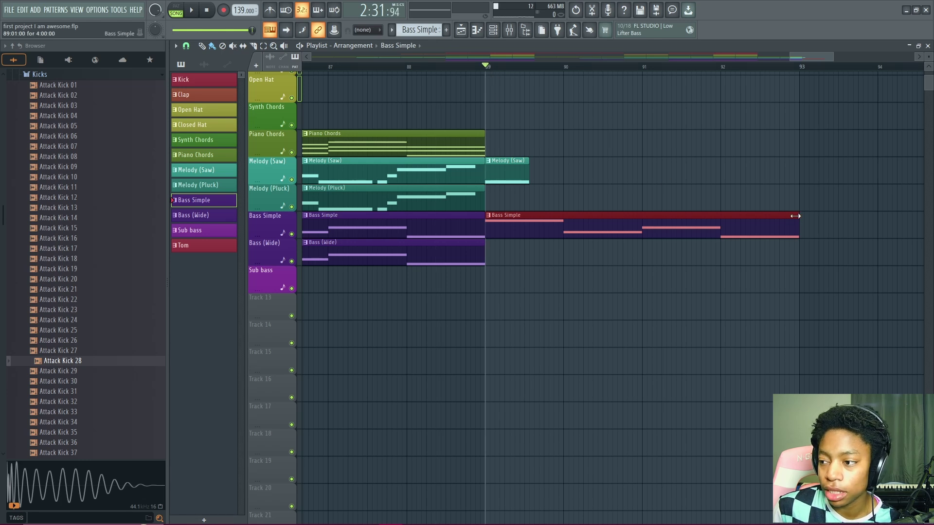
pyautogui.moveTo(794, 216); pyautogui.dragTo(528, 217)
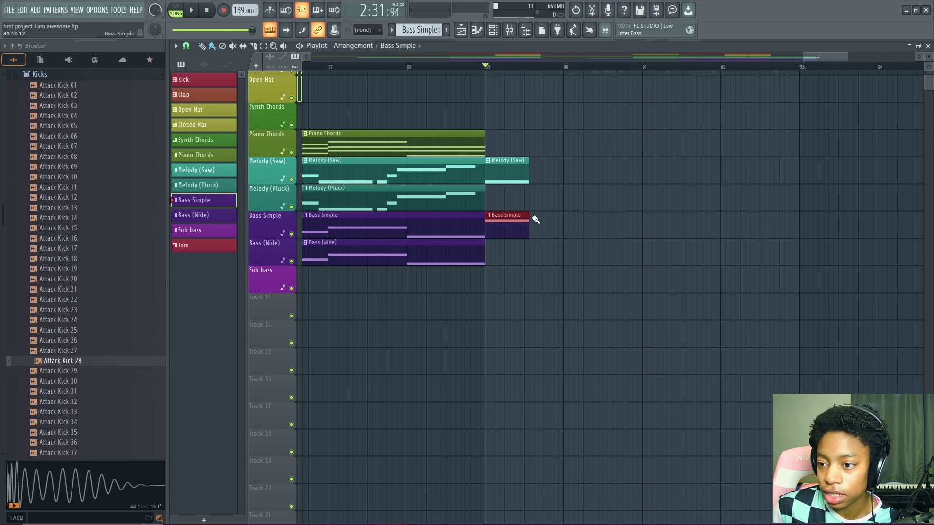
# Step: Play the ending from the middle of bar 88 into the short melody and bass clips at bar 89
pyautogui.click(526, 68)
pyautogui.press('space')
pyautogui.press('space')
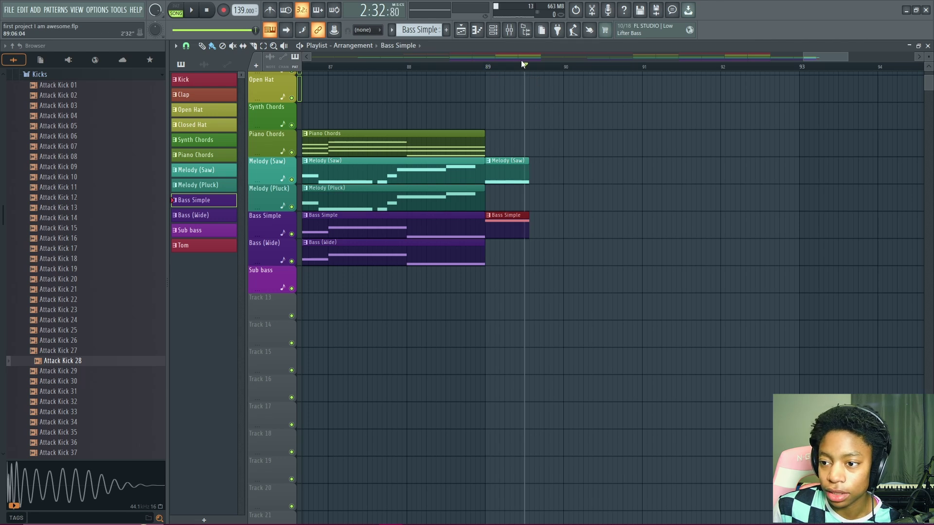
pyautogui.moveTo(525, 68); pyautogui.dragTo(442, 67)
pyautogui.press('space')
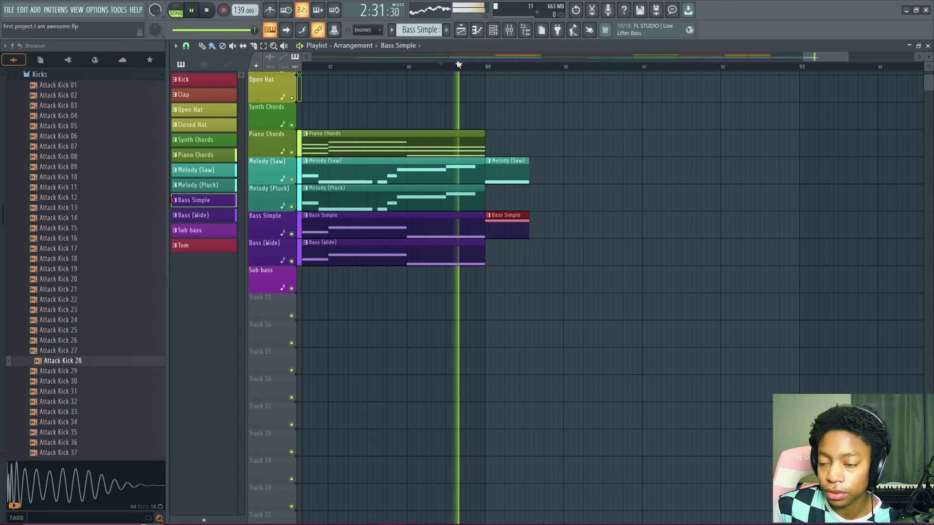
pyautogui.press('space')
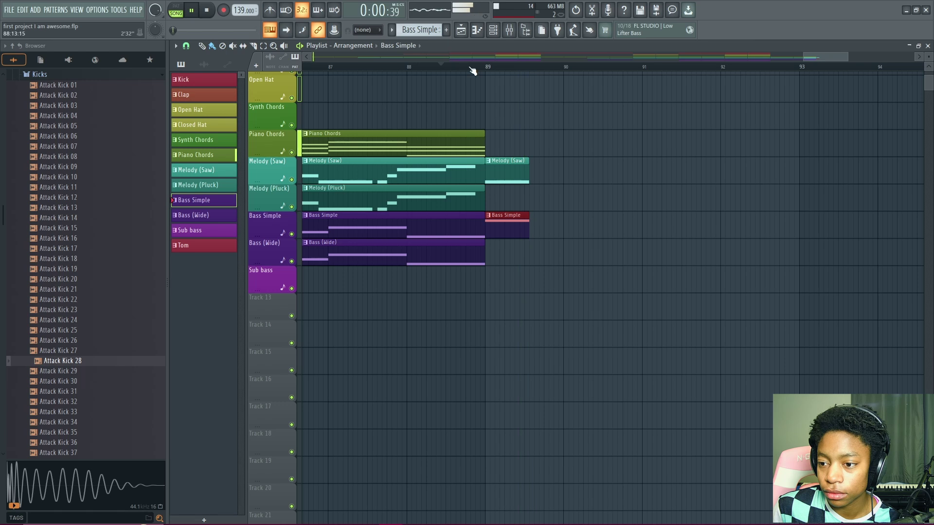
# Step: Play only the final melody and bass notes from bar 89
pyautogui.scroll(2, 477, 69)
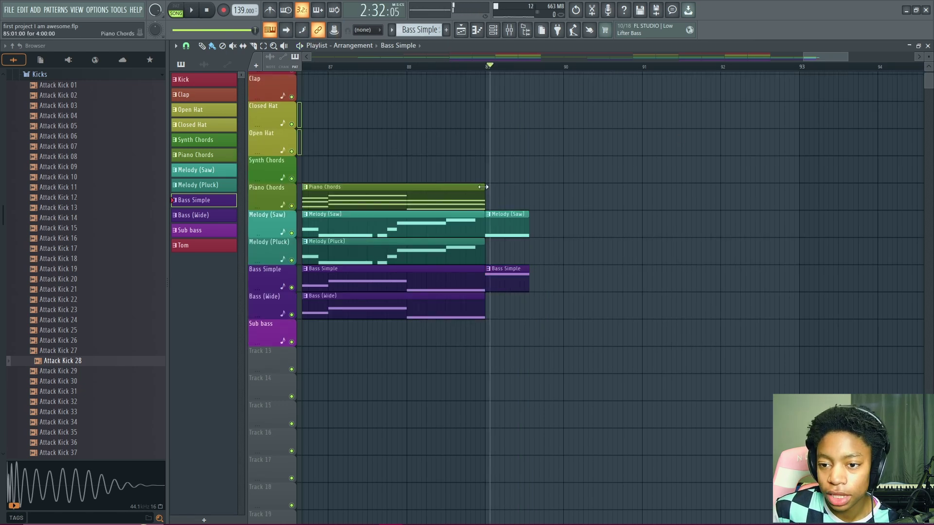
pyautogui.moveTo(481, 162); pyautogui.dragTo(614, 170)
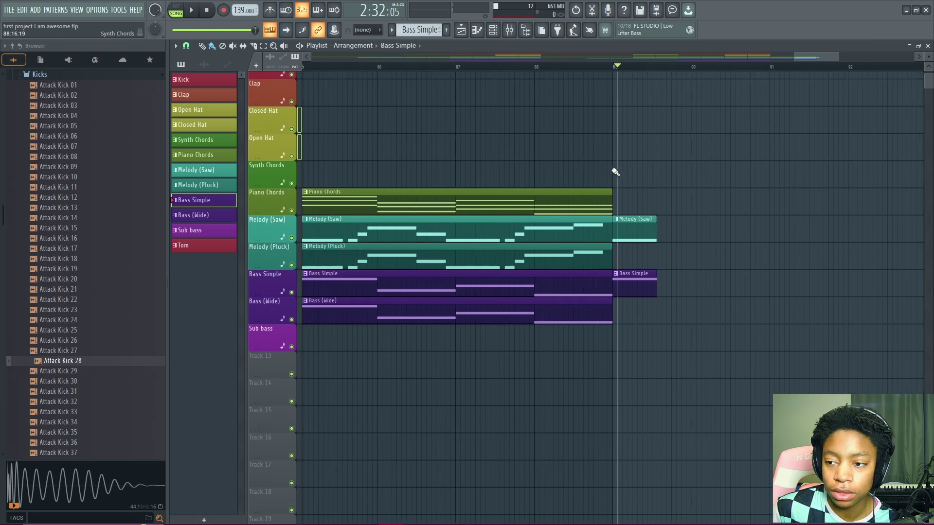
pyautogui.scroll(-2, 615, 141)
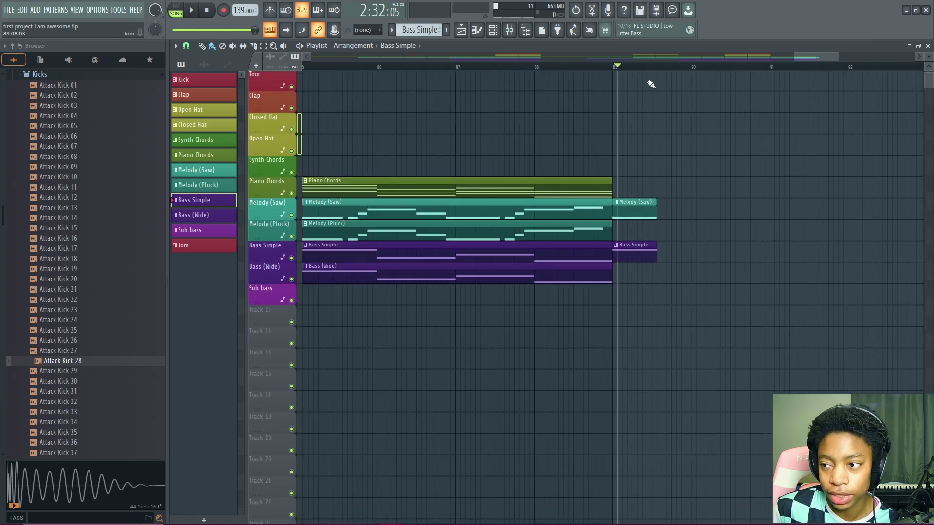
pyautogui.moveTo(660, 129); pyautogui.dragTo(643, 163)
pyautogui.press('space')
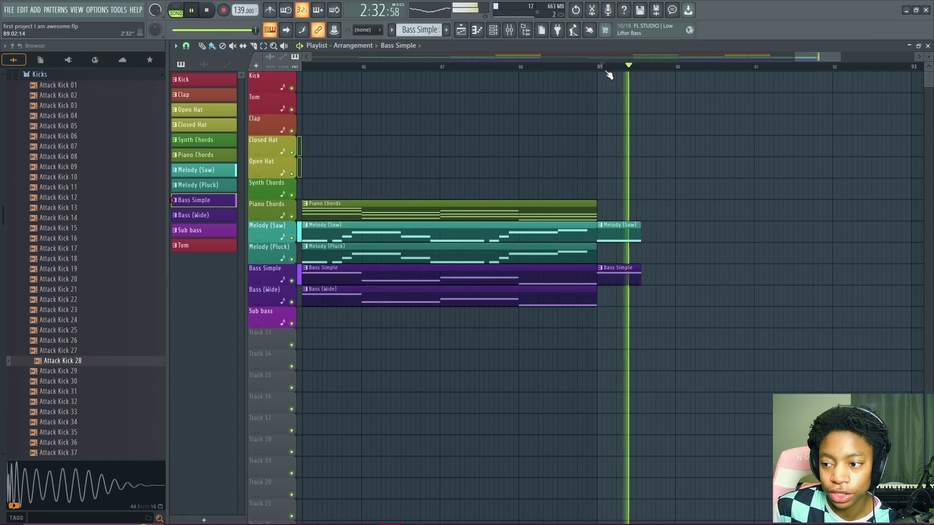
pyautogui.press('space')
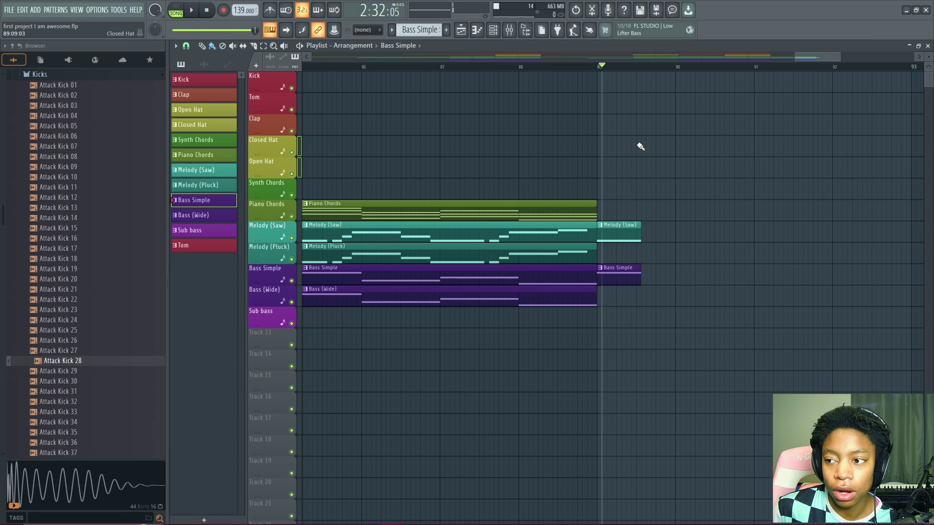
# Step: Extend the last Piano Chords clip to the middle of bar 90 and play the ending from bar 88
pyautogui.click(633, 228)
pyautogui.click(632, 68)
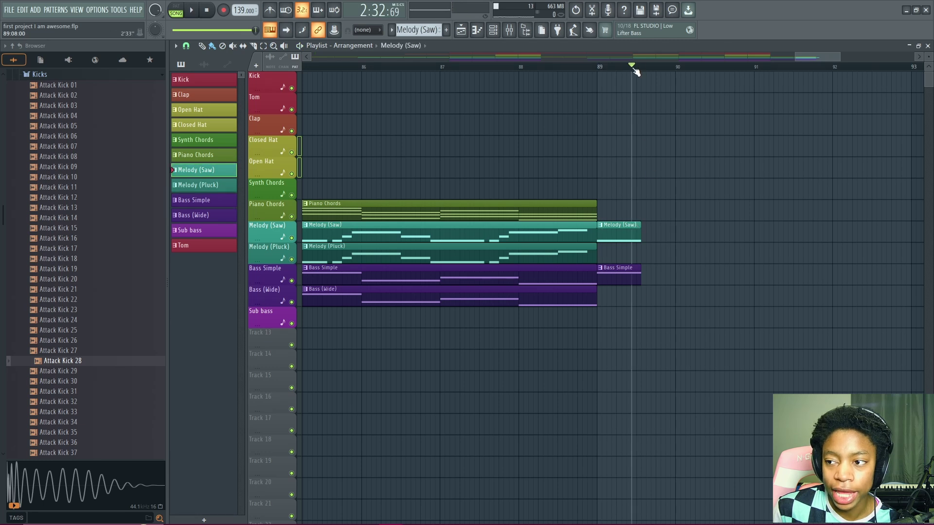
pyautogui.moveTo(636, 71)
pyautogui.mouseDown()
pyautogui.moveTo(648, 69)
pyautogui.moveTo(642, 75)
pyautogui.mouseUp()
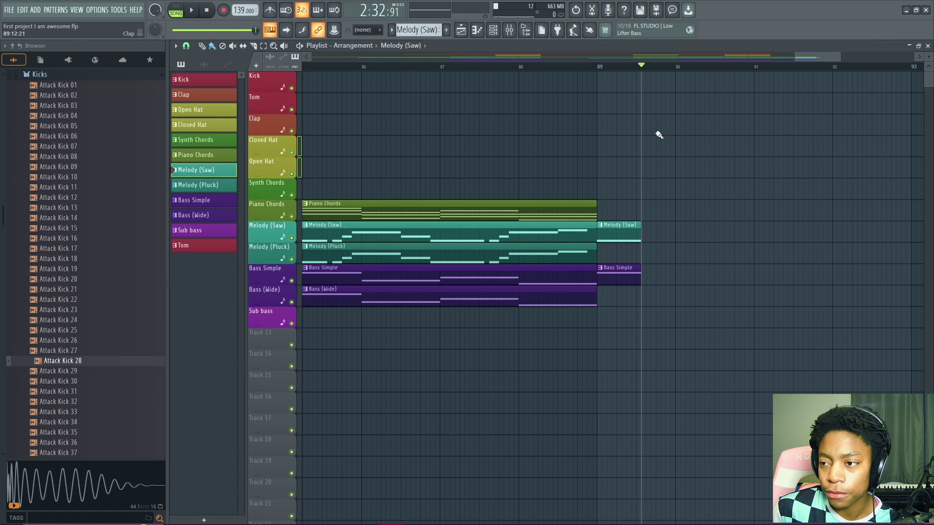
pyautogui.click(560, 211)
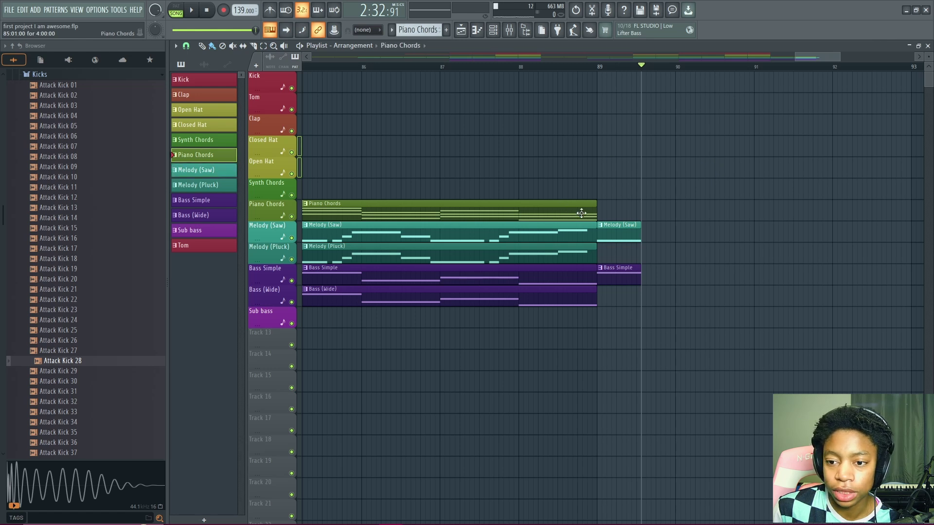
pyautogui.moveTo(594, 205); pyautogui.dragTo(689, 203)
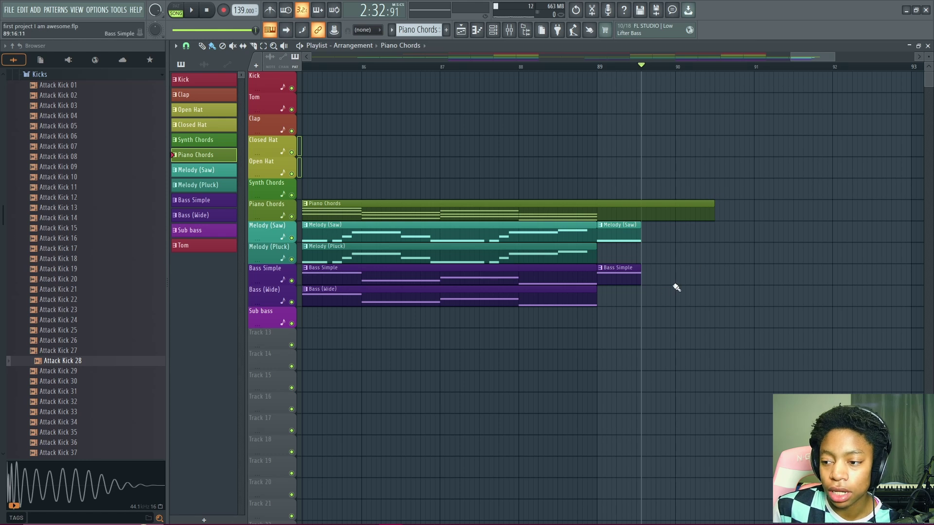
pyautogui.click(524, 69)
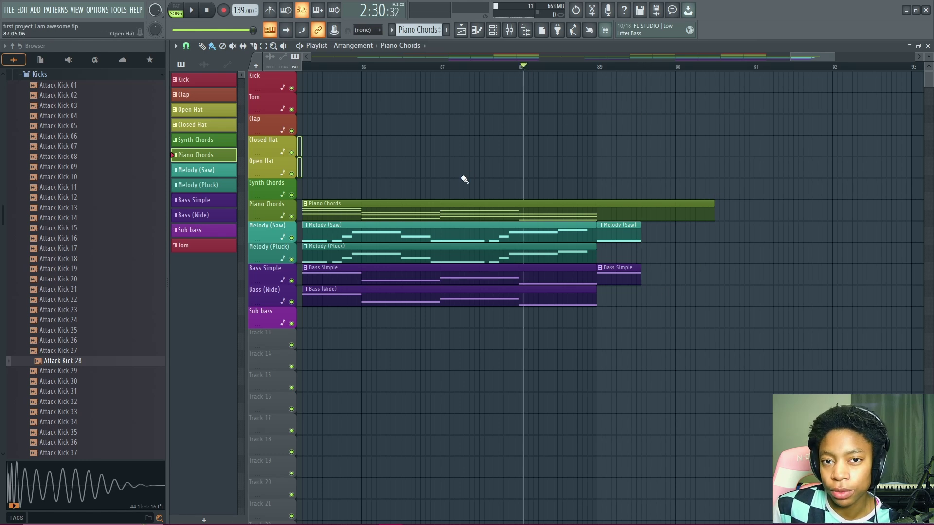
pyautogui.press('space')
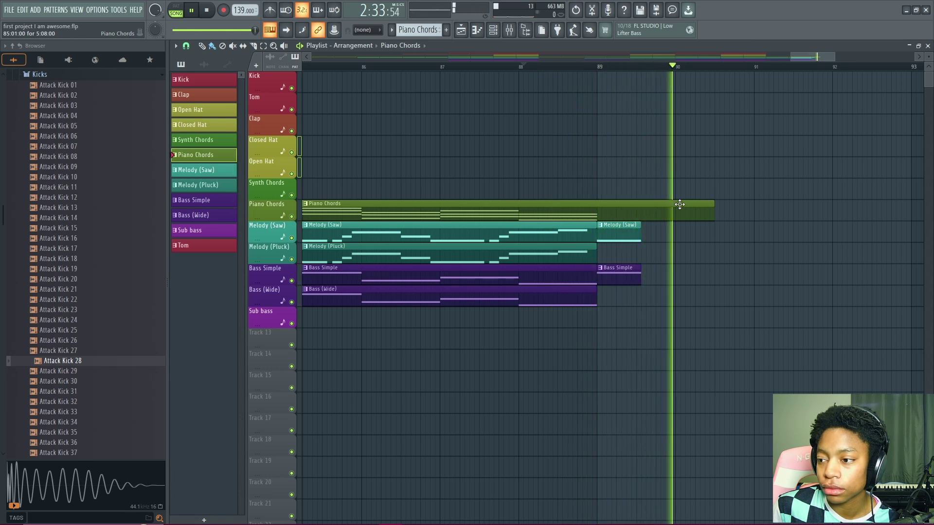
pyautogui.press('space')
# Step: Extend the Bass Simple clip at bar 89 to one full bar and the last Piano Chords clip to bar 91
pyautogui.moveTo(641, 268); pyautogui.dragTo(675, 269)
pyautogui.press('space')
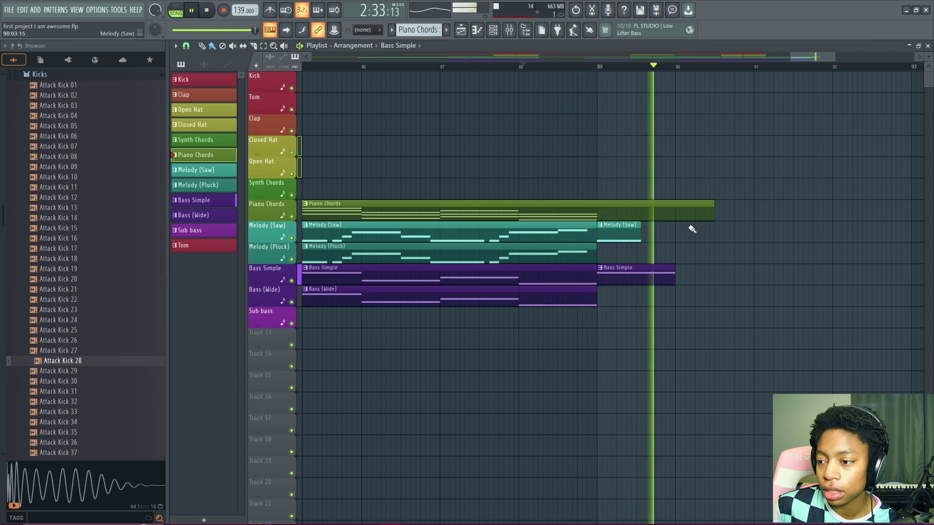
pyautogui.press('space')
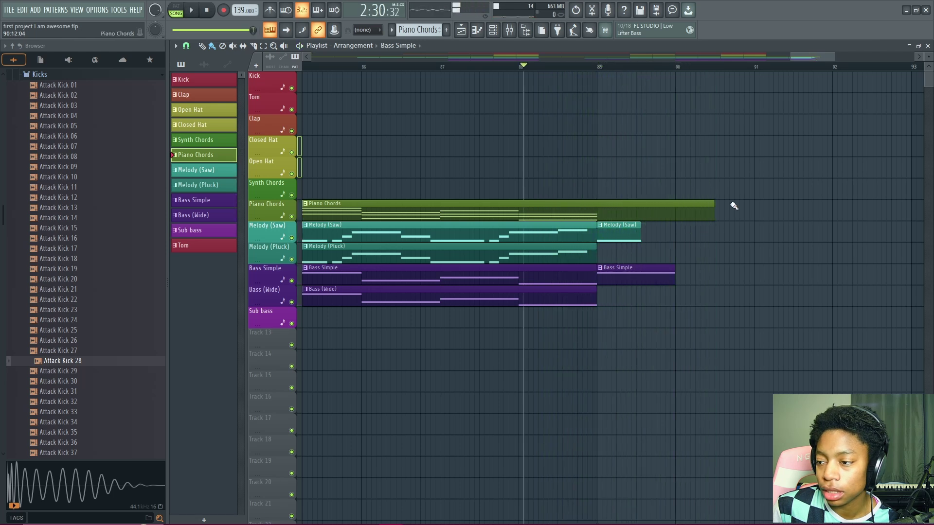
pyautogui.moveTo(714, 208); pyautogui.dragTo(742, 208)
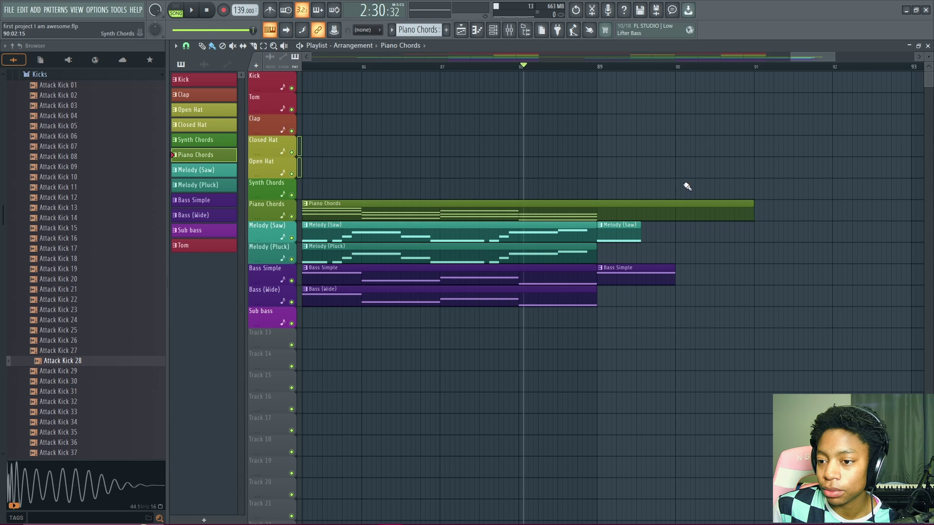
# Step: Show the whole arrangement in the playlist and play the song from near its beginning
pyautogui.scroll(4, 676, 165)
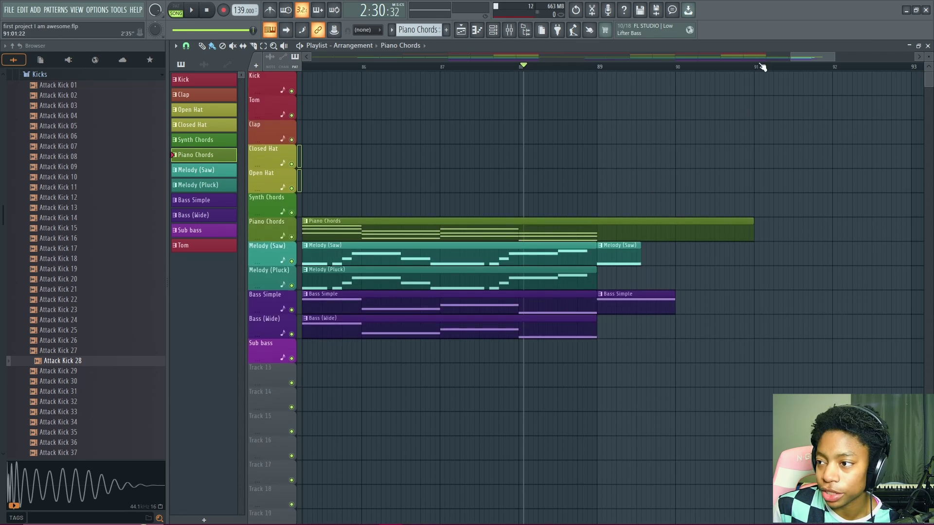
pyautogui.scroll(-3, 646, 156)
pyautogui.scroll(4, 641, 166)
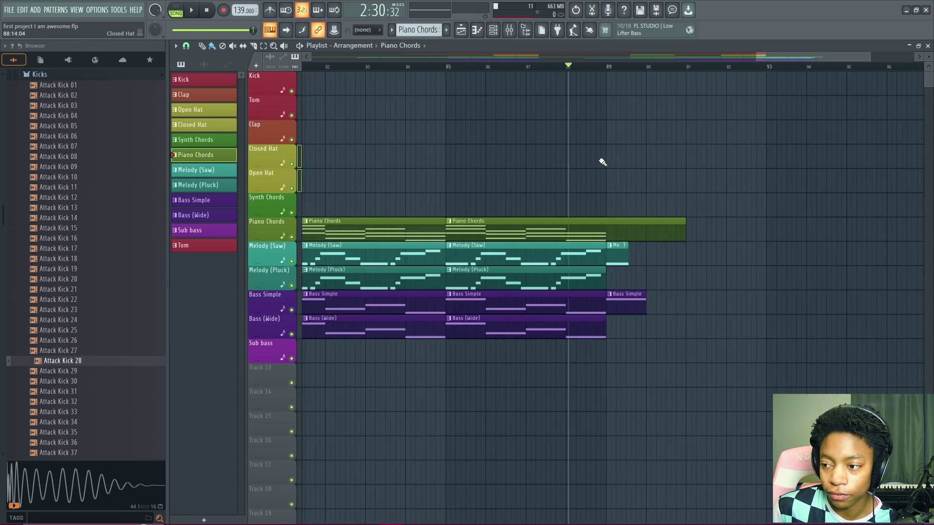
pyautogui.scroll(-5, 603, 157)
pyautogui.scroll(-4, 604, 157)
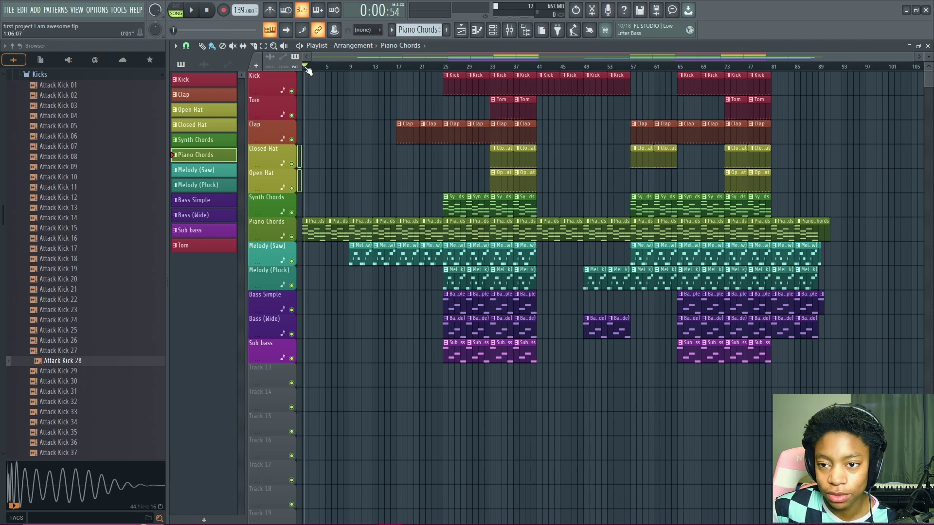
pyautogui.click(325, 67)
pyautogui.press('space')
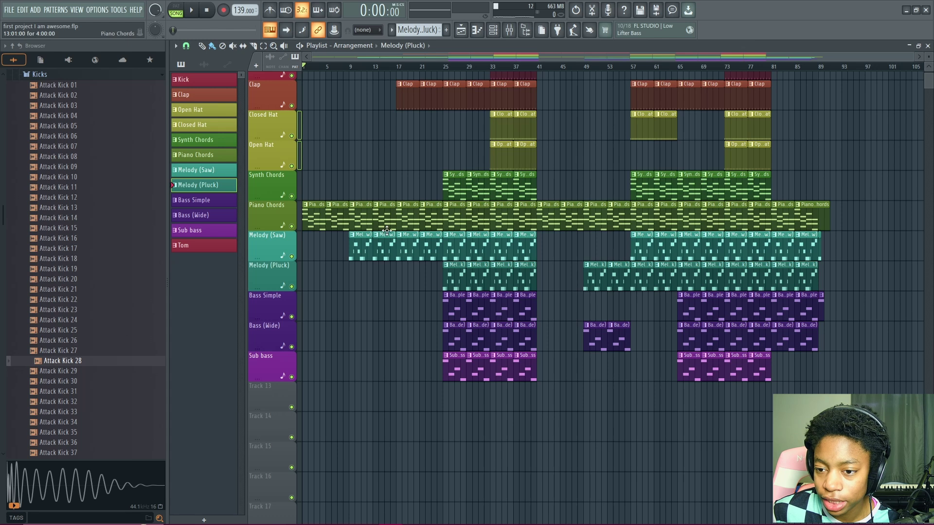
# Step: Set the playlist's snap to Bar
pyautogui.click(186, 47)
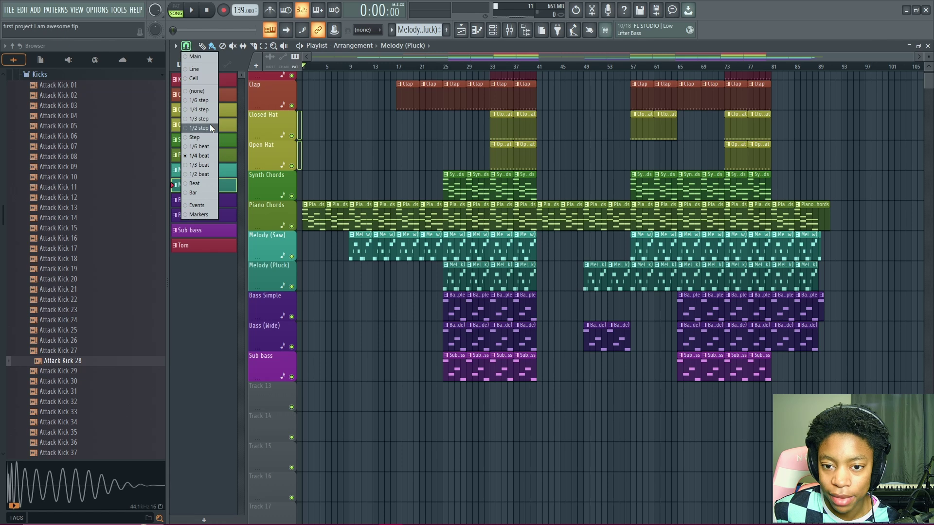
pyautogui.click(209, 192)
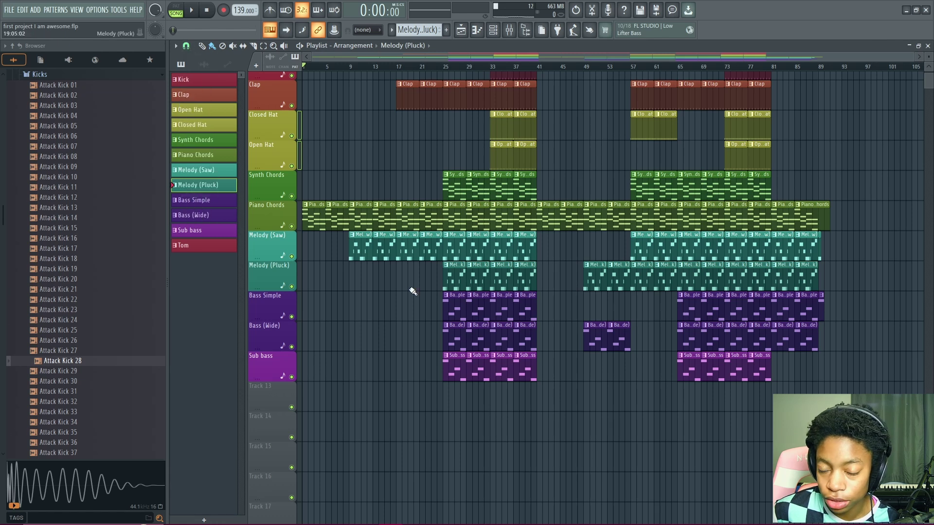
pyautogui.scroll(1, 386, 295)
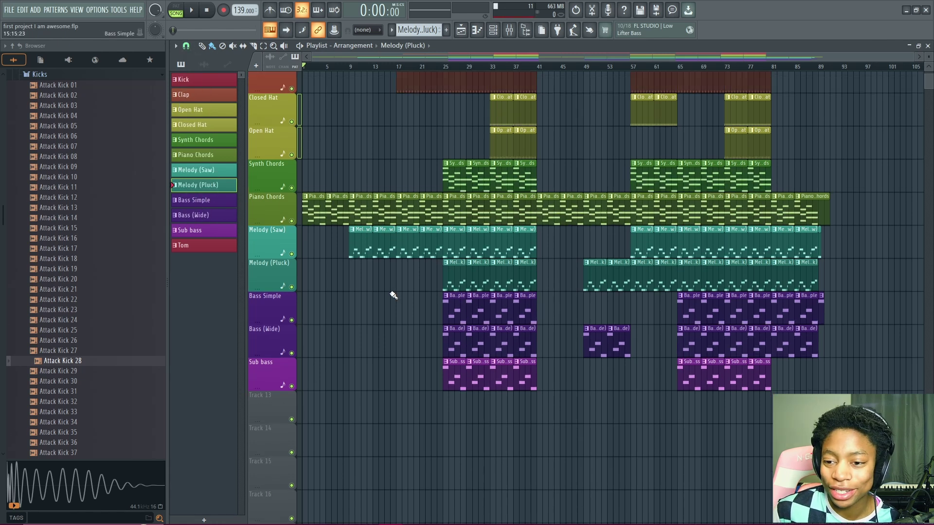
pyautogui.scroll(3, 387, 294)
# Step: Fill bars 9 to 24 of the Melody (Pluck) track with four clips and delete the Melody (Saw) clips at bars 9 and 13
pyautogui.moveTo(386, 295); pyautogui.dragTo(550, 299)
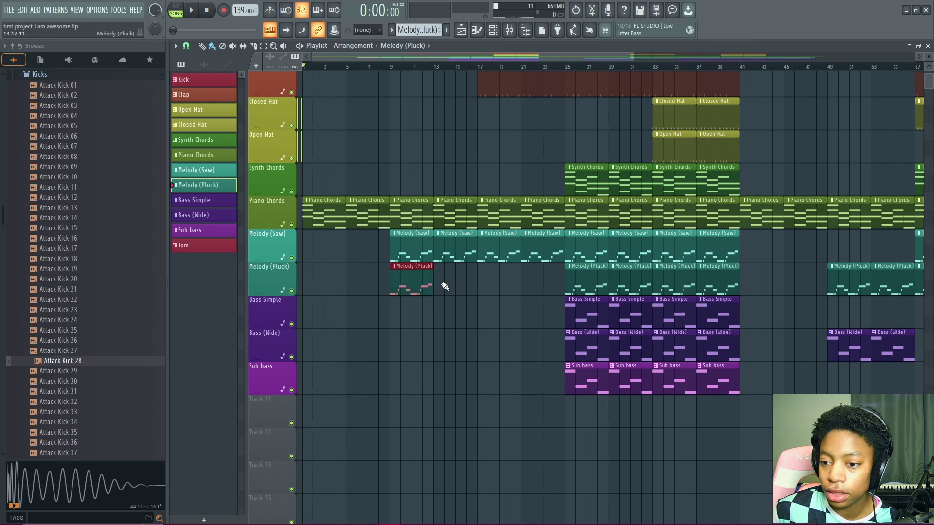
pyautogui.rightClick(438, 249)
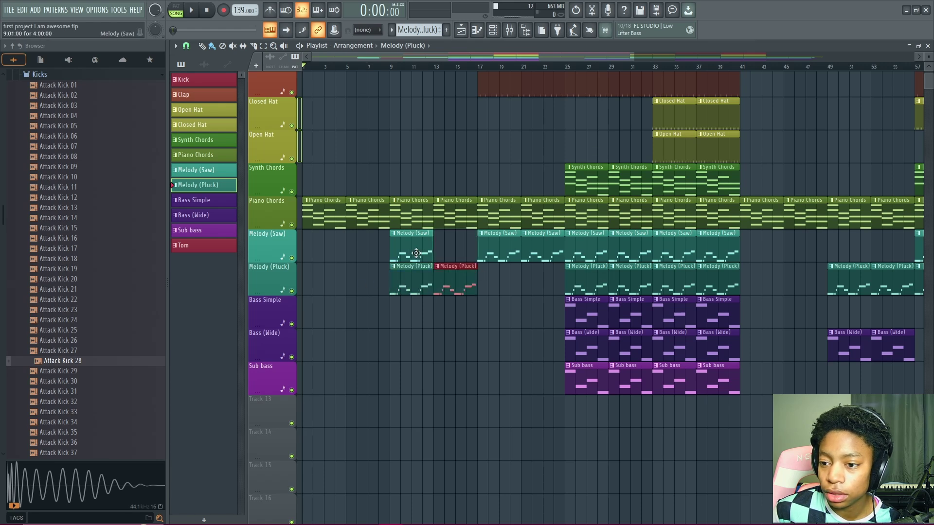
pyautogui.rightClick(414, 249)
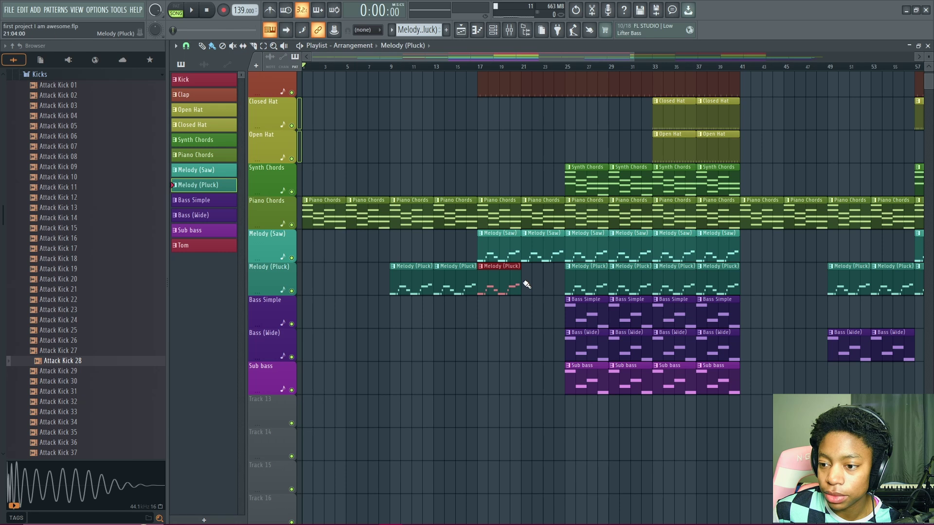
pyautogui.scroll(-2, 416, 247)
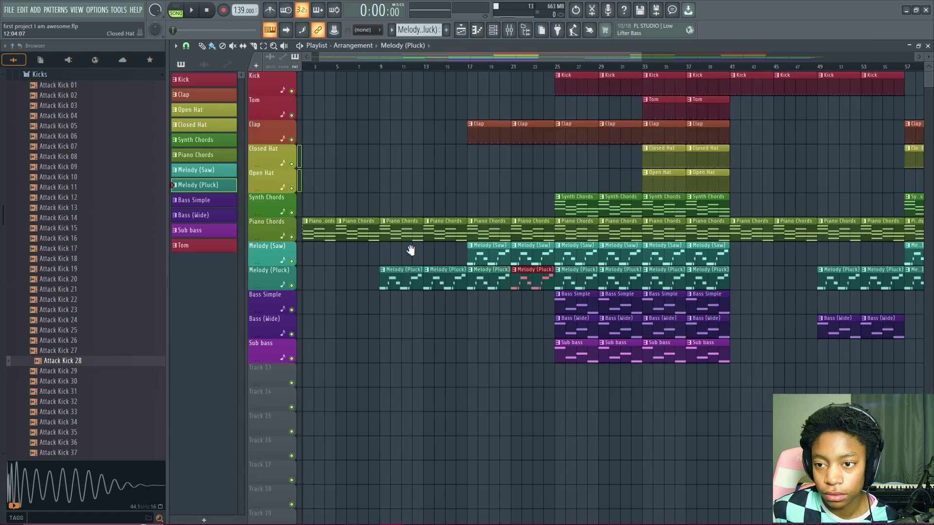
pyautogui.scroll(-3, 396, 125)
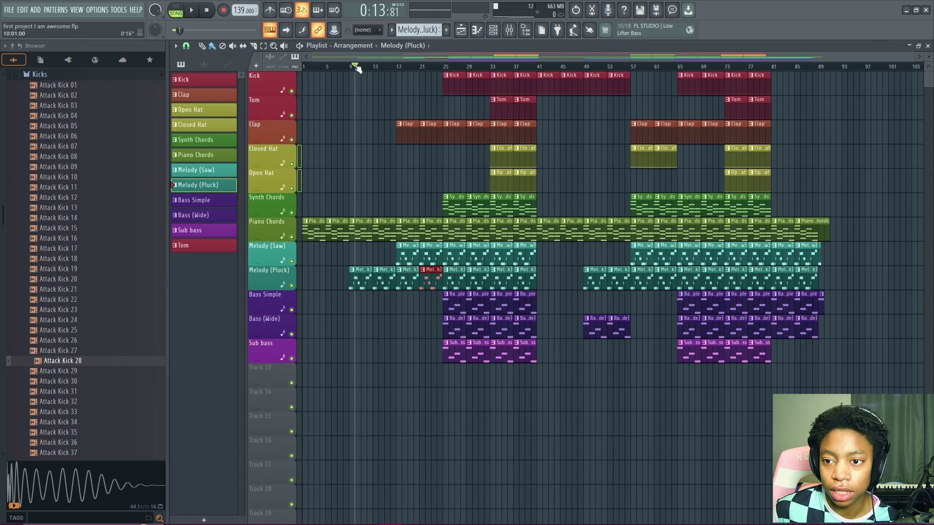
# Step: Play the song from bar 1 through the build-up into the first drop, to about bar 35
pyautogui.press('space')
pyautogui.moveTo(377, 78); pyautogui.dragTo(412, 72)
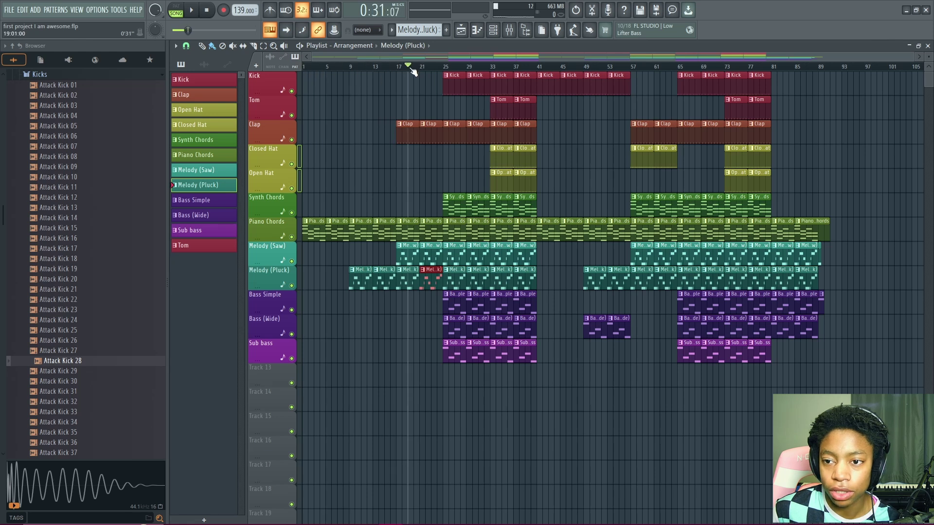
pyautogui.moveTo(491, 58); pyautogui.dragTo(361, 75)
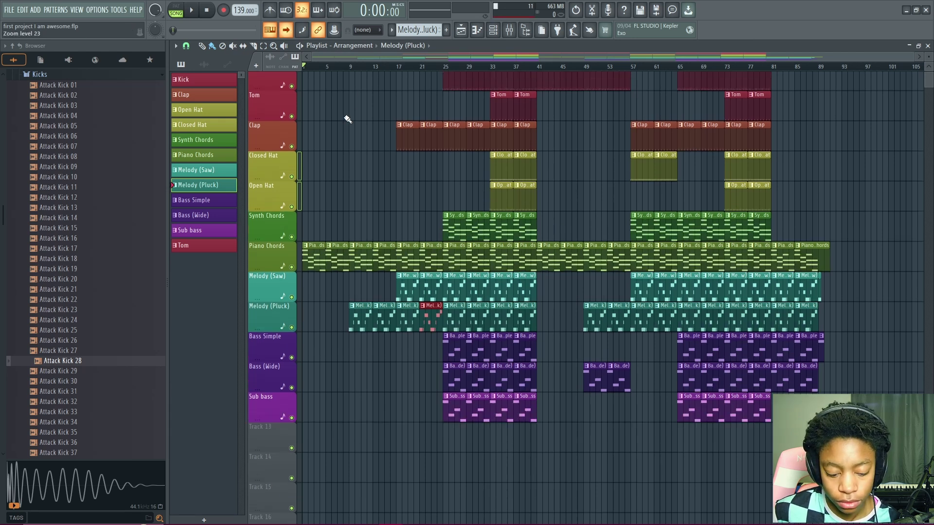
pyautogui.scroll(5, 347, 119)
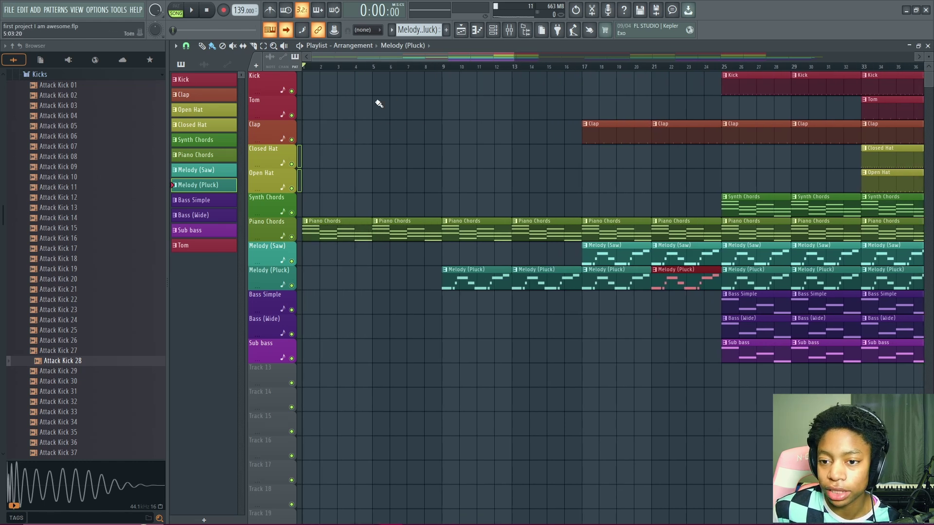
pyautogui.press('space')
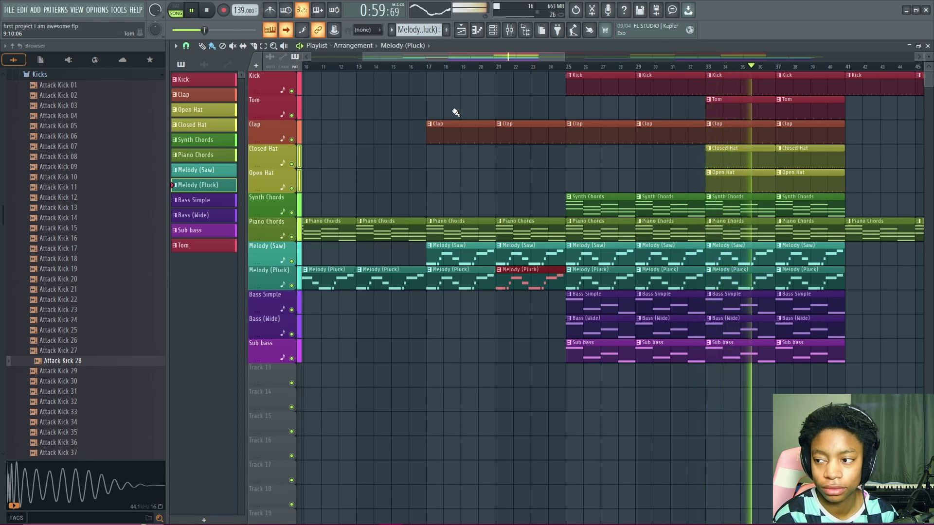
pyautogui.press('space')
# Step: Play parts of the first drop from about bar 26 and from bar 33
pyautogui.scroll(-4, 786, 156)
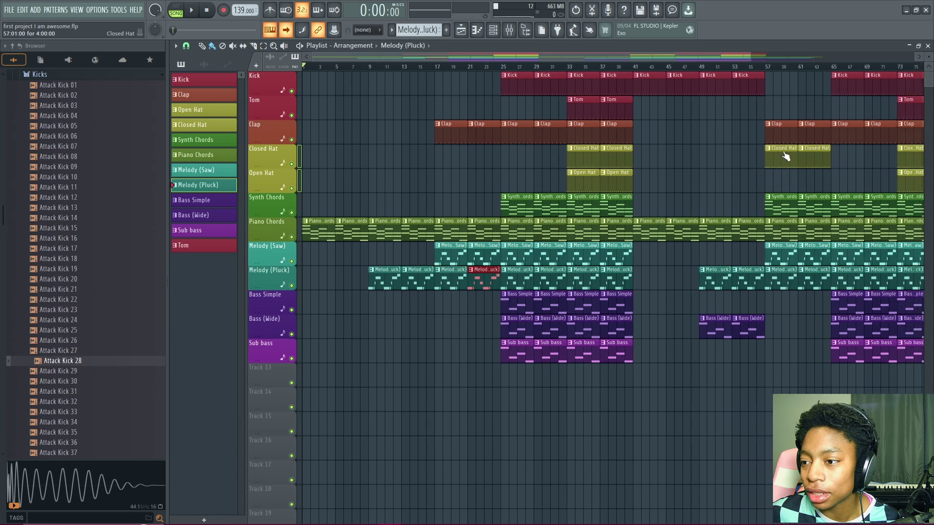
pyautogui.scroll(-1, 803, 163)
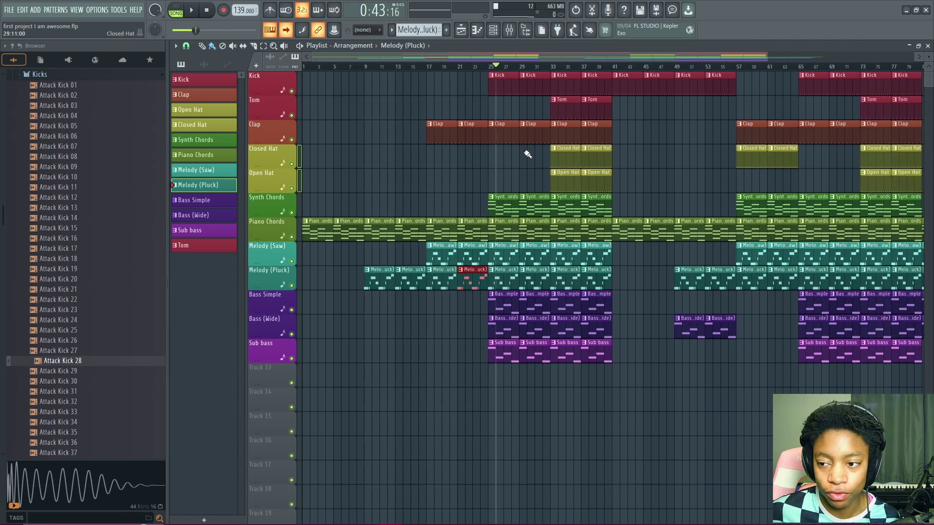
pyautogui.press('space')
pyautogui.click(552, 66)
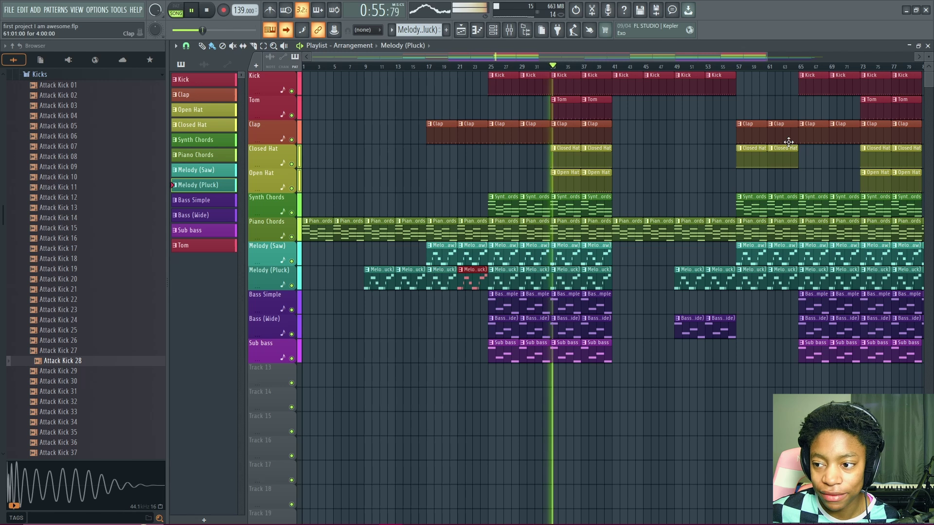
pyautogui.press('space')
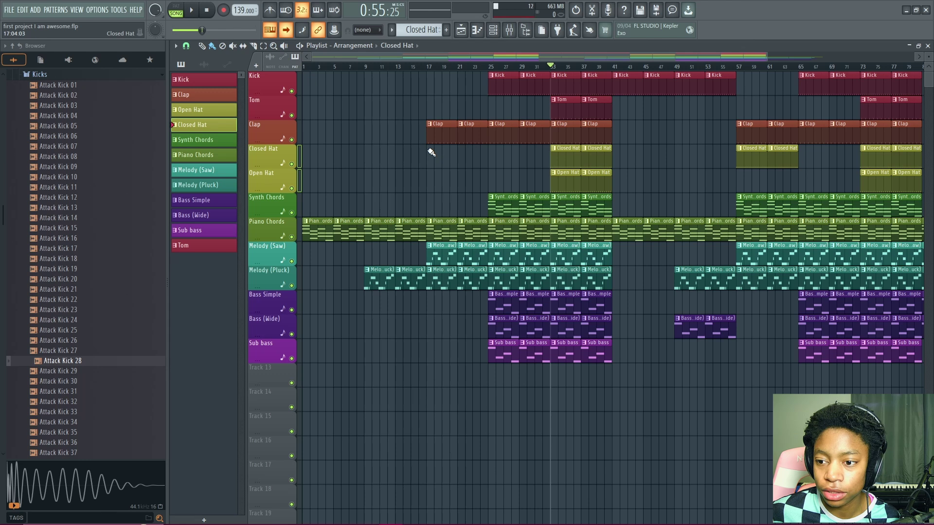
pyautogui.click(428, 76)
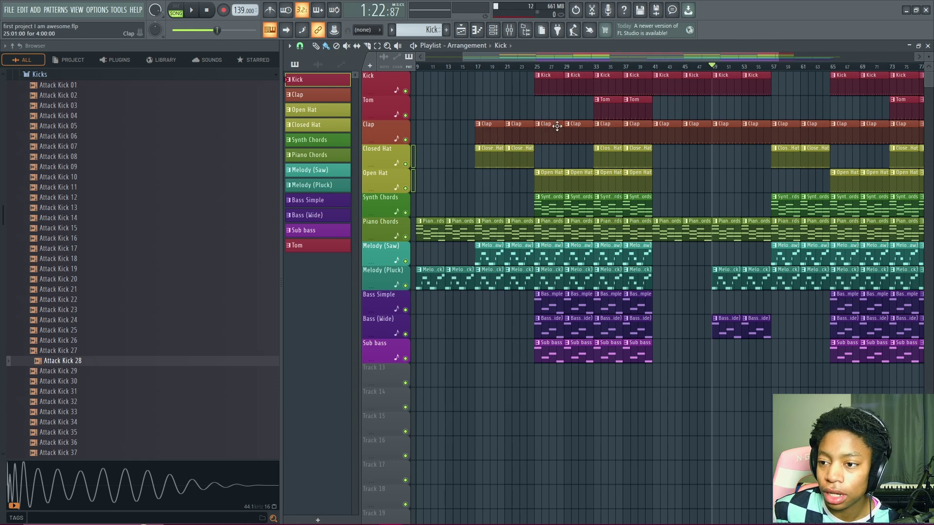
# Step: Review the Clap, Closed Hat and Open Hat clips across the arrangement and play the first drop from bar 25
pyautogui.moveTo(799, 159); pyautogui.dragTo(704, 193)
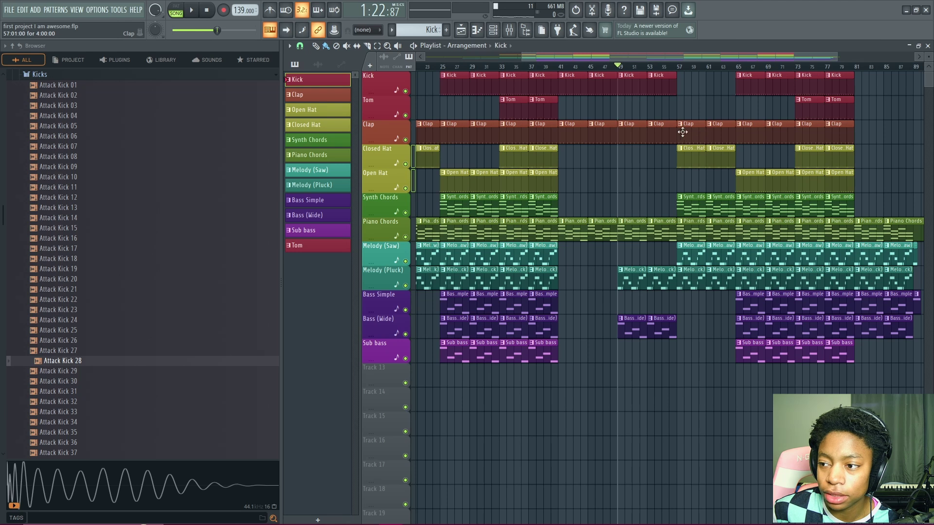
pyautogui.moveTo(559, 187); pyautogui.dragTo(646, 240)
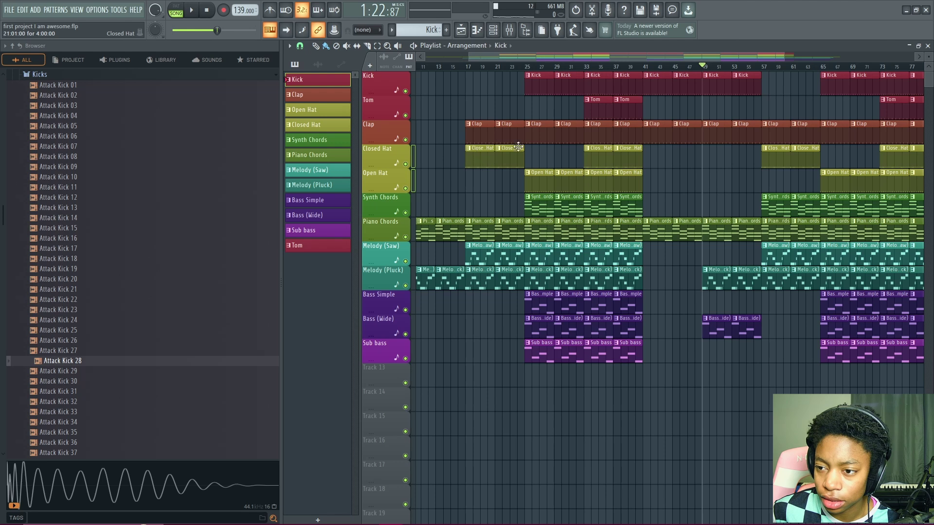
pyautogui.moveTo(817, 174)
pyautogui.mouseDown()
pyautogui.moveTo(788, 177)
pyautogui.moveTo(805, 177)
pyautogui.mouseUp()
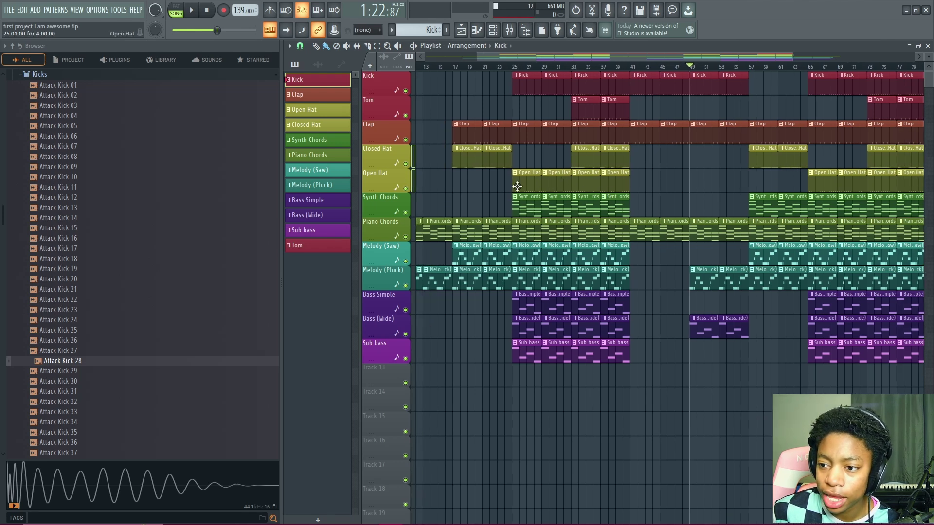
pyautogui.click(513, 68)
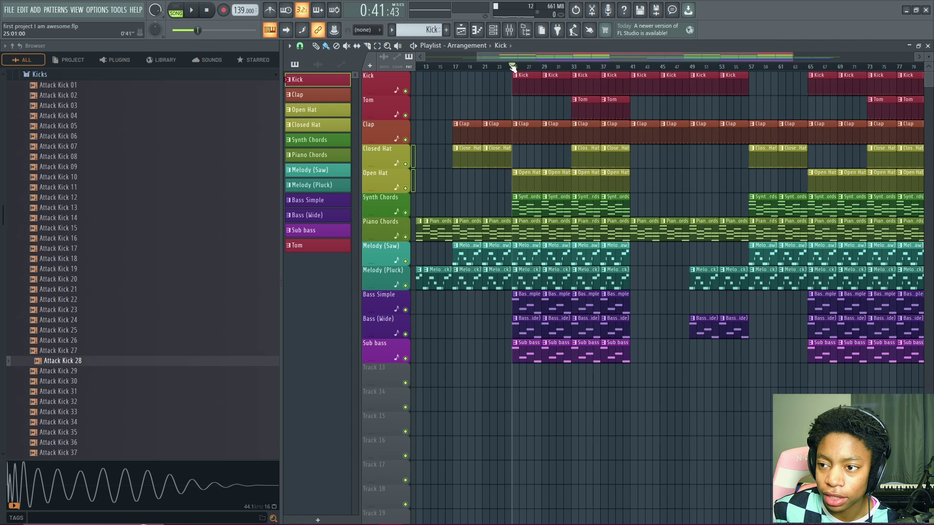
pyautogui.press('space')
pyautogui.press('space')
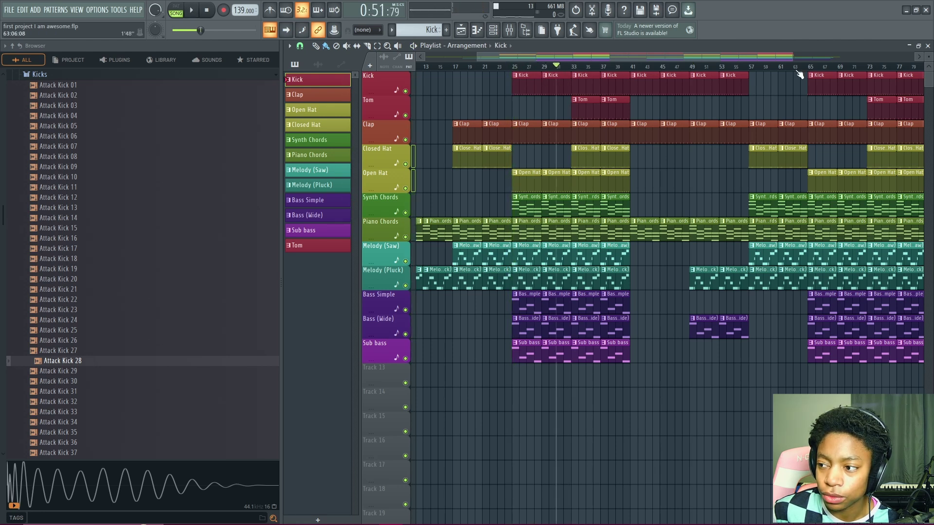
pyautogui.moveTo(735, 84); pyautogui.dragTo(557, 96)
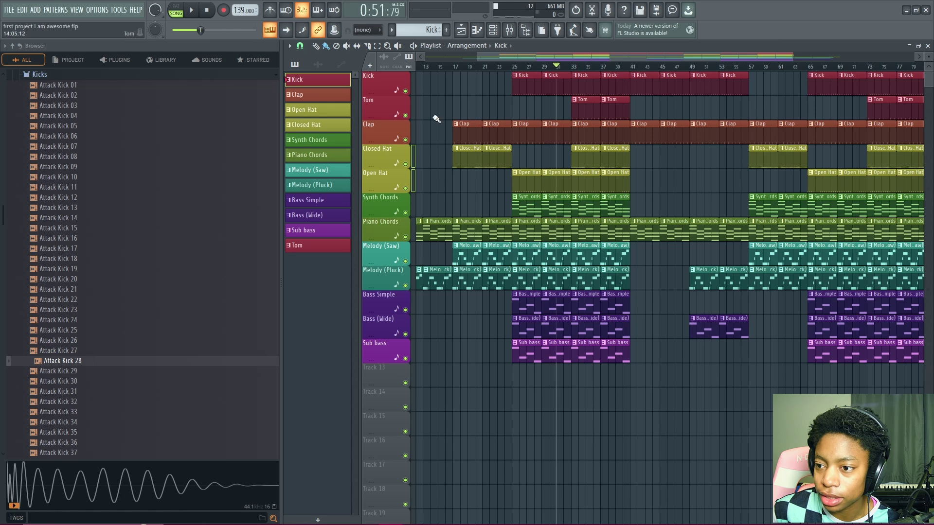
pyautogui.moveTo(435, 116); pyautogui.dragTo(878, 84)
pyautogui.scroll(-2, 746, 180)
pyautogui.scroll(-3, 748, 183)
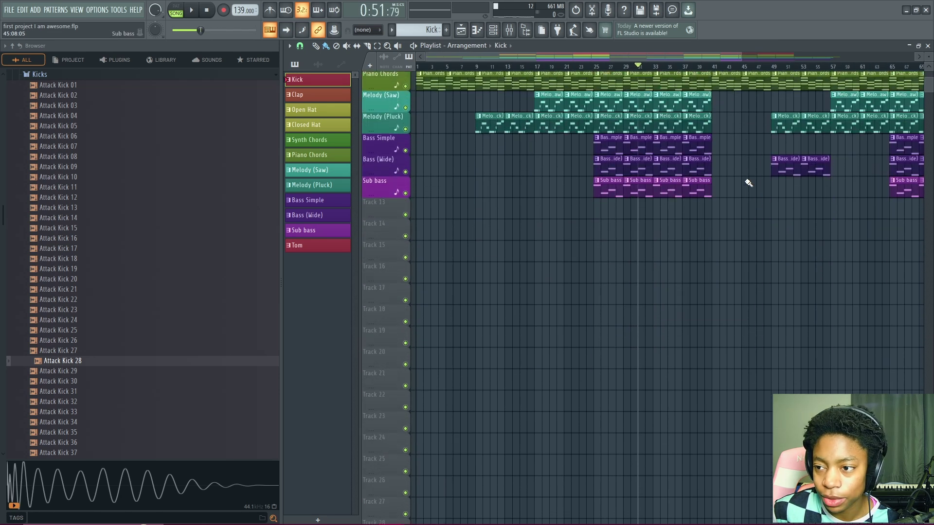
pyautogui.scroll(-2, 747, 183)
pyautogui.moveTo(757, 146); pyautogui.dragTo(693, 198)
pyautogui.scroll(-4, 694, 197)
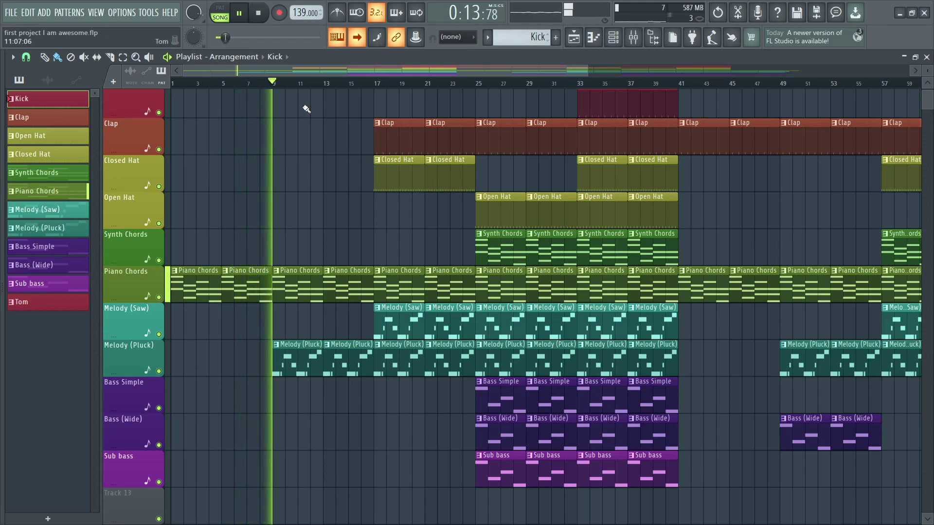
# Step: Play the complete arrangement from the intro through both drops to the outro, following the playhead in the playlist
pyautogui.scroll(3, 323, 265)
pyautogui.scroll(4, 333, 260)
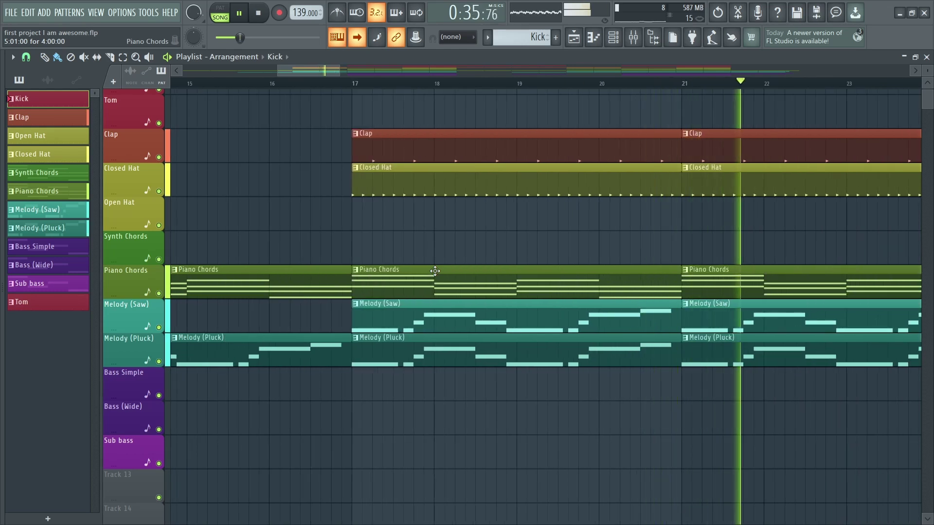
pyautogui.scroll(-1, 590, 236)
pyautogui.scroll(-4, 590, 235)
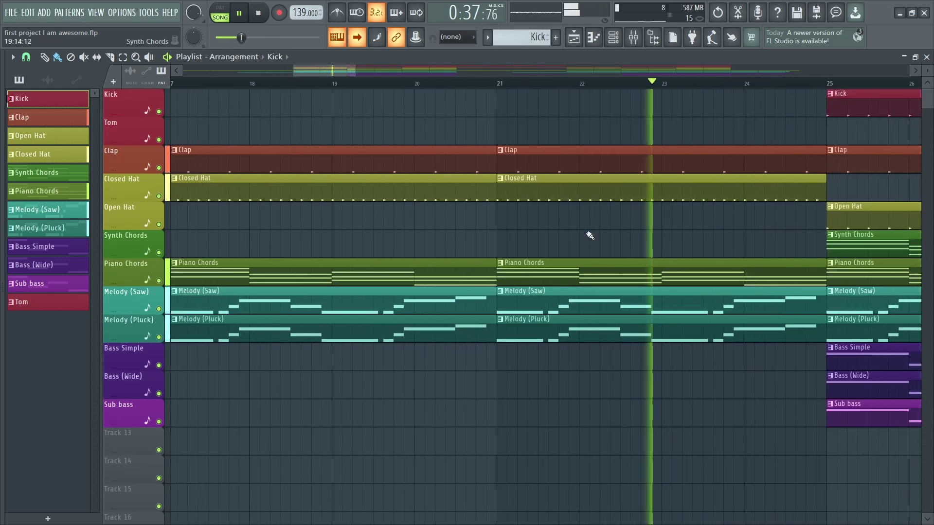
pyautogui.scroll(-1, 617, 242)
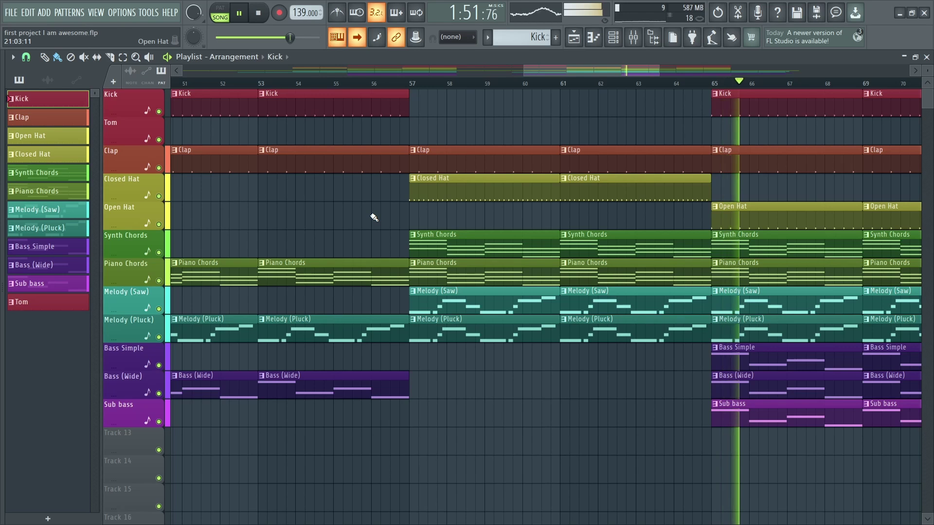
pyautogui.scroll(-2, 375, 221)
pyautogui.scroll(-3, 376, 224)
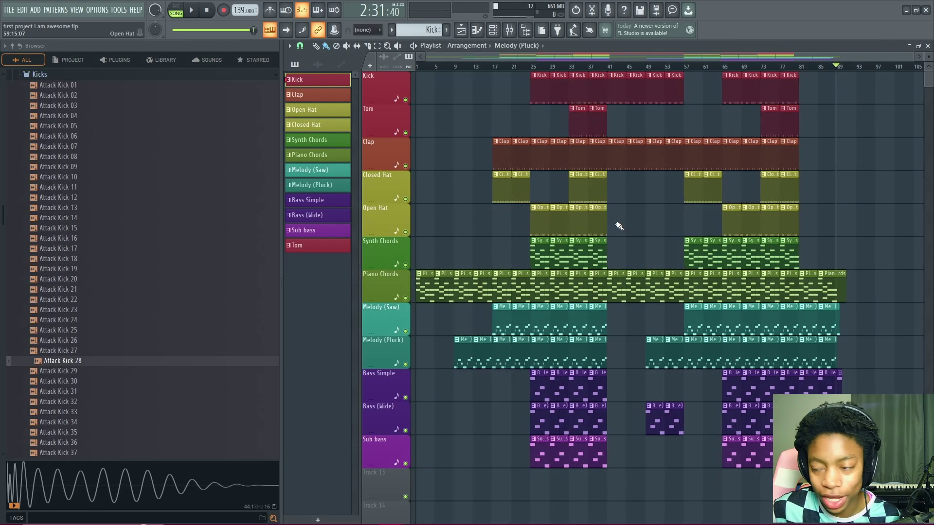
pyautogui.scroll(-3, 730, 233)
pyautogui.scroll(3, 751, 247)
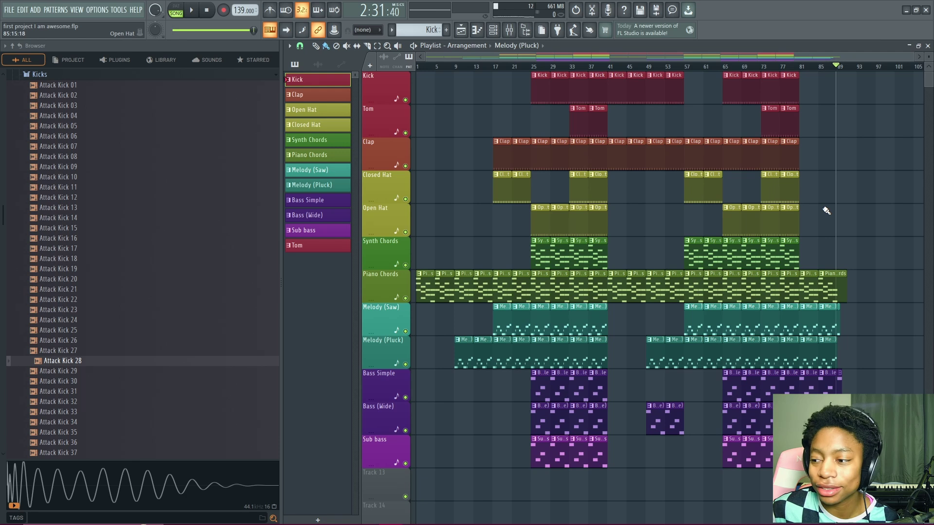
pyautogui.scroll(-3, 861, 141)
pyautogui.scroll(3, 730, 137)
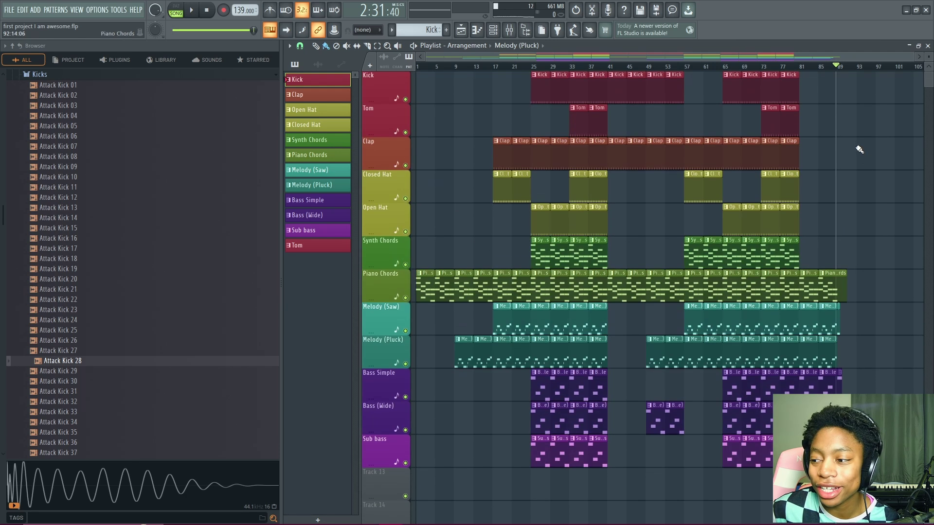